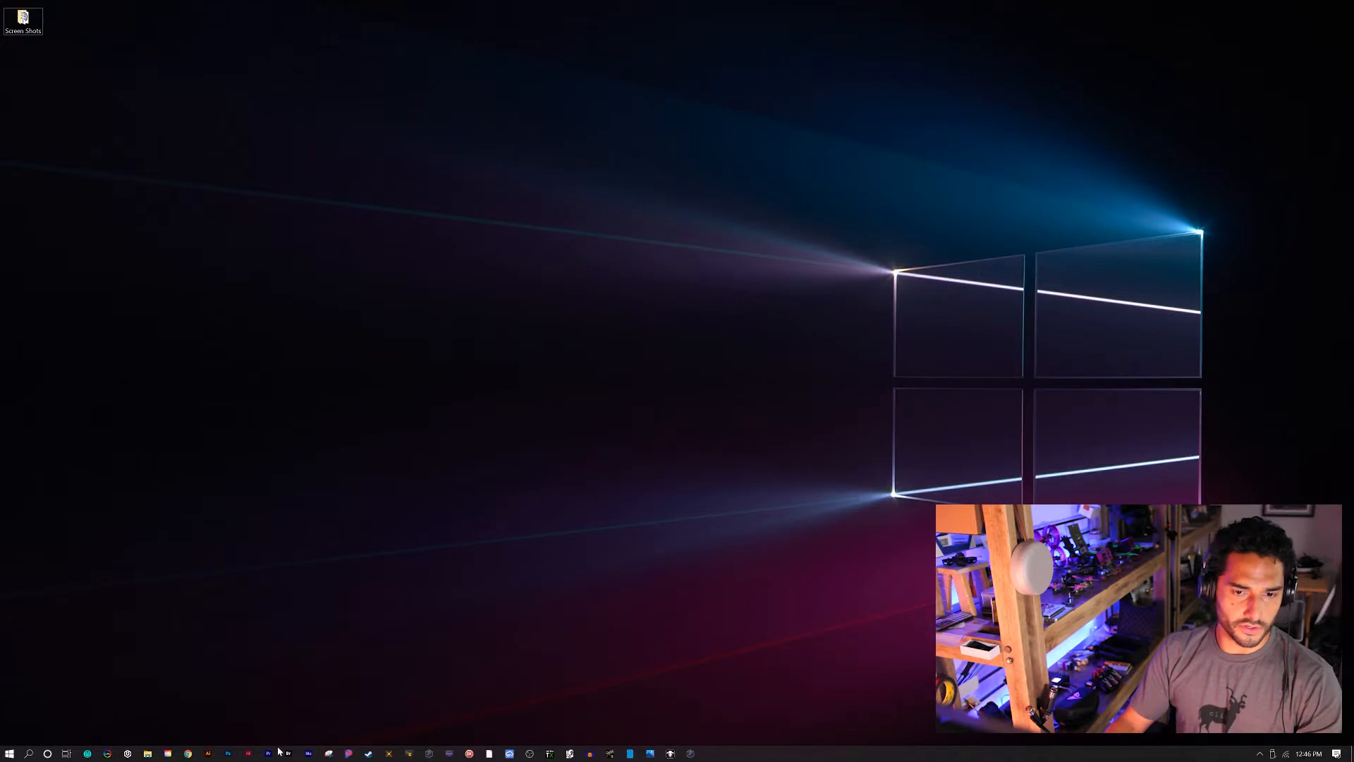
Browse the dated Session5 footage folders under CGK FPV and play GOPR0445_stuckintree from 2020-07-29_decentfooty
left_click(148, 753)
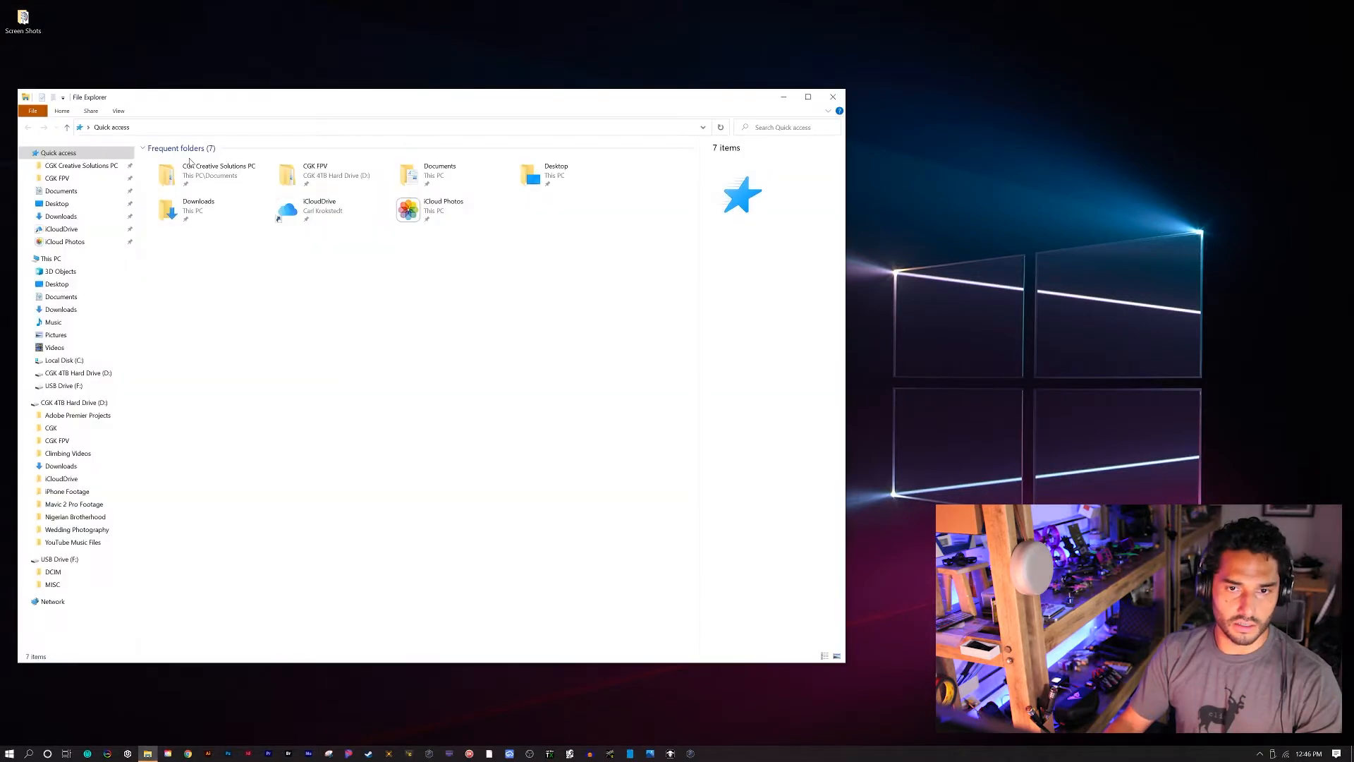
left_click(64, 178)
double_click(199, 163)
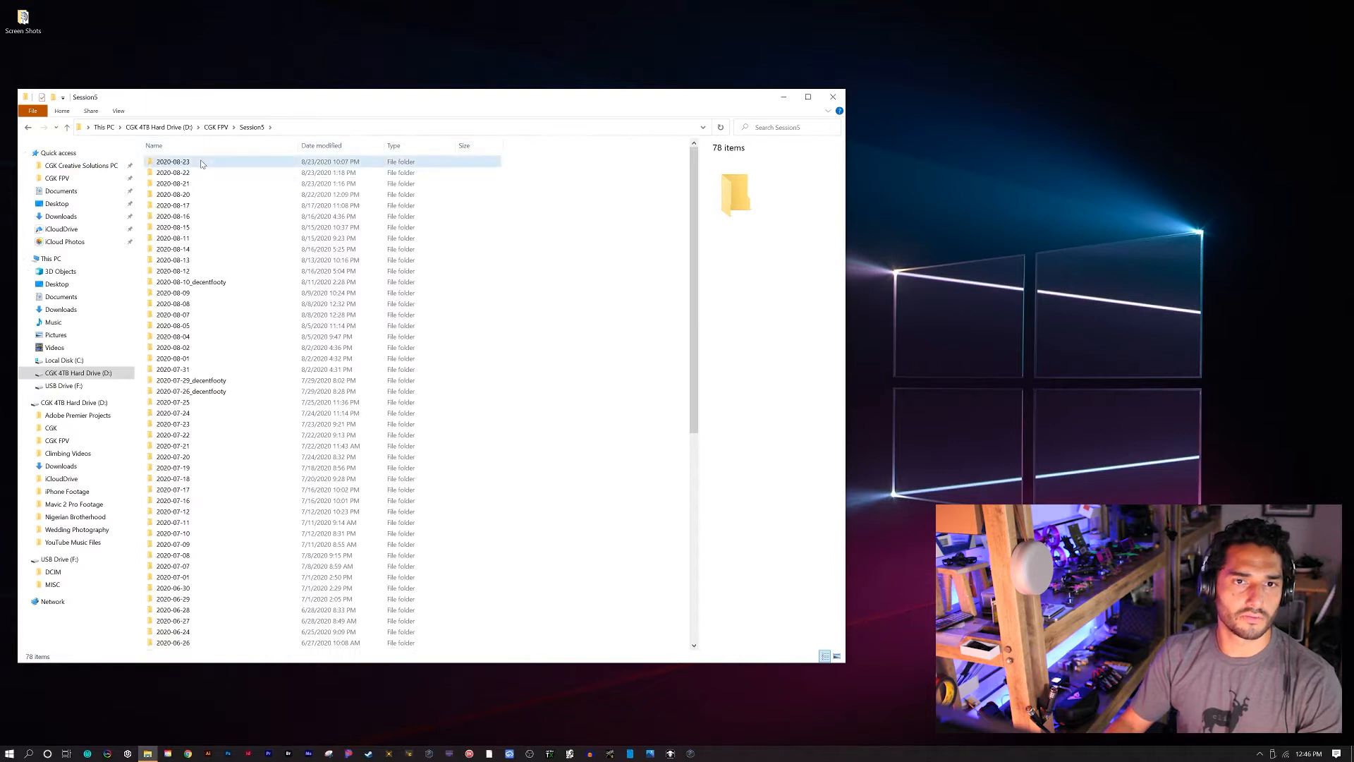
double_click(191, 162)
left_click(26, 128)
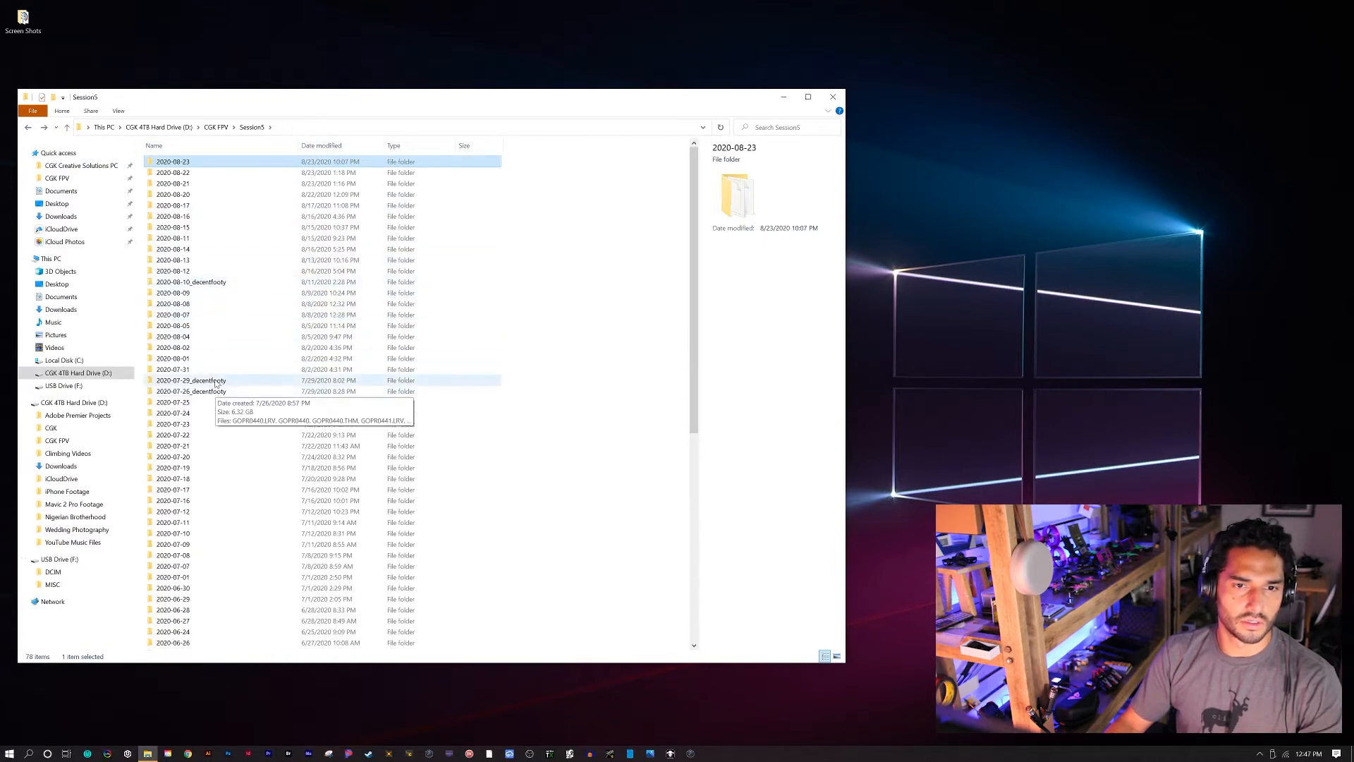
double_click(220, 283)
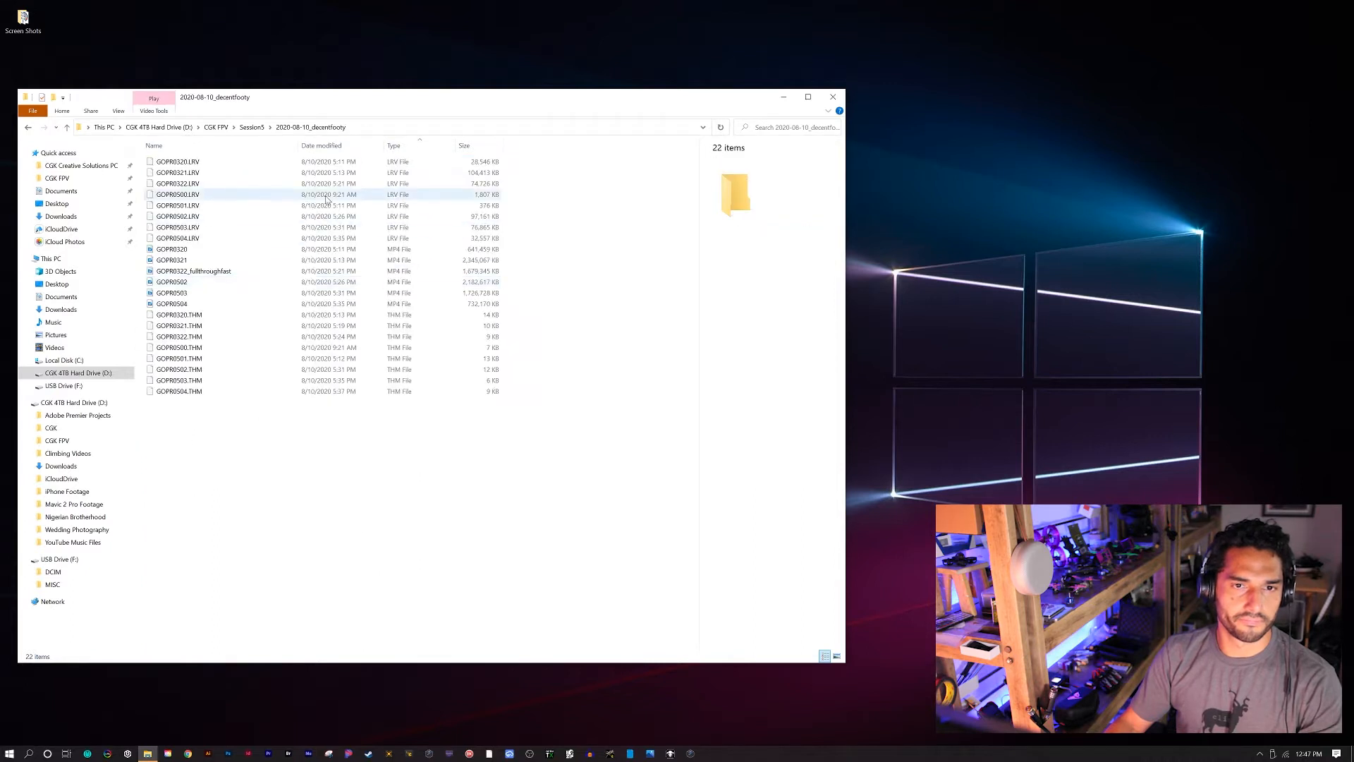
left_click(28, 128)
double_click(212, 368)
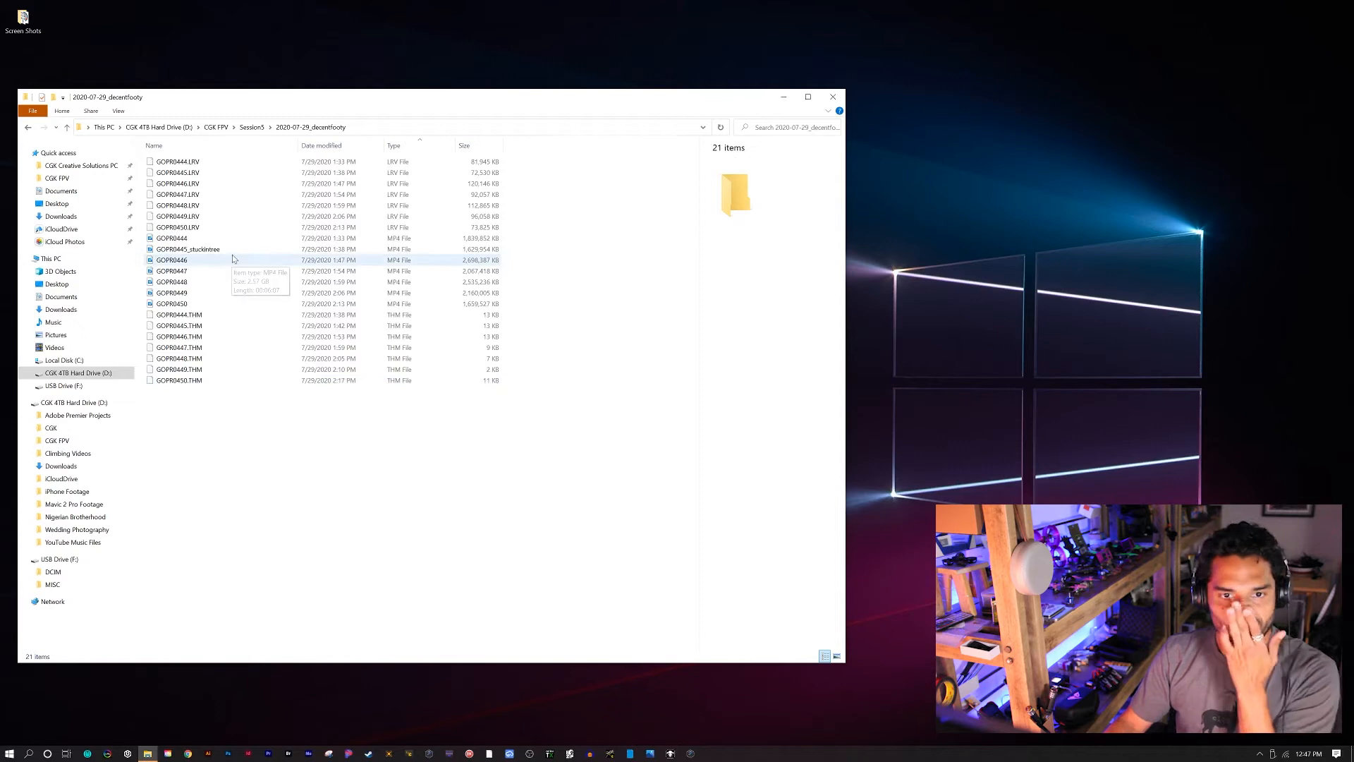
double_click(233, 250)
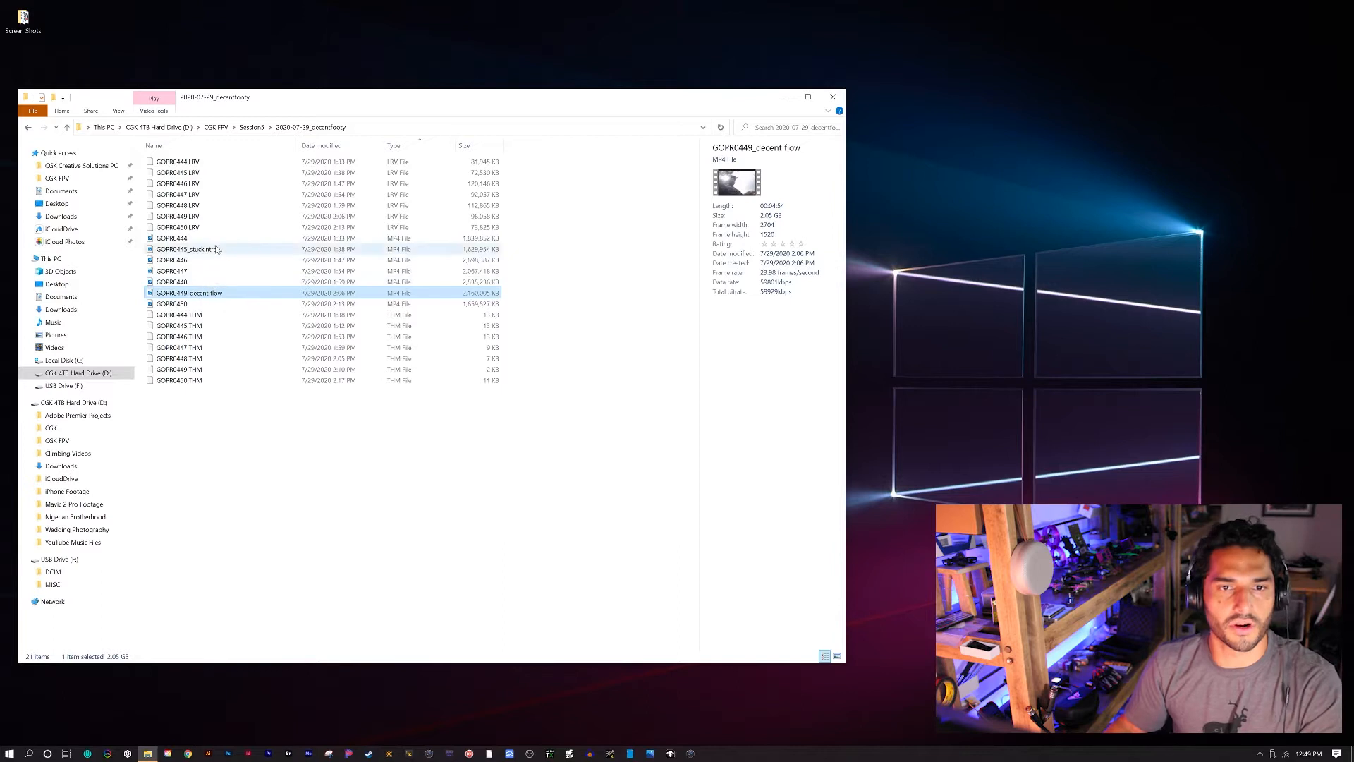
Switch to Adobe Premiere Pro and create a new project named Video Edit Tutorial
left_click(267, 753)
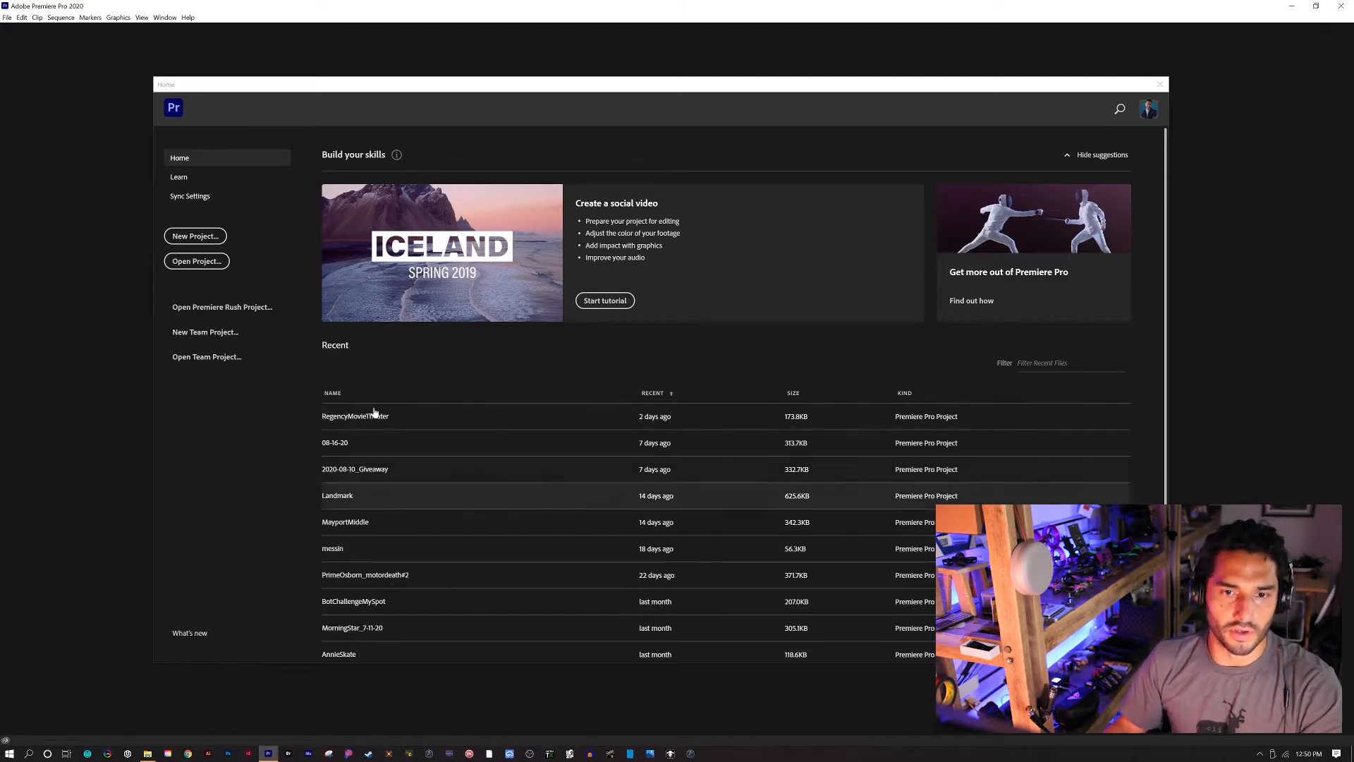
left_click(206, 235)
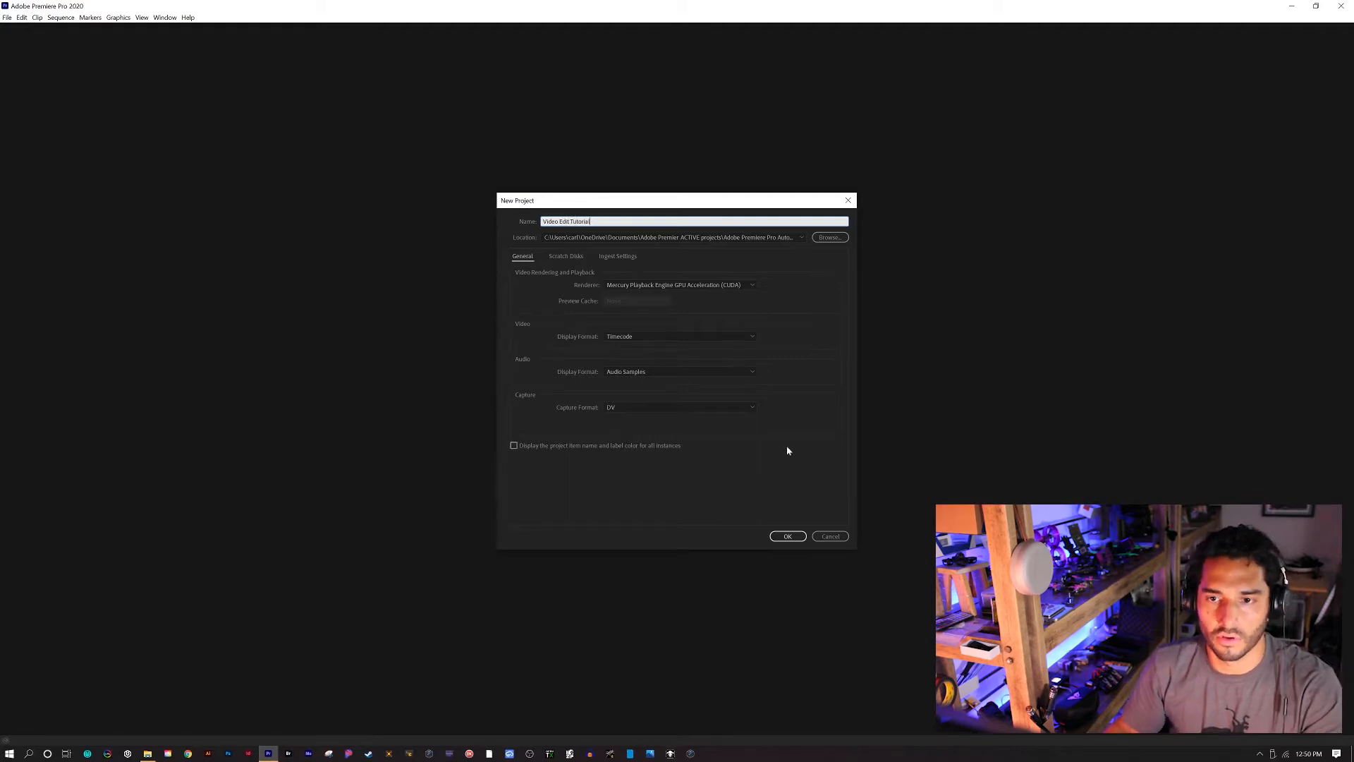
left_click(787, 536)
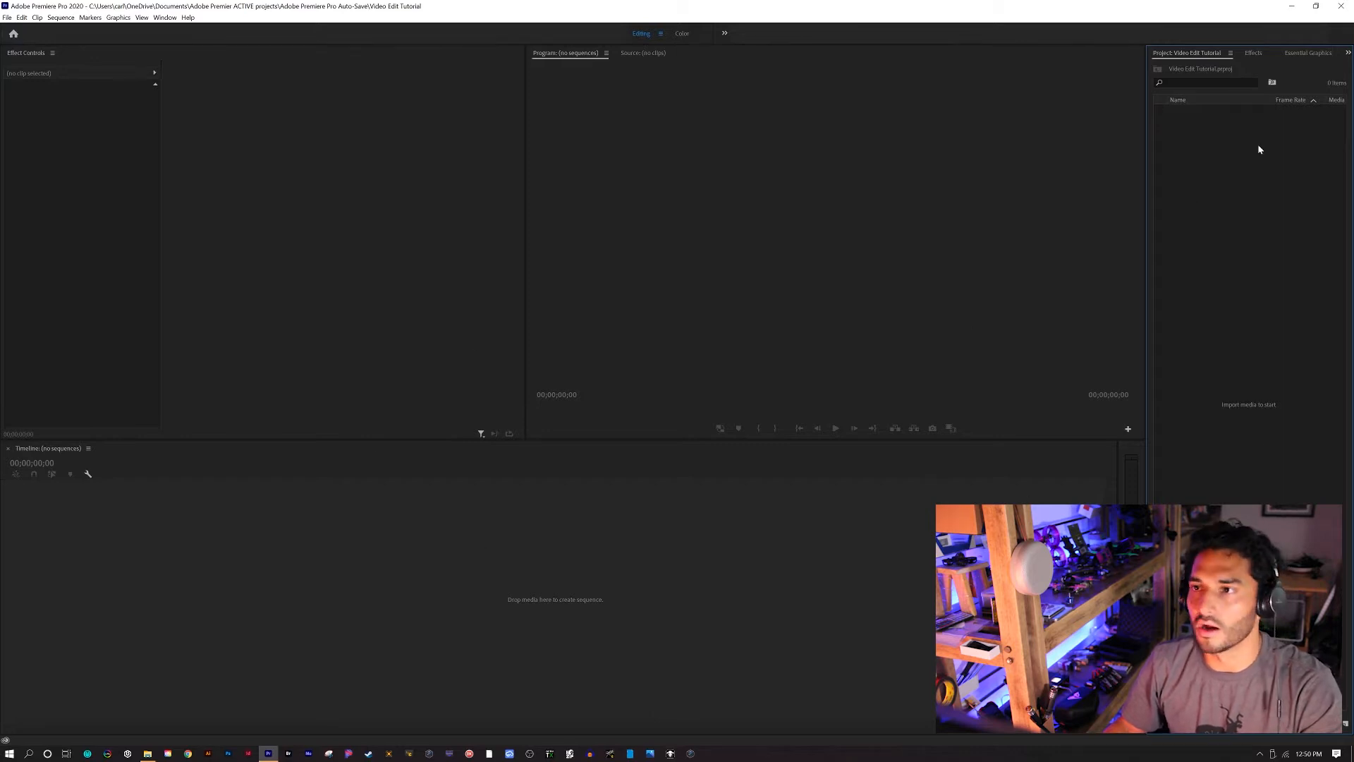
Start a media import and browse to the 2020-07-29_decentfooty folder in CGK FPV's Session5
right_click(1229, 258)
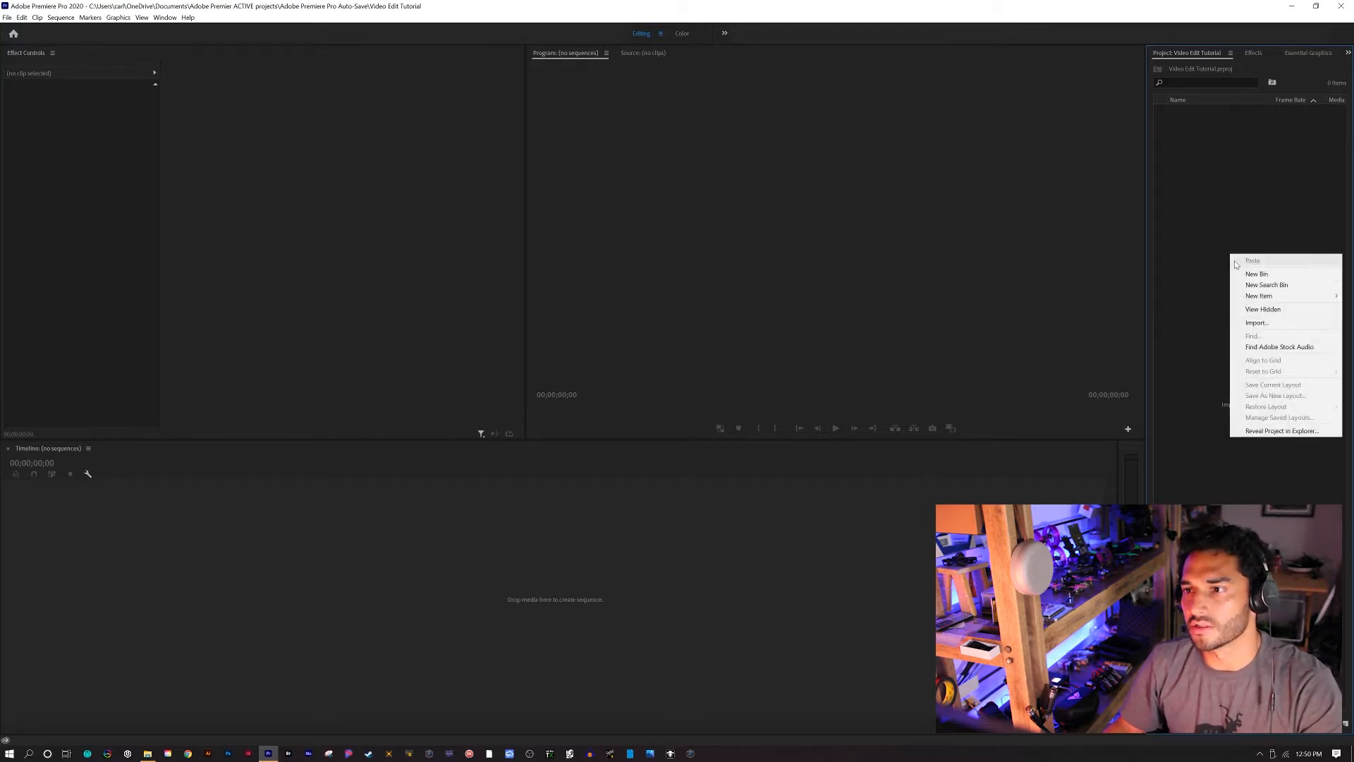
left_click(1269, 323)
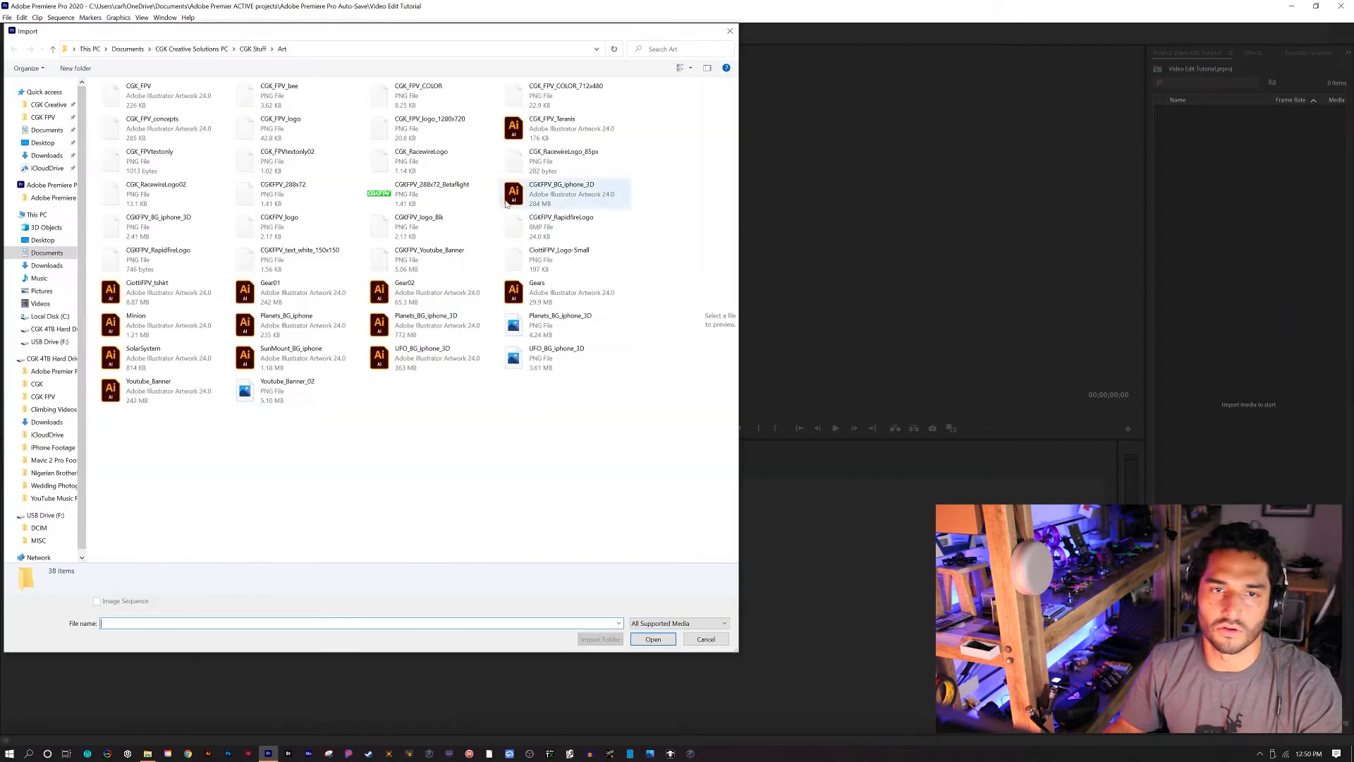
left_click(42, 117)
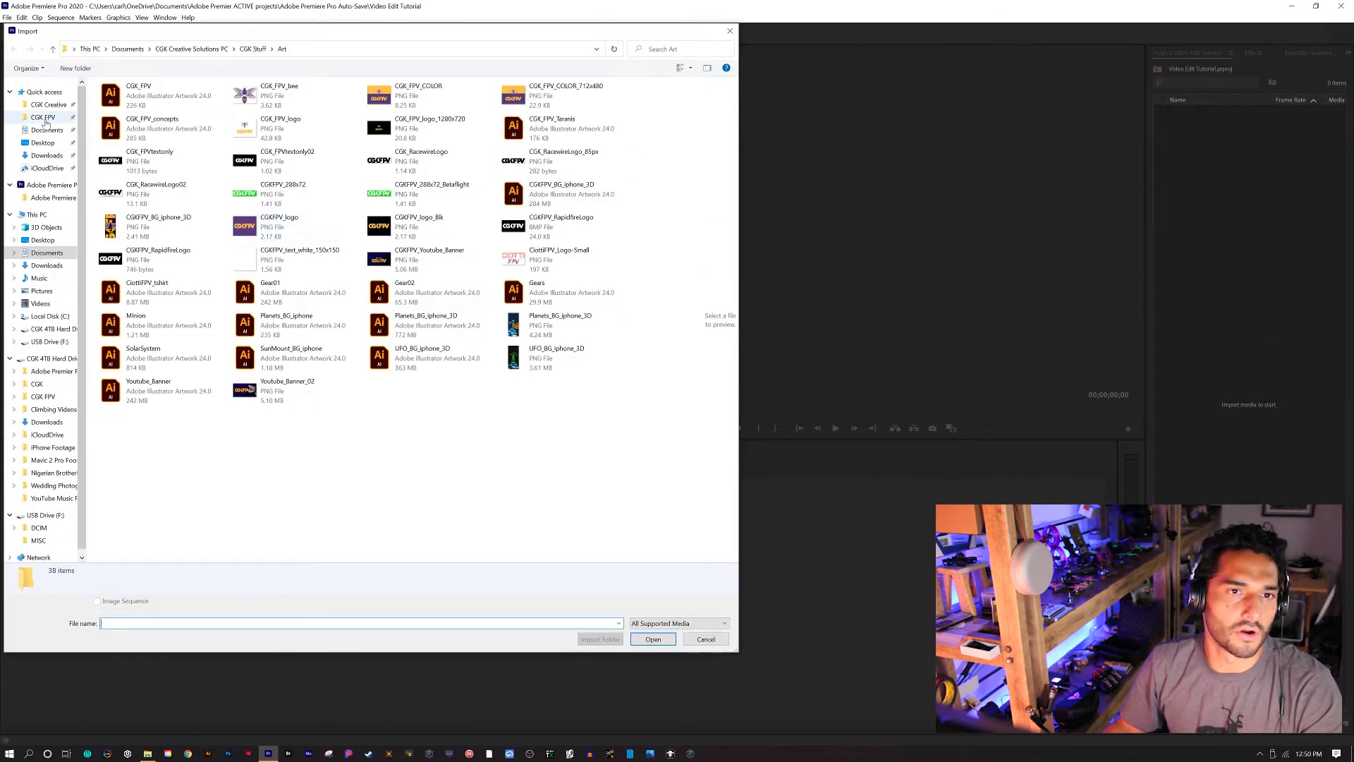
double_click(120, 122)
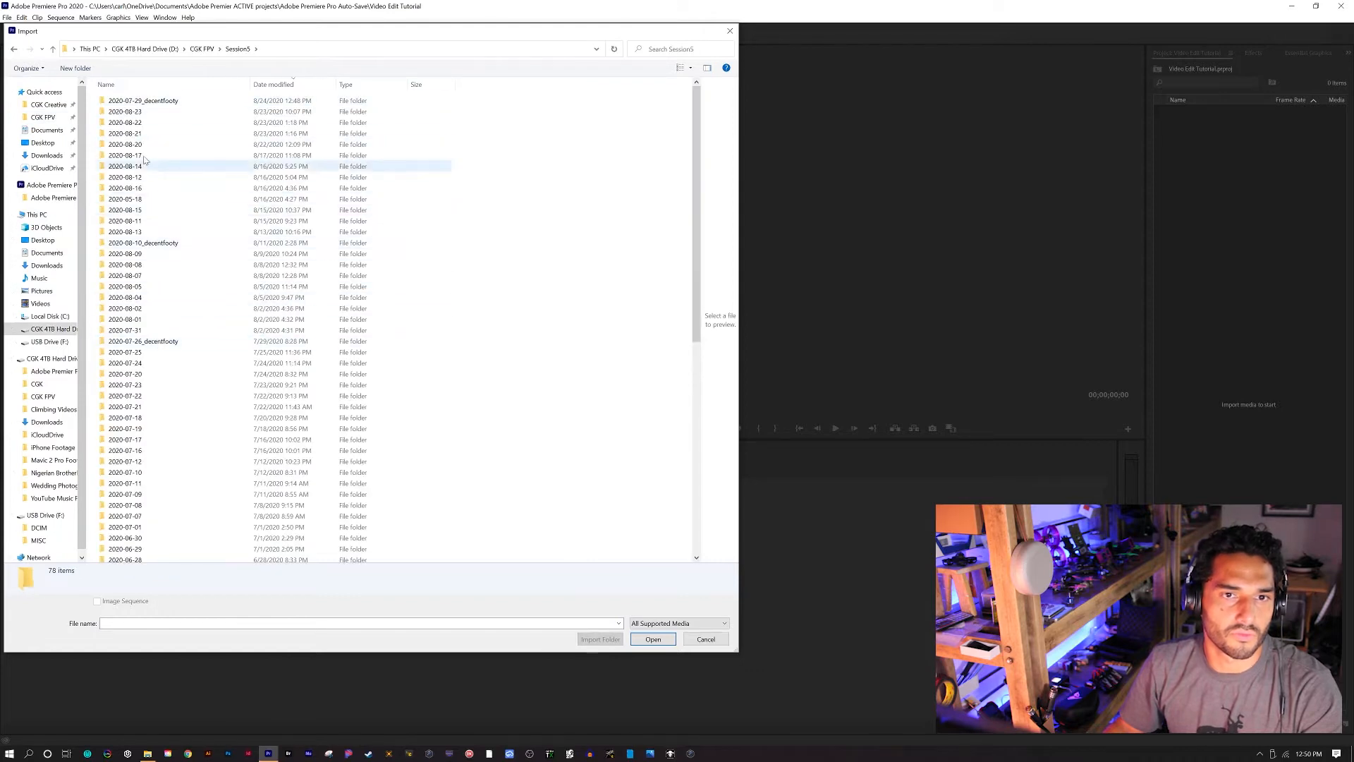
double_click(143, 100)
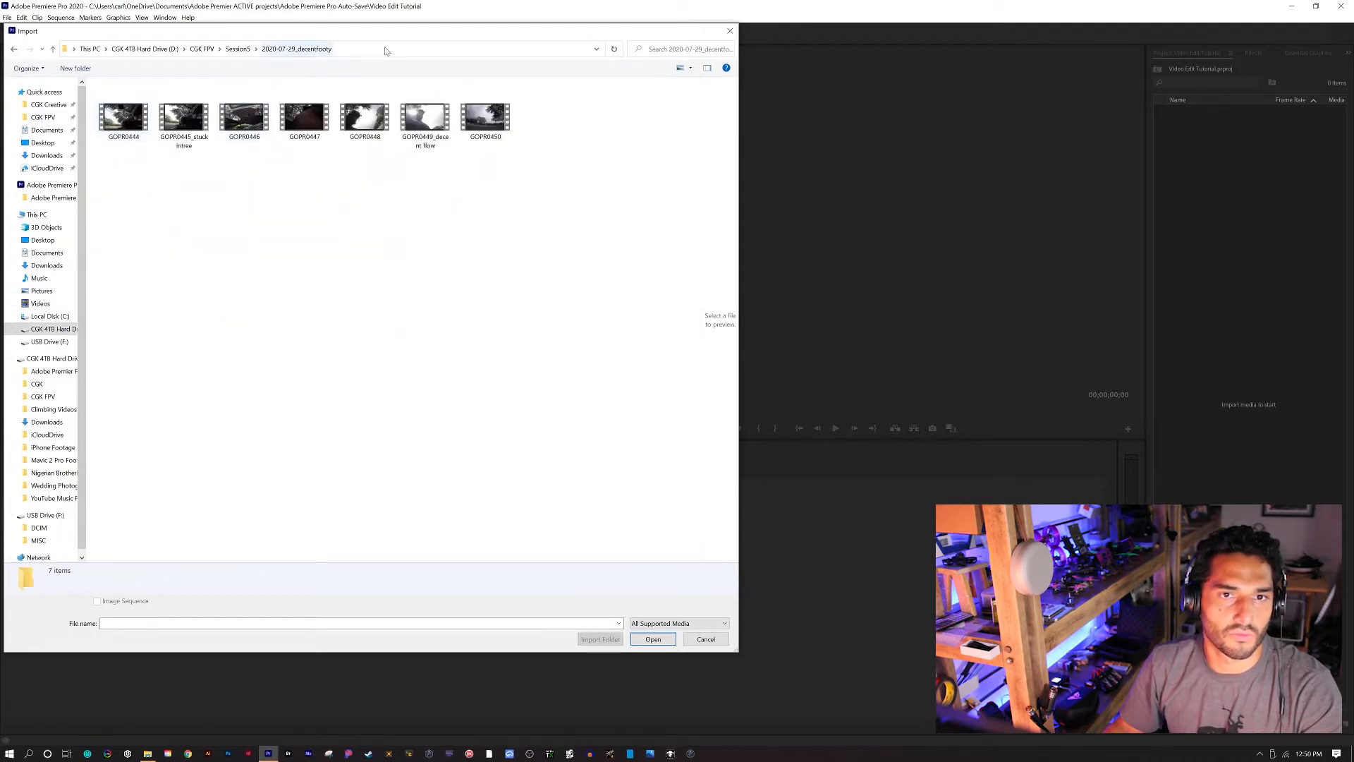
Show the folder's files with details and import the clips from GOPR0445_stuckintree through GOPR0449_decent flow
left_click(690, 68)
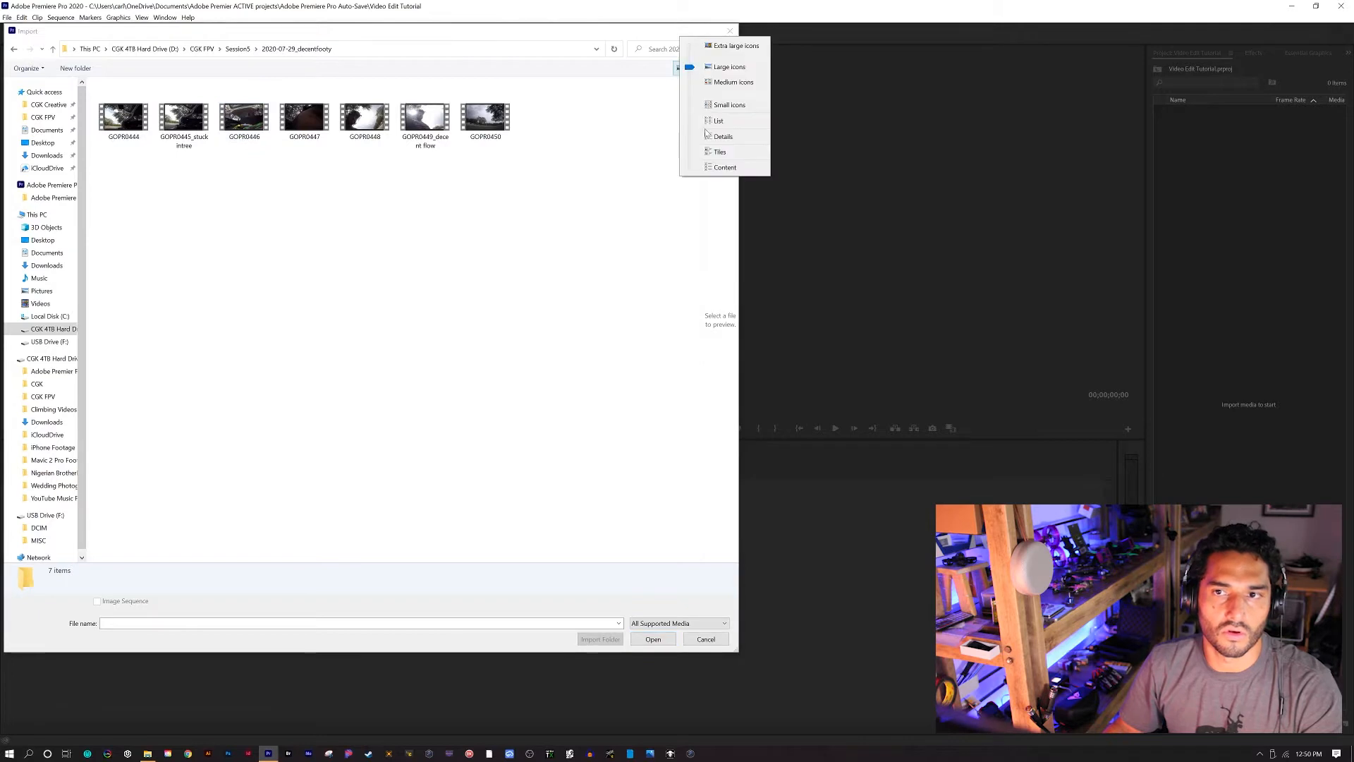
left_click(712, 141)
left_click(147, 157)
left_click(165, 113, "shift")
key("Return")
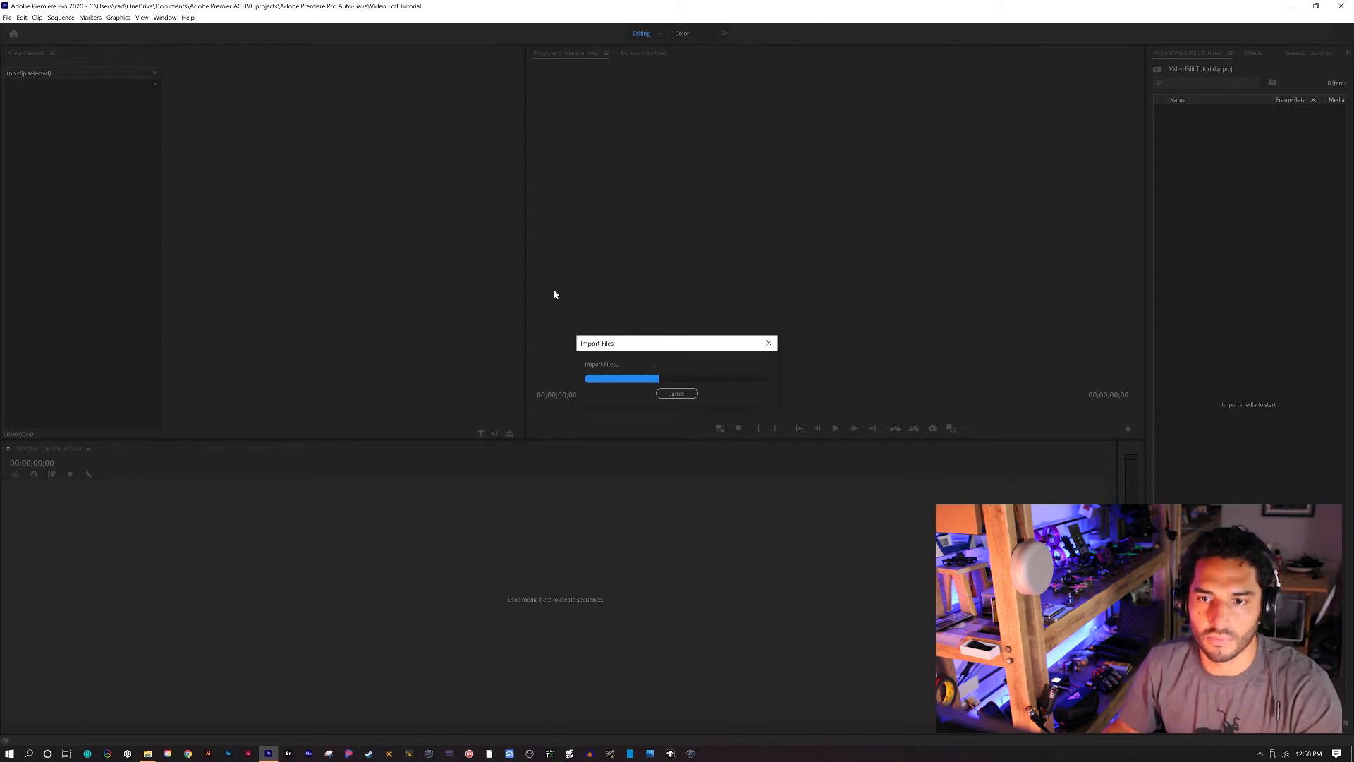
Remove the three clips between GOPR0445_stuckintree and GOPR0449_decent flow from the project
left_click(1230, 180)
left_click(1240, 150)
left_click(1242, 123, "shift")
right_click(1243, 123)
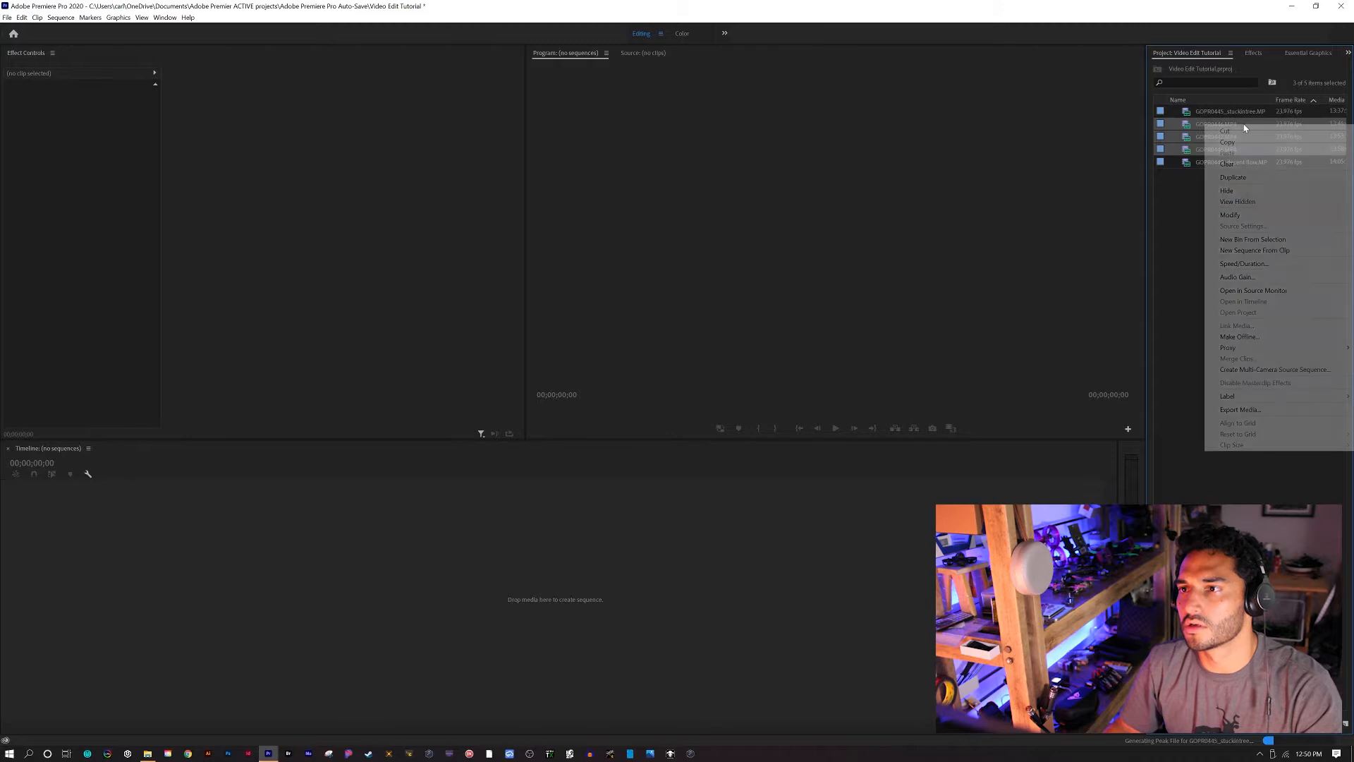
left_click(1227, 164)
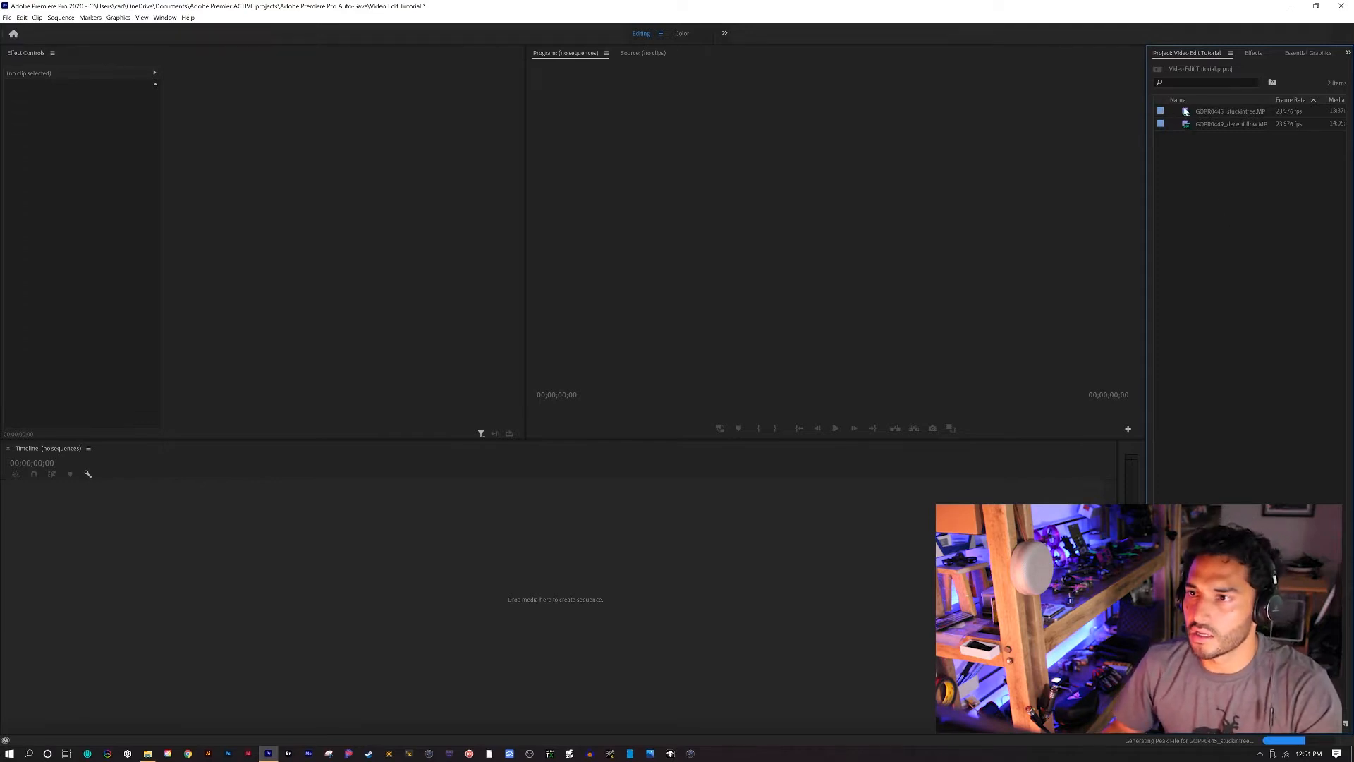
Create a sequence from the GOPR0445_stuckintree clip and adjust its audio gain by -25 dB
left_click_drag(1186, 111, 1063, 140)
left_click_drag(467, 578, 469, 573)
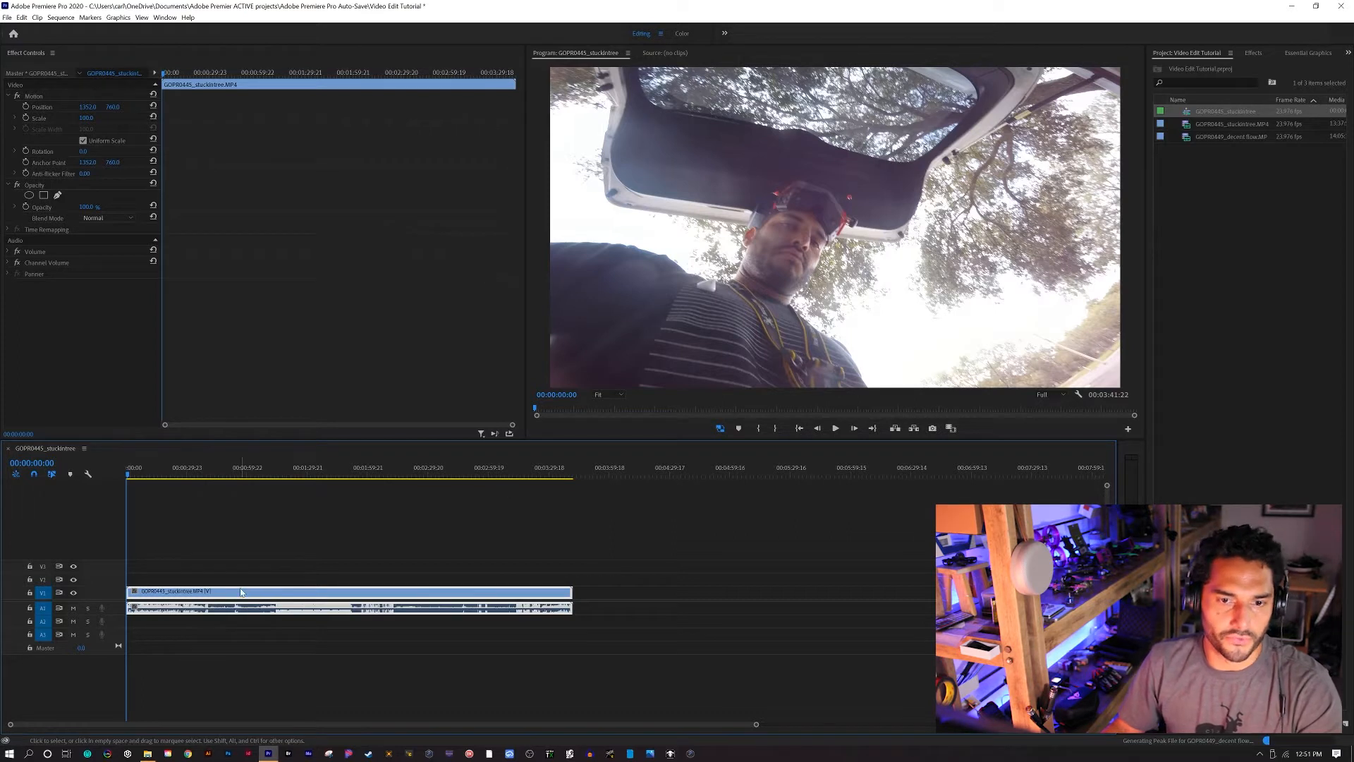
right_click(216, 608)
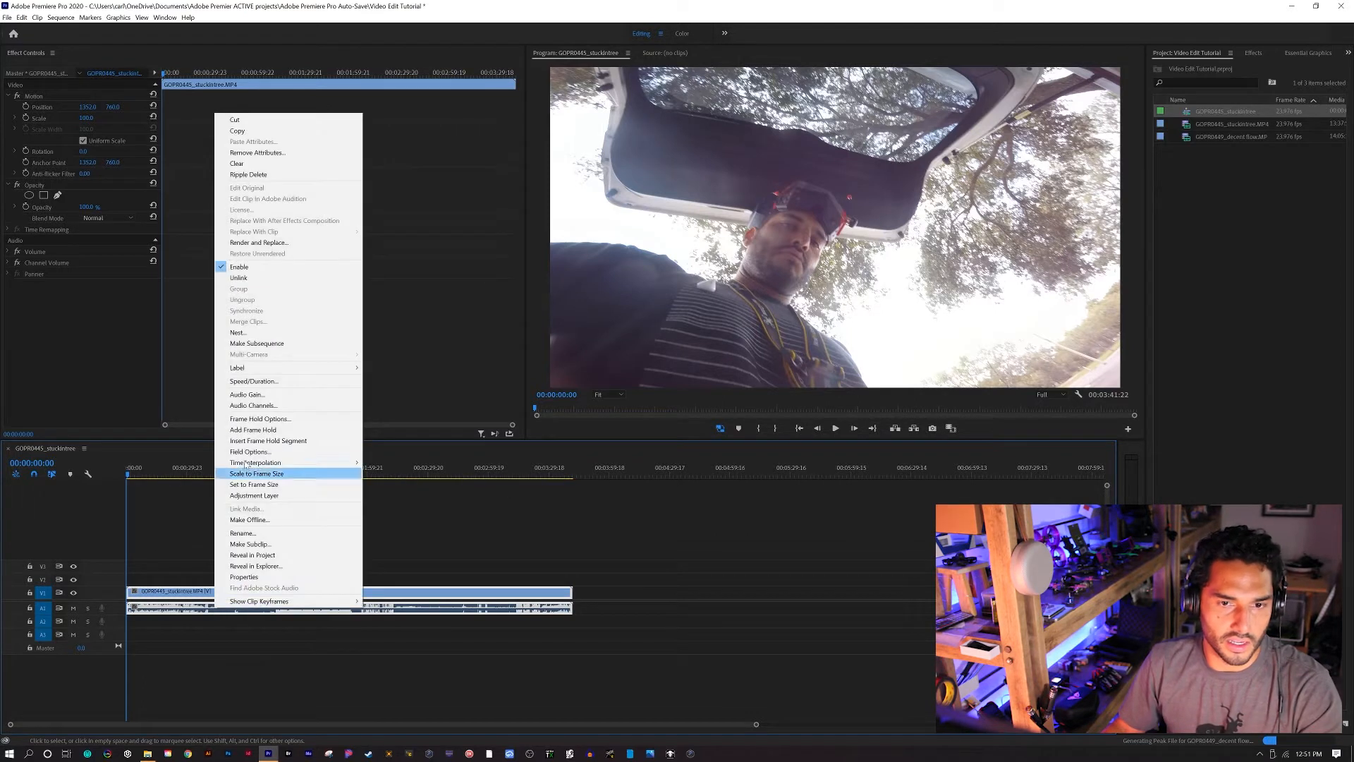
left_click(245, 394)
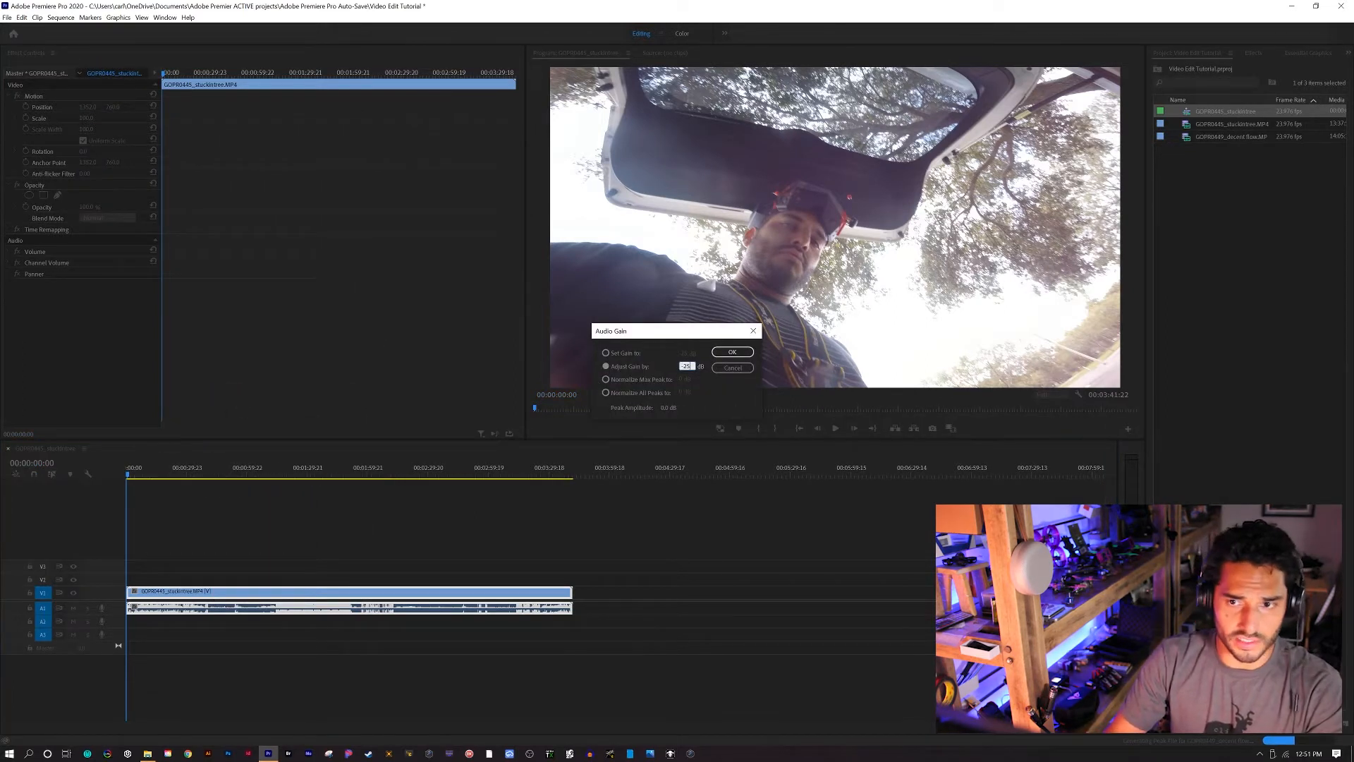
key("Return")
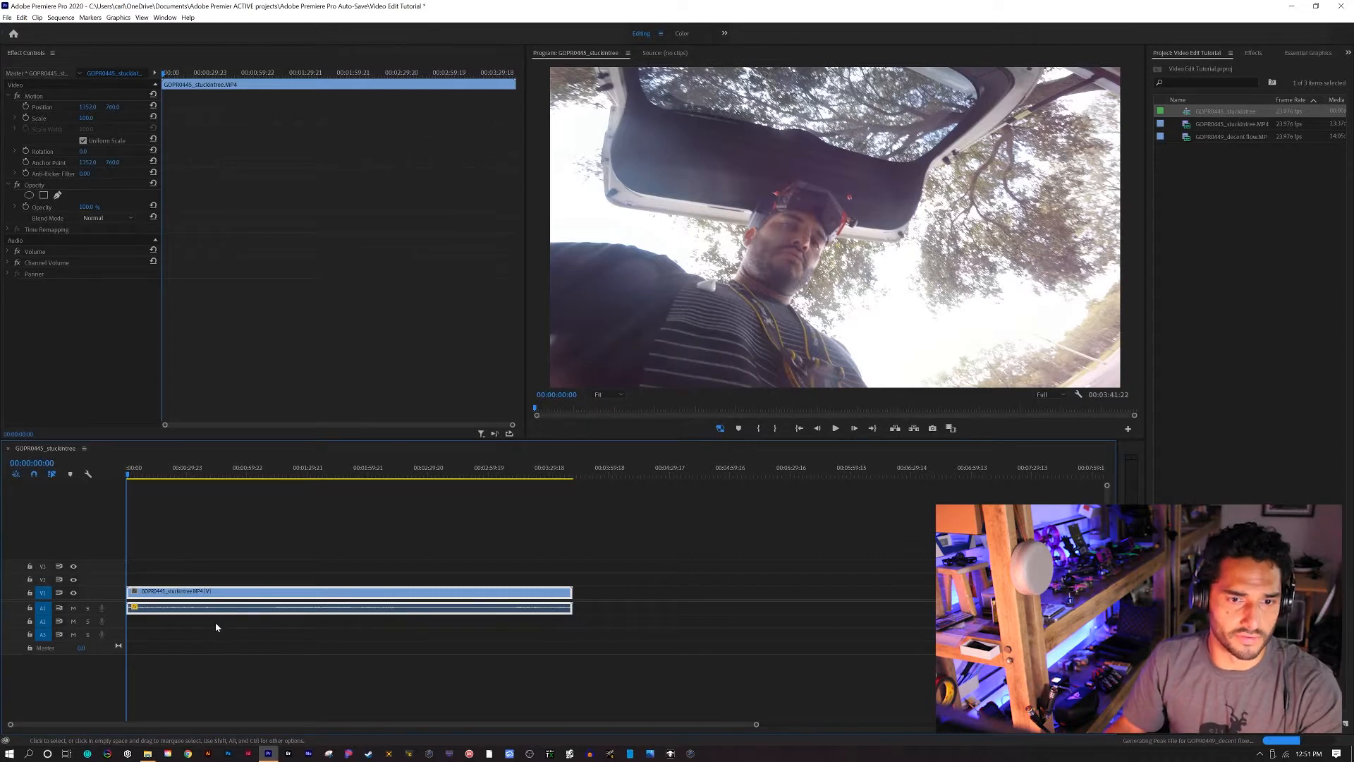
Play the beginning of the sequence and scrub ahead to about 00:01:16 to find the drone's takeoff
key("space")
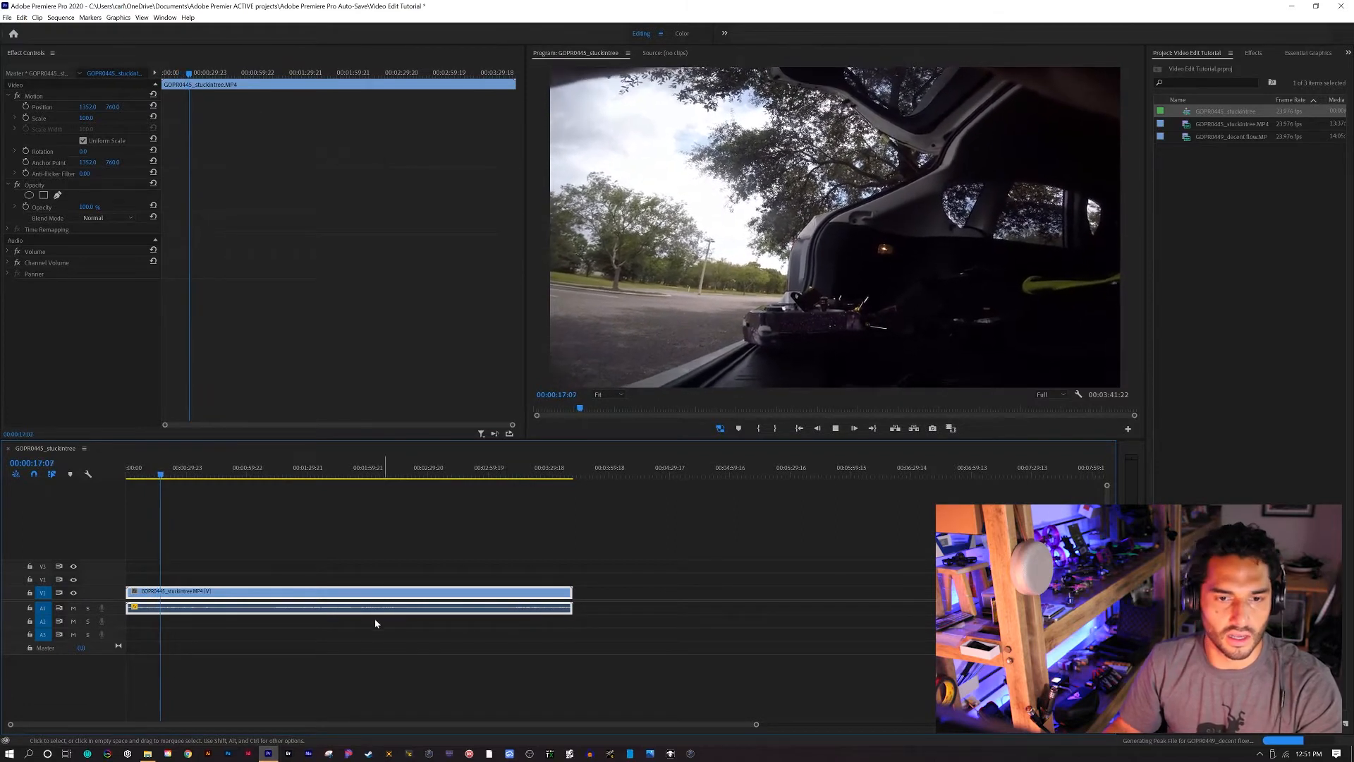
right_click(248, 611)
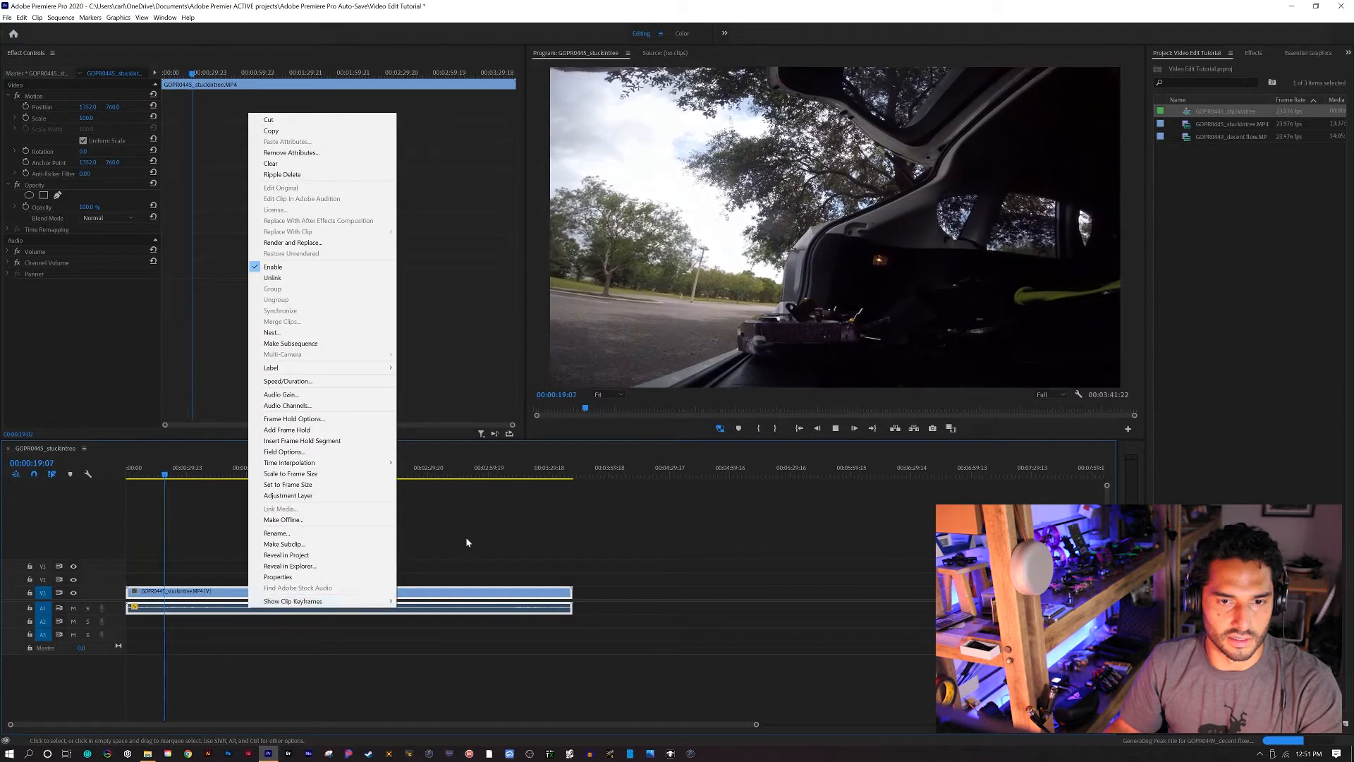
left_click(467, 539)
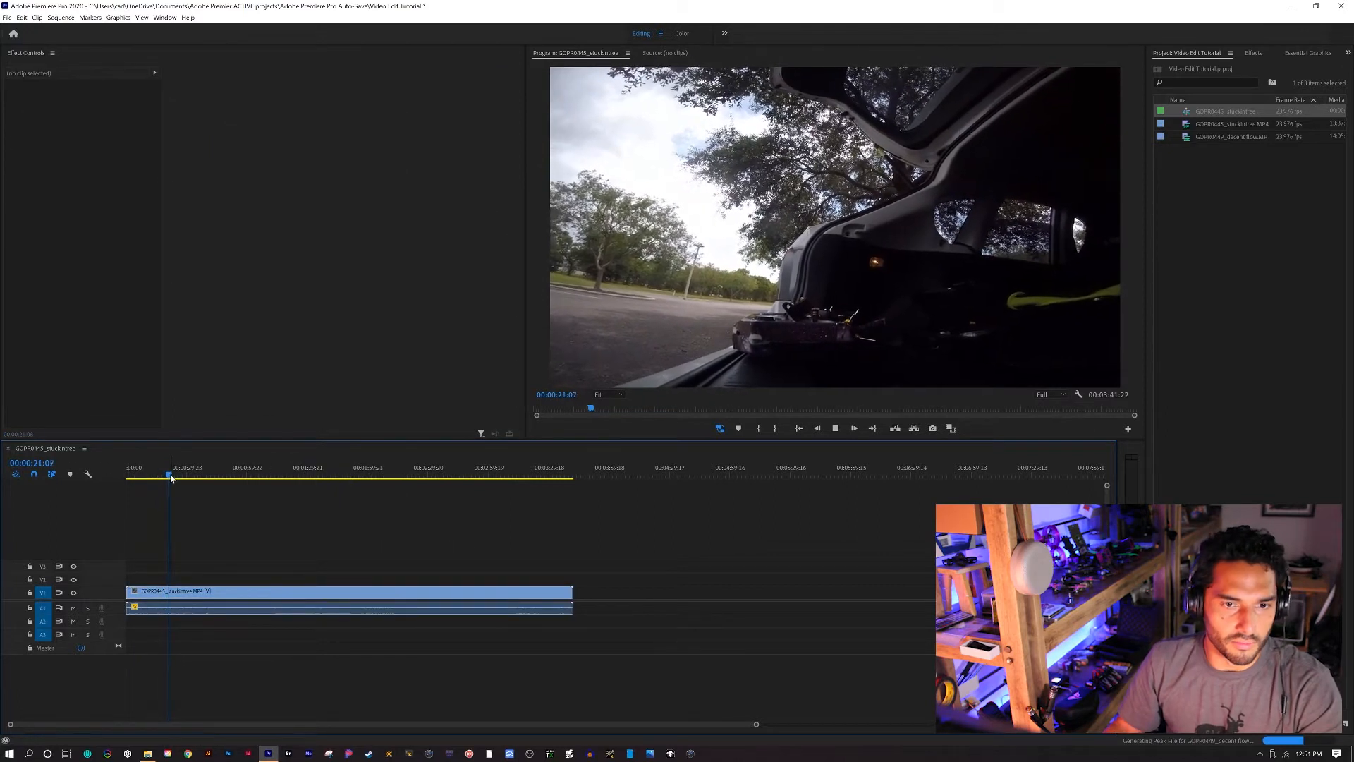
left_click_drag(170, 477, 280, 481)
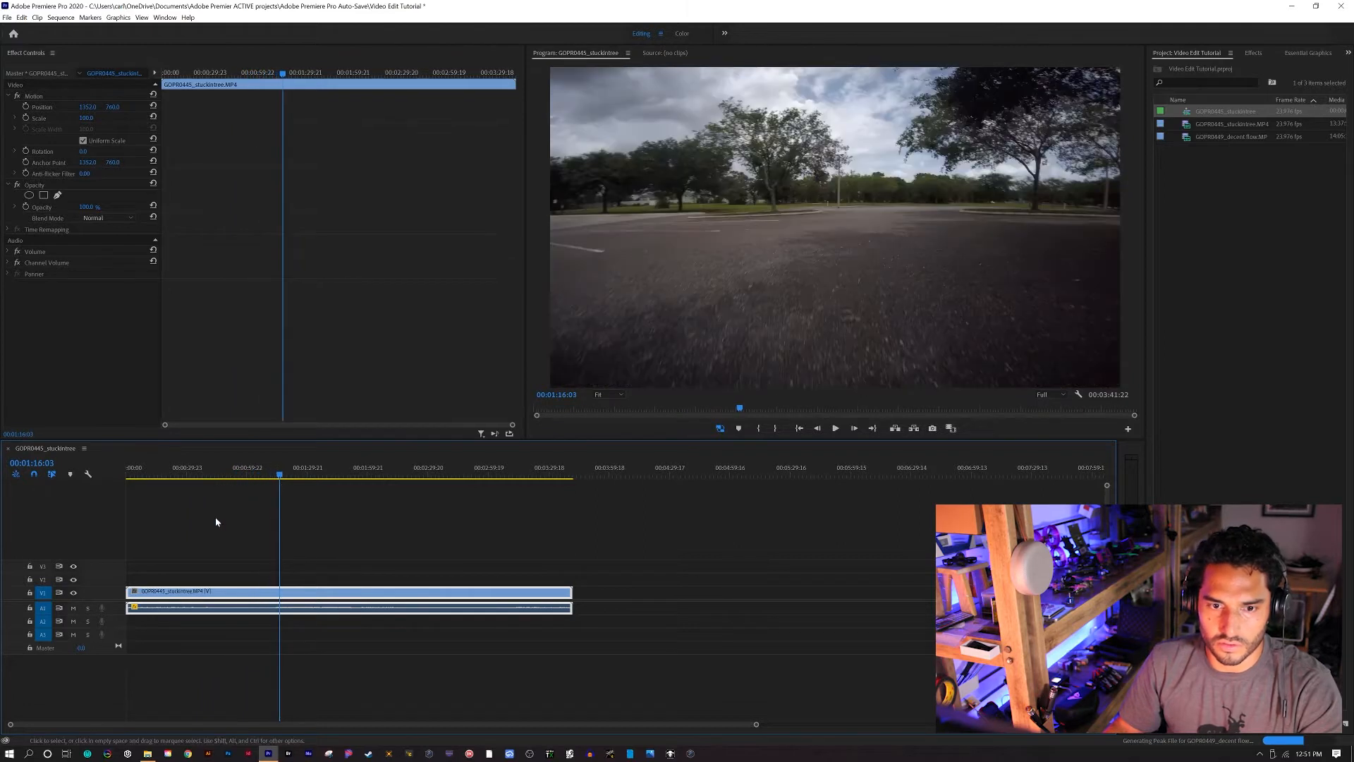
Expand the Audio 1 track and enlarge the timeline so the waveform around the playhead is readable
double_click(111, 613)
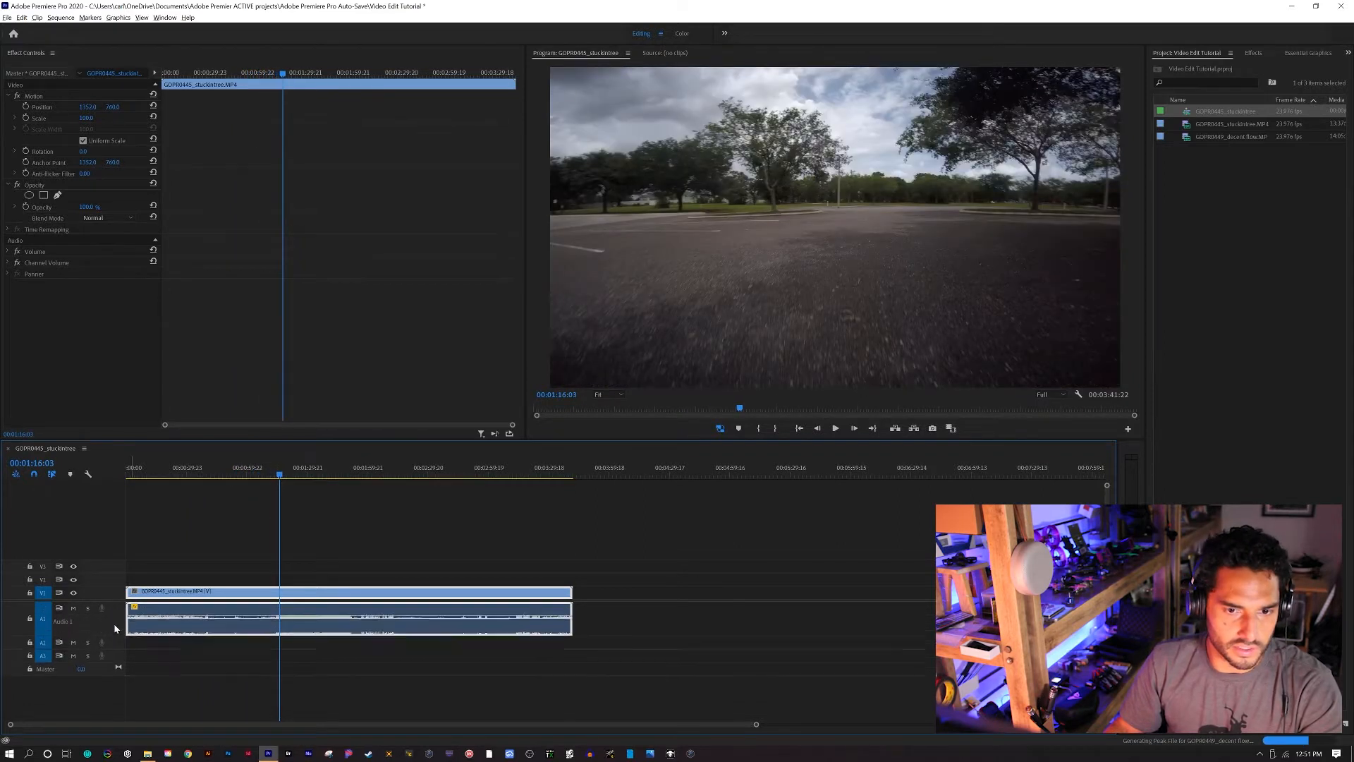
scroll(115, 625, "up", 1)
scroll(115, 625, "down", 1)
scroll(115, 625, "up", 1)
scroll(246, 633, "up", 3)
scroll(246, 634, "up", 4)
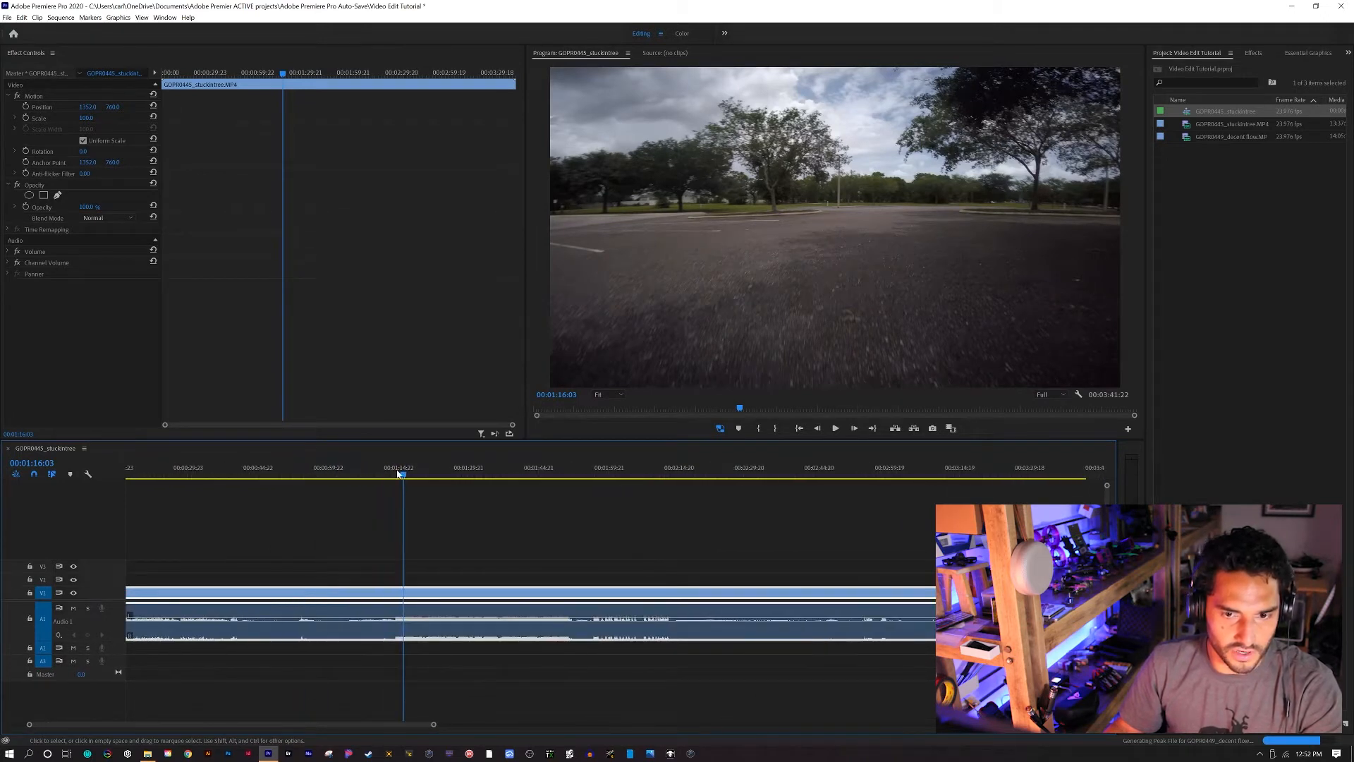
Preview the takeoff at about 00:01:13, then ripple-trim the clip's start up to several seconds before it
left_click_drag(400, 479, 389, 528)
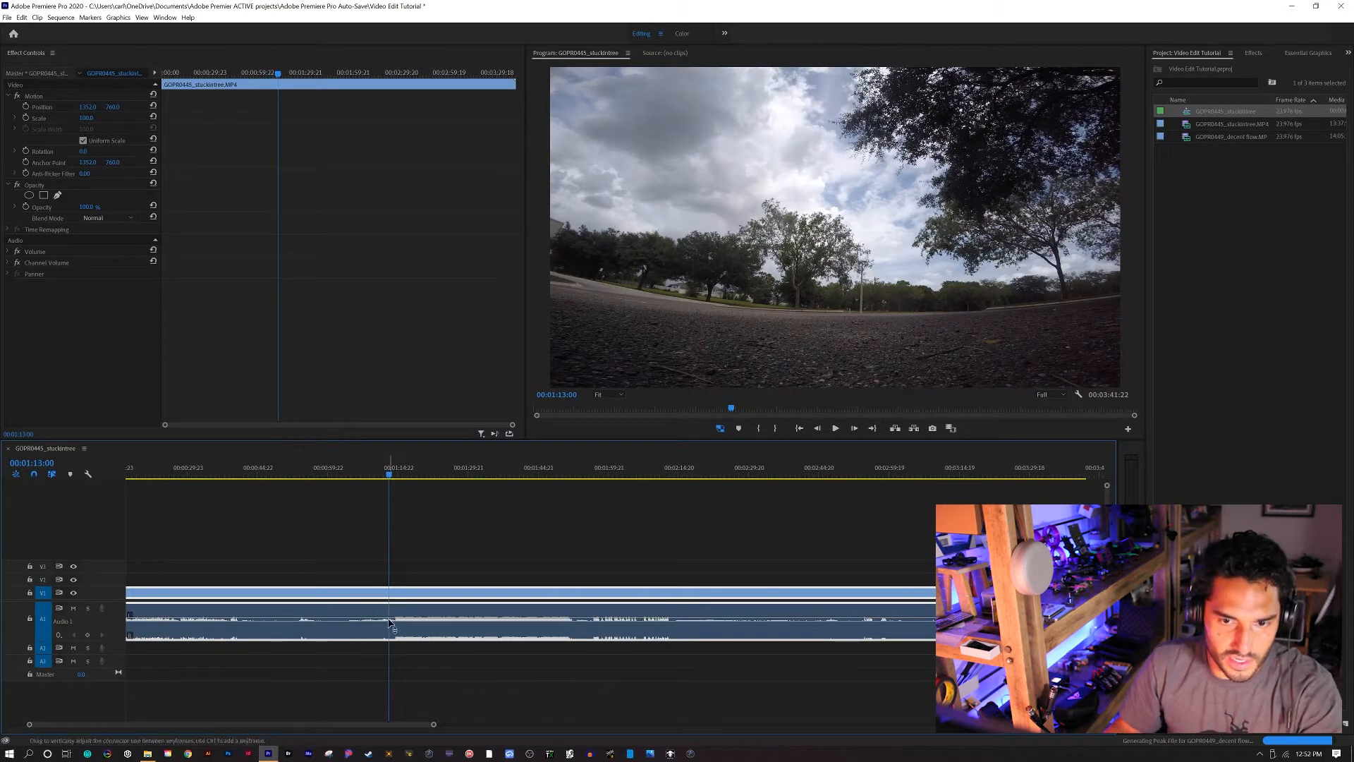
key("space")
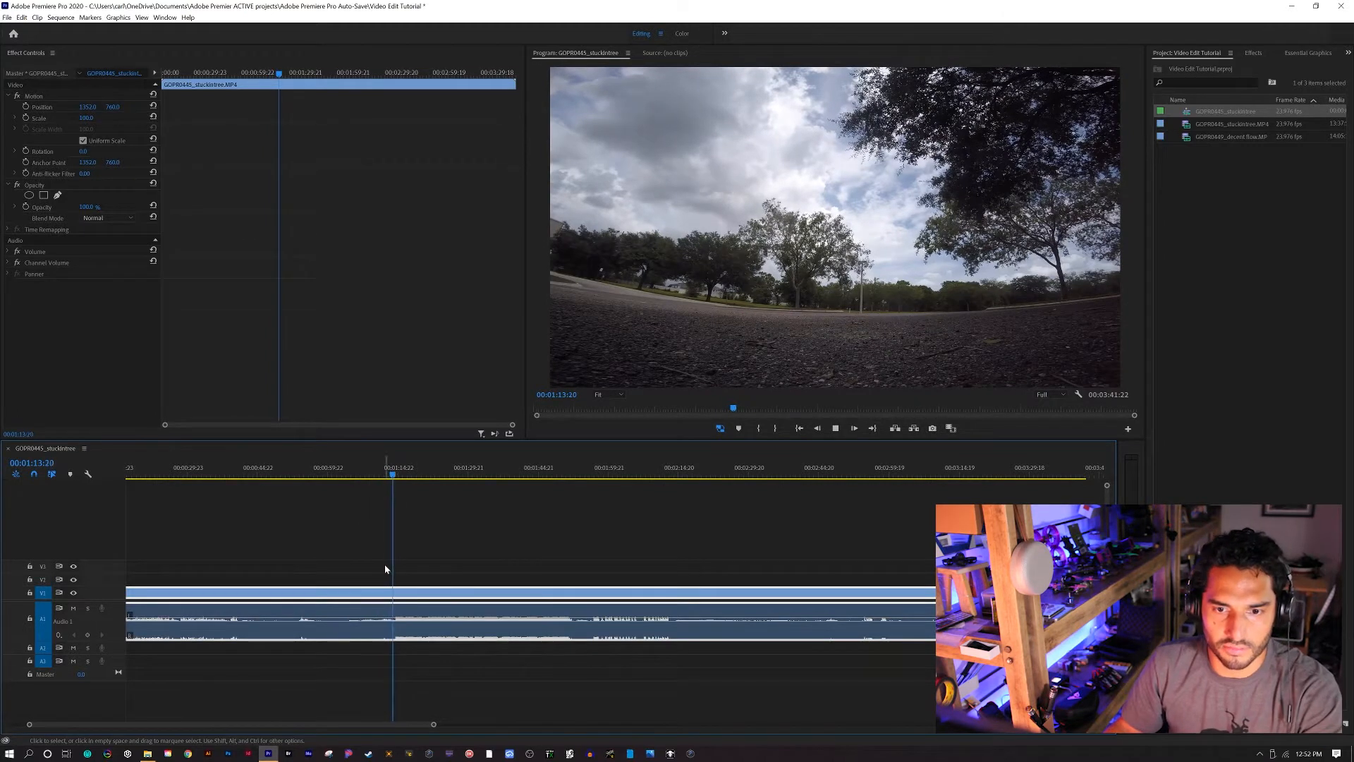
key("space")
left_click_drag(399, 478, 335, 500)
key("q")
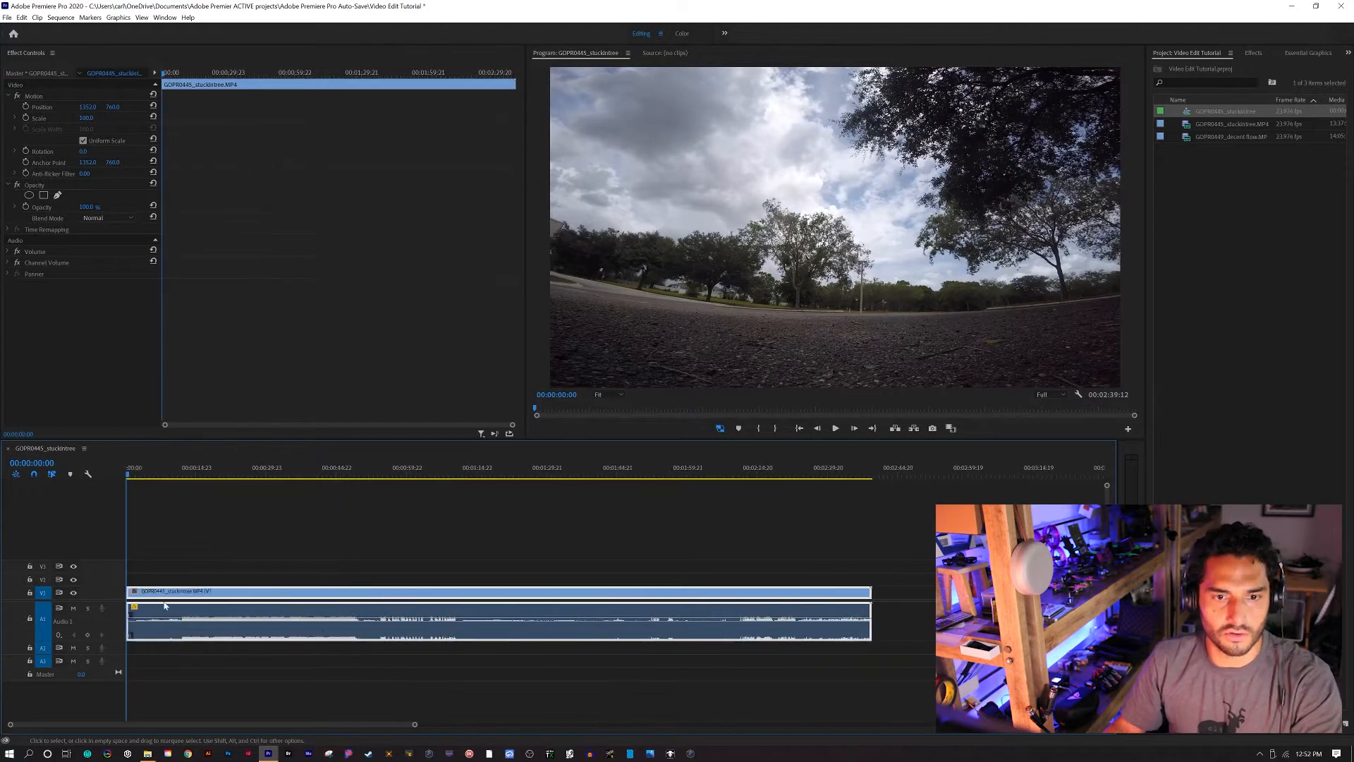
Preview the takeoff and the following flight, then ripple-trim the clip's start up to 00:00:22:05
left_click_drag(127, 477, 192, 477)
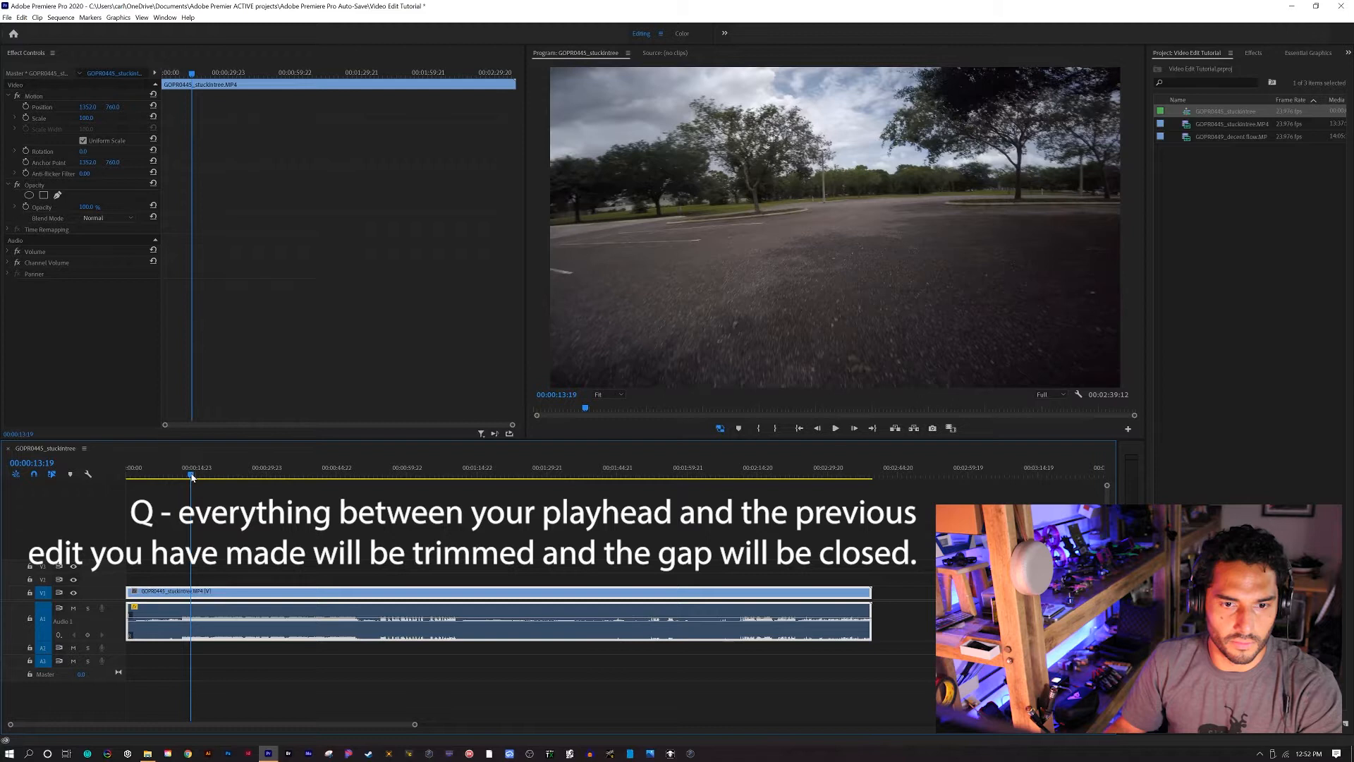
key("space")
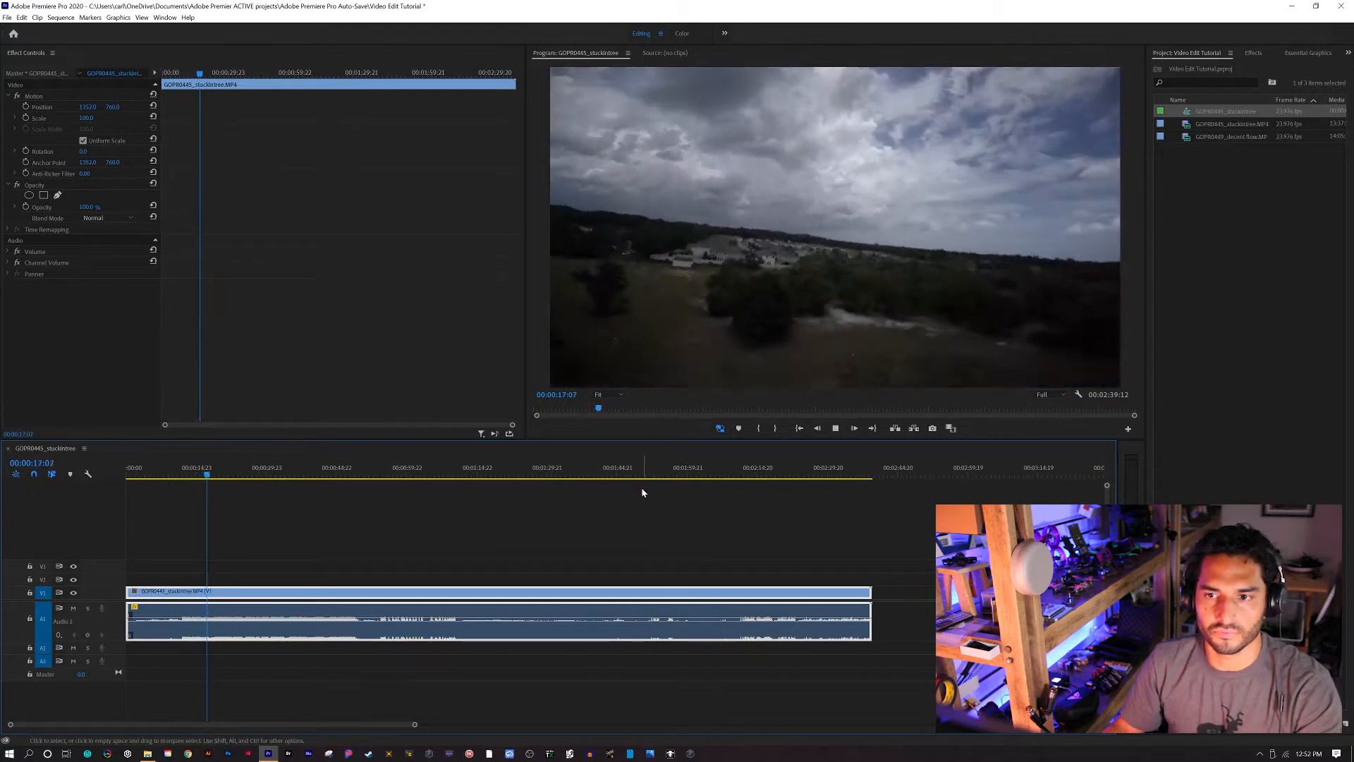
key("space")
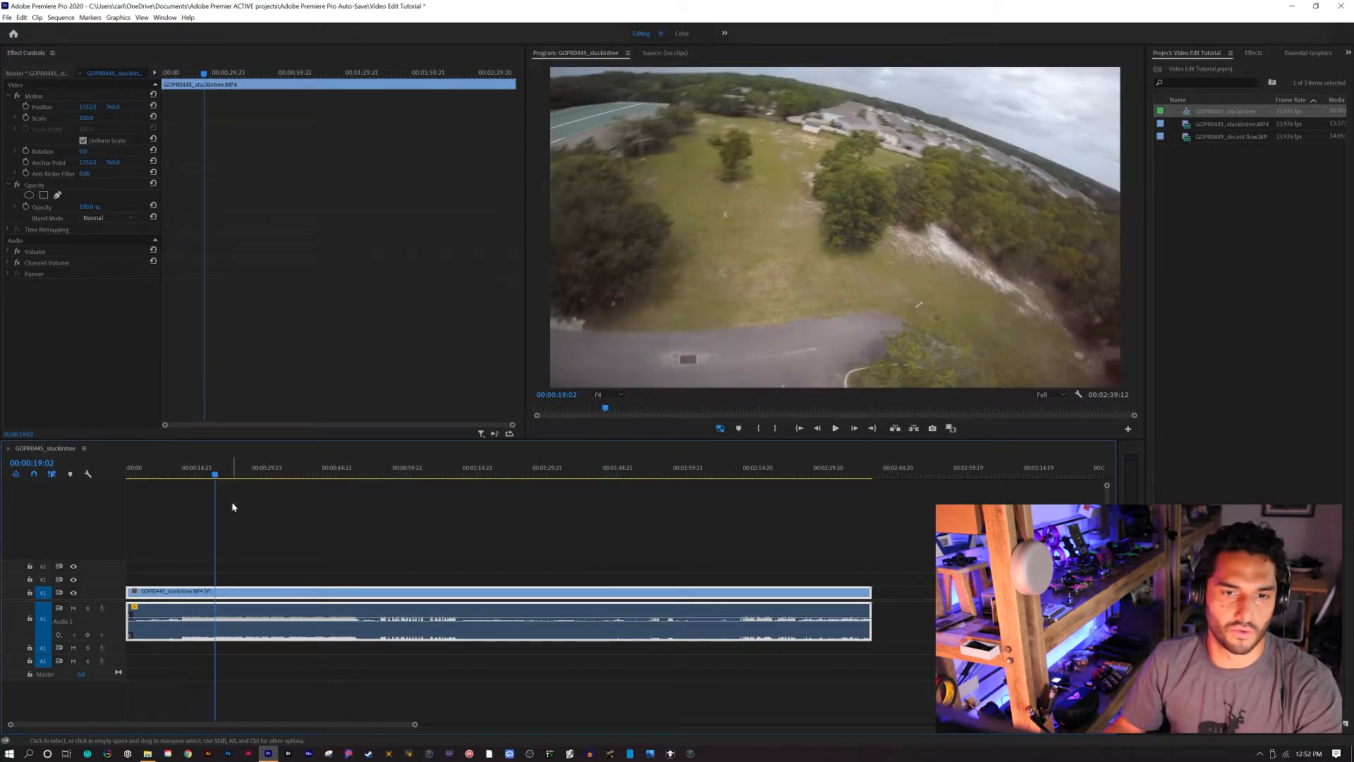
left_click_drag(215, 477, 177, 481)
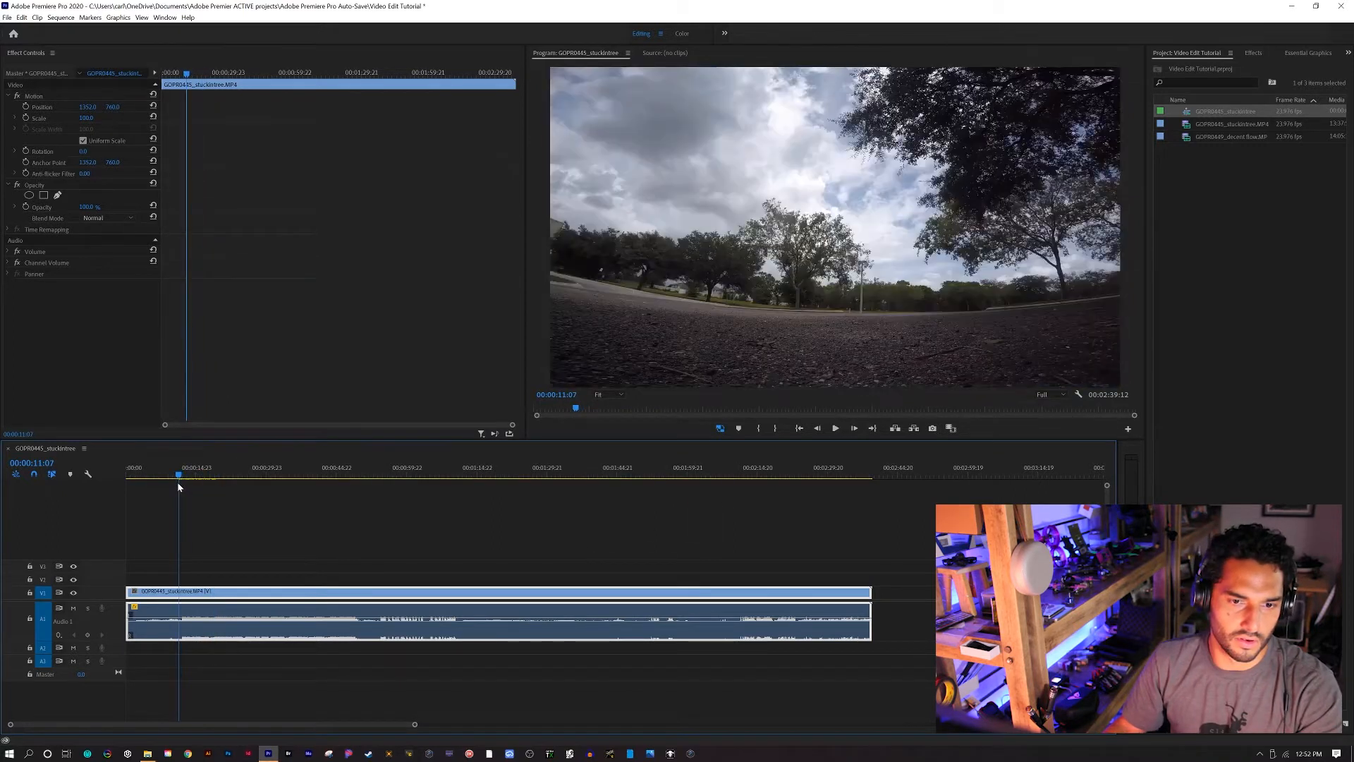
key("space")
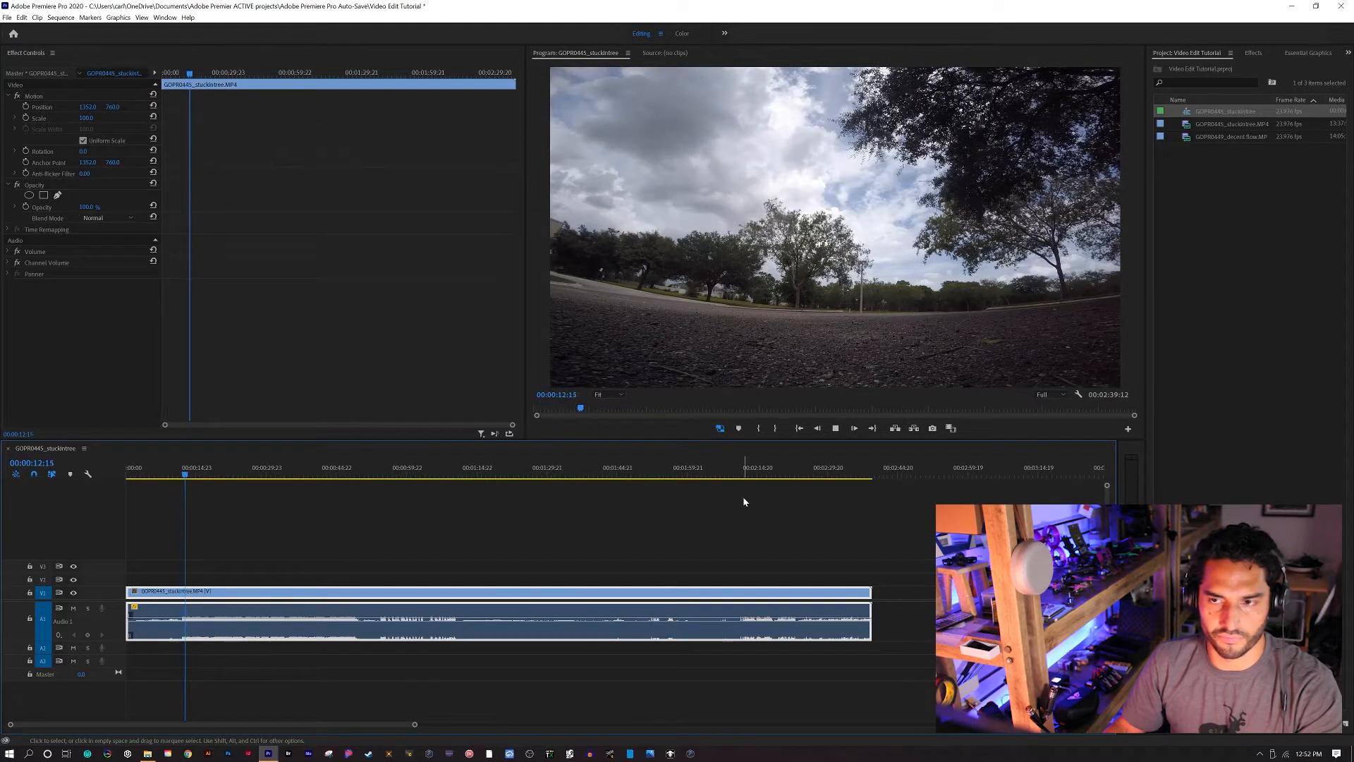
key("space")
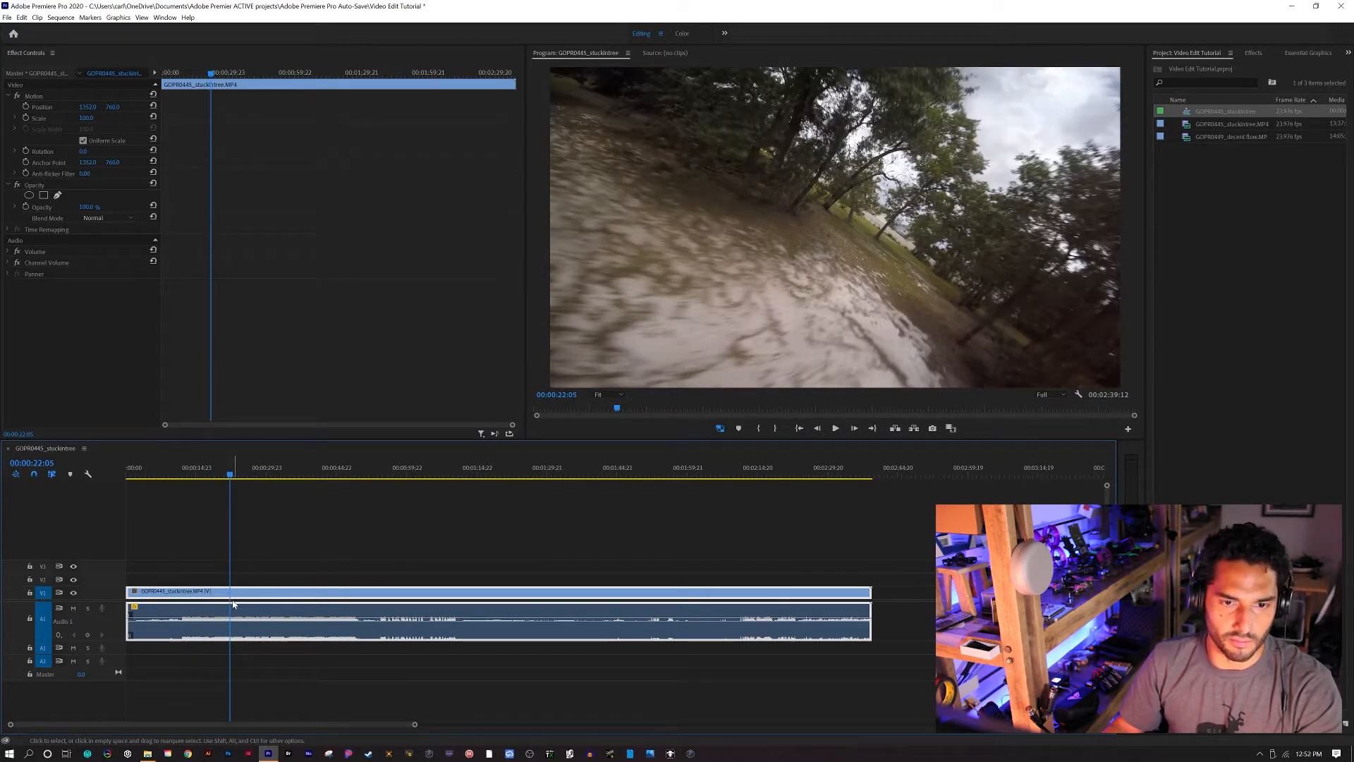
key("q")
Play up to the tree crash and scrub through the stuck-in-tree footage to find where the idle section starts and ends
key("space")
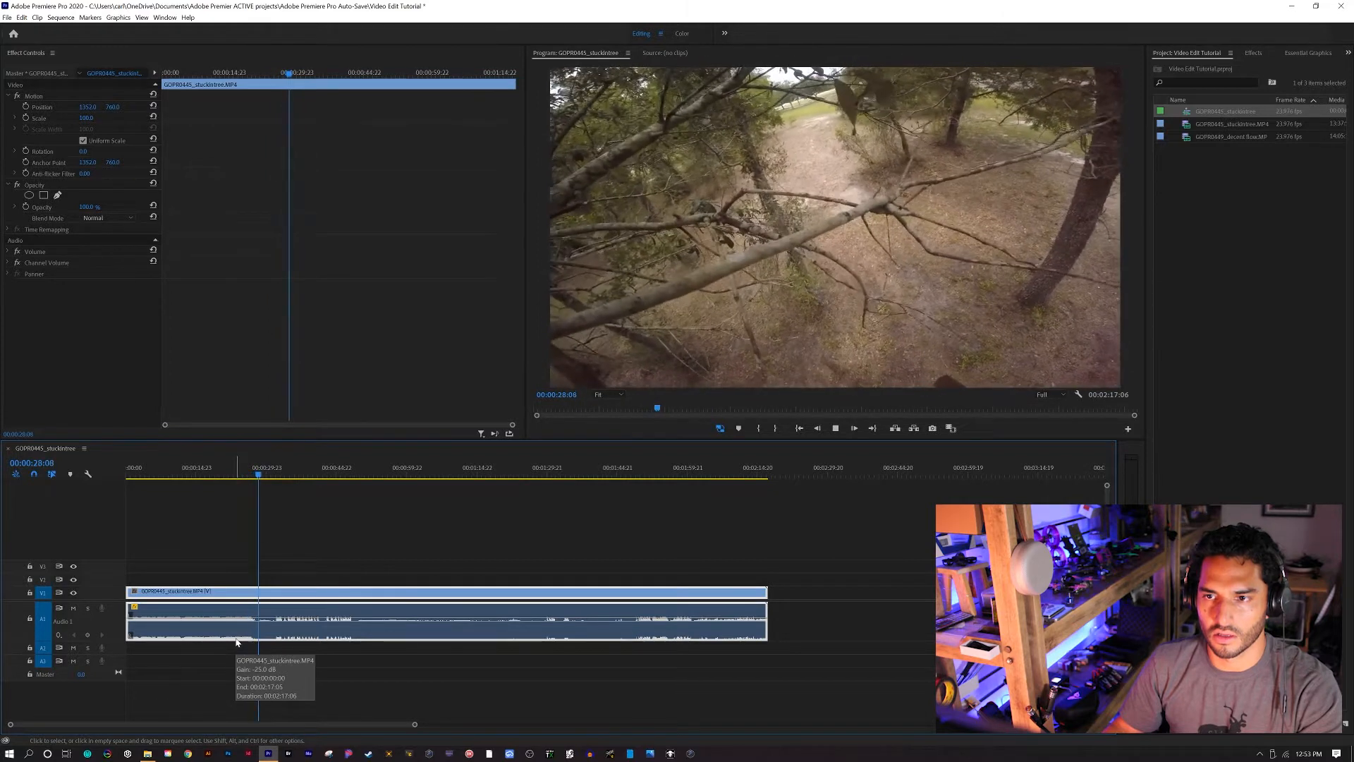
key("space")
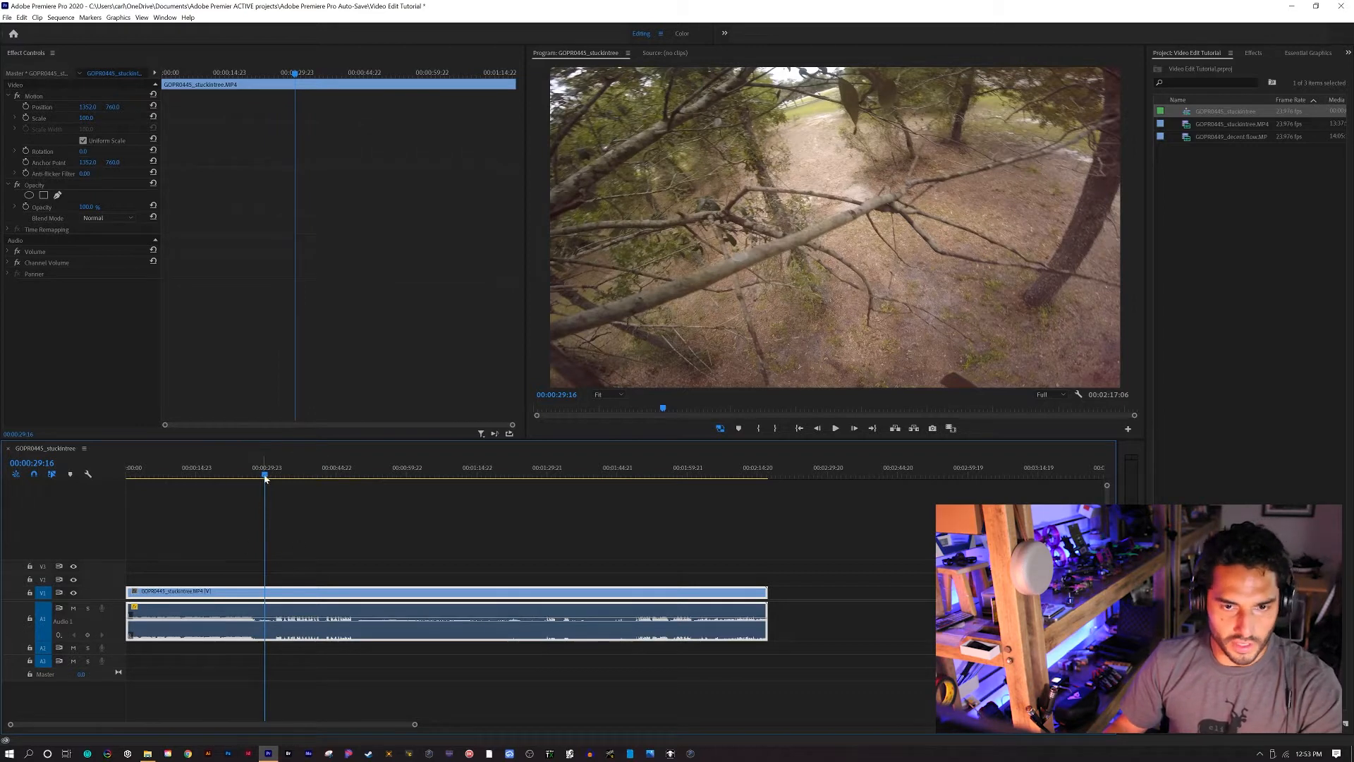
left_click_drag(265, 480, 304, 488)
key("space")
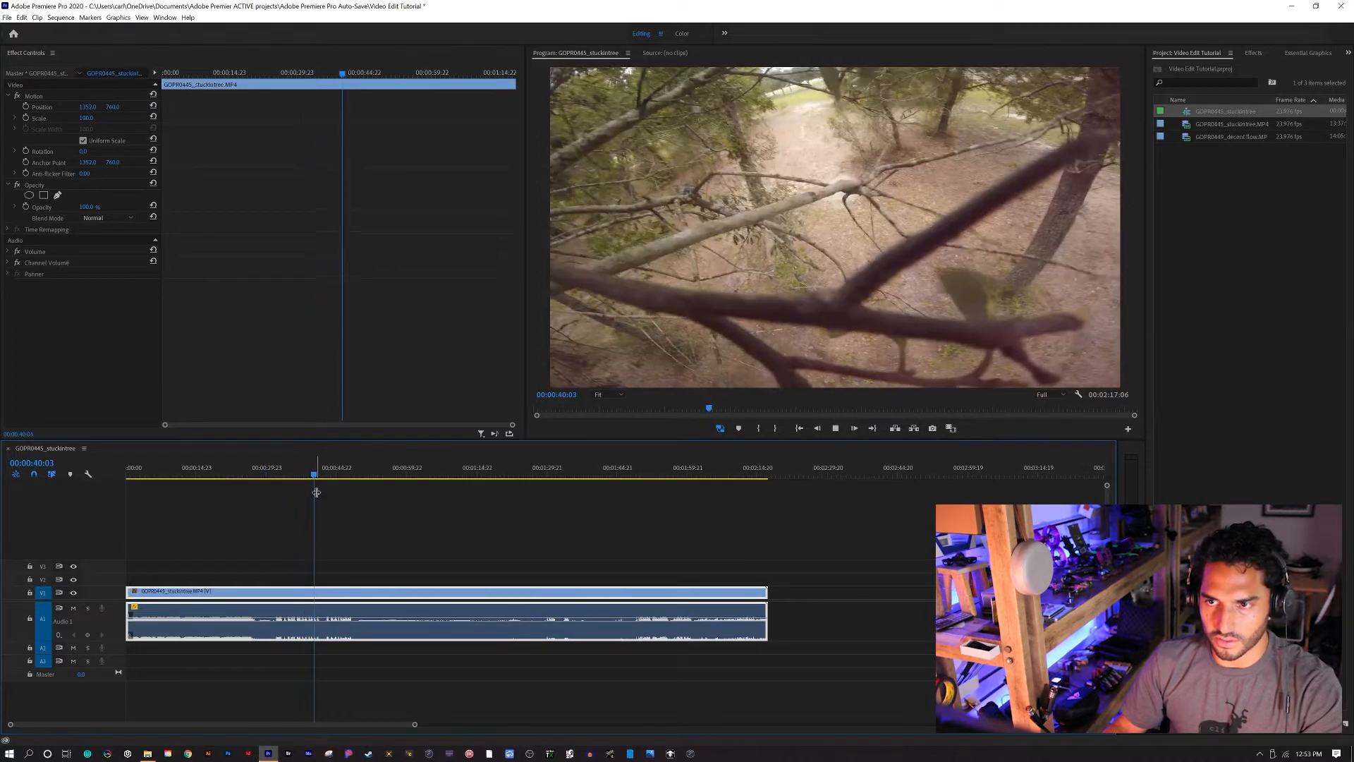
key("space")
left_click_drag(321, 480, 554, 487)
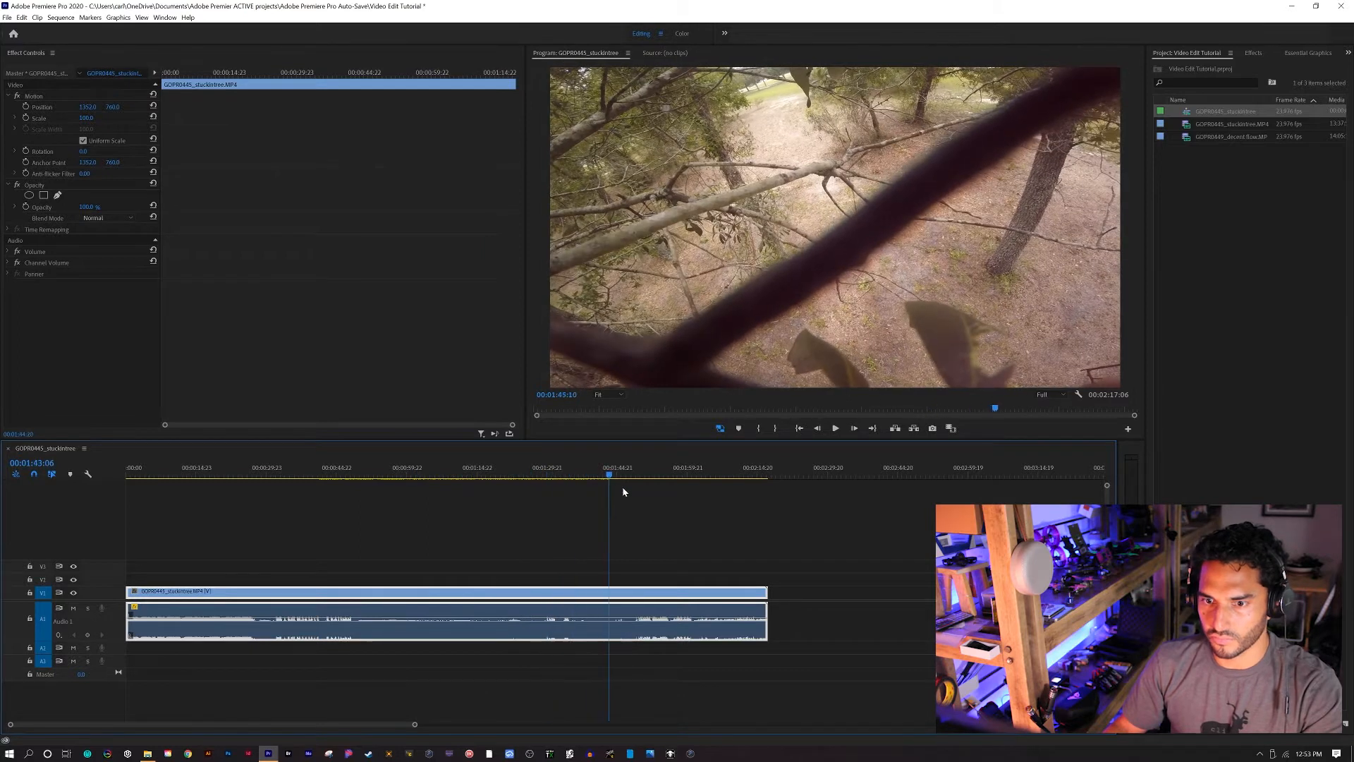
left_click_drag(663, 491, 259, 515)
key("space")
key("space")
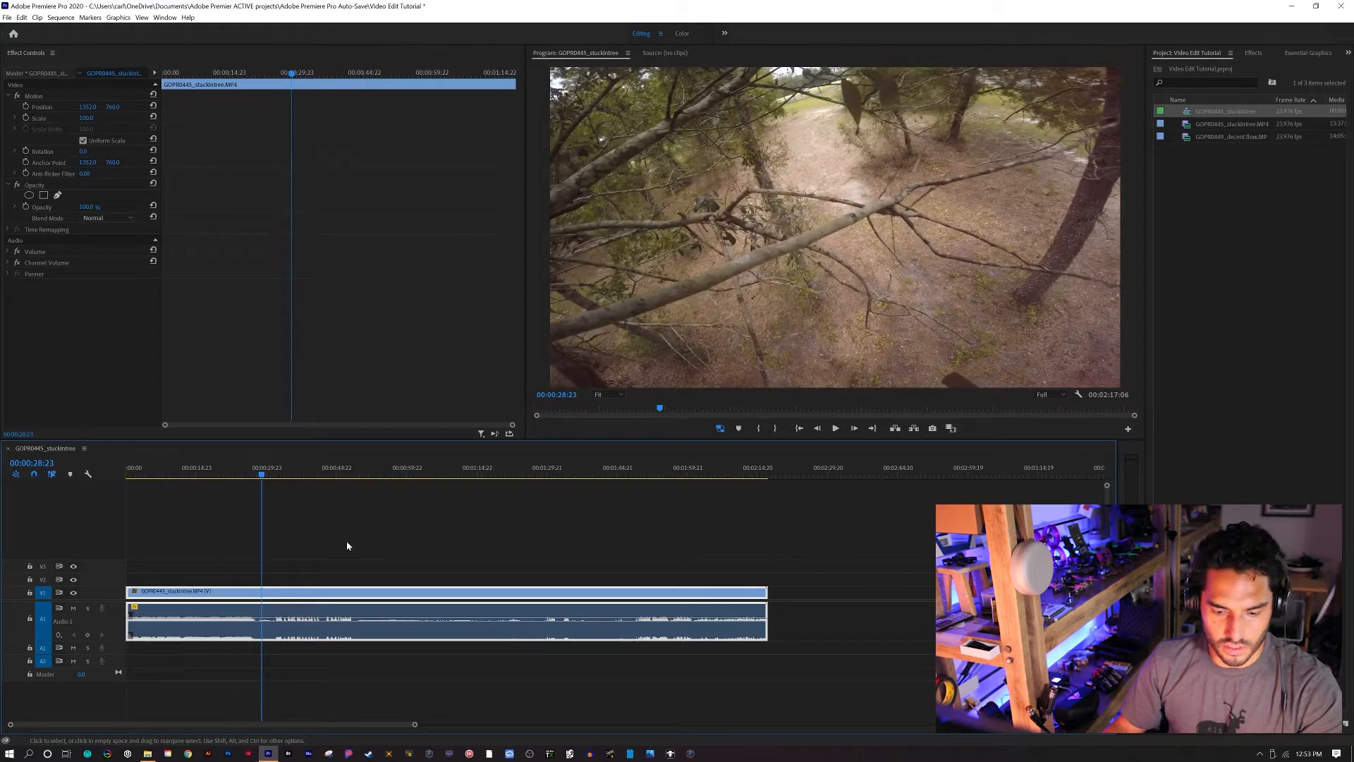
Split the clip at 00:00:28:23 and at 00:01:39:21 with the cut tool to isolate the idle stuck-in-tree section
key("c")
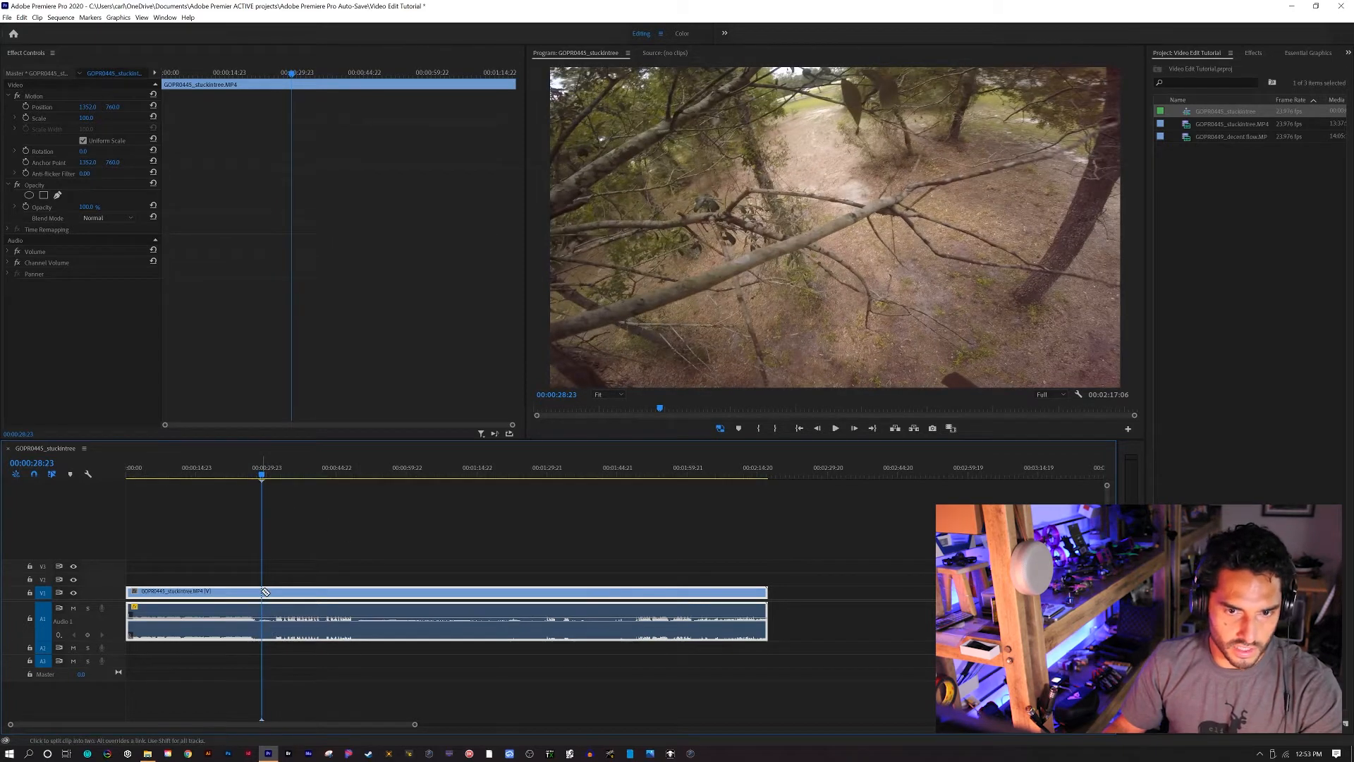
left_click(266, 591)
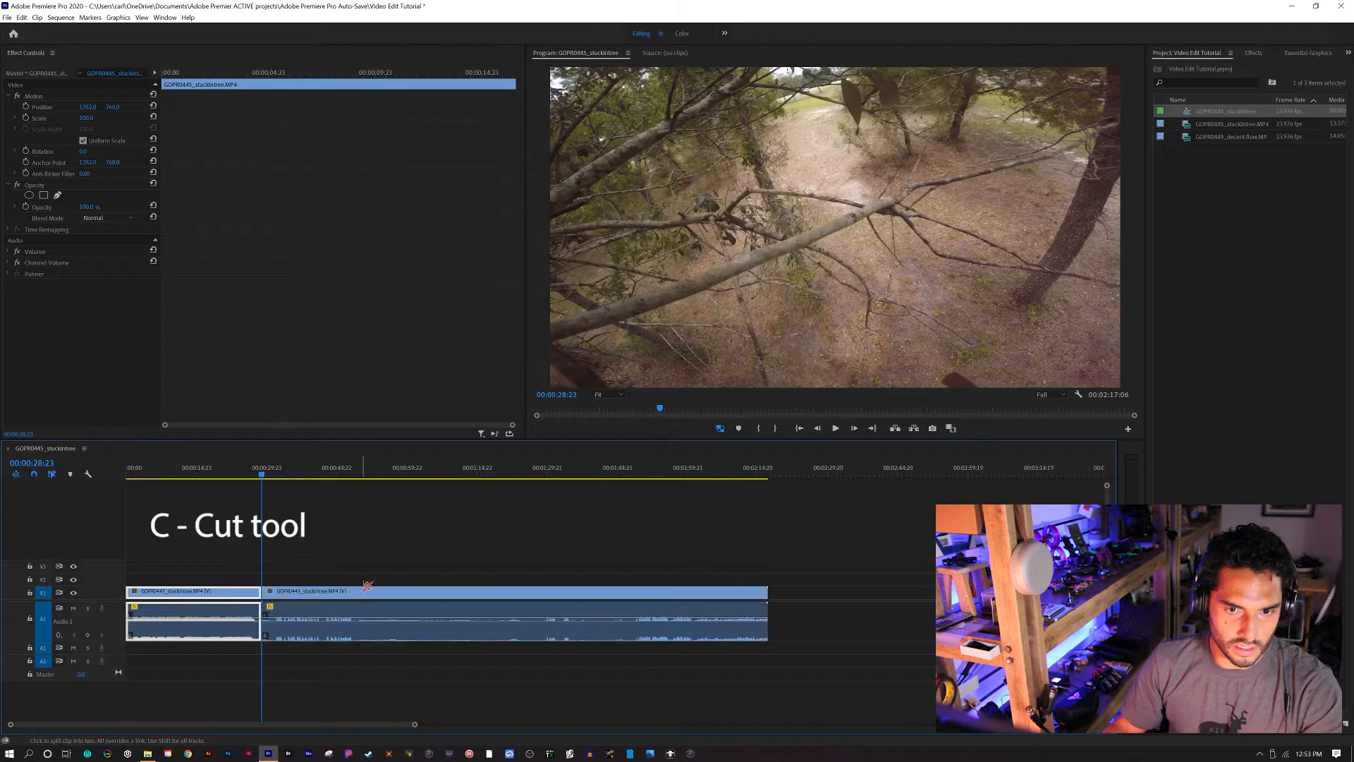
mouse_move(613, 478)
left_mouse_down()
mouse_move(643, 479)
mouse_move(595, 475)
left_mouse_up()
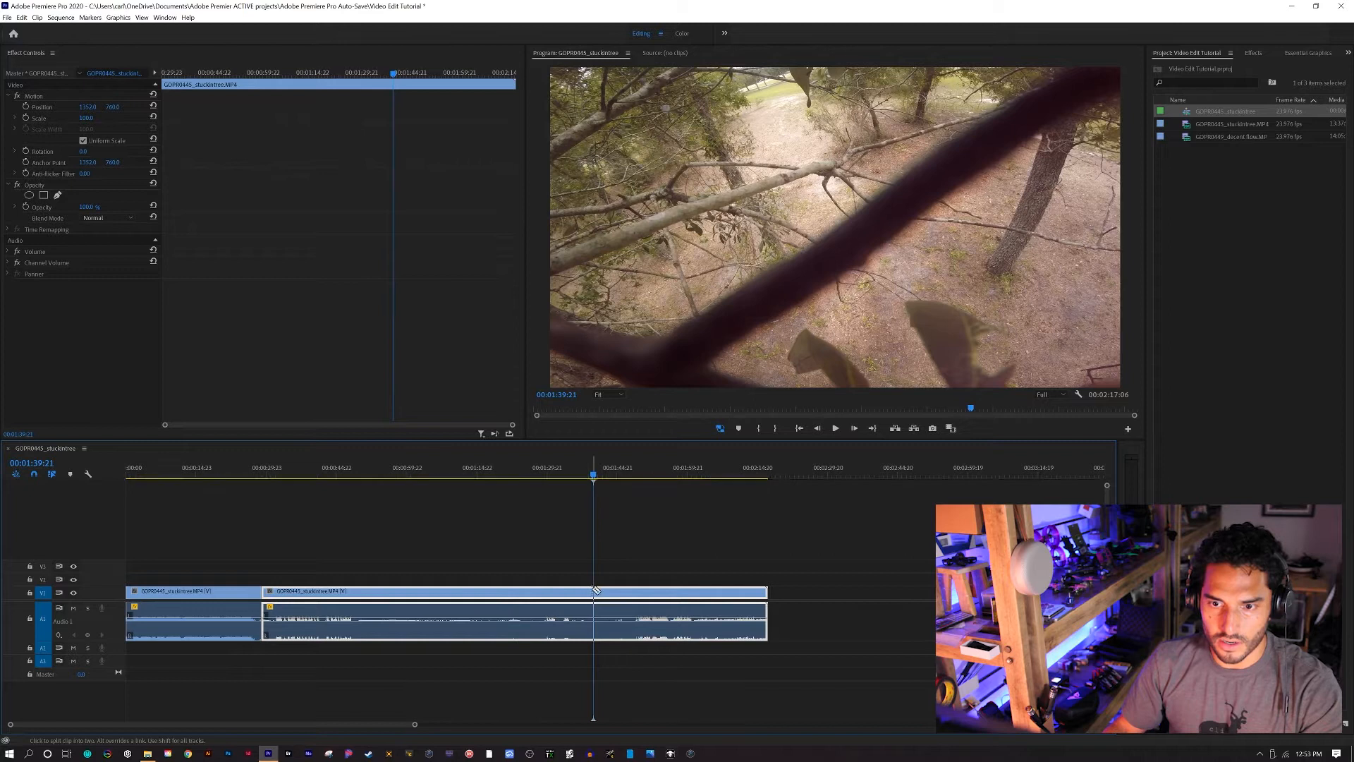
left_click(592, 591)
Delete the middle segment of the clip and ripple-delete the gap it leaves
key("v")
left_click_drag(399, 571, 433, 697)
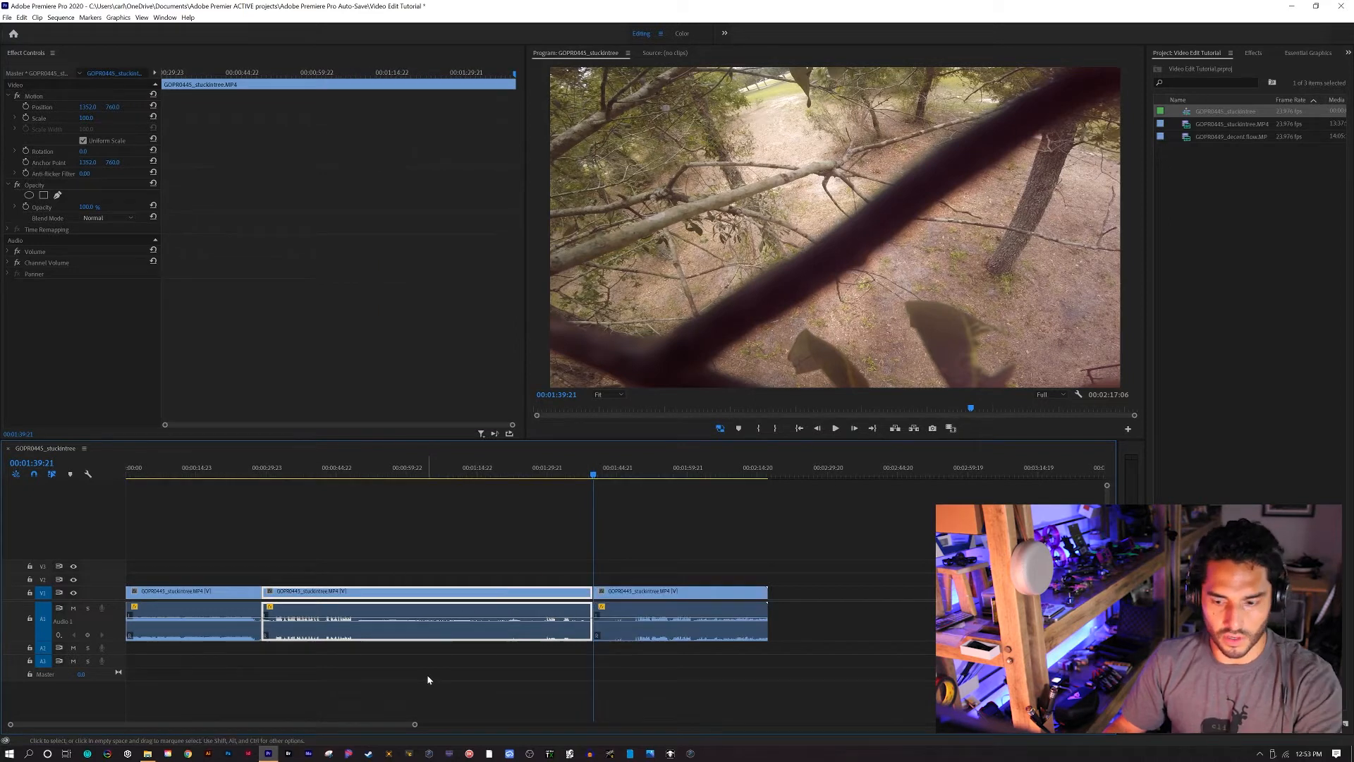
key("Delete")
left_click(395, 600)
key("Delete")
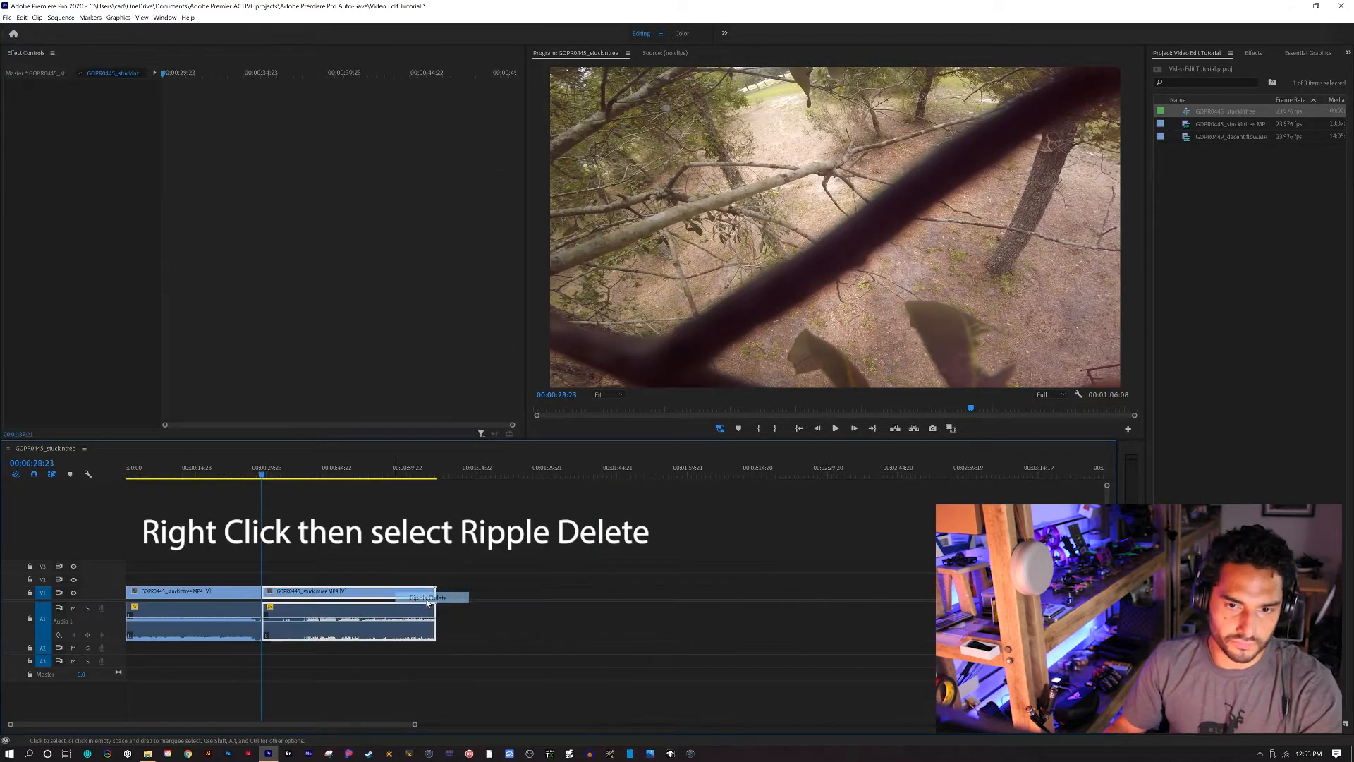
Play across the cut into the second segment and trim that segment's end back to 00:00:47:01
left_click(246, 477)
key("space")
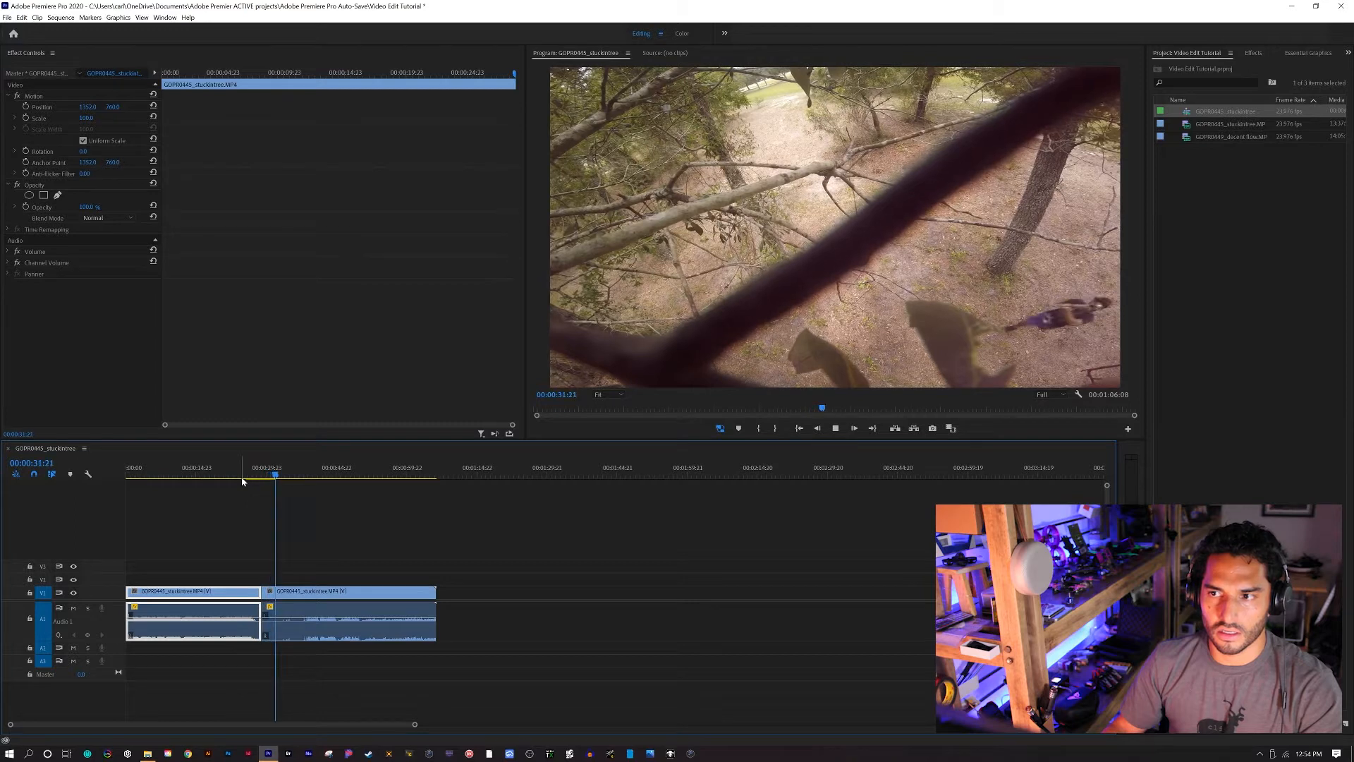
key("space")
left_click(243, 594)
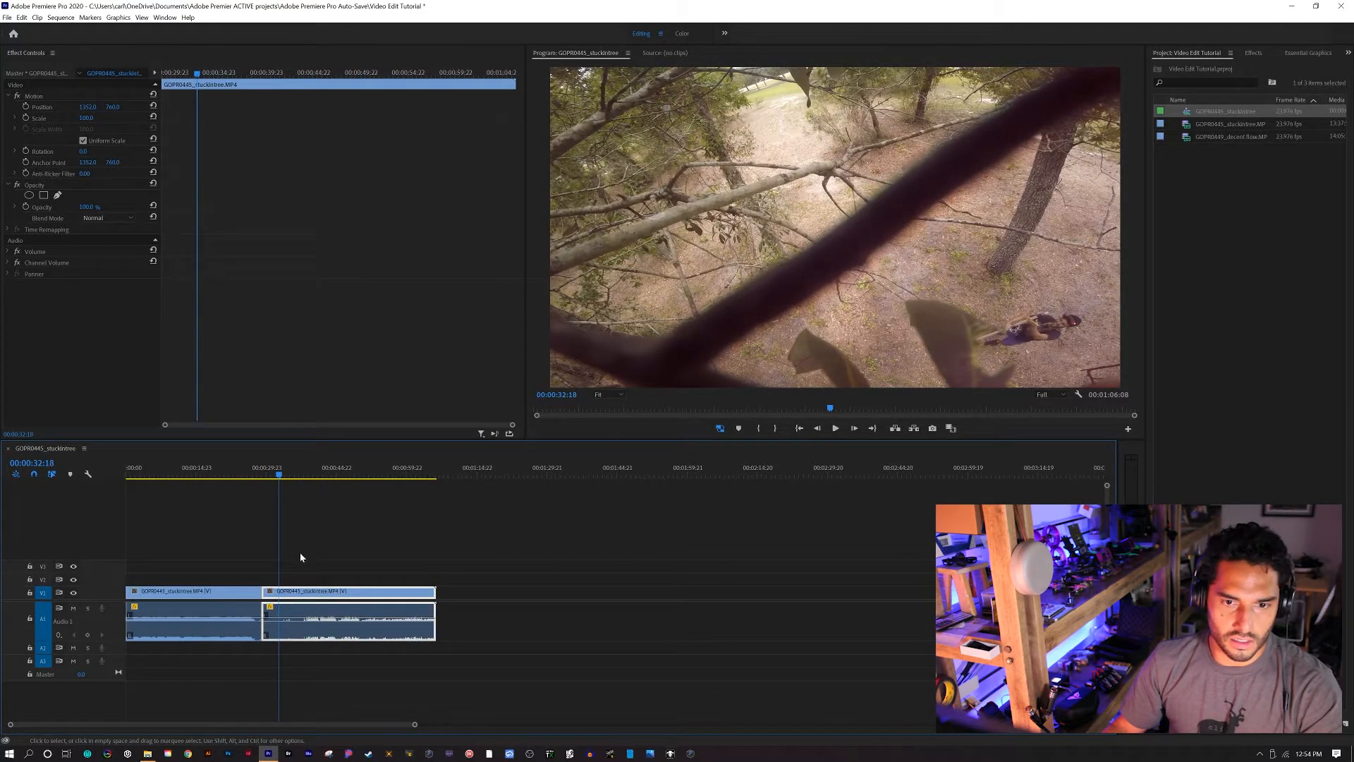
key("space")
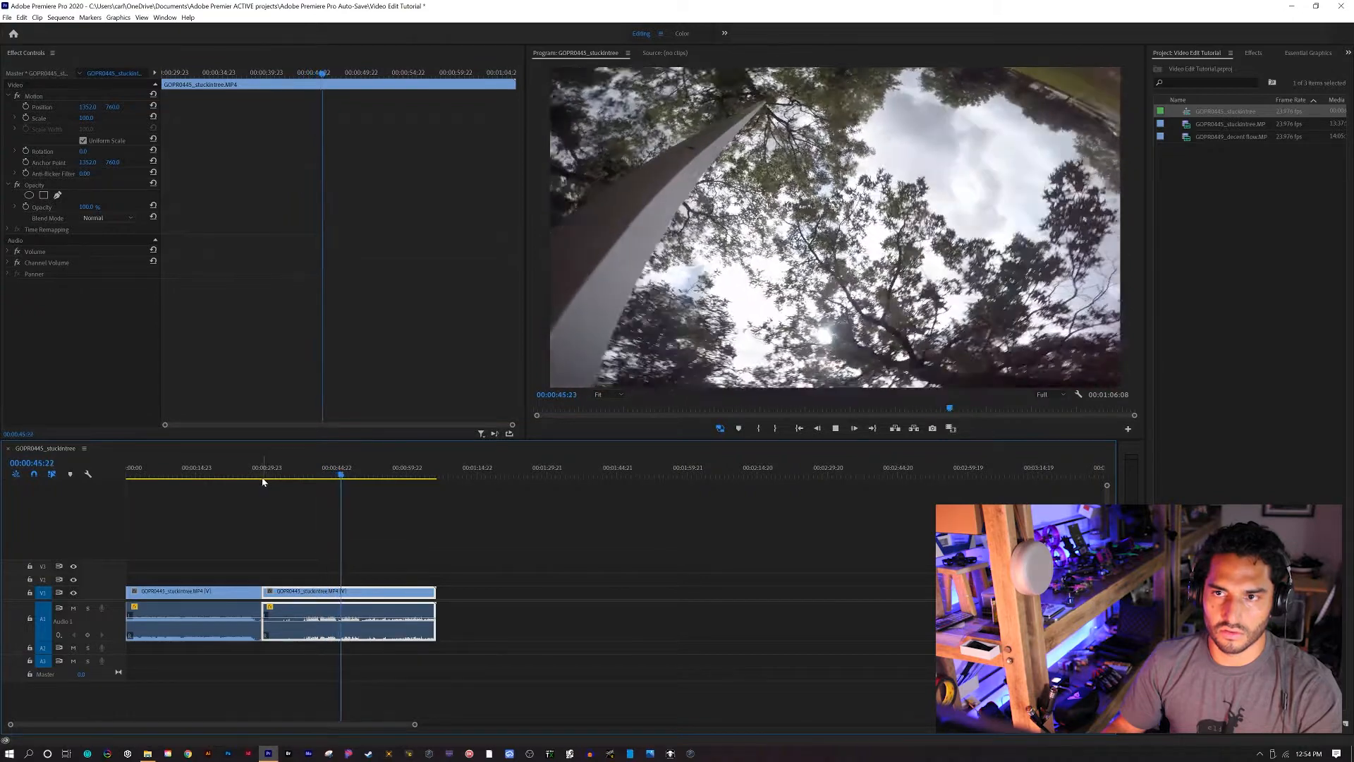
key("space")
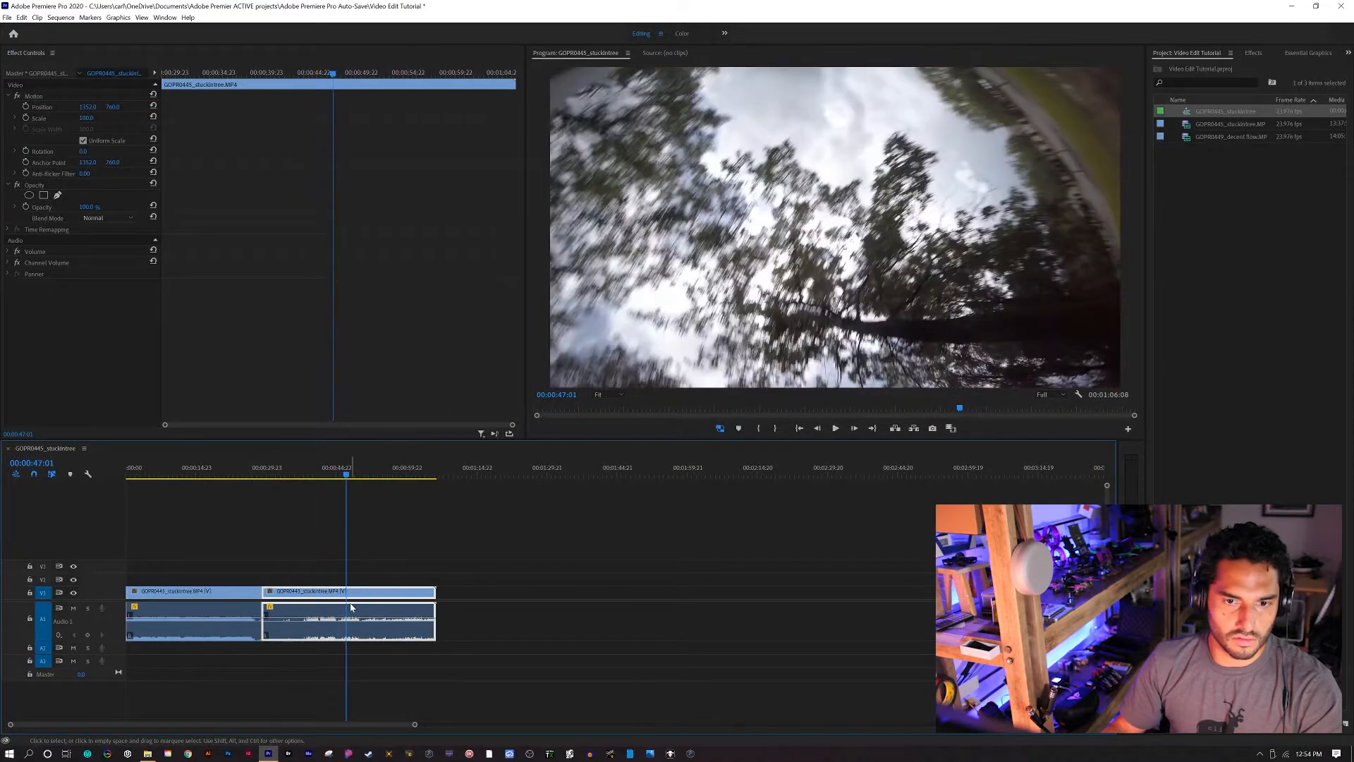
left_click_drag(348, 604, 346, 604)
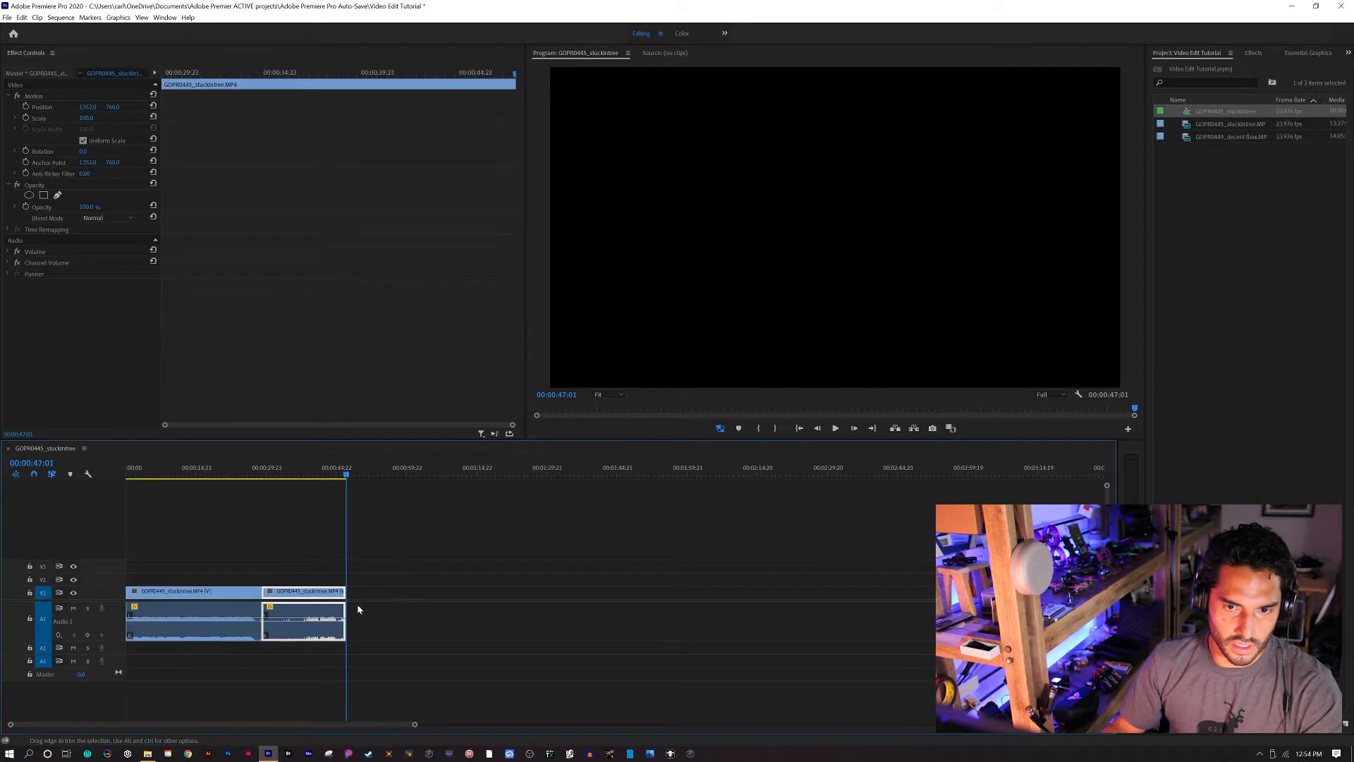
Delete the second segment, keeping only the flight segment before the cut
left_click(426, 607)
left_click(292, 592)
key("Delete")
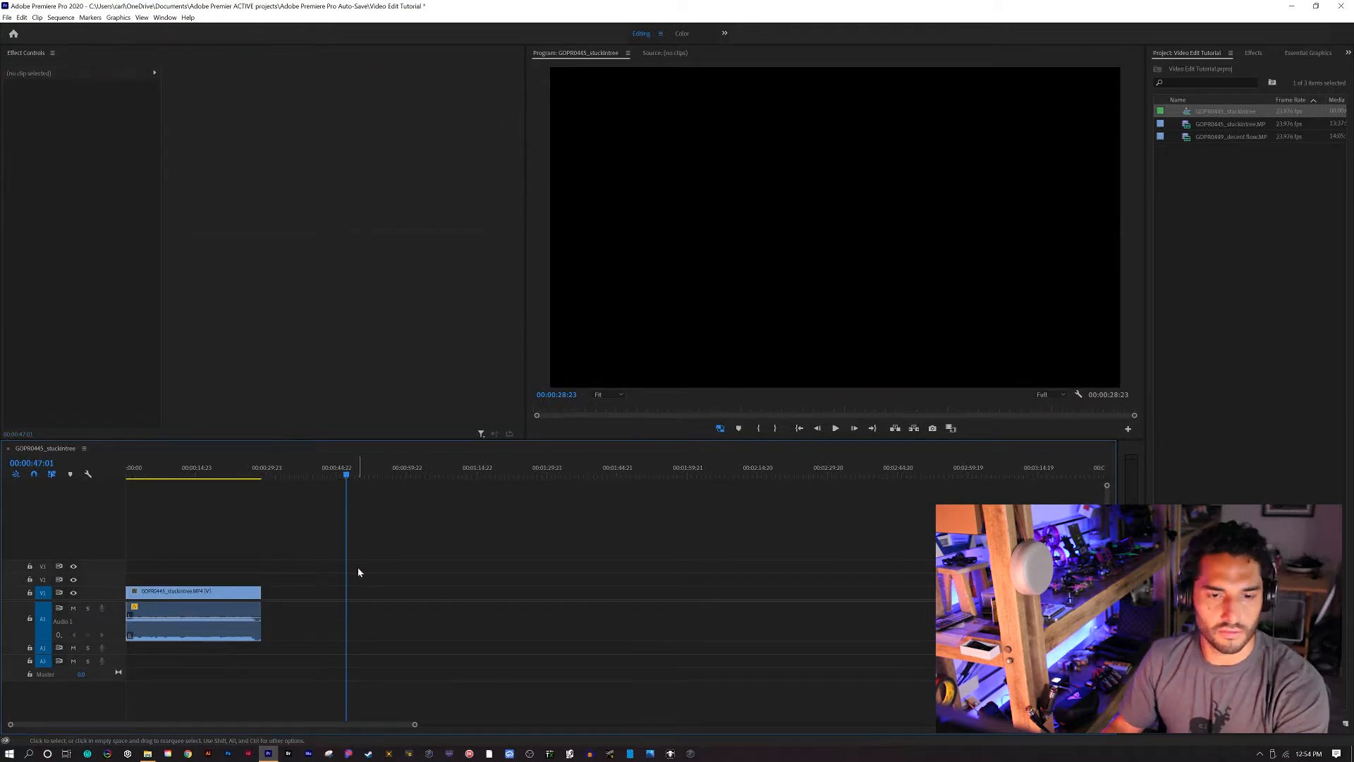
Preview the end of the remaining clip and trim its end back to 00:00:26:13
left_click(236, 472)
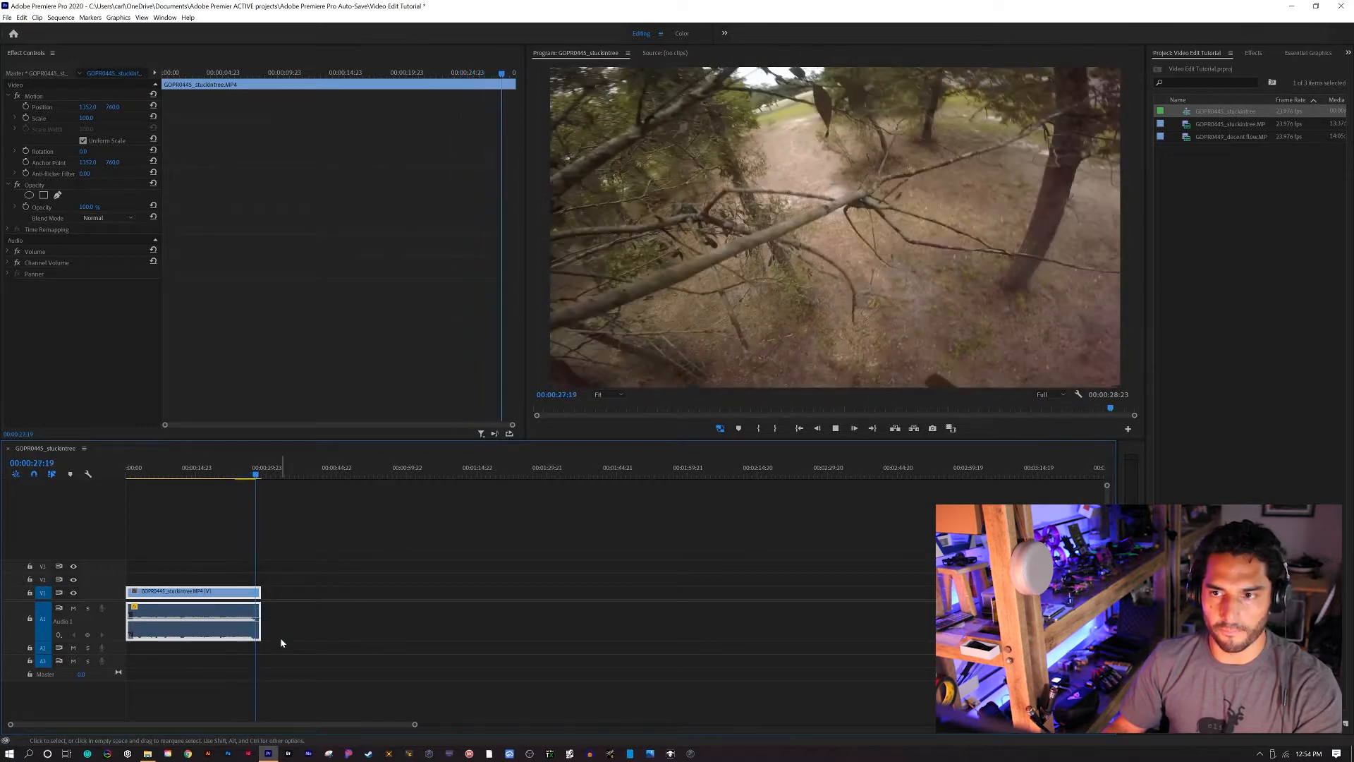
key("space")
scroll(247, 605, "up", 3)
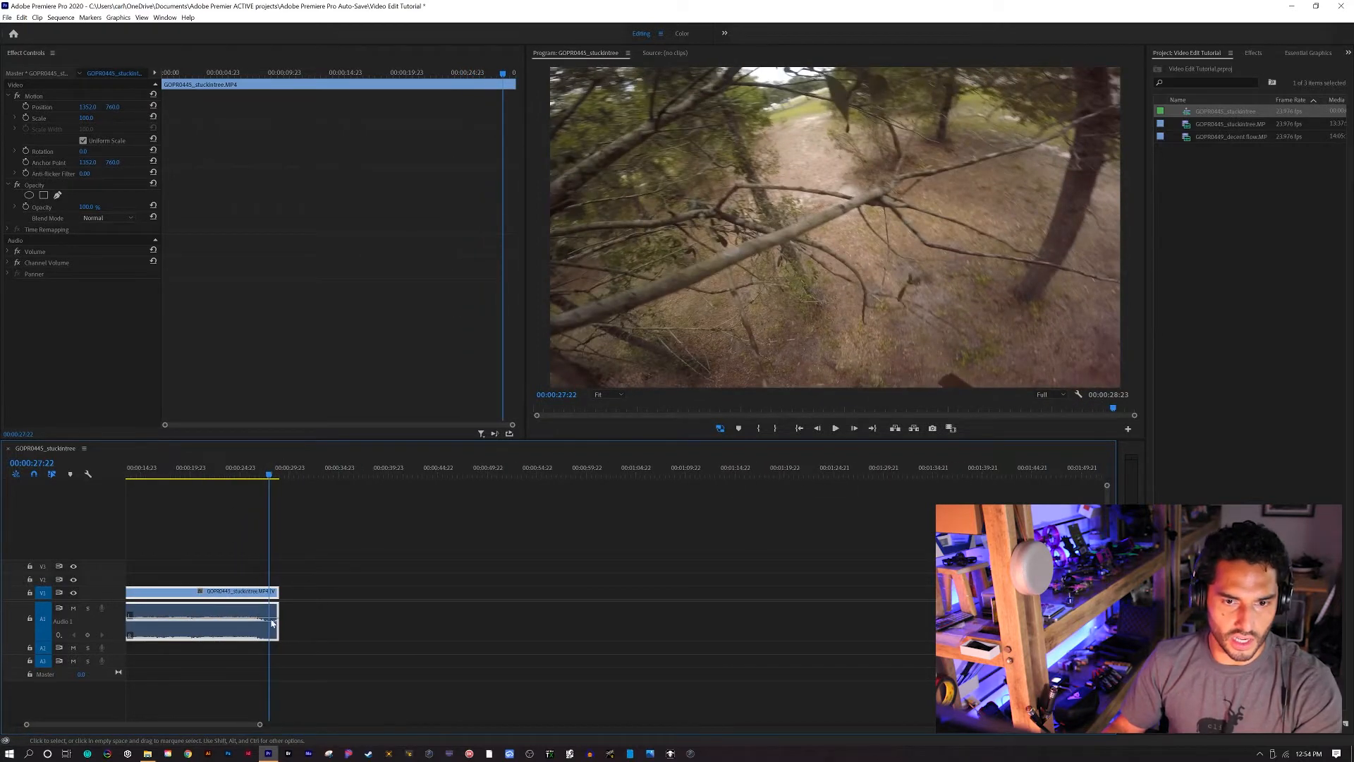
left_click_drag(274, 601, 256, 602)
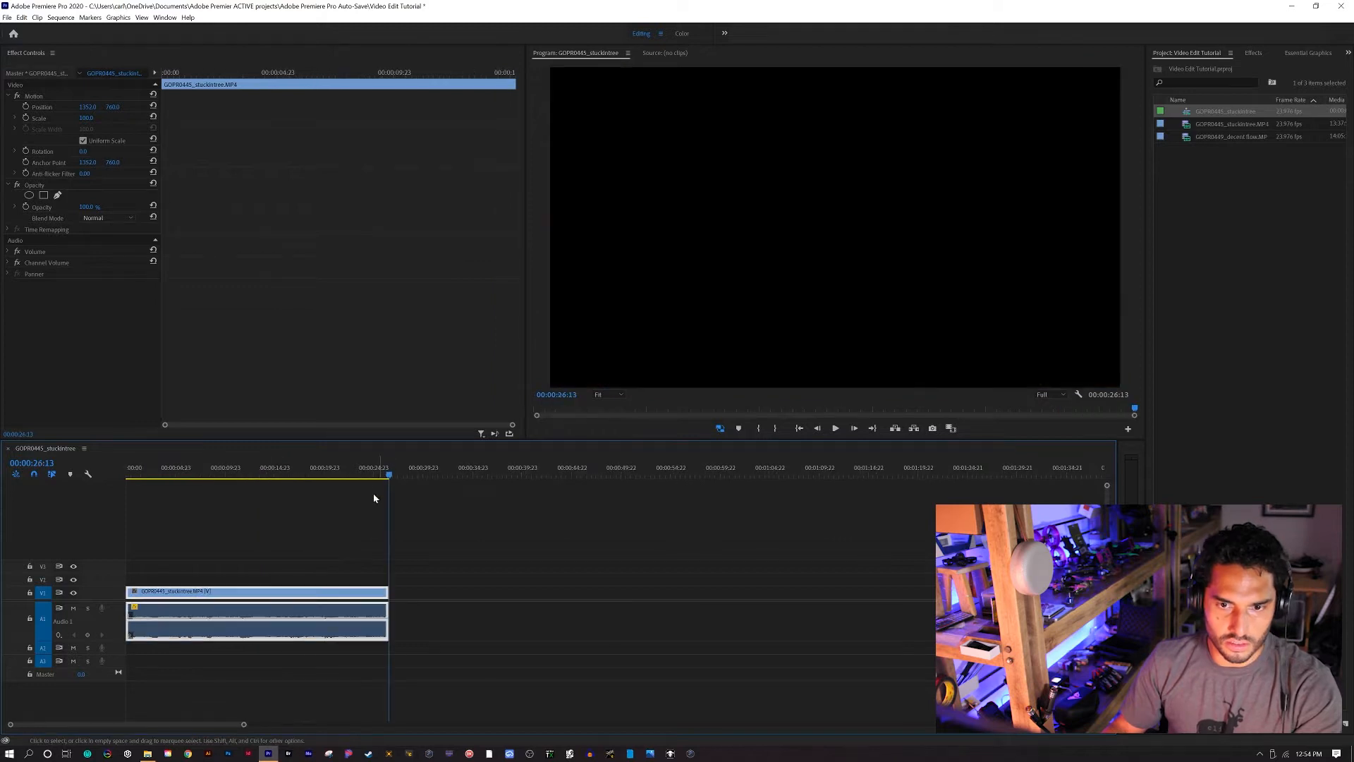
Extend the end of the trimmed clip by a few frames to 00:00:26:17
key("space")
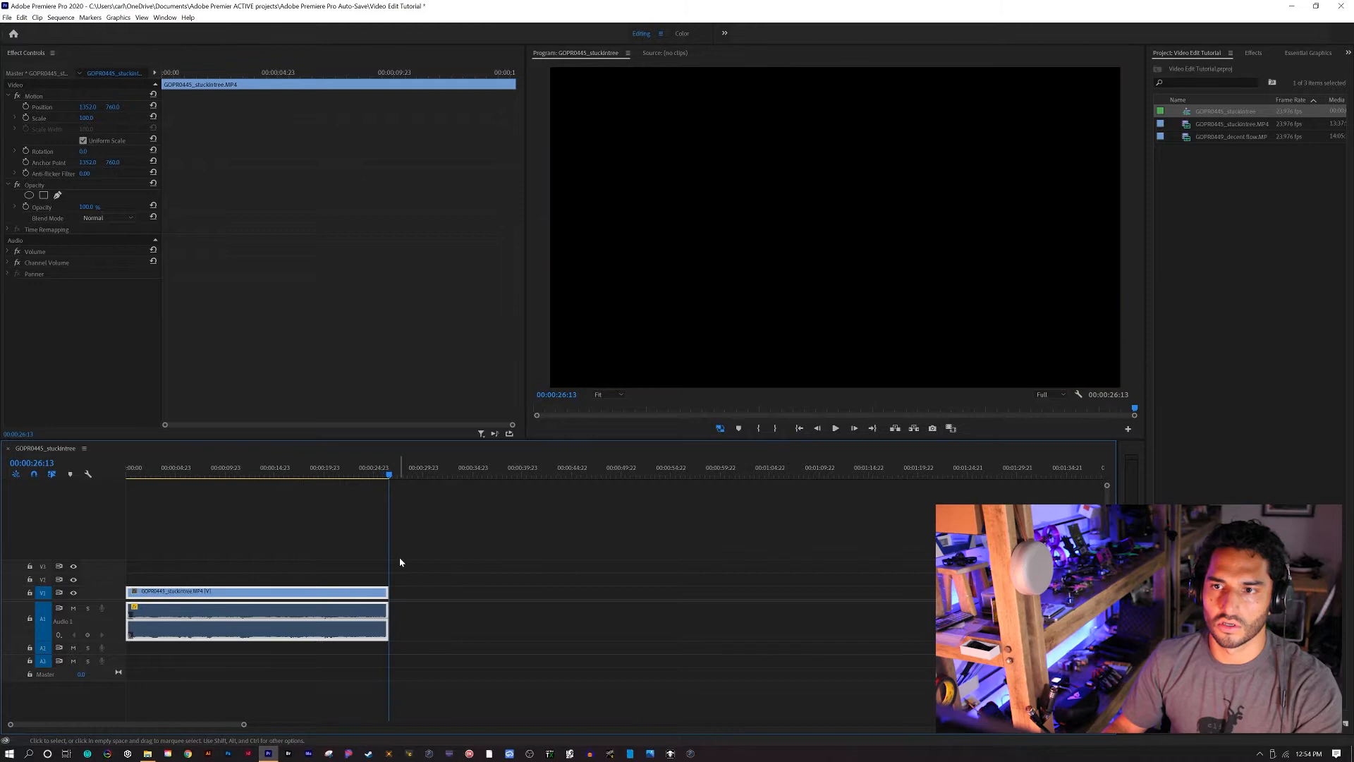
key("equal")
key("equal")
key("equal")
key("equal")
mouse_move(956, 616)
left_mouse_down()
mouse_move(936, 617)
mouse_move(965, 616)
left_mouse_up()
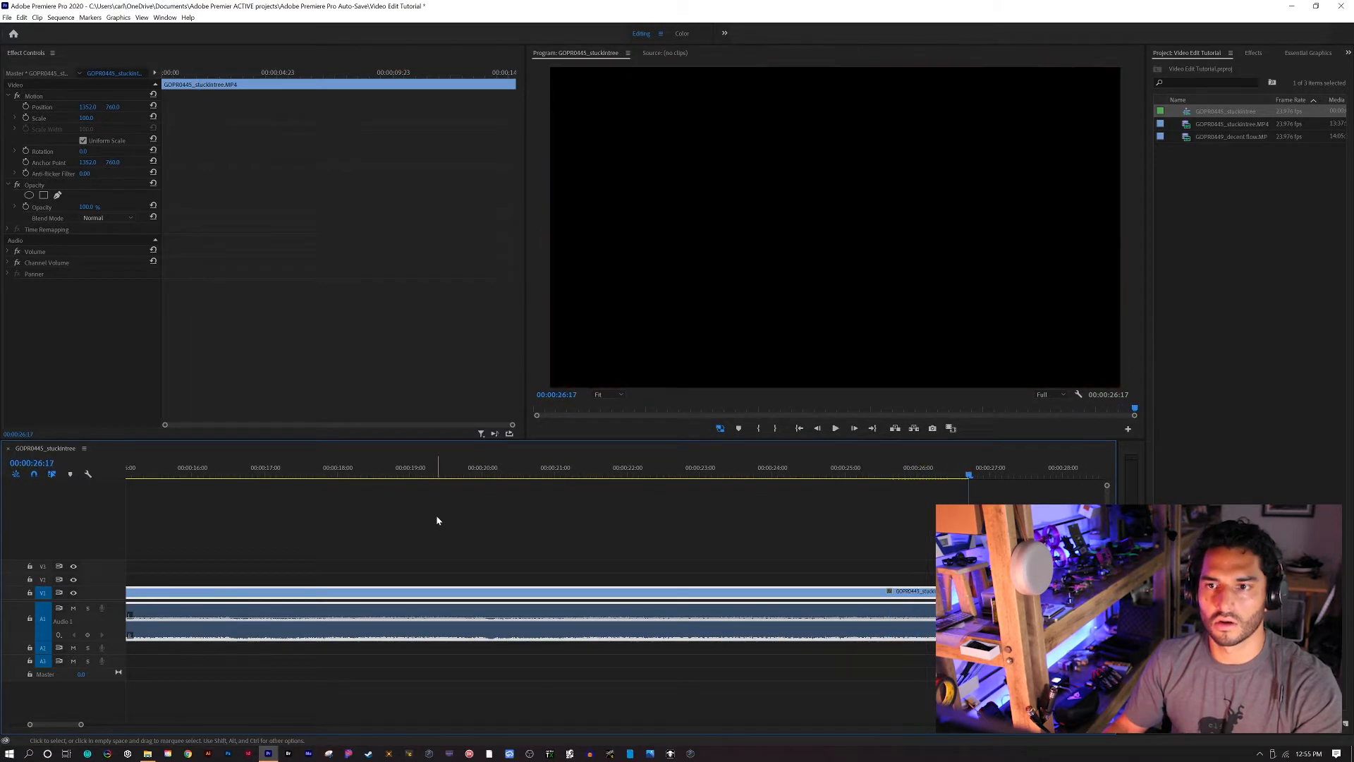
Briefly replay the trimmed clip's start, then place the GOPR0449_decent flow clip behind it on V1, leaving a small gap
key("space")
scroll(792, 632, "down", 6)
key("space")
scroll(791, 627, "down", 6)
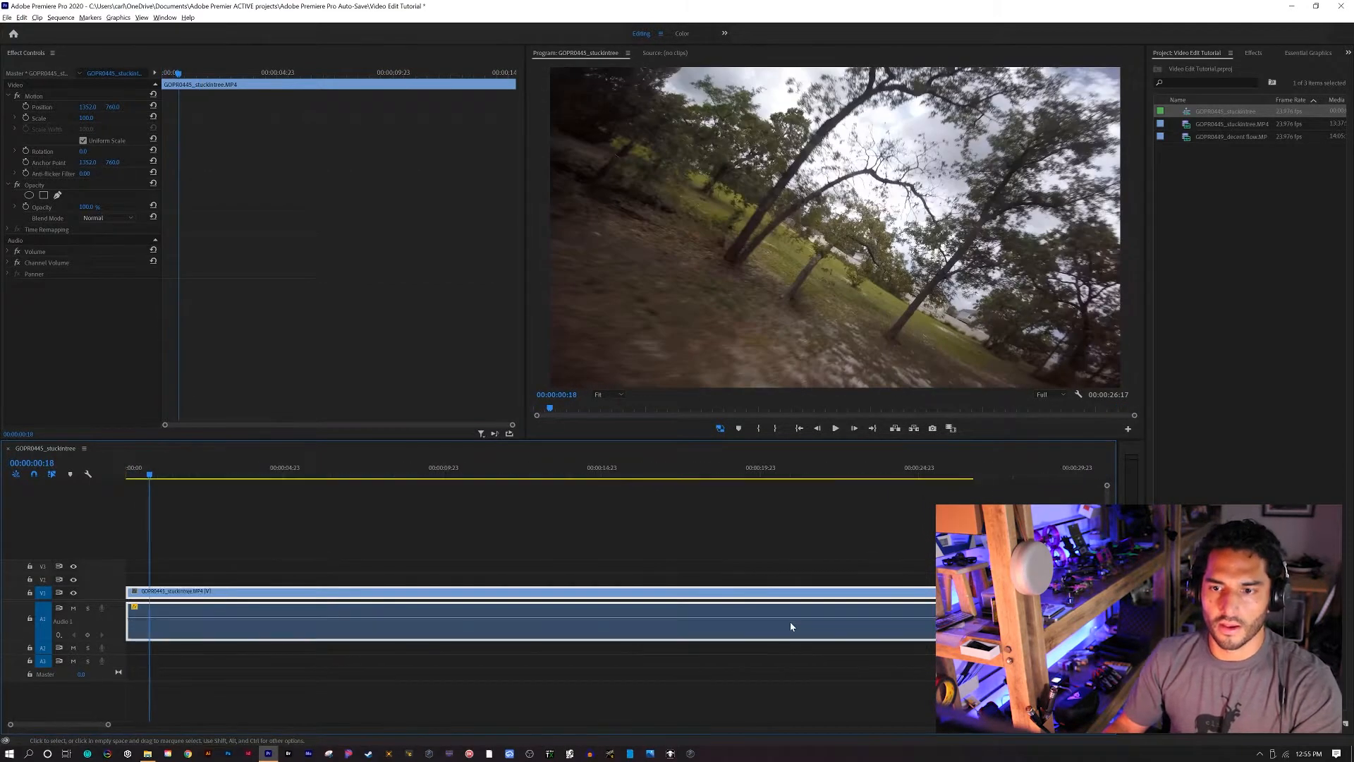
scroll(791, 627, "down", 2)
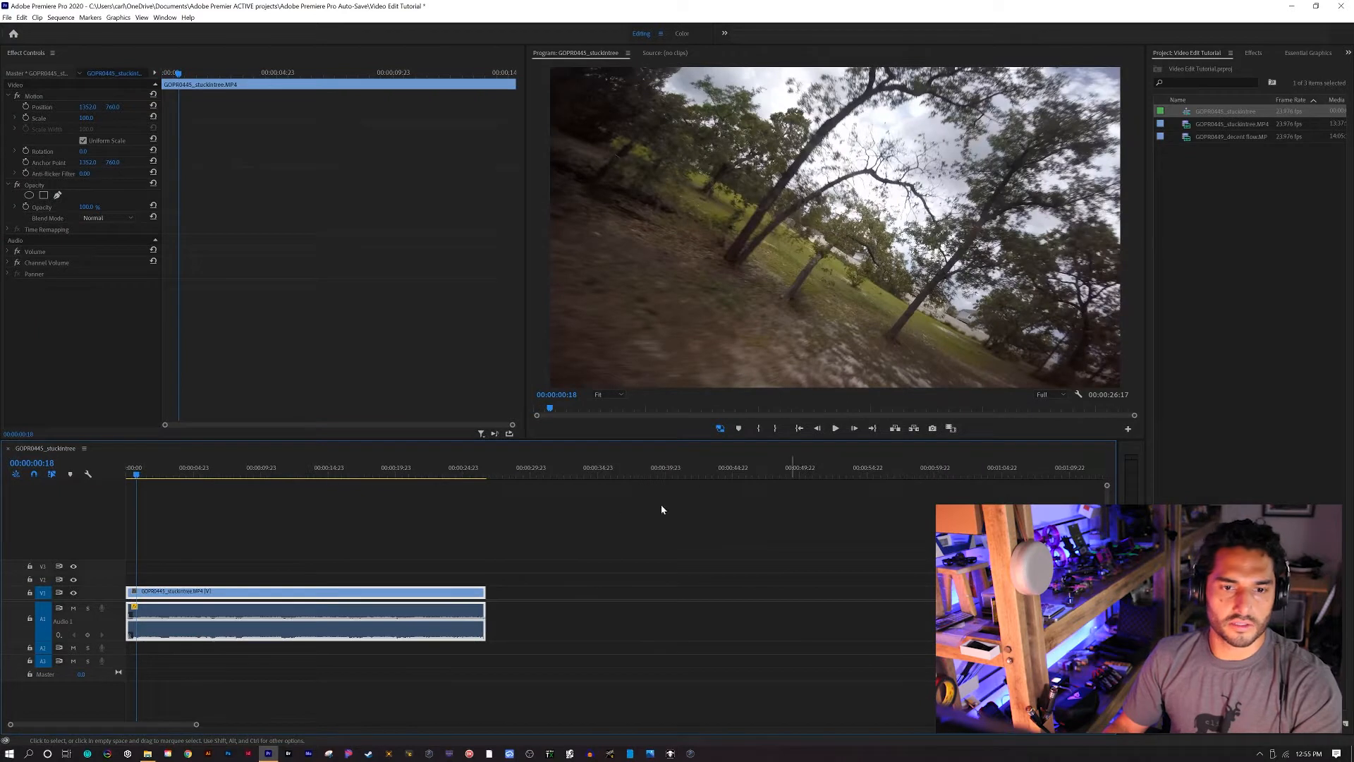
left_click(1220, 138)
left_click_drag(866, 437, 520, 599)
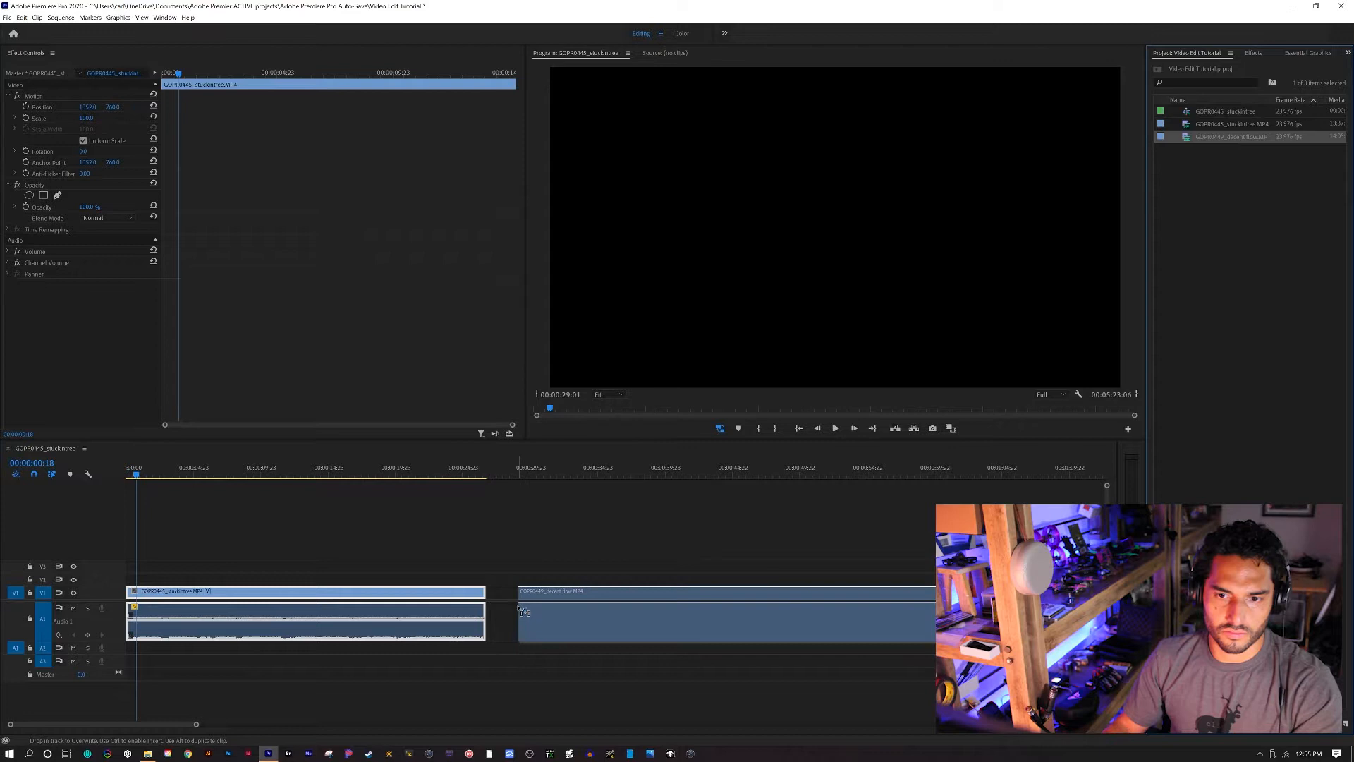
Adjust the audio gain of the GOPR0449_decent flow clip by -20 dB
left_click(645, 594)
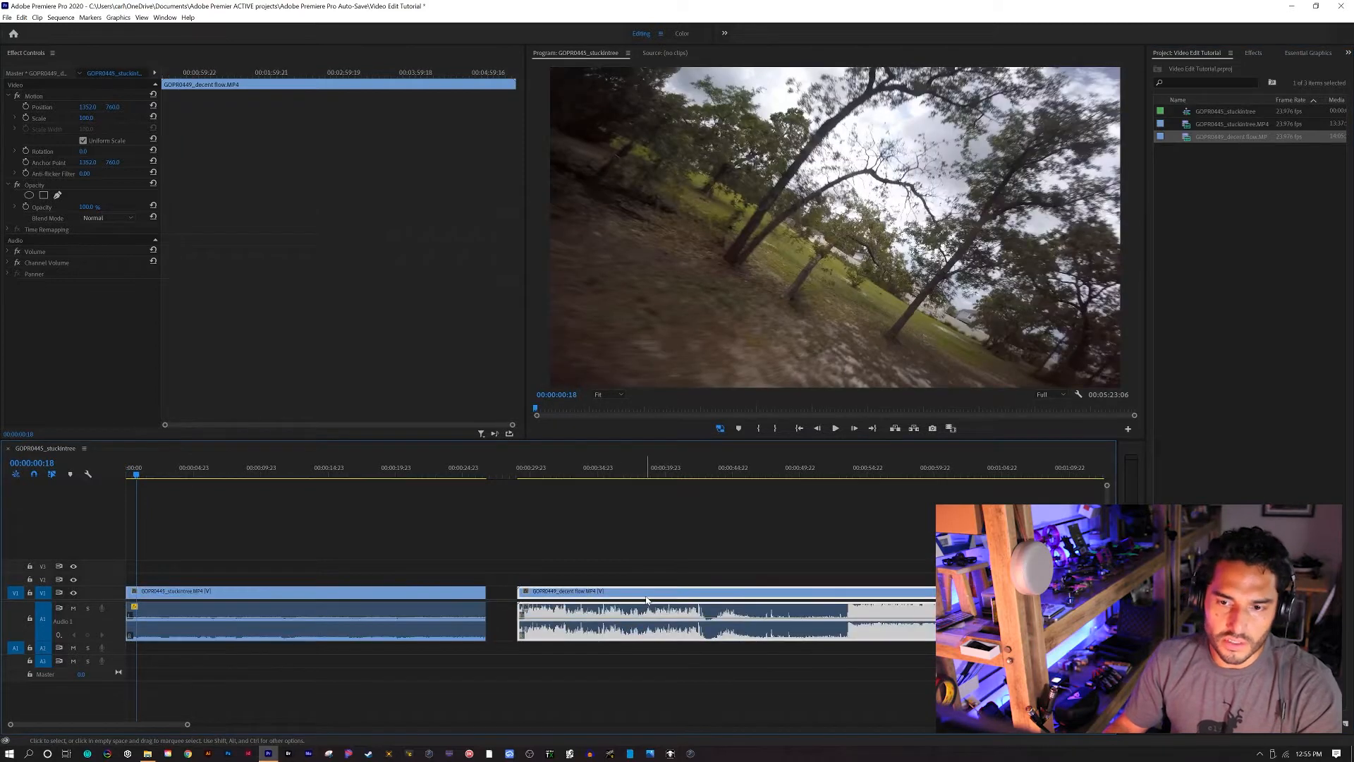
right_click(645, 593)
left_click(672, 384)
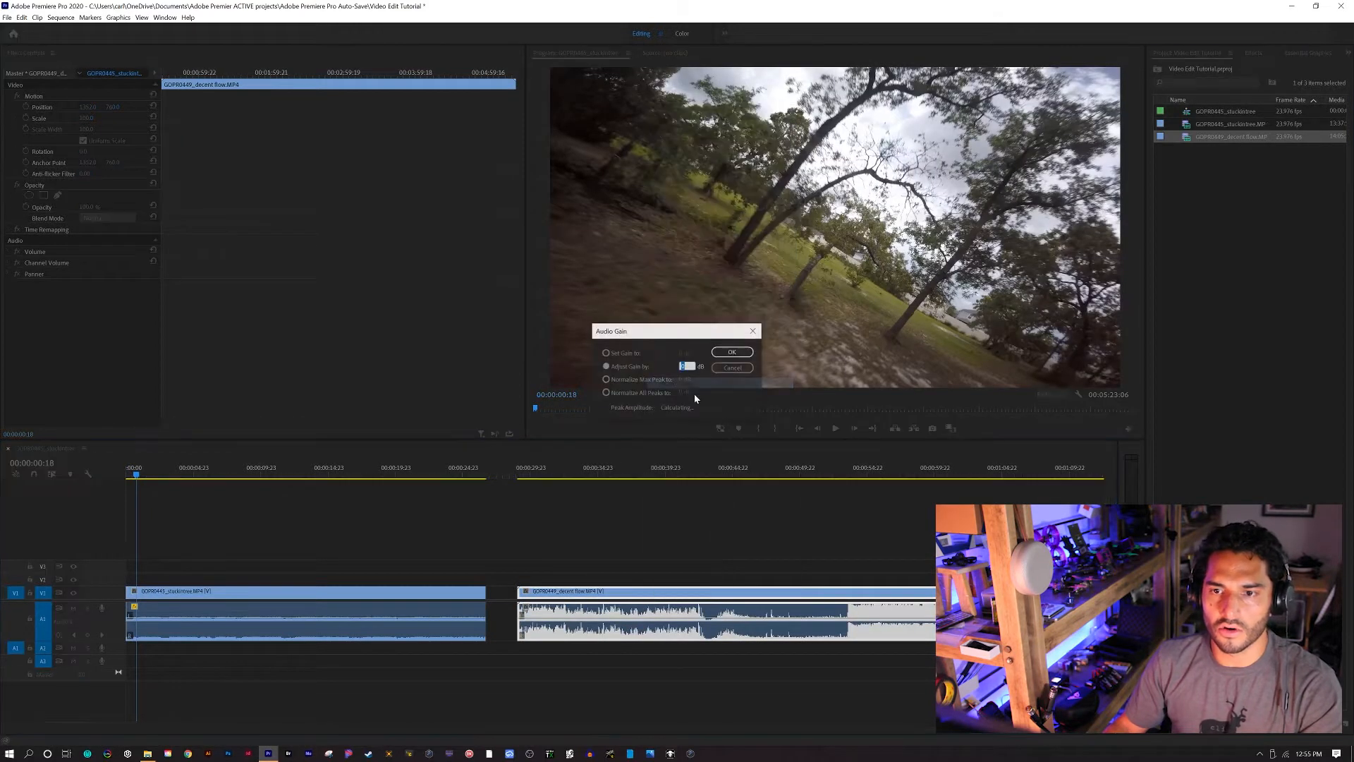
type("-20")
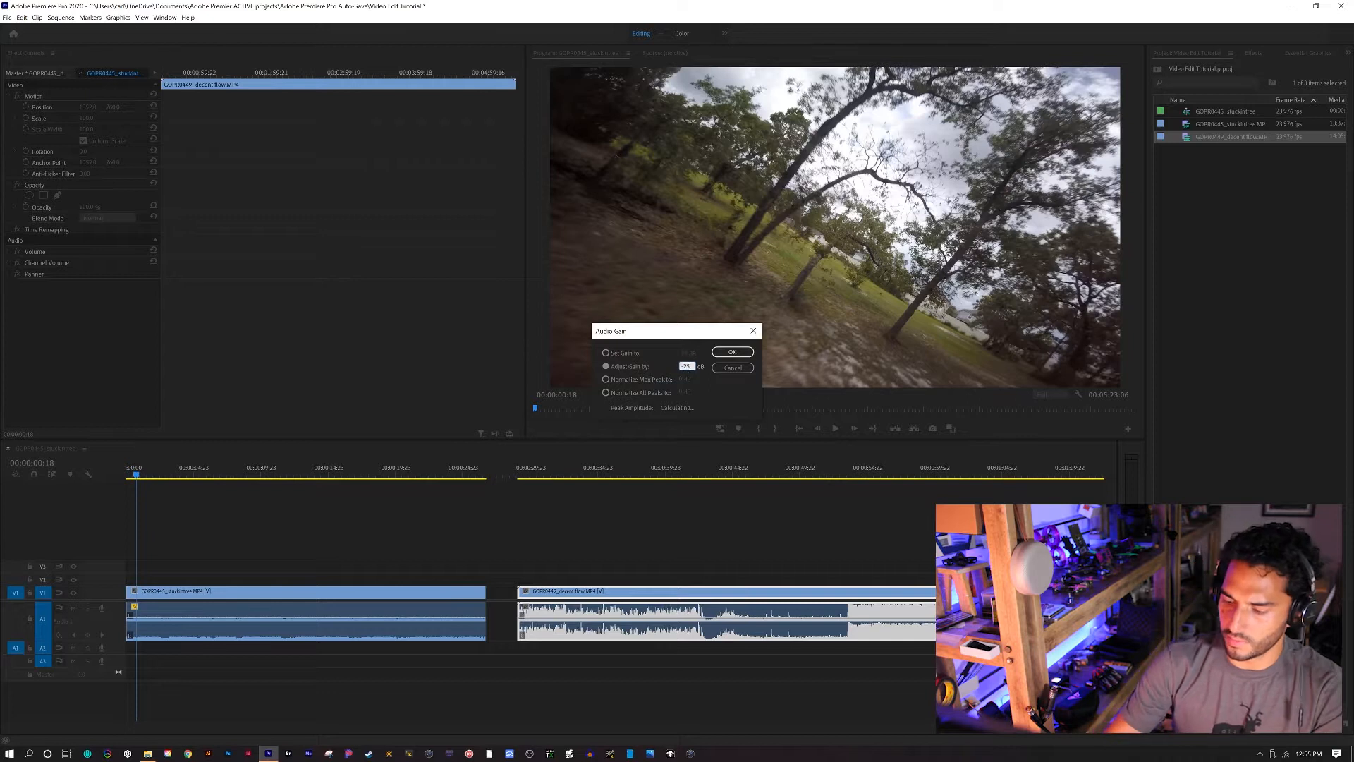
key("Return")
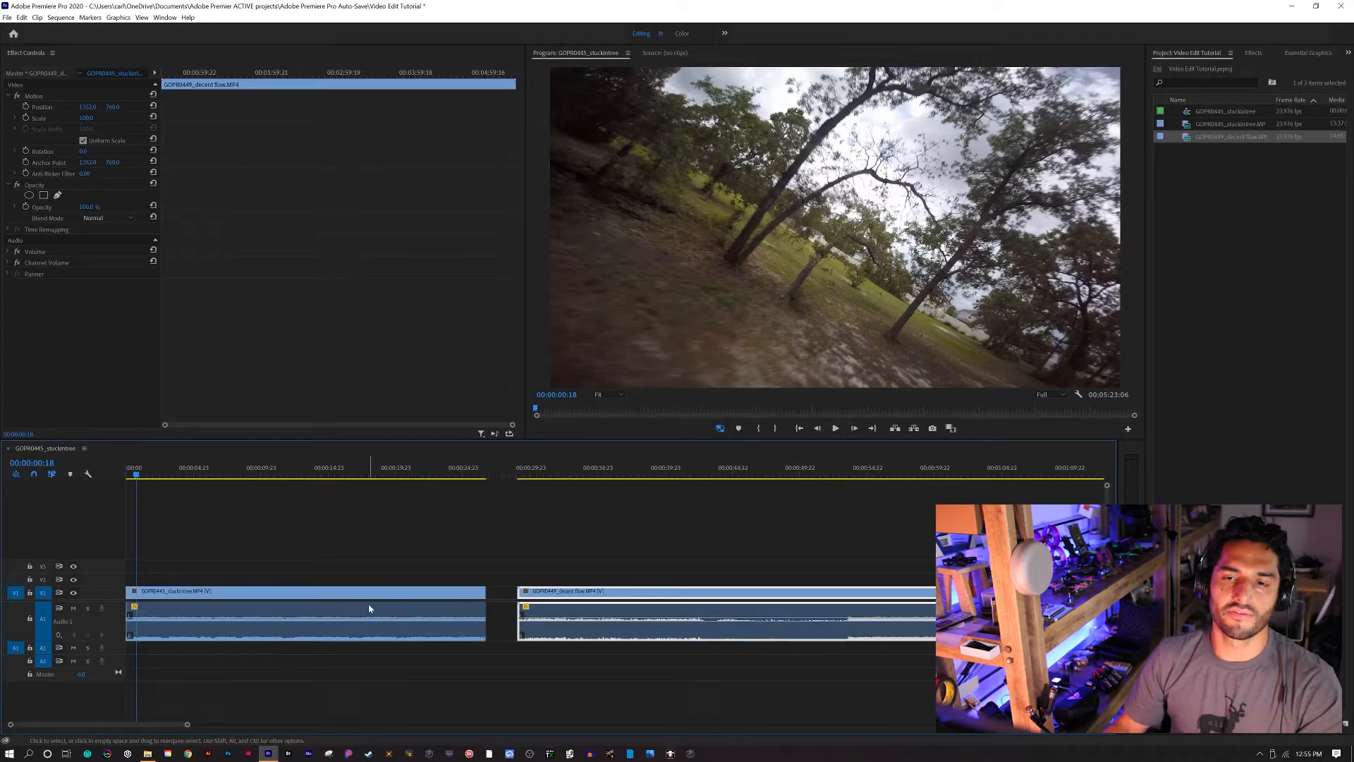
Review the timeline around the gap between the stuckintree clip and the decent flow clip, checking near 00:00:25:17
left_click(490, 475)
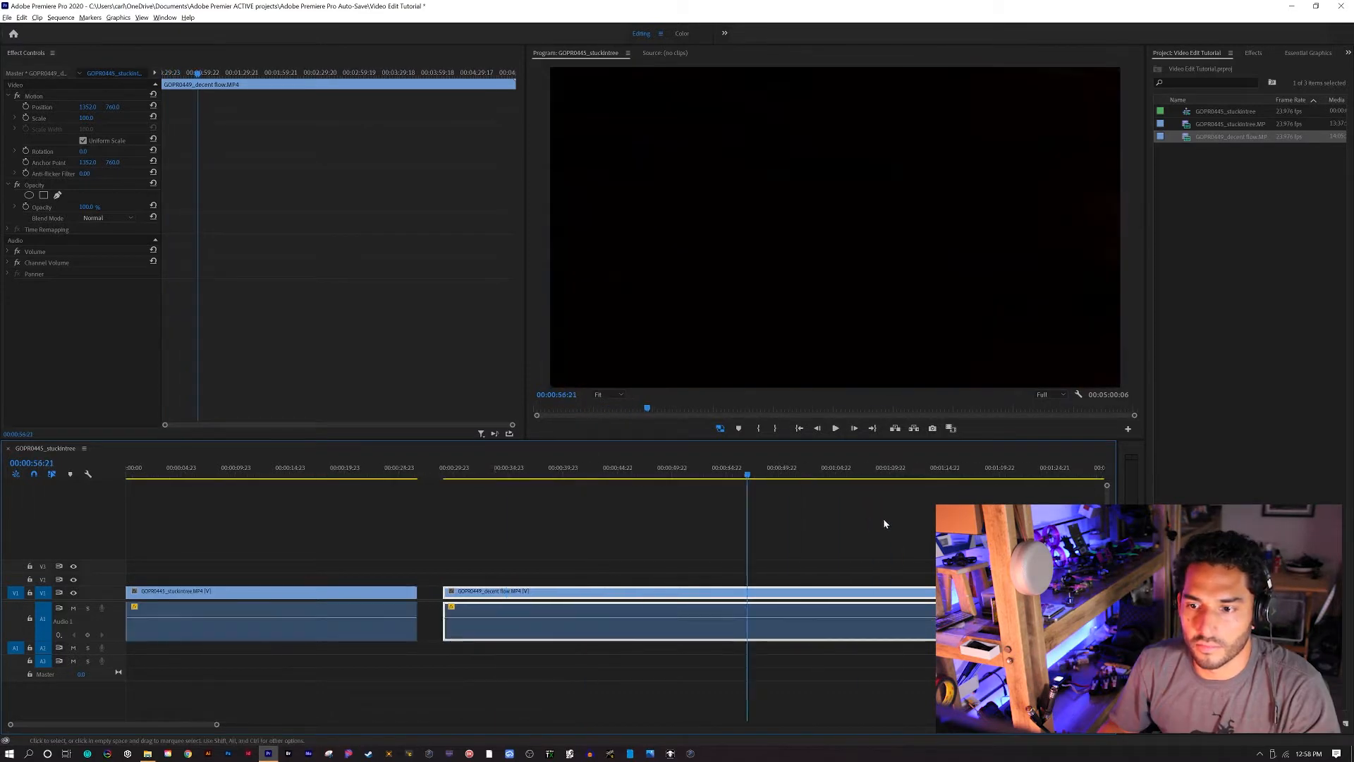
scroll(886, 524, "down", 2)
left_click(355, 474)
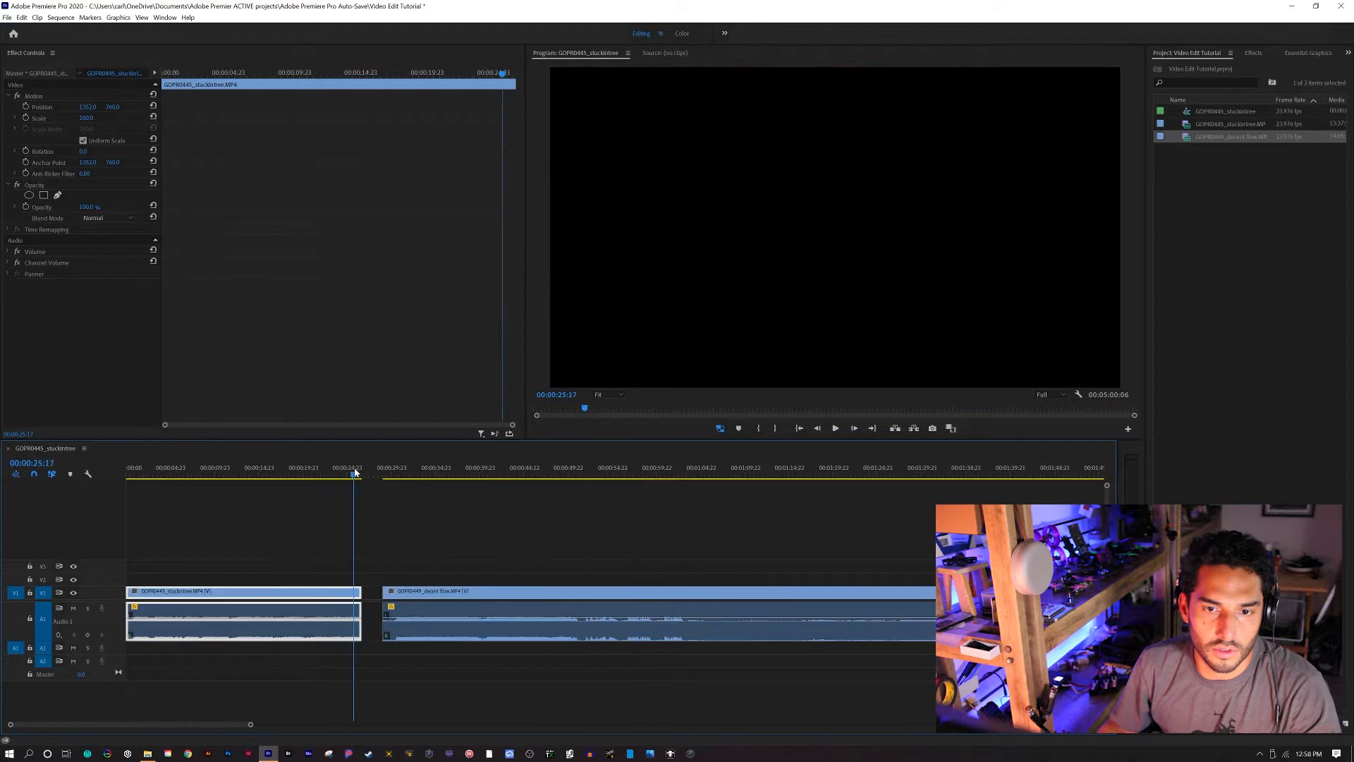
scroll(658, 525, "down", 2)
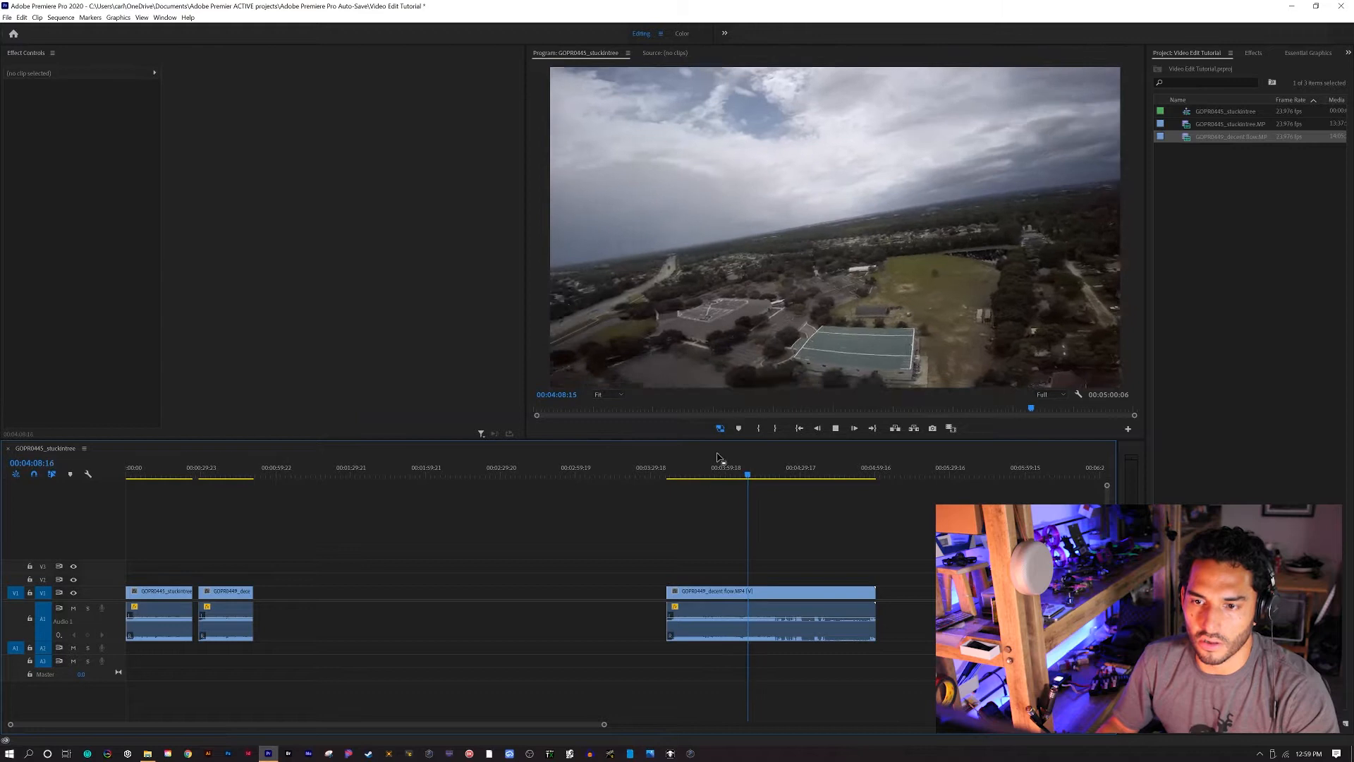
Split the last decent flow segment at 00:04:04:21 and cut out its footage up to 00:04:13:07
left_click_drag(751, 473, 734, 477)
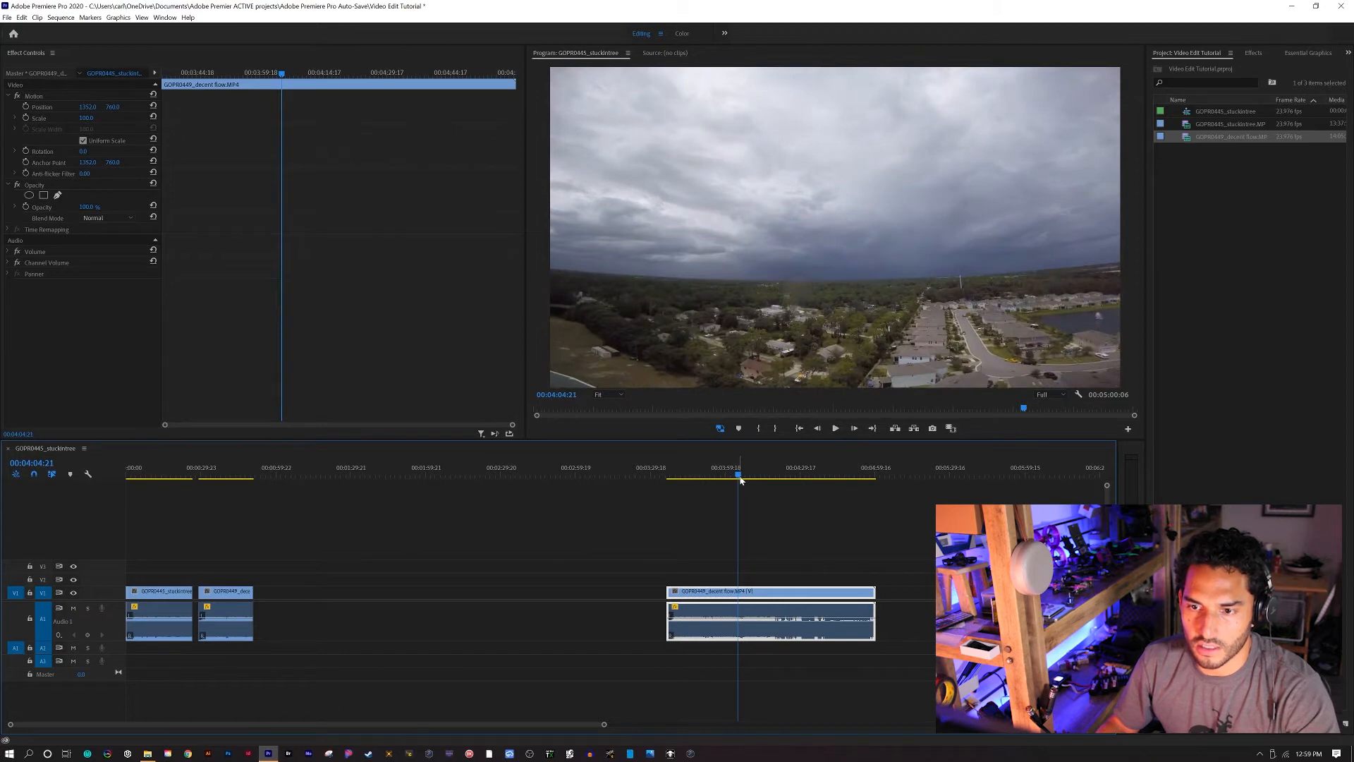
mouse_move(737, 474)
left_mouse_down()
mouse_move(775, 481)
mouse_move(758, 489)
left_mouse_up()
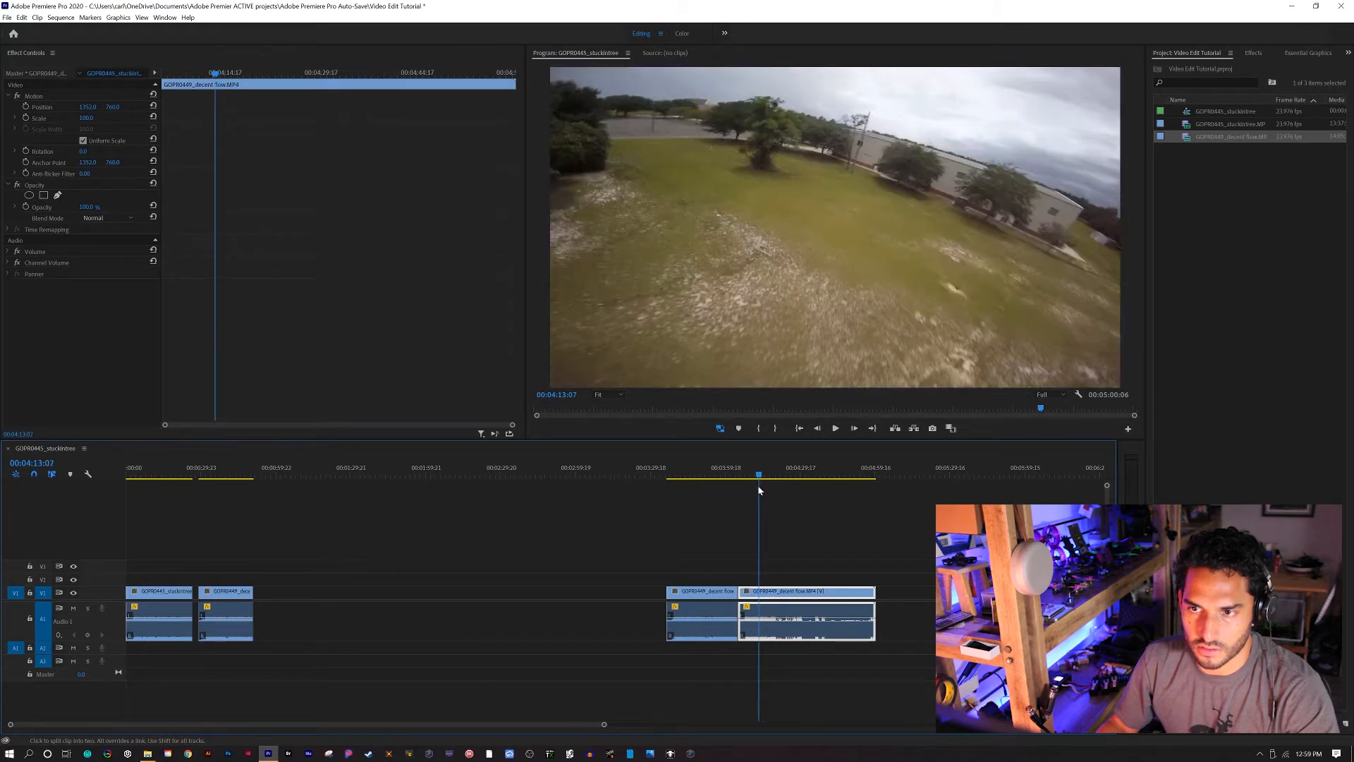
left_click(763, 591)
Play the remaining end segment through the landing by the tree, split it at 00:04:32:14 and delete everything after the cut
key("space")
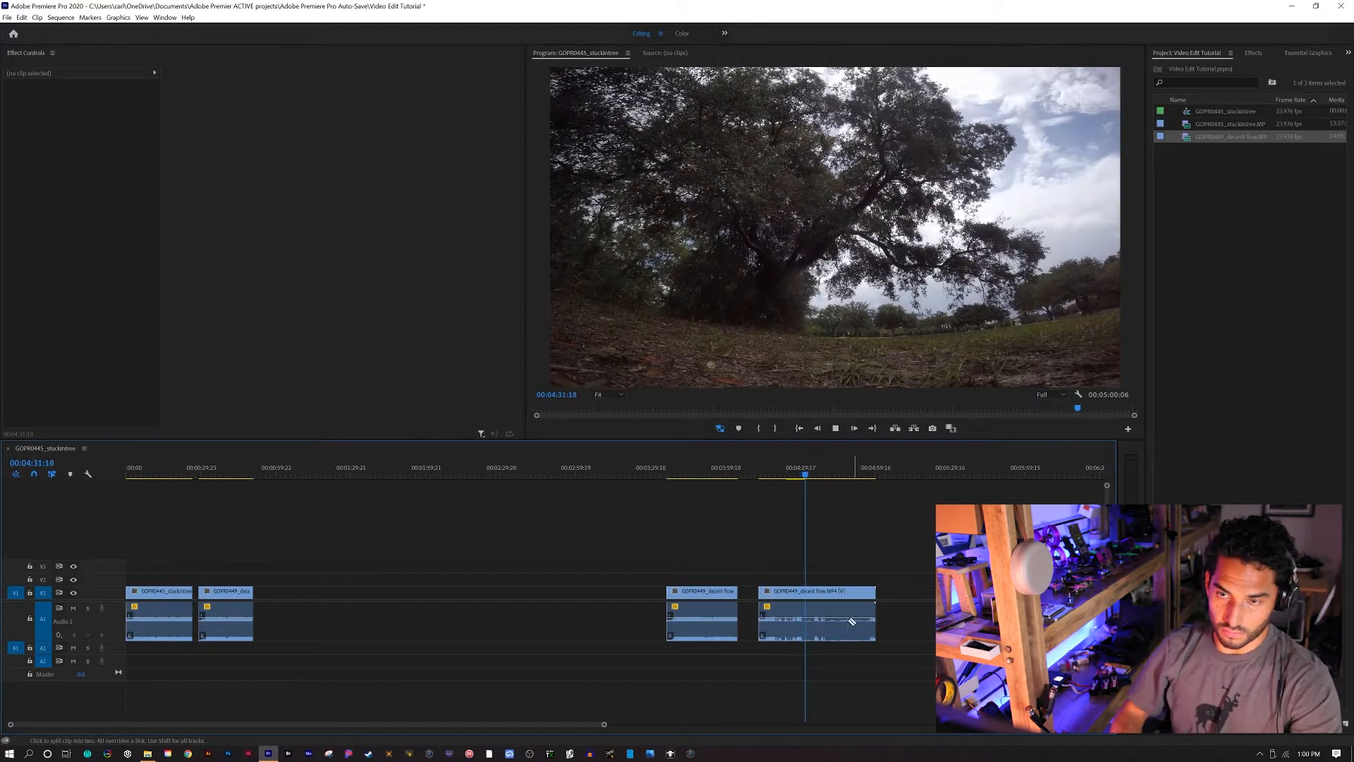
key("space")
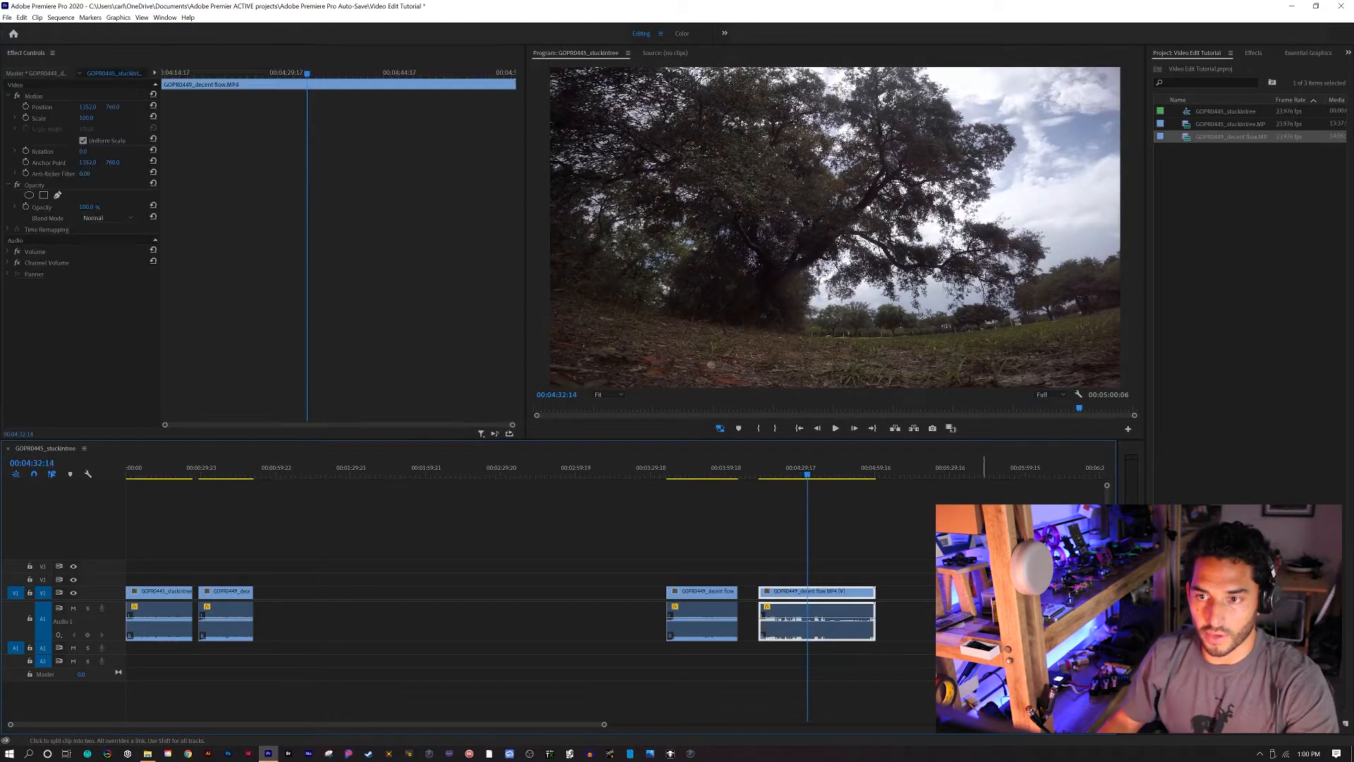
left_click(809, 596)
left_click(871, 592)
key("Delete")
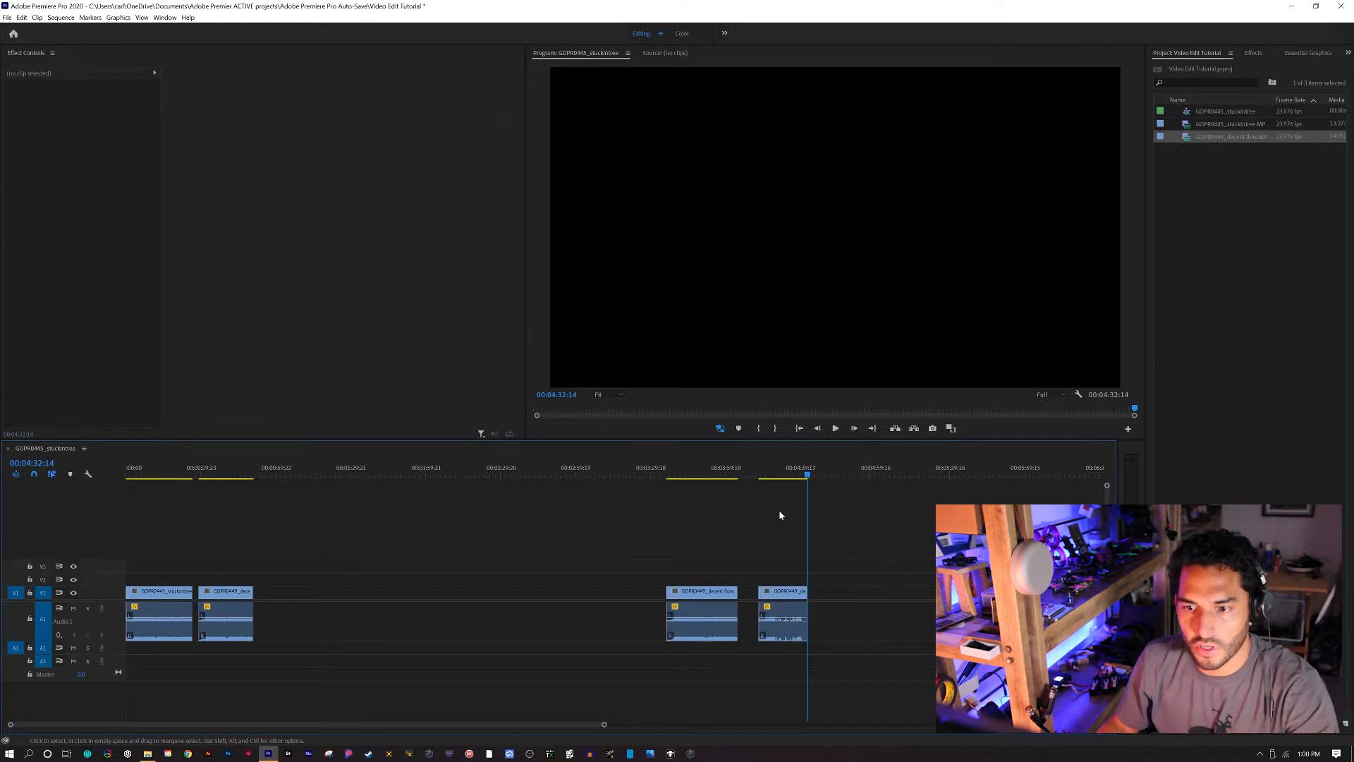
Move the short end segment forward to just behind the second clip, at about 00:01:03, and preview the second clip's ending
left_click_drag(808, 478, 767, 471)
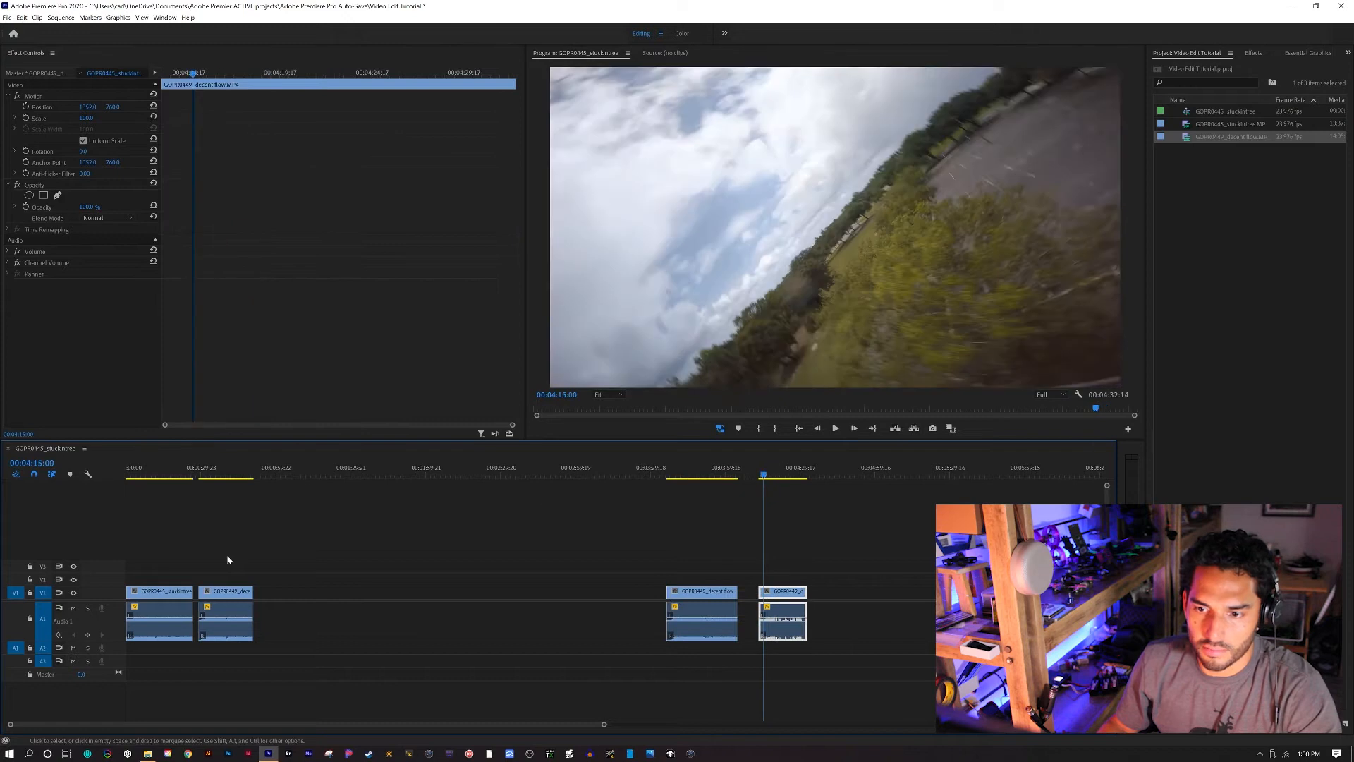
left_click_drag(785, 605, 280, 583)
left_click(248, 481)
key("space")
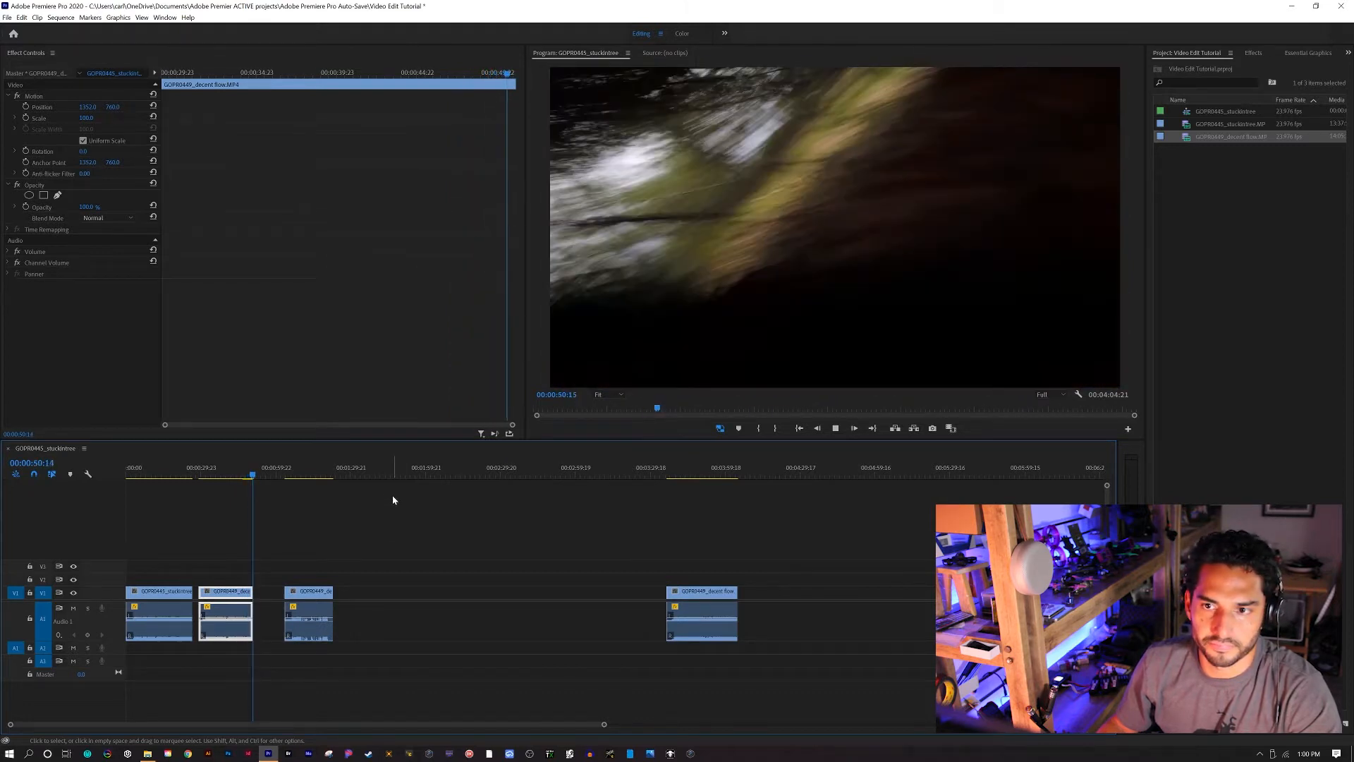
Shift the second clip out to about 00:01:45 and butt the short segment against the end of the stuckintree clip
left_click_drag(223, 598, 412, 598)
left_click_drag(177, 473, 192, 472)
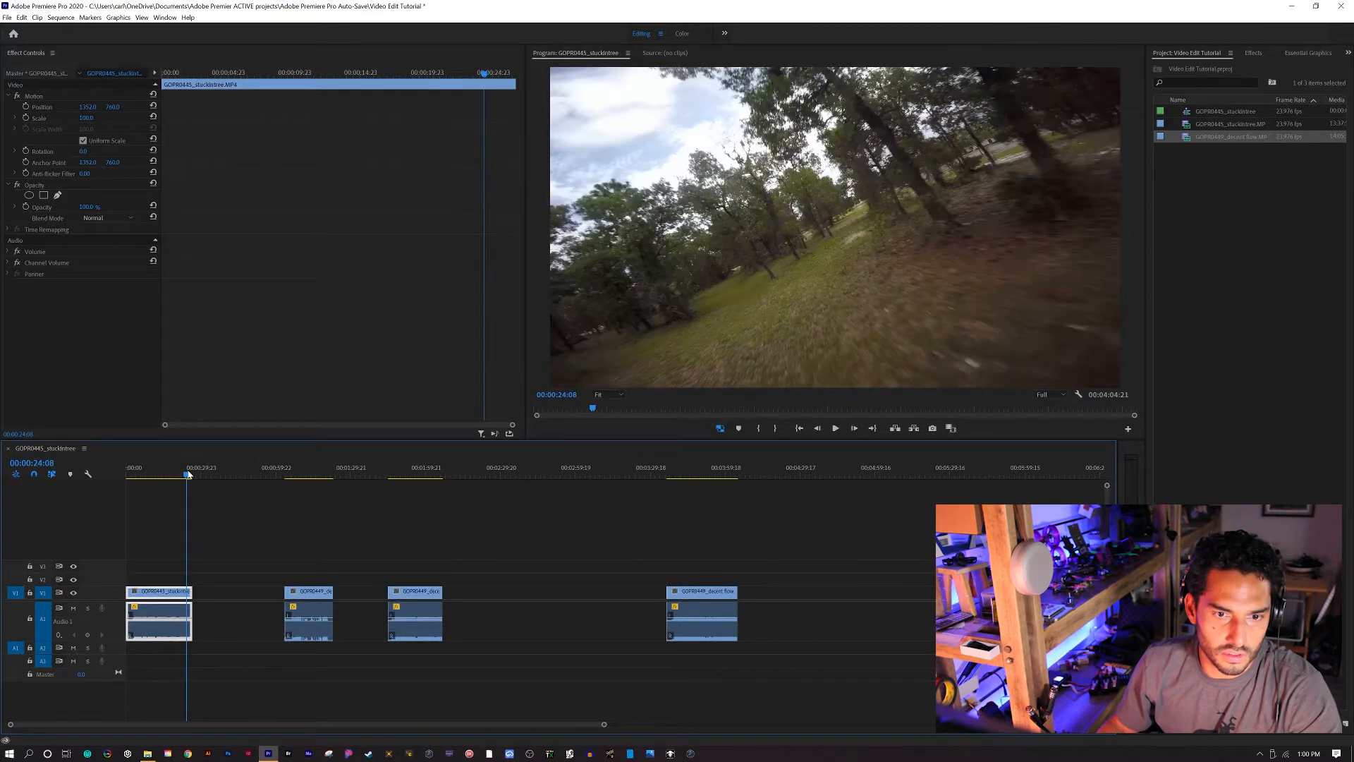
left_click_drag(300, 598, 208, 597)
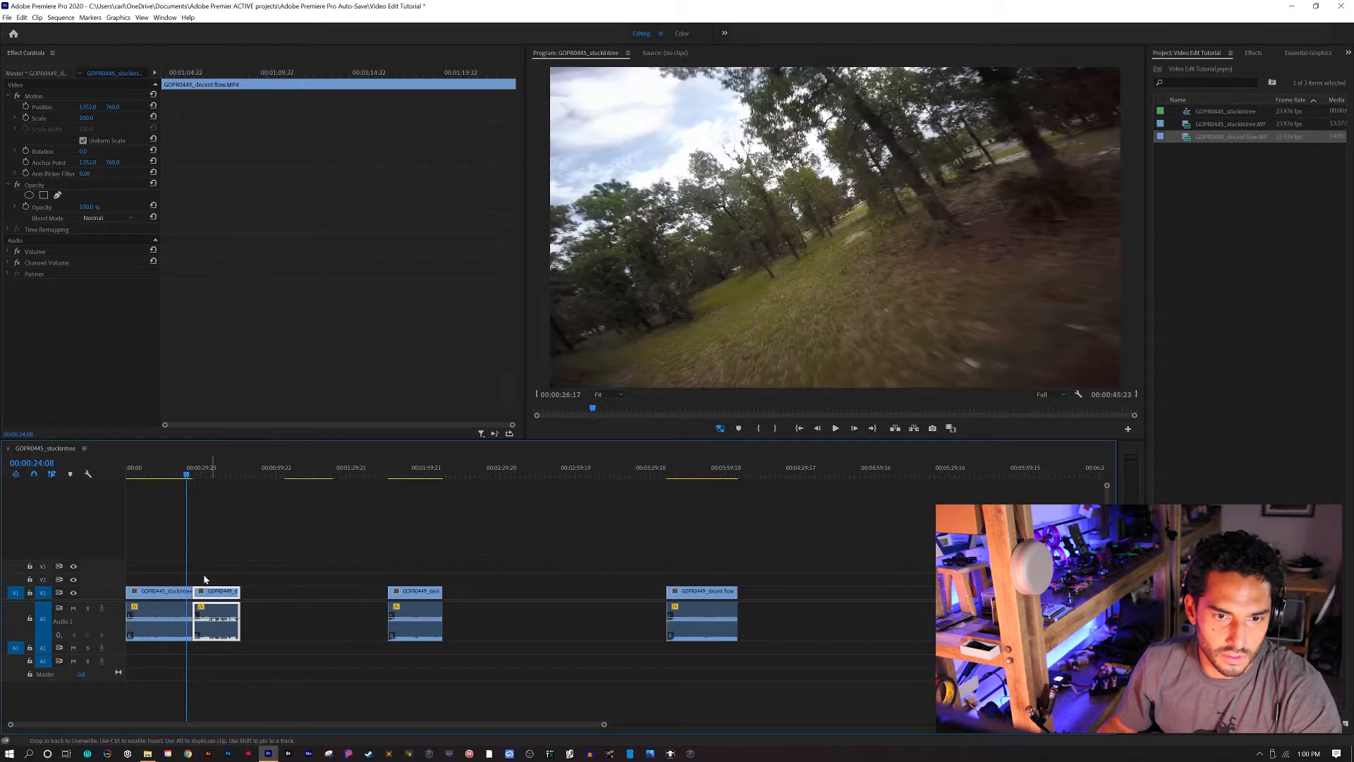
Preview the join after the stuckintree clip, then move the short segment out to the empty stretch near 00:02:39
key("space")
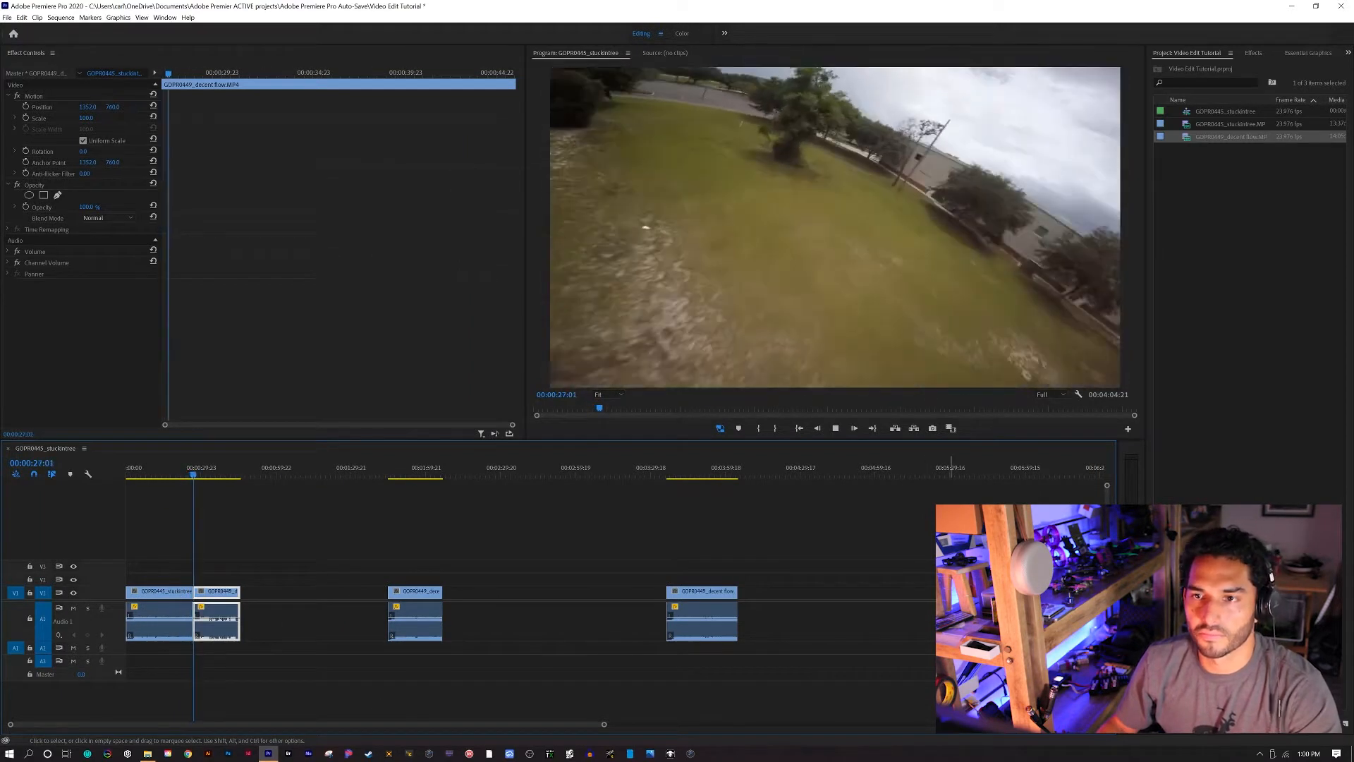
key("space")
left_click_drag(215, 592, 544, 592)
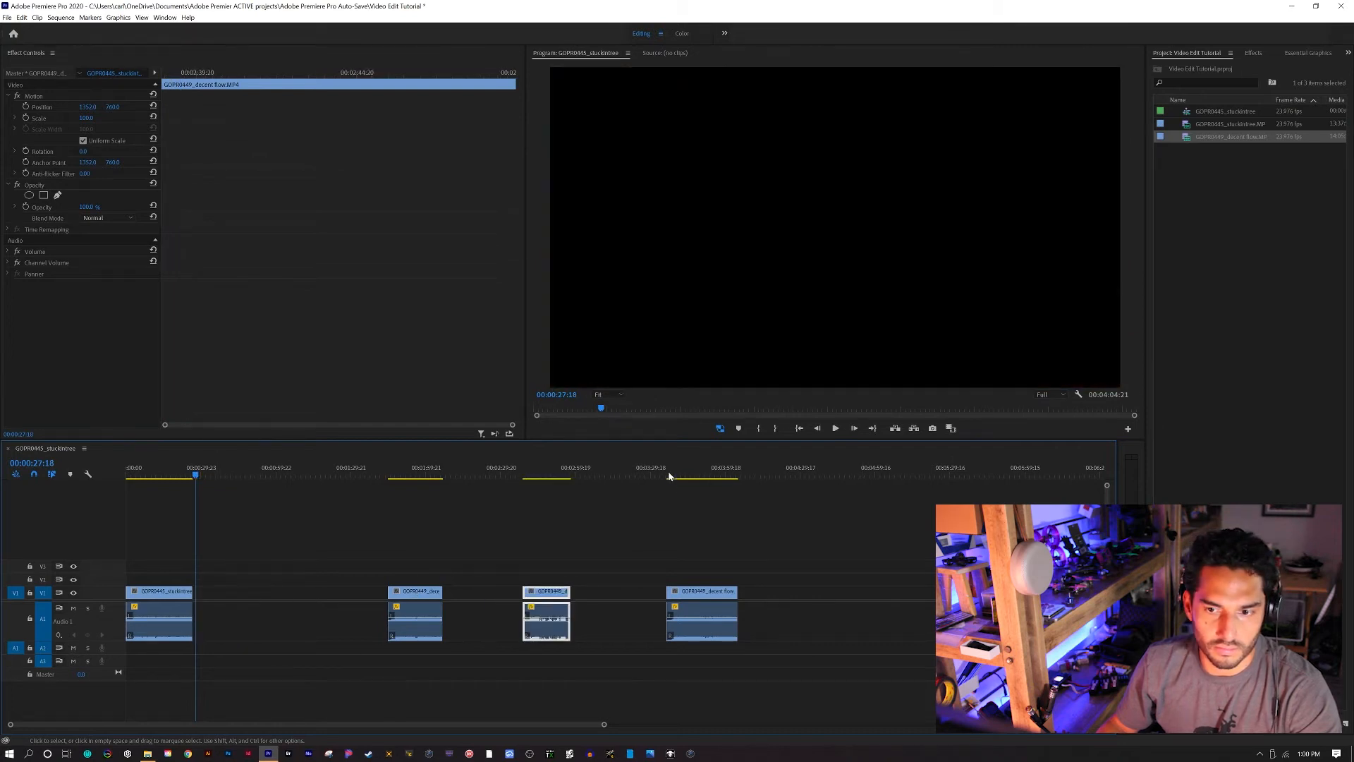
Scrub through the short segment and trim its start to just past 00:02:44:15
left_click_drag(393, 473, 401, 474)
mouse_move(523, 478)
left_mouse_down()
mouse_move(553, 477)
mouse_move(536, 480)
left_mouse_up()
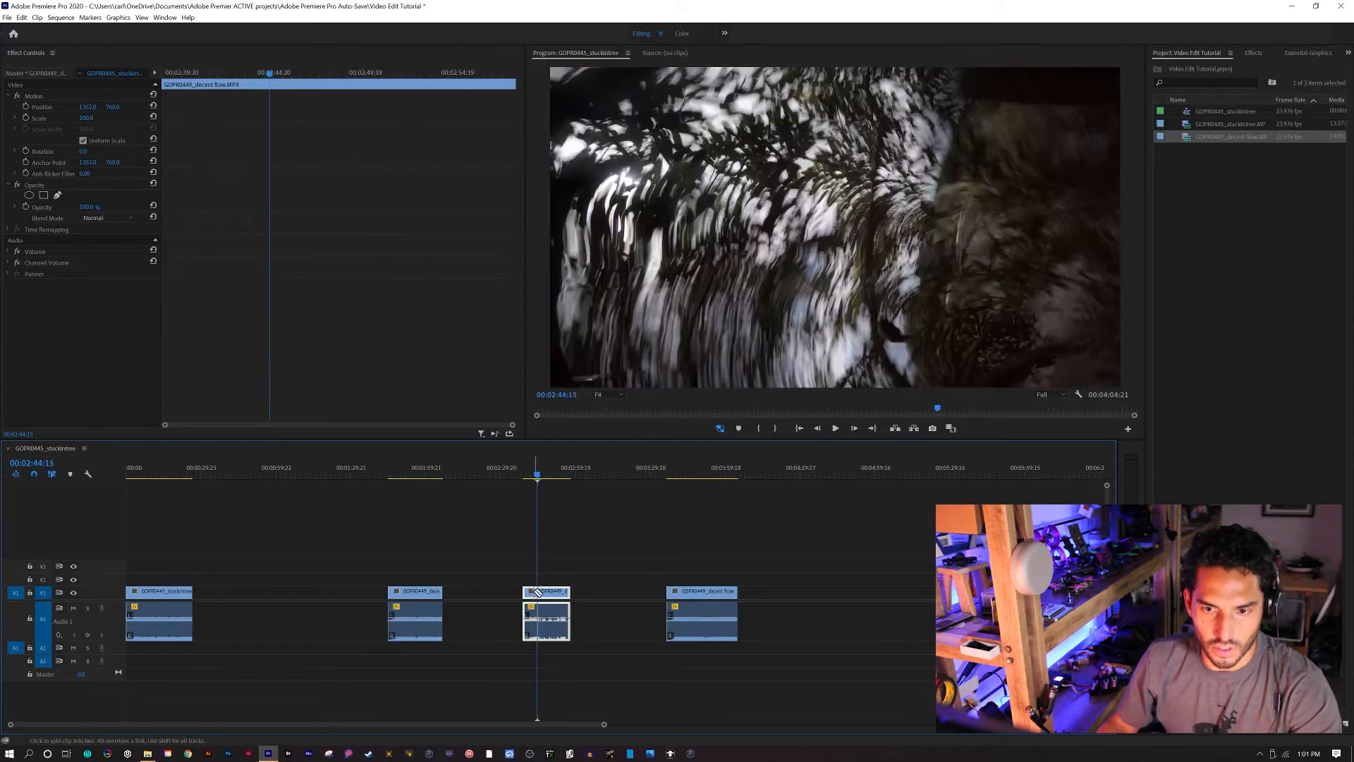
scroll(536, 593, "up", 6)
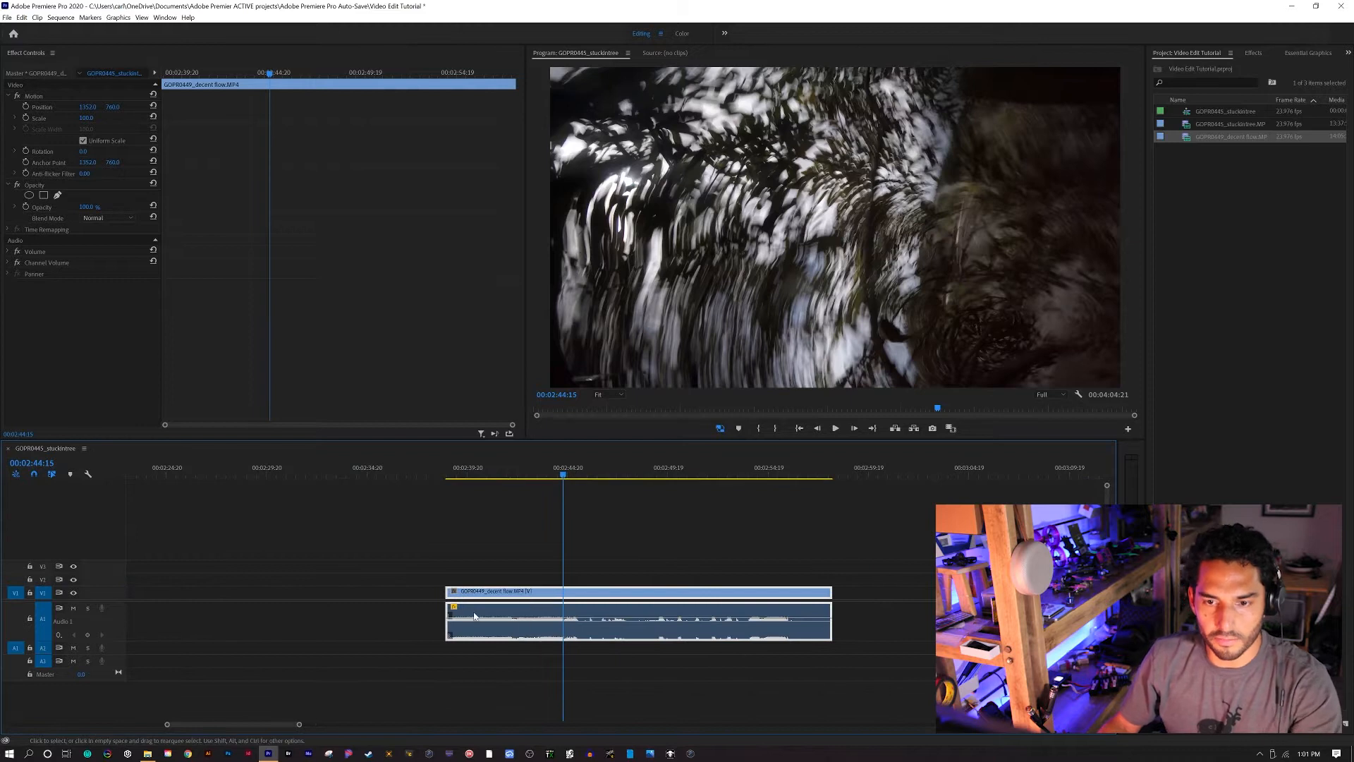
left_click_drag(456, 591, 576, 593)
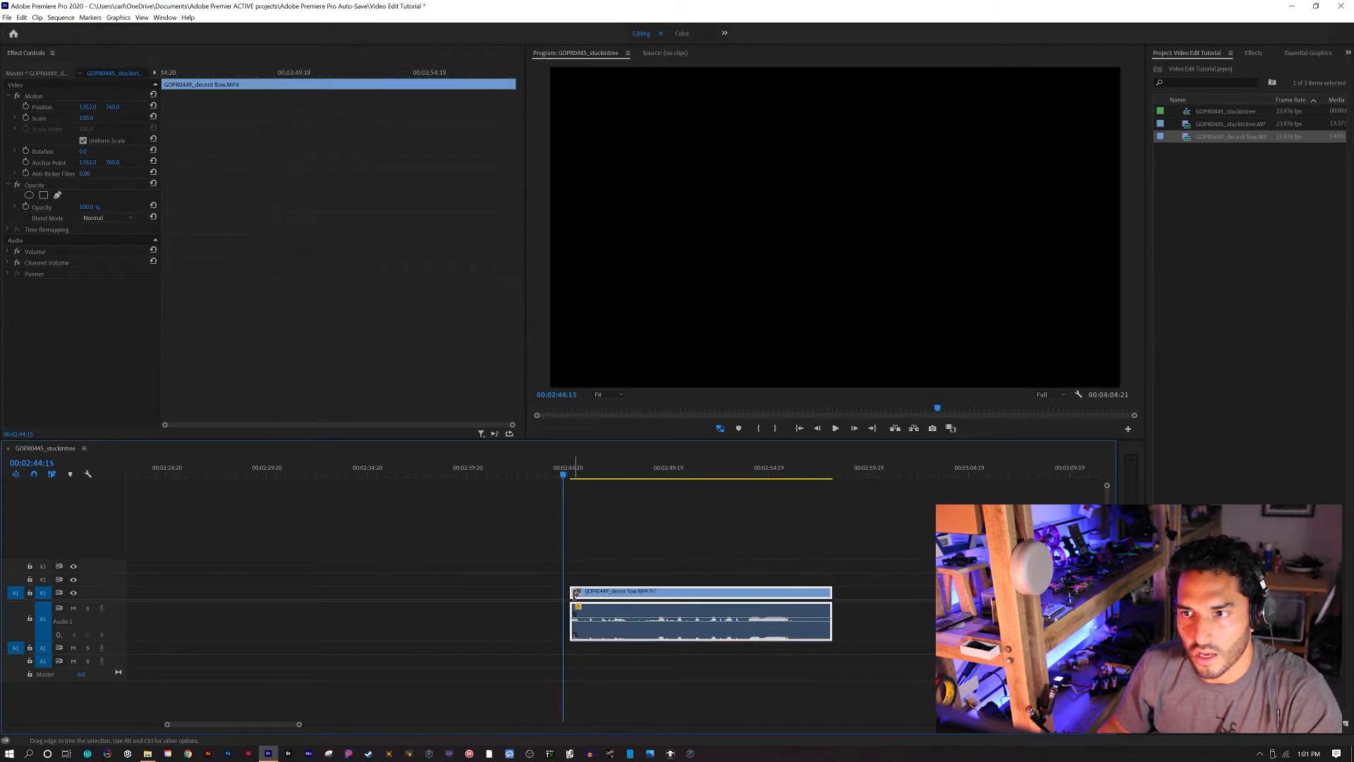
Place the trimmed short segment directly behind the stuckintree clip and play the transition from 00:00:21:00 to the landing
scroll(426, 608, "down", 10)
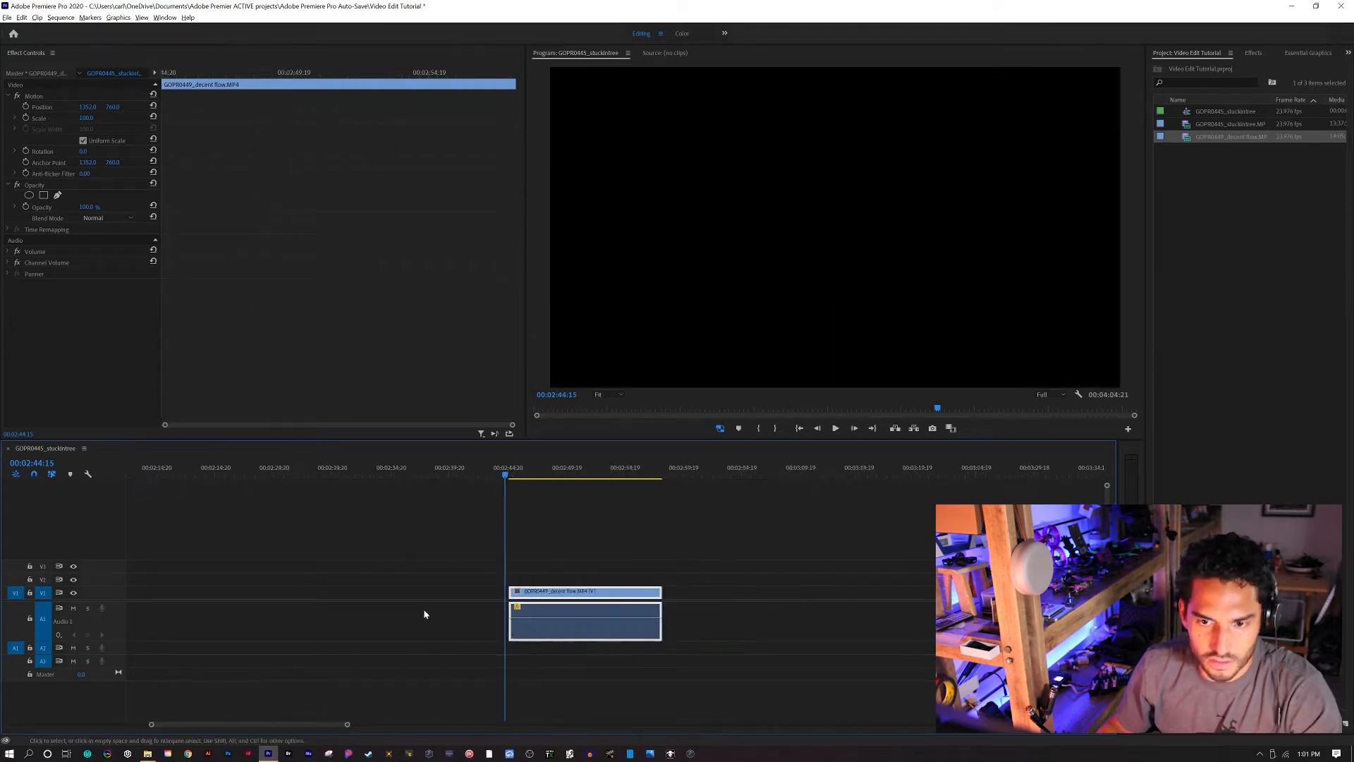
scroll(427, 609, "up", 4)
scroll(425, 614, "down", 1)
scroll(424, 614, "down", 4)
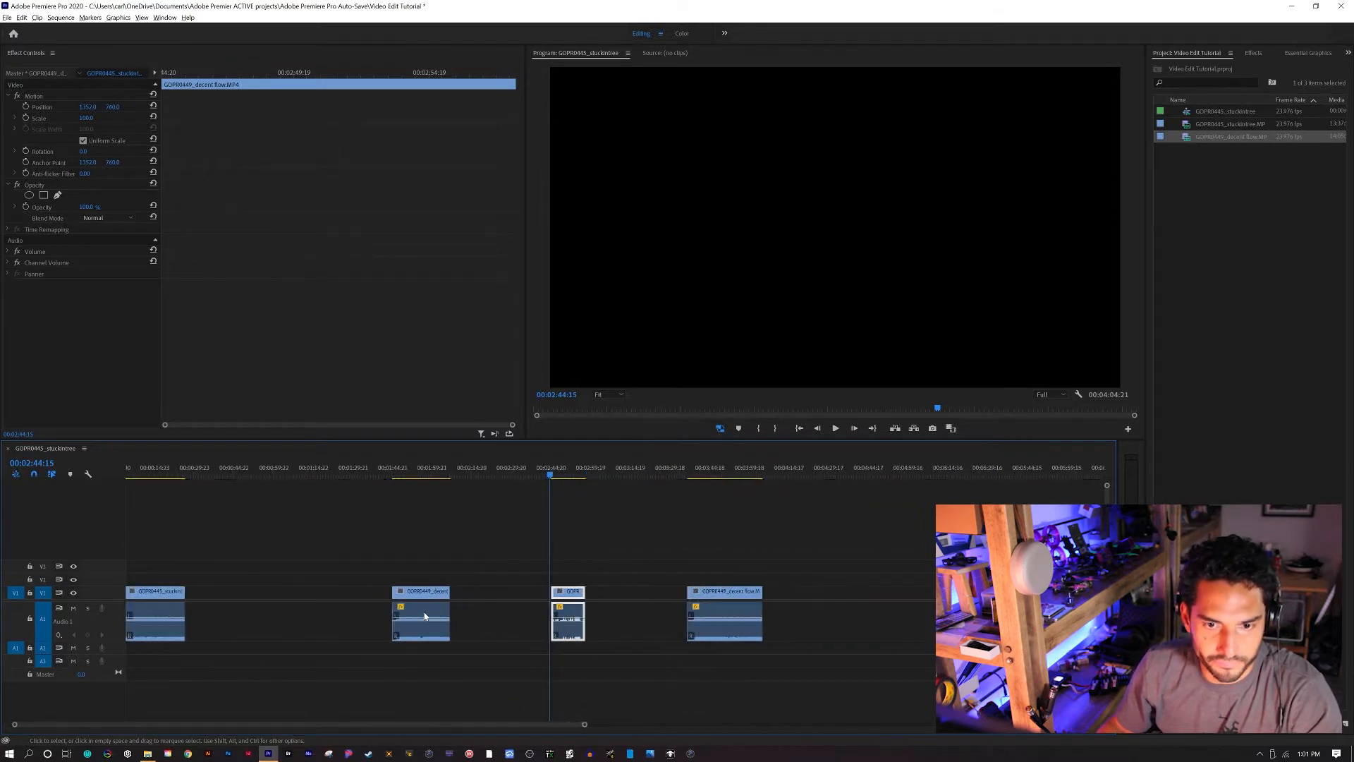
left_click_drag(590, 597, 224, 597)
left_click(183, 476)
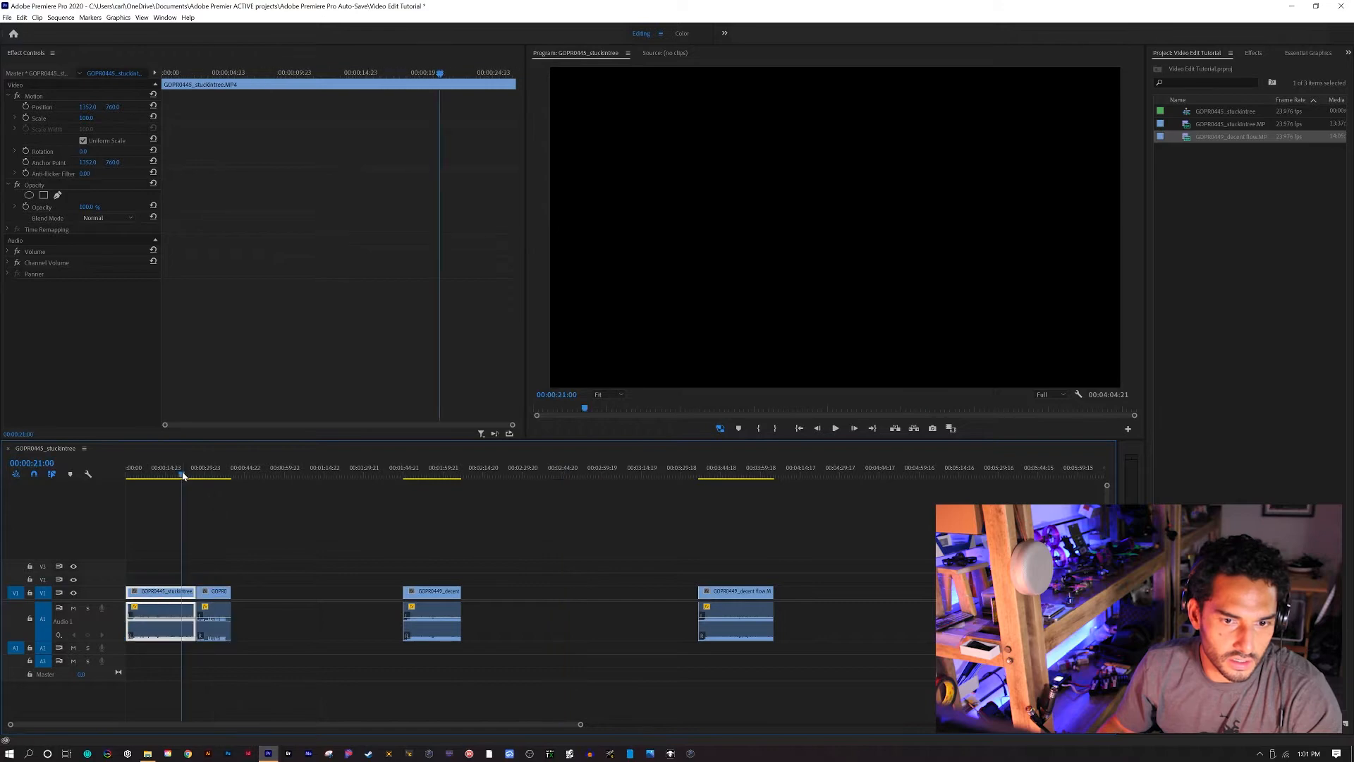
key("space")
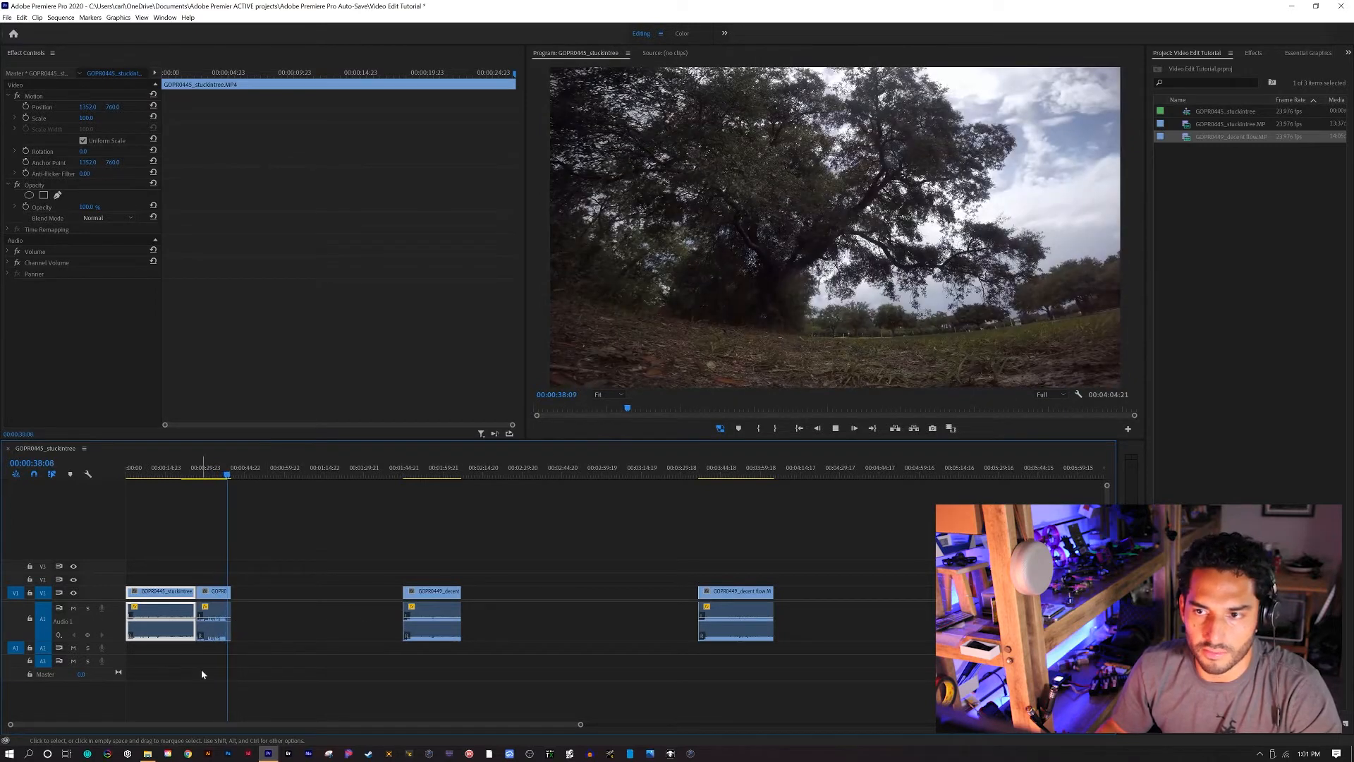
left_click(213, 621)
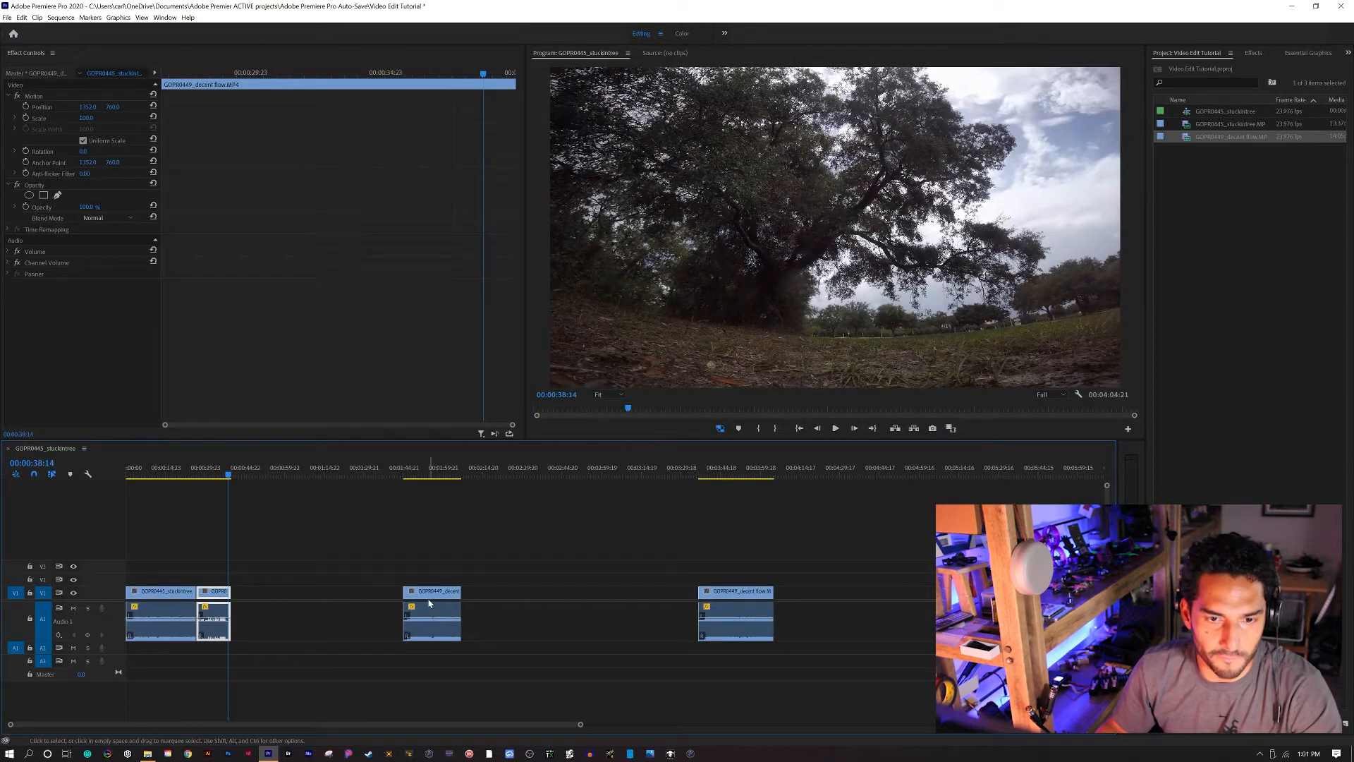
Preview the start of the decent flow segment placed near 00:01:45
left_click(407, 469)
key("space")
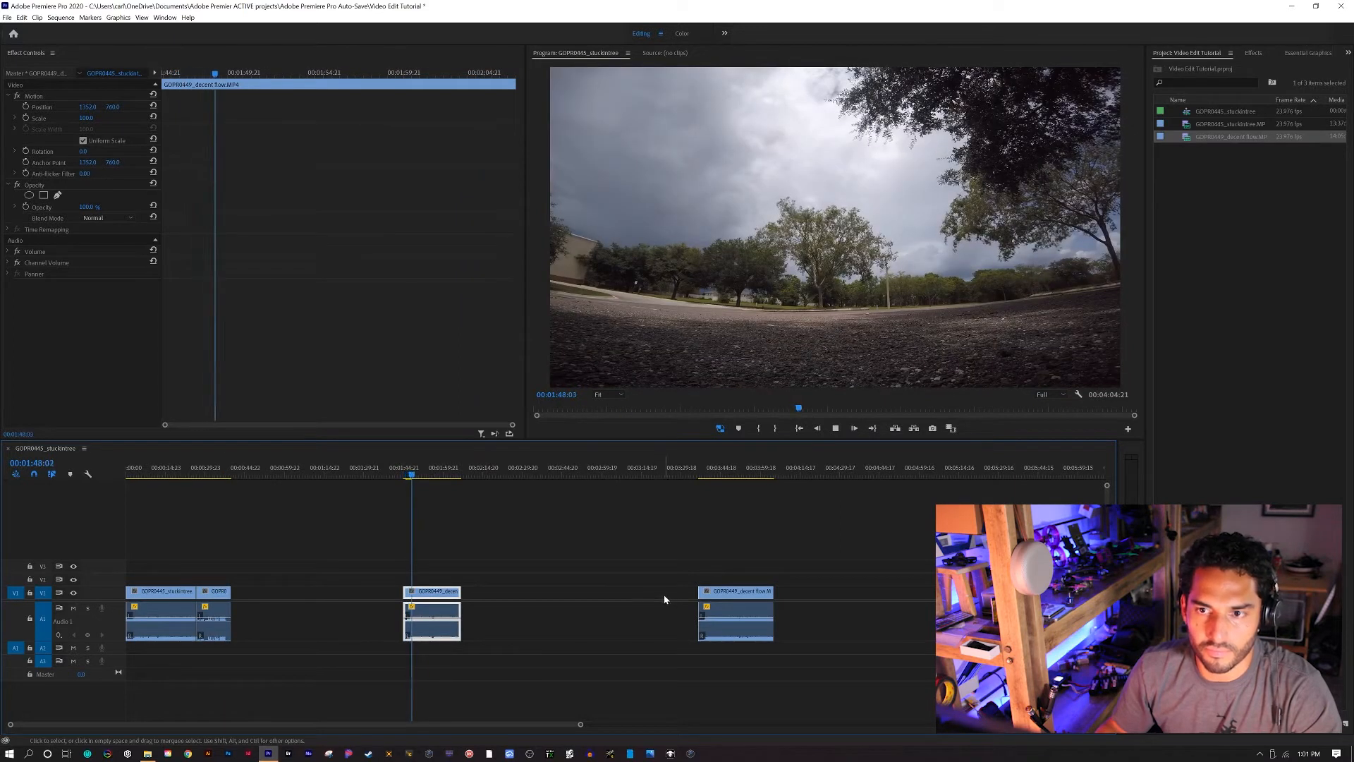
key("space")
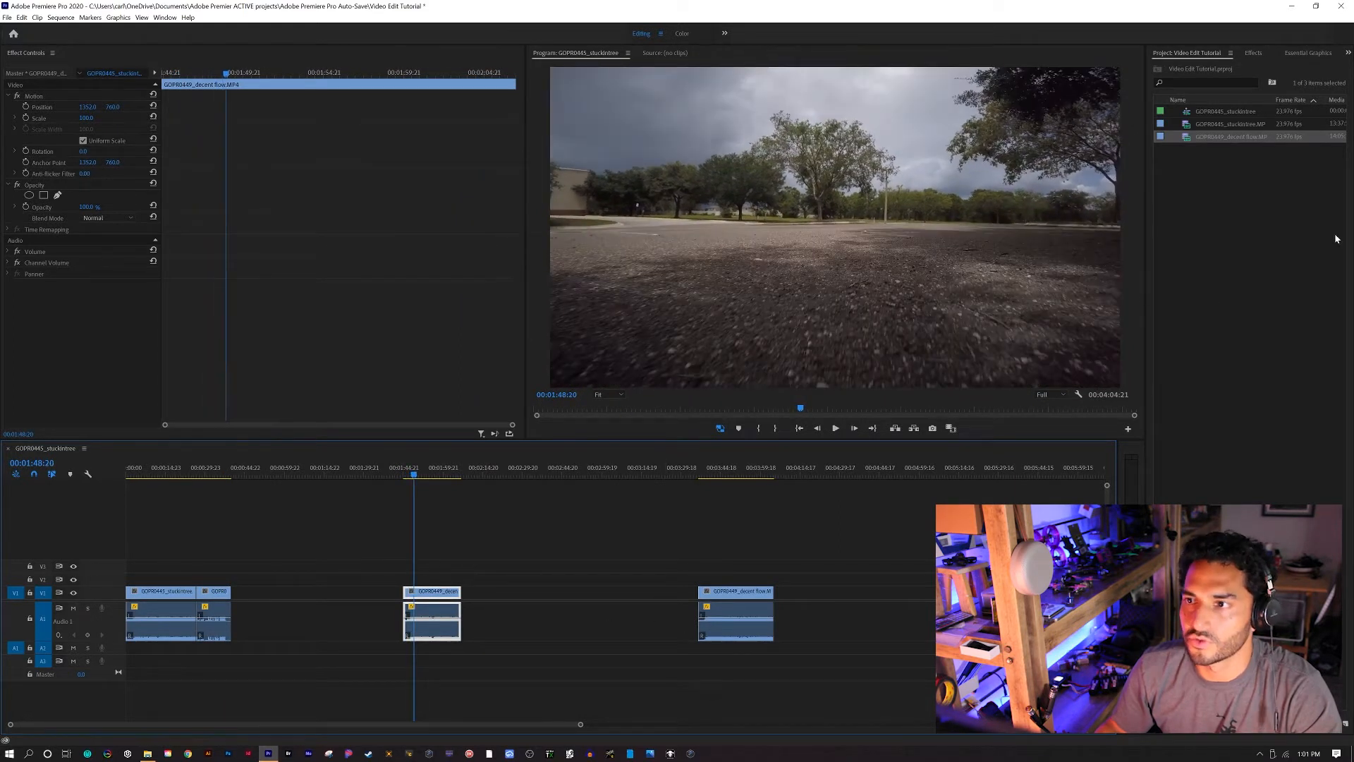
Switch to File Explorer and skim the GOPR0448 video in the 2020-07-29_decentfooty folder
left_click(147, 753)
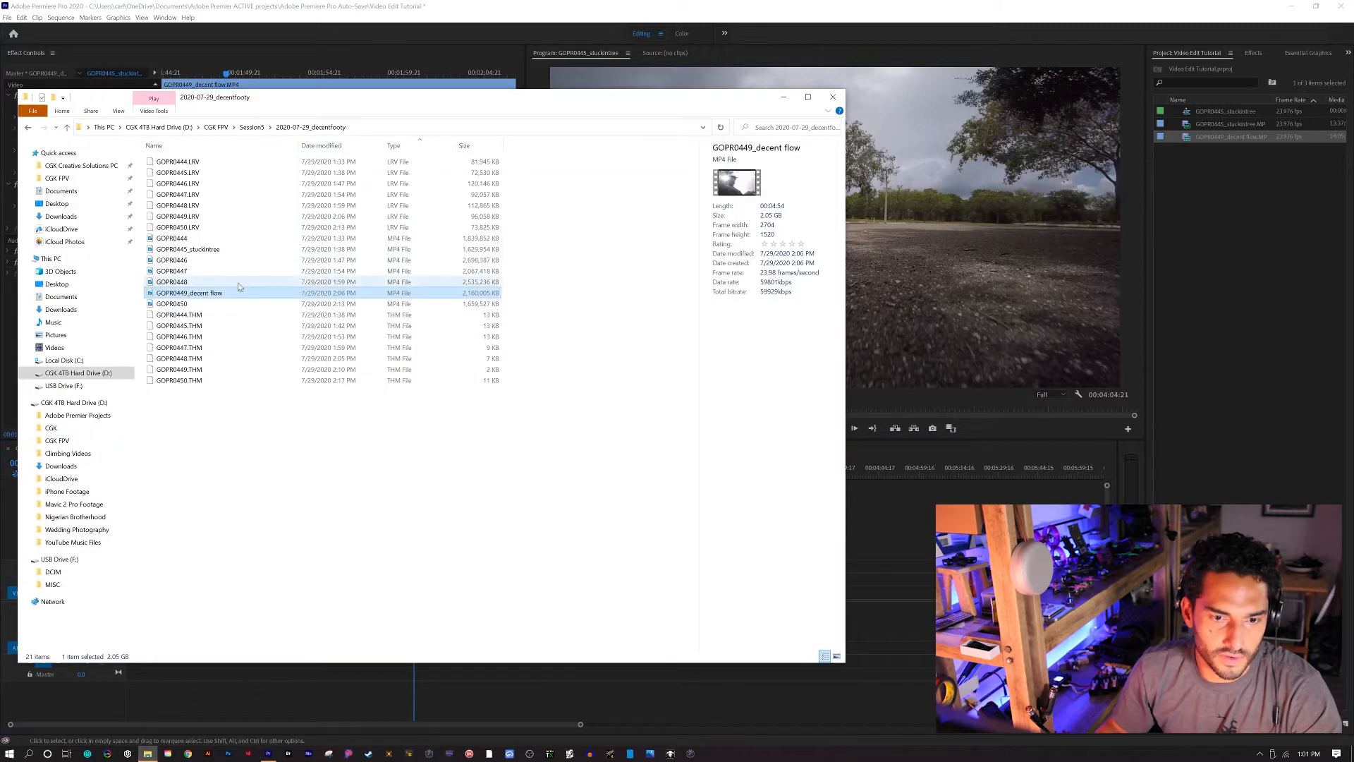
double_click(197, 282)
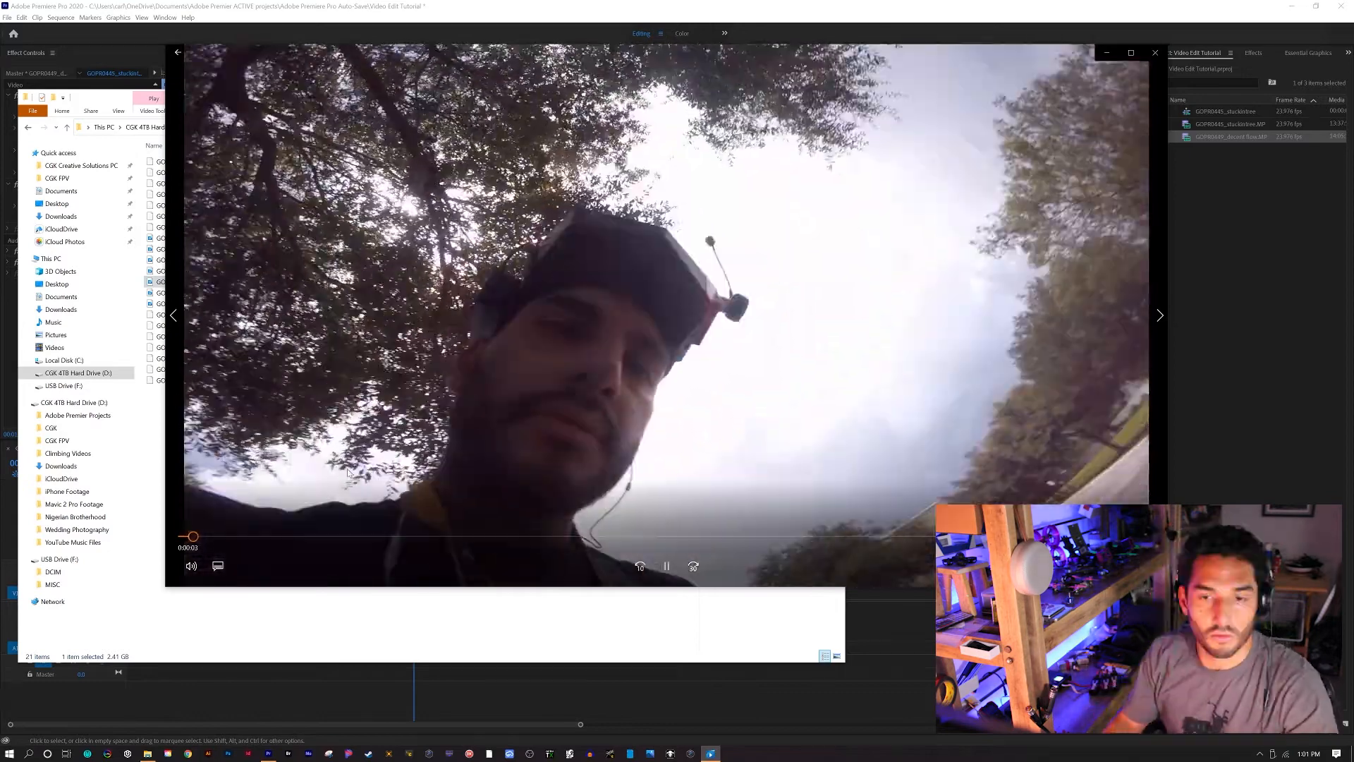
left_click(246, 537)
left_click_drag(418, 540, 853, 536)
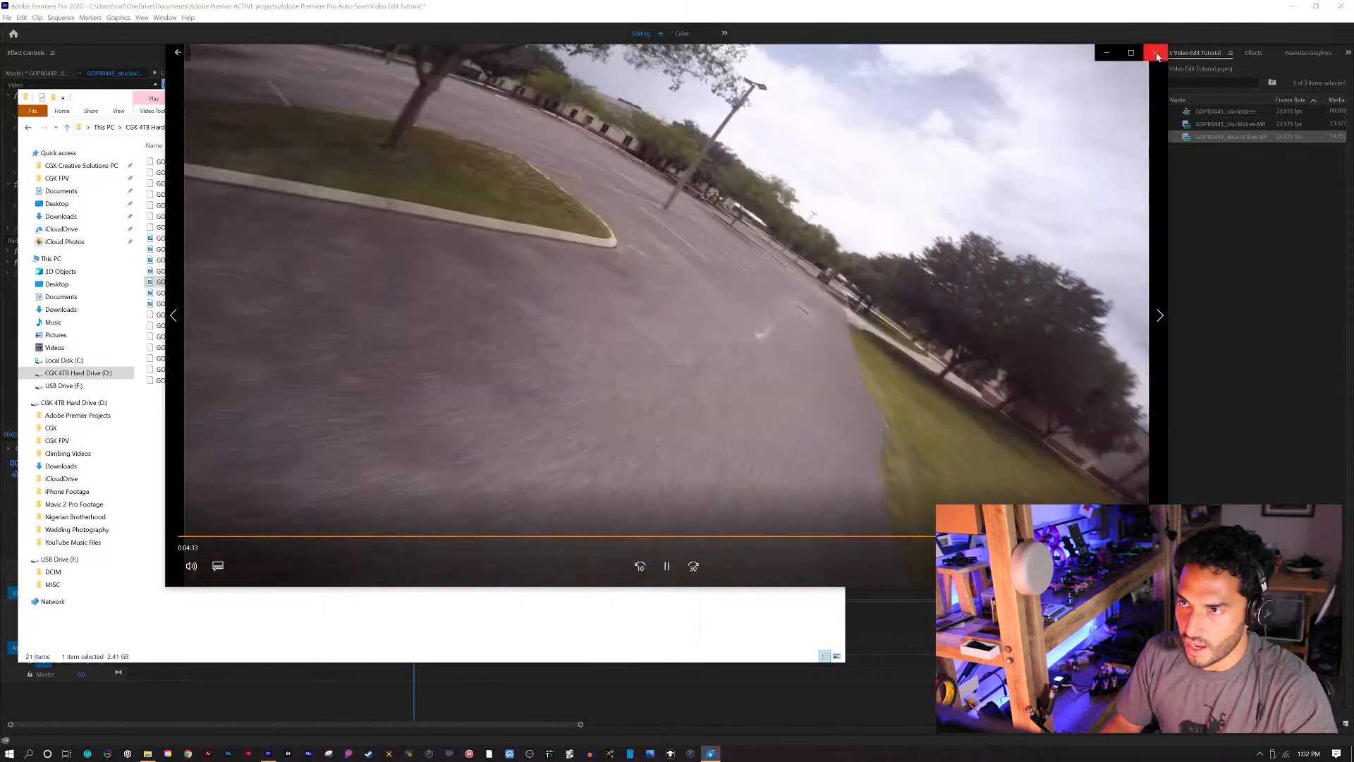
left_click(1154, 53)
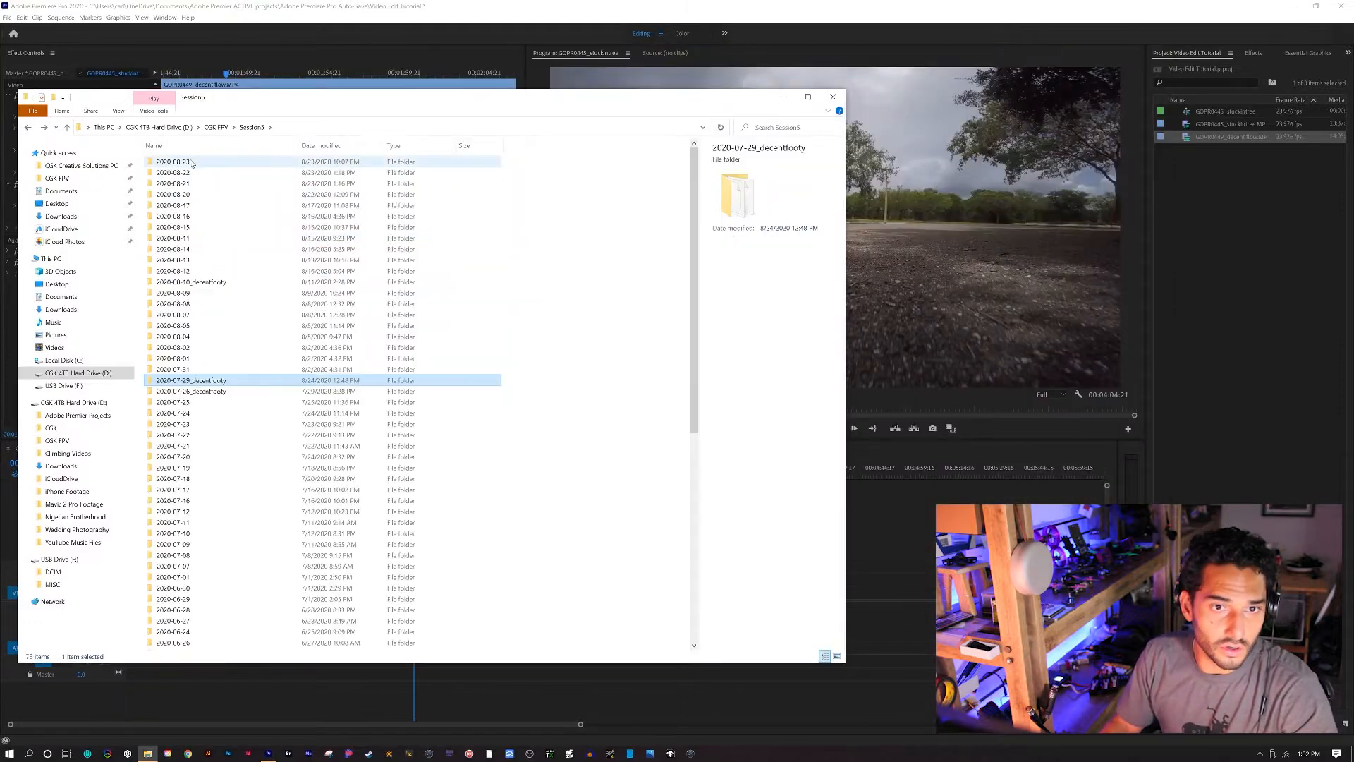
Open the 2020-08-23 session folder and skim one of its videos
double_click(196, 165)
double_click(198, 314)
left_click_drag(291, 538, 768, 546)
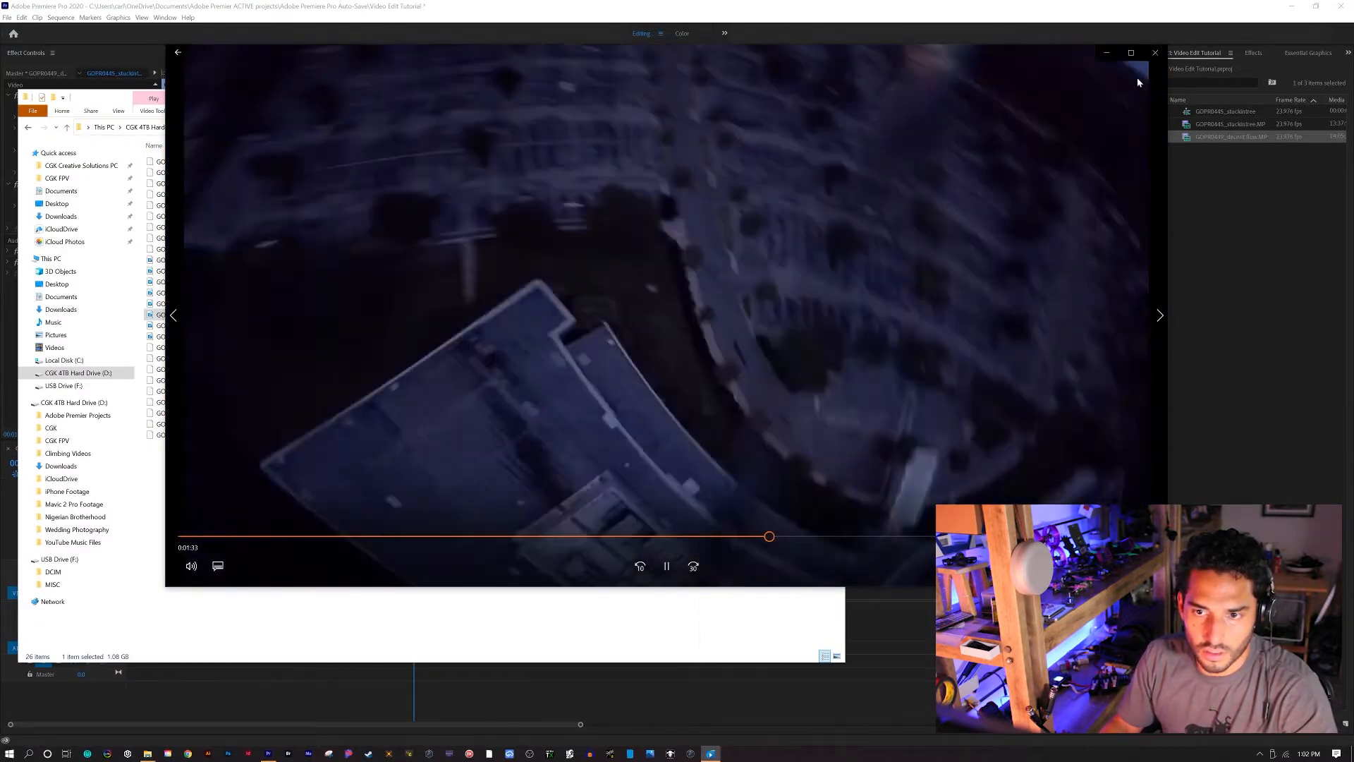
left_click(1154, 53)
Skim the next video in the 2020-08-23 folder for usable flight footage
double_click(310, 326)
left_click(484, 539)
left_click_drag(485, 539, 831, 547)
left_click(1154, 53)
Open the 2020-08-22 session folder and check the GOPR0352 video
left_click(28, 128)
double_click(176, 162)
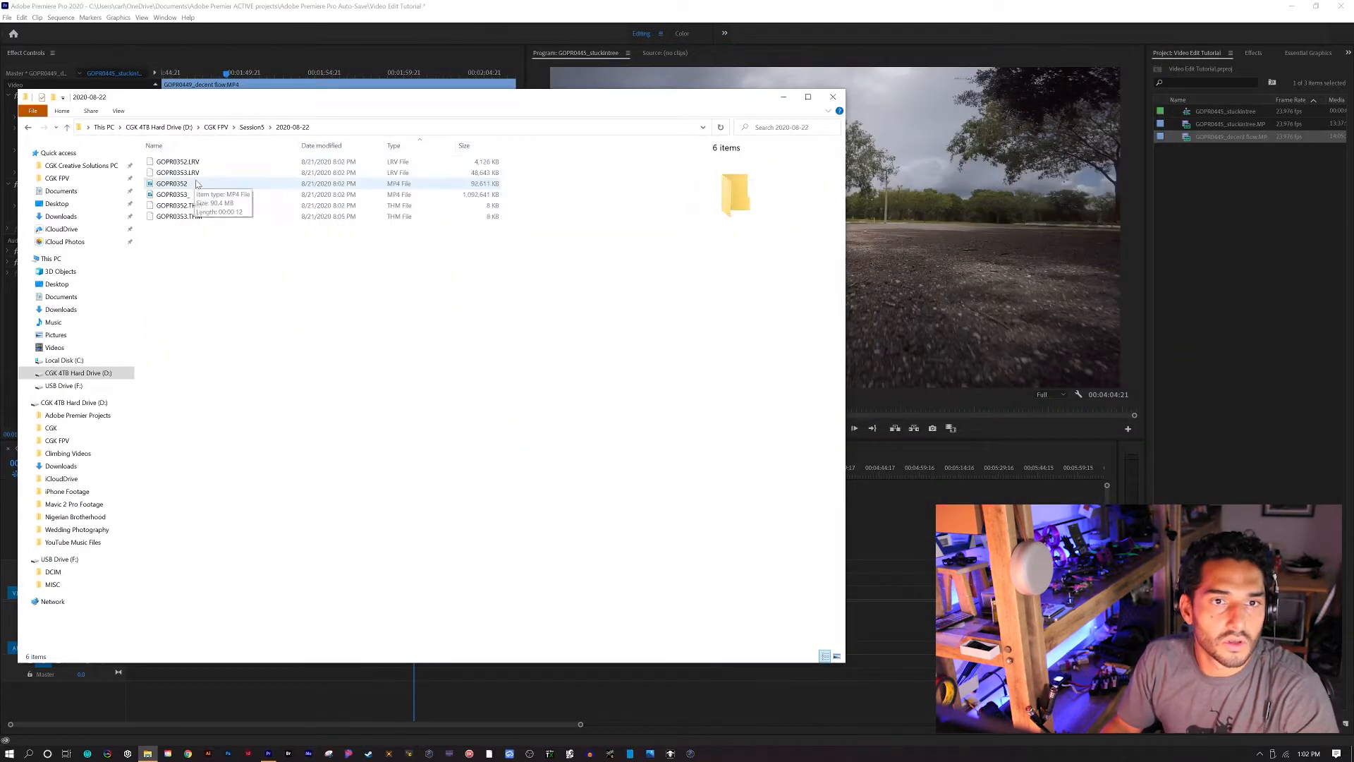
double_click(196, 184)
left_click(1154, 53)
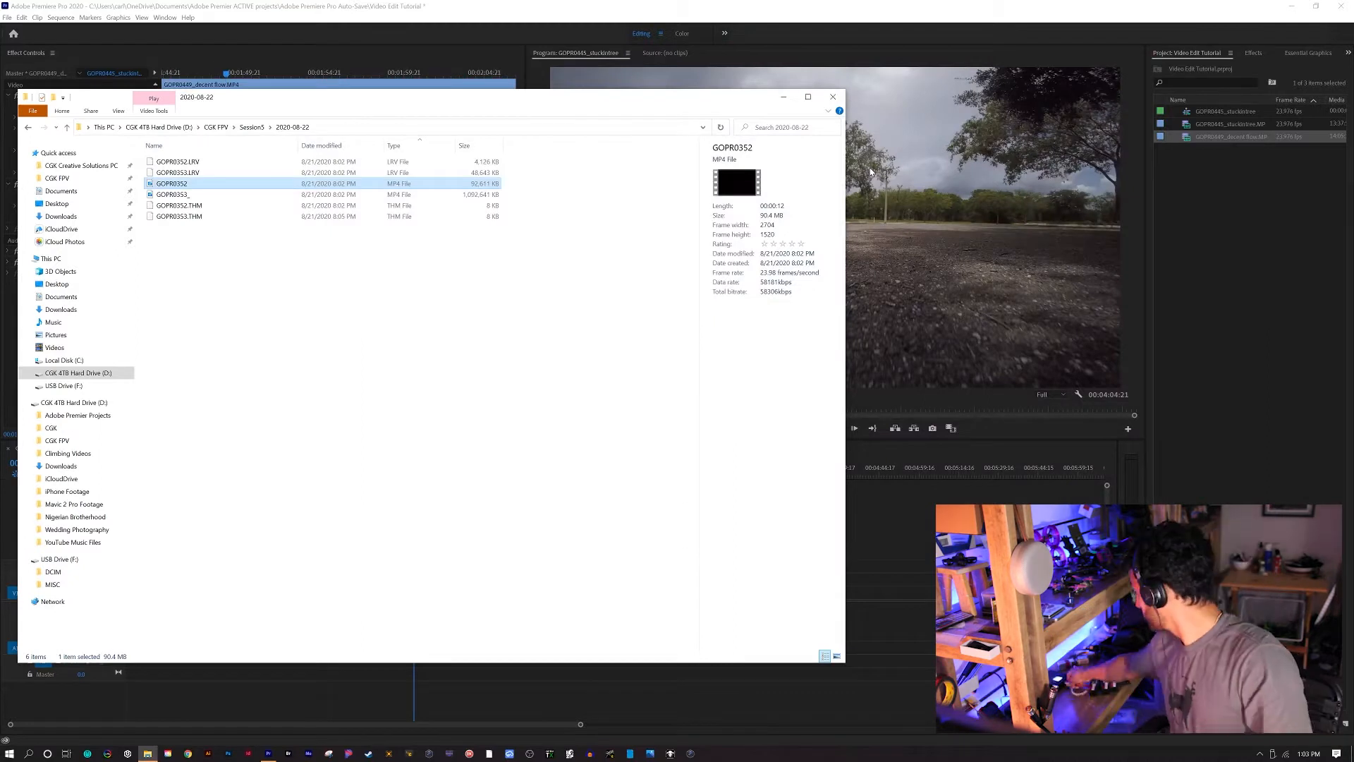
Return to the Session5 folder, open another dated folder and check one of its videos
left_click(29, 127)
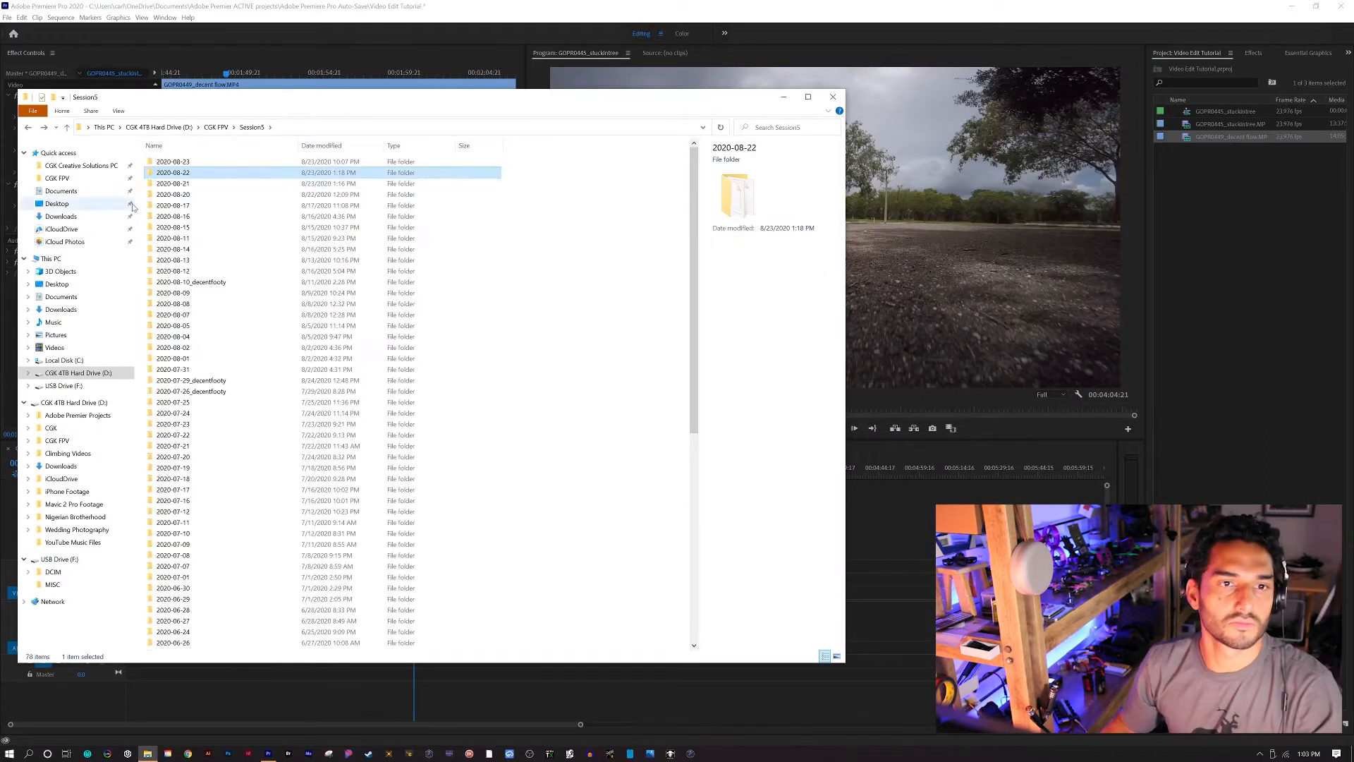
double_click(176, 206)
double_click(176, 250)
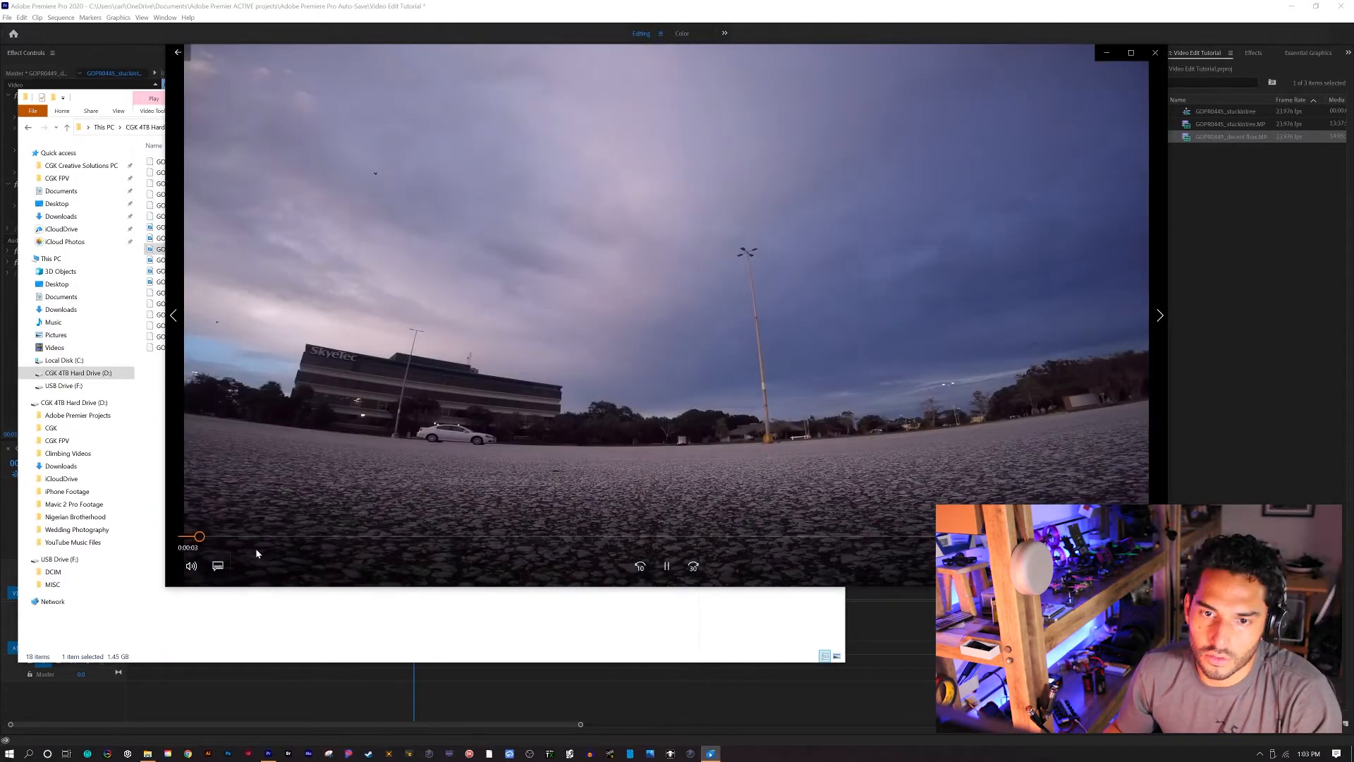
left_click(1155, 53)
Open the 2020-08-20 session folder and check the middle of one of its videos
left_click(28, 127)
double_click(185, 194)
double_click(190, 315)
left_click(517, 536)
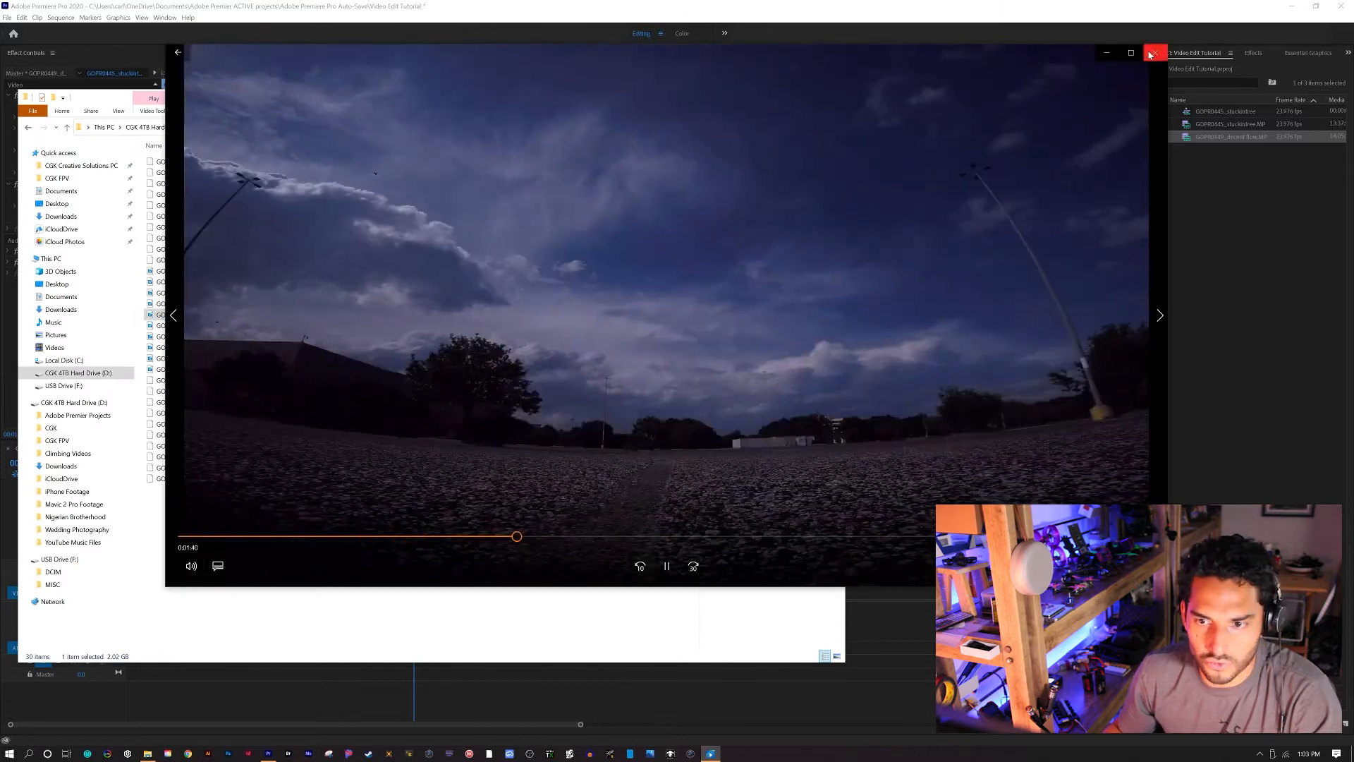
left_click(1155, 53)
Open the 2020-08-17 session folder and check the GOPR0329_CrazyCrash video up to the crash by the tree
left_click(28, 128)
double_click(185, 206)
double_click(205, 282)
left_click_drag(395, 537, 631, 557)
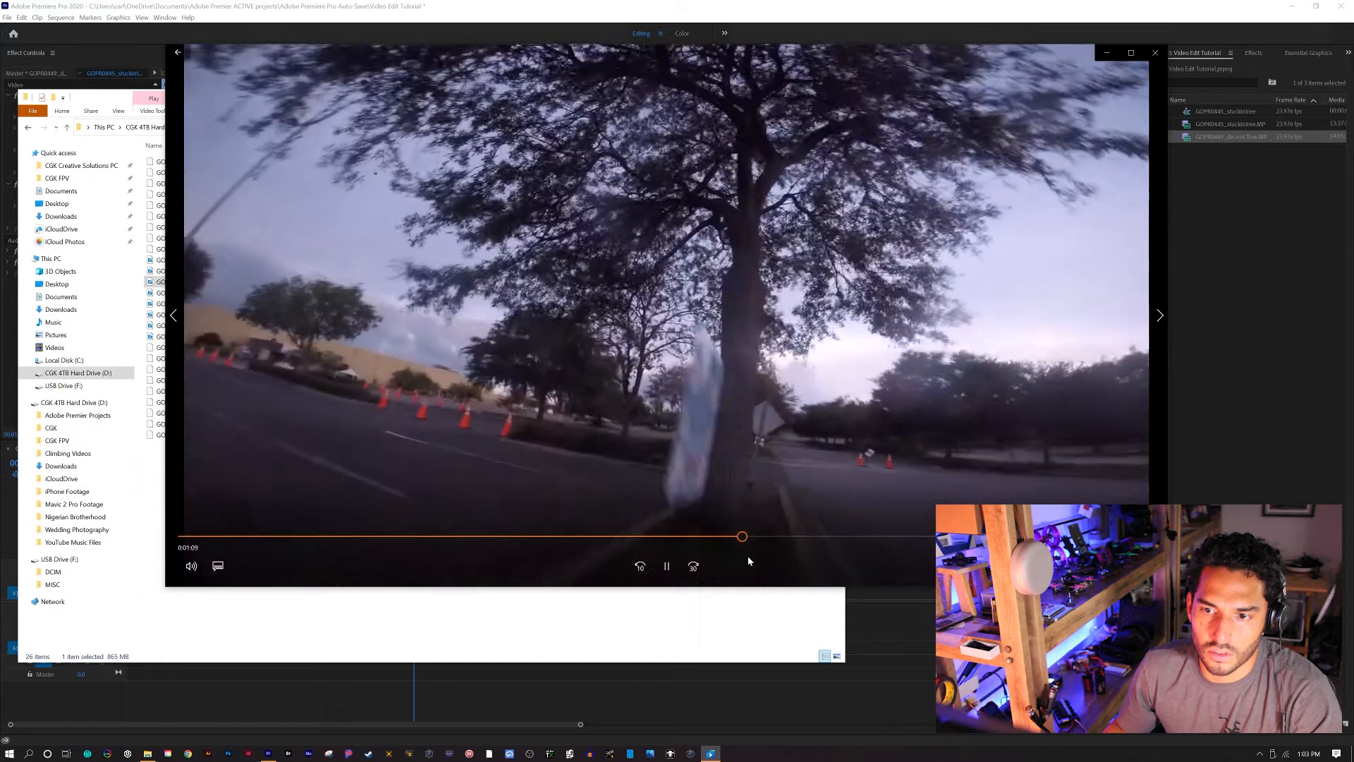
key("space")
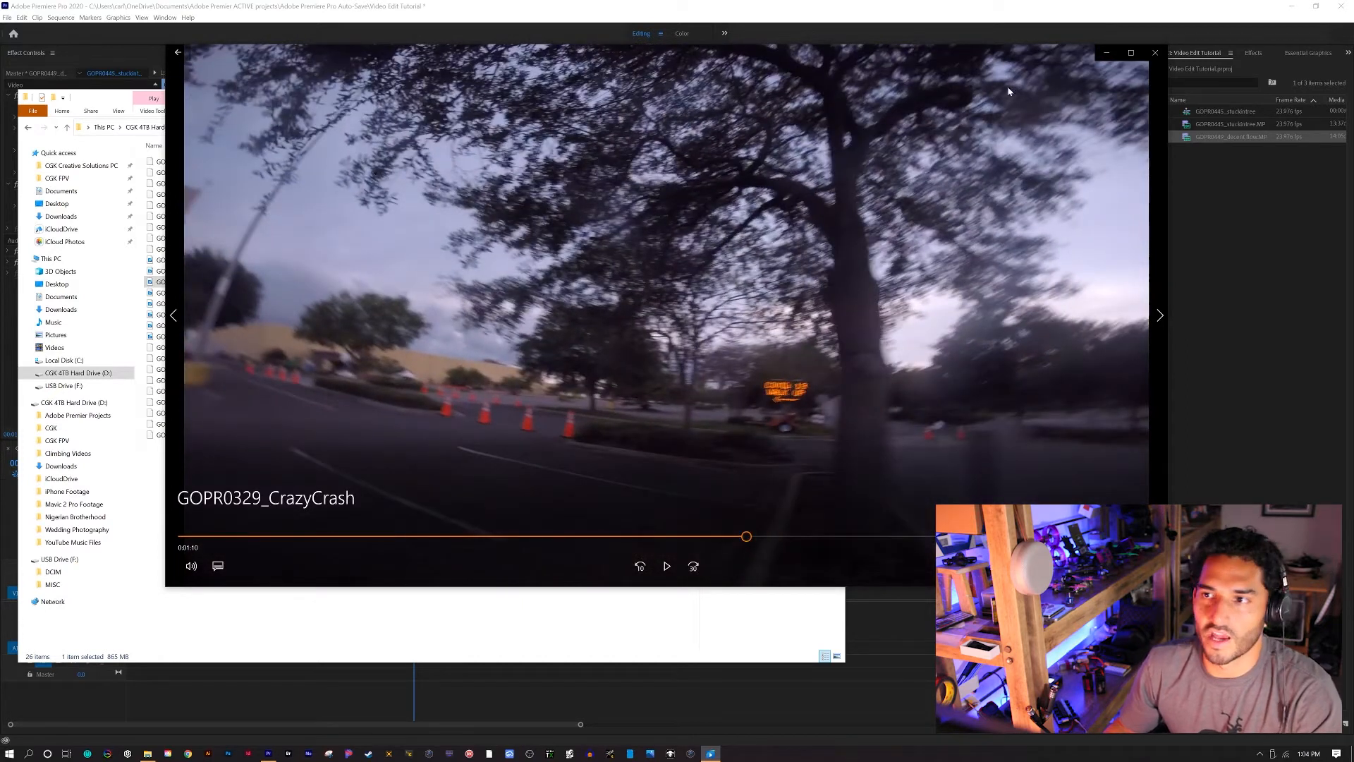
left_click(1154, 54)
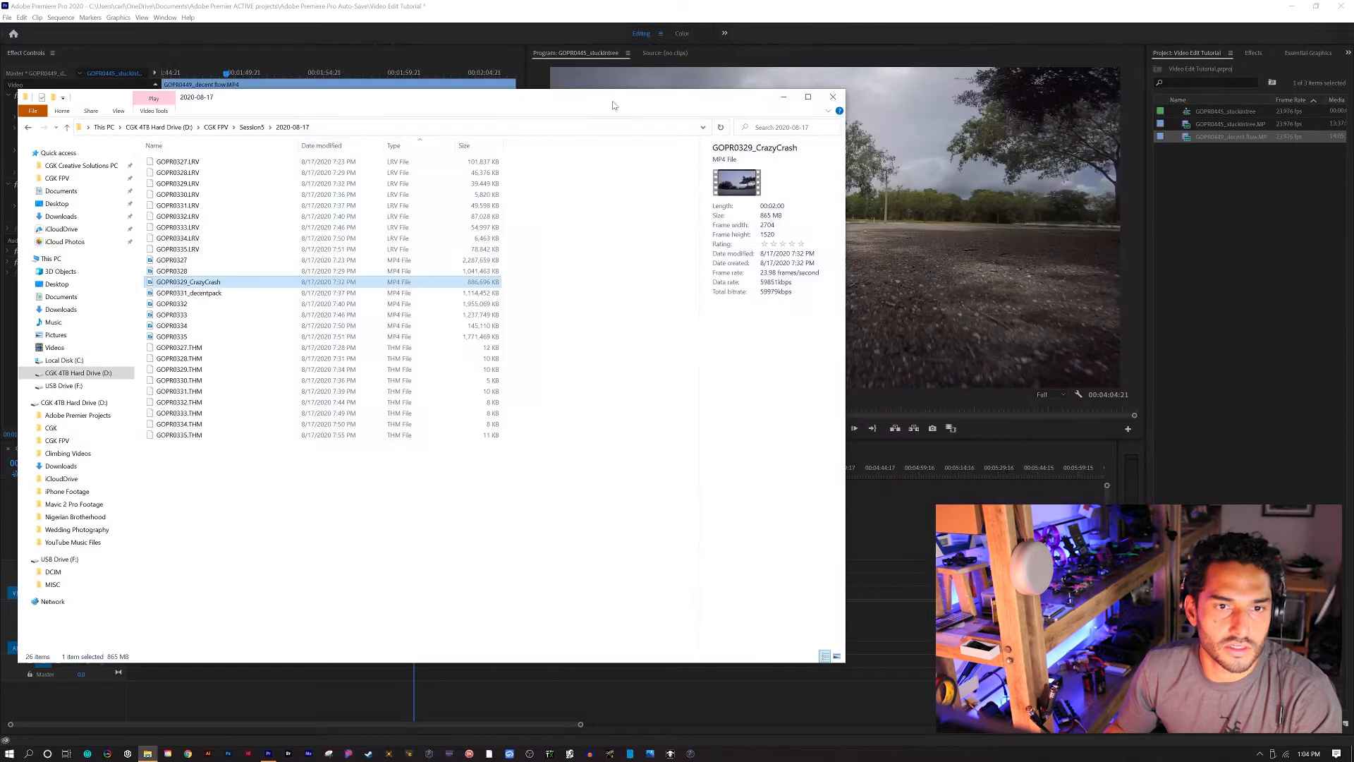
Import GOPR0329_CrazyCrash, place it after the last clip on the timeline and adjust its audio gain by -25 dB
left_click_drag(194, 282, 1251, 220)
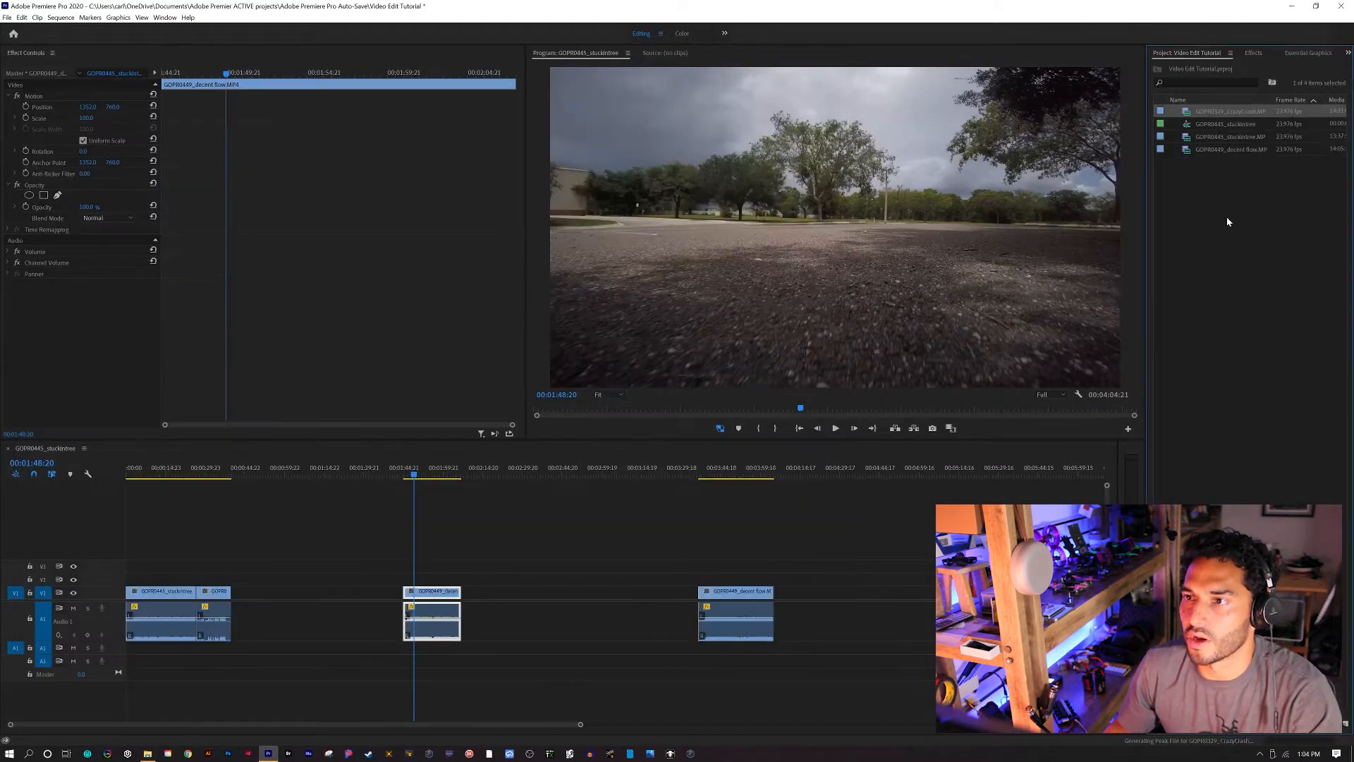
left_click_drag(834, 458, 825, 592)
left_click(879, 620)
right_click(882, 632)
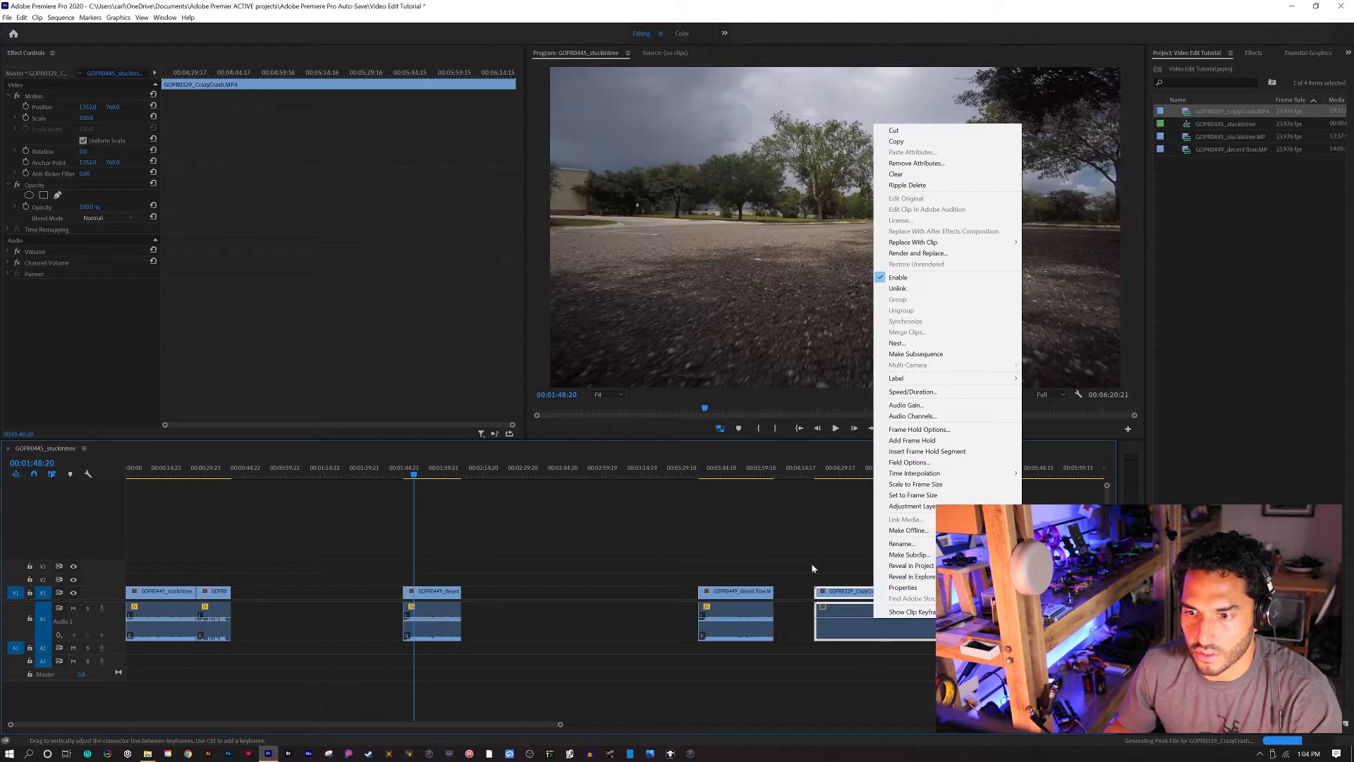
left_click(817, 587)
right_click(849, 616)
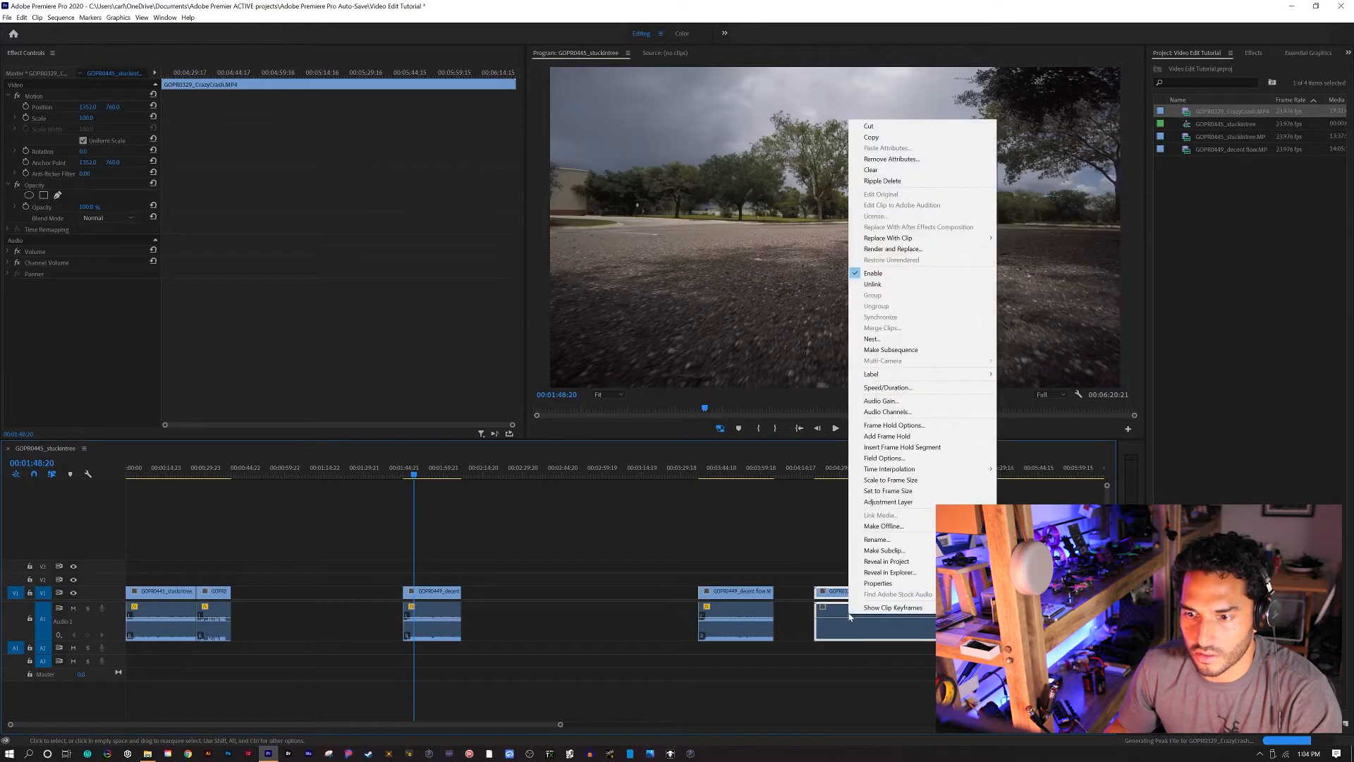
left_click(893, 402)
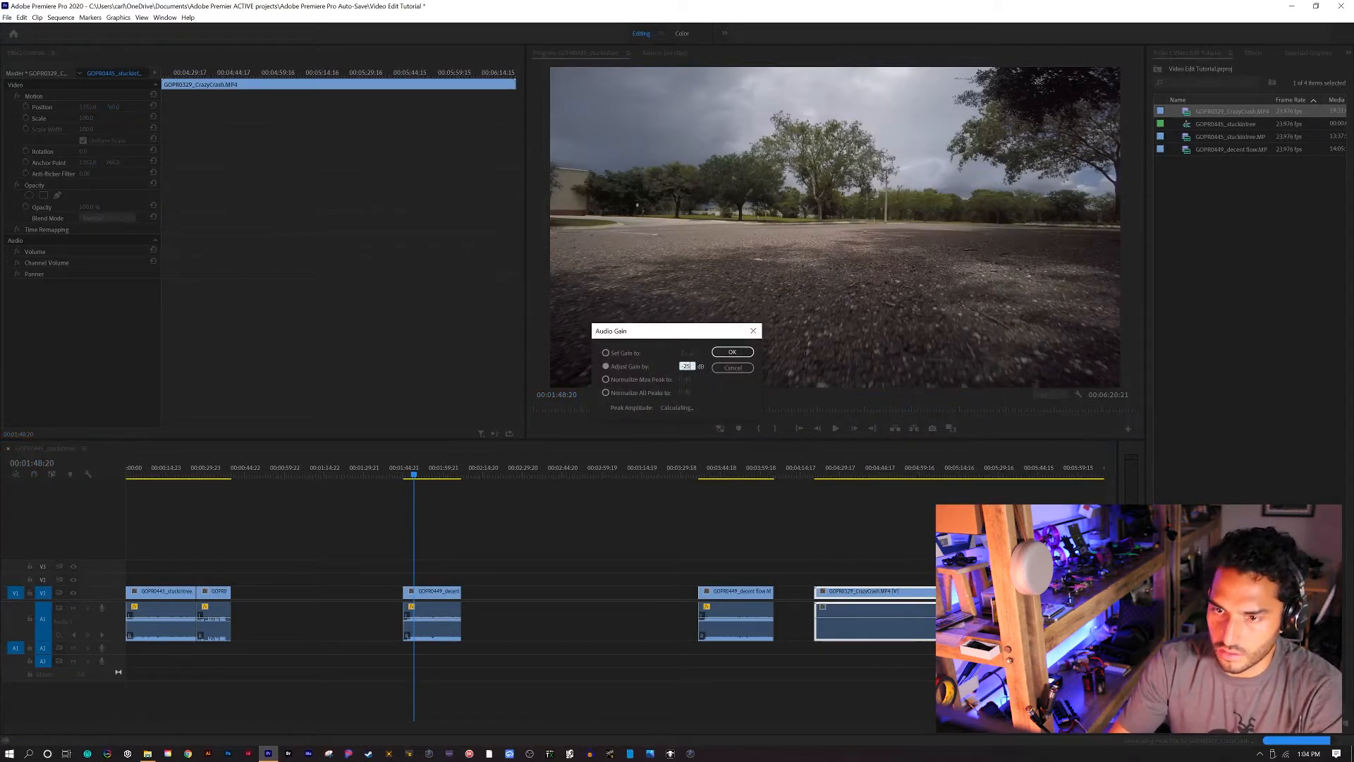
left_click(733, 351)
Cut the CrazyCrash clip at 00:05:16:10, delete the part before it and play through the crash
left_click(829, 466)
scroll(880, 530, "down", 1)
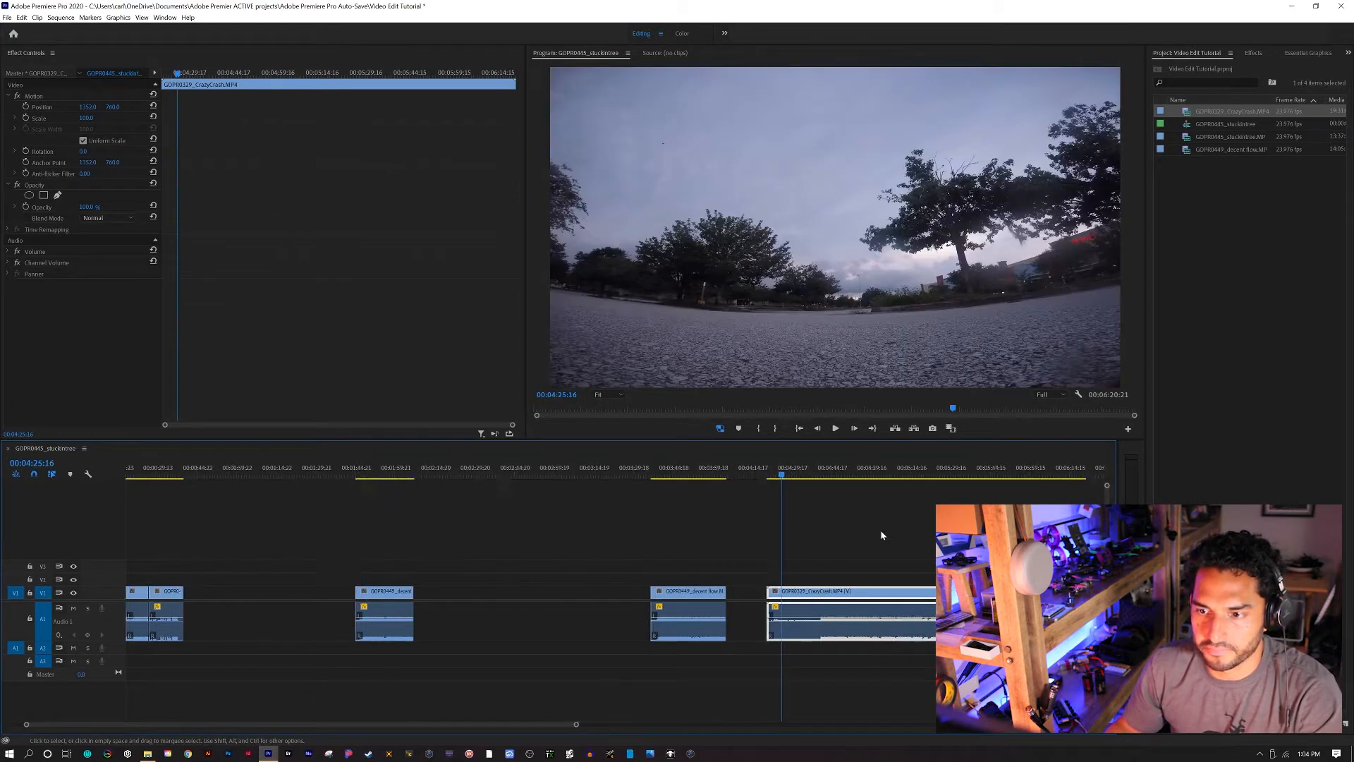
scroll(881, 535, "down", 2)
left_click_drag(785, 468, 783, 503)
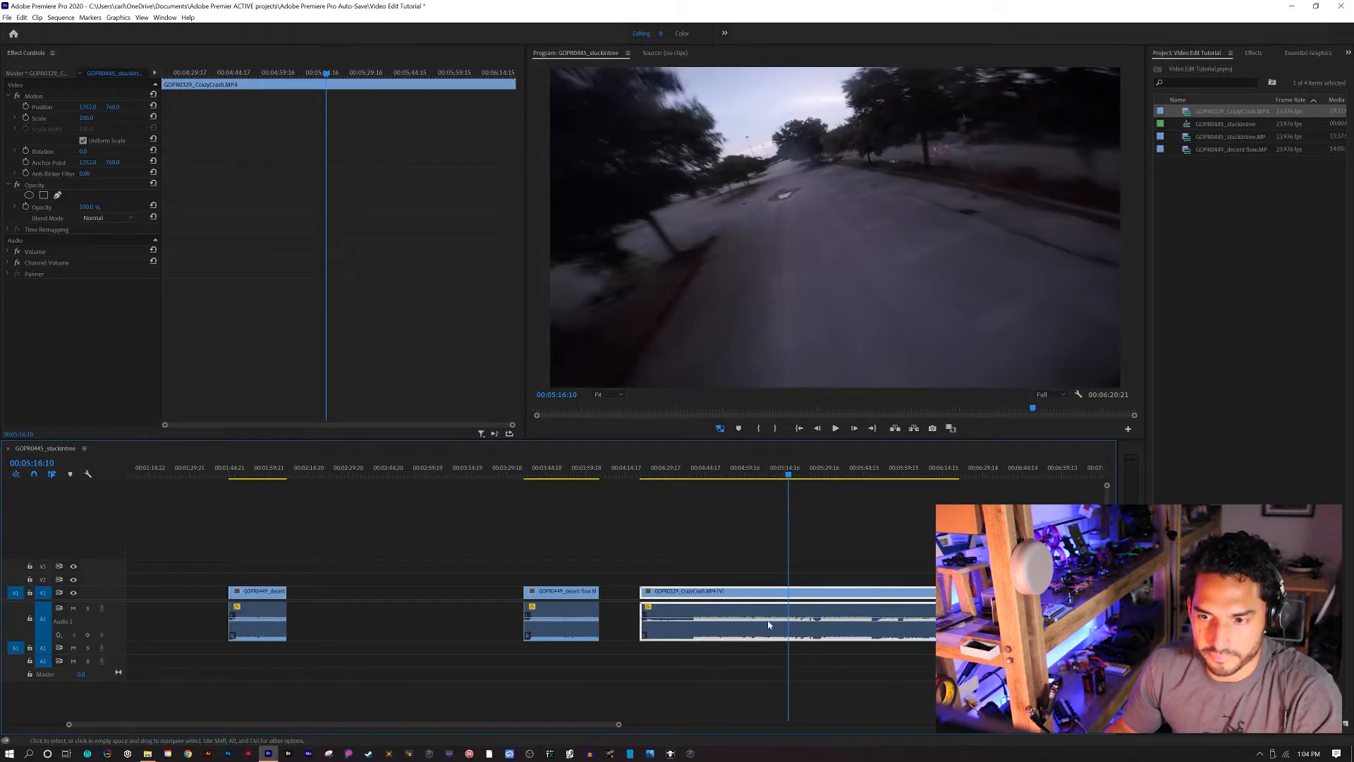
left_click(791, 591)
key("Delete")
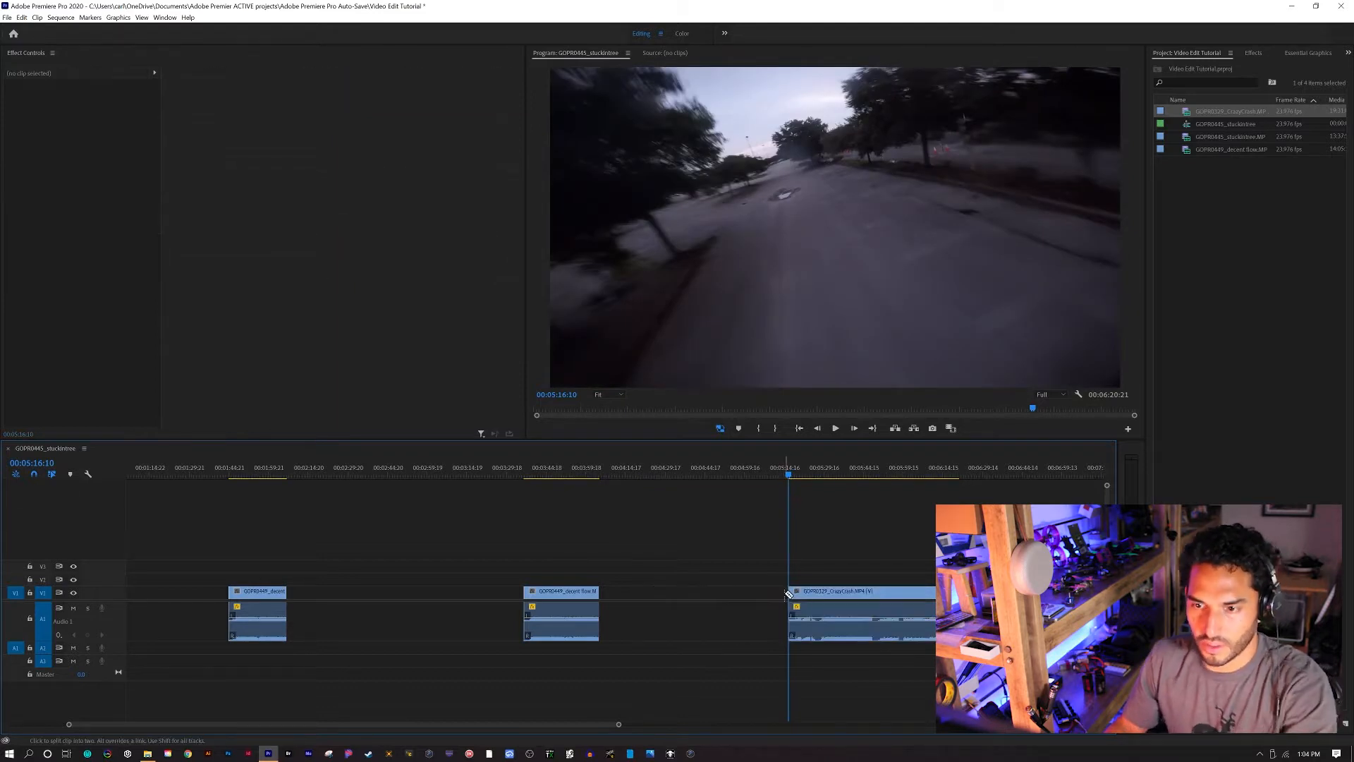
key("space")
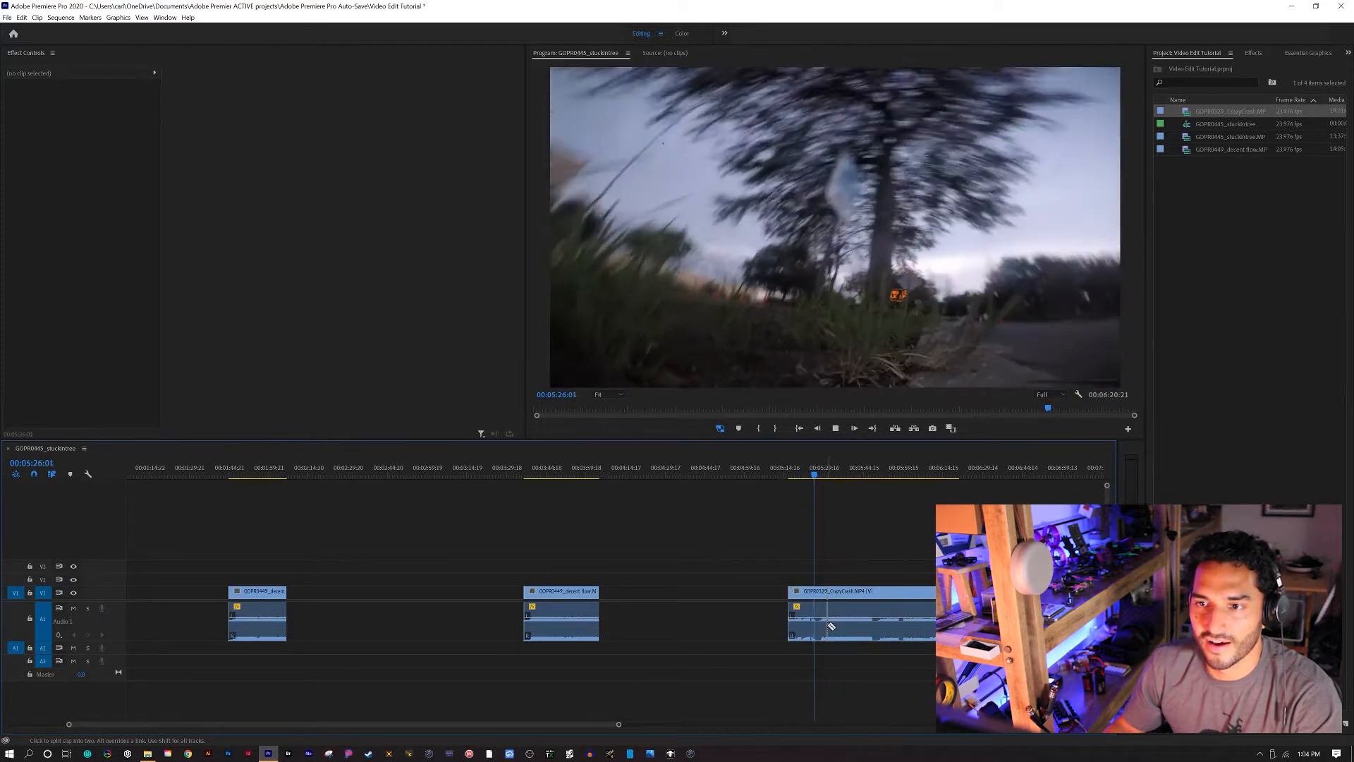
key("space")
Delete the short decent flow clip joined to the stuck-in-tree clip and move the next decent flow clip later to make room
scroll(372, 596, "up", 4)
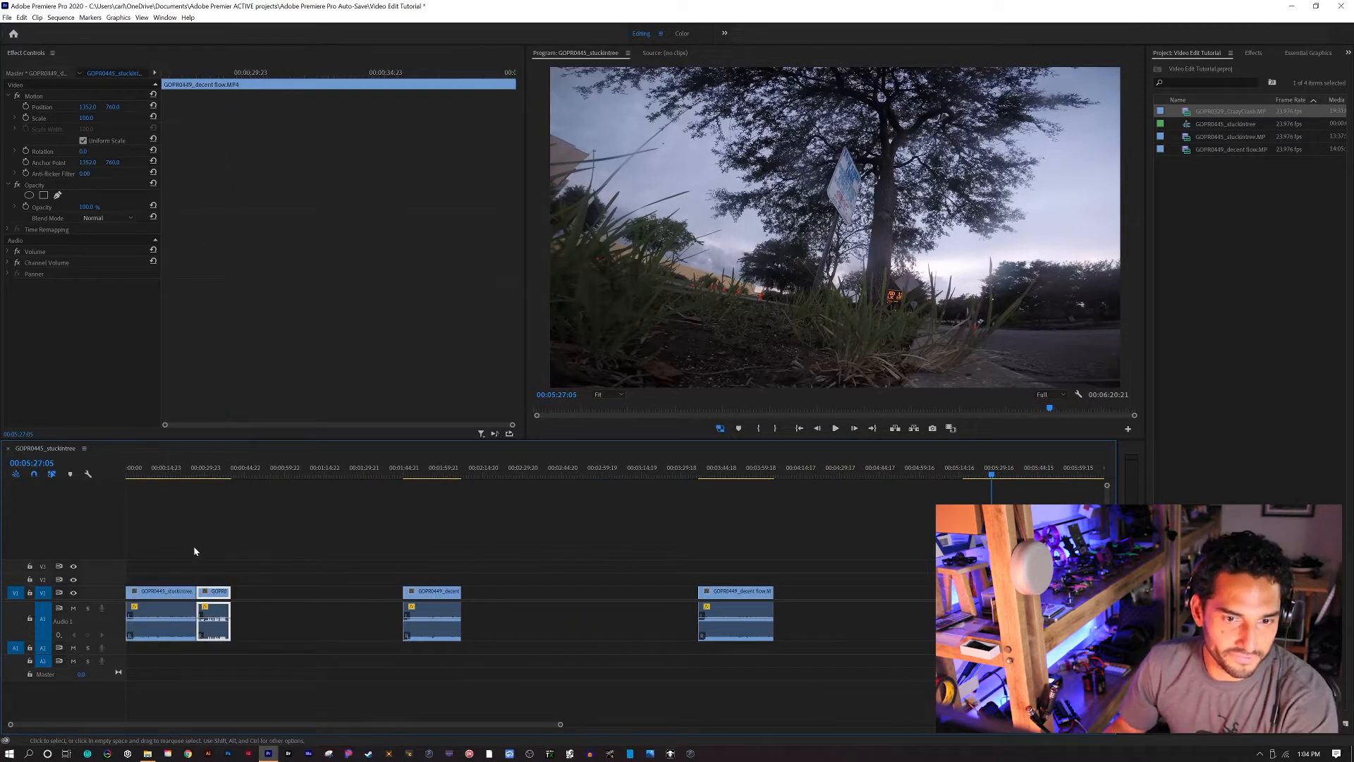
key("Delete")
left_click(181, 476)
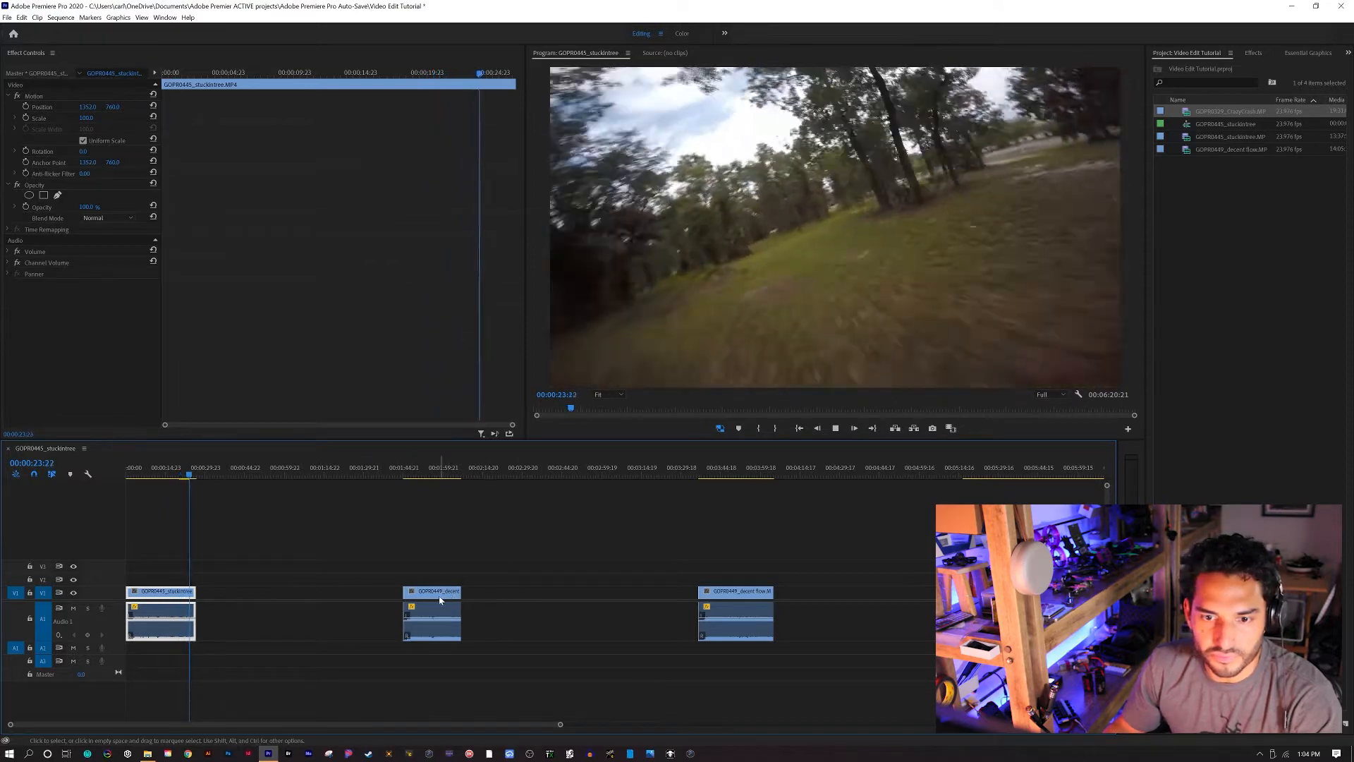
left_click_drag(442, 600, 599, 605)
Move the CrazyCrash clip directly behind the stuck-in-tree clip and ripple delete the gap between them
left_click_drag(990, 607, 234, 594)
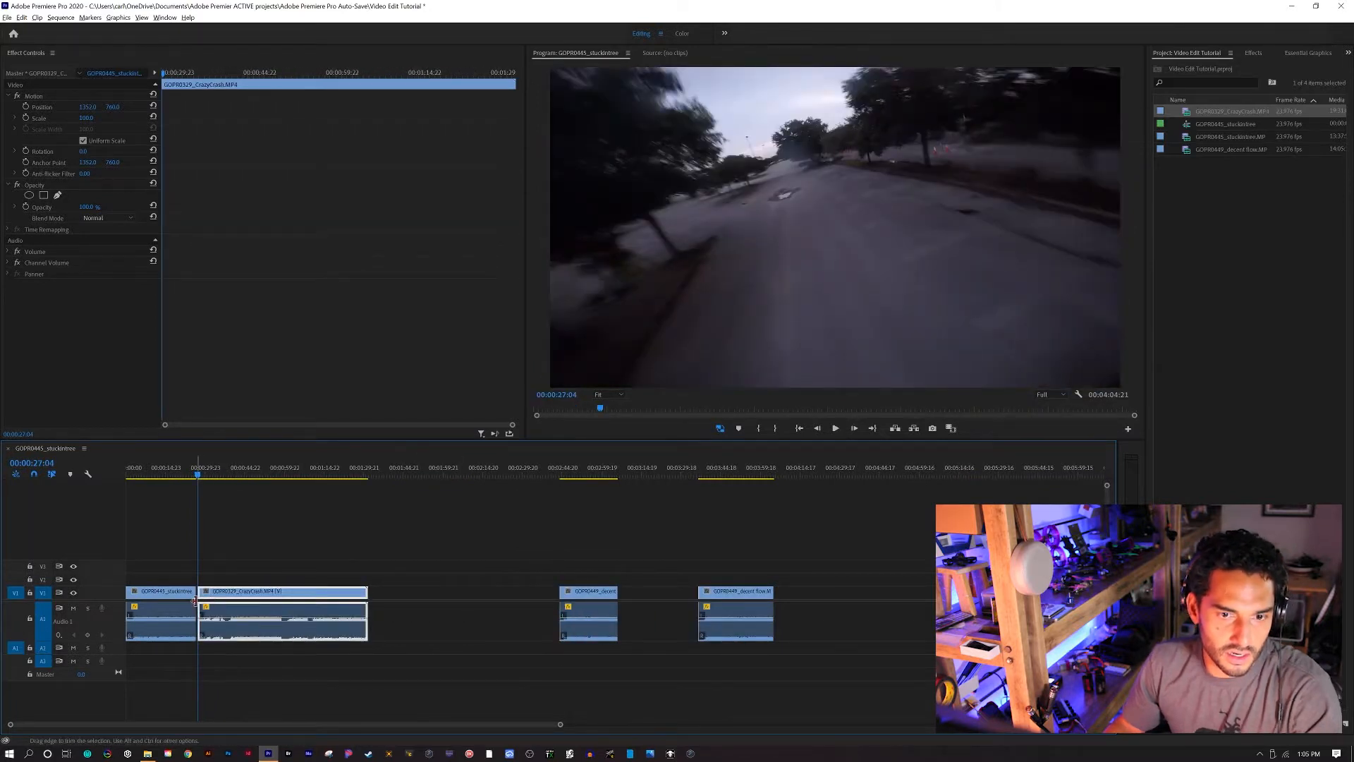
scroll(196, 601, "up", 6)
right_click(208, 592)
left_click(222, 597)
Play across the join, trim the CrazyCrash clip's start to 00:00:30:12 and close the resulting gap
left_click_drag(155, 465, 150, 467)
scroll(151, 467, "down", 2)
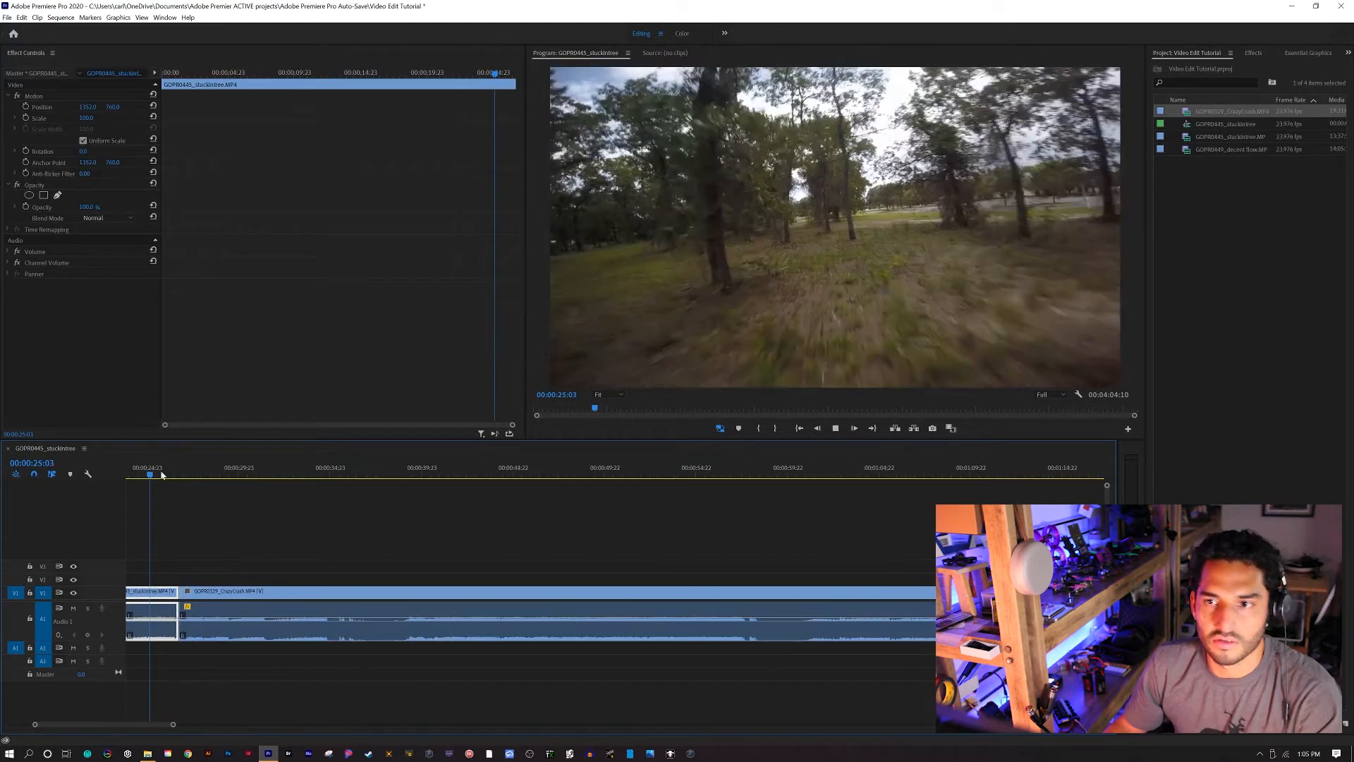
key("space")
scroll(467, 645, "down", 2)
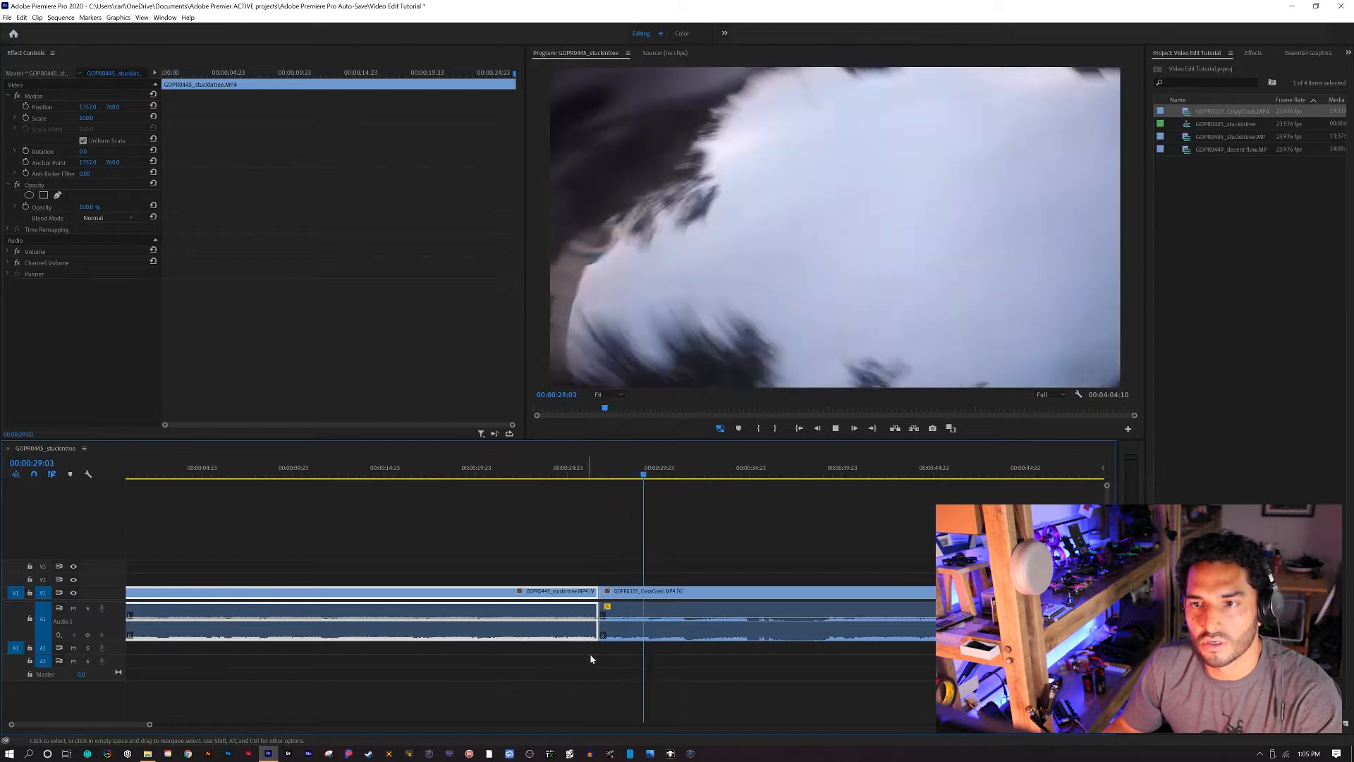
key("space")
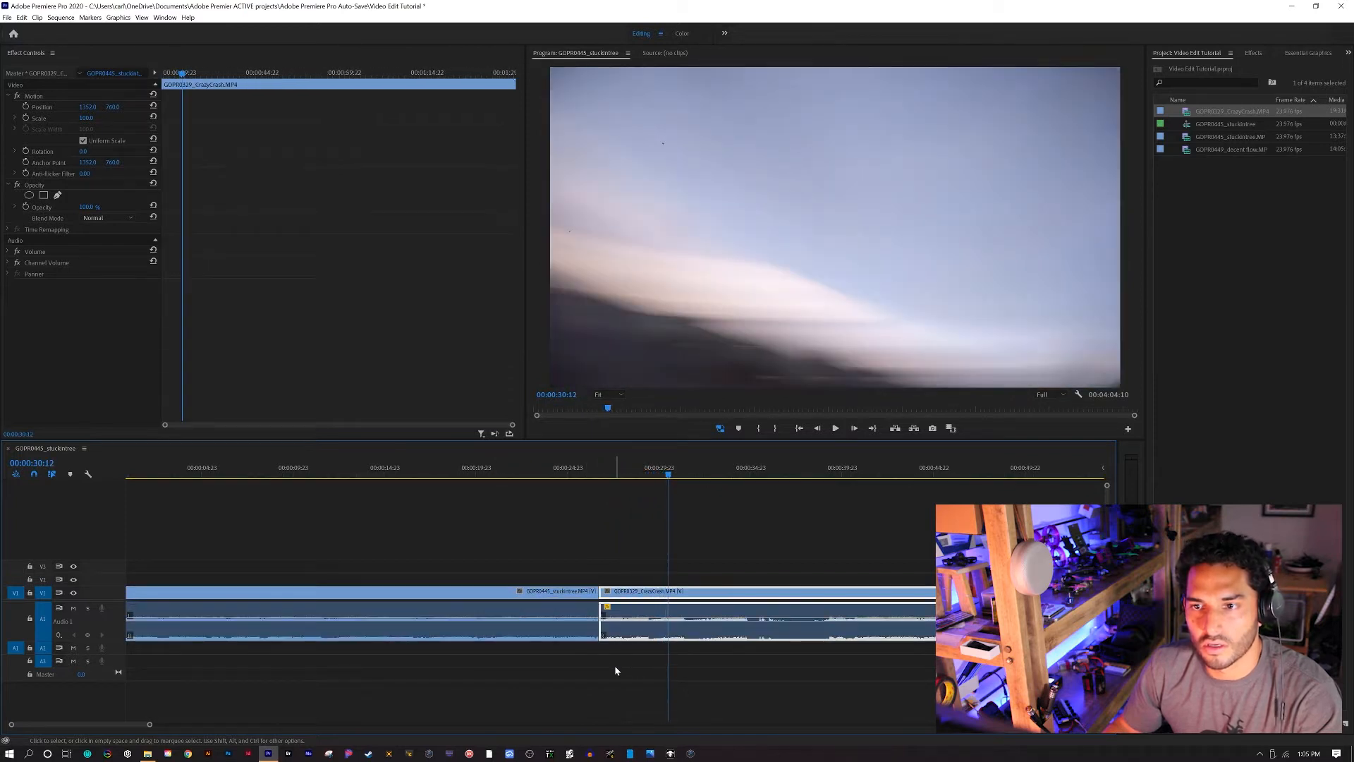
left_click_drag(632, 598, 668, 596)
left_click(622, 590)
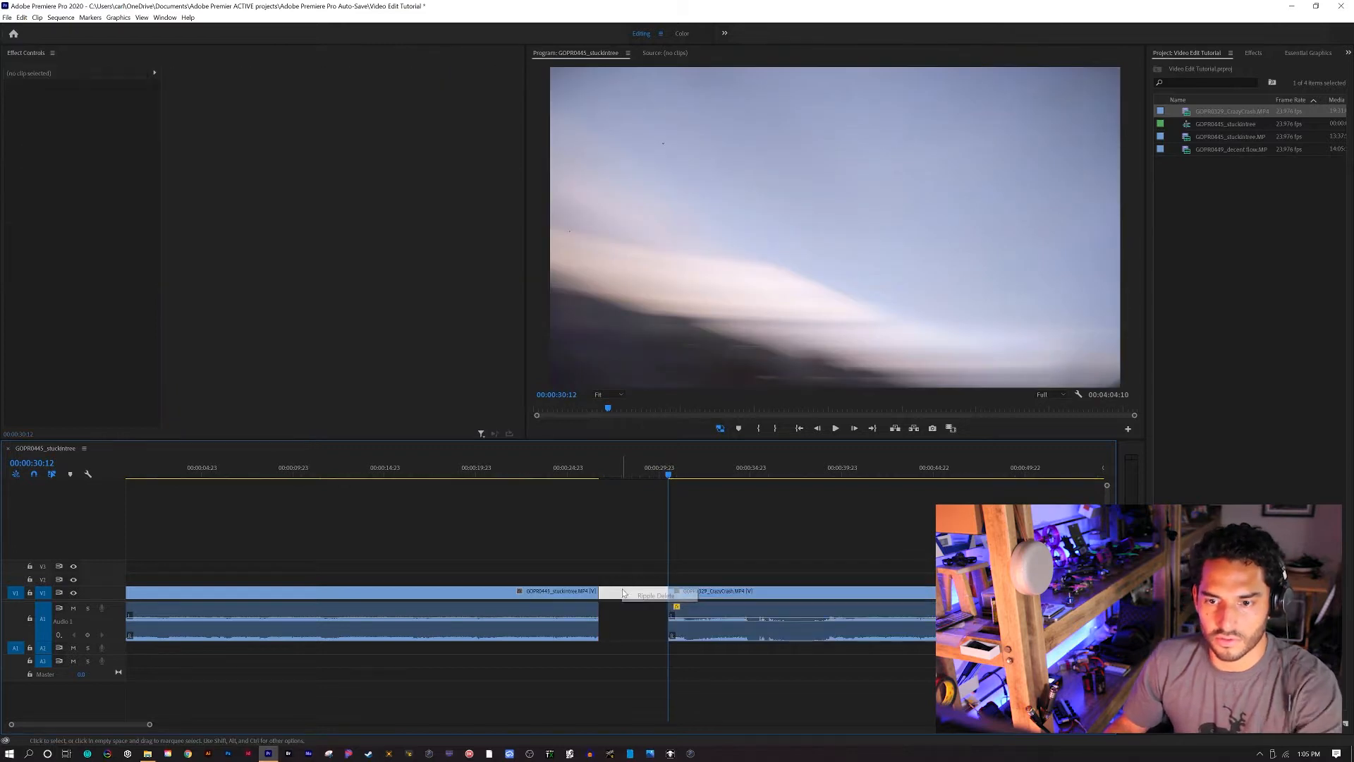
key("Delete")
Replay the join and trim the start of the CrazyCrash clip further toward the impact
left_click(530, 471)
key("space")
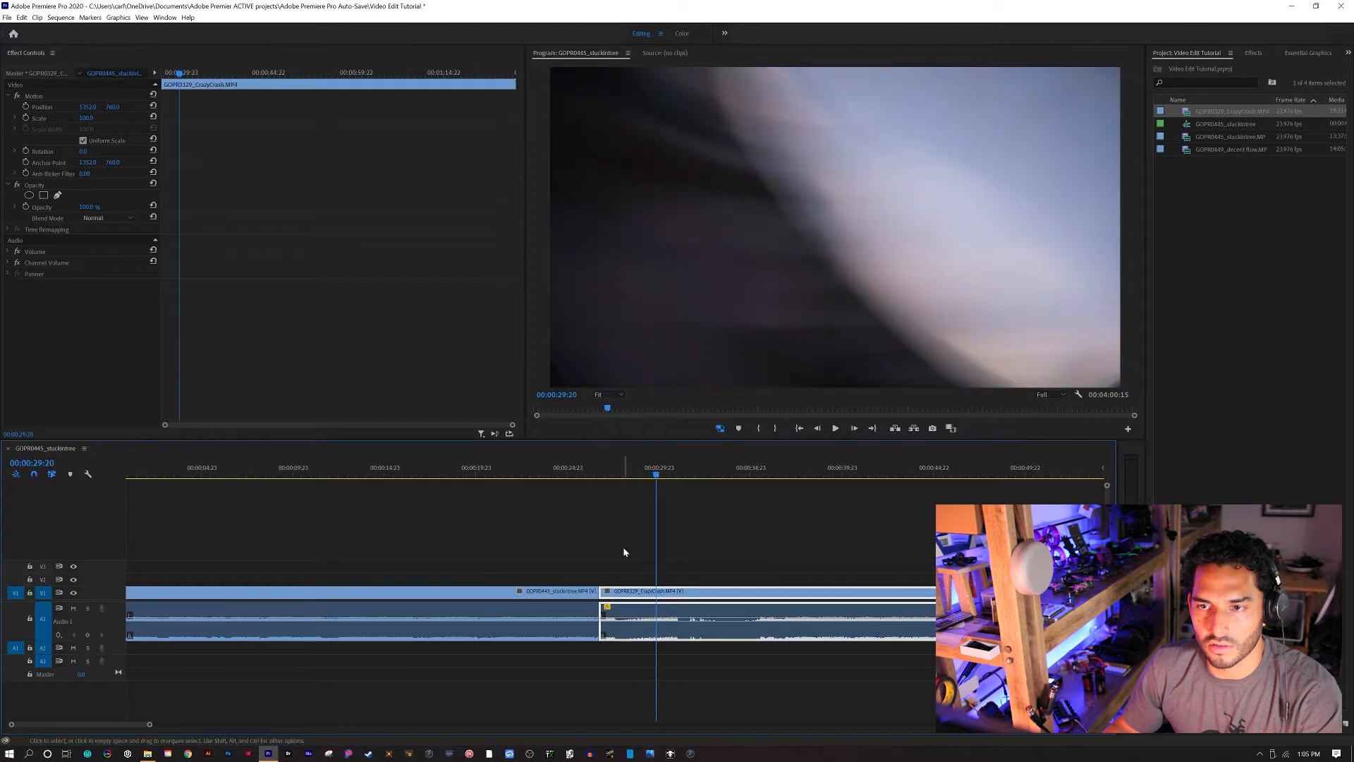
key("space")
key("space")
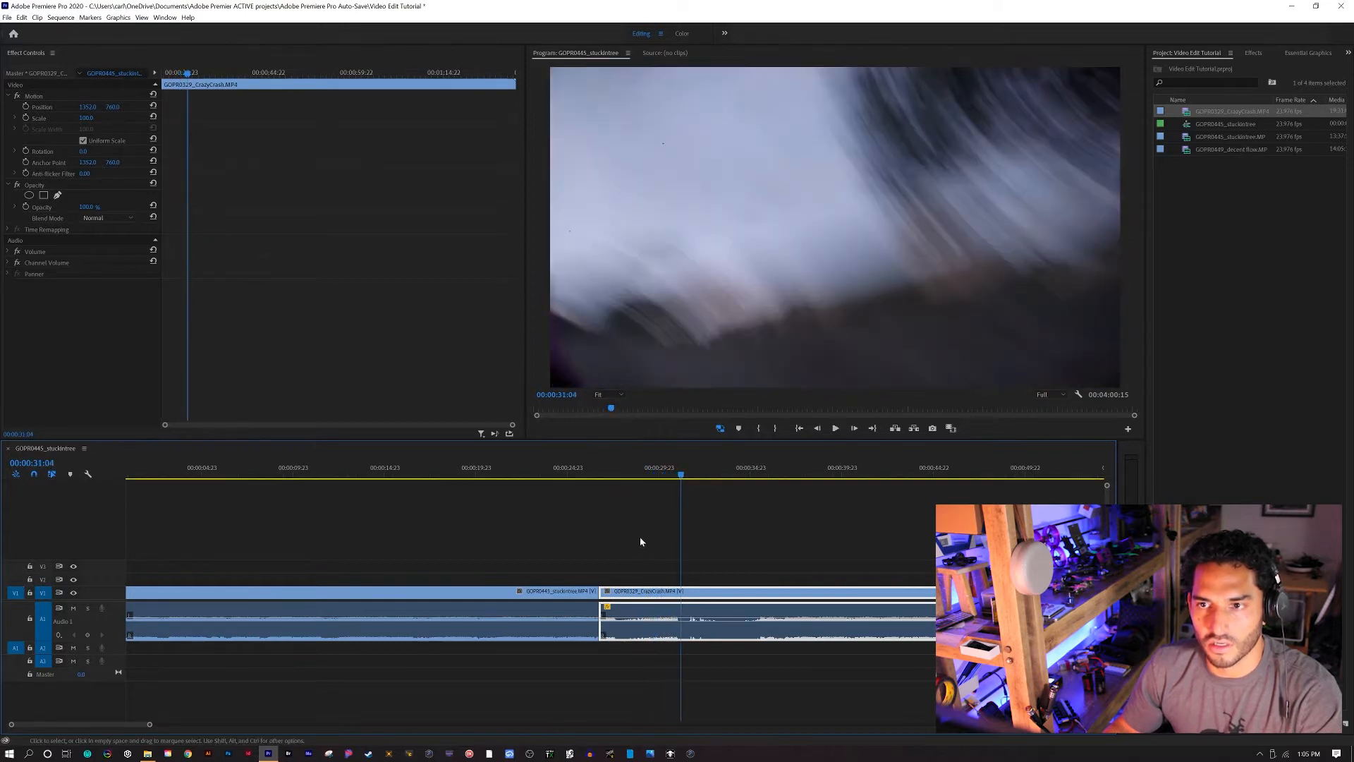
left_click_drag(601, 594, 652, 598)
Review the tightened cut, trim a few more frames off the CrazyCrash clip's start and ripple delete the gap
left_click(506, 475)
key("space")
left_click(566, 474)
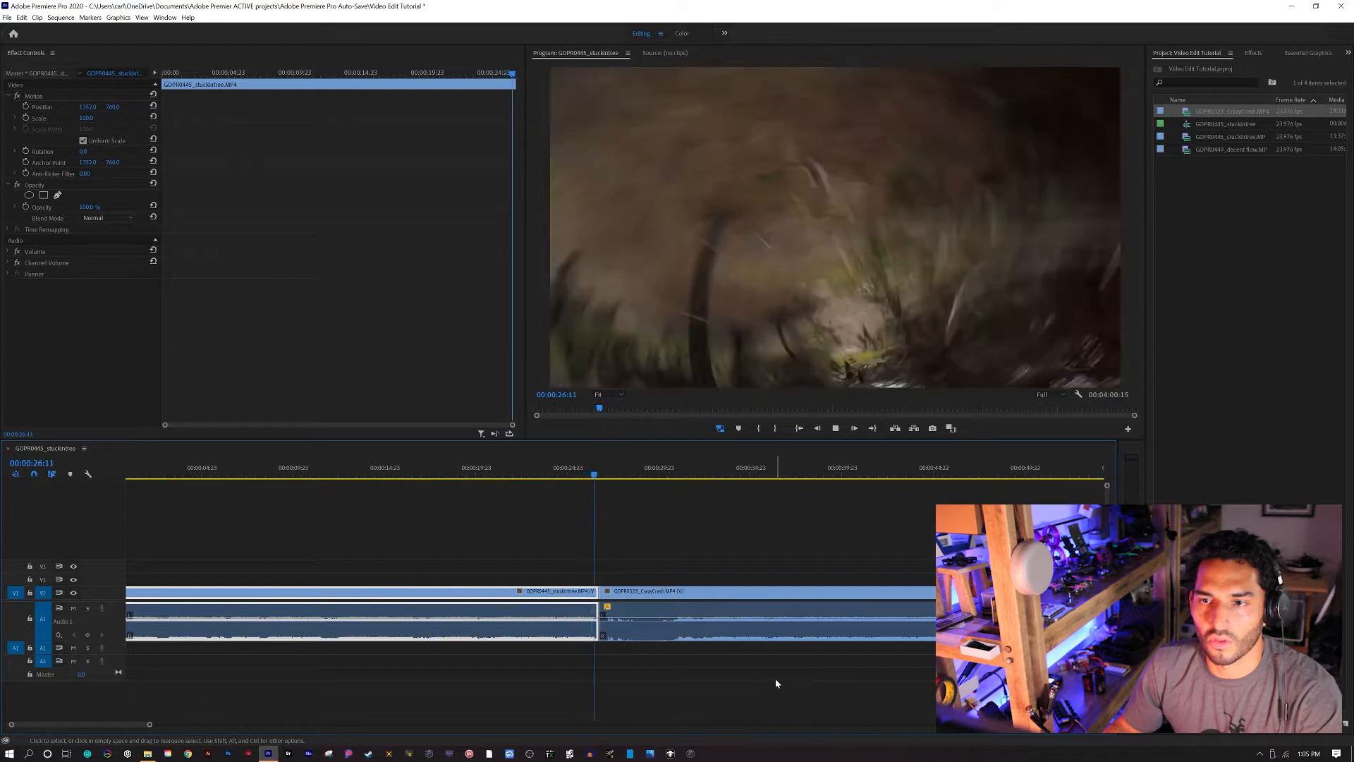
left_click(615, 618)
left_click(601, 591)
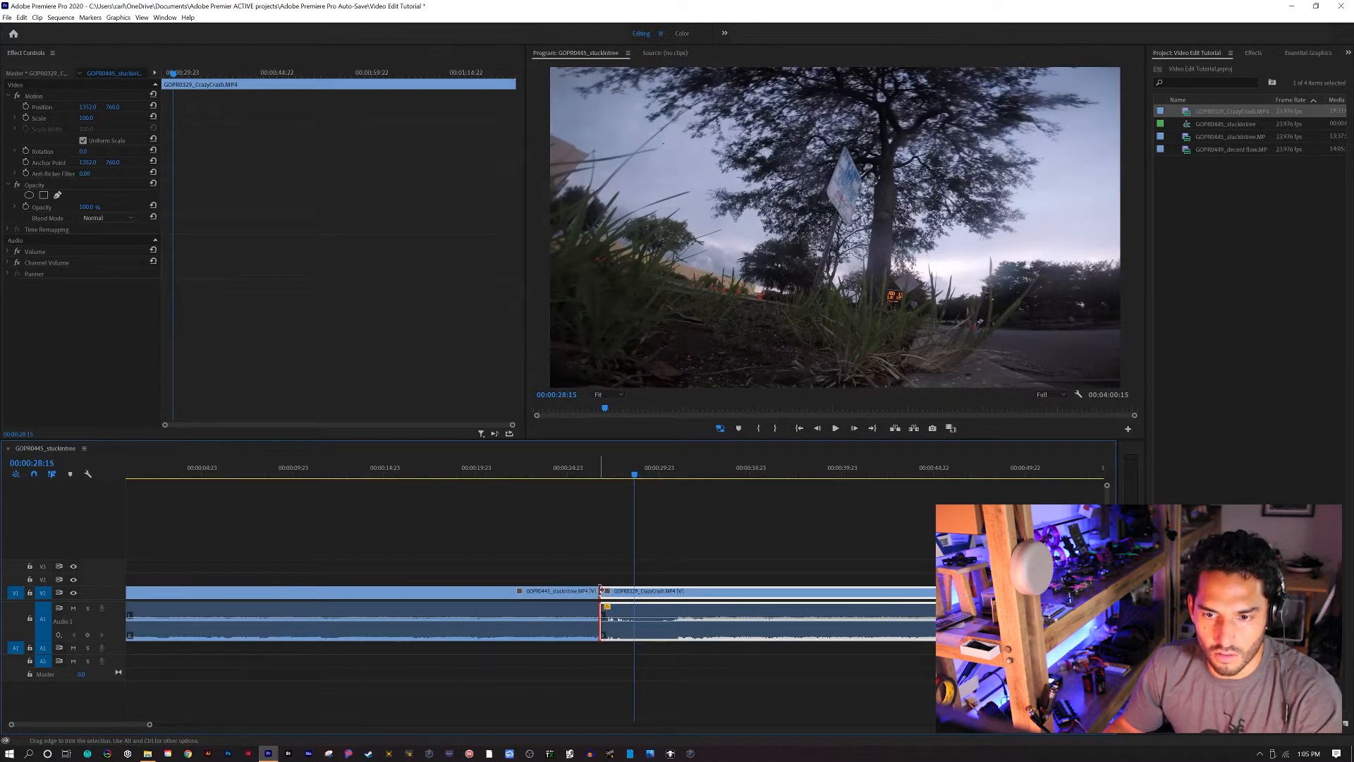
left_click_drag(603, 589, 604, 590)
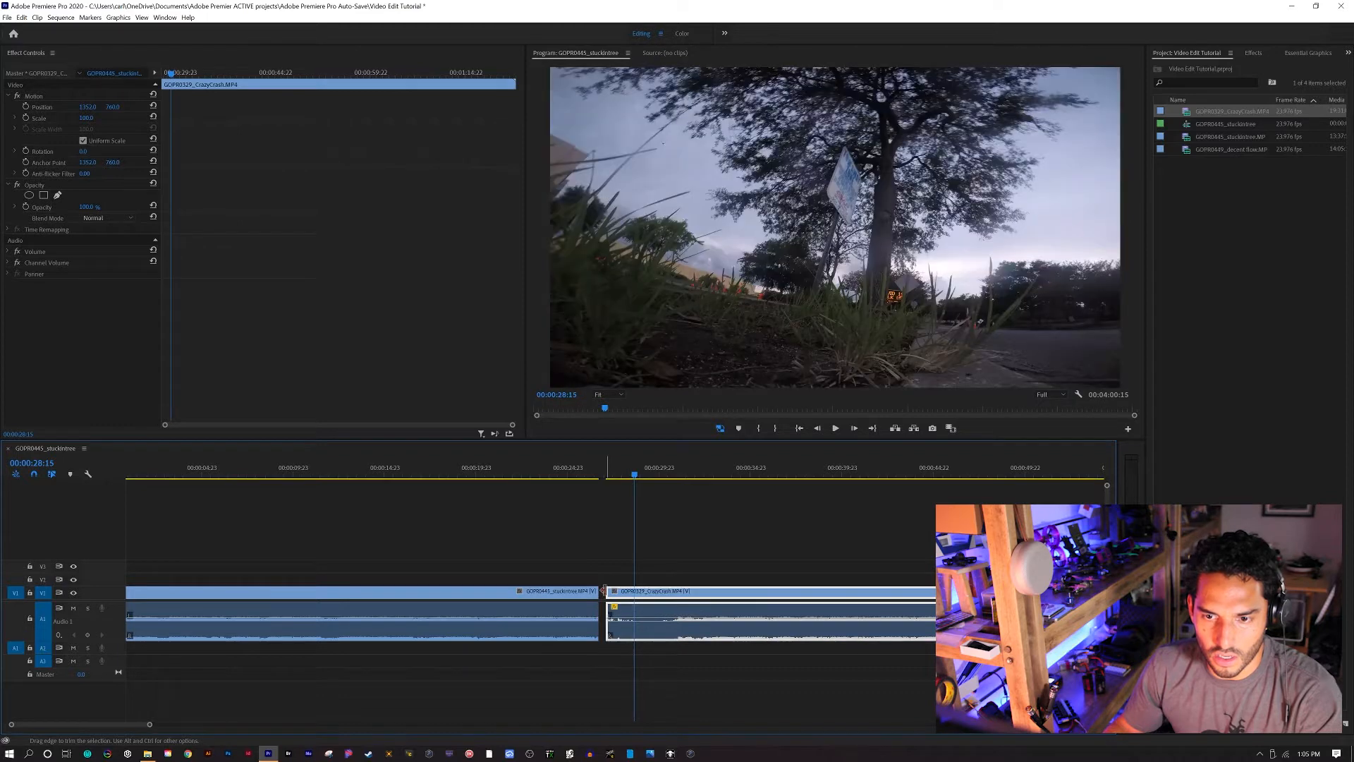
left_click(604, 596)
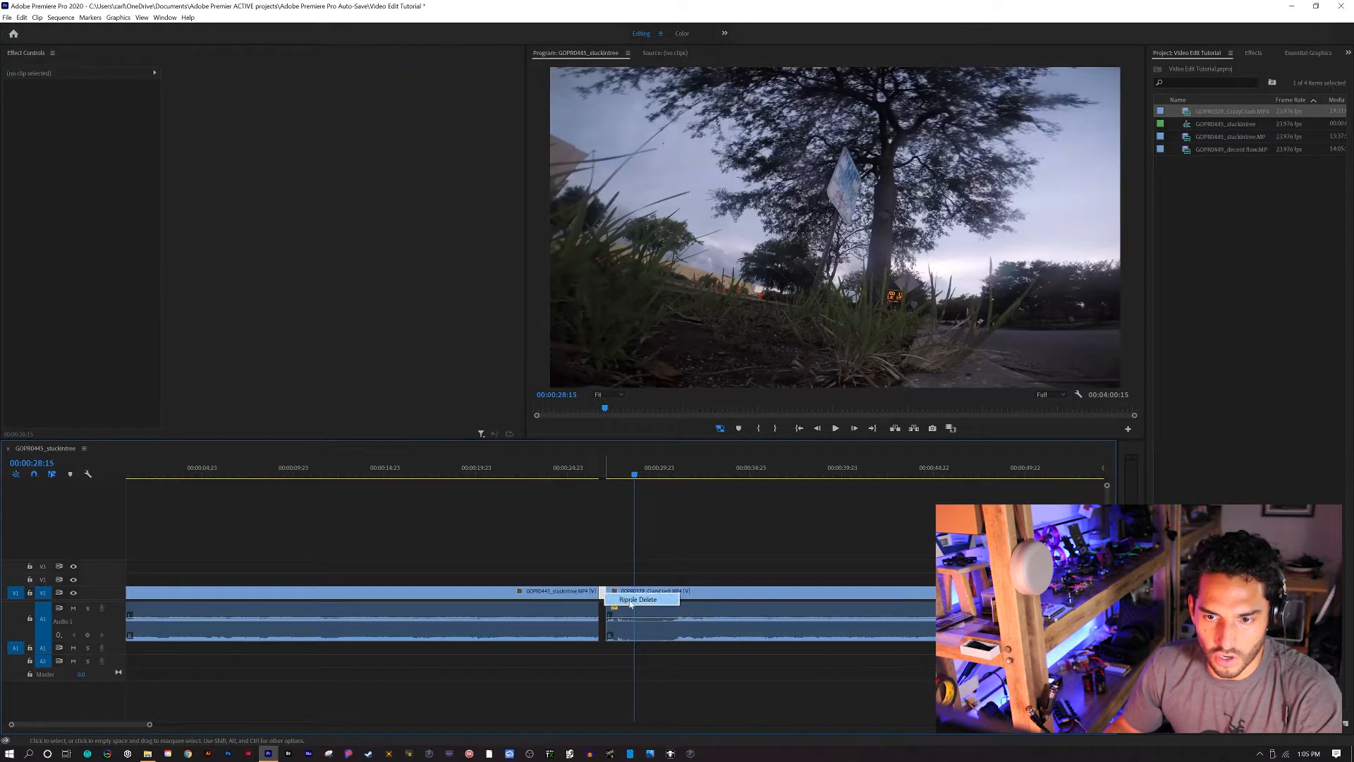
left_click(637, 599)
Replay the cut from the stuck-in-tree clip into the crash several times to judge its timing
left_click(559, 471)
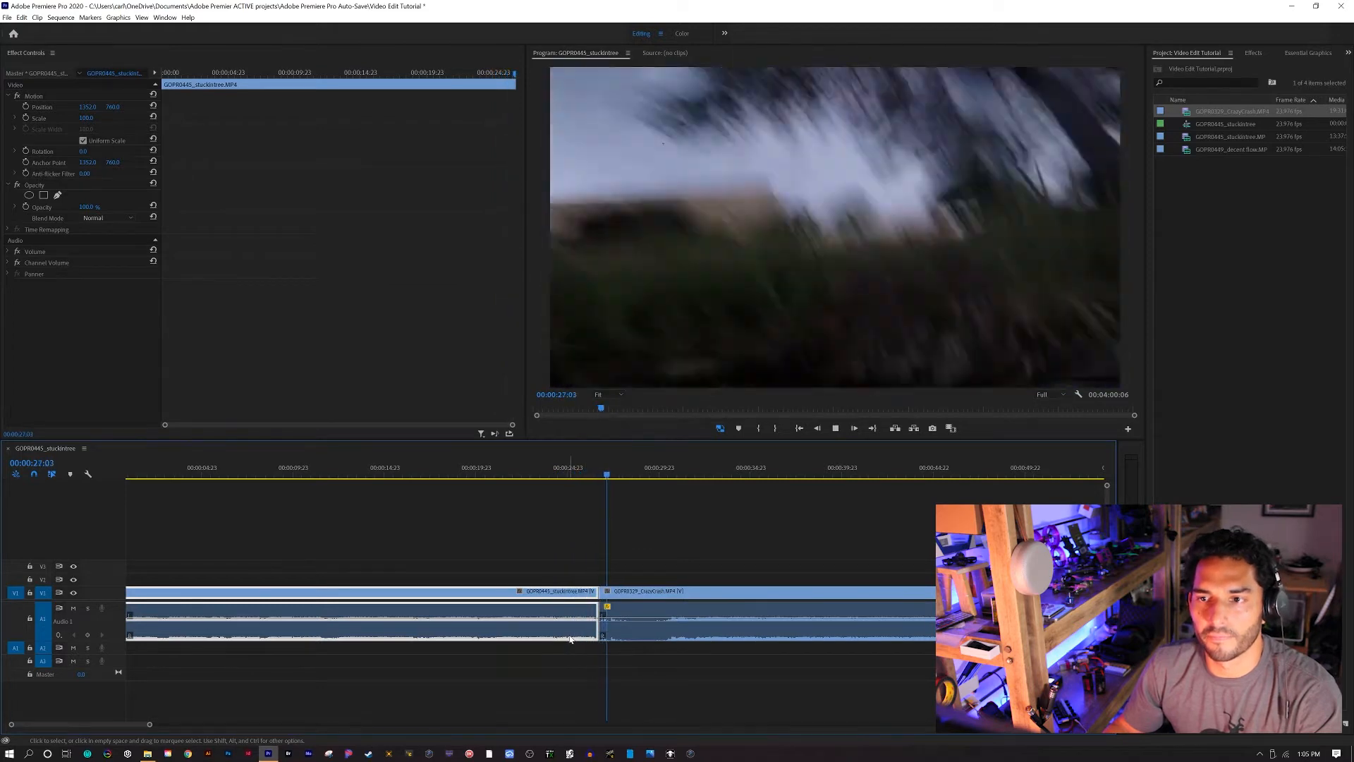
key("space")
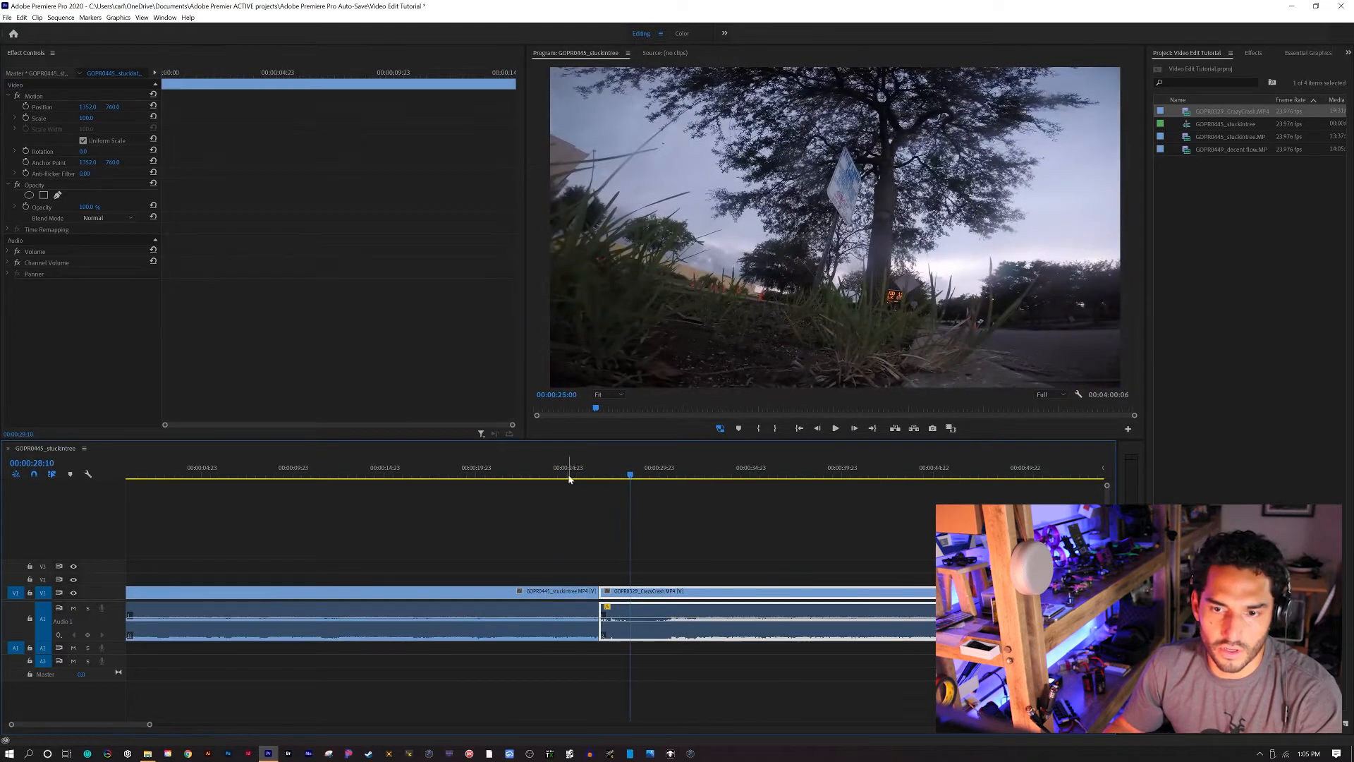
left_click(569, 479)
key("space")
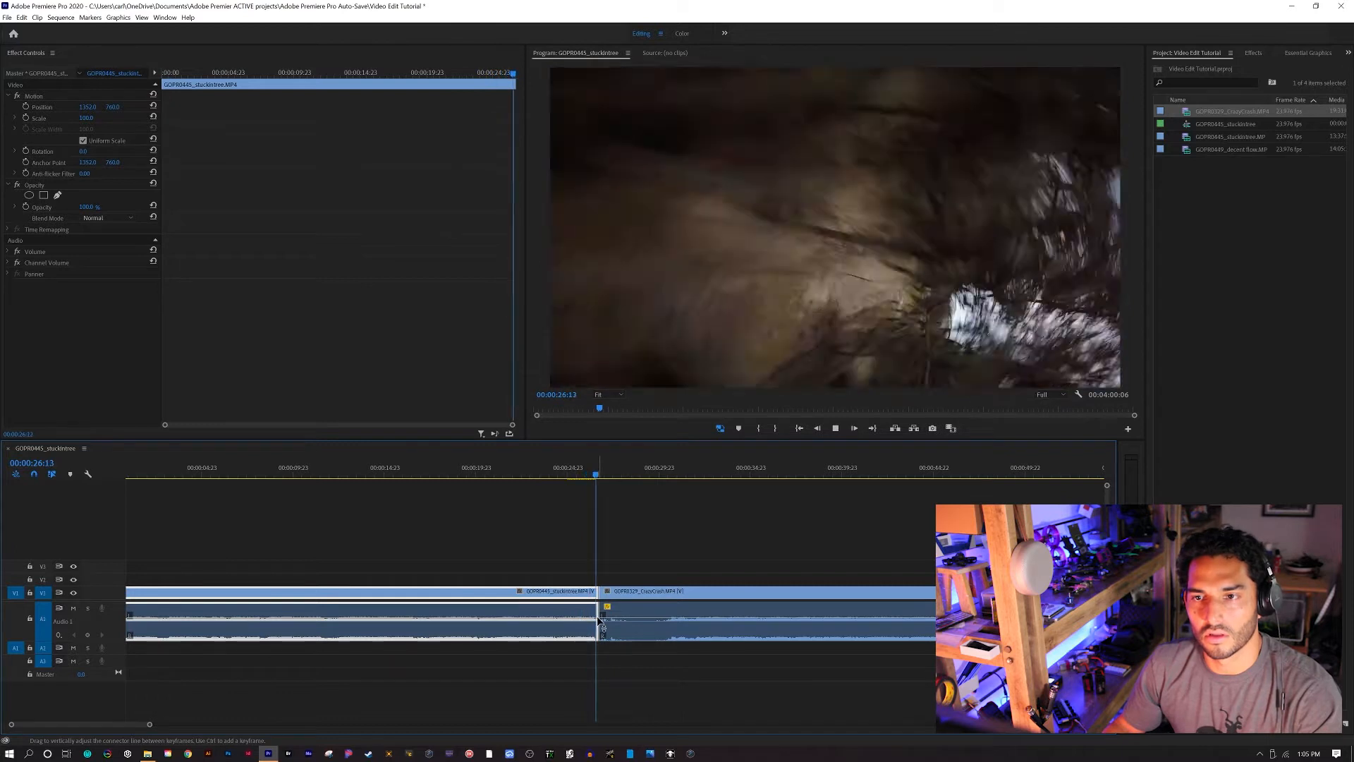
left_click(605, 621)
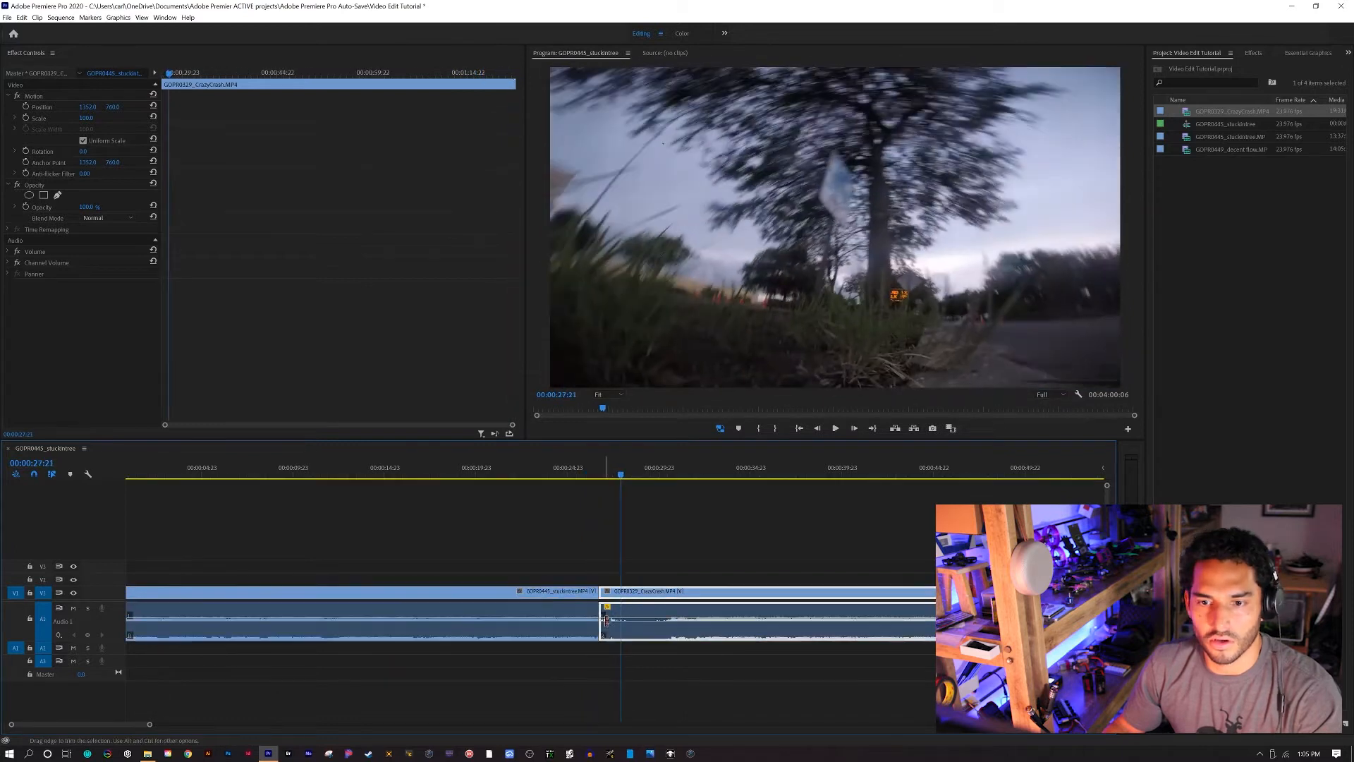
left_click(575, 474)
key("space")
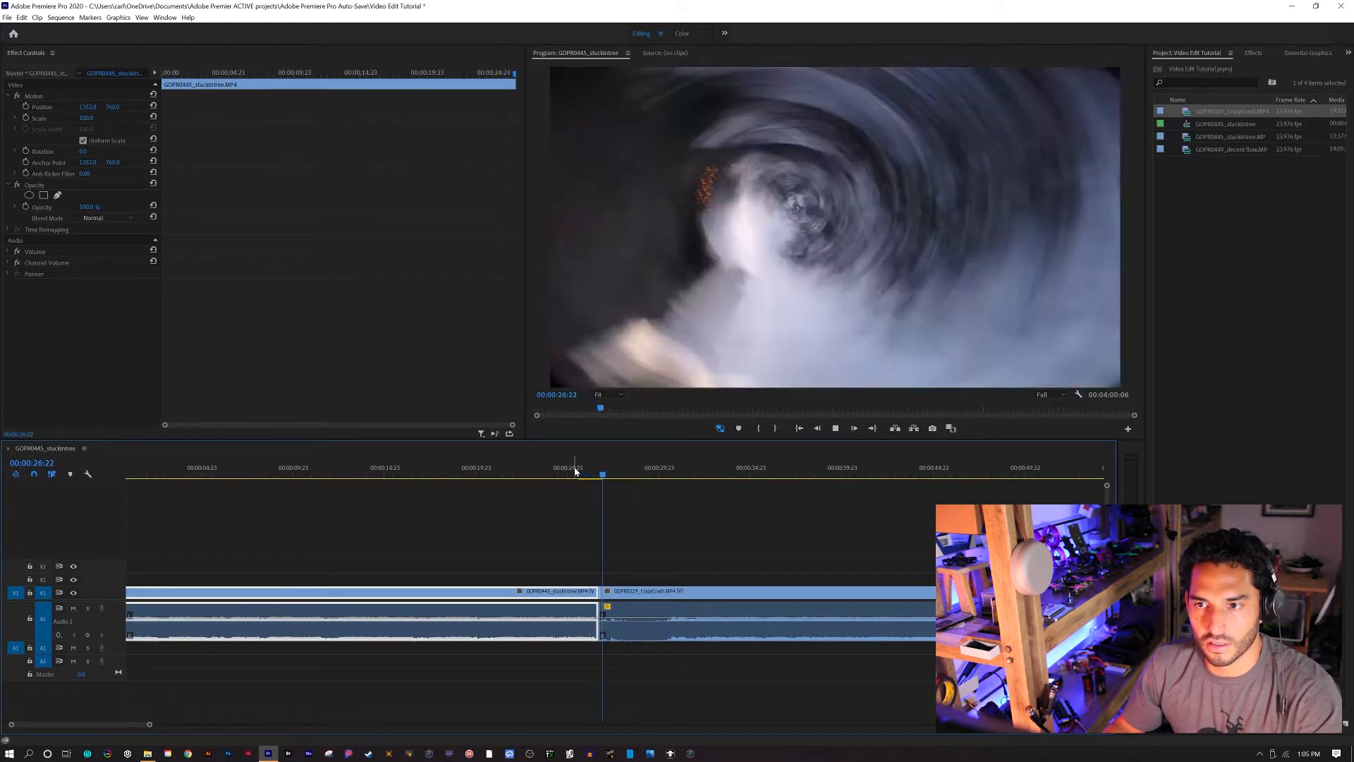
key("space")
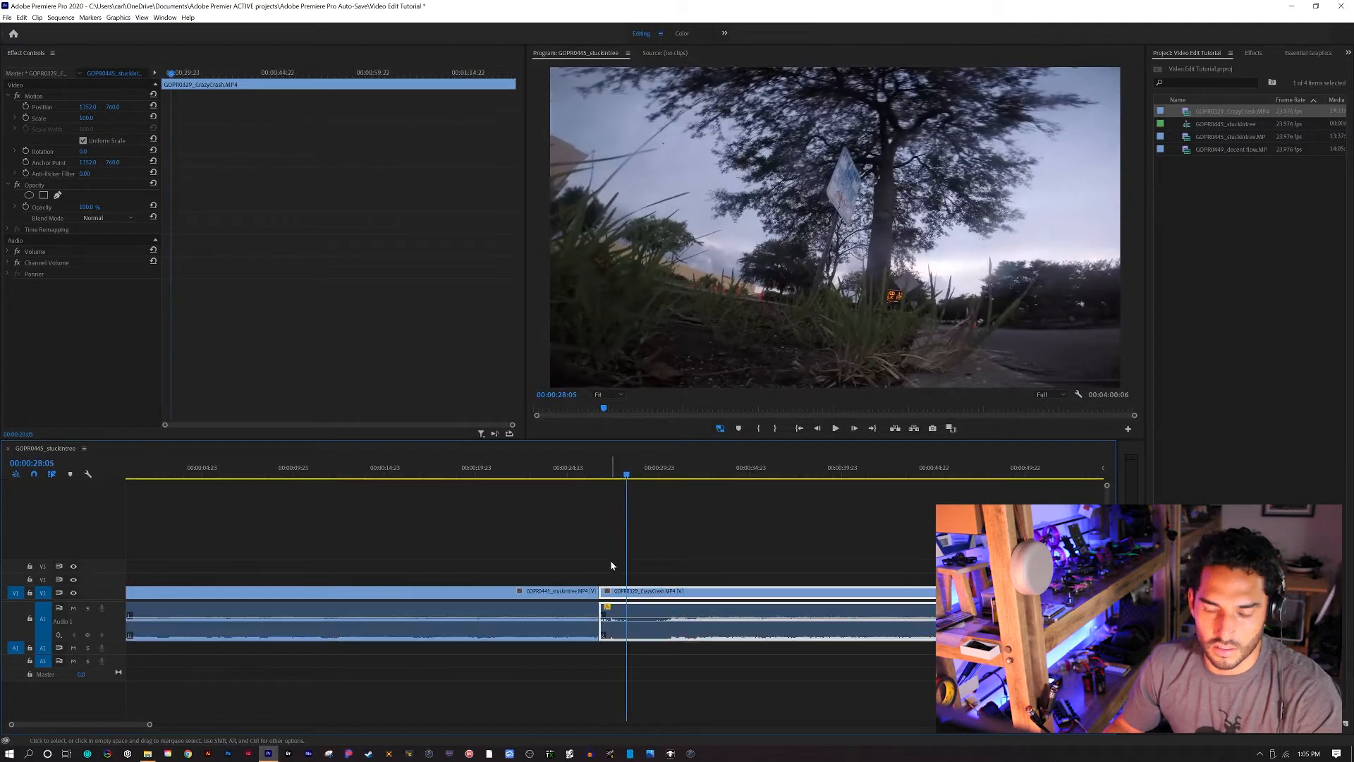
left_click(592, 471)
key("space")
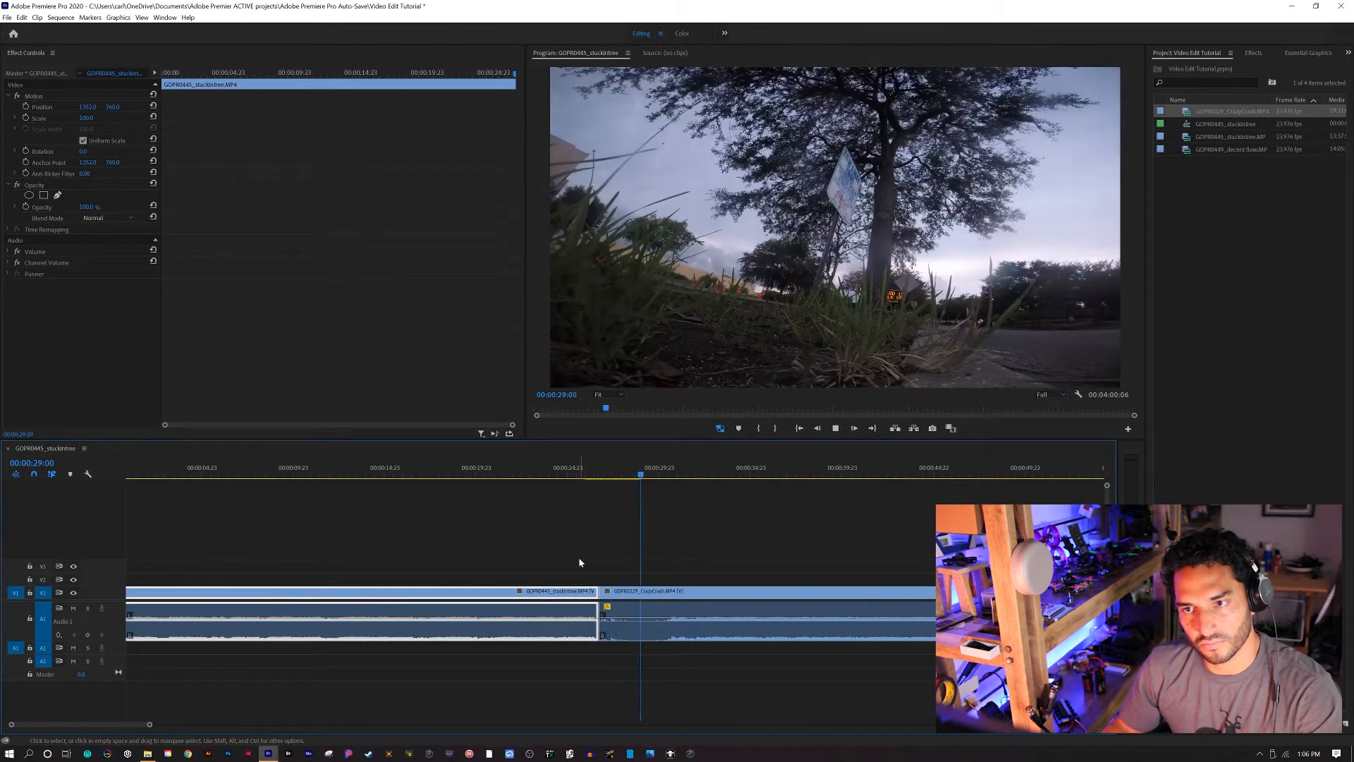
key("space")
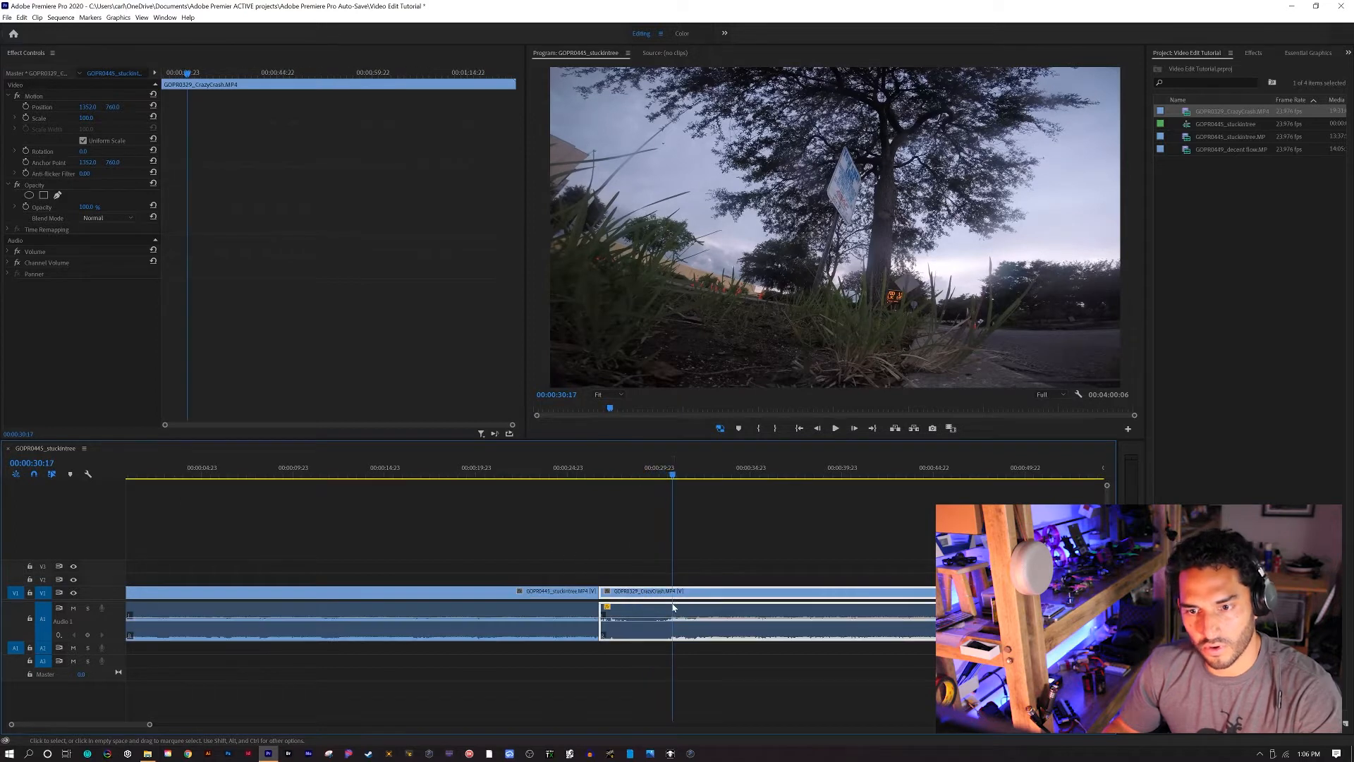
Apply the Transform effect to the CrazyCrash clip and mirror it horizontally by turning off Uniform Scale and setting Scale Width to -100
right_click(673, 597)
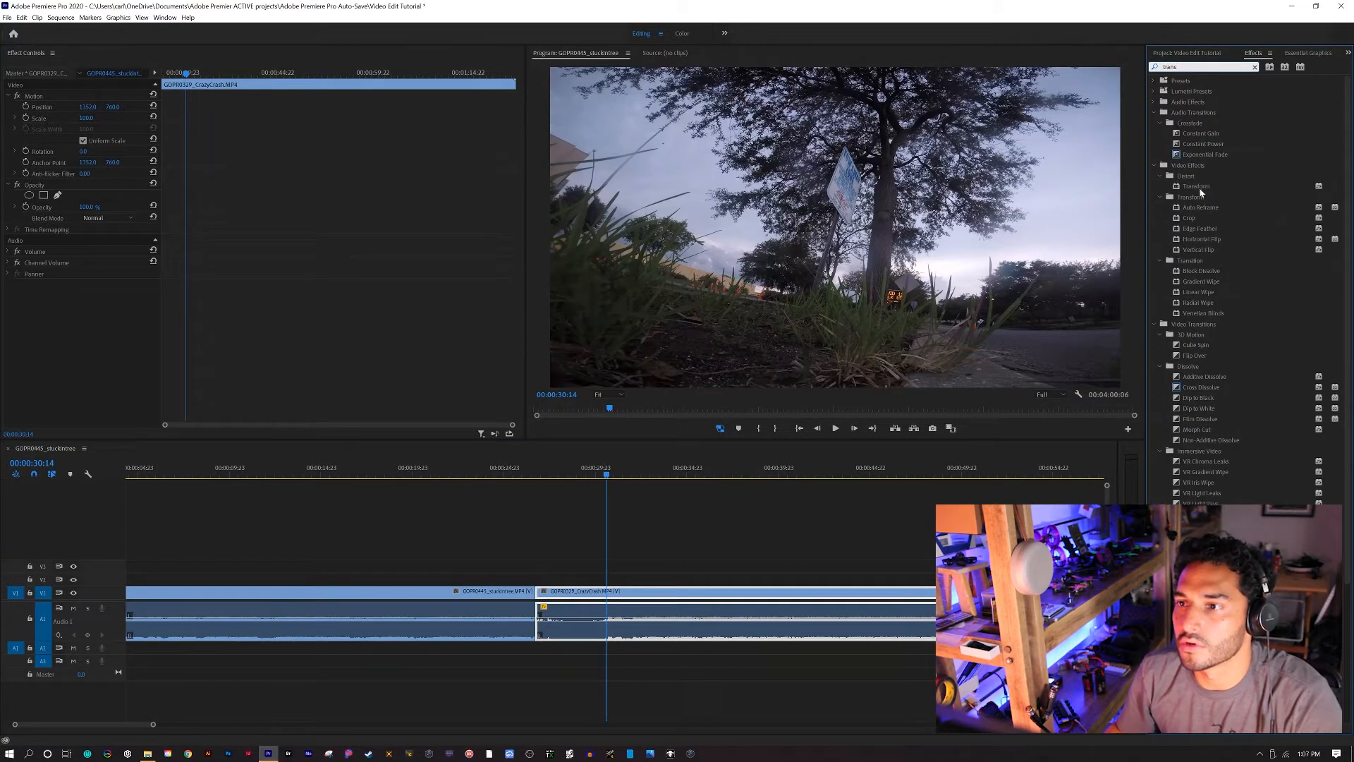
left_click_drag(1195, 188, 789, 390)
left_click_drag(617, 582, 617, 587)
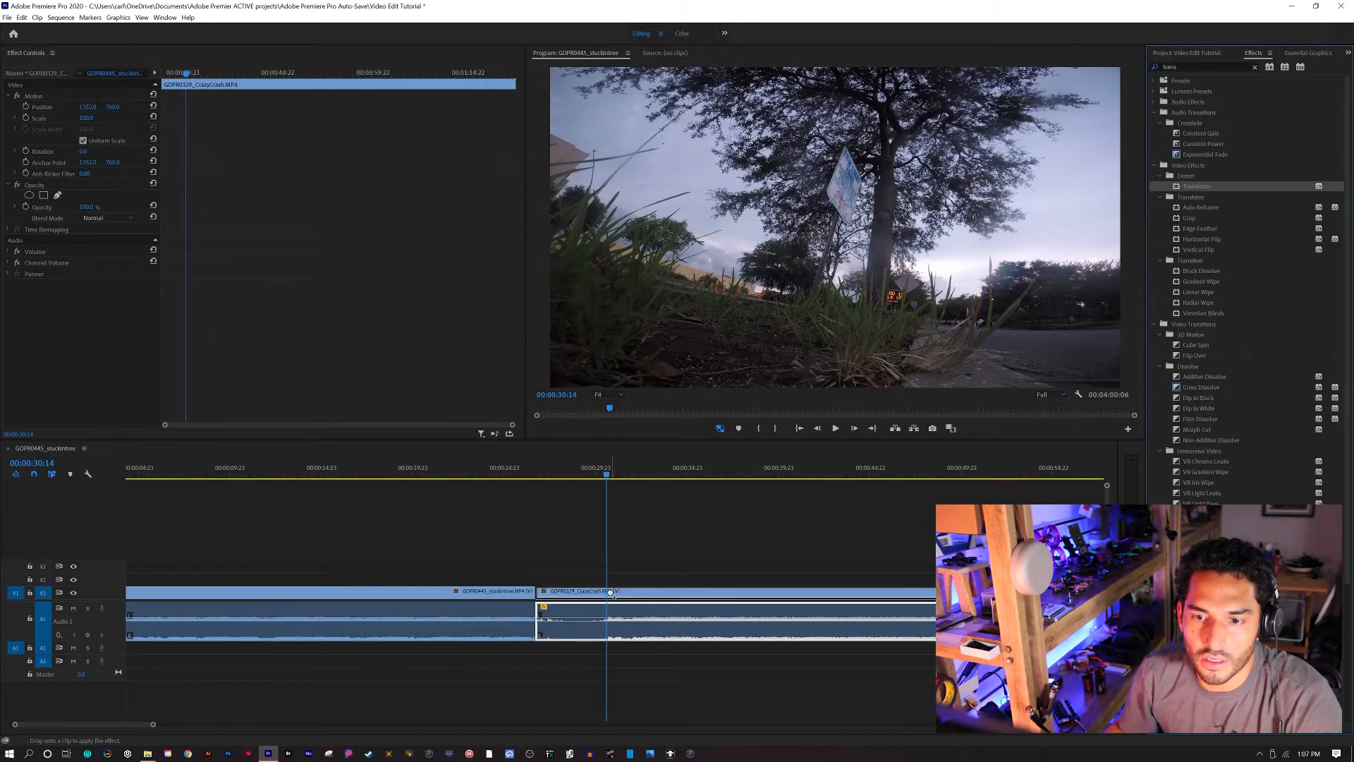
left_click(15, 296)
left_click(17, 296)
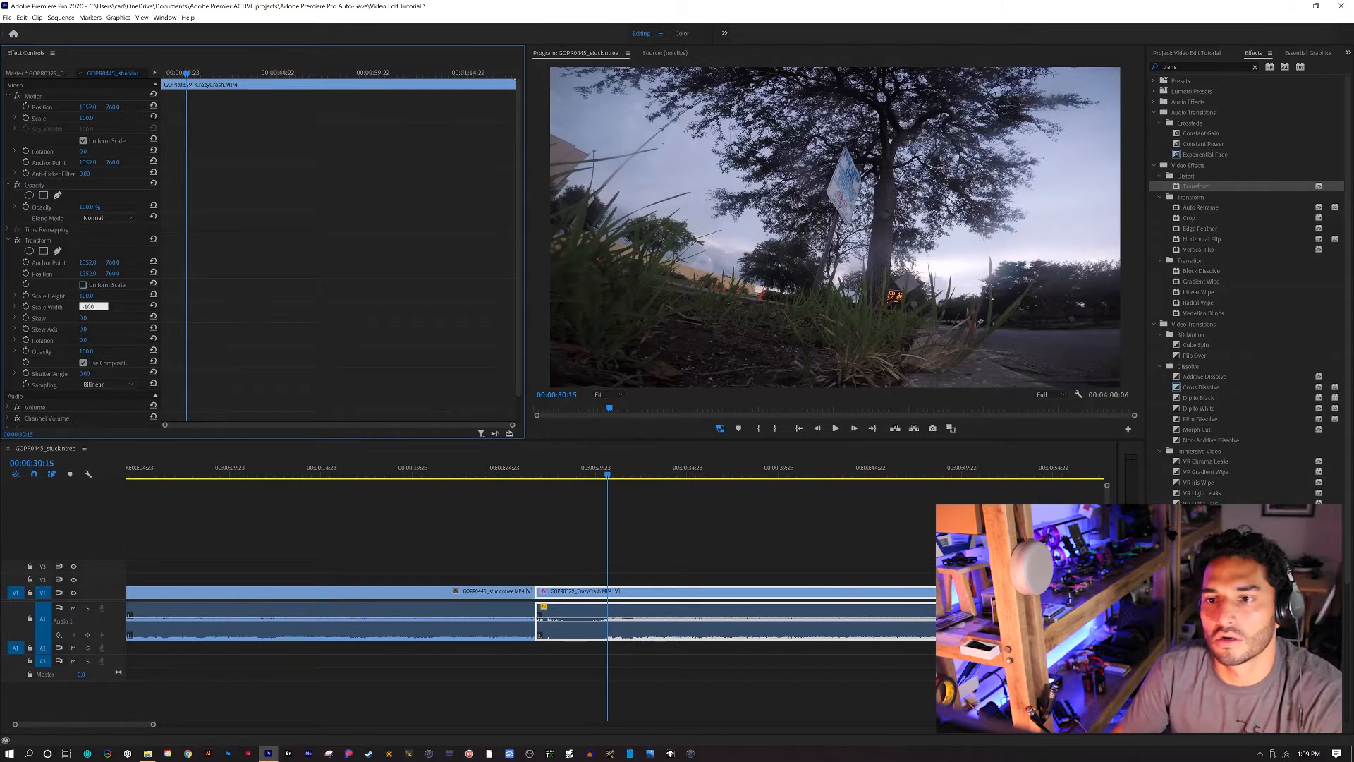
key("Return")
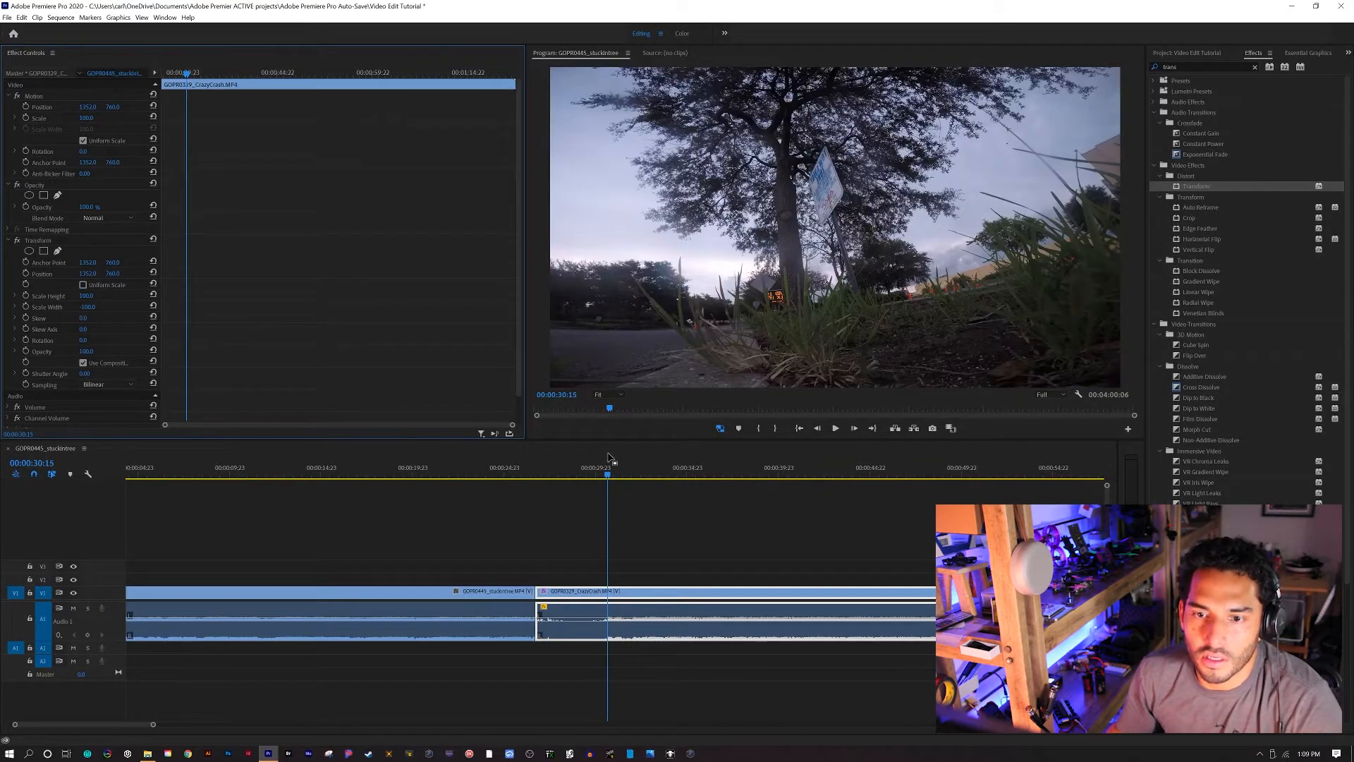
Replay the join between the stuck-in-tree clip and the mirrored CrazyCrash clip to judge the rotation match
left_click(522, 479)
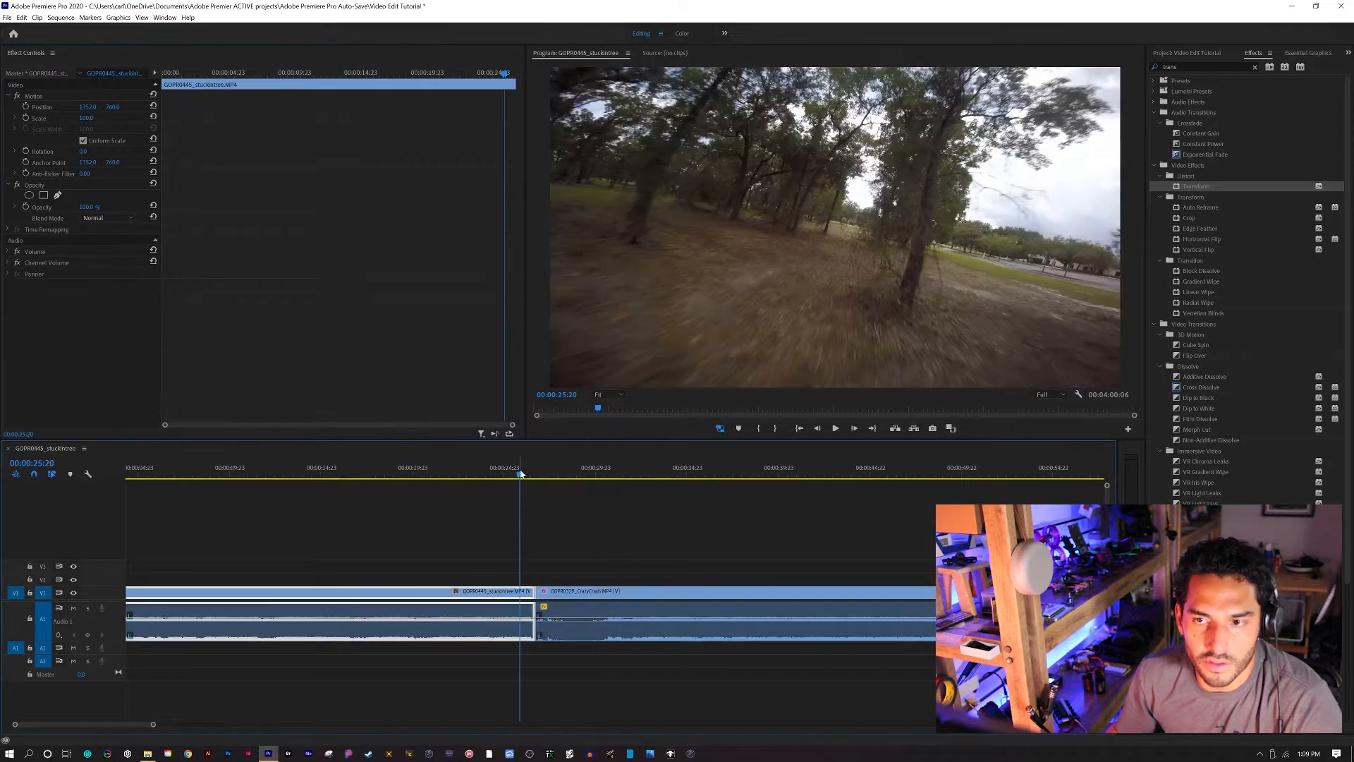
key("space")
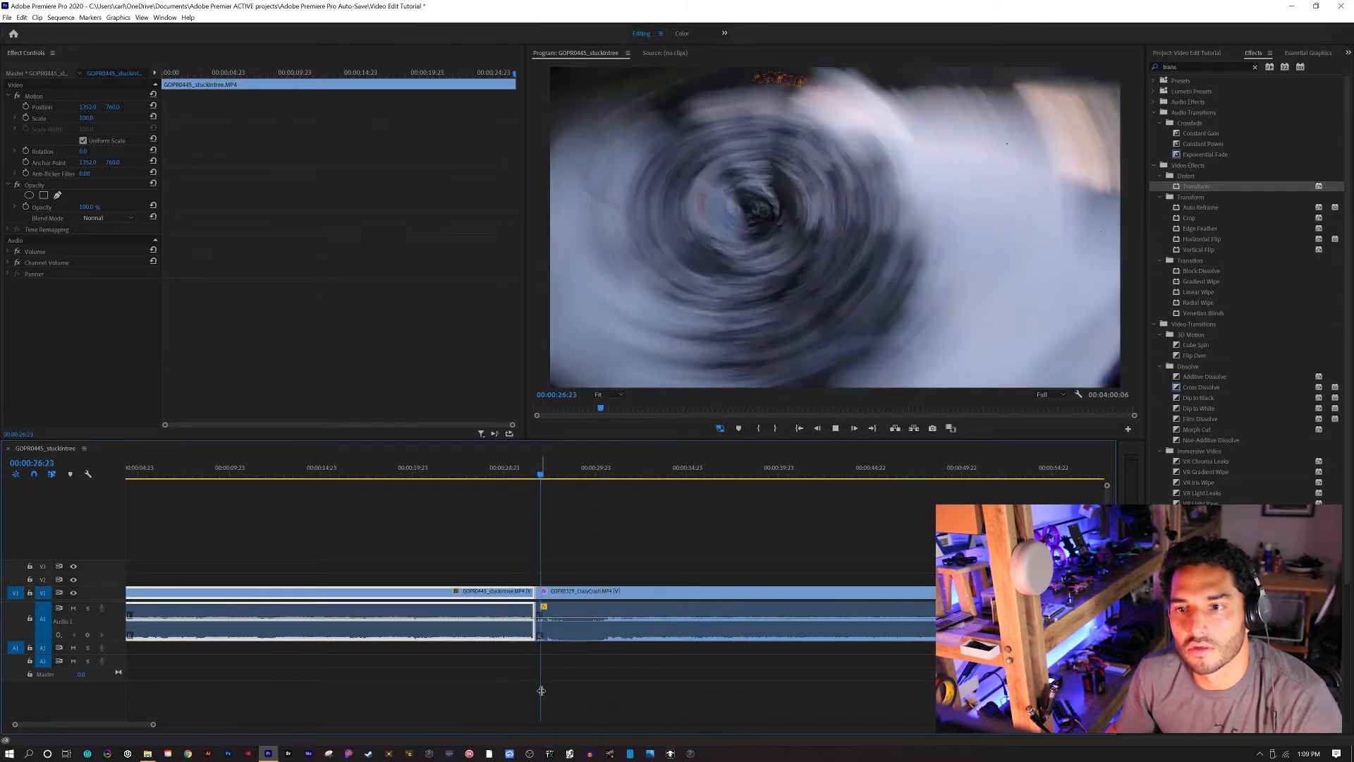
key("space")
left_click(505, 475)
key("space")
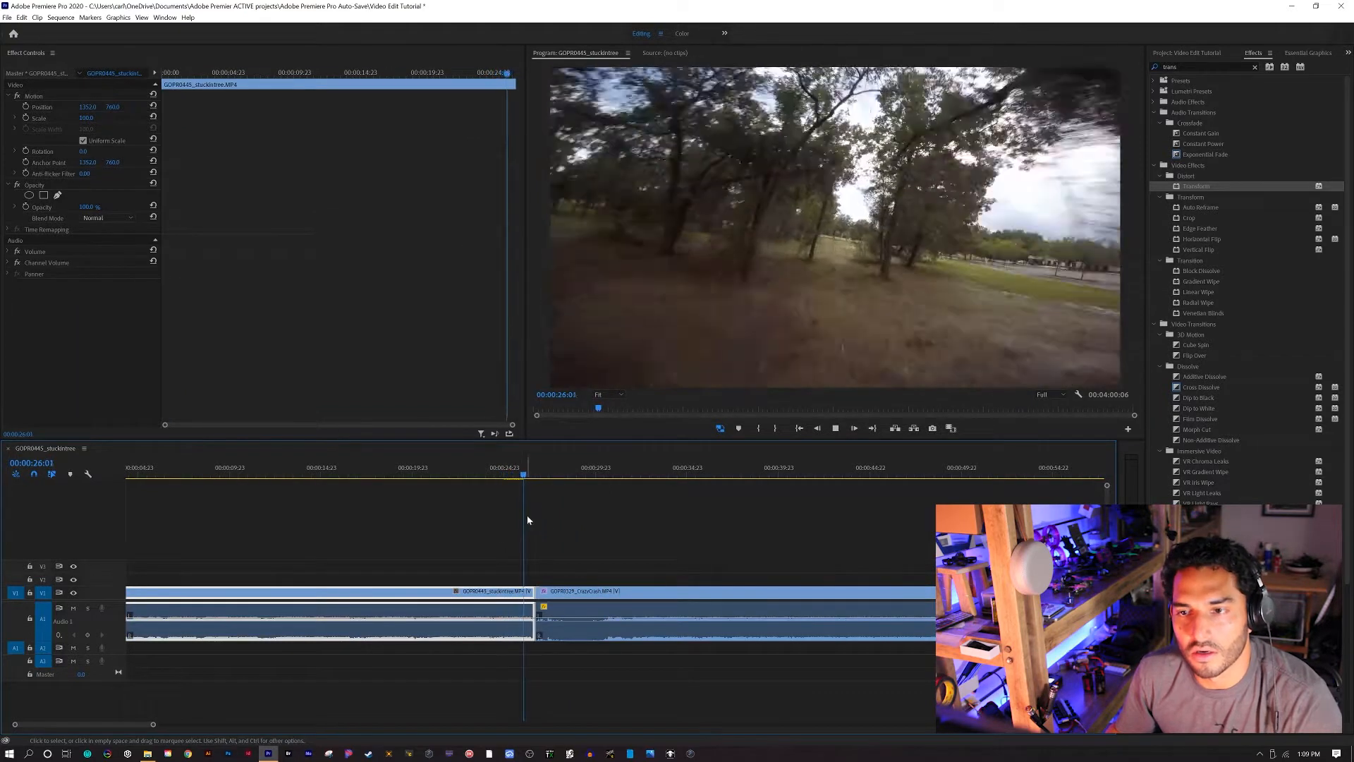
key("space")
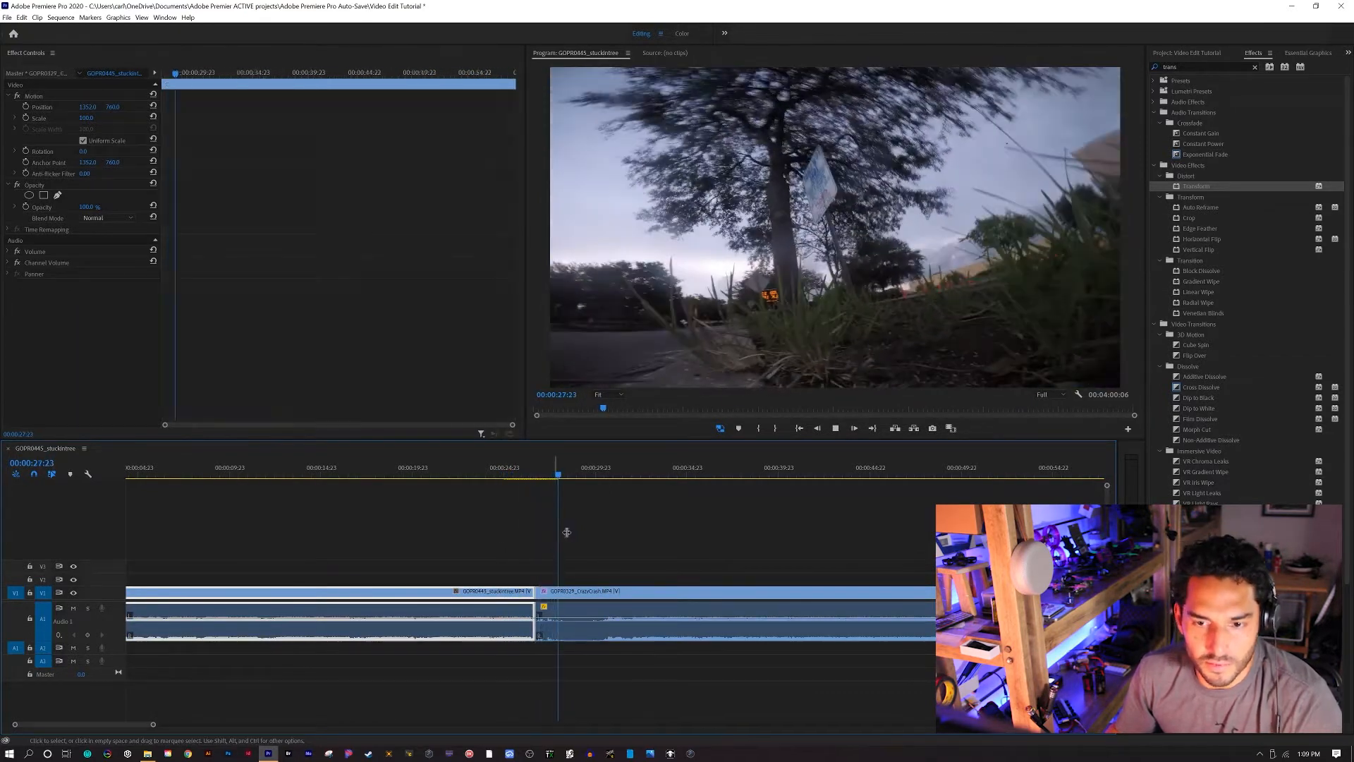
Trim a few frames off the CrazyCrash clip's start, close the gap and replay the join
scroll(527, 601, "up", 2)
left_click_drag(546, 592, 552, 595)
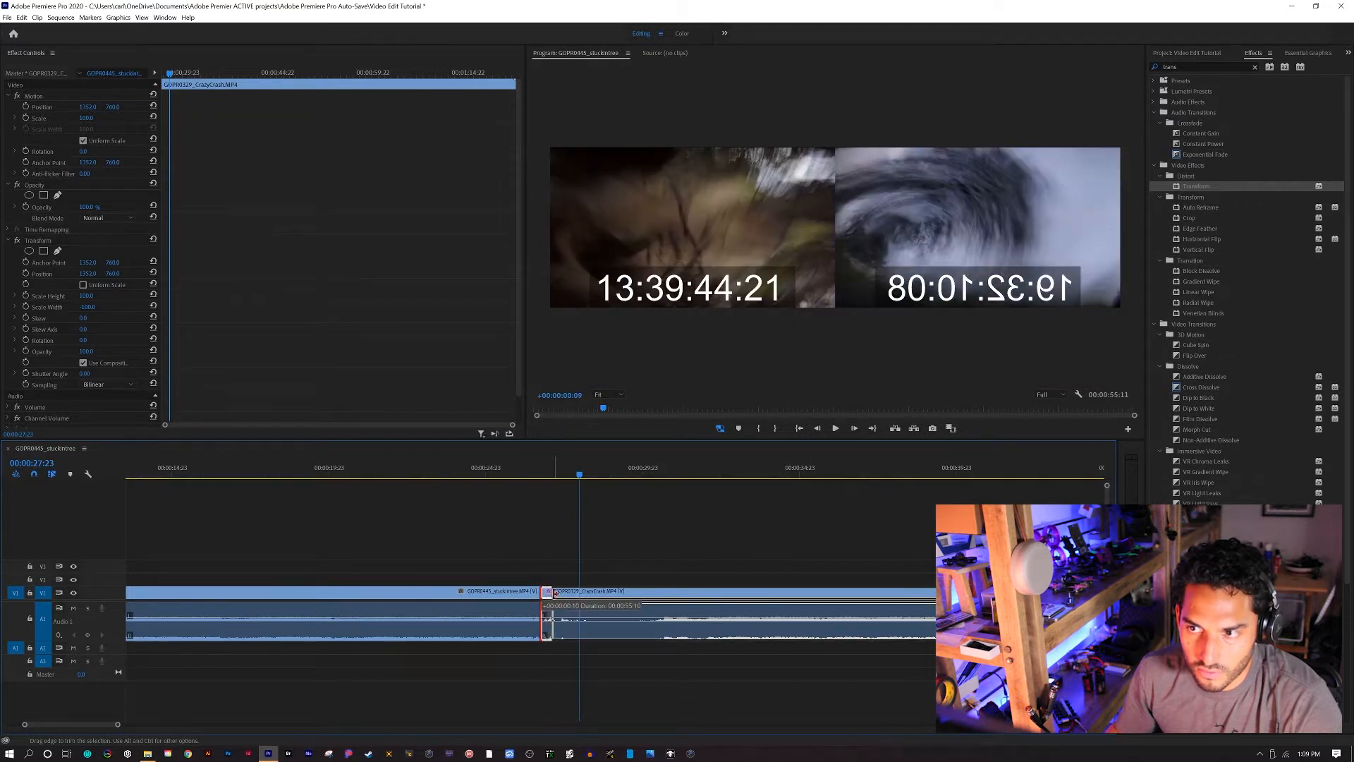
left_click_drag(551, 596, 545, 599)
left_click(521, 477)
key("space")
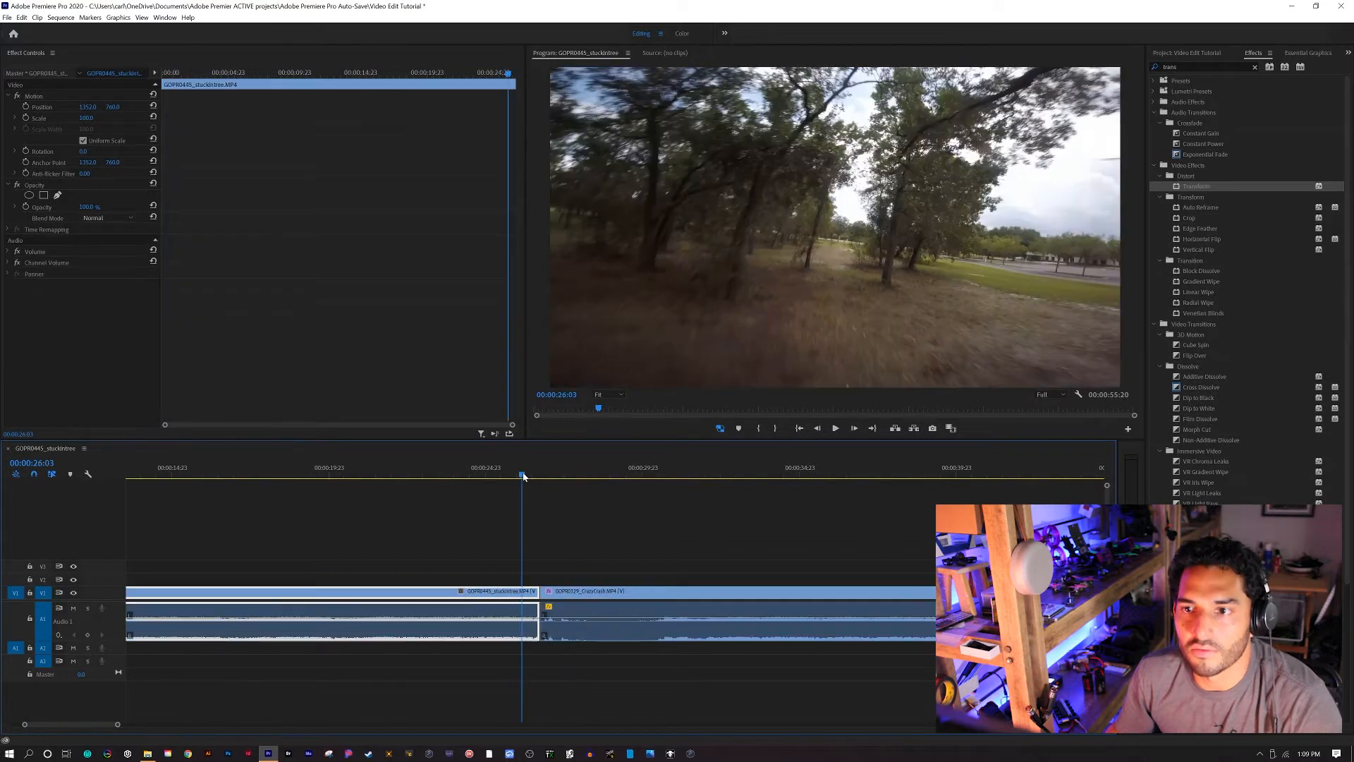
key("space")
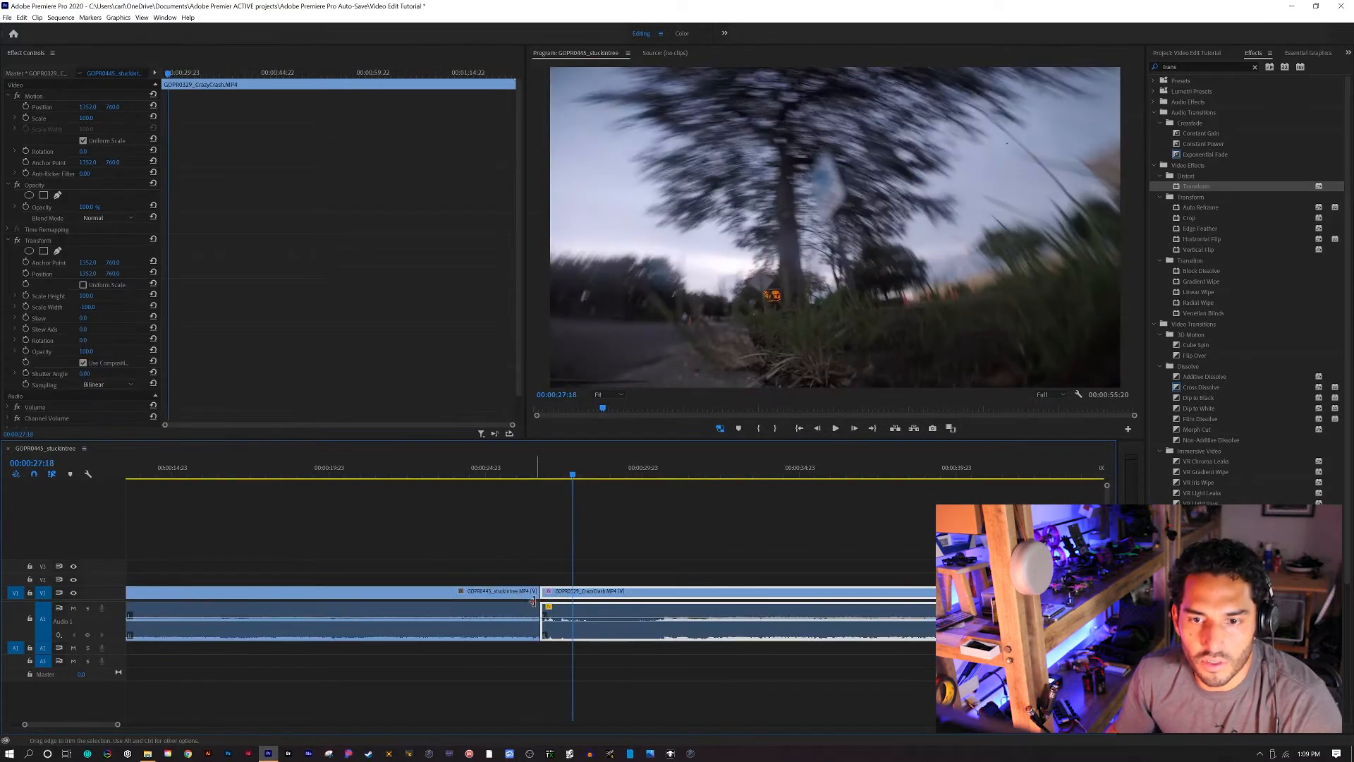
Try splitting off the stuck-in-tree clip's tail at 00:00:26:13 and closing the gap, review the cut, and undo it
left_click(500, 477)
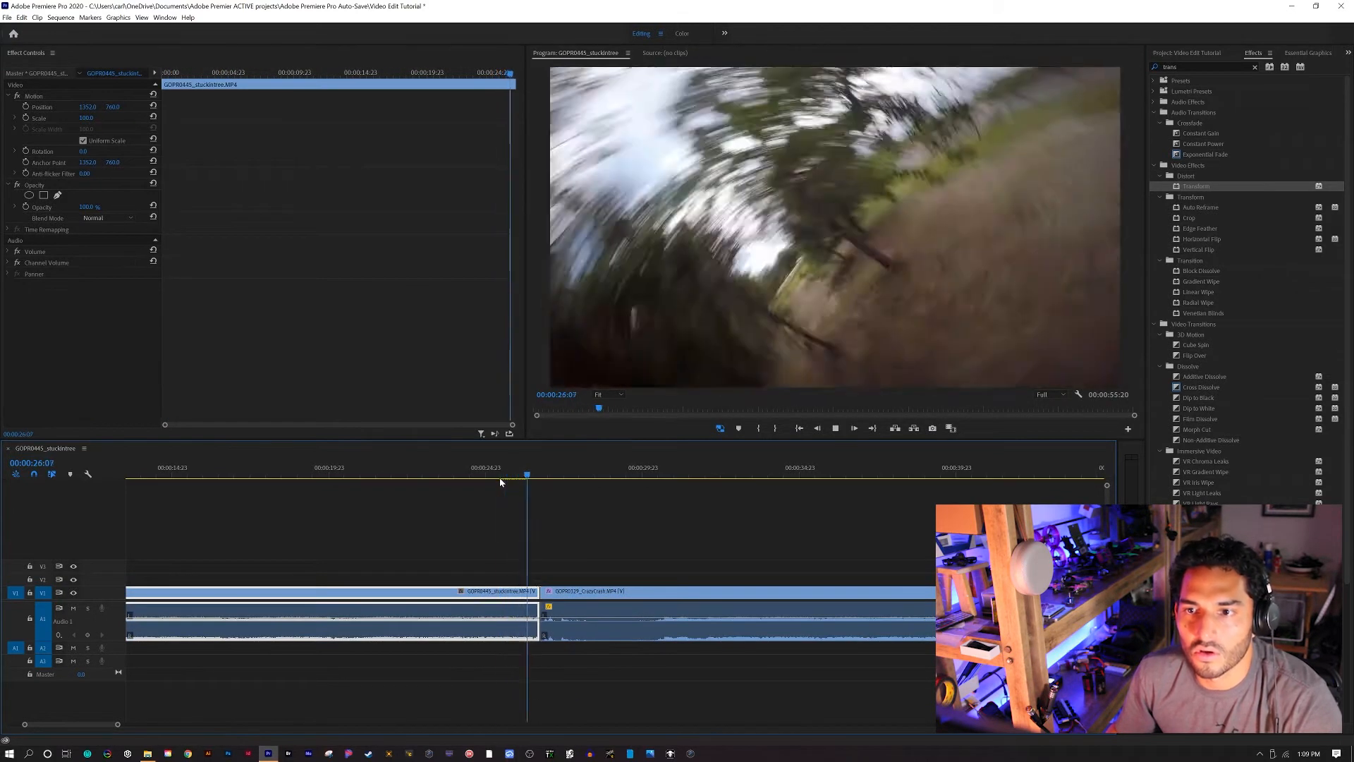
key("space")
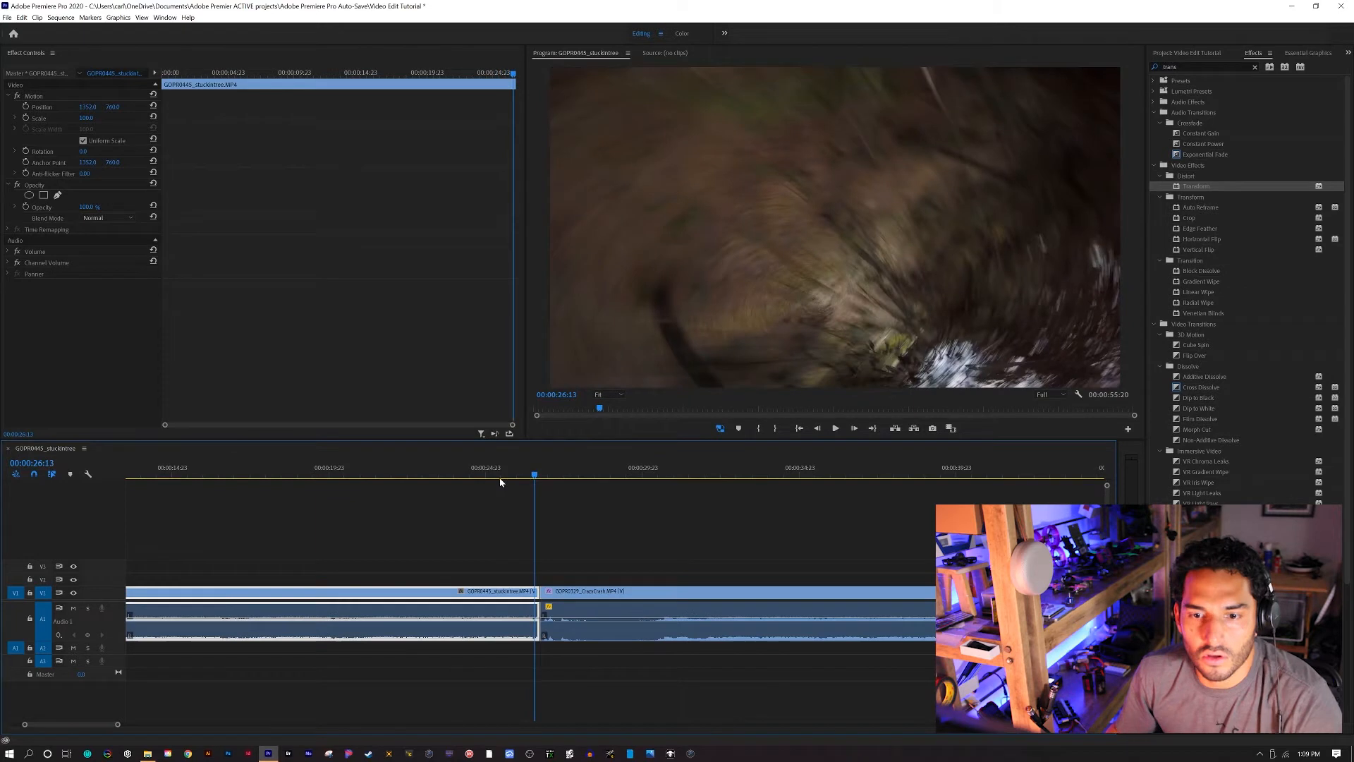
key("c")
left_click(536, 597)
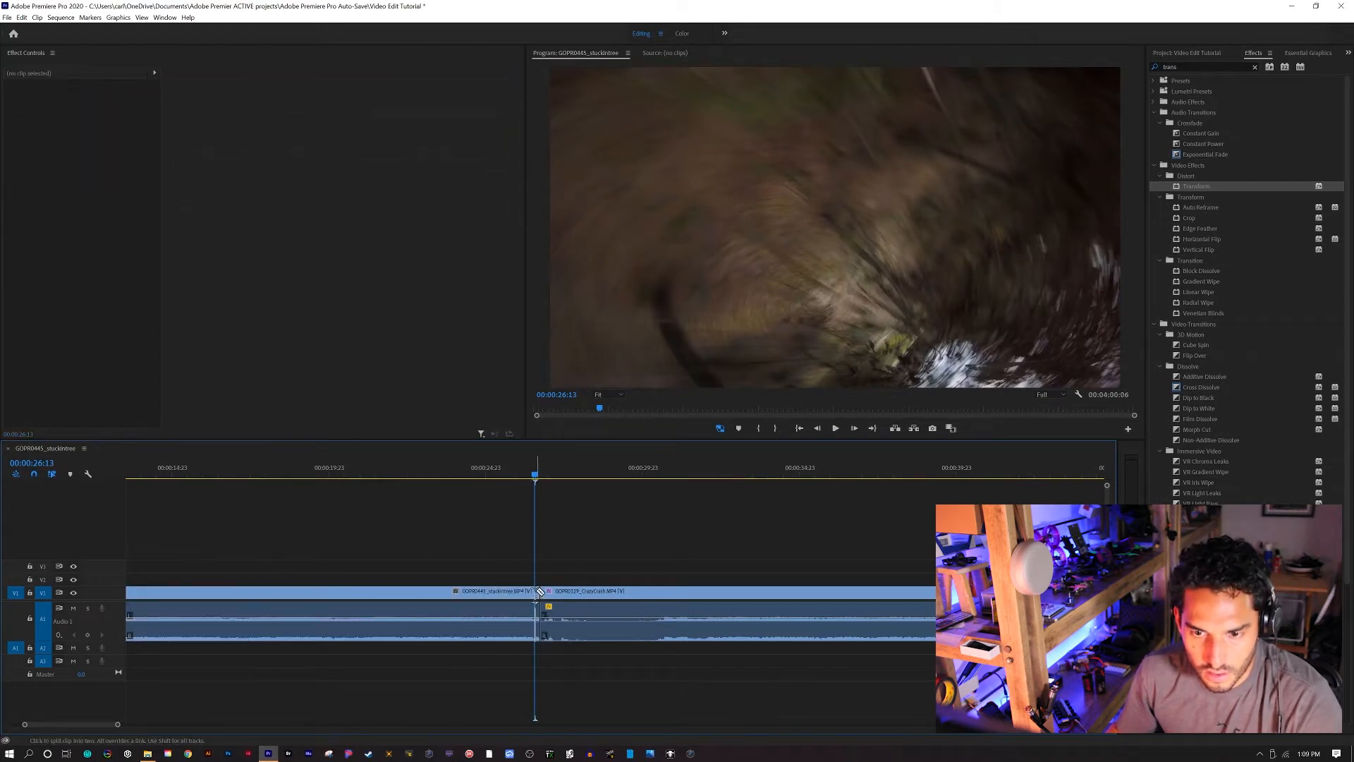
left_click(538, 593)
key("Delete")
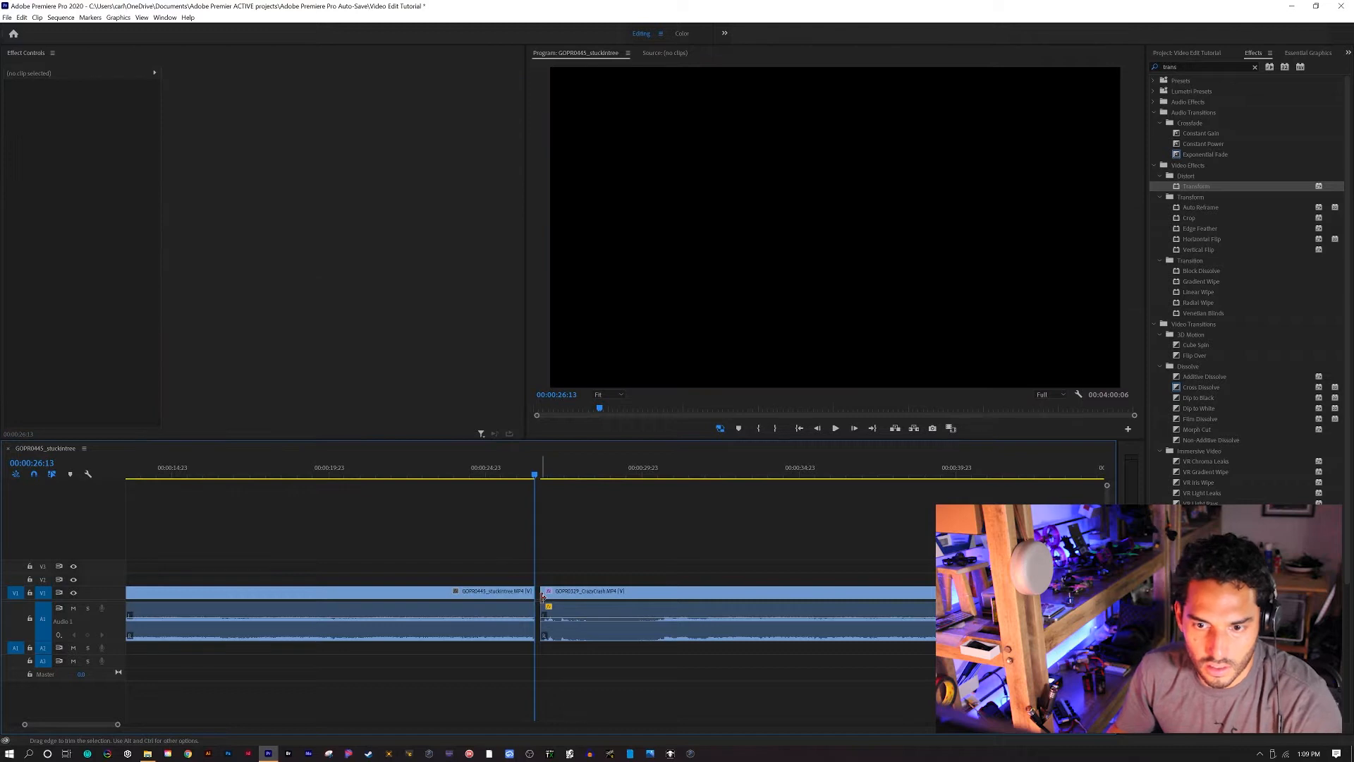
left_click_drag(567, 596, 561, 597)
left_click(514, 472)
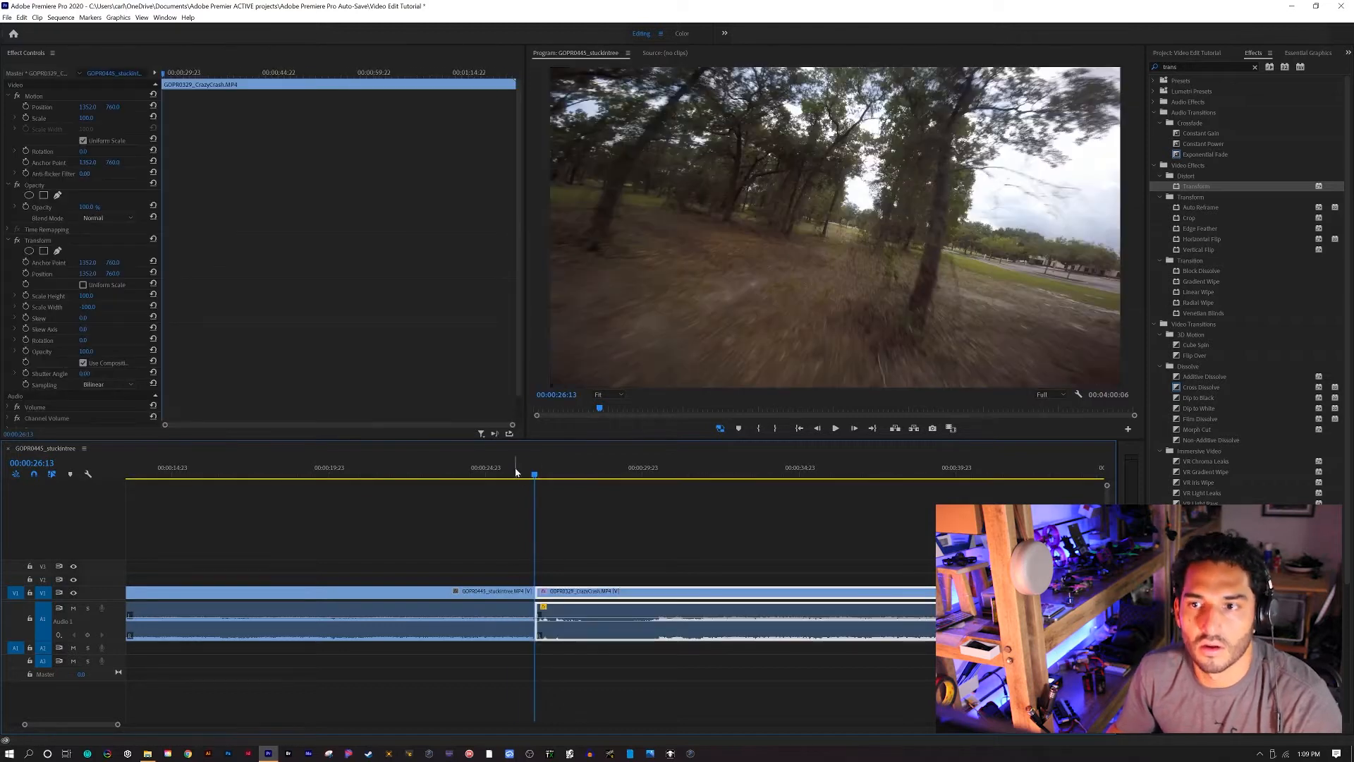
key("space")
key("space")
key("ctrl+z")
Split the CrazyCrash clip around part of the motionless shot in the grass, ripple delete that section and play the result
key("space")
left_click(519, 475)
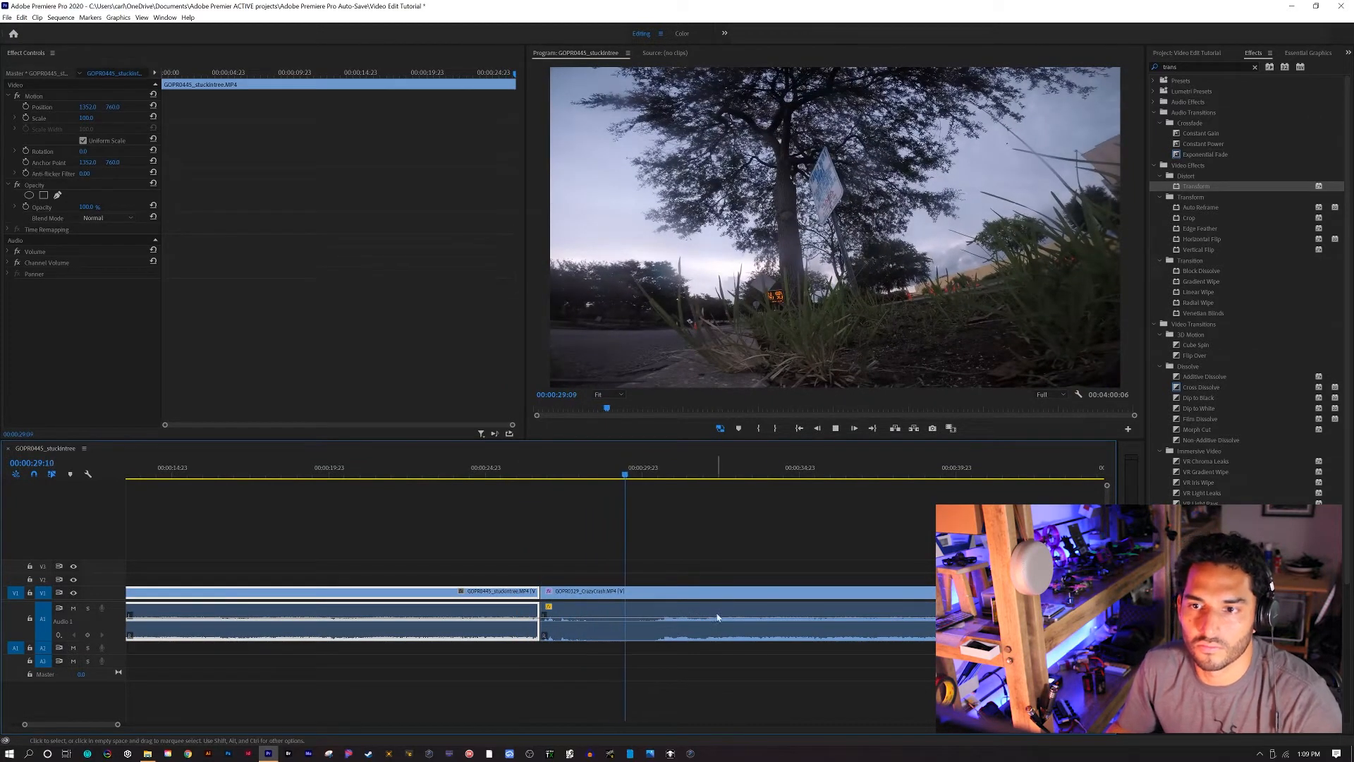
left_click(543, 477)
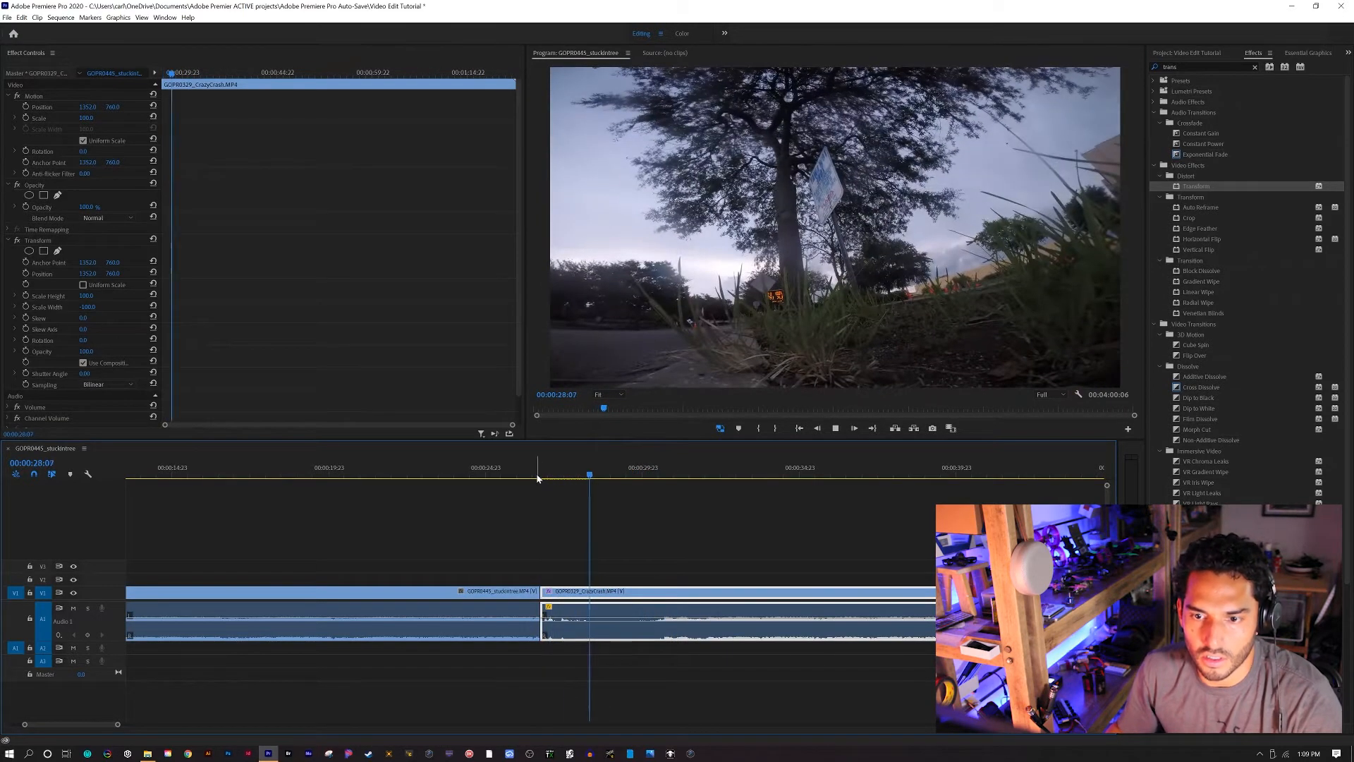
left_click(600, 591)
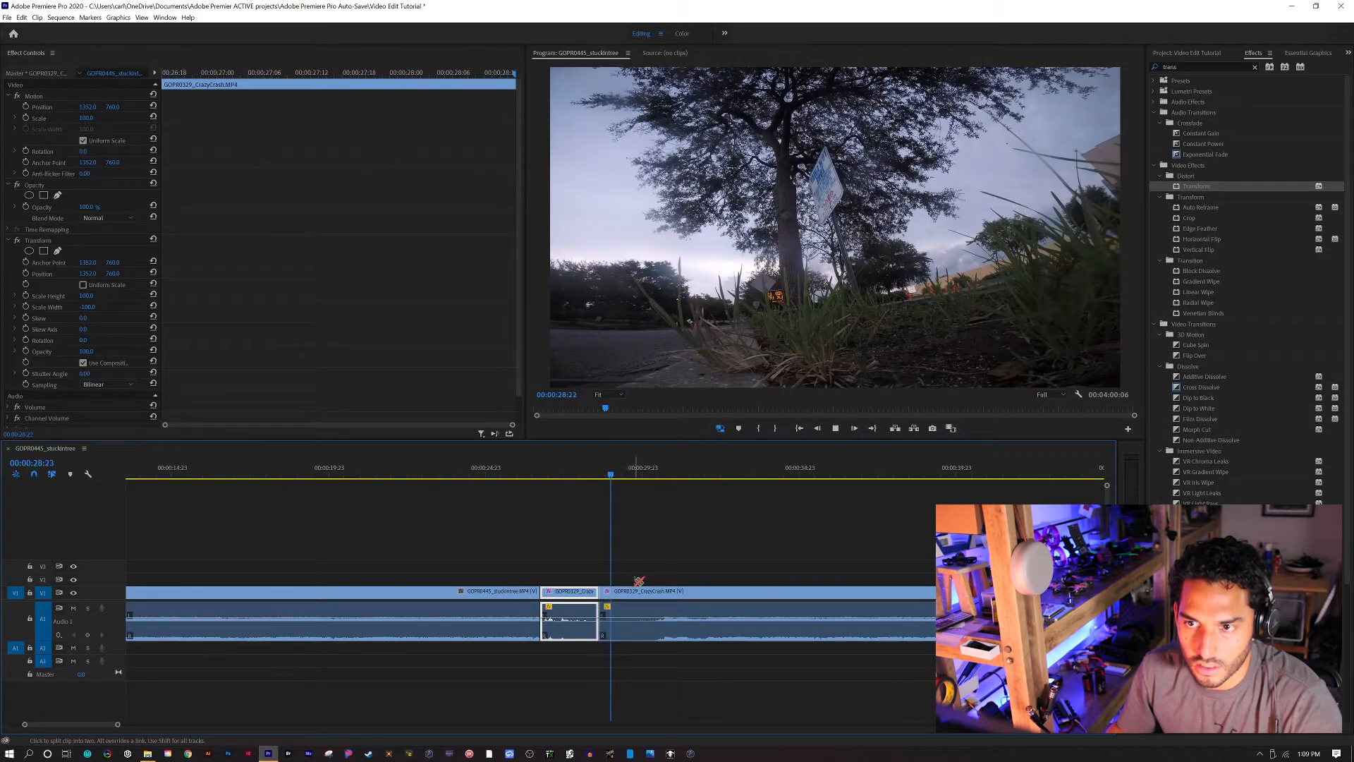
key("space")
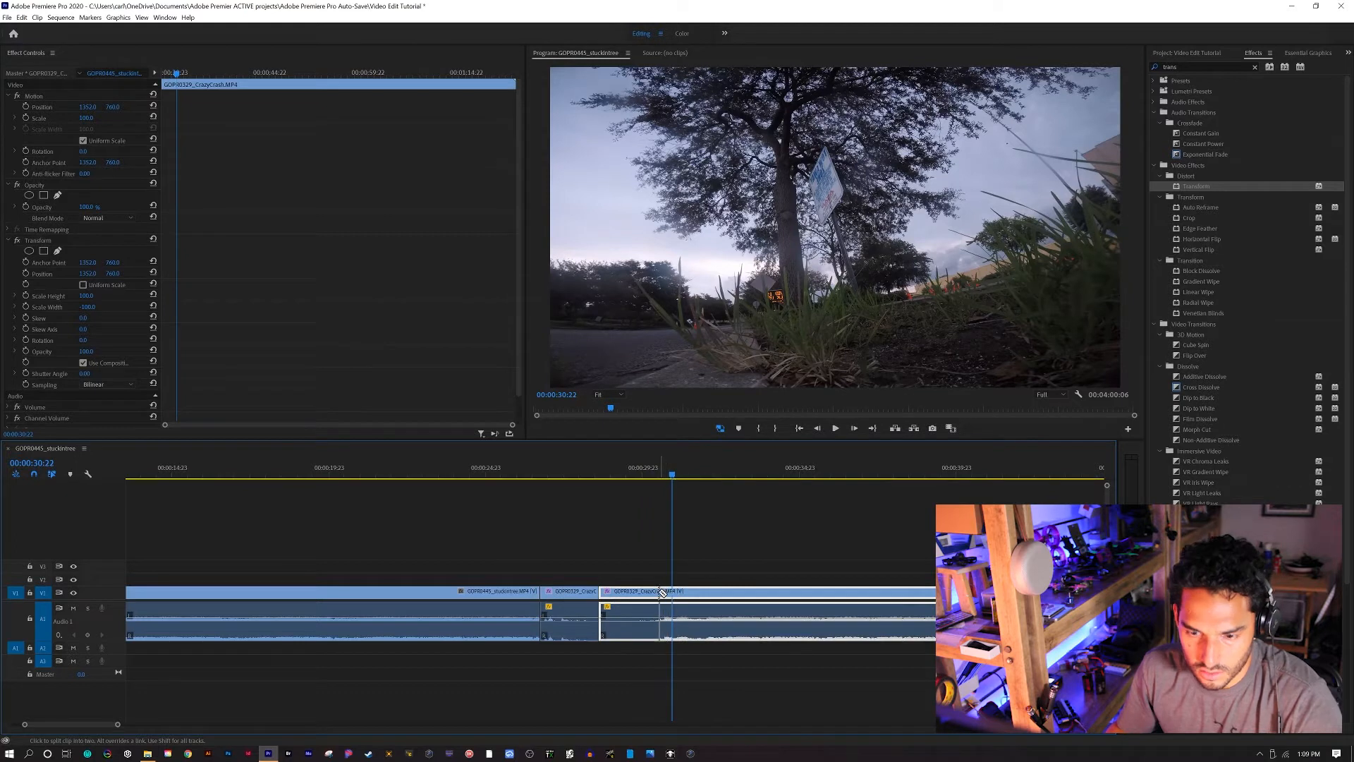
left_click(661, 593)
key("Delete")
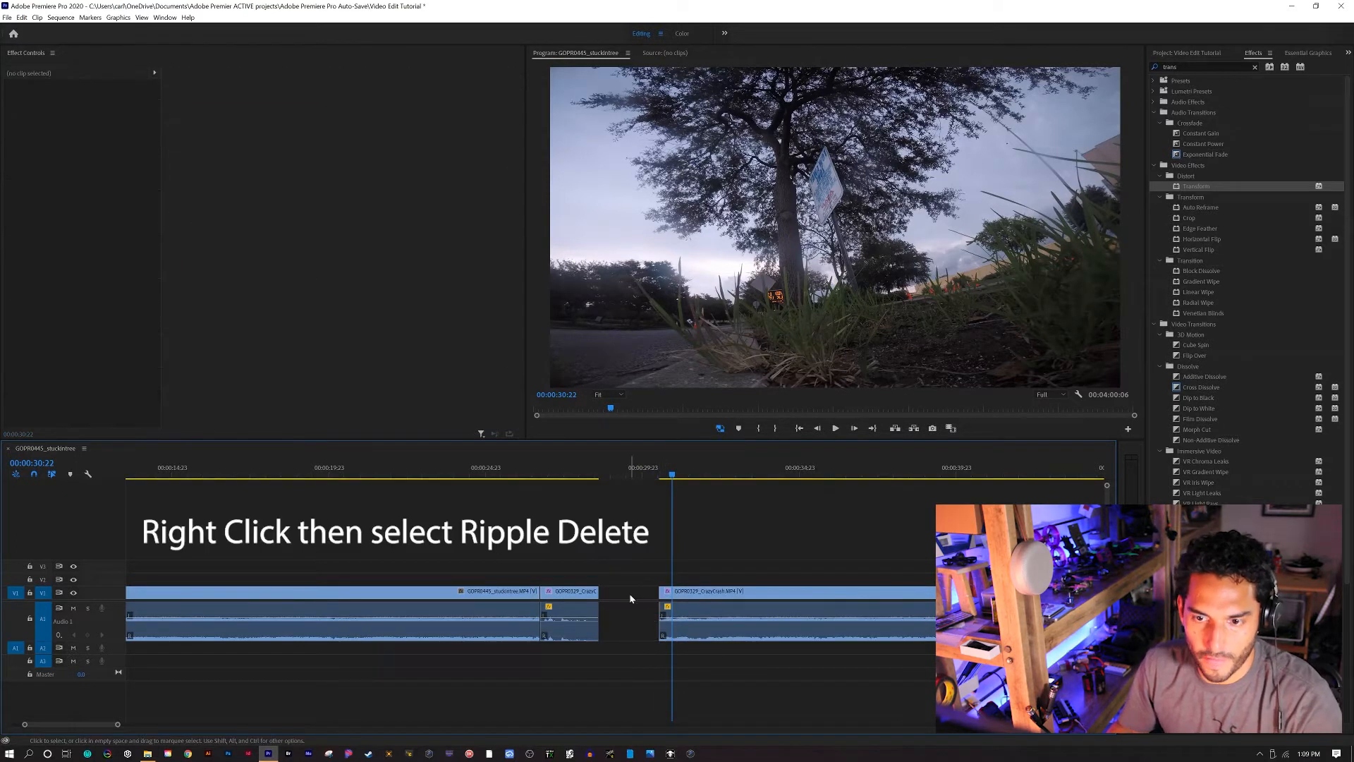
left_click(572, 473)
key("space")
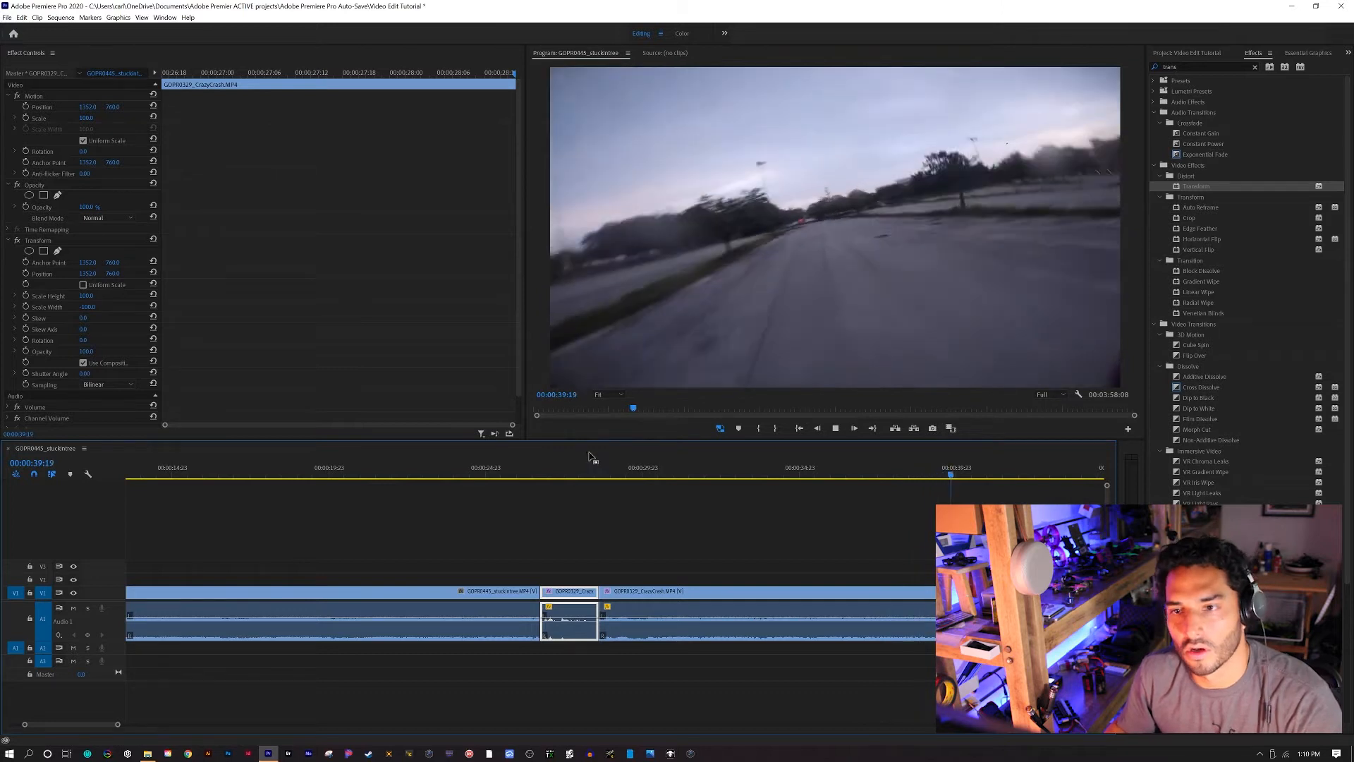
Find the landing beside the car, split the CrazyCrash clip at 00:00:48:02 and delete everything after the split
scroll(861, 537, "down", 5)
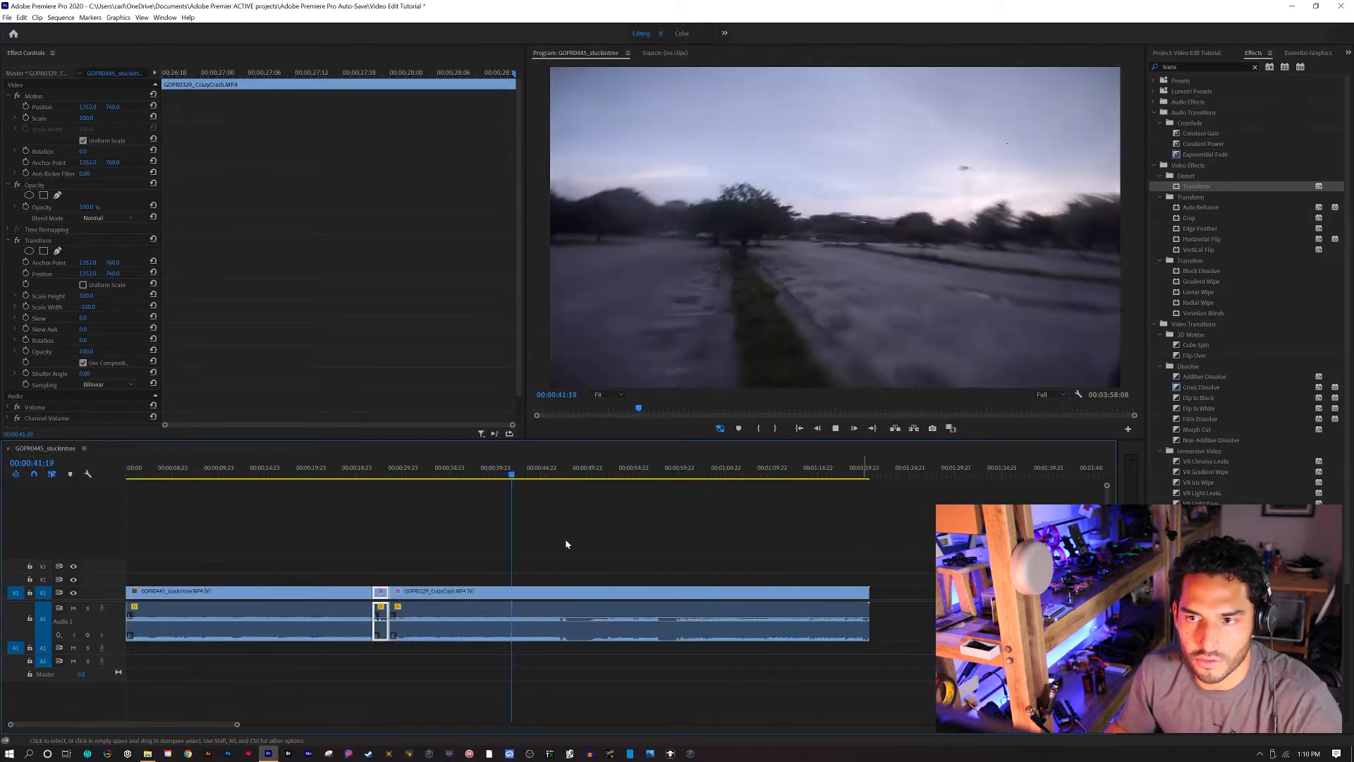
left_click_drag(522, 476, 547, 487)
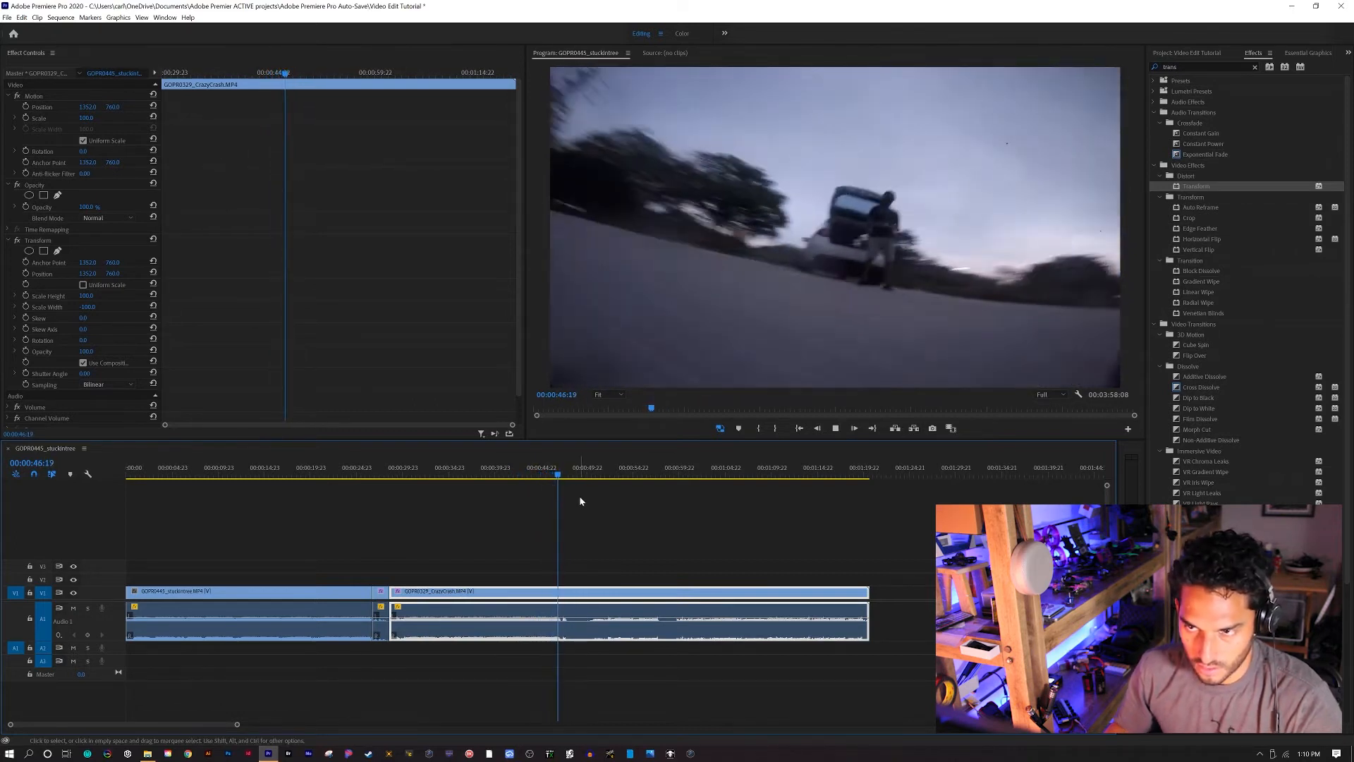
key("space")
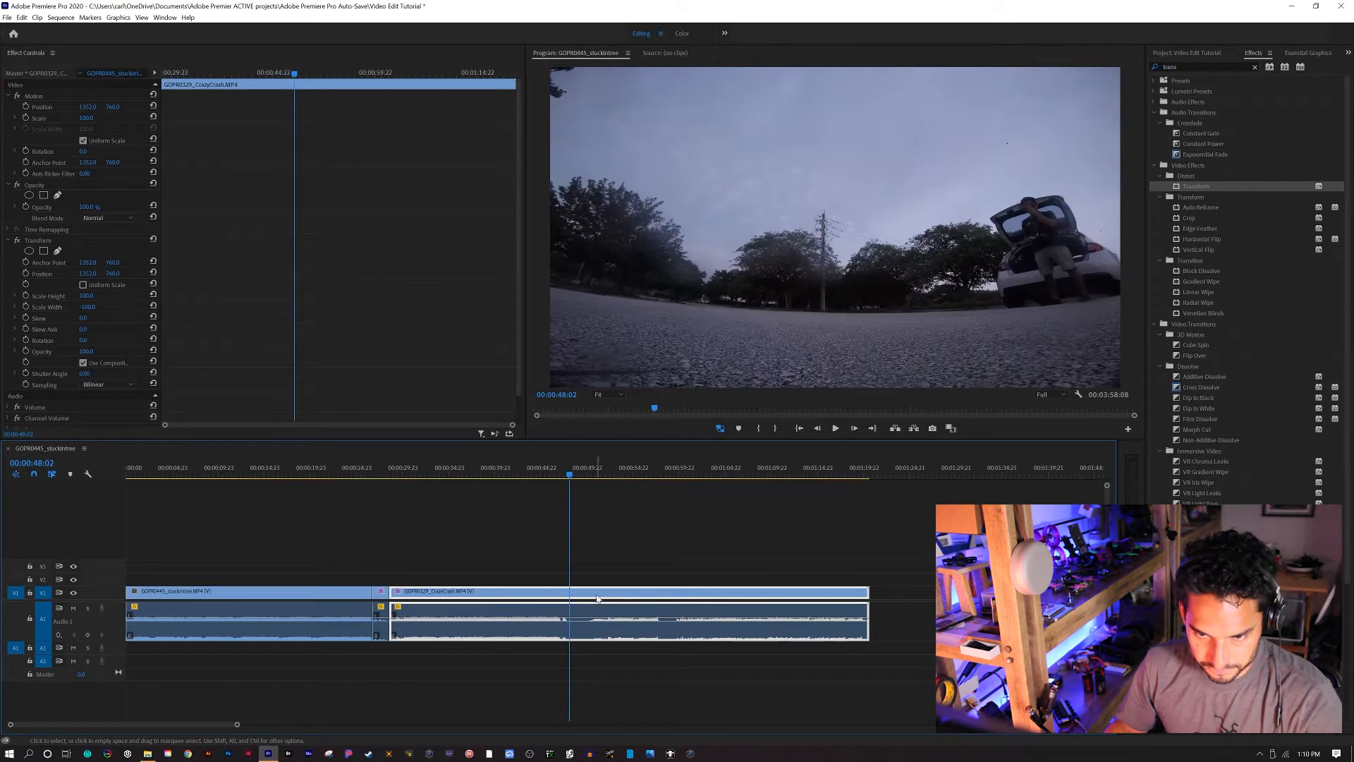
left_click(575, 594)
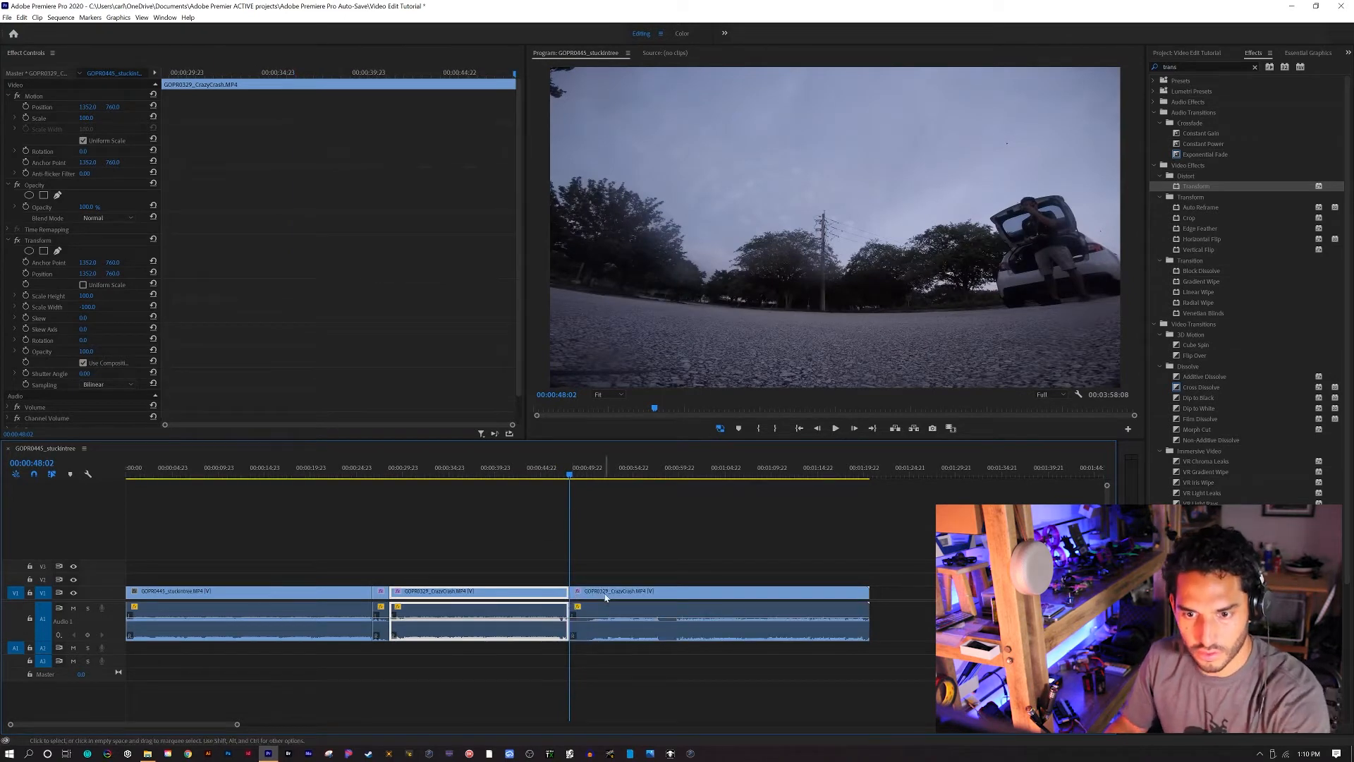
left_click(605, 597)
key("Delete")
left_click(598, 600)
key("minus")
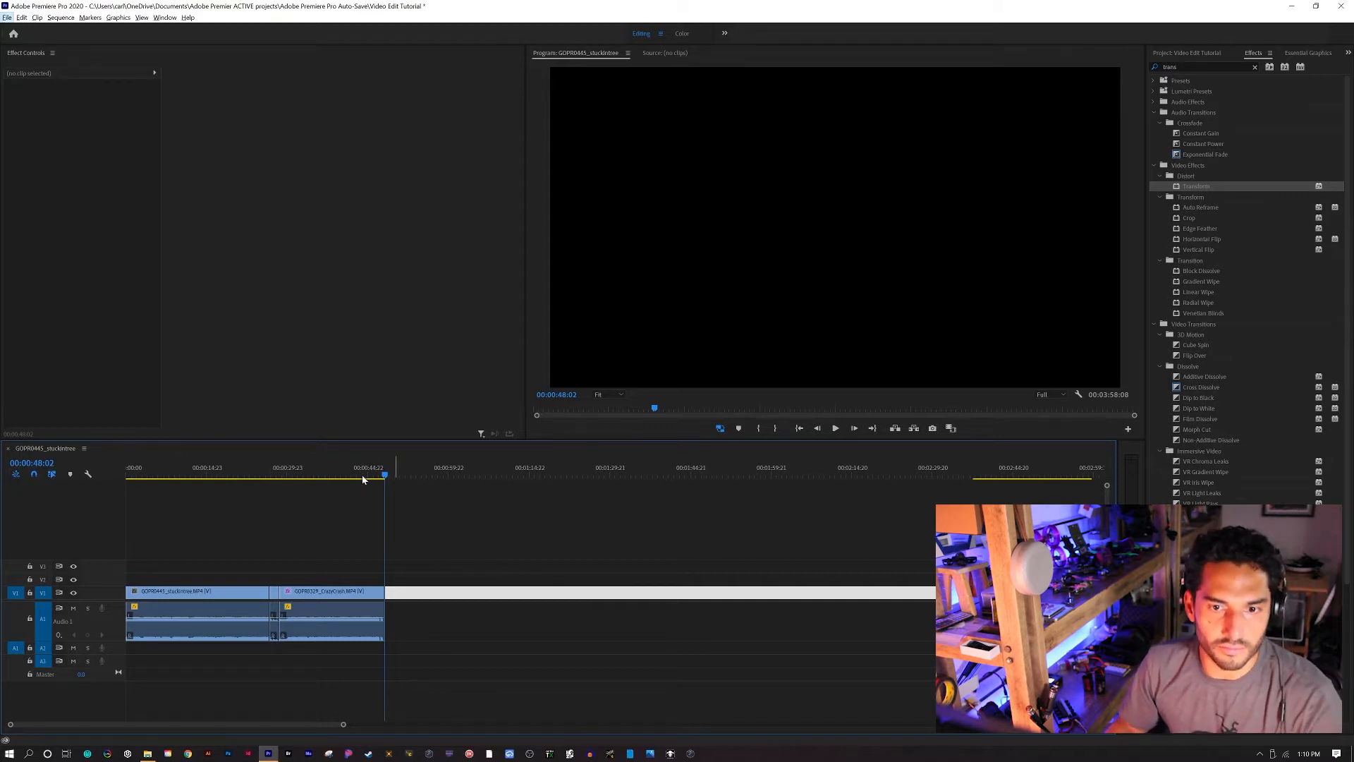
Replay the last seconds of the CrazyCrash clip to check its new ending
left_click(381, 476)
key("space")
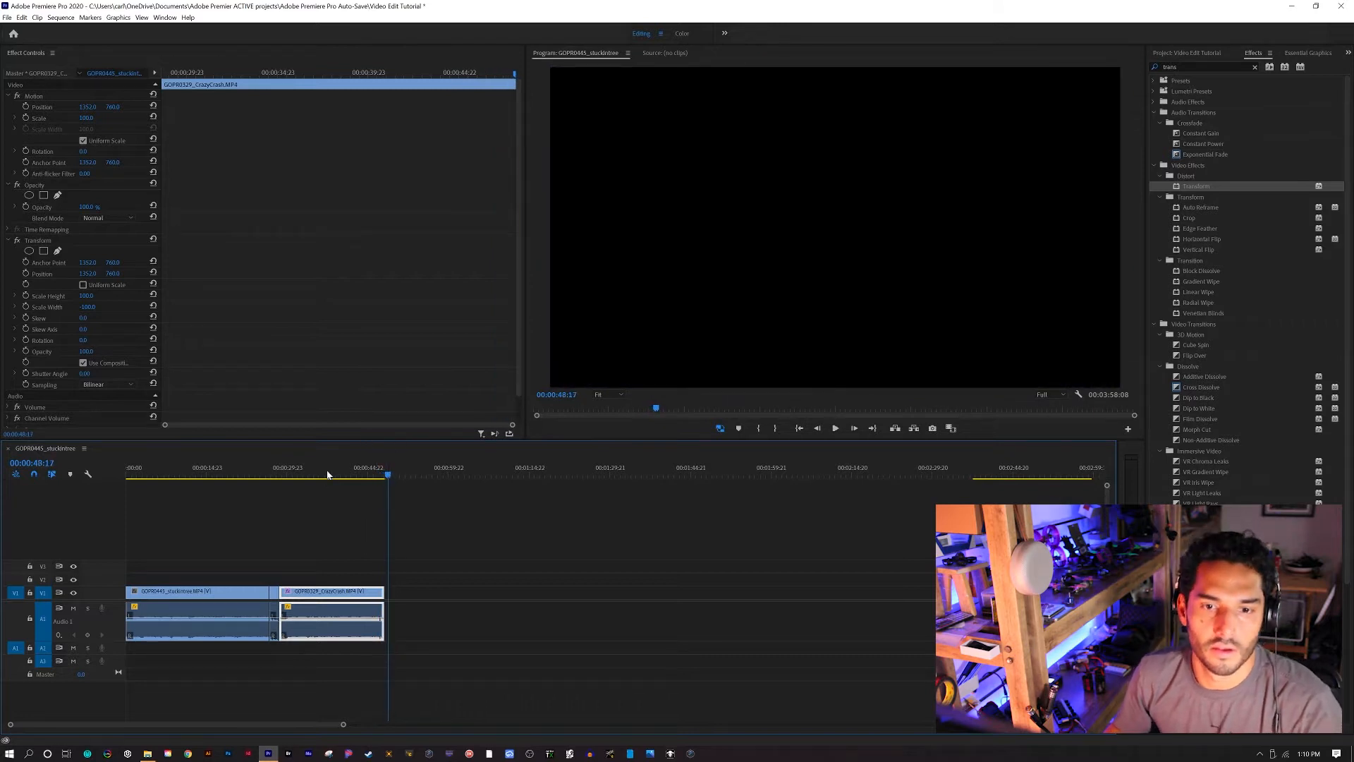
left_click(366, 475)
key("space")
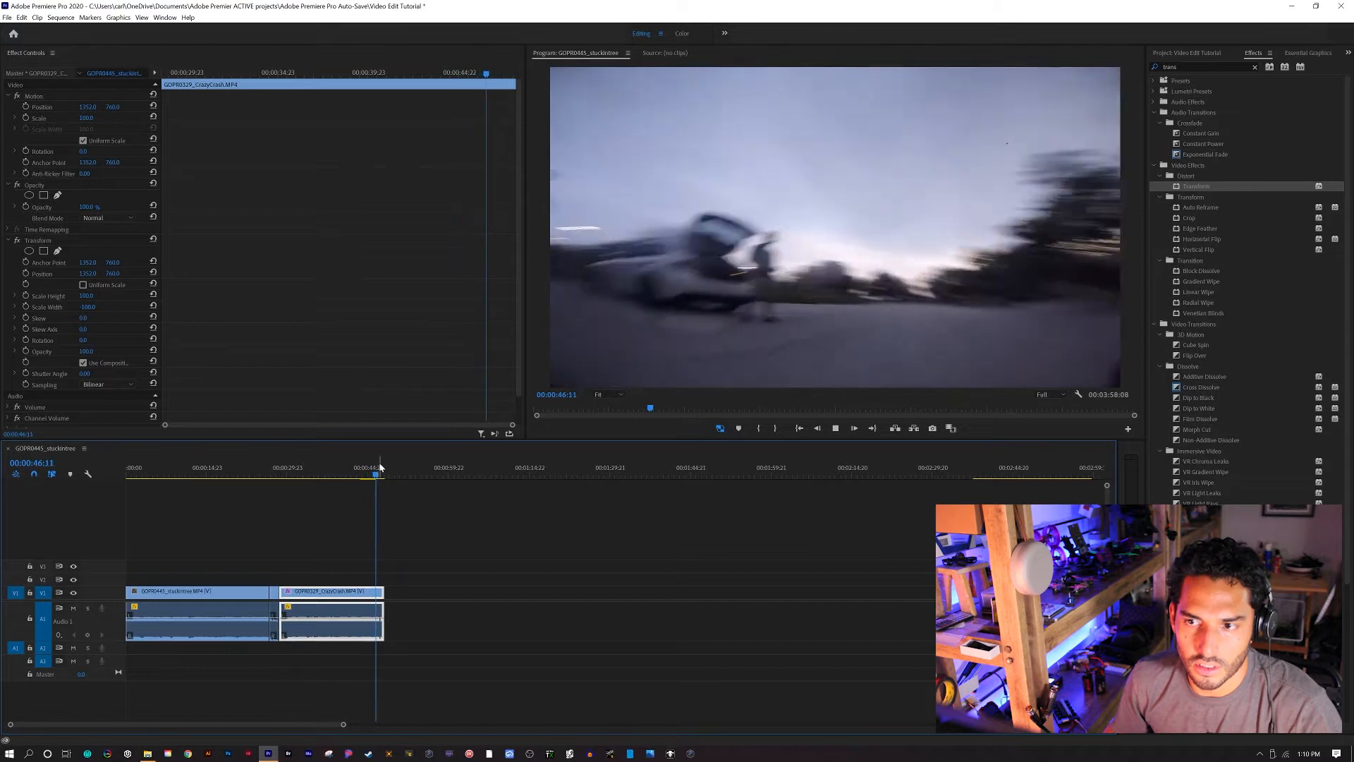
Extend the decent flow clip's start to reveal earlier footage, scrub through it and trim the start to 00:02:27:03
scroll(375, 612, "up", 4)
scroll(376, 612, "down", 6)
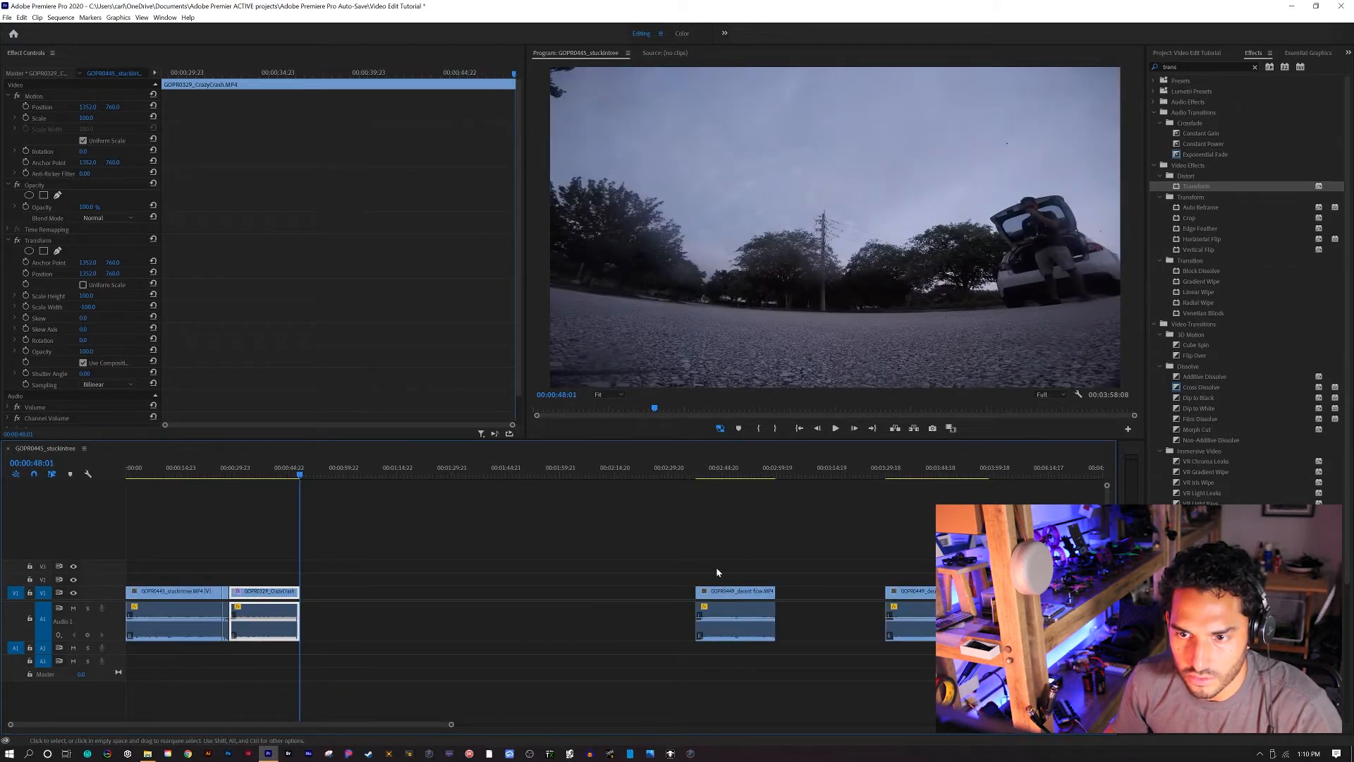
left_click(697, 477)
key("space")
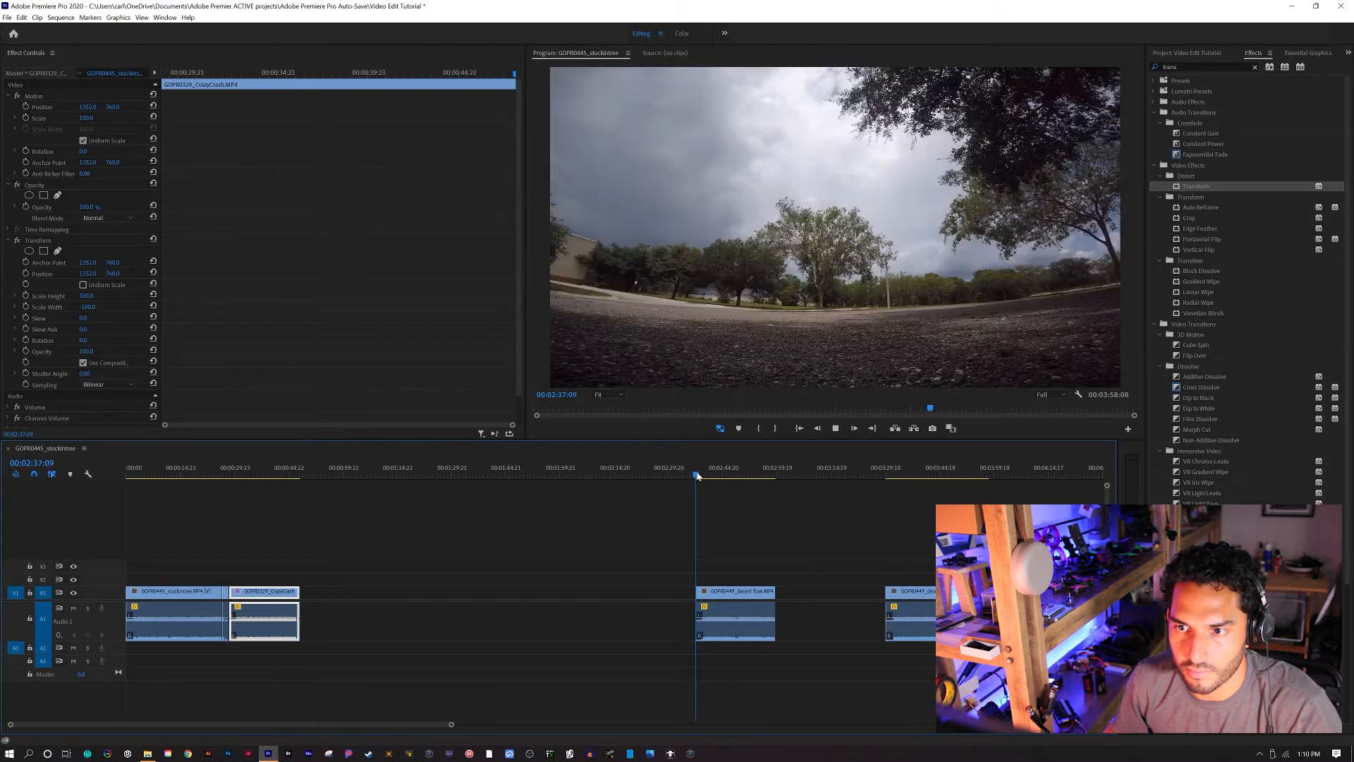
left_click_drag(697, 613, 452, 610)
left_click_drag(610, 474, 660, 484)
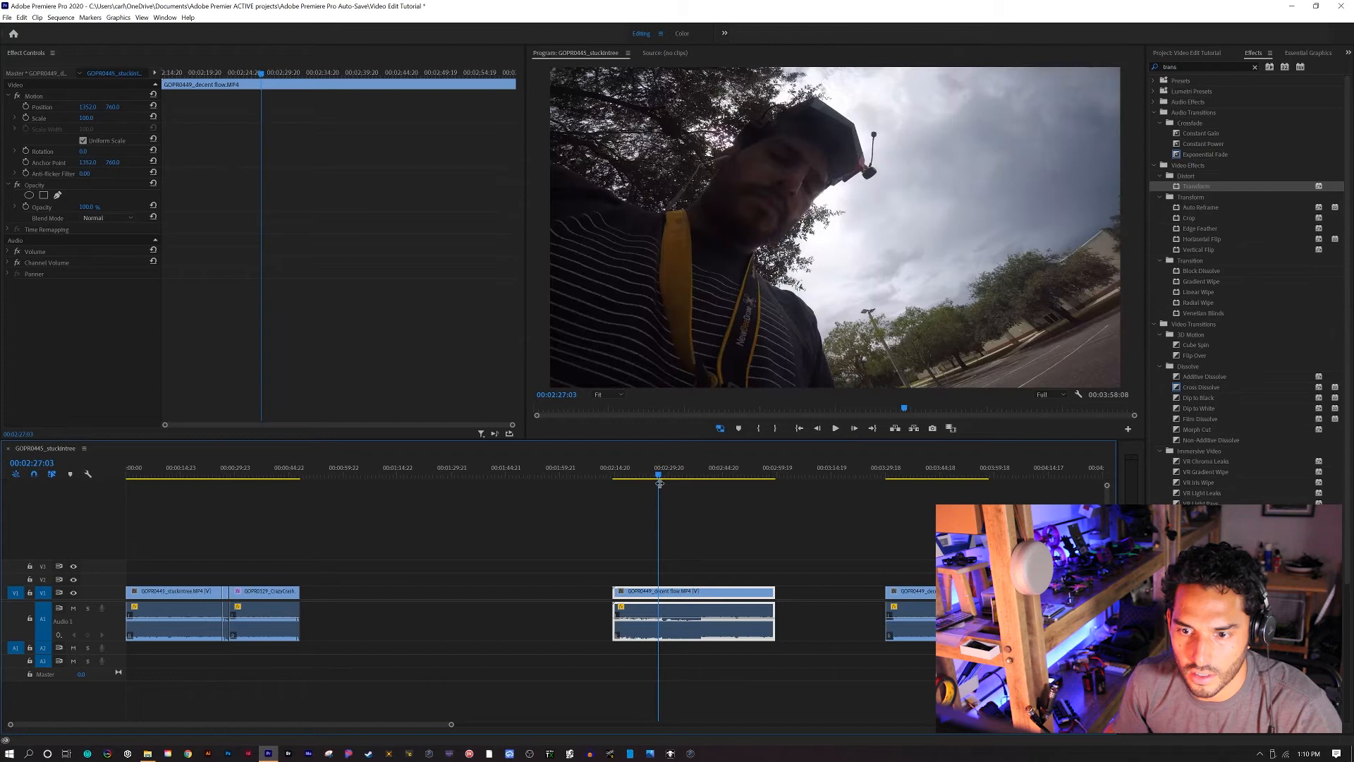
left_click_drag(608, 592, 657, 593)
Play the opening of the decent flow clip and trim its start further to just before 00:02:28:00
key("space")
key("space")
scroll(640, 618, "up", 8)
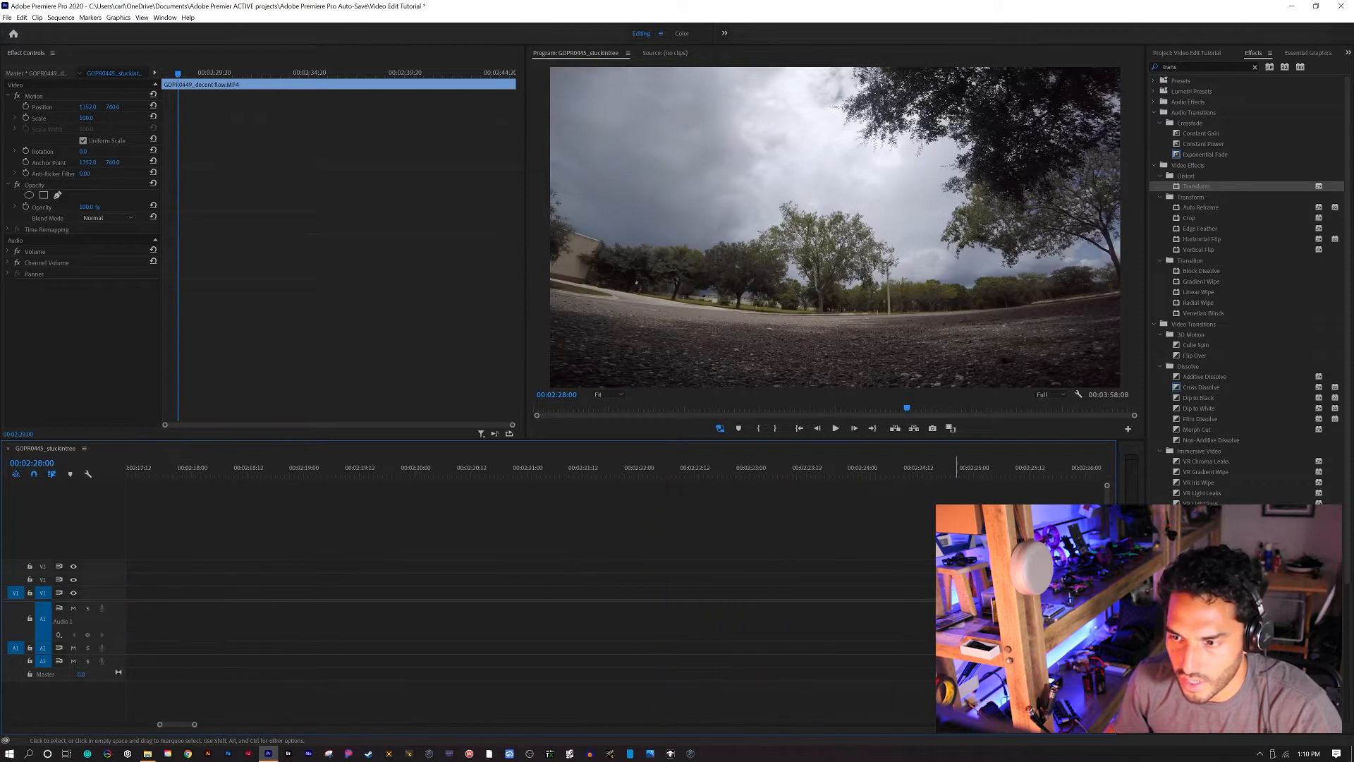
scroll(957, 616, "down", 7)
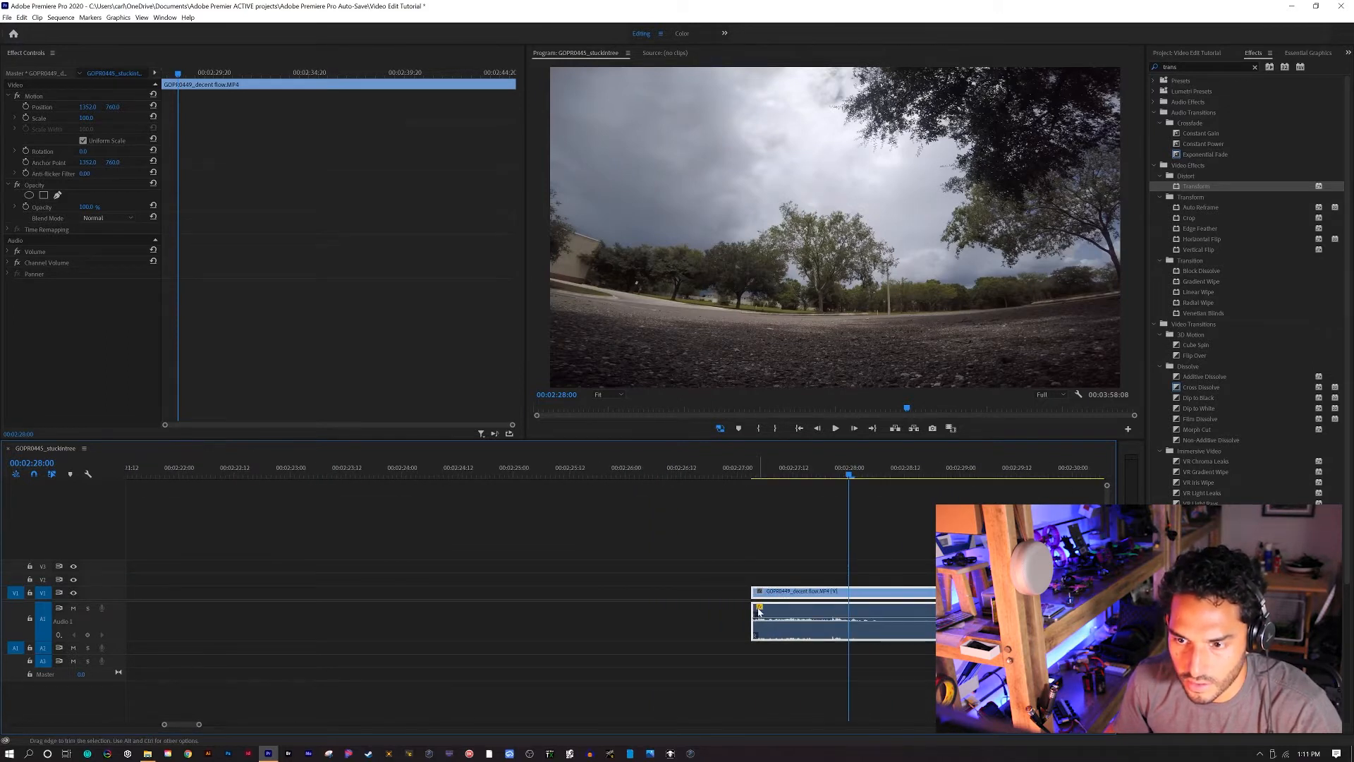
left_click_drag(756, 592, 832, 598)
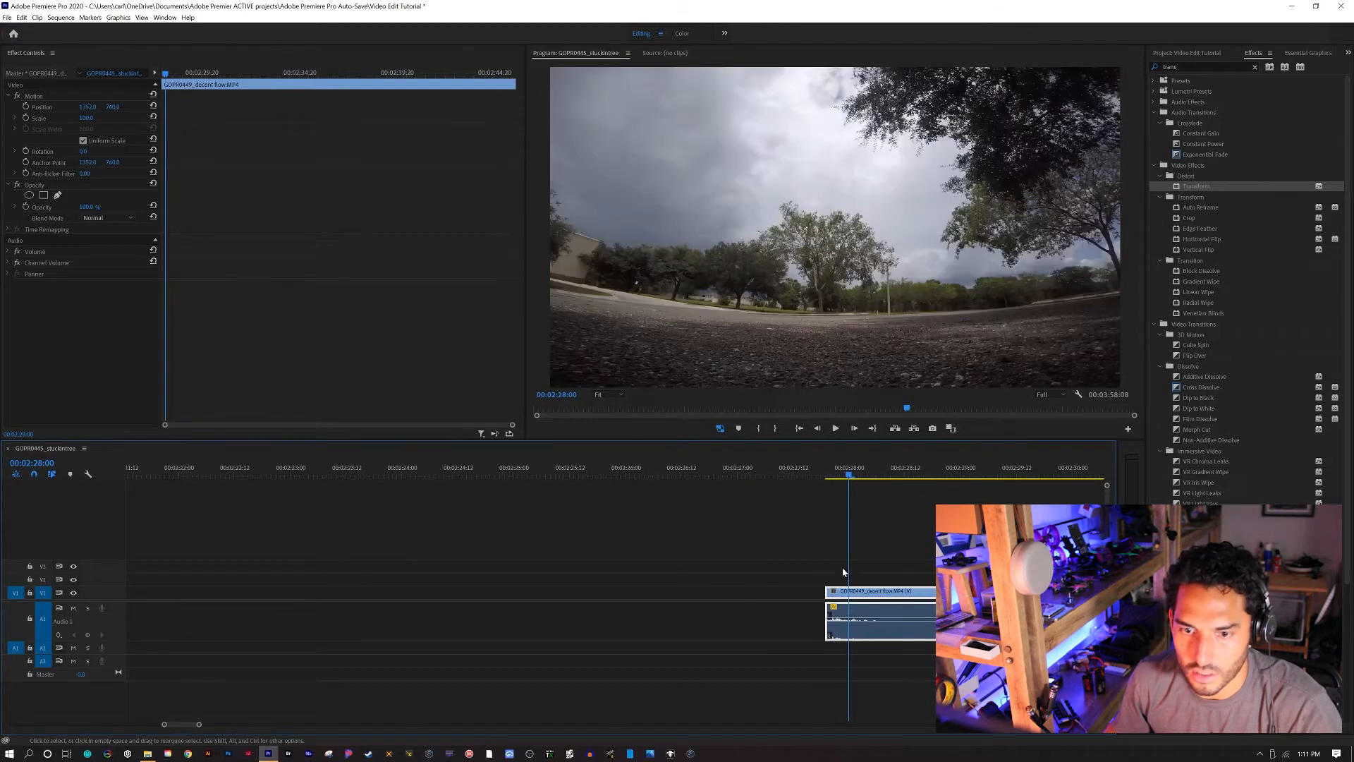
Move the decent flow clip so it starts directly after the CrazyCrash clip
scroll(791, 603, "down", 8)
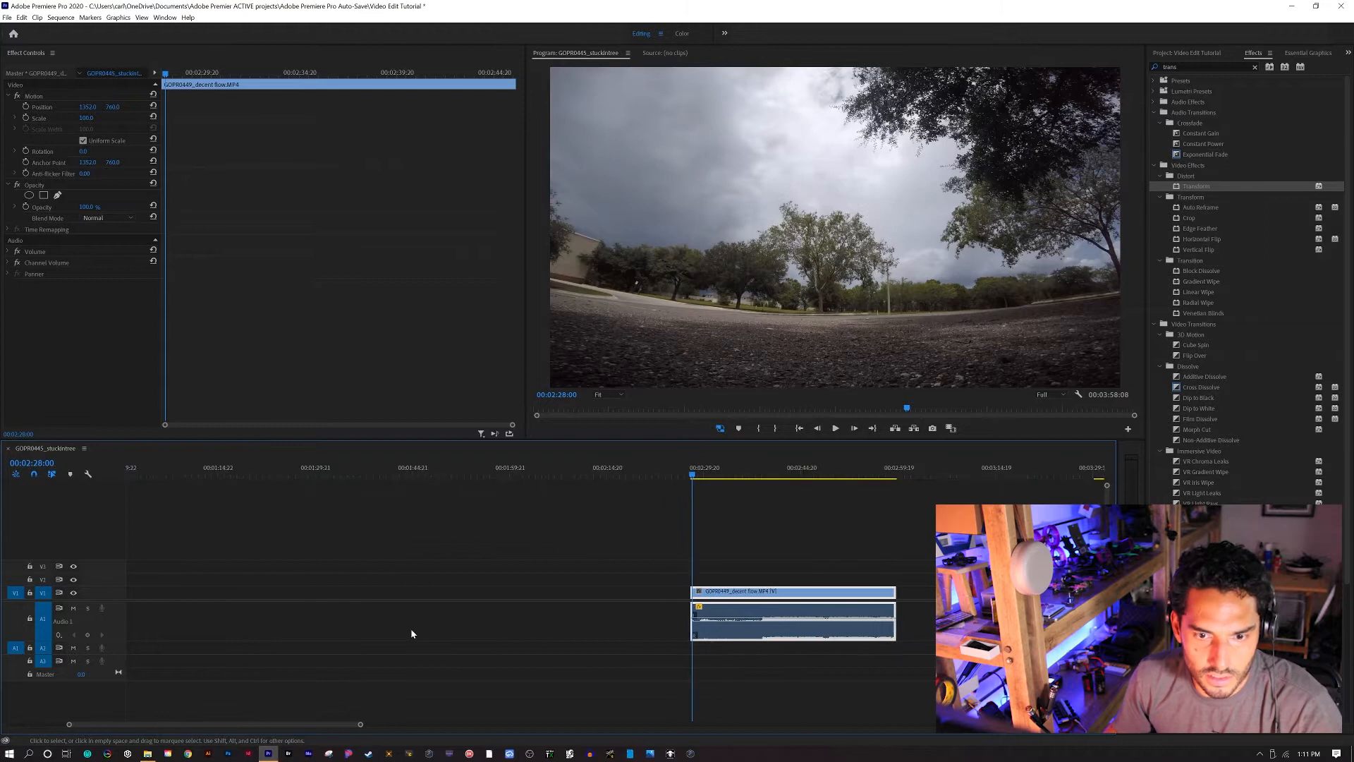
left_click_drag(1029, 597, 389, 596)
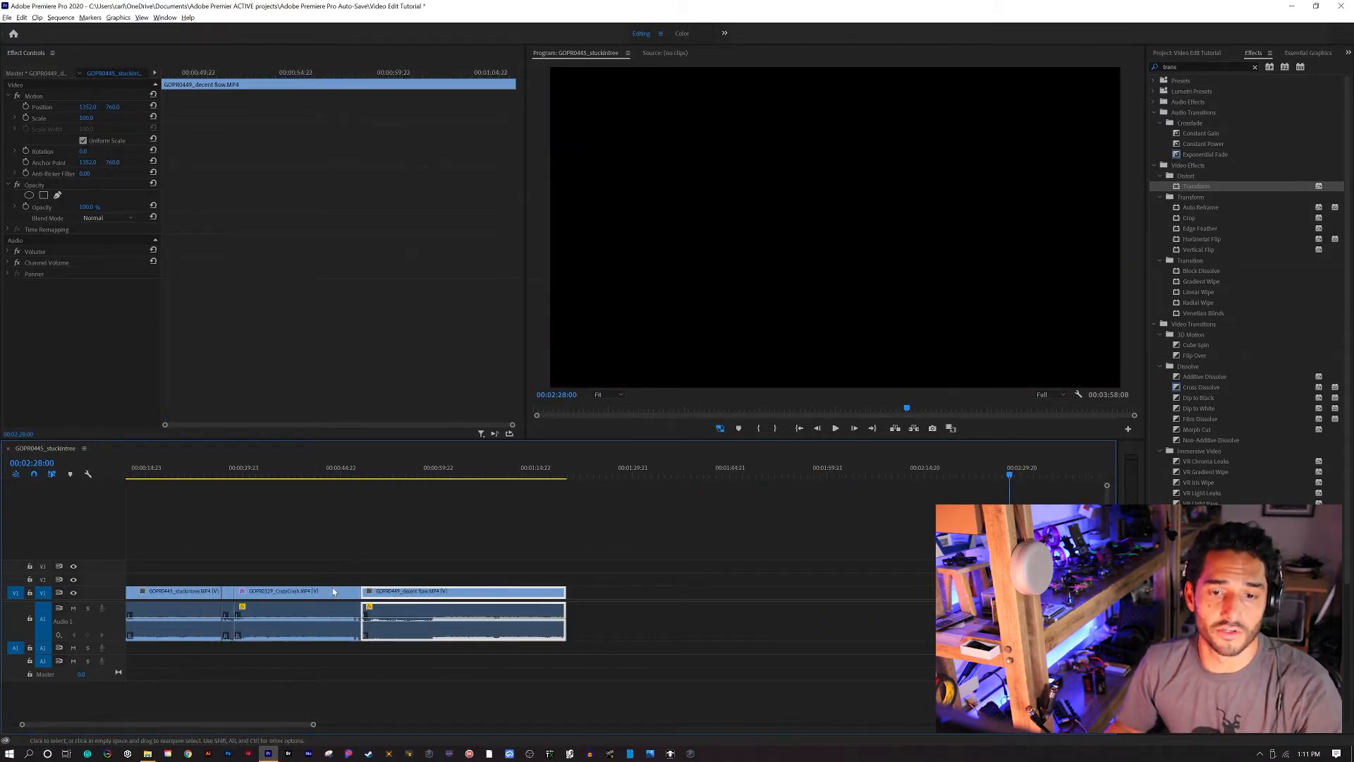
Trim the CrazyCrash clip's end back to 00:00:47:14 and ripple delete the gap before the decent flow clip
scroll(351, 610, "up", 6)
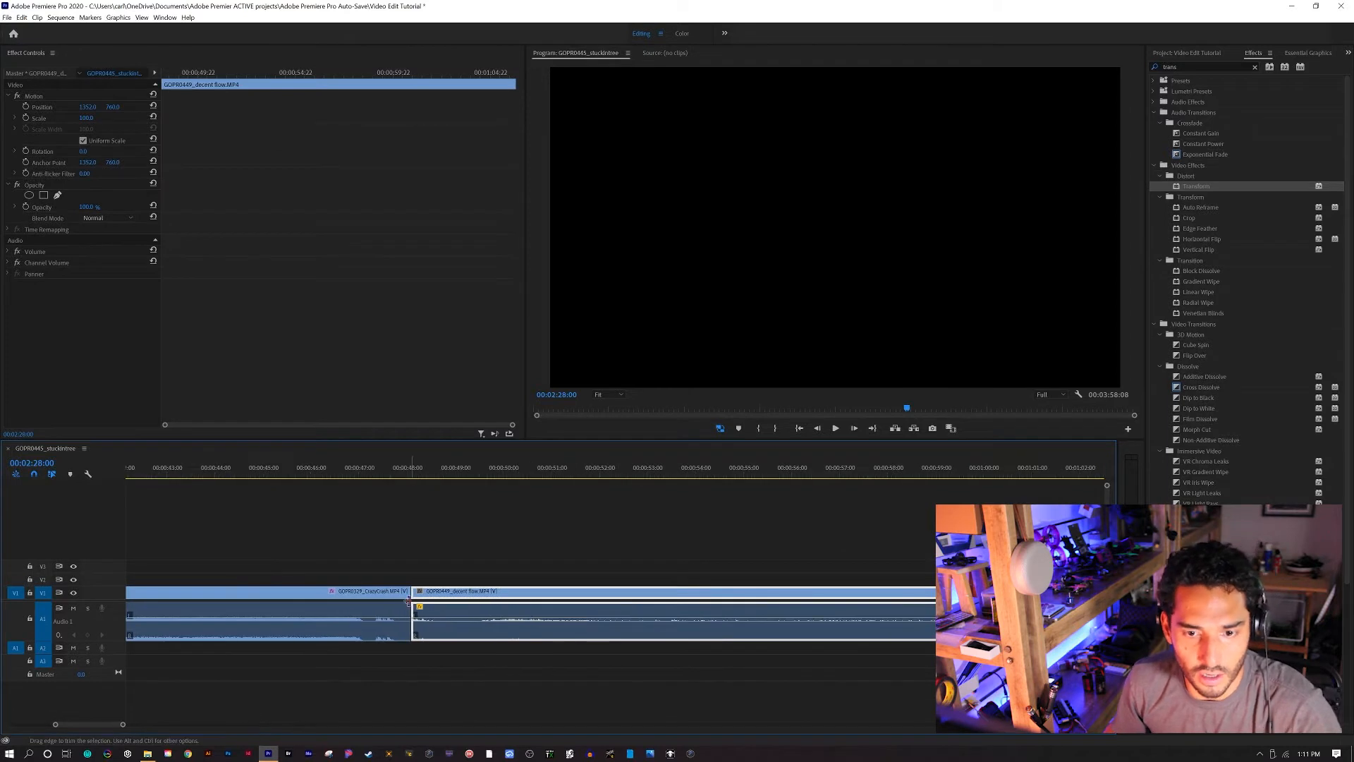
mouse_move(407, 593)
left_mouse_down()
mouse_move(374, 601)
mouse_move(387, 600)
left_mouse_up()
right_click(399, 601)
left_click(432, 601)
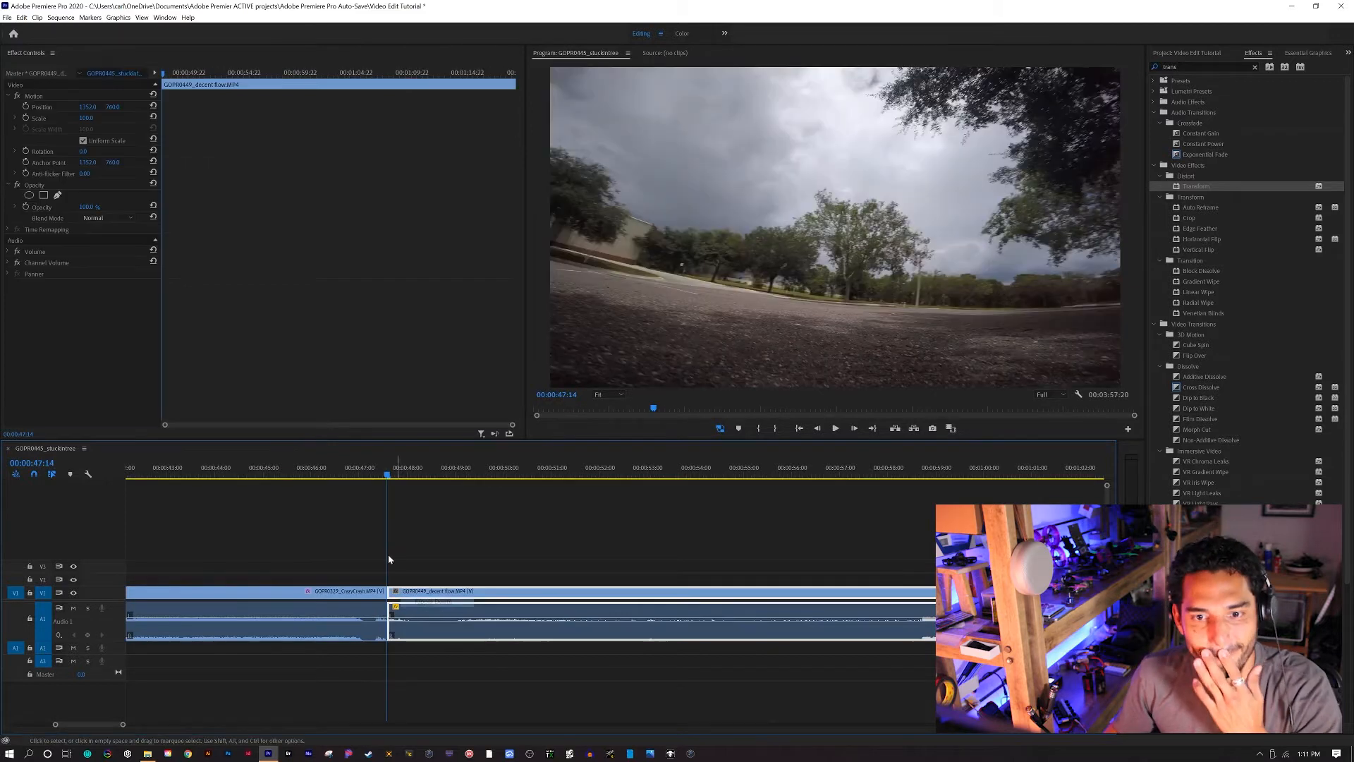
Play the cut from CrazyCrash into the decent flow clip several times to judge its timing and the still opening
left_click(376, 470)
key("space")
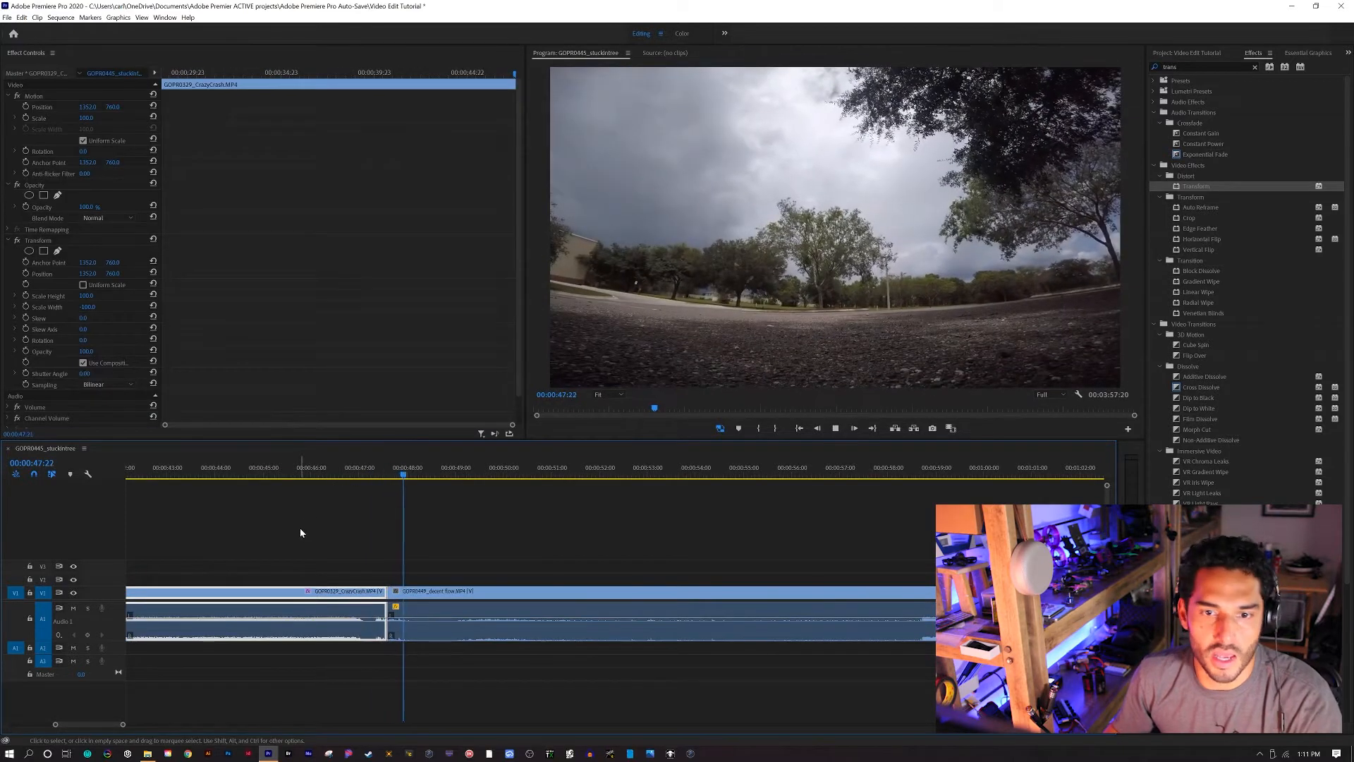
left_click(301, 469)
key("space")
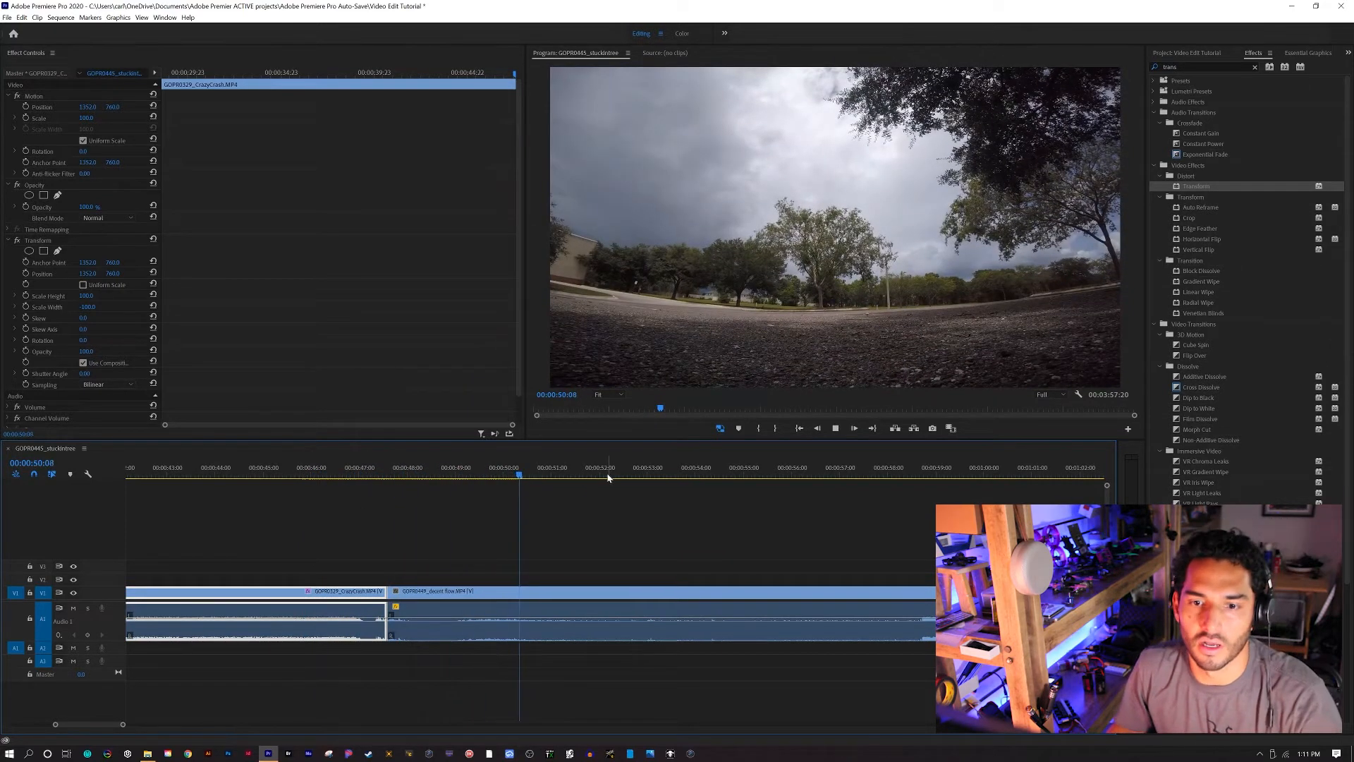
scroll(455, 620, "down", 2)
key("space")
scroll(454, 621, "down", 3)
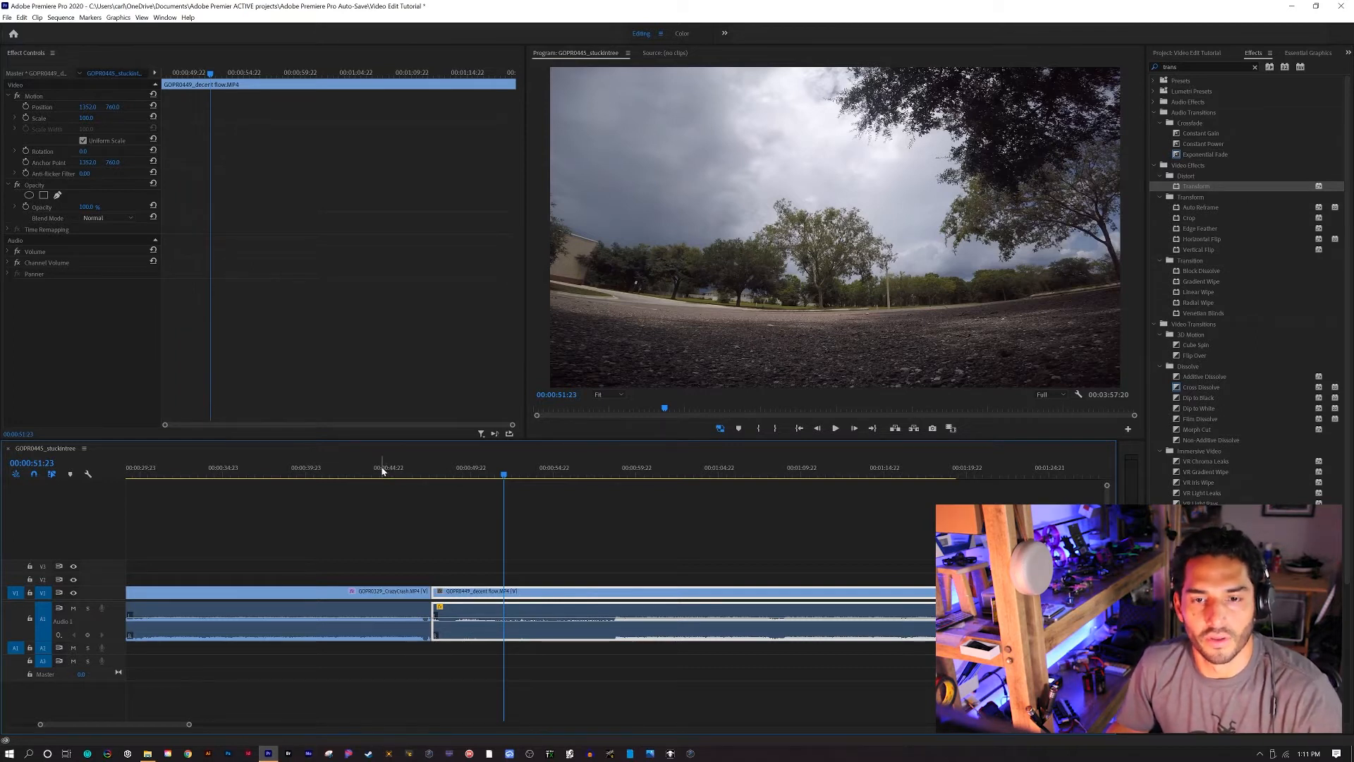
left_click(418, 471)
key("space")
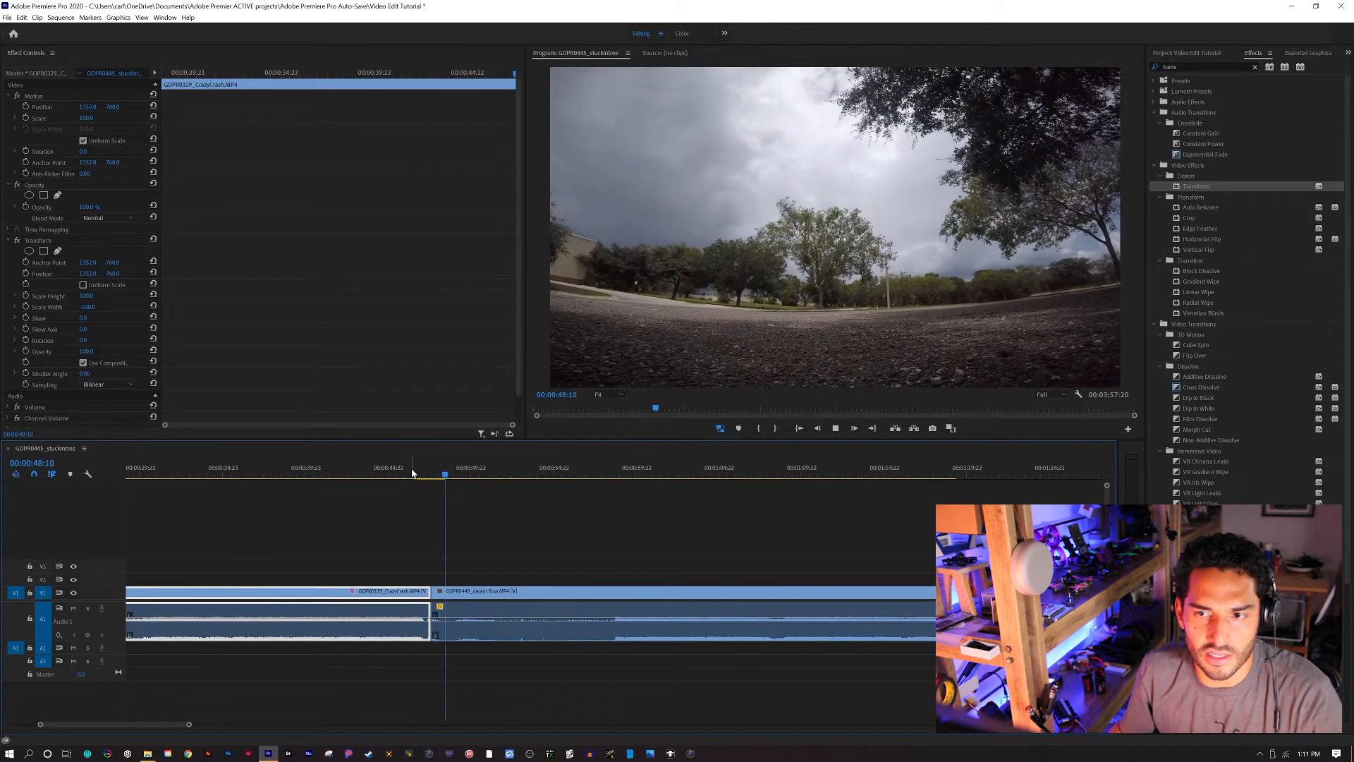
key("space")
Play the transition from the stuck-in-tree clip into the CrazyCrash clip to compare its pacing
scroll(288, 631, "up", 5)
left_click(344, 474)
key("space")
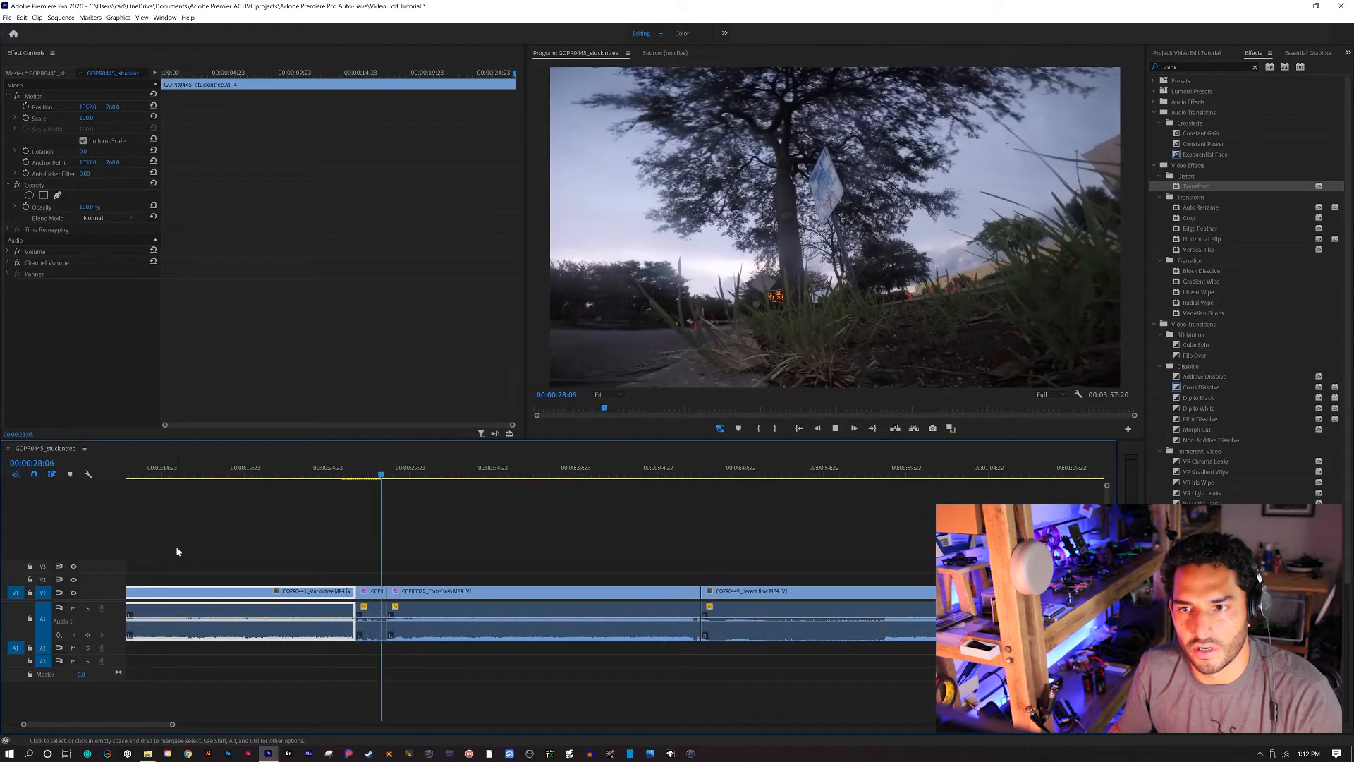
key("space")
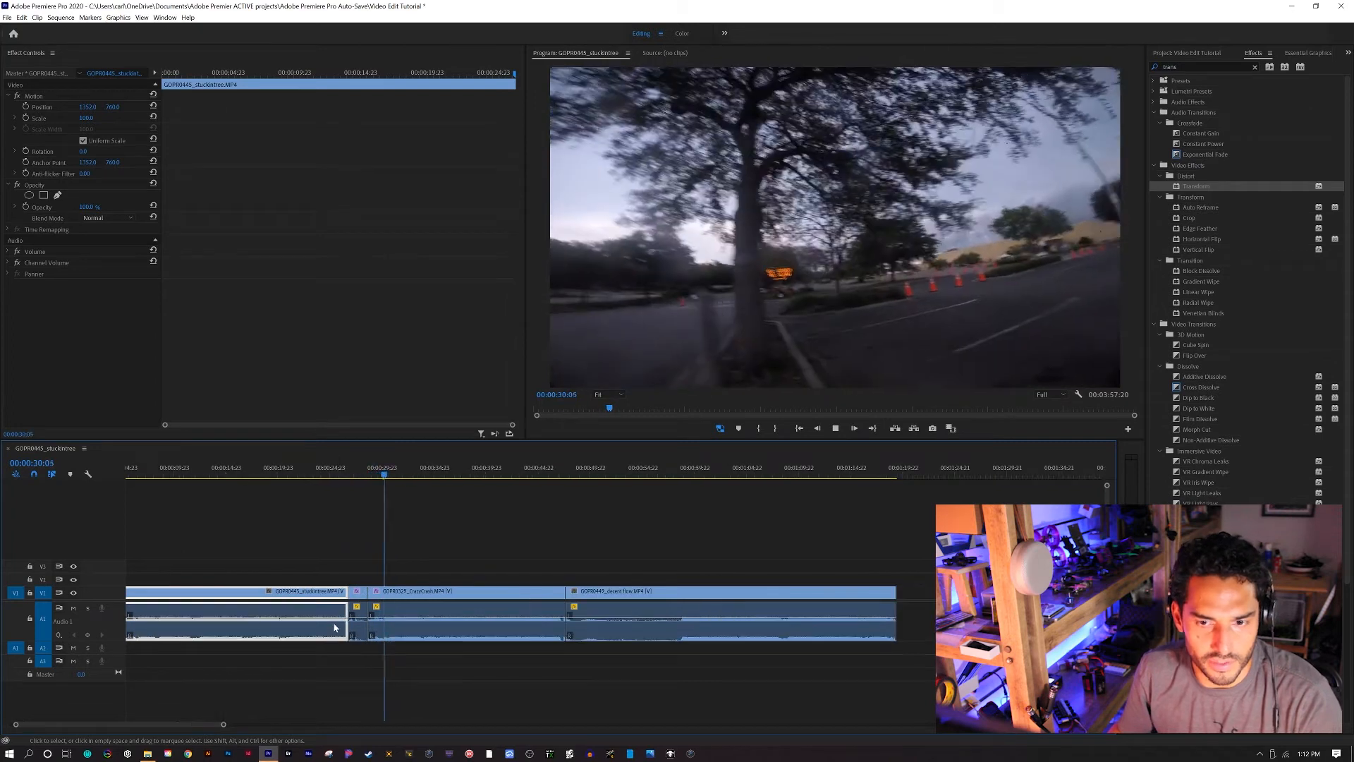
key("minus")
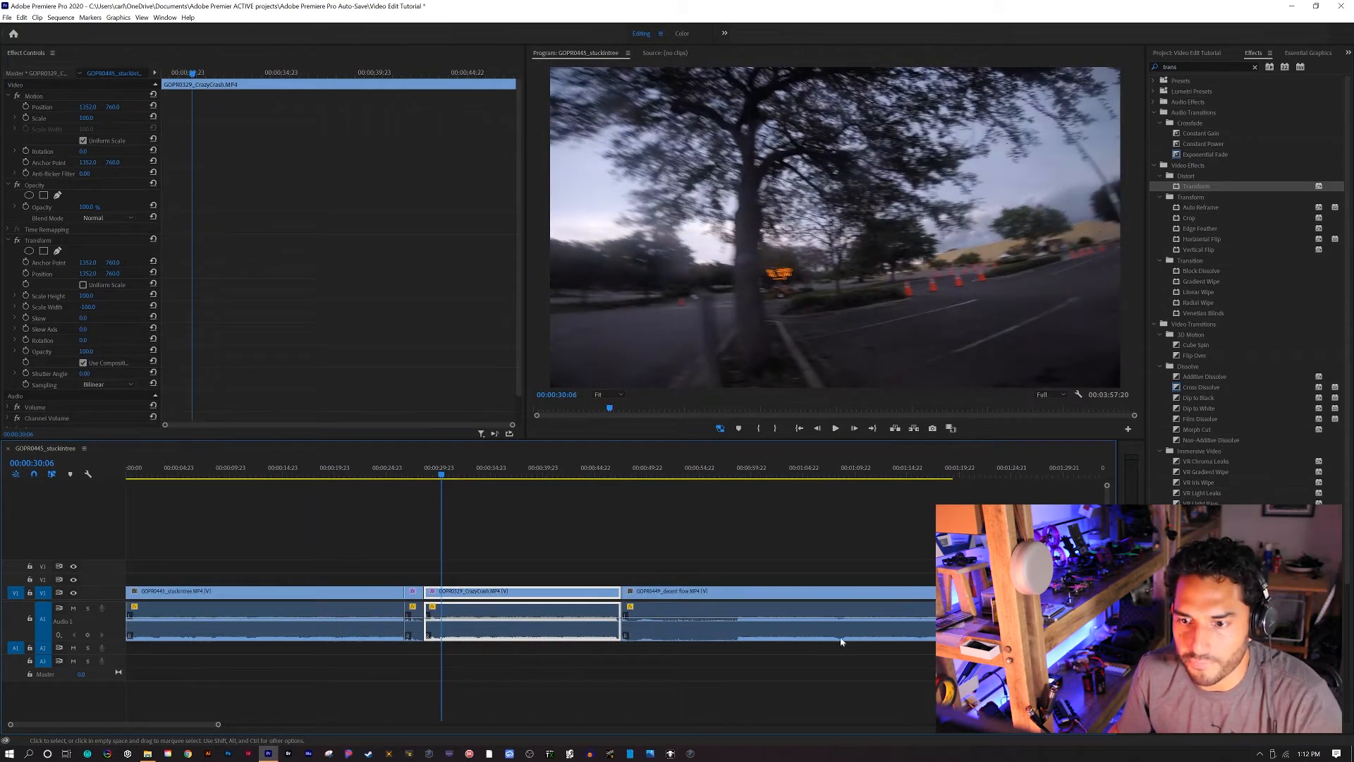
Split the decent flow clip about one second after its start and again at 00:00:58:05, isolating the stationary footage
left_click(652, 473)
left_click_drag(656, 471, 623, 493)
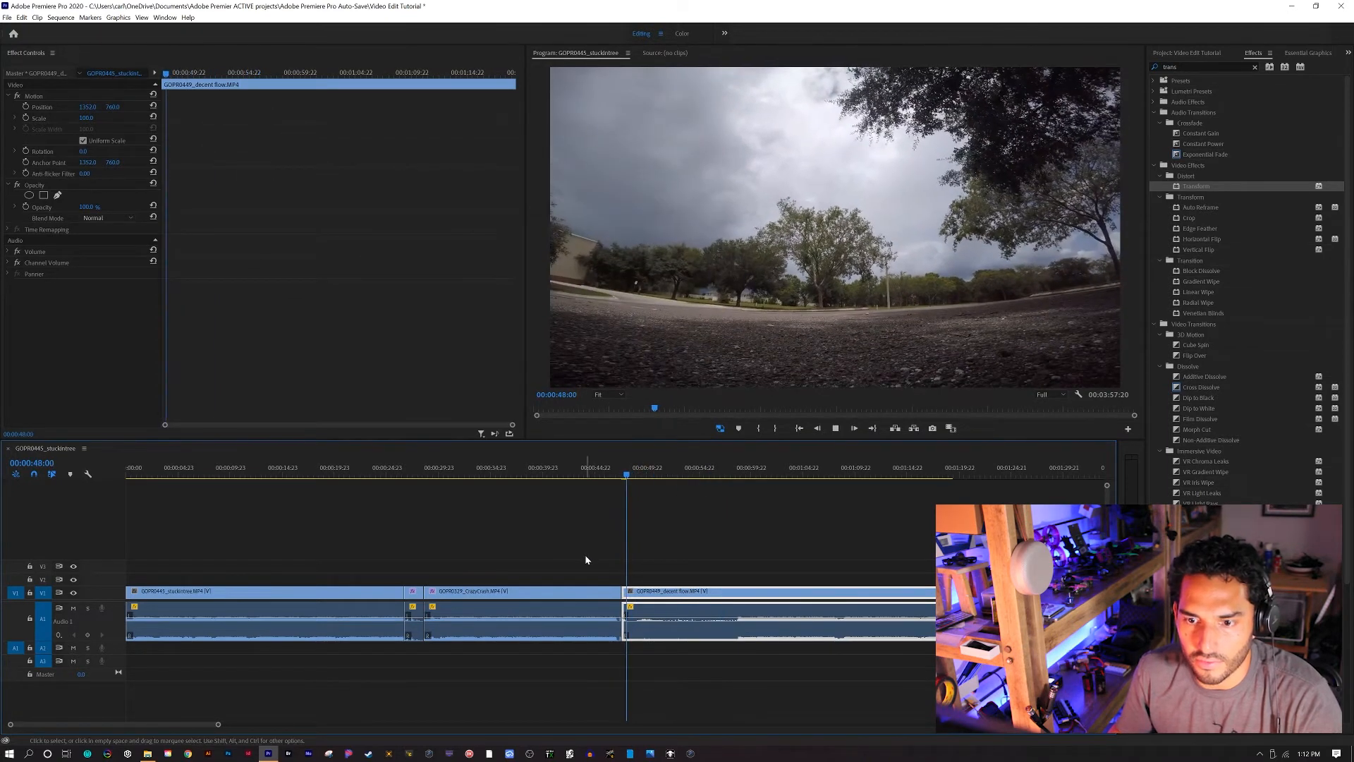
key("space")
key("c")
left_click(634, 593)
key("space")
left_click_drag(642, 480, 733, 484)
left_click(736, 592)
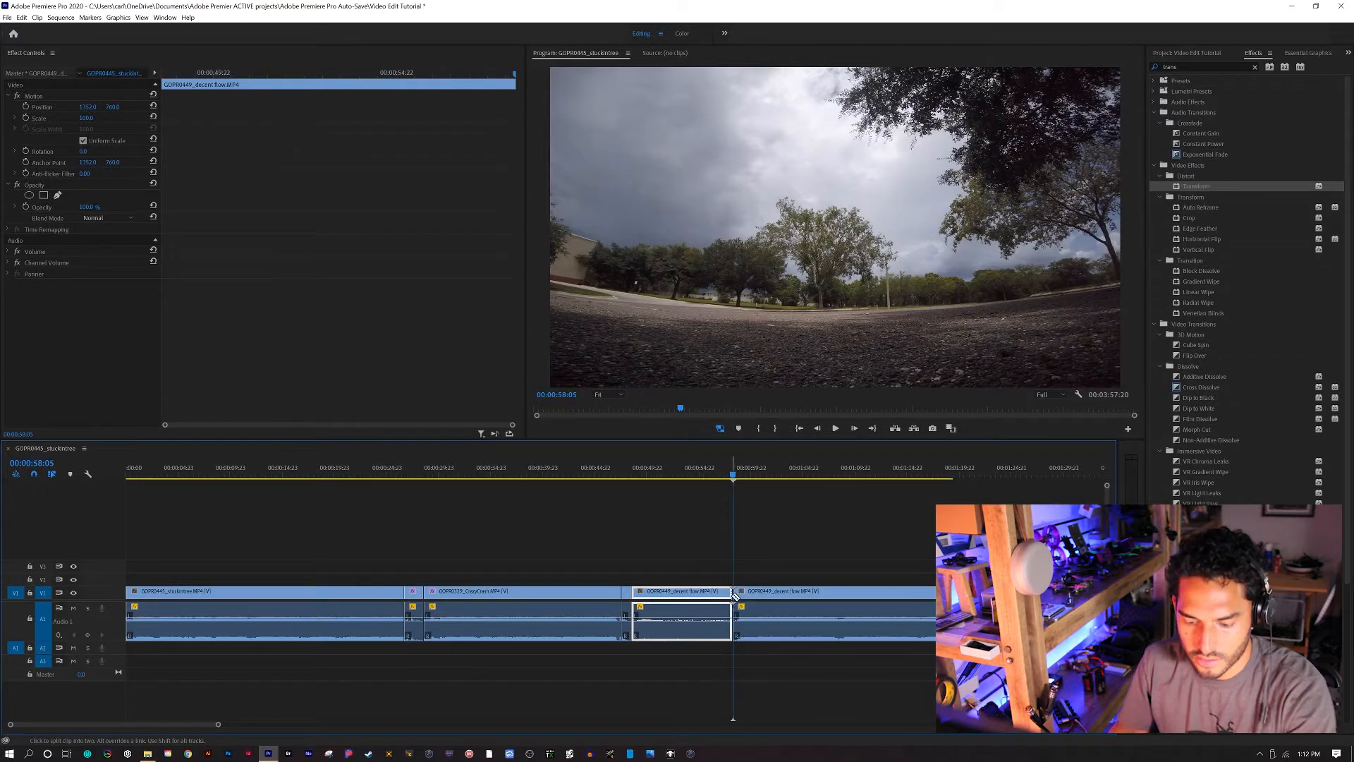
Delete the isolated stationary section of the decent flow clip and ripple delete the gap it leaves
key("Delete")
key("v")
right_click(692, 594)
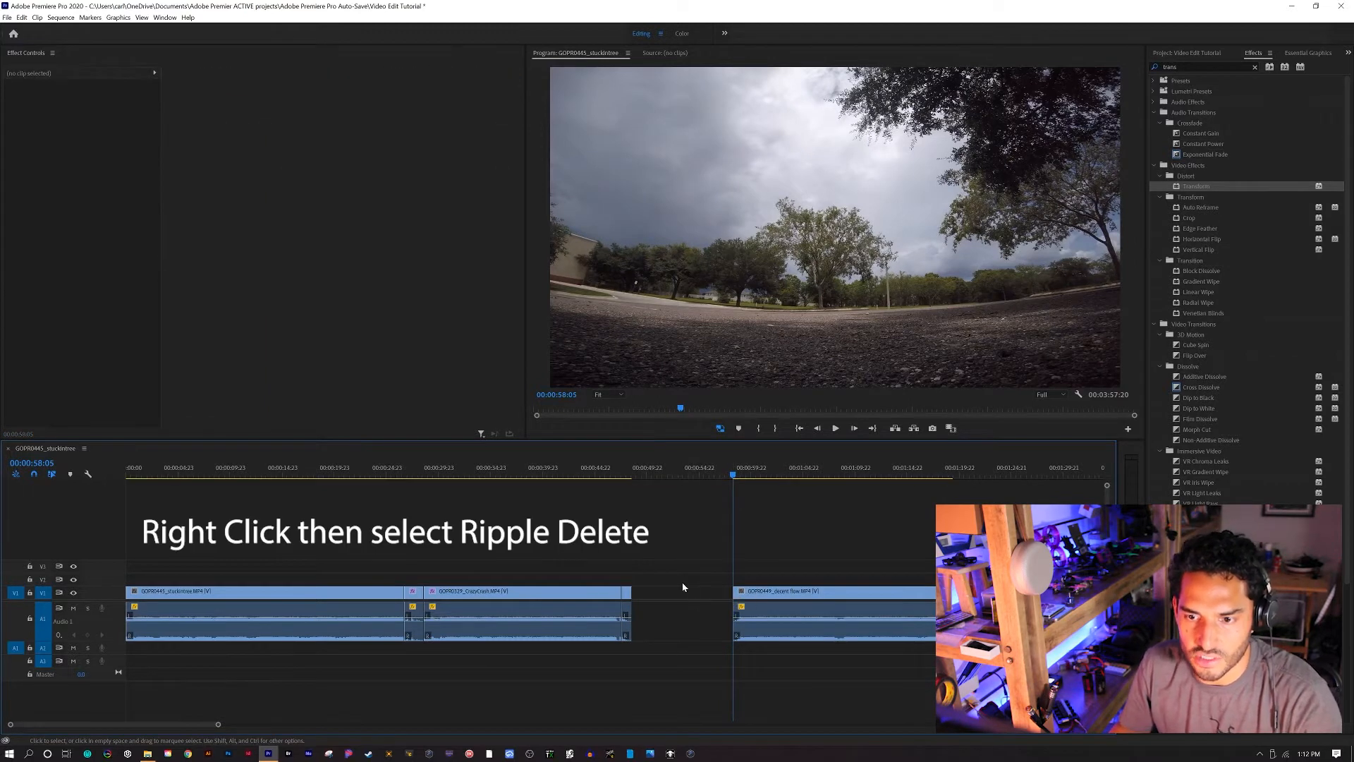
right_click(676, 590)
left_click(708, 599)
Replay the end of CrazyCrash through the shortened opening of the decent flow clip to check the transition
left_click(615, 473)
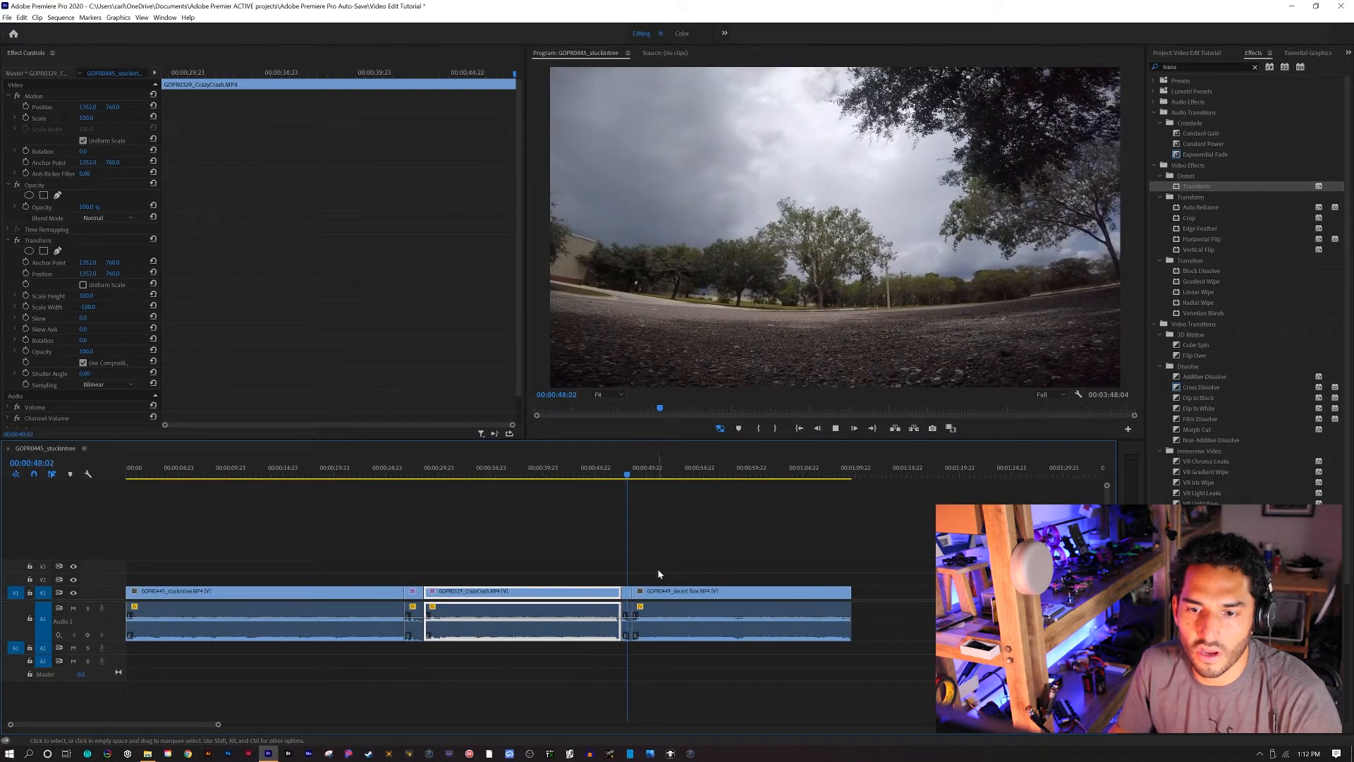
key("space")
left_click(605, 473)
key("space")
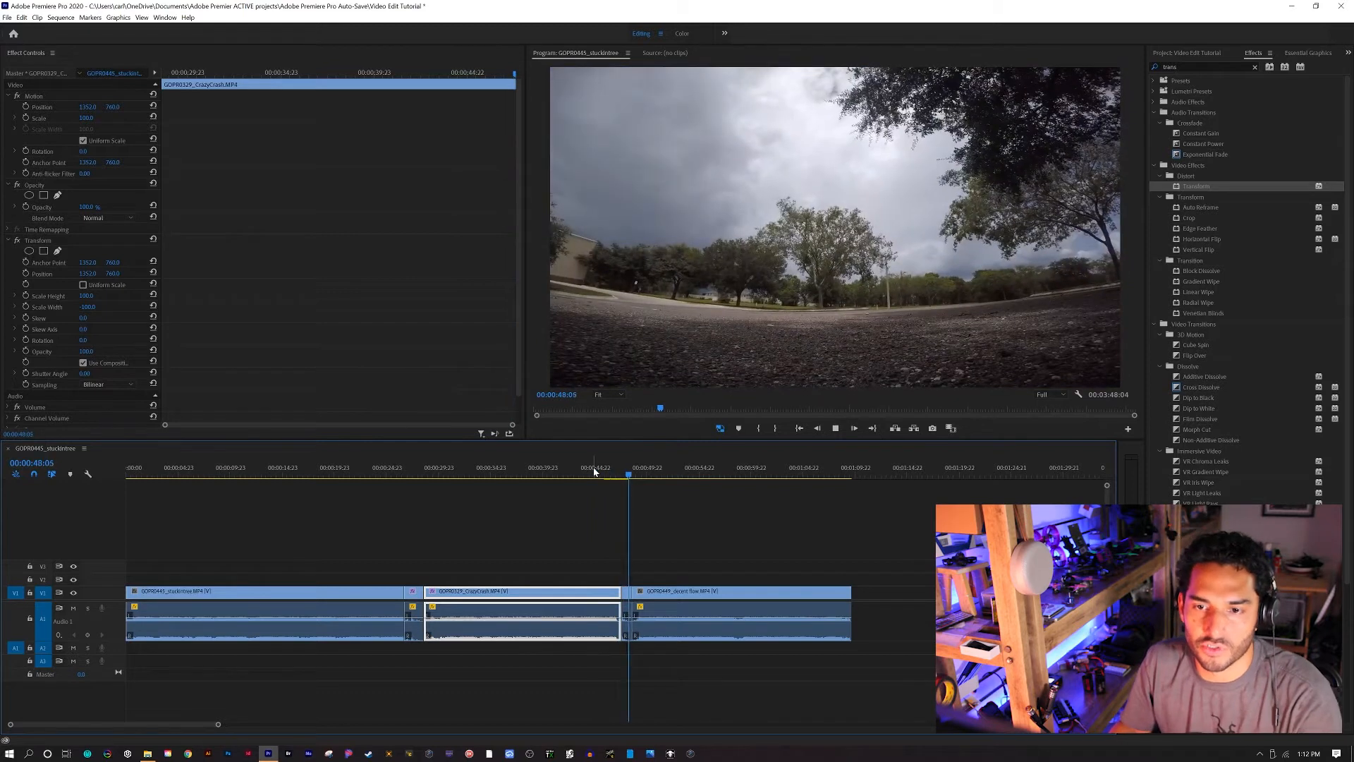
left_click(606, 474)
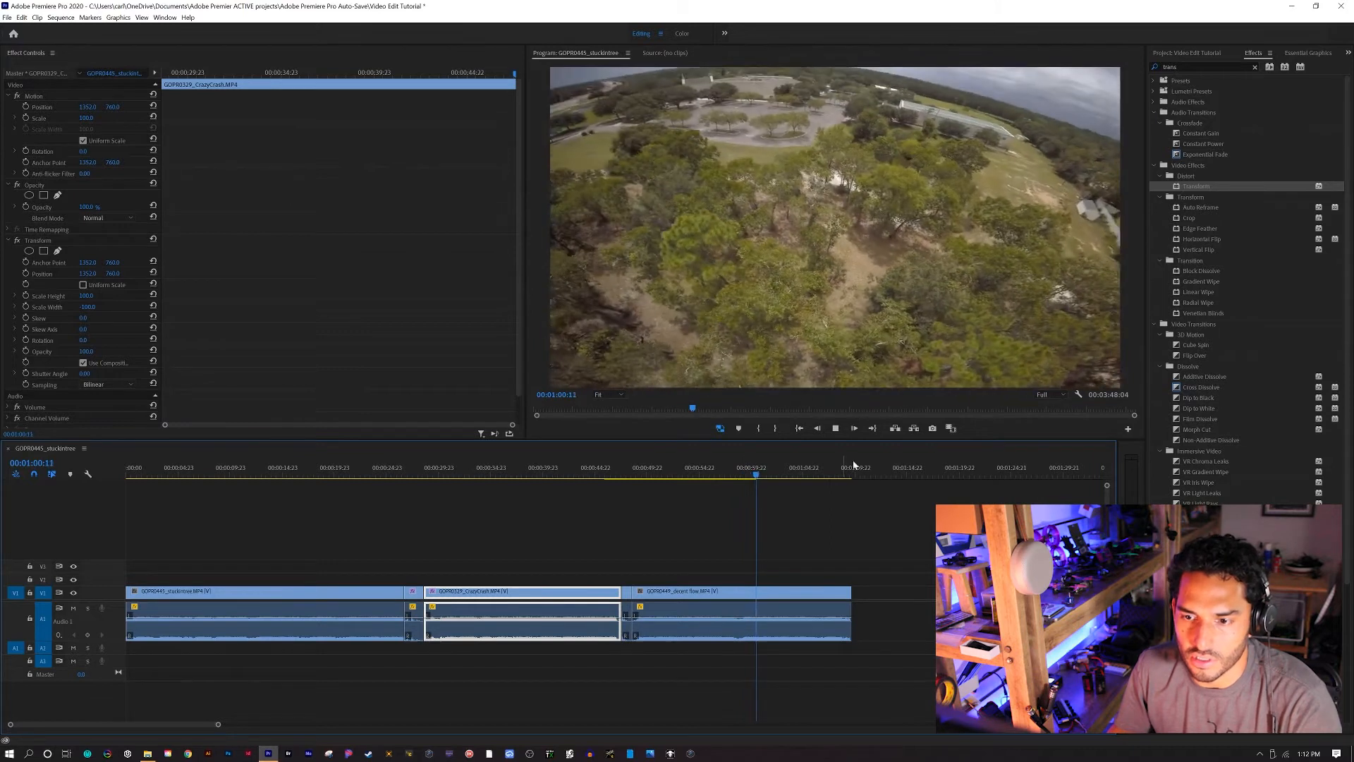
left_click(846, 596)
left_click_drag(846, 595, 1090, 605)
scroll(904, 623, "down", 1)
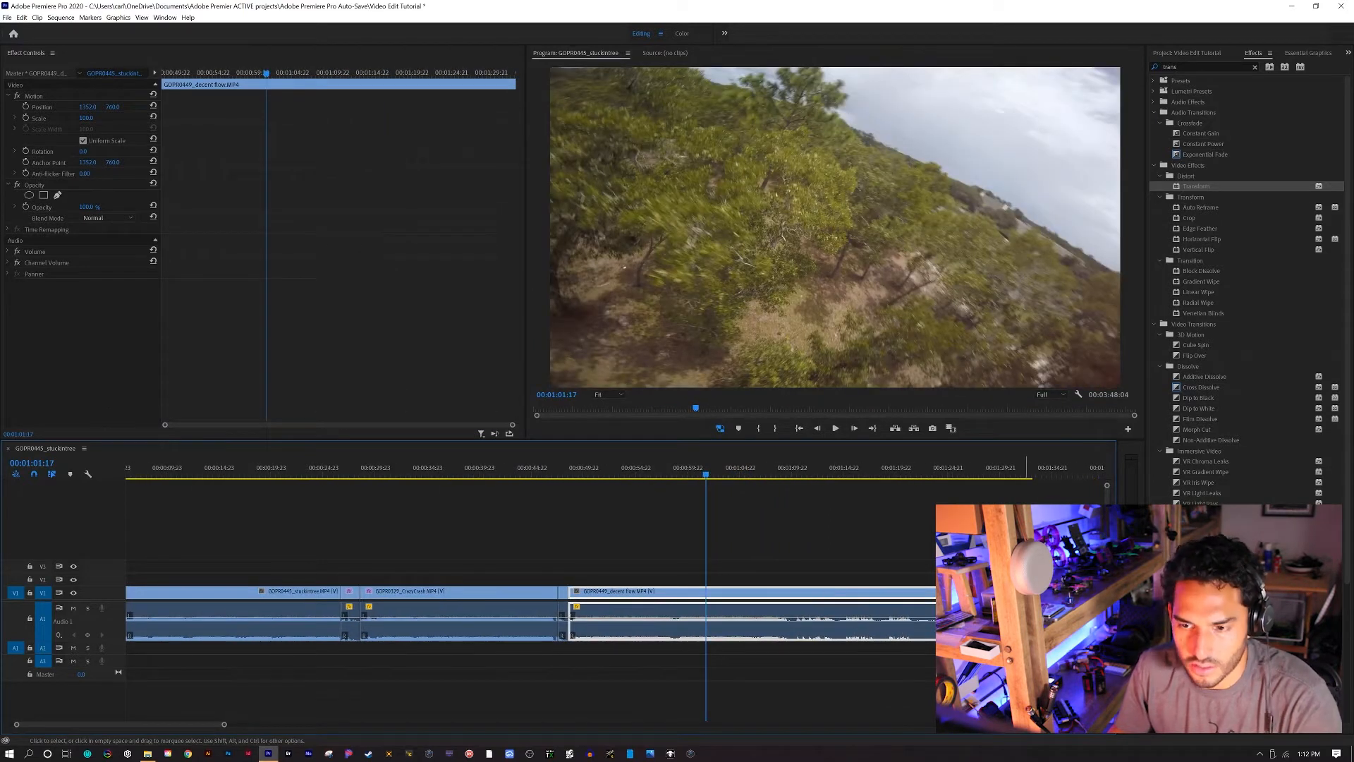
key("ctrl+z")
Extend the decent flow clip's end by several seconds, play the added footage and trim the end back to about 00:01:14
key("space")
left_click(775, 471)
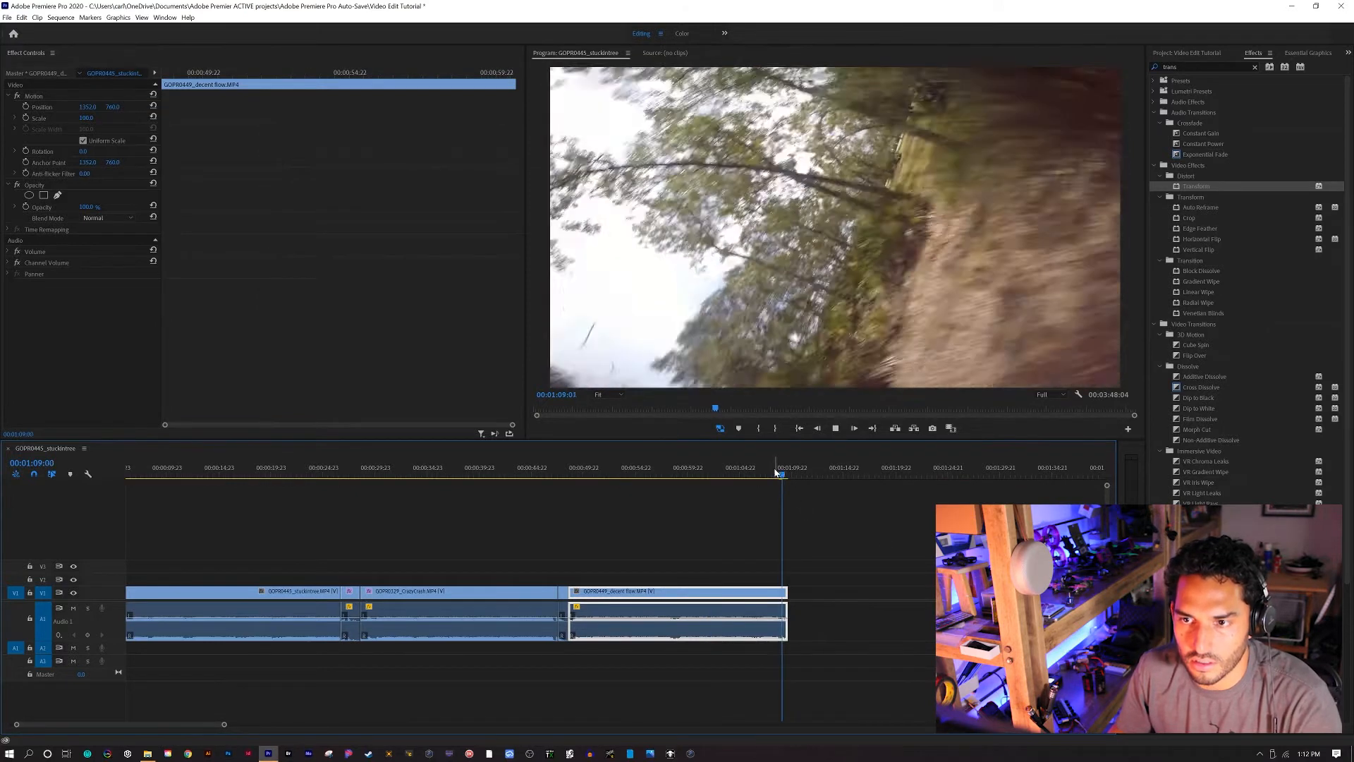
key("space")
left_click_drag(786, 594, 857, 595)
left_click(782, 473)
key("space")
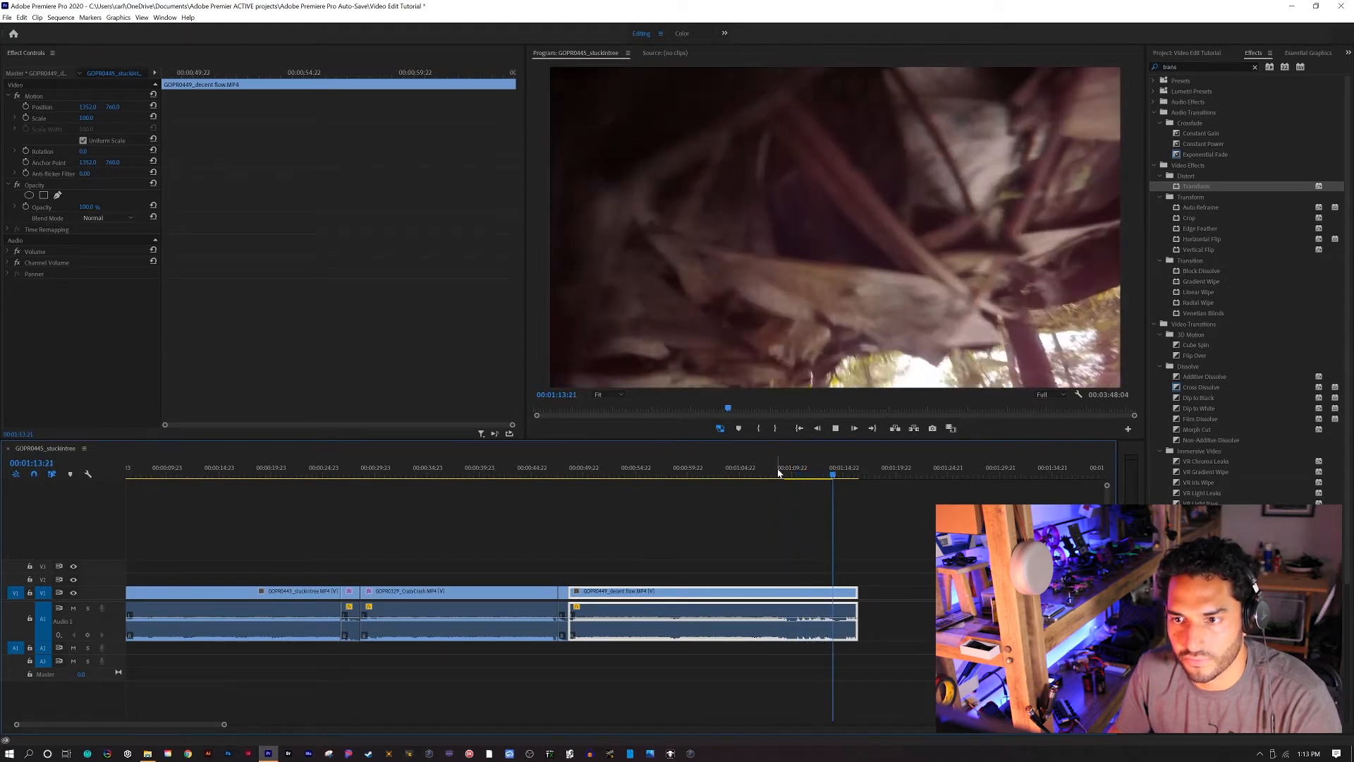
key("space")
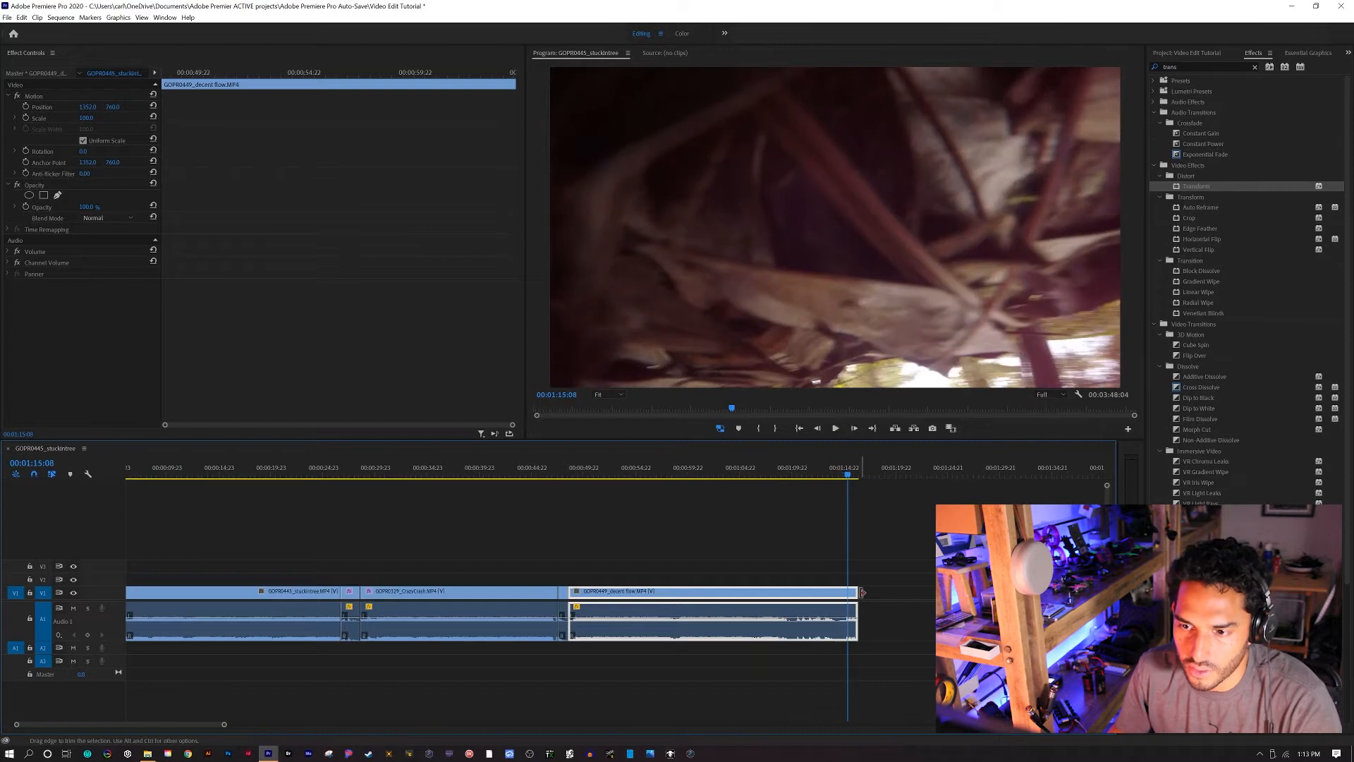
left_click_drag(853, 593, 839, 594)
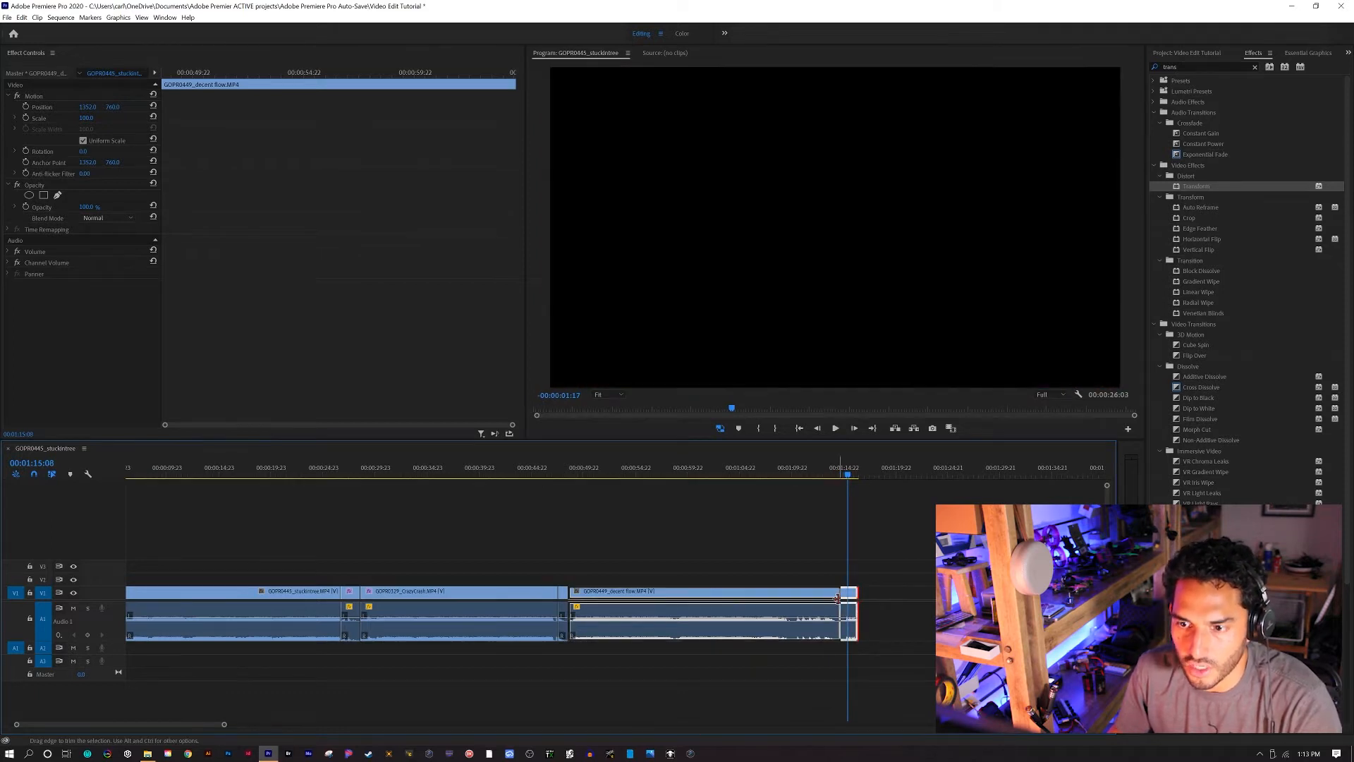
left_click(256, 672)
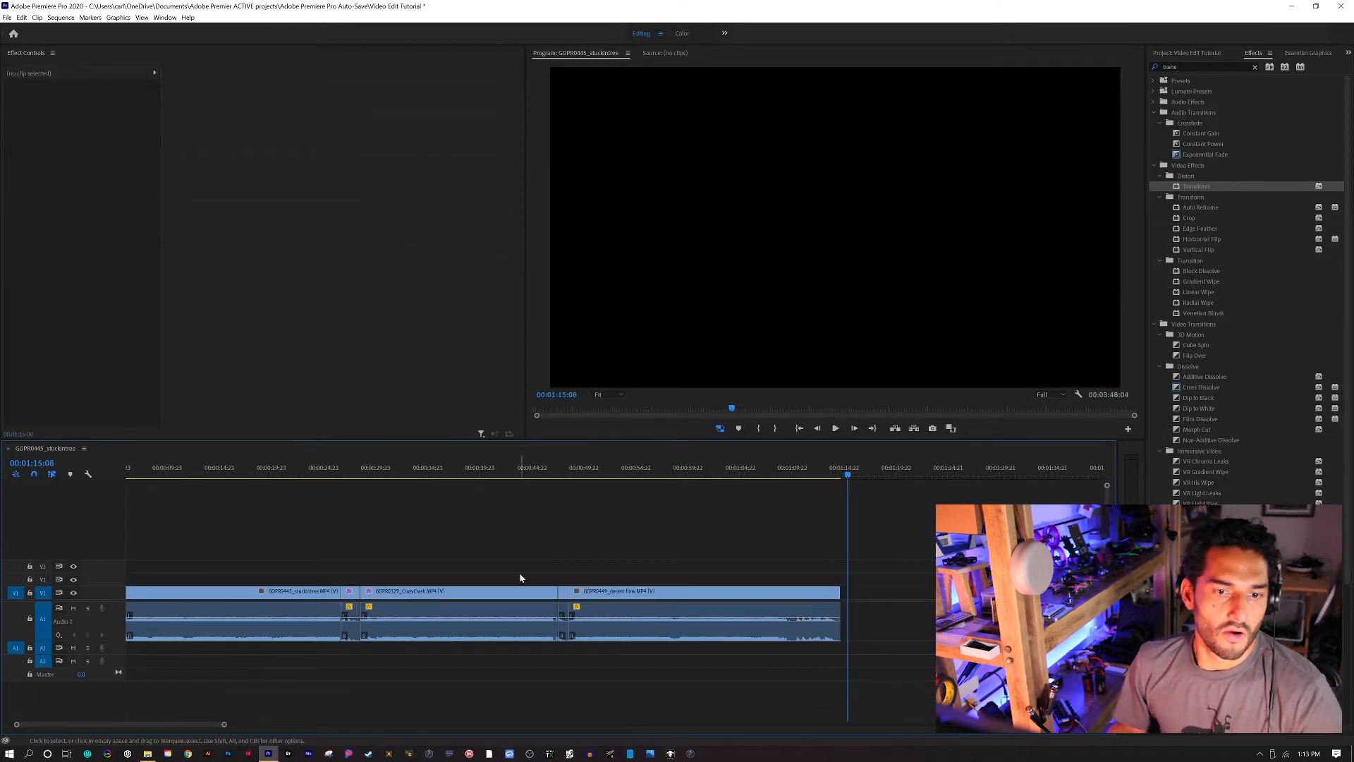
key("backslash")
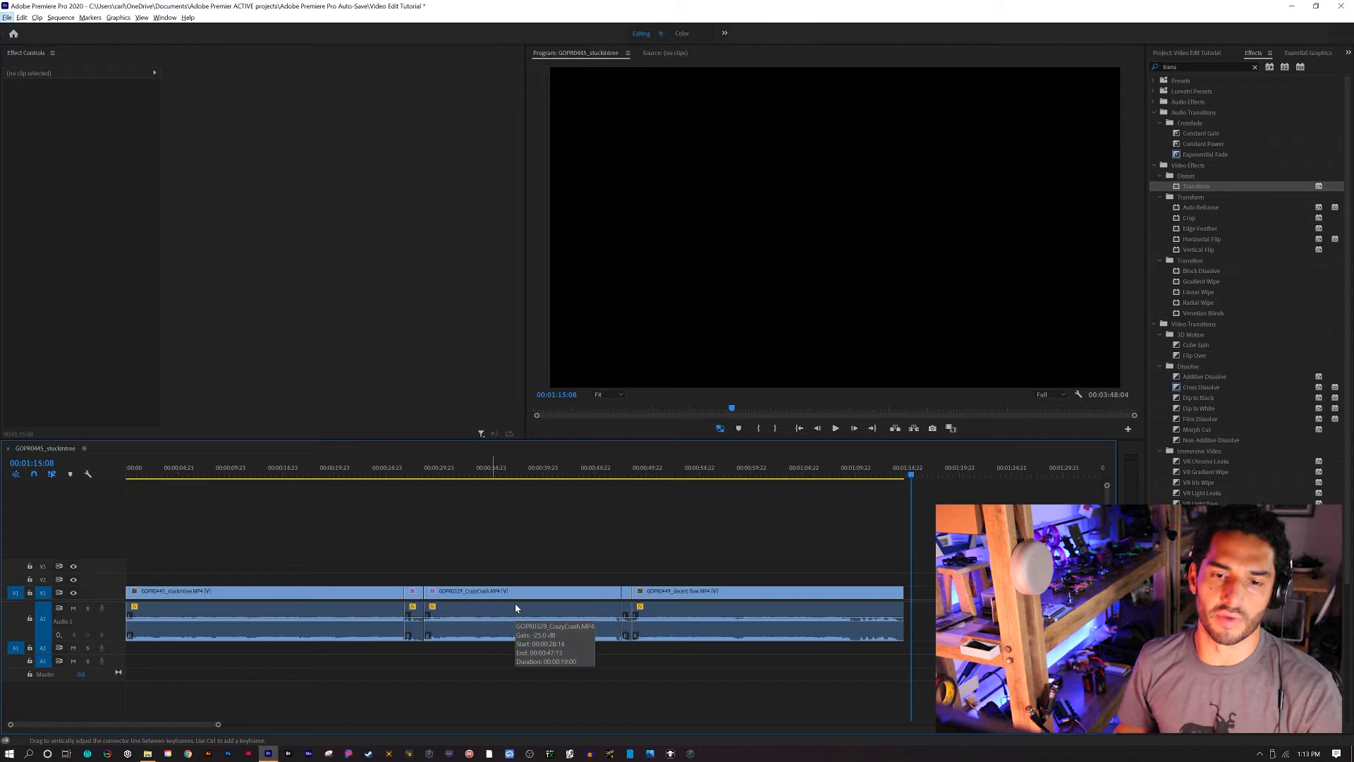
key("alt+space")
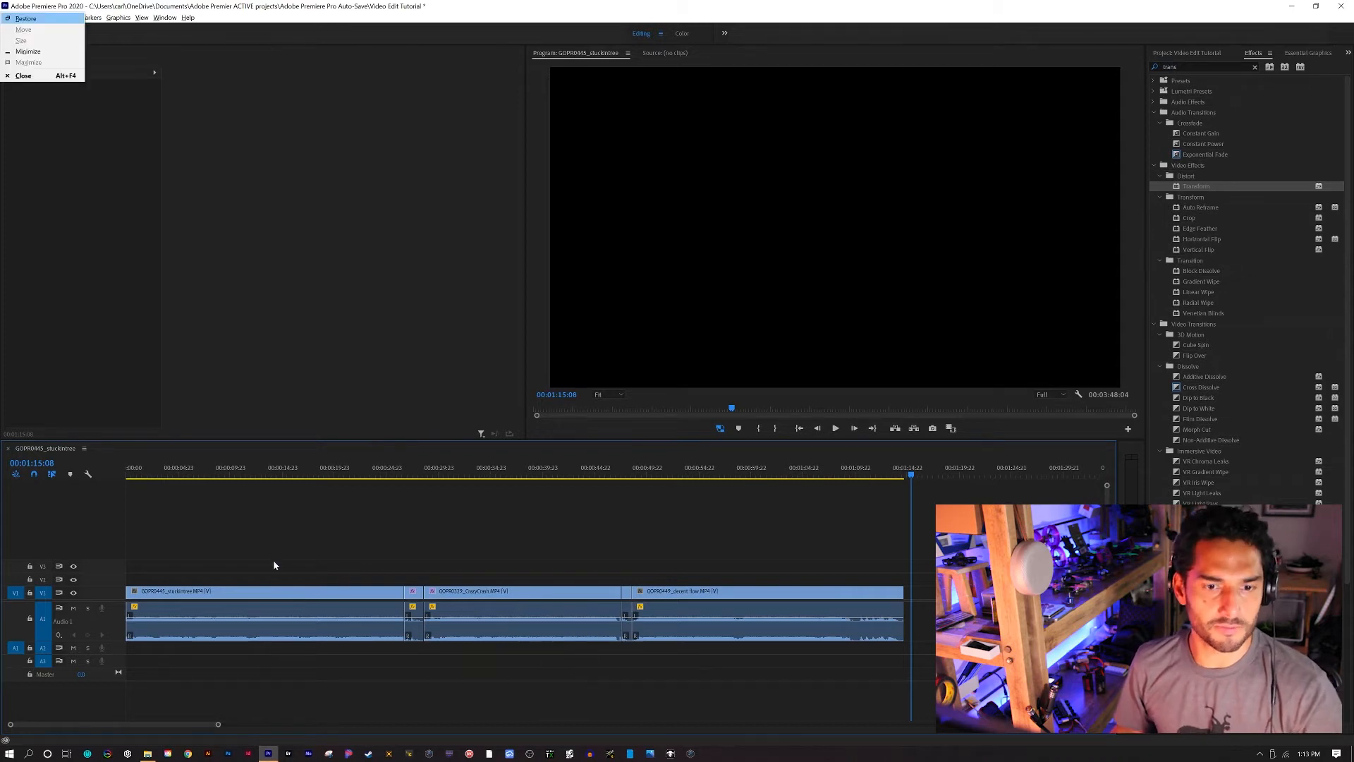
key("Escape")
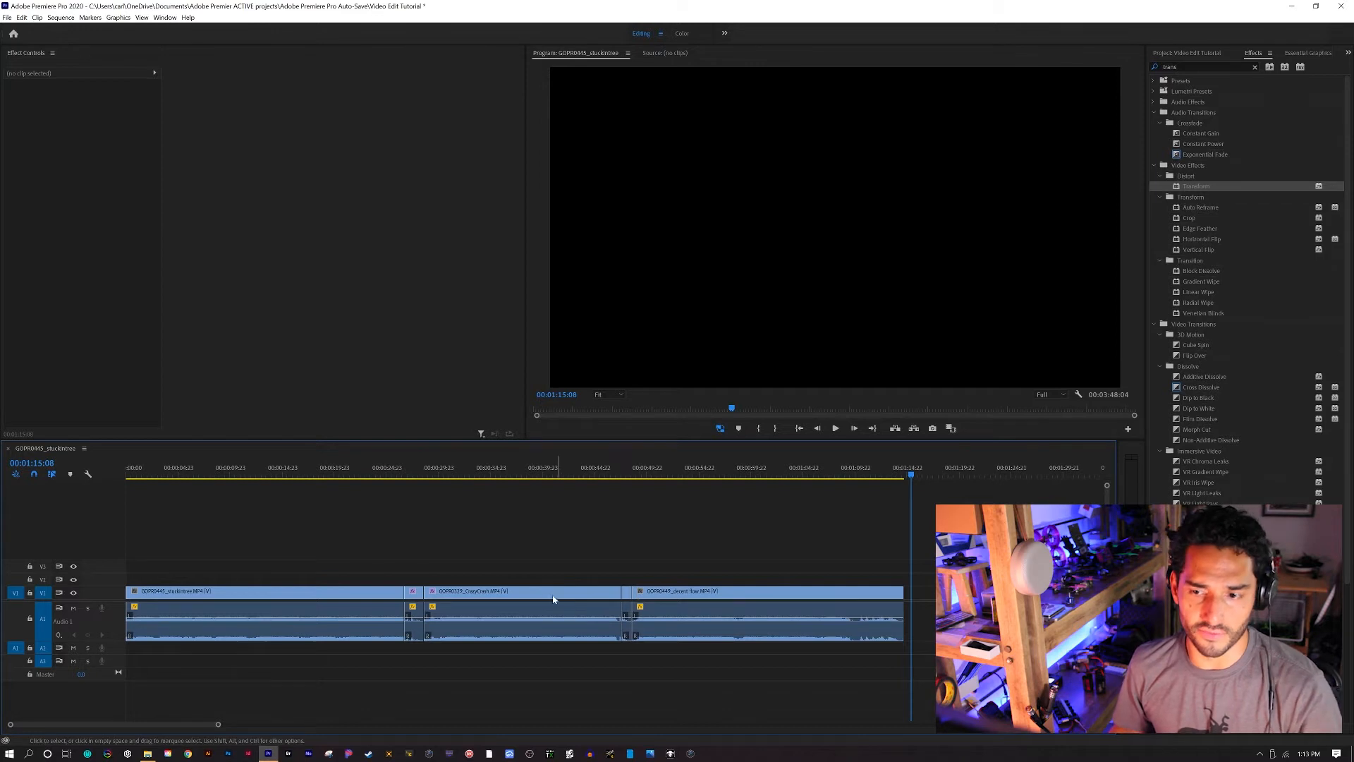
Switch to File Explorer and open the Music NoCopyRight folder inside Documents > Music
left_click(147, 753)
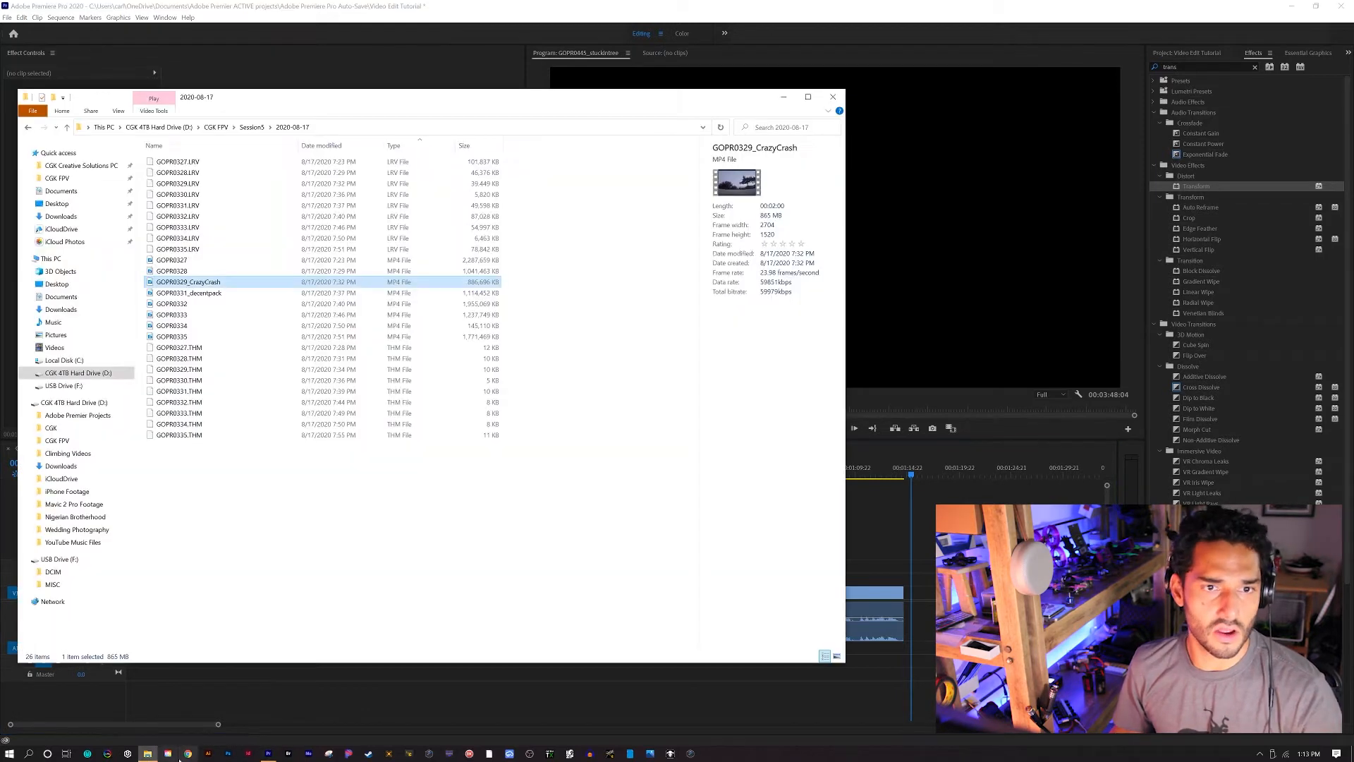
left_click(60, 191)
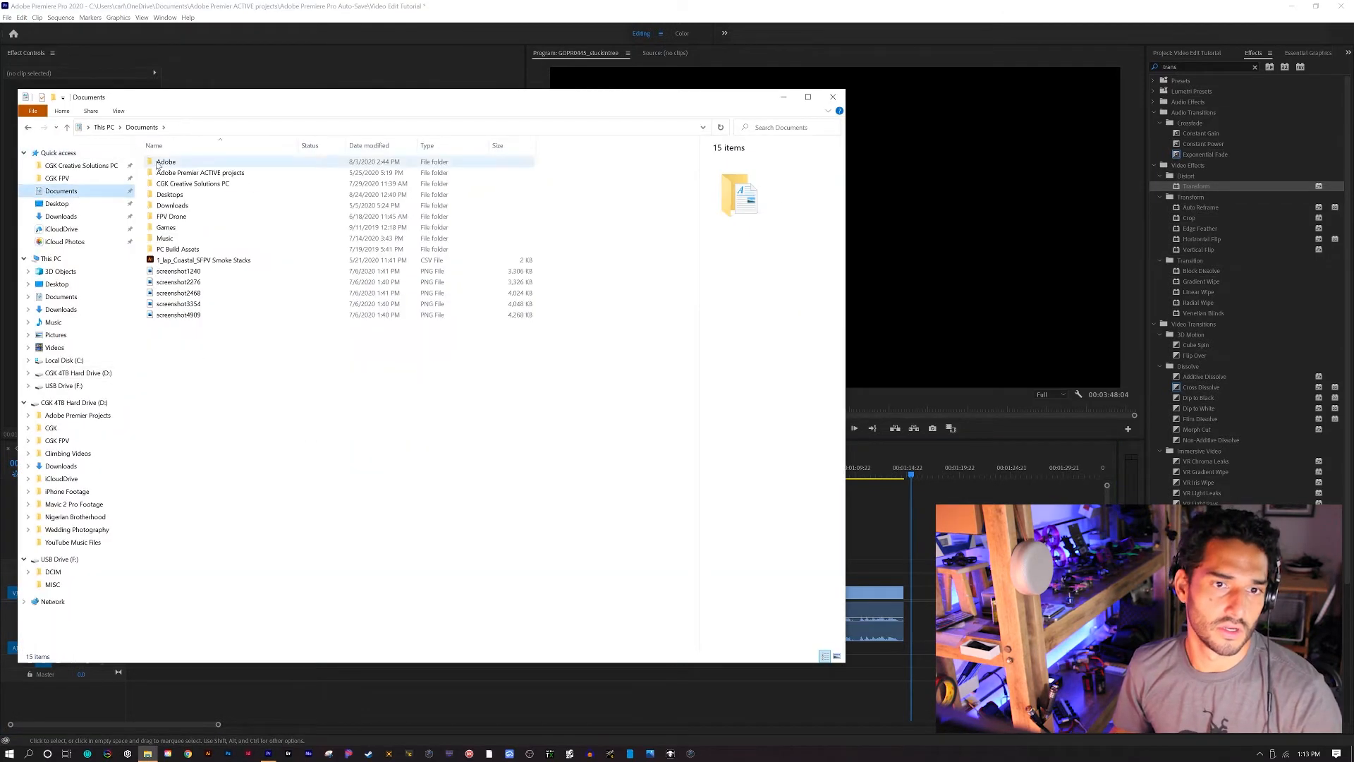
double_click(181, 241)
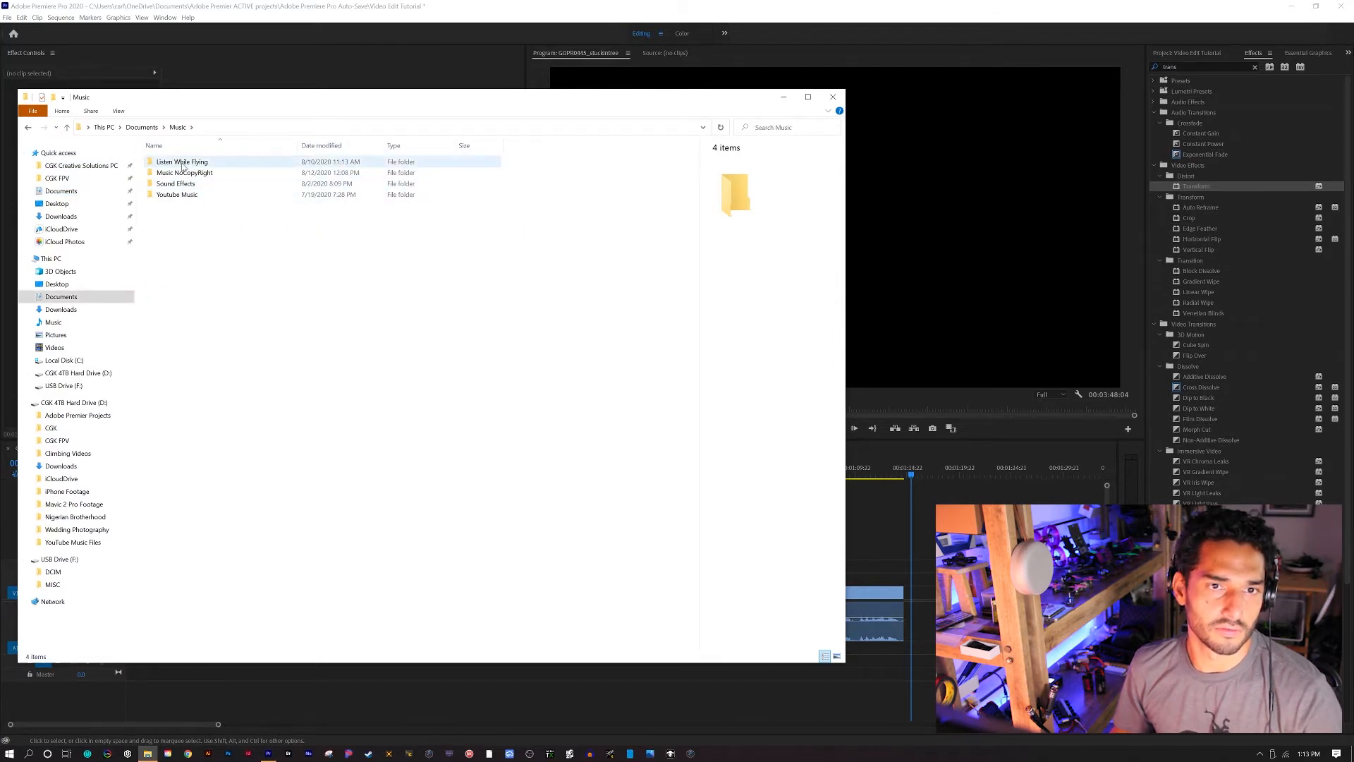
double_click(176, 173)
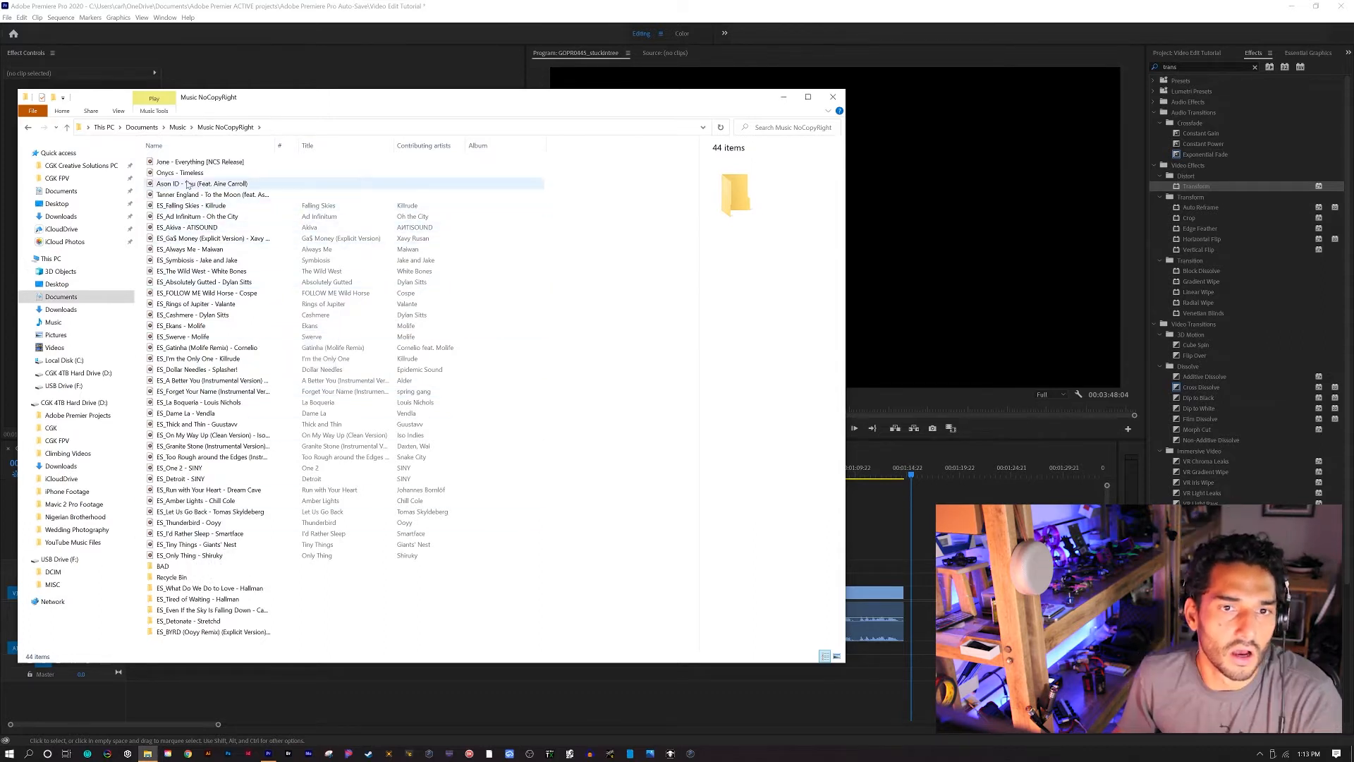
Listen to the tracks Onycs - Timeless and Jone - Everything [NCS Release] to choose background music
left_click(180, 173)
double_click(179, 174)
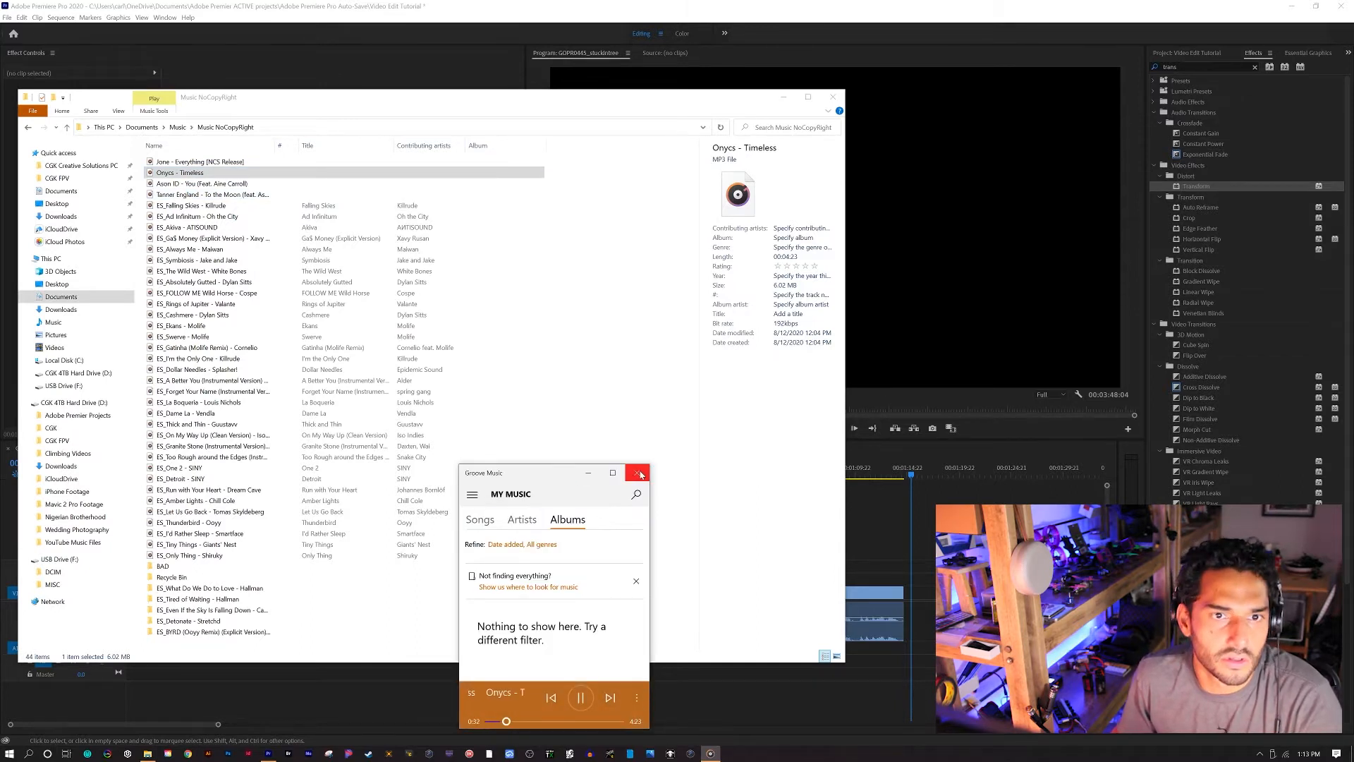
left_click(638, 473)
double_click(200, 161)
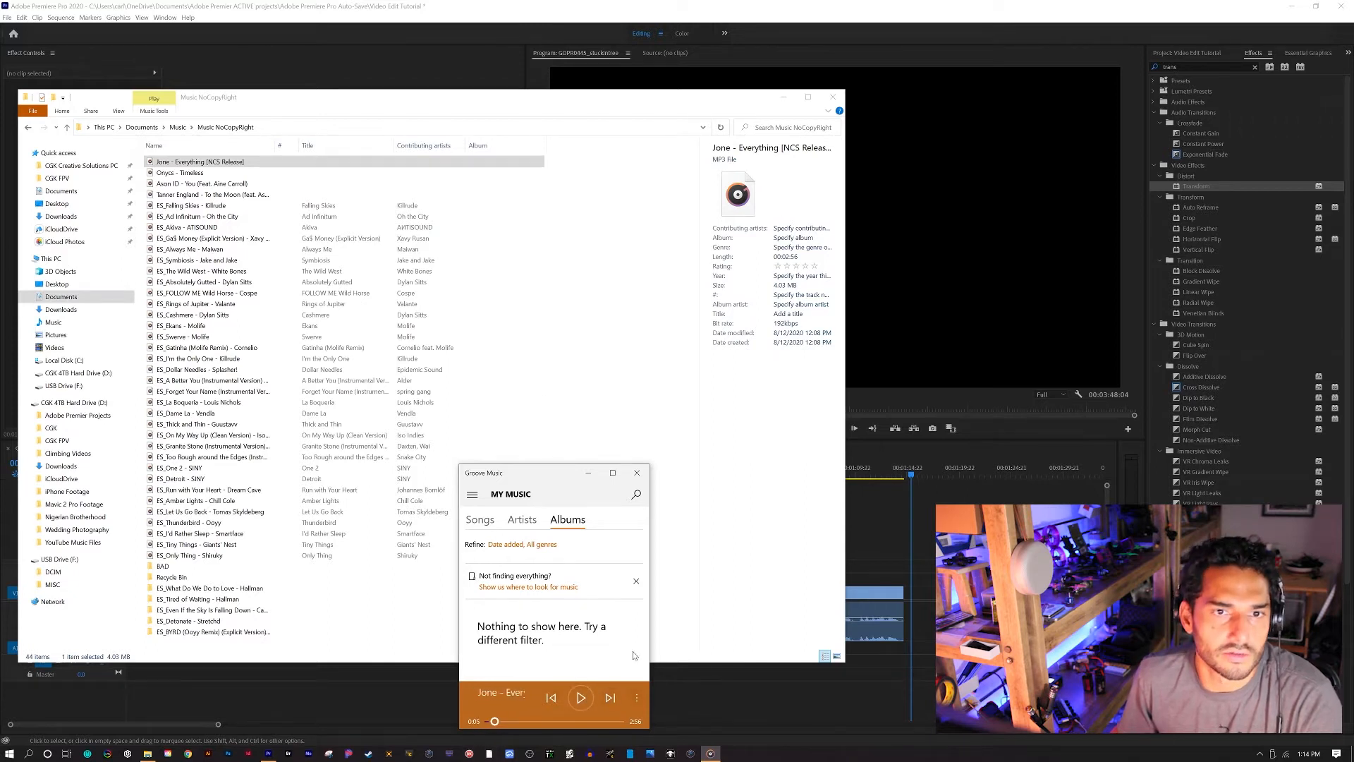
Import the Jone - Everything [NCS Release] track into the project and place it at the sequence start on audio track A3
left_click_drag(303, 162, 169, 176)
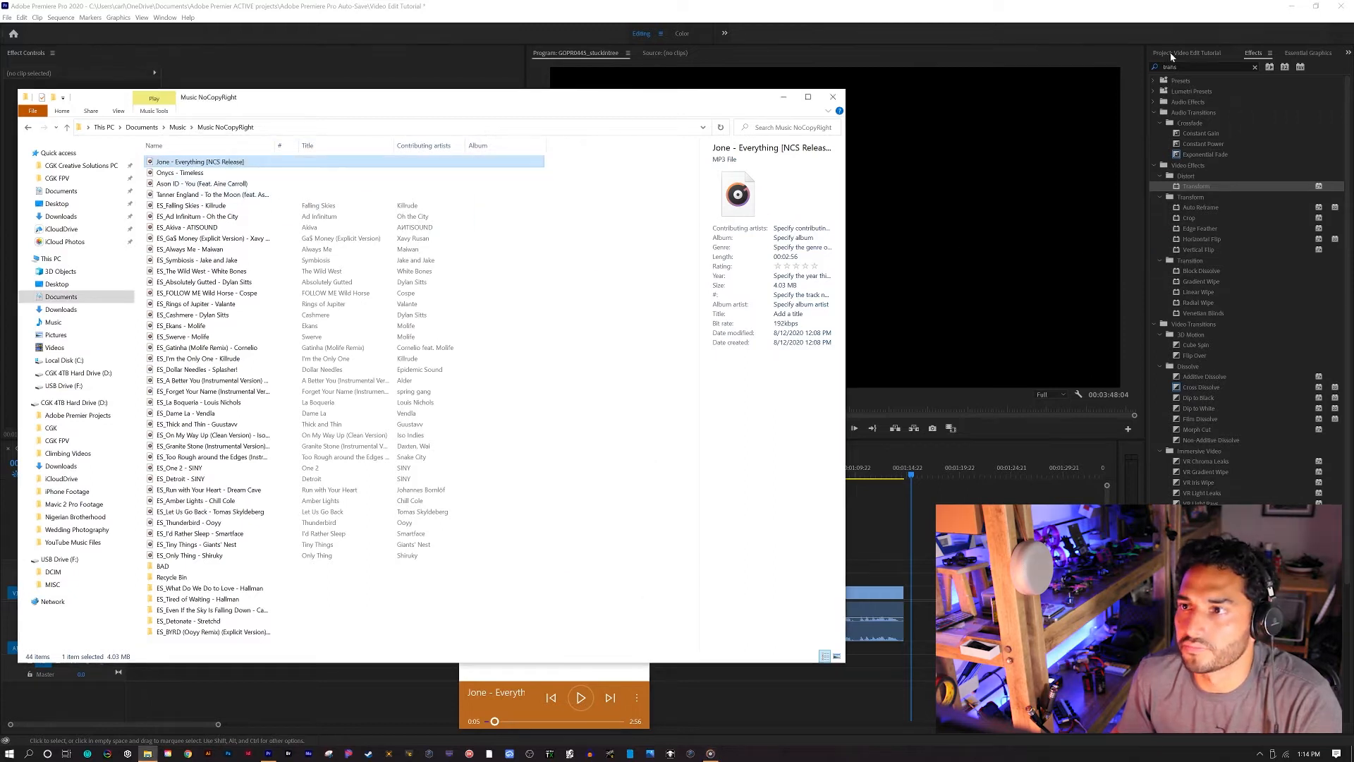
left_click(1160, 54)
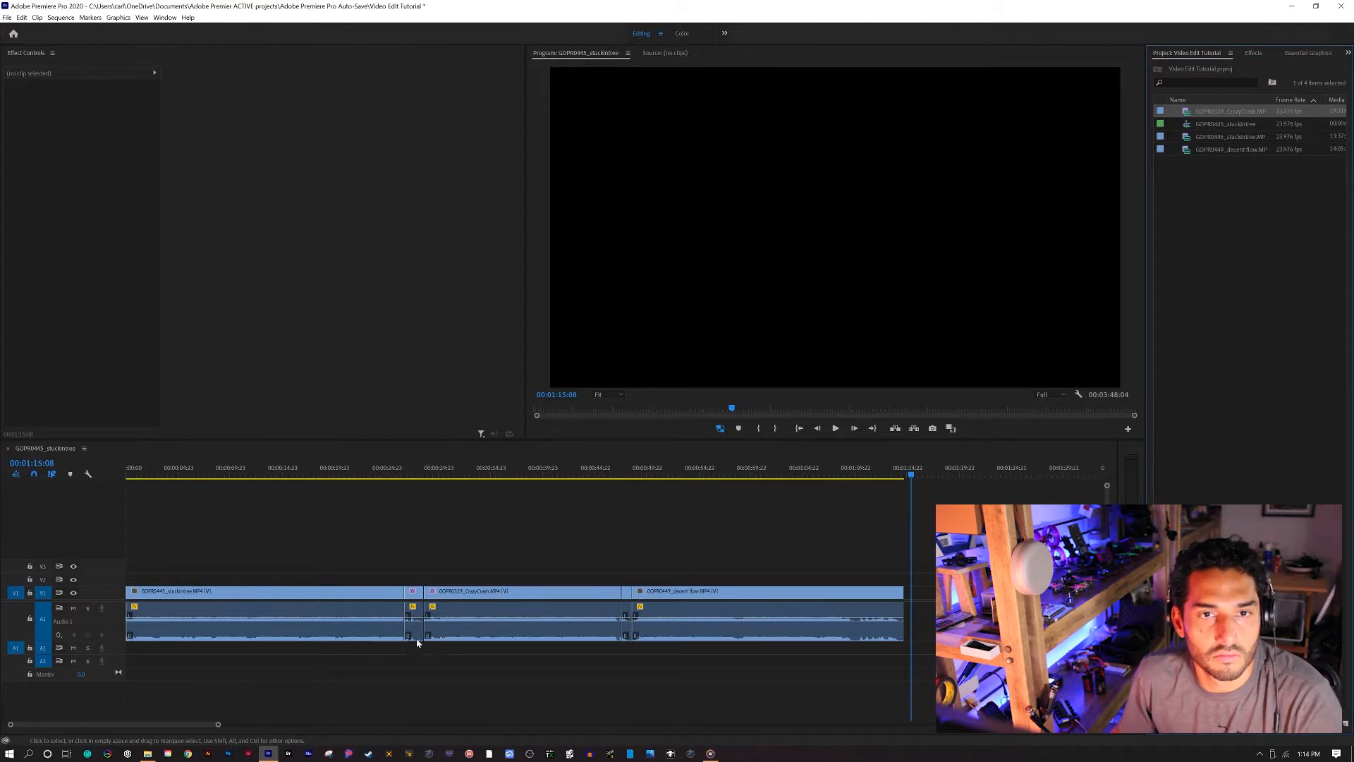
key("super+Tab")
left_click(323, 185)
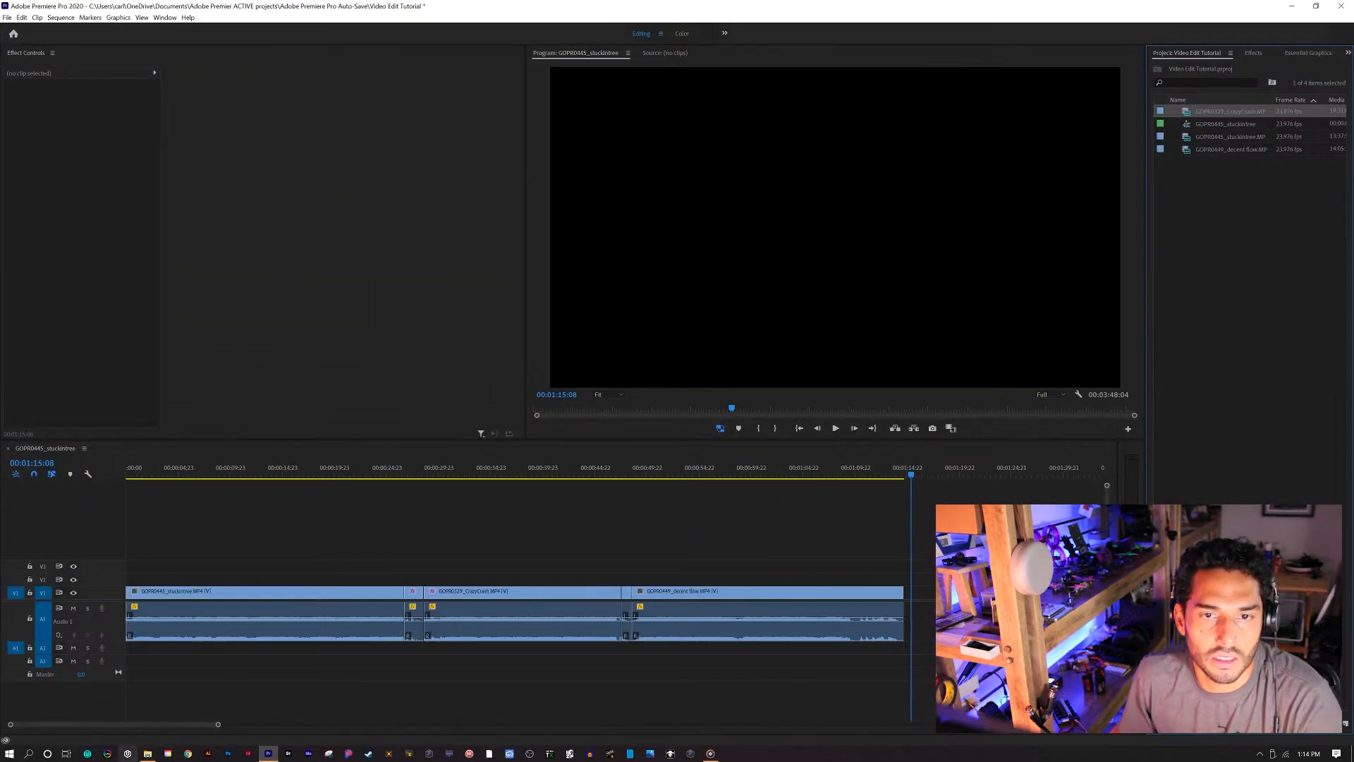
left_click(147, 753)
left_click_drag(200, 161, 1246, 272)
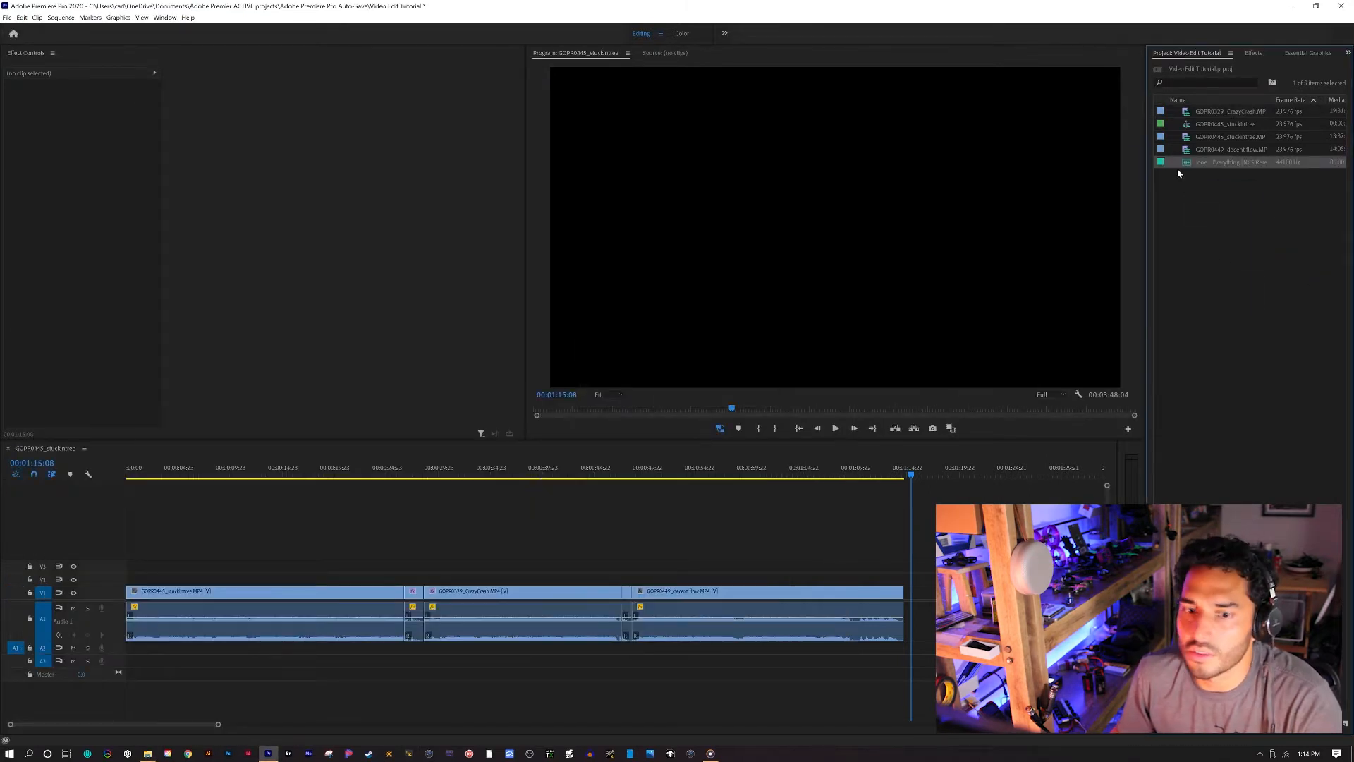
left_click_drag(1176, 171, 200, 662)
Lower the gain of the music clip on A3 by 10 dB
left_click(151, 663)
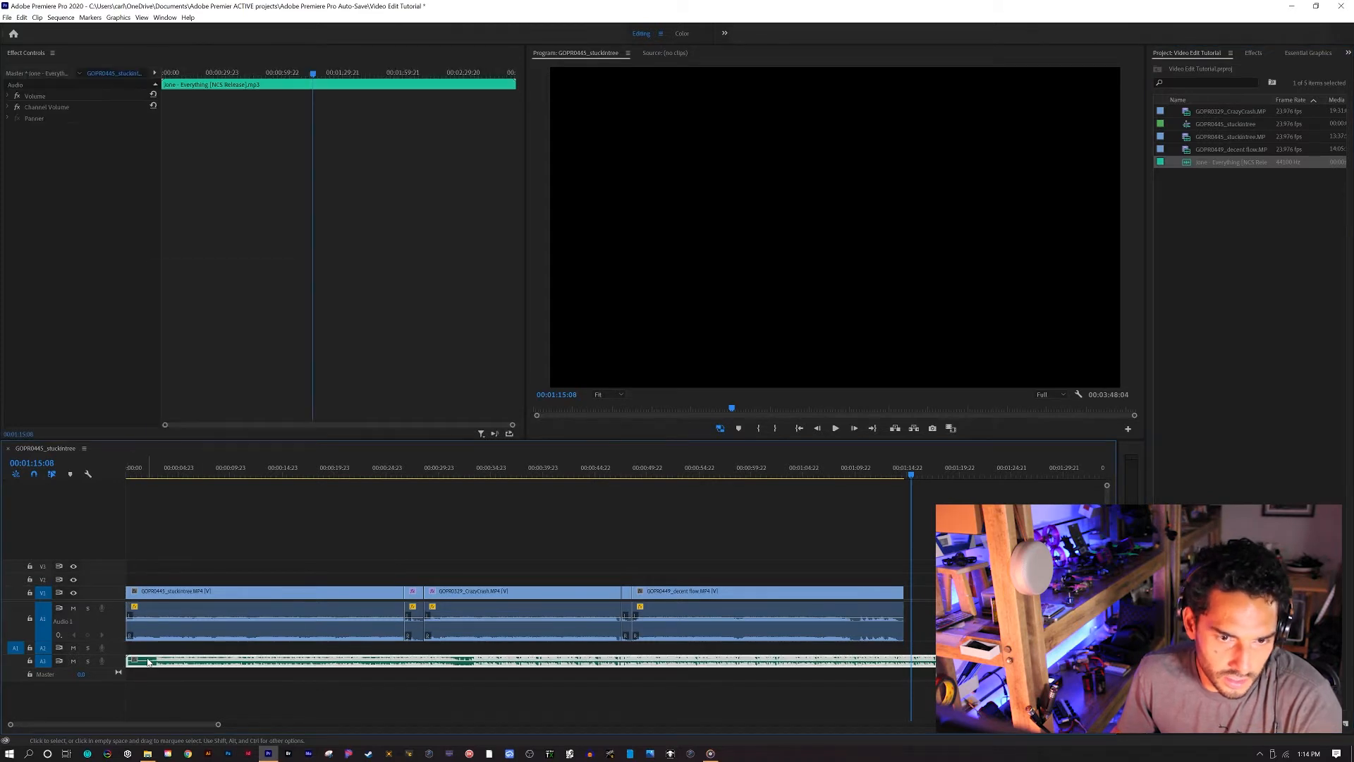
right_click(150, 664)
left_click(211, 546)
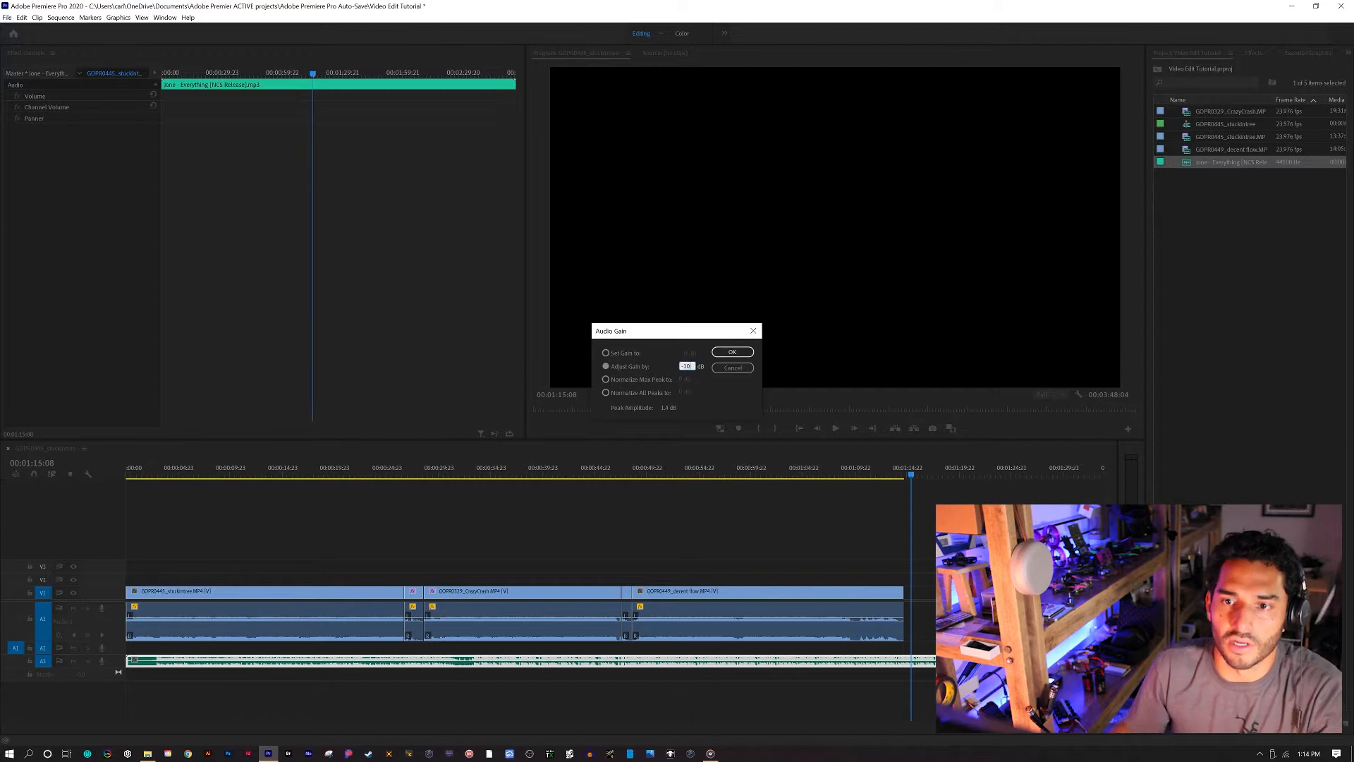
left_click(732, 351)
Play the music's opening and move all footage clips about 18 seconds later along the music
left_click_drag(139, 469, 121, 470)
left_click_drag(177, 557, 880, 635)
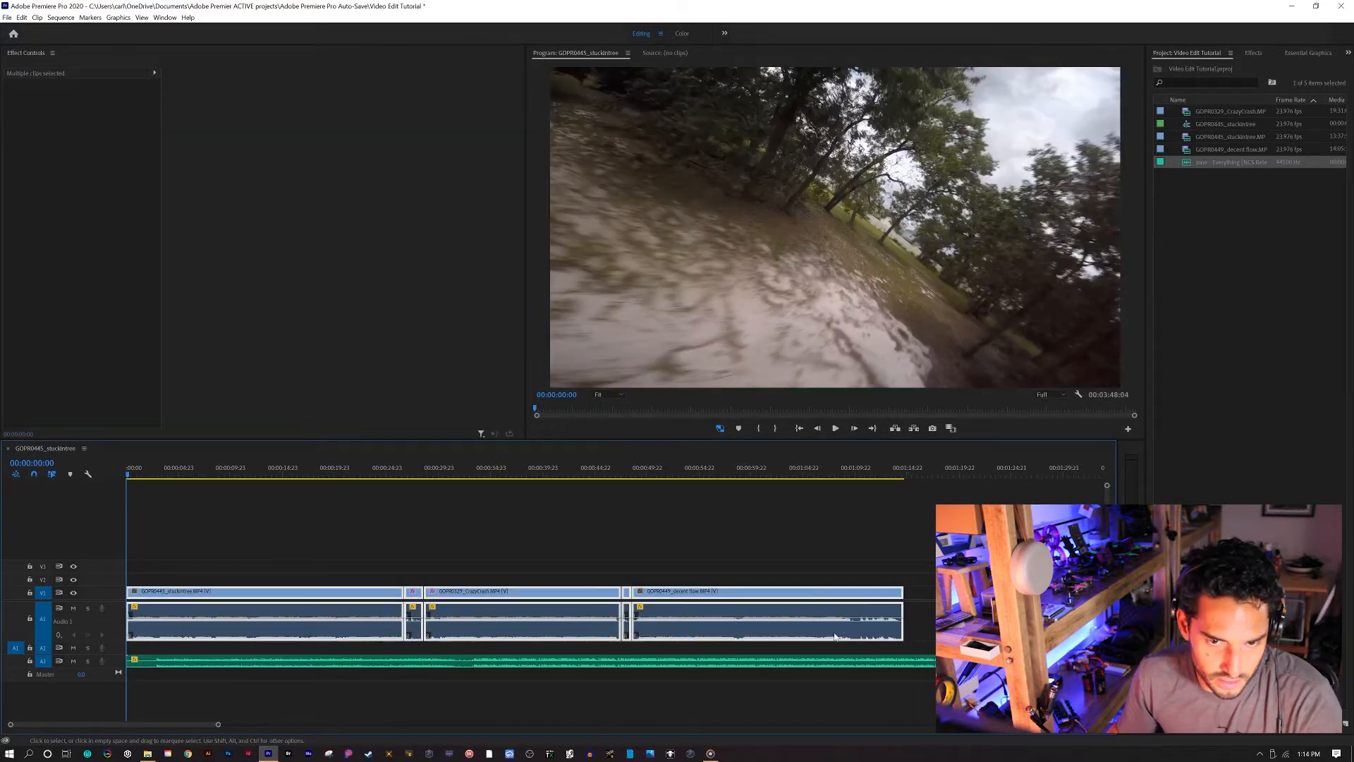
left_click_drag(315, 598, 333, 598)
left_click(223, 552)
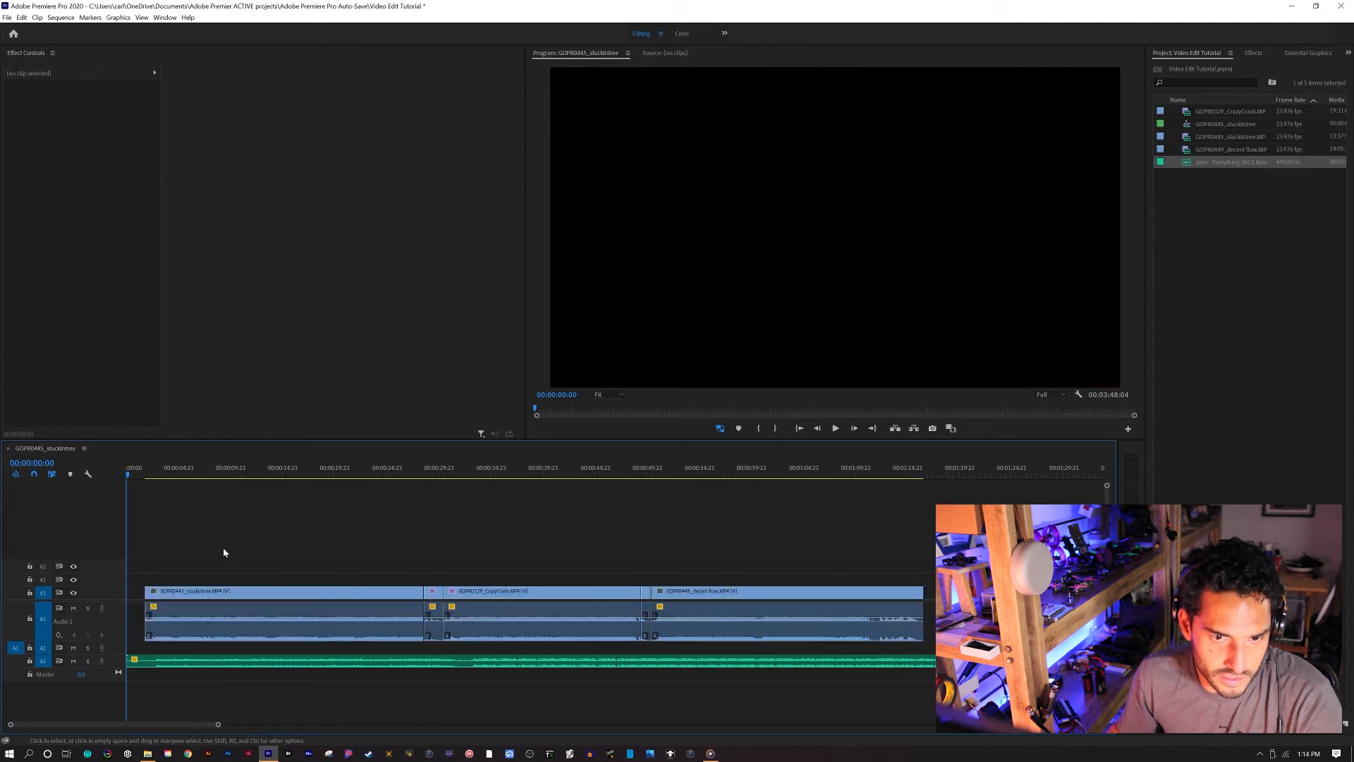
key("space")
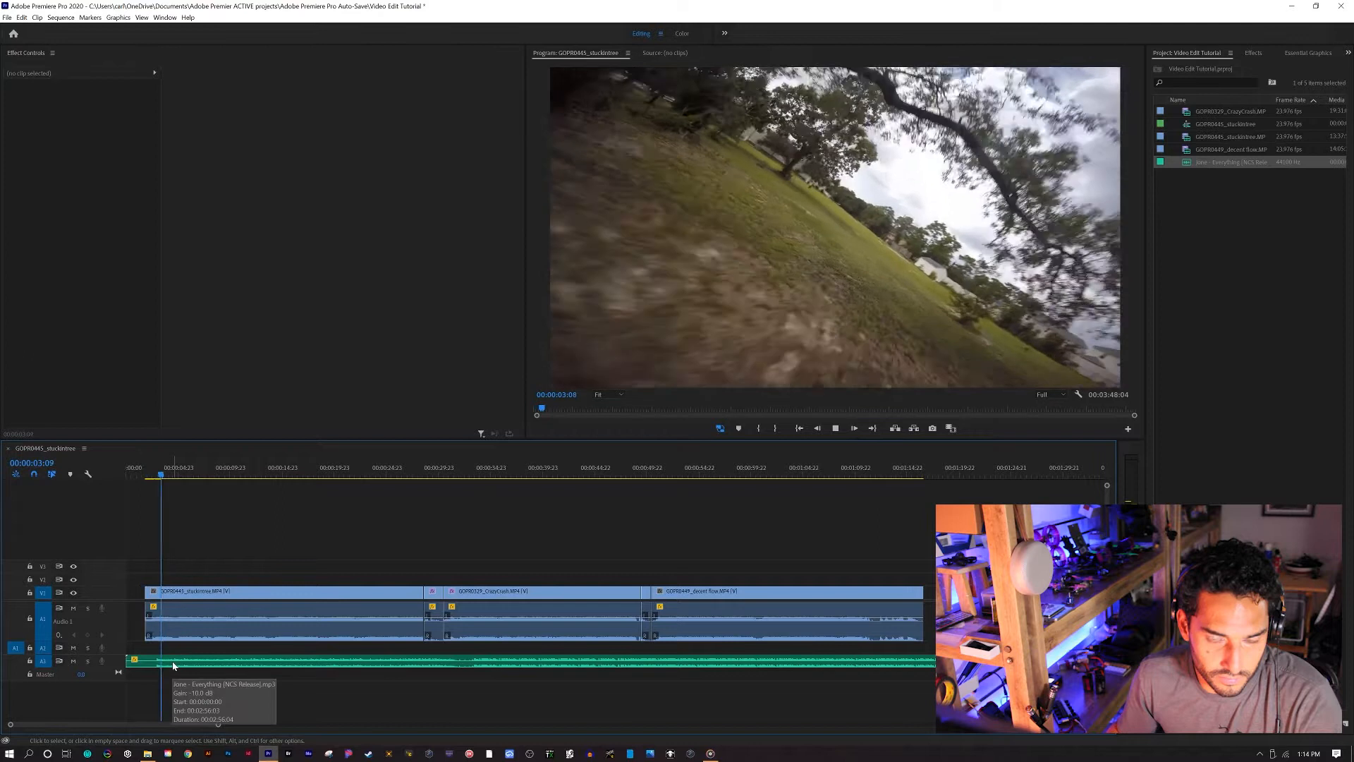
key("space")
left_click(189, 605)
left_click(196, 575)
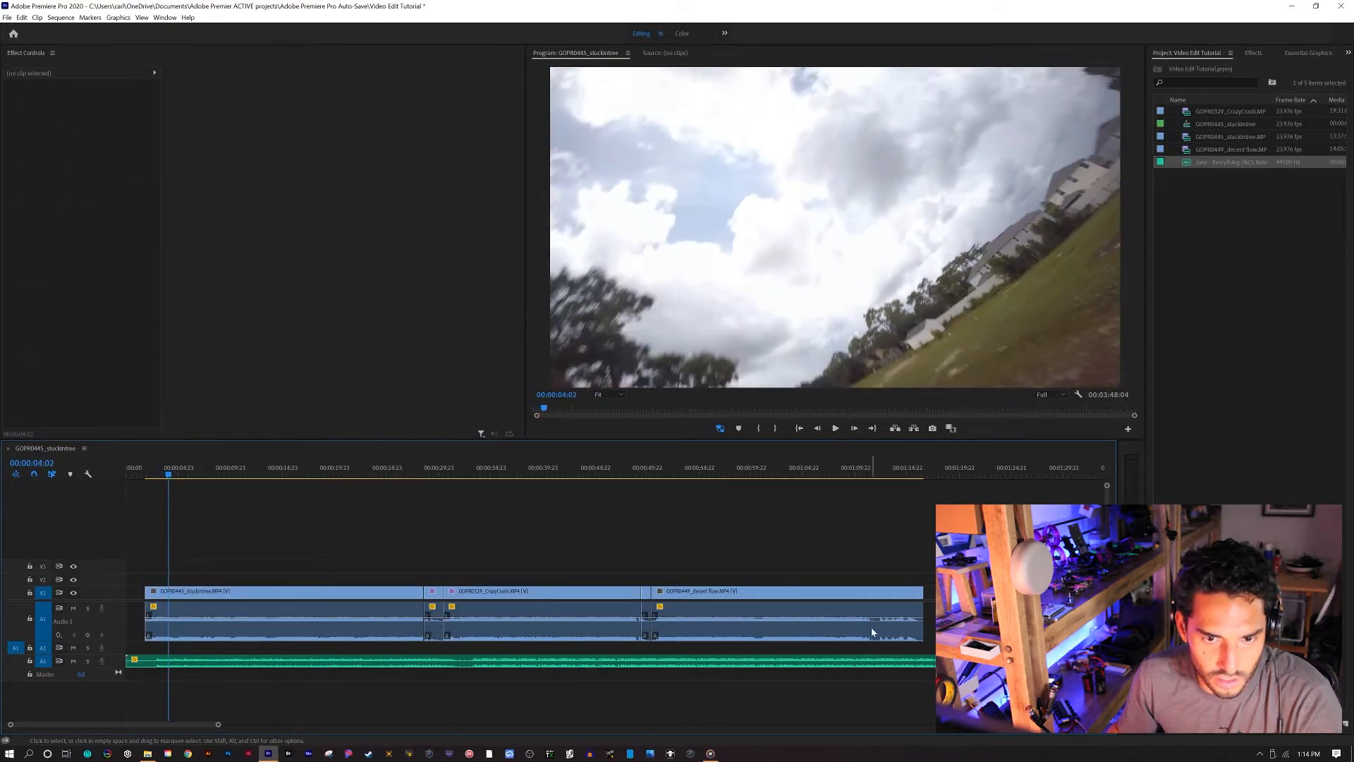
left_click_drag(194, 569, 872, 617)
left_click_drag(337, 620, 503, 613)
Extend the stuck-in-tree clip's opening back to 00:00:13:00, checking it in playback, and apply the default transition at its start
left_click_drag(311, 596, 285, 592)
left_click(289, 471)
key("space")
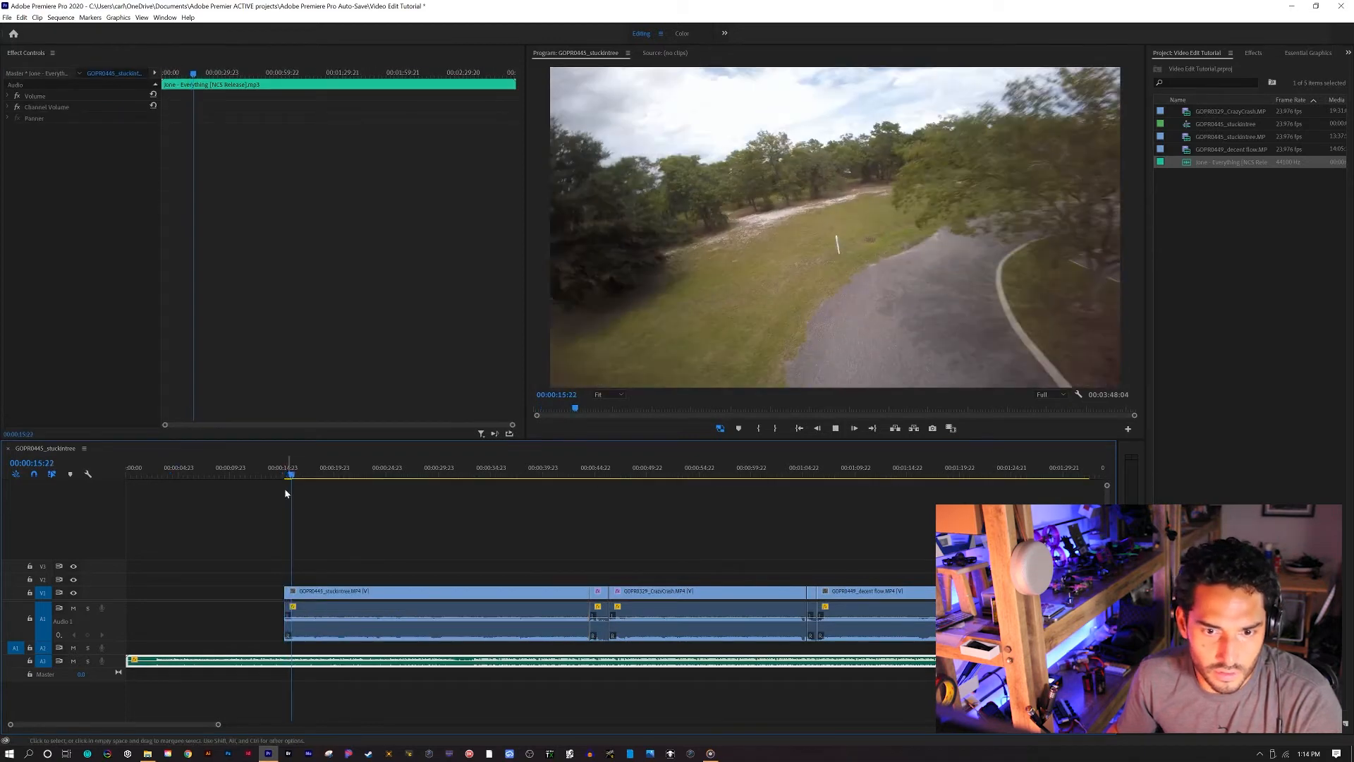
key("space")
left_click_drag(285, 594, 263, 593)
left_click(259, 470)
key("space")
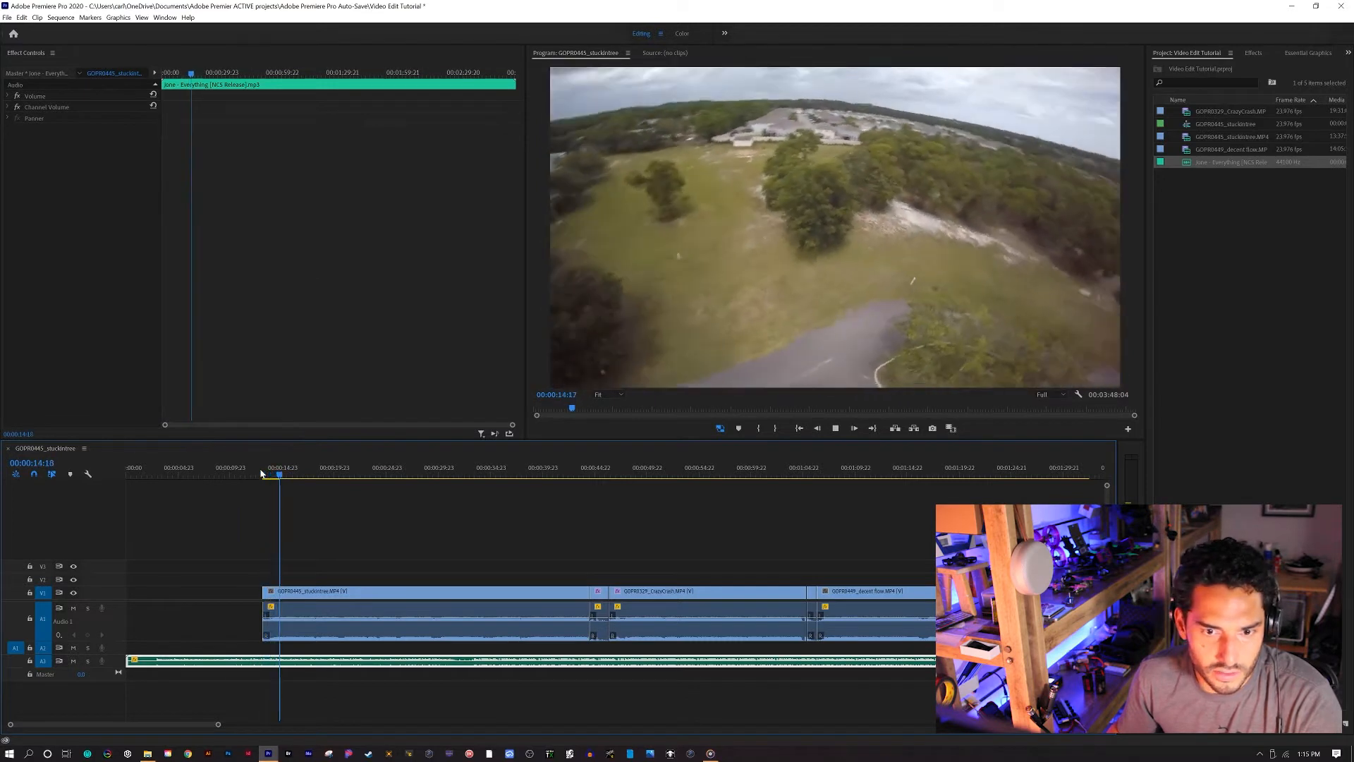
key("space")
right_click(260, 592)
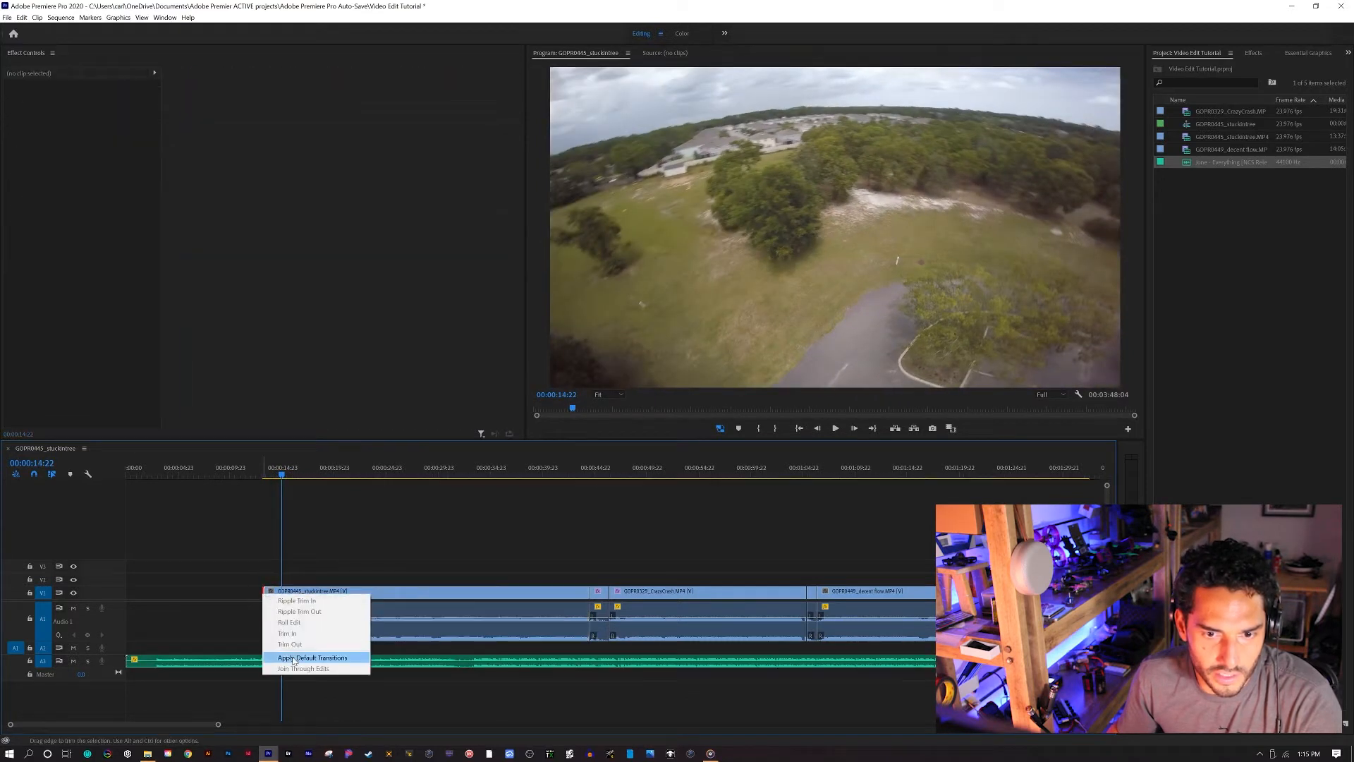
left_click(311, 655)
Shift the music clip about 10 seconds later and trim its start to just before the footage, at about 00:00:12
left_click_drag(127, 661, 234, 665)
left_click(211, 578)
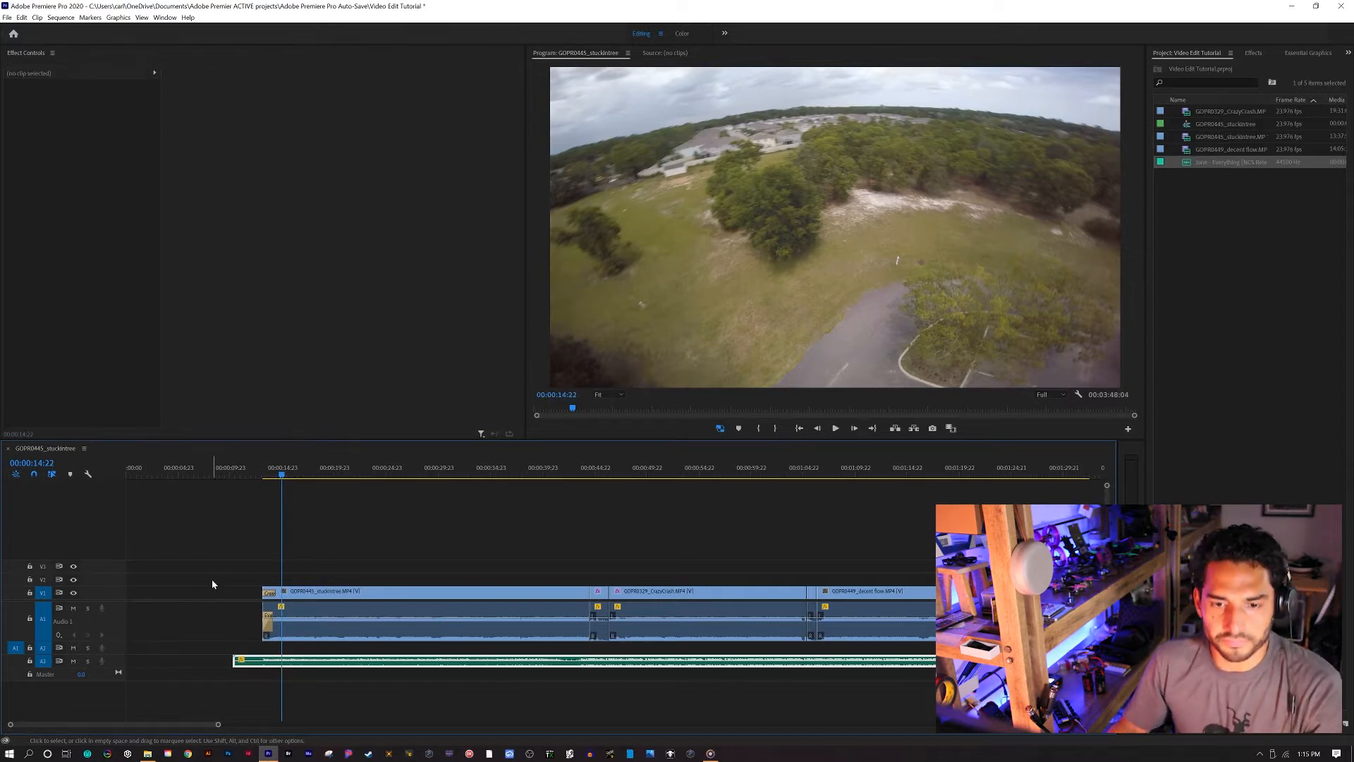
key("minus")
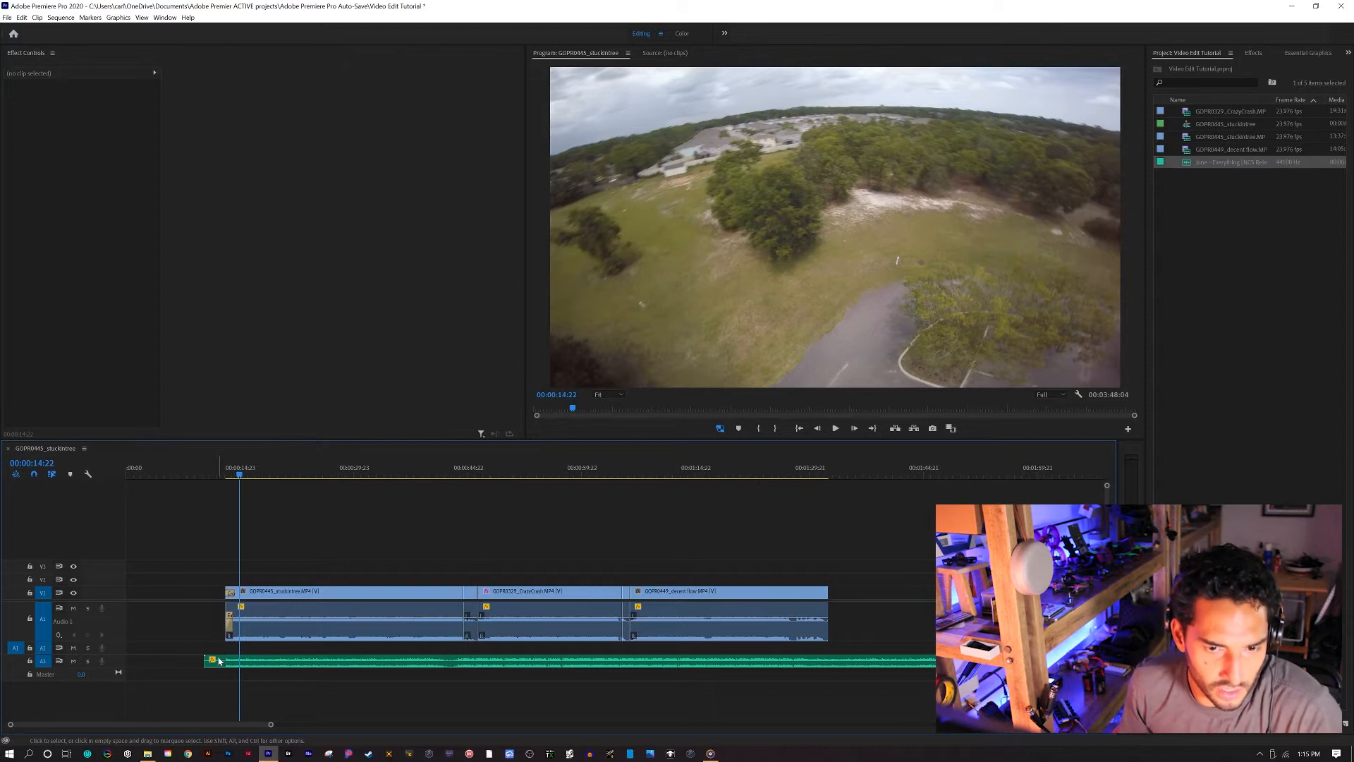
left_click_drag(209, 658, 222, 659)
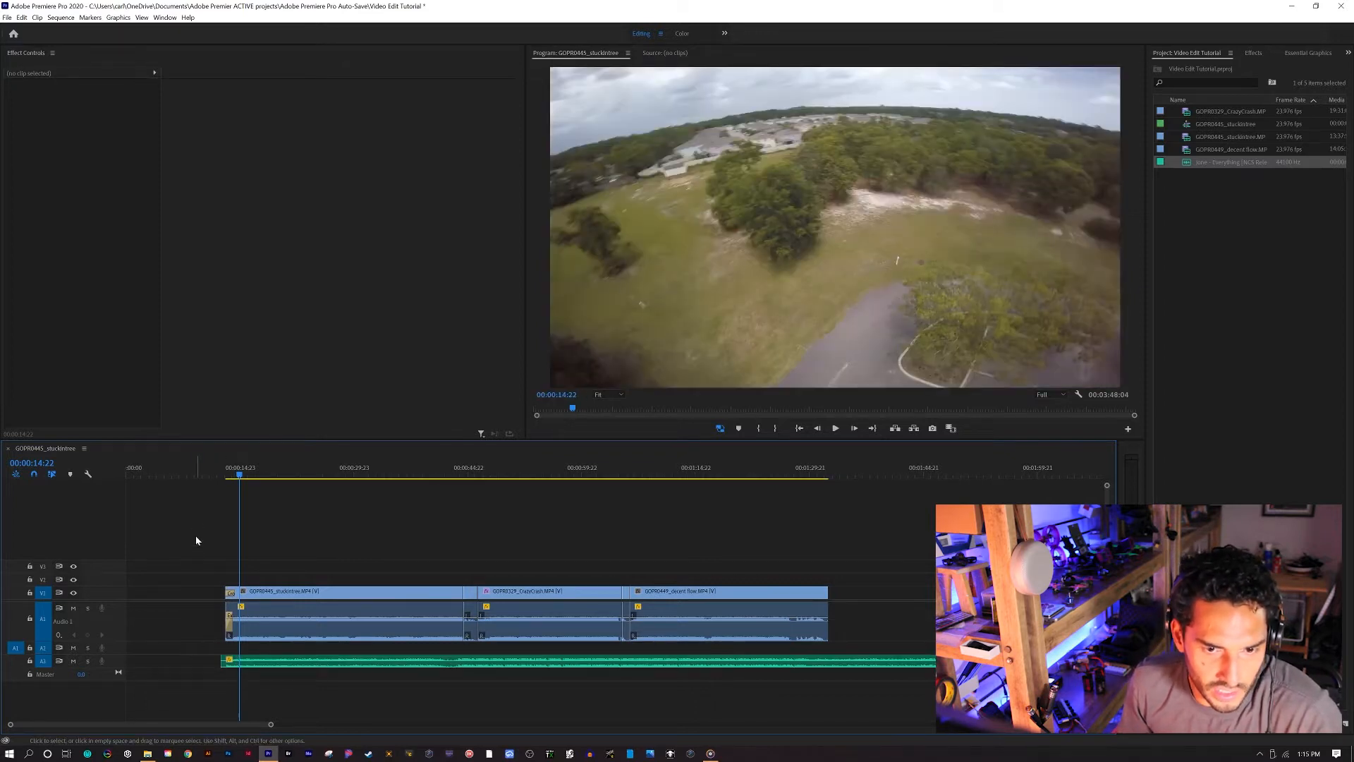
Play the opening of the stuck-in-tree clip with the music and return the playhead to 00:00:13:00
left_click(230, 474)
key("space")
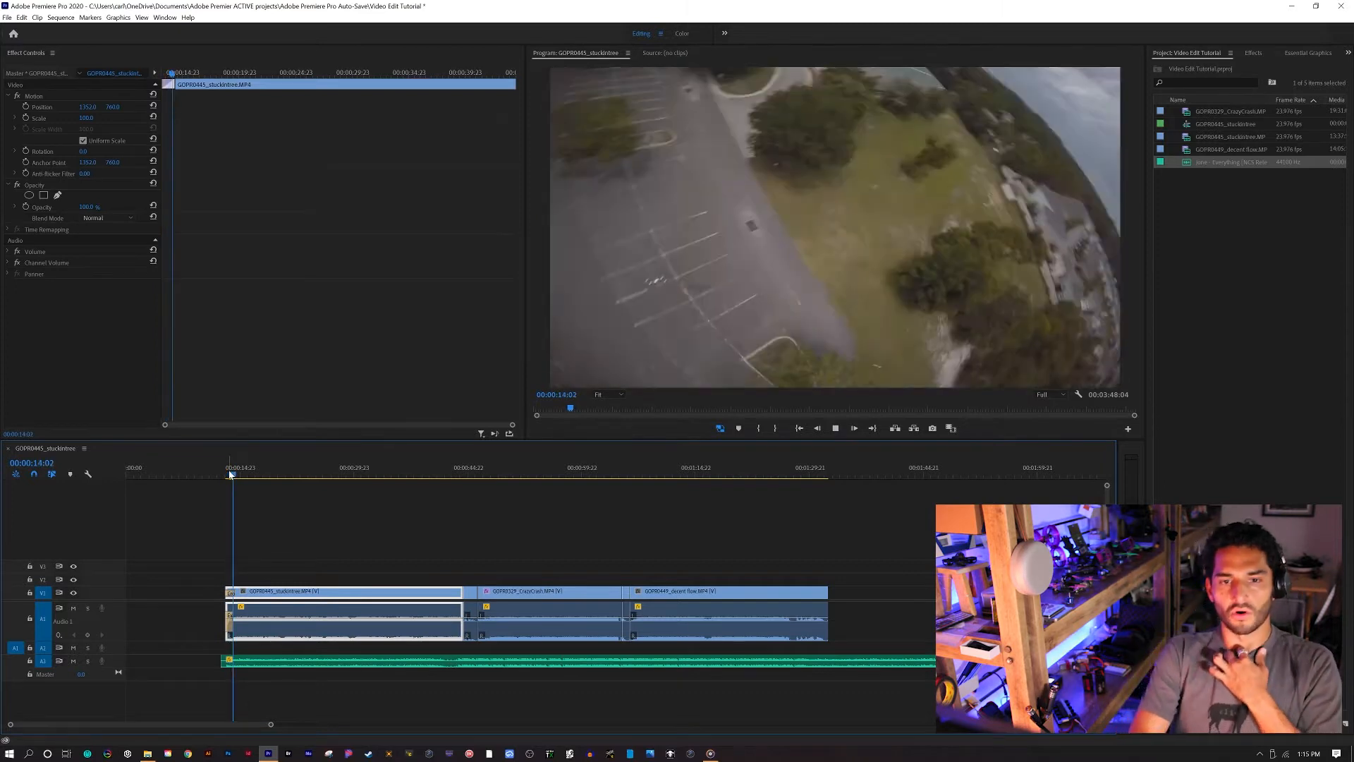
key("space")
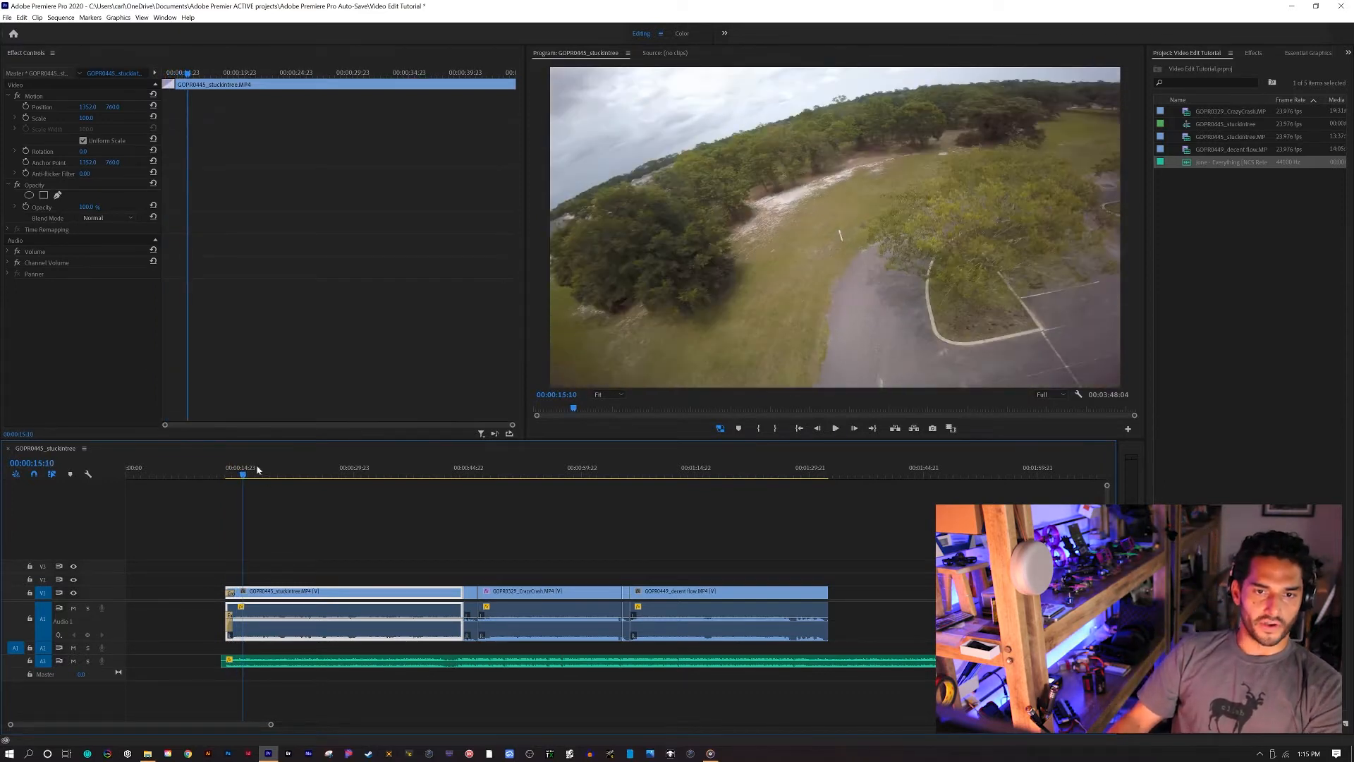
left_click_drag(242, 474, 225, 491)
Unlink the audio from the video of all the footage clips
left_click(381, 661)
left_click(371, 635)
left_click_drag(439, 562, 681, 624)
right_click(677, 630)
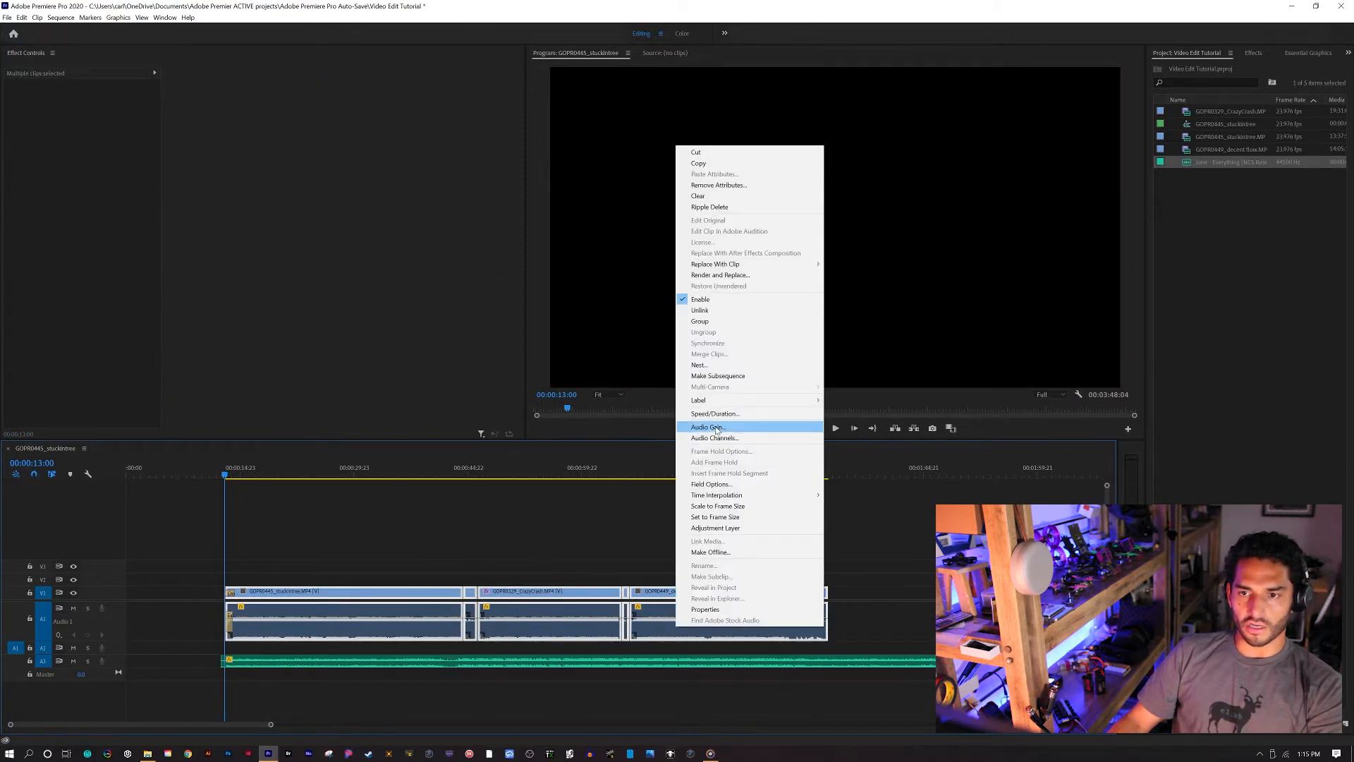
left_click(699, 310)
Extend the stuck-in-tree clip's audio a few seconds ahead of its video and lengthen its Exponential Fade to about 4 seconds
left_click(452, 504)
left_click(262, 615)
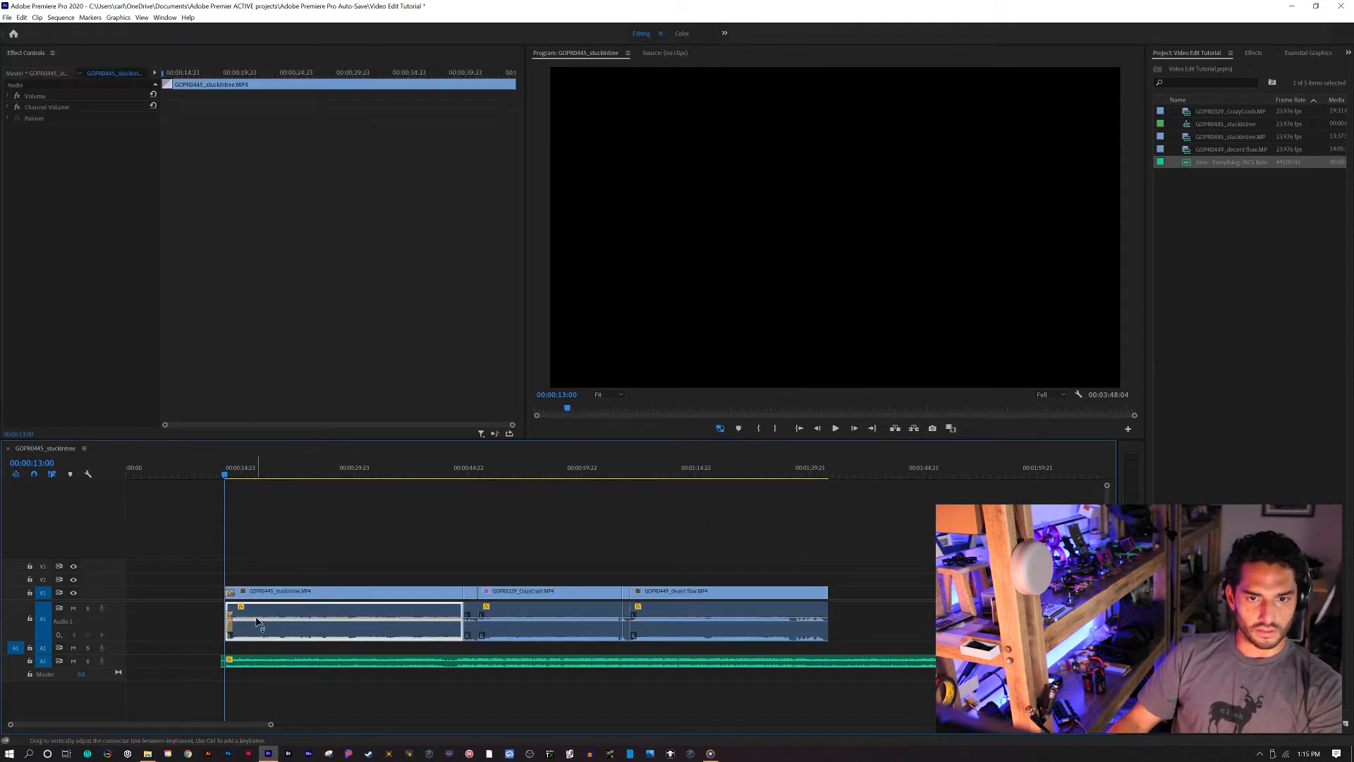
left_click_drag(225, 613, 202, 613)
scroll(206, 629, "up", 4)
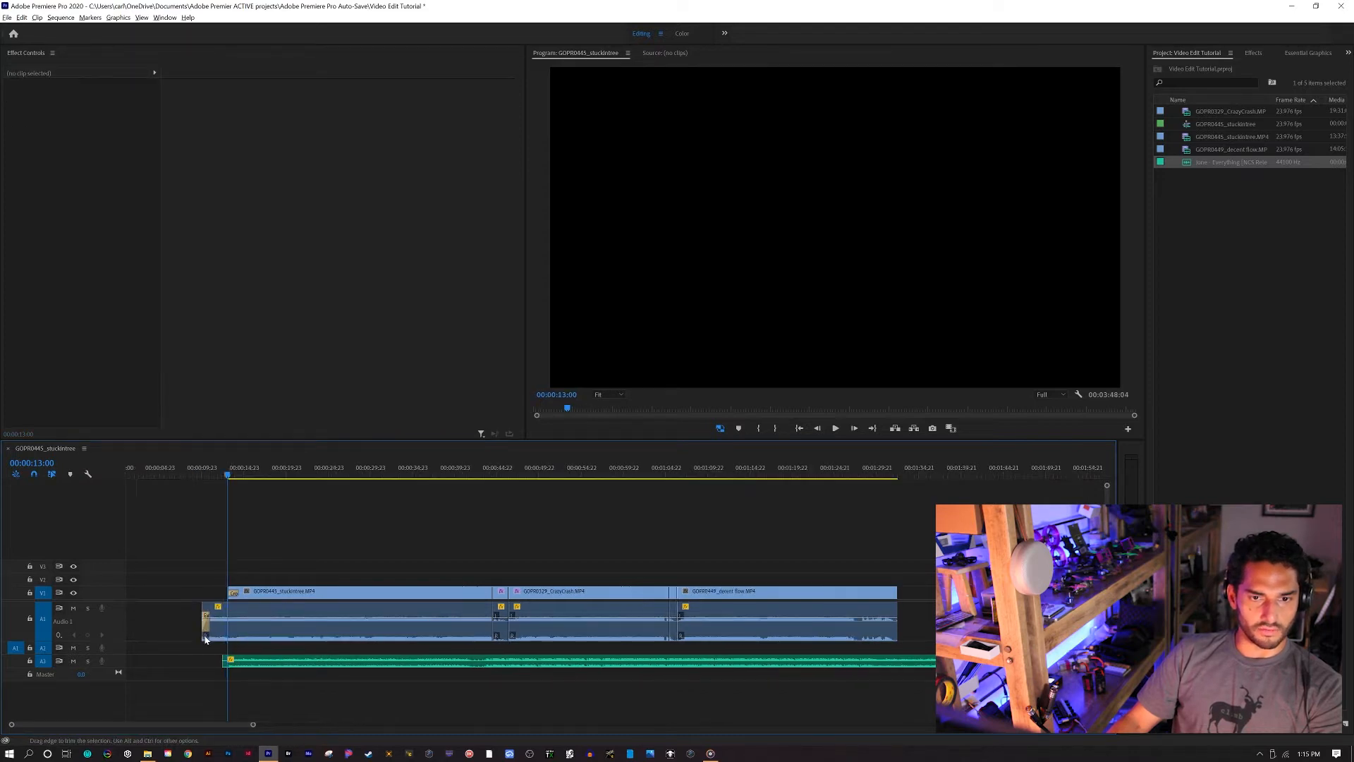
left_click_drag(207, 620, 244, 623)
Play the sequence from 00:00:09:13 into CrazyCrash and replay the end of the stuck-in-tree clip against the music
left_click(197, 471)
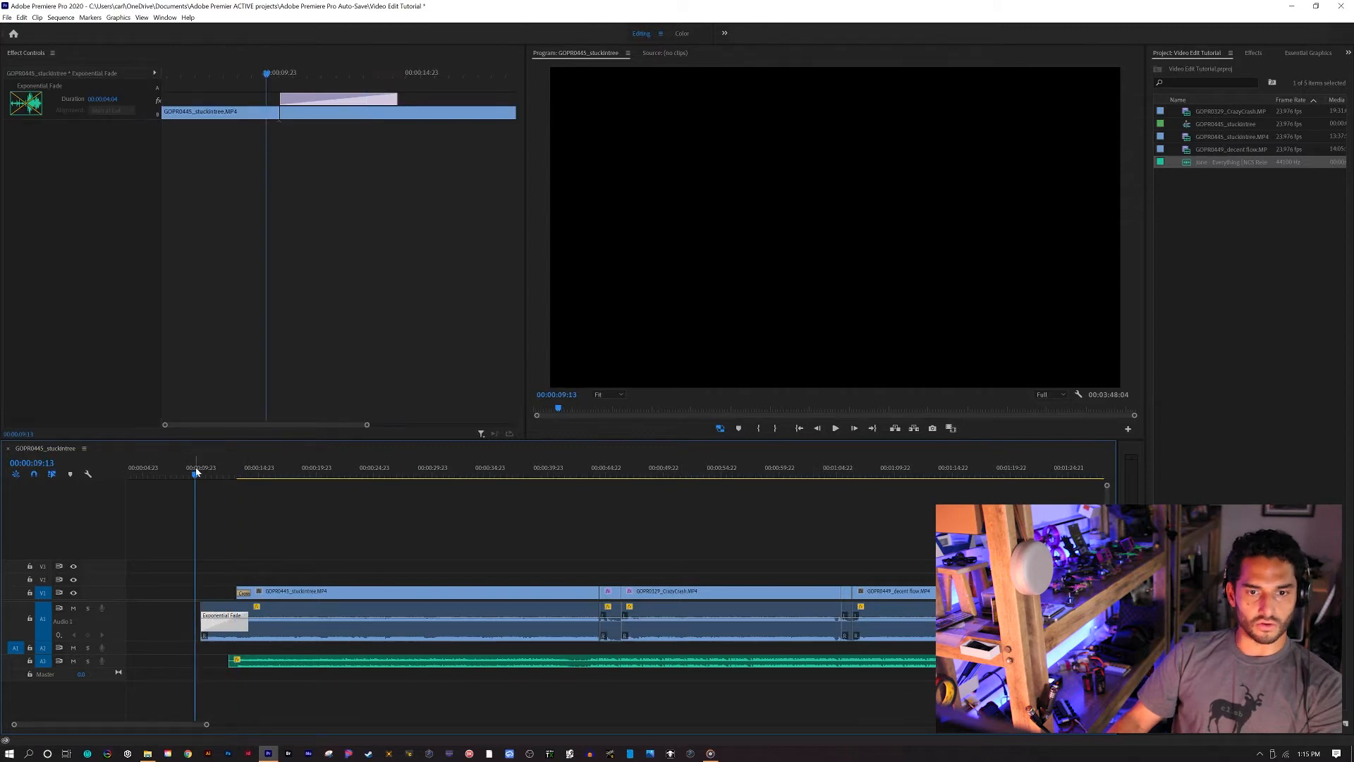
key("space")
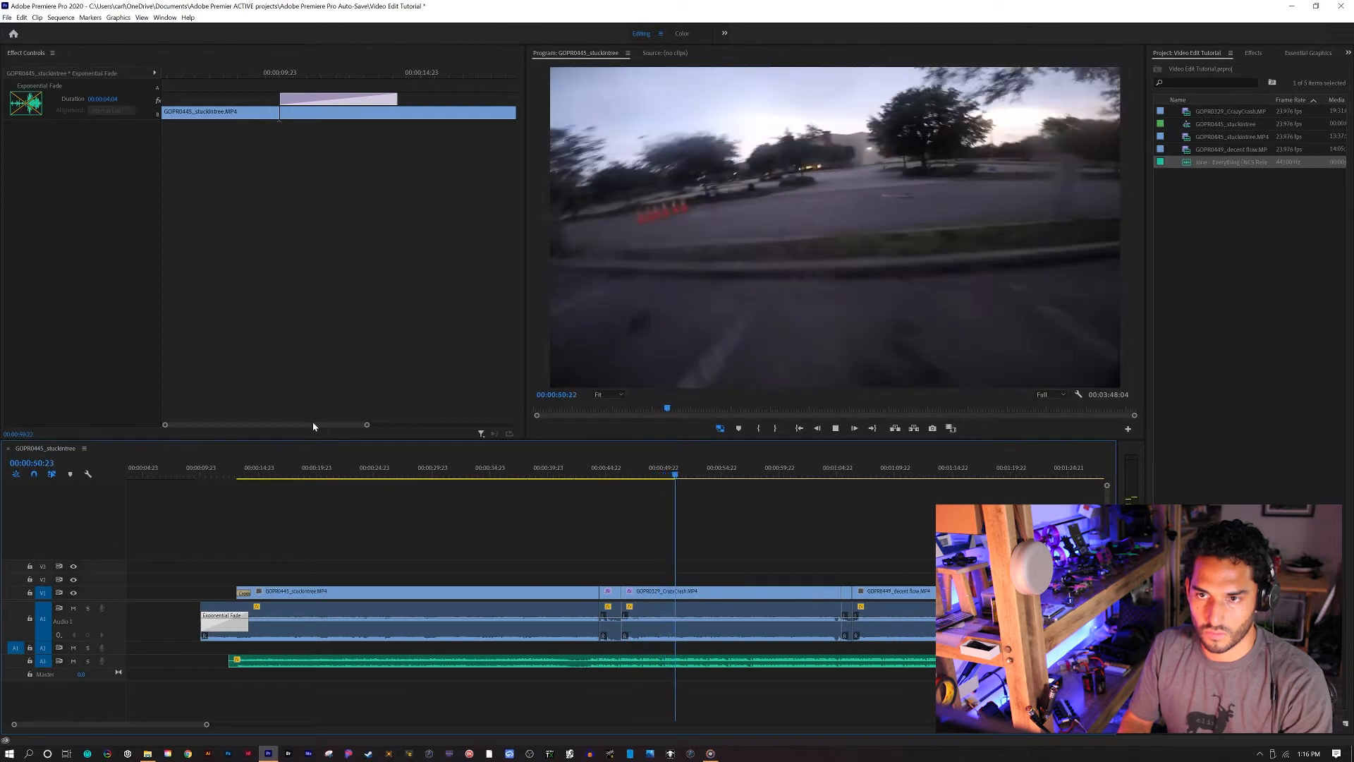
key("space")
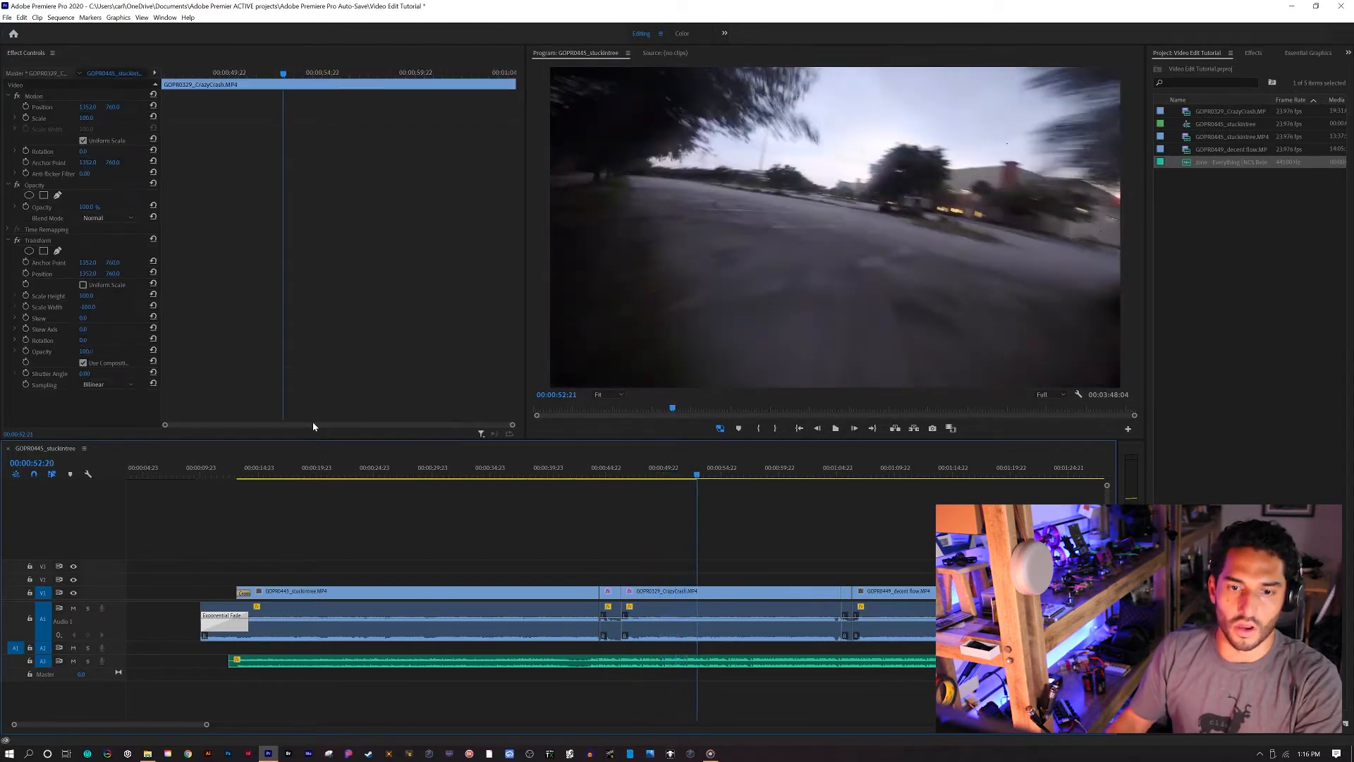
left_click(568, 469)
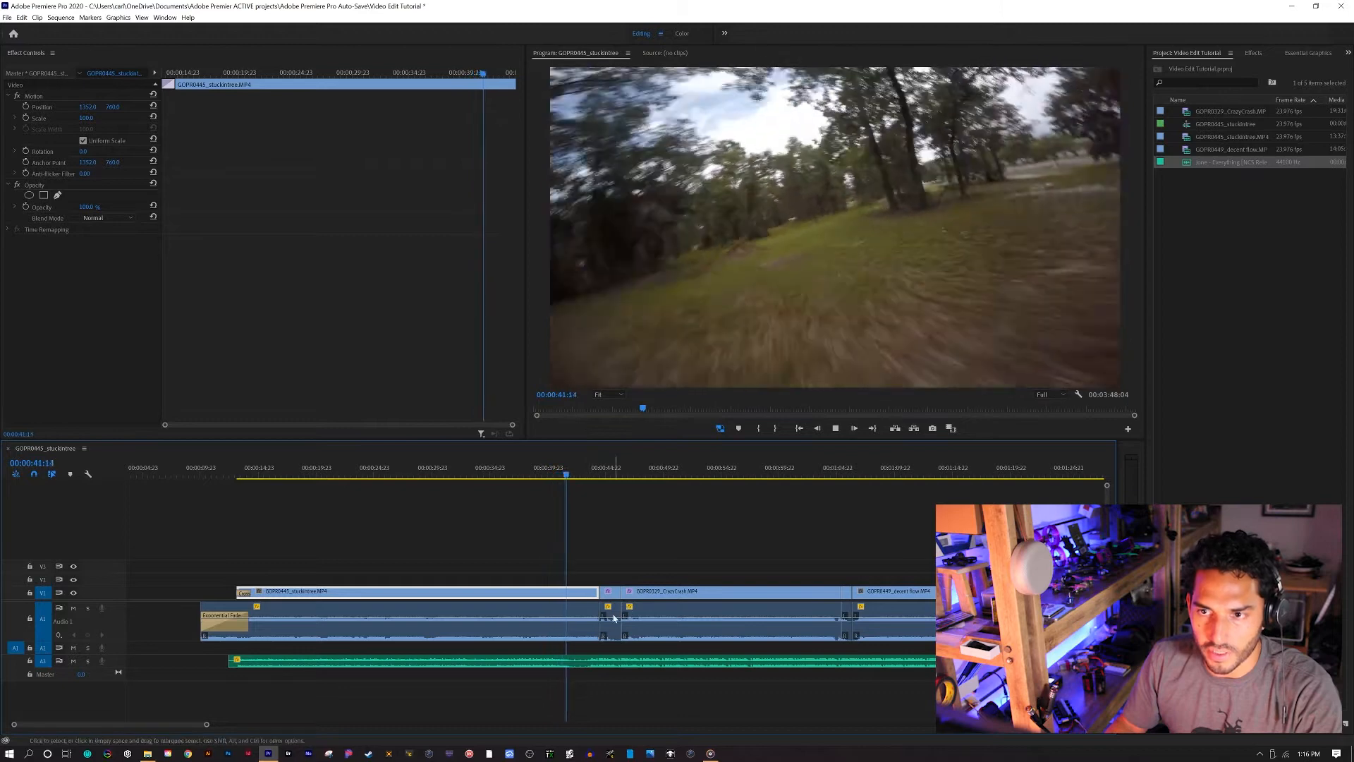
key("space")
key("space")
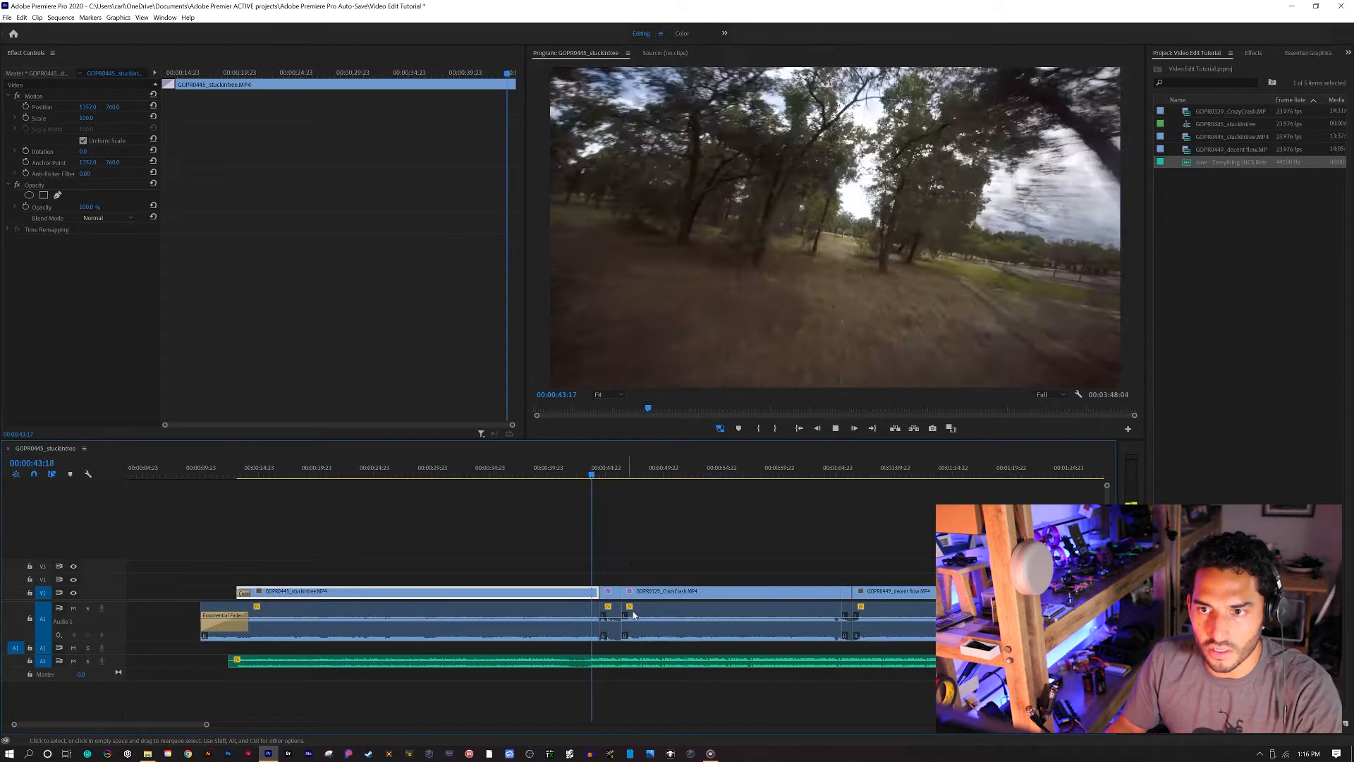
left_click(634, 611)
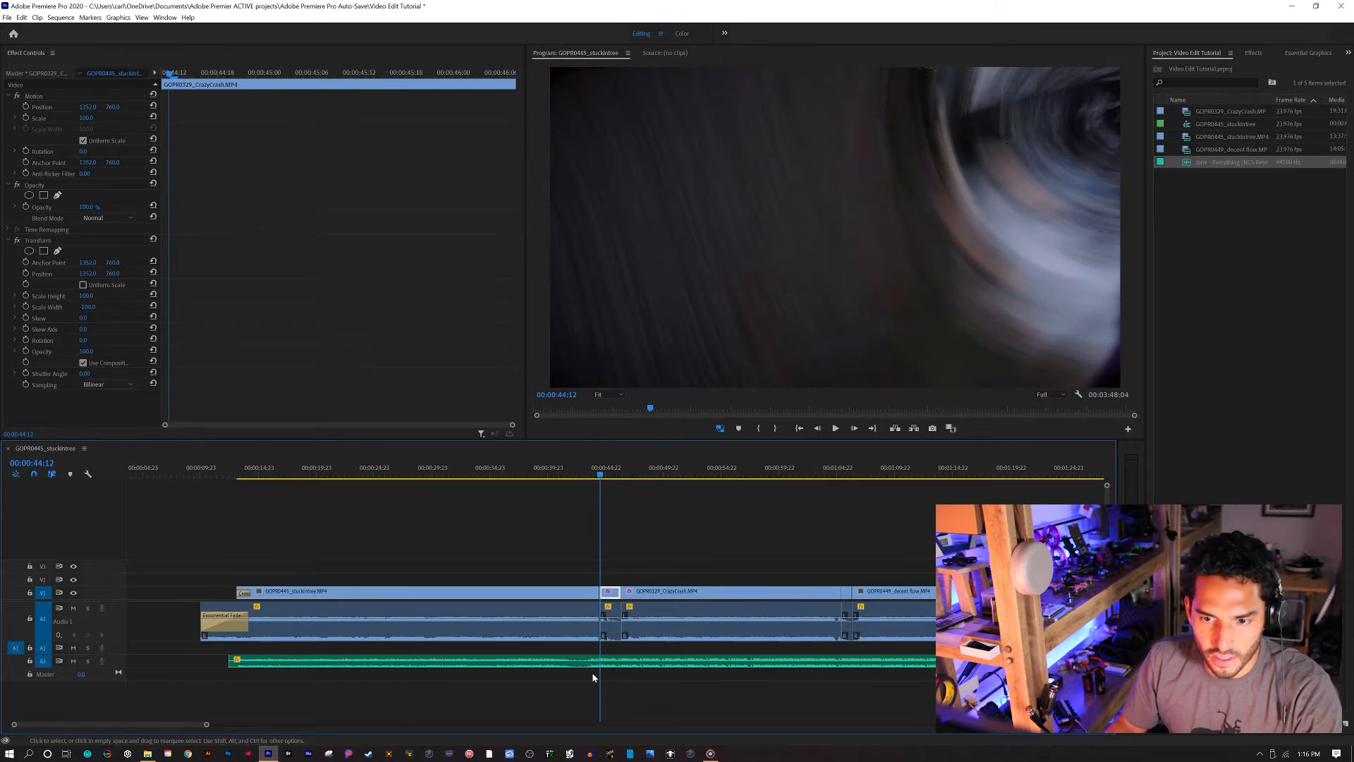
Enlarge the A3 music waveform and replay the seconds before the CrazyCrash cut to locate the beat drop
key("equal")
key("equal")
key("equal")
left_click_drag(626, 474, 501, 477)
key("space")
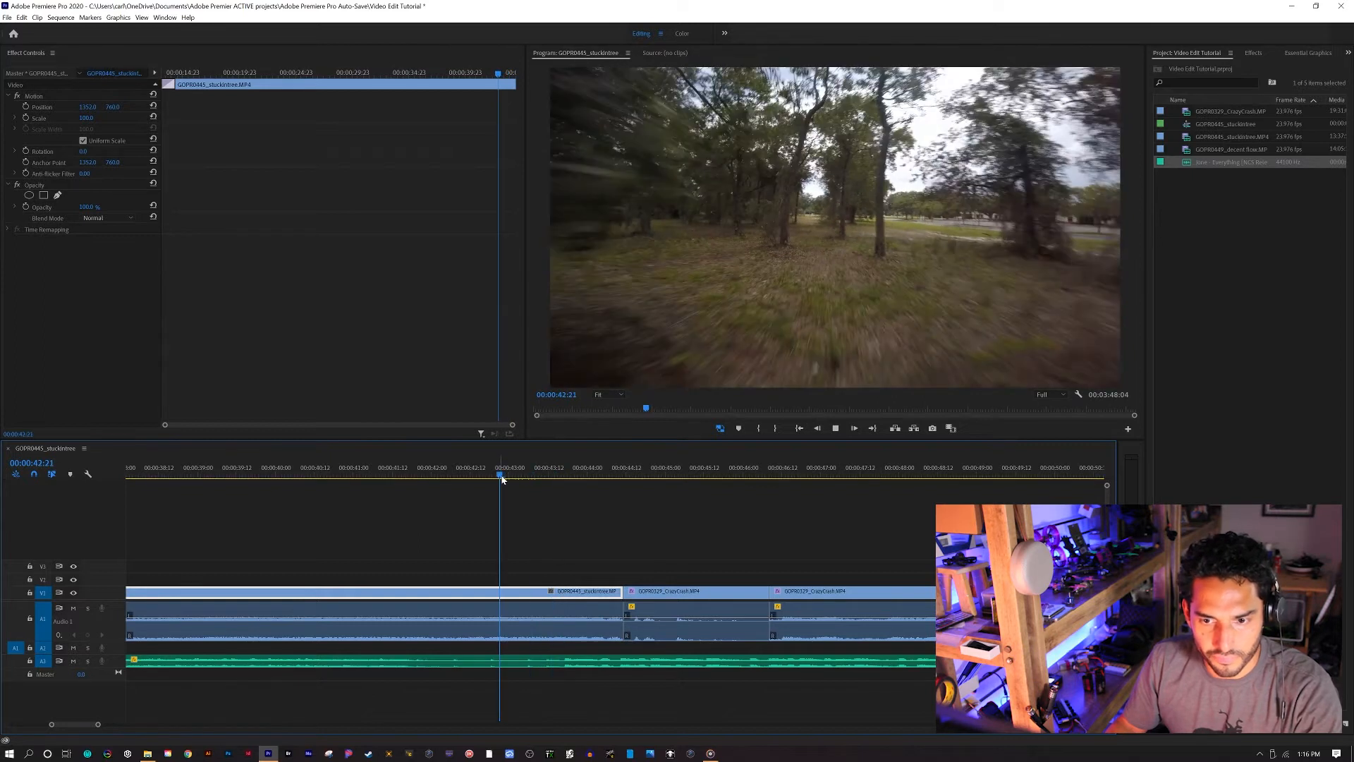
key("space")
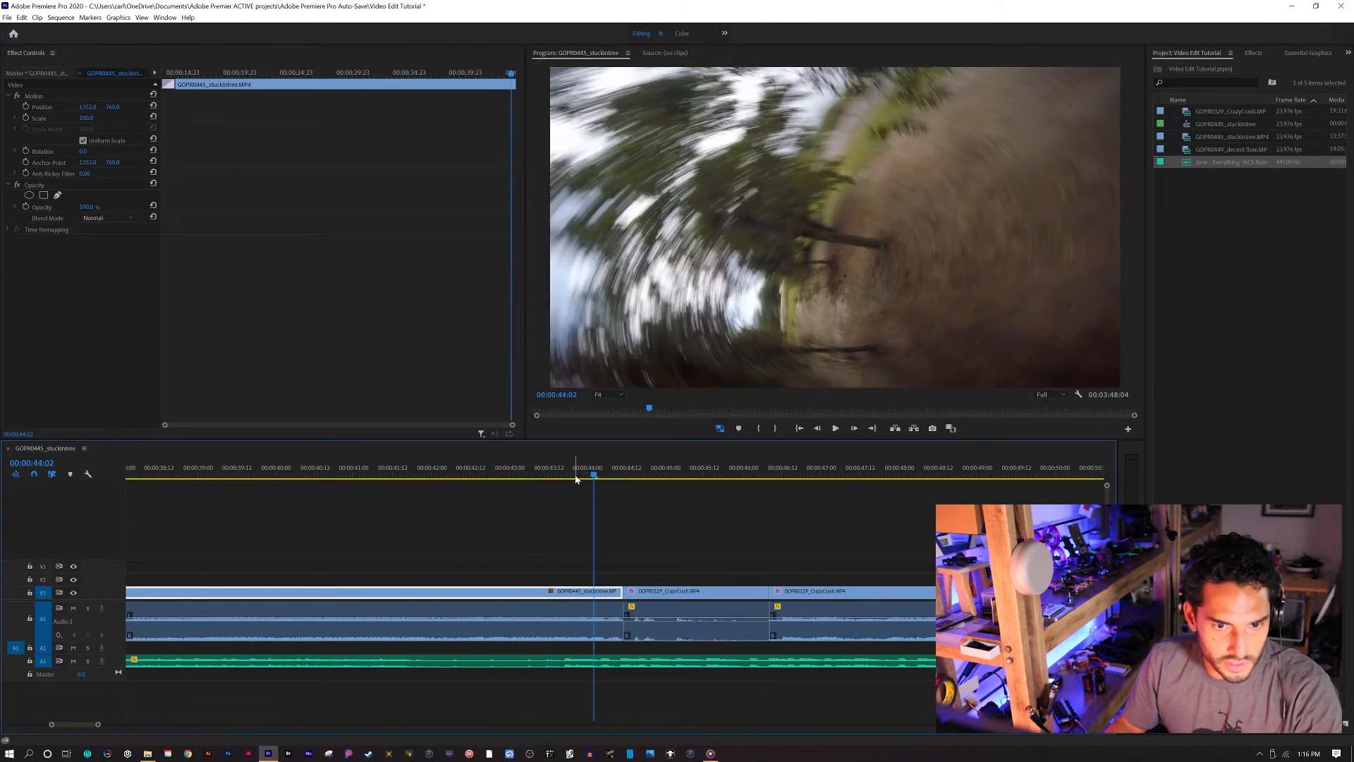
scroll(117, 659, "up", 5, "alt")
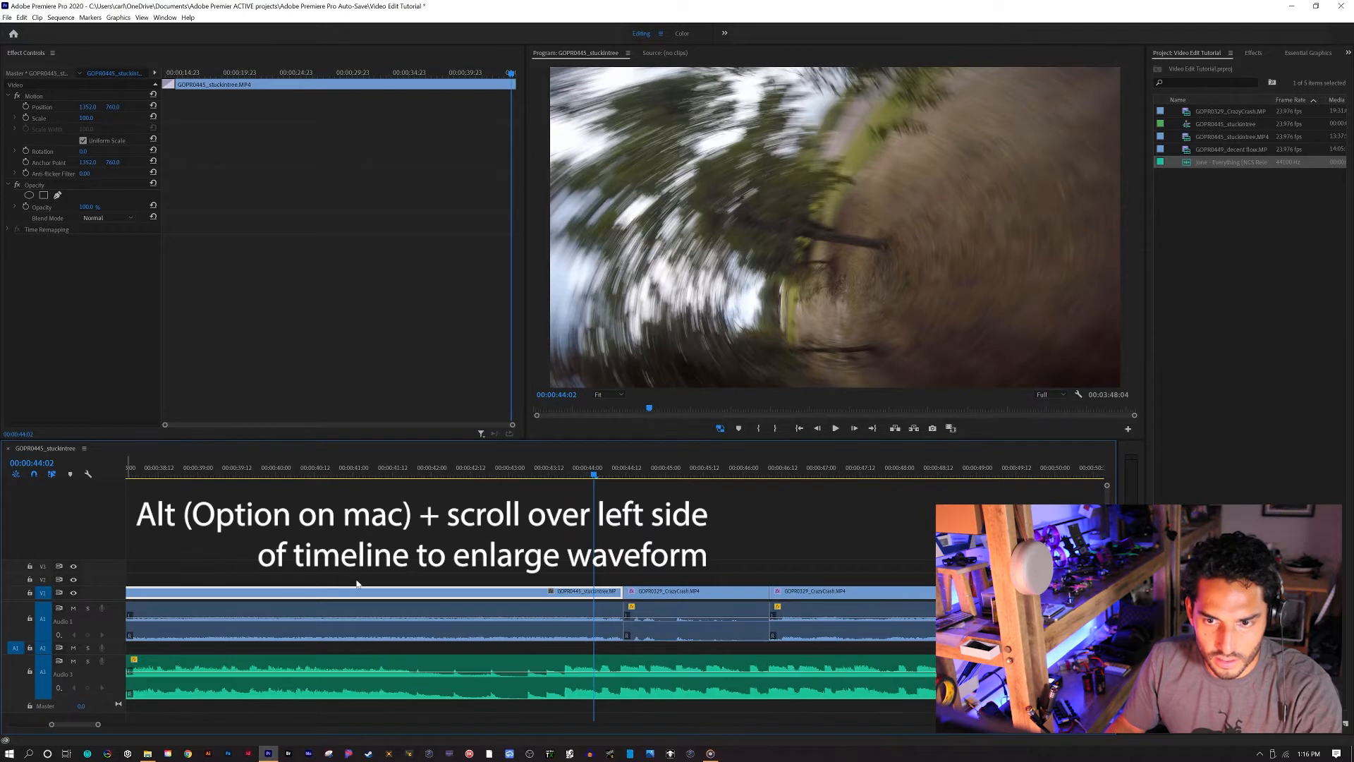
left_click(545, 473)
key("space")
key("space")
Split the music at 00:00:43:16 and shift both parts later so the split lines up with the start of CrazyCrash
mouse_move(574, 471)
left_mouse_down()
mouse_move(548, 483)
mouse_move(562, 481)
left_mouse_up()
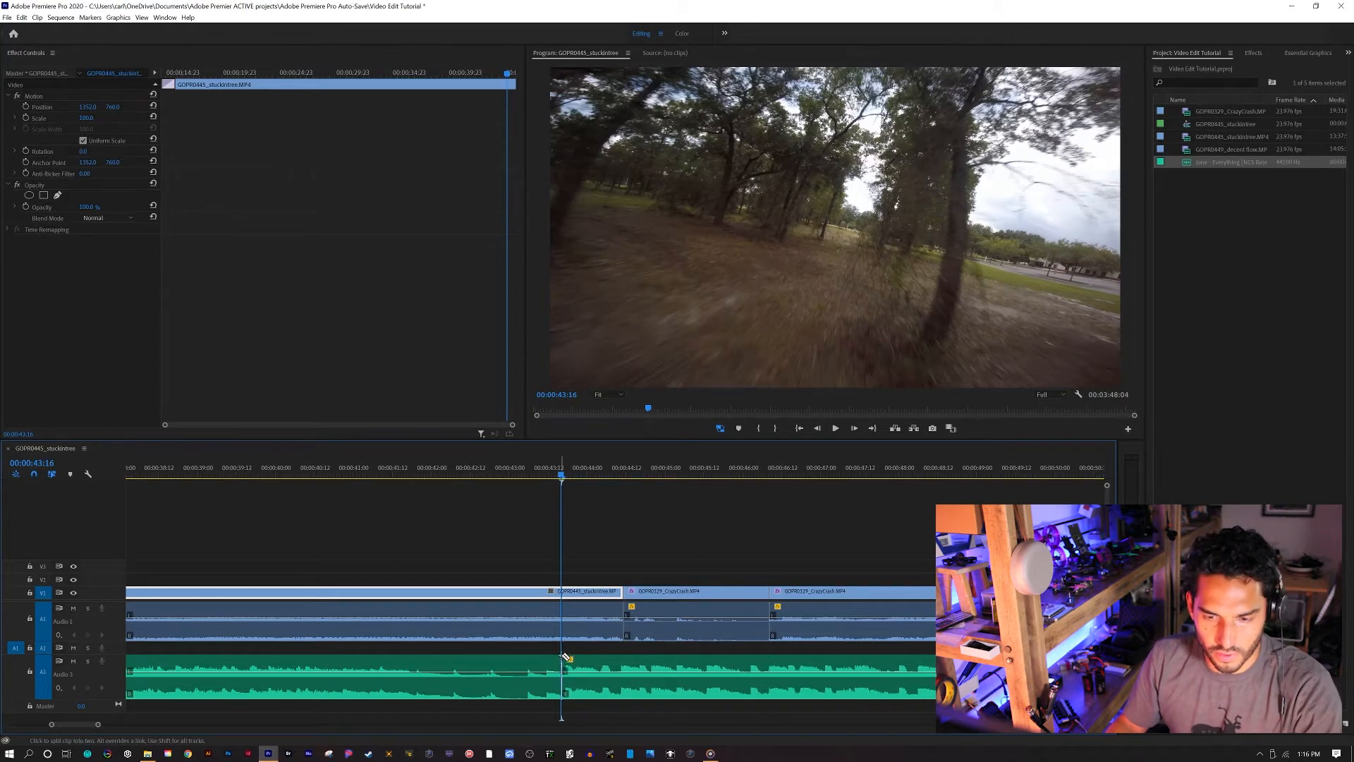
left_click(557, 666)
left_click(578, 668, "shift")
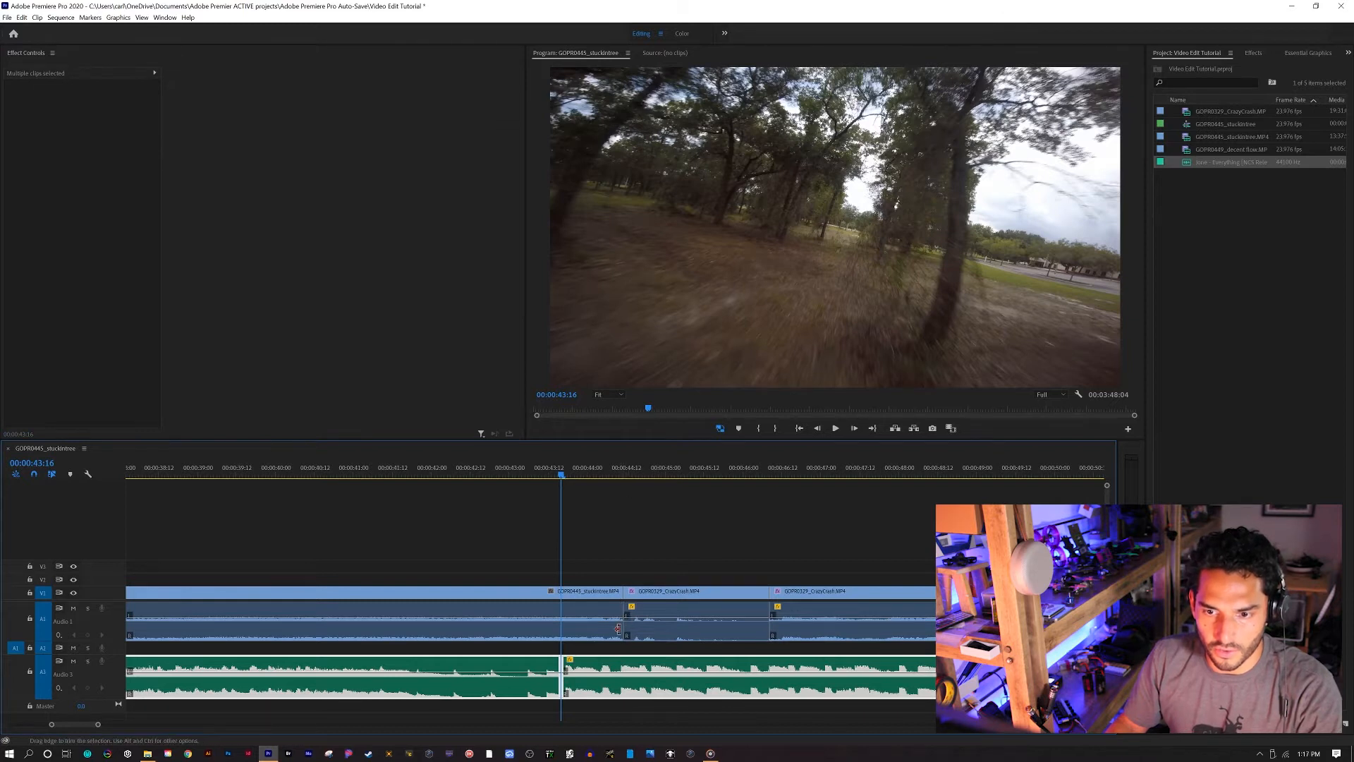
left_click_drag(590, 665, 649, 671)
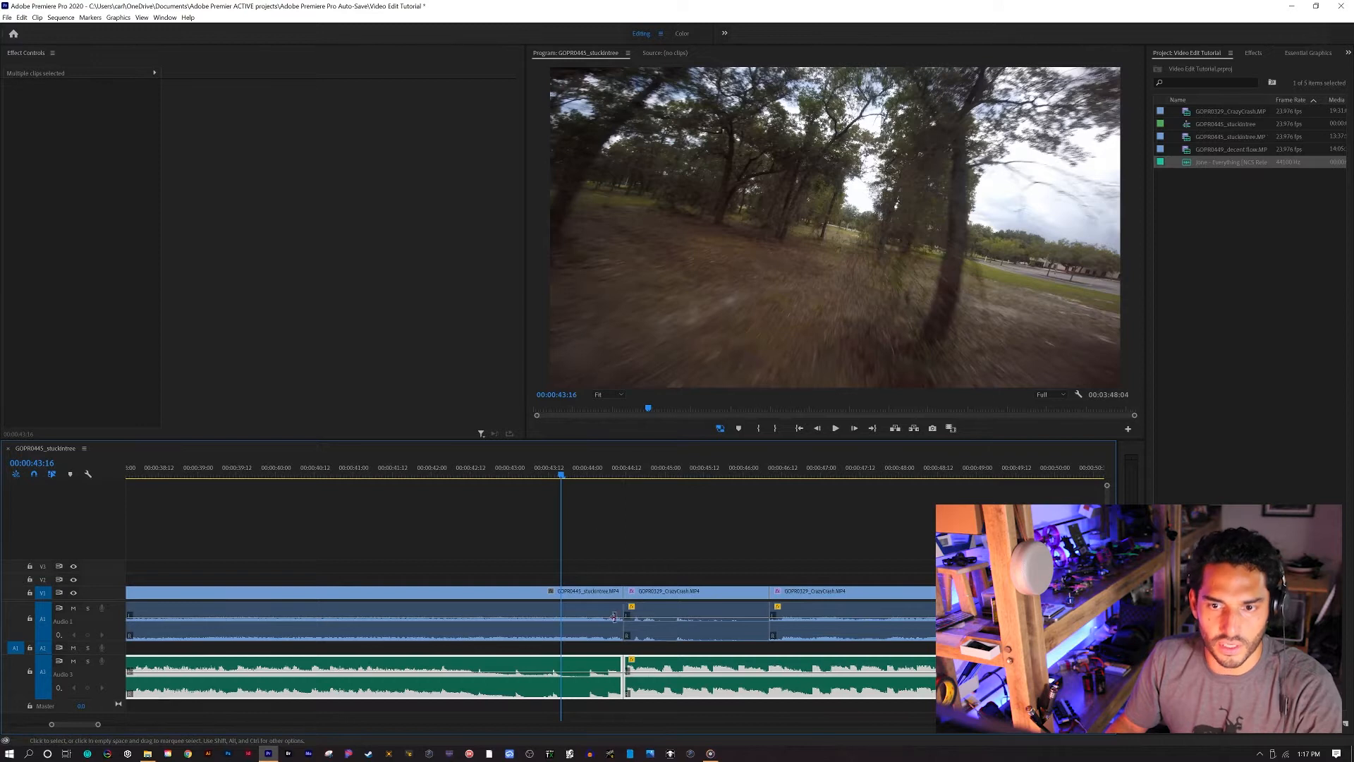
Replay the transition from the stuck-in-tree clip into CrazyCrash from 00:00:42:14 to check the music timing
left_click(479, 468)
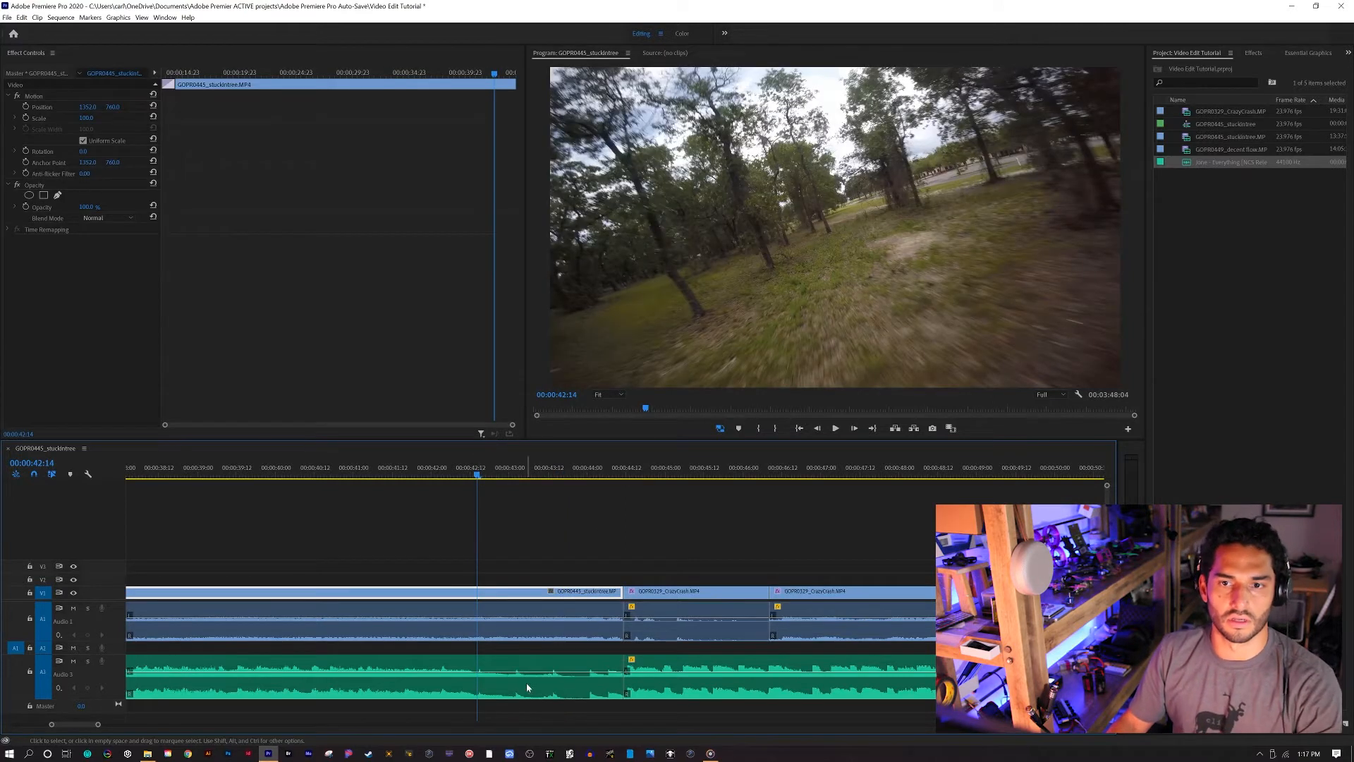
key("space")
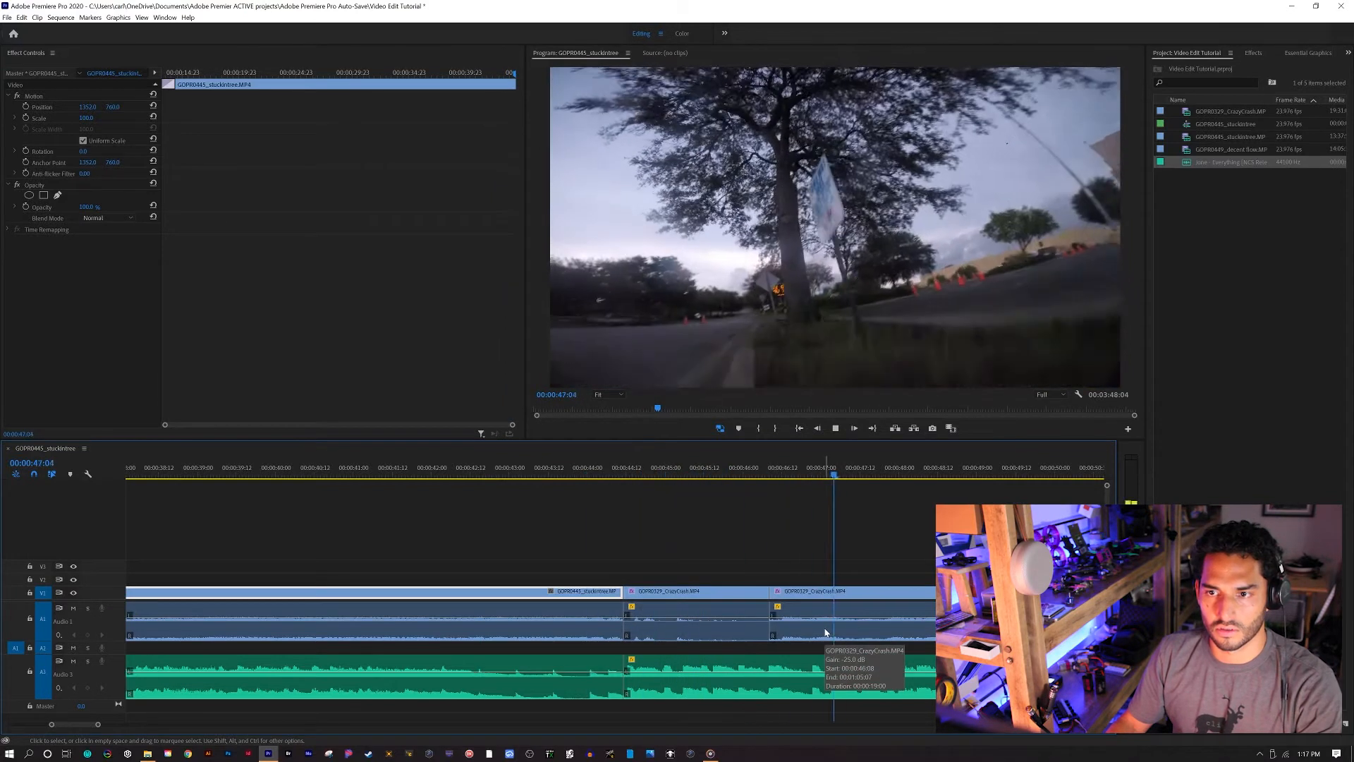
key("space")
left_click(825, 632)
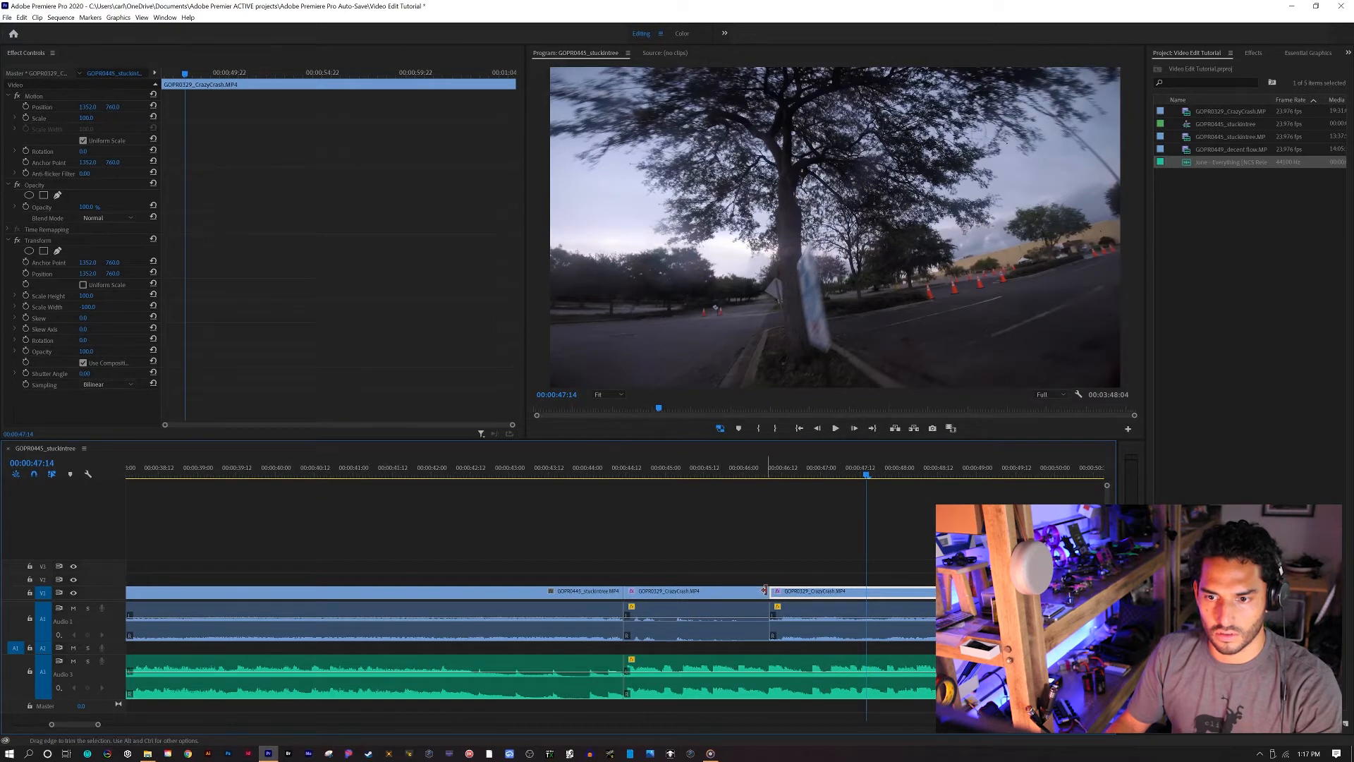
Try trimming 23 frames off the end of the first CrazyCrash segment and ripple deleting the gap
left_click_drag(760, 590, 662, 593)
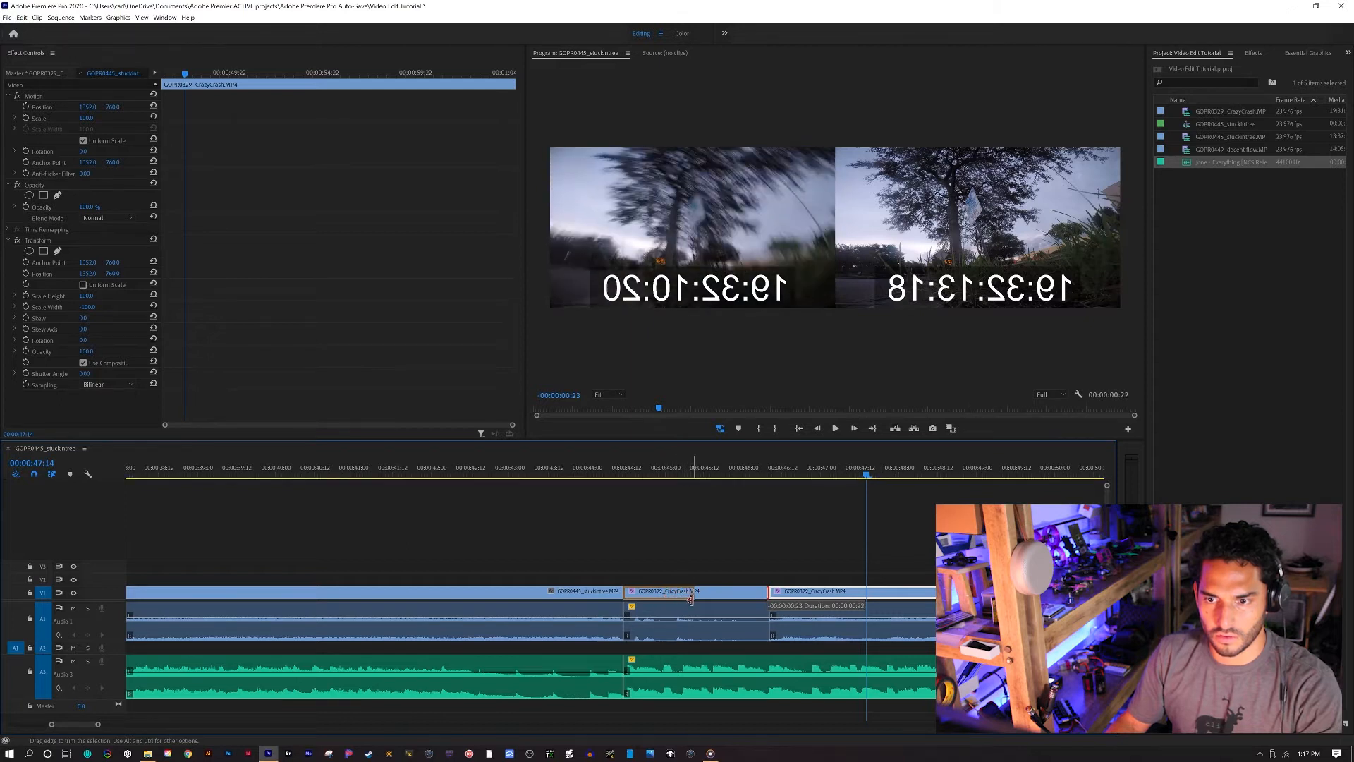
left_click_drag(690, 601, 694, 610)
right_click(712, 593)
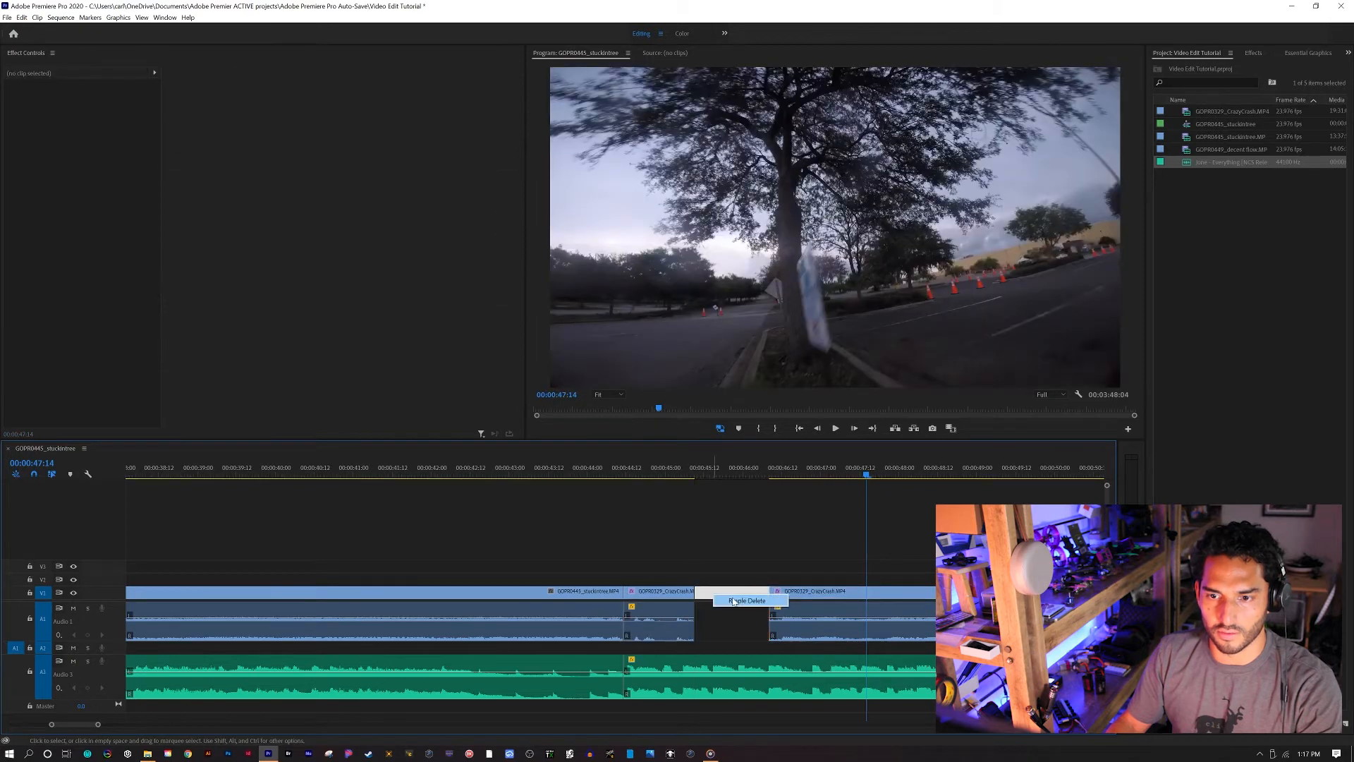
left_click(741, 600)
Replay the shortened CrazyCrash transition against the music and undo the trim and ripple delete
left_click(592, 477)
key("space")
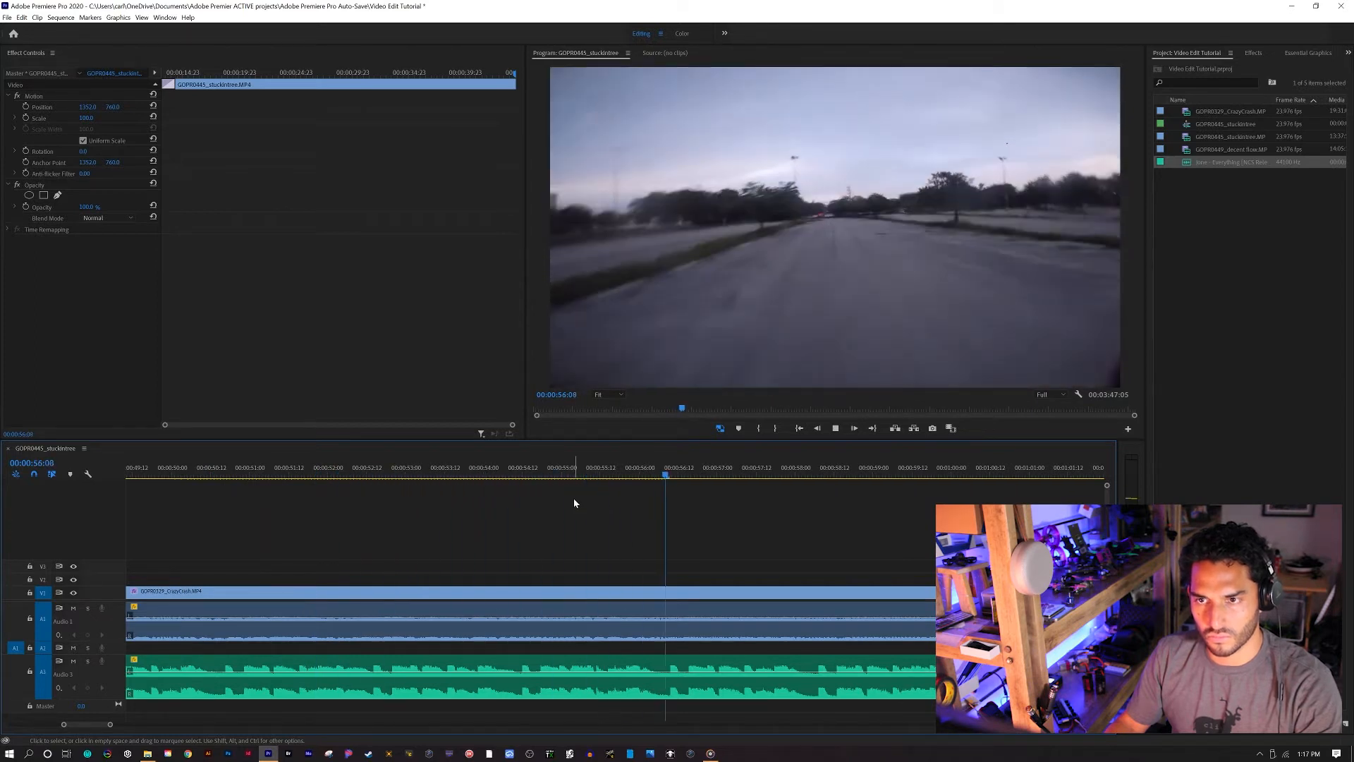
key("space")
left_click(609, 593)
scroll(612, 624, "down", 5)
scroll(611, 622, "up", 5)
left_click(559, 470)
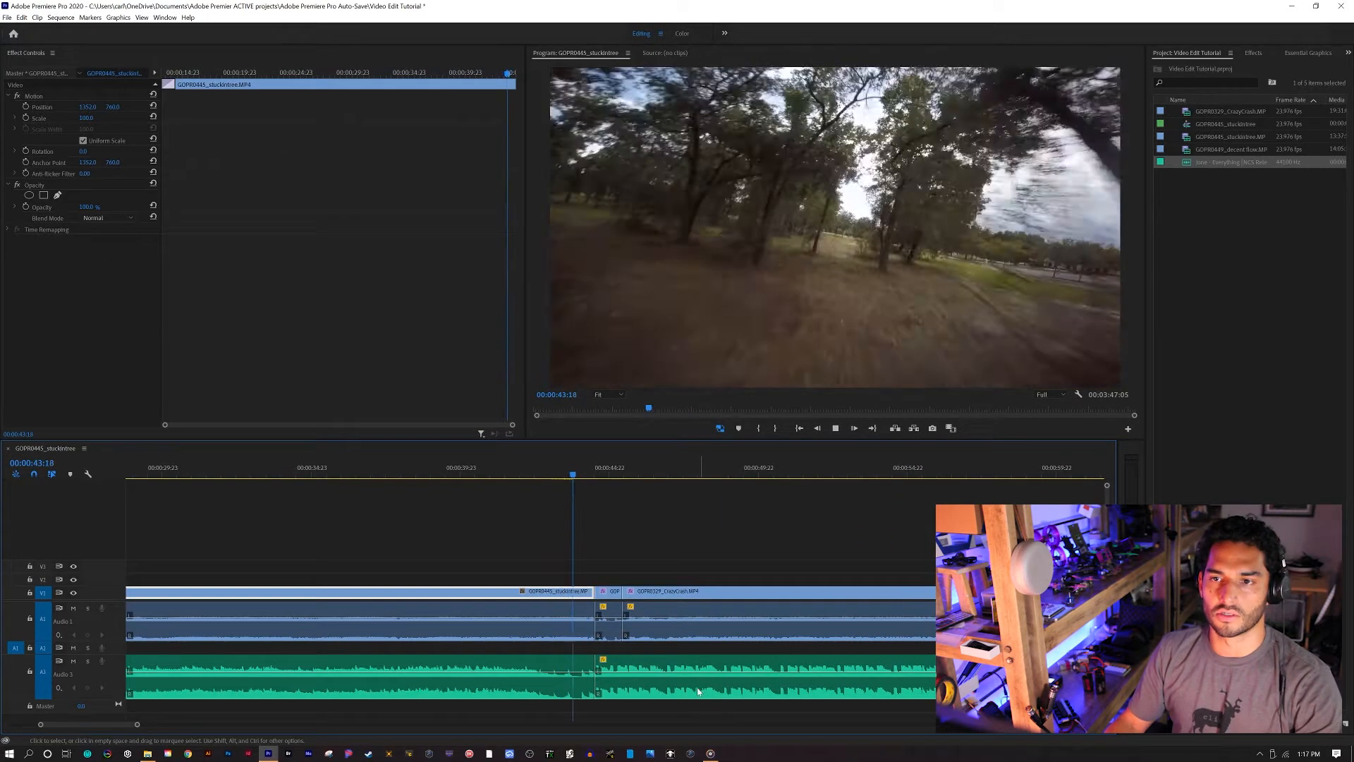
key("space")
mouse_move(658, 592)
left_mouse_down()
mouse_move(687, 592)
mouse_move(656, 593)
left_mouse_up()
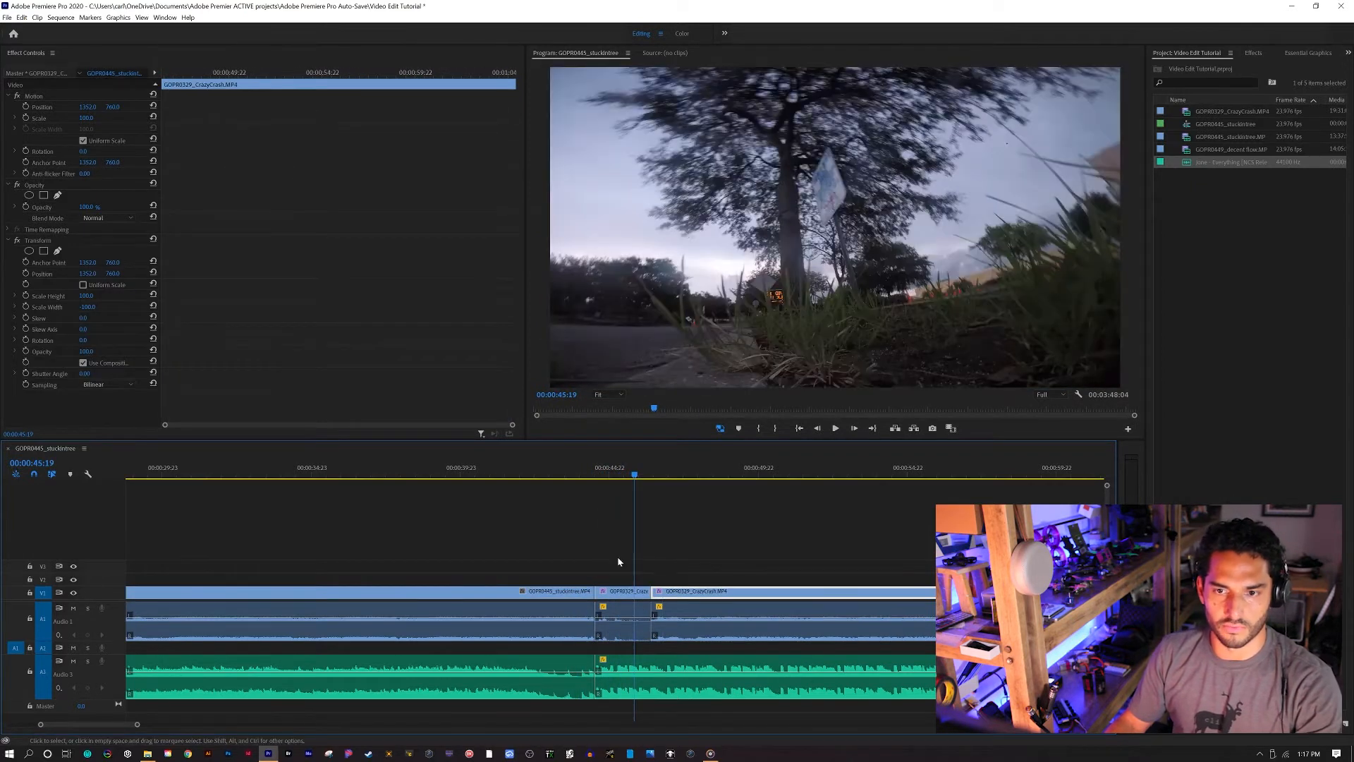
Play the sequence from just before the CrazyCrash cut and check the footage through the end of the decent flow clip
left_click(569, 469)
key("space")
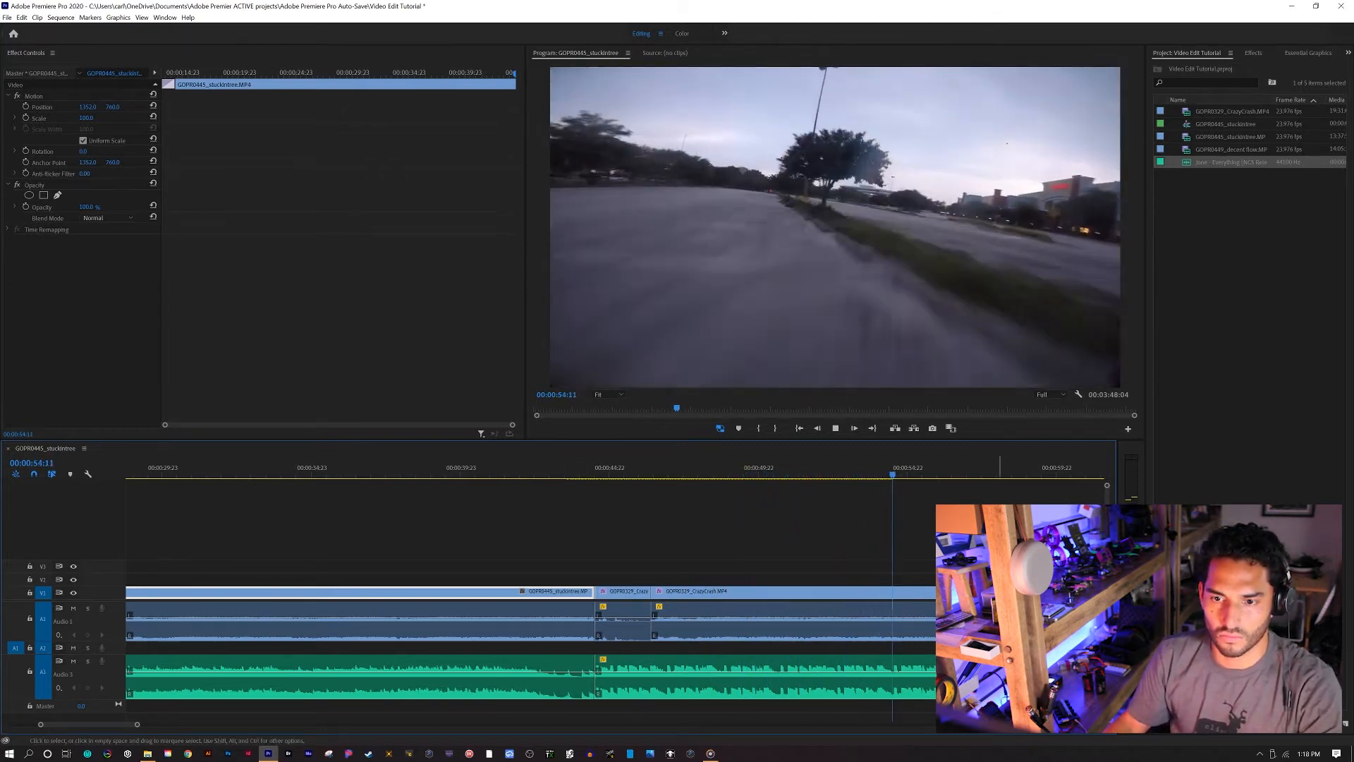
key("space")
scroll(700, 552, "down", 3)
scroll(753, 649, "down", 2)
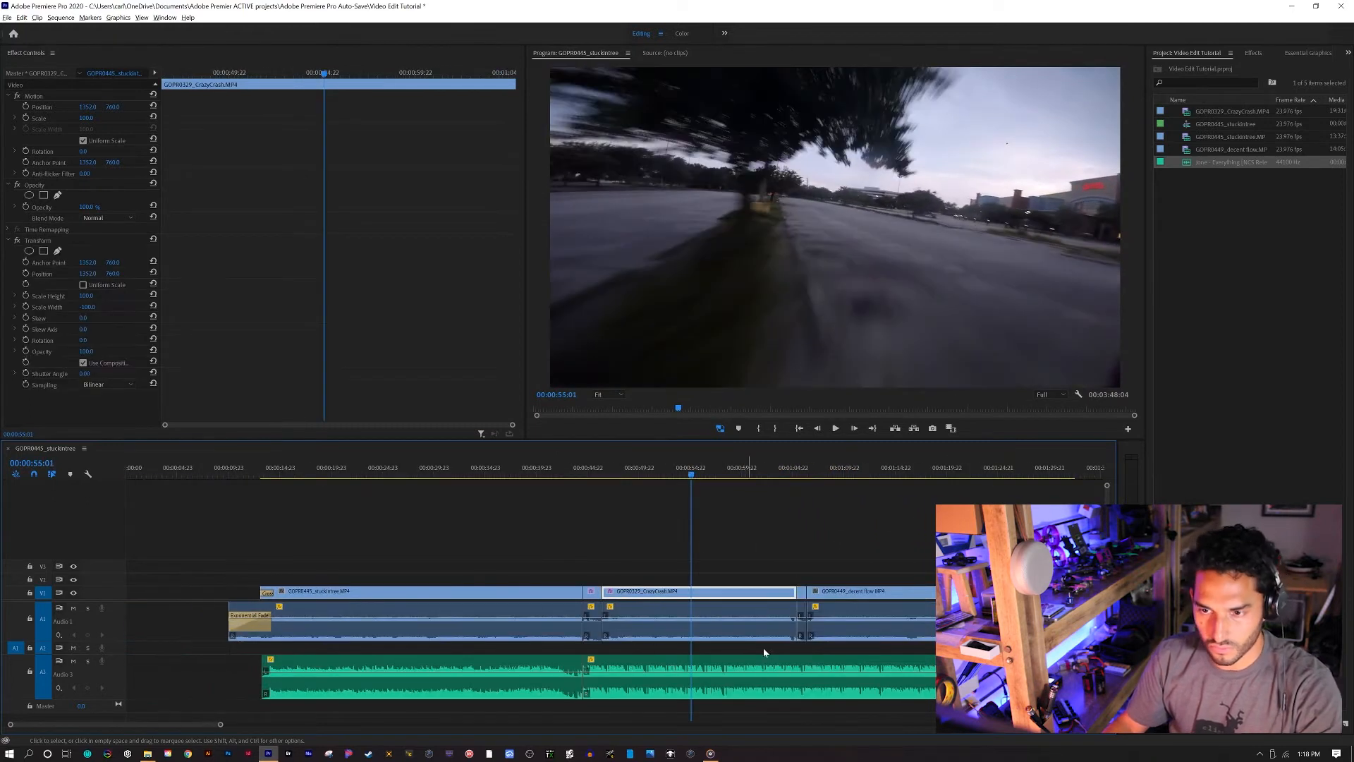
key("space")
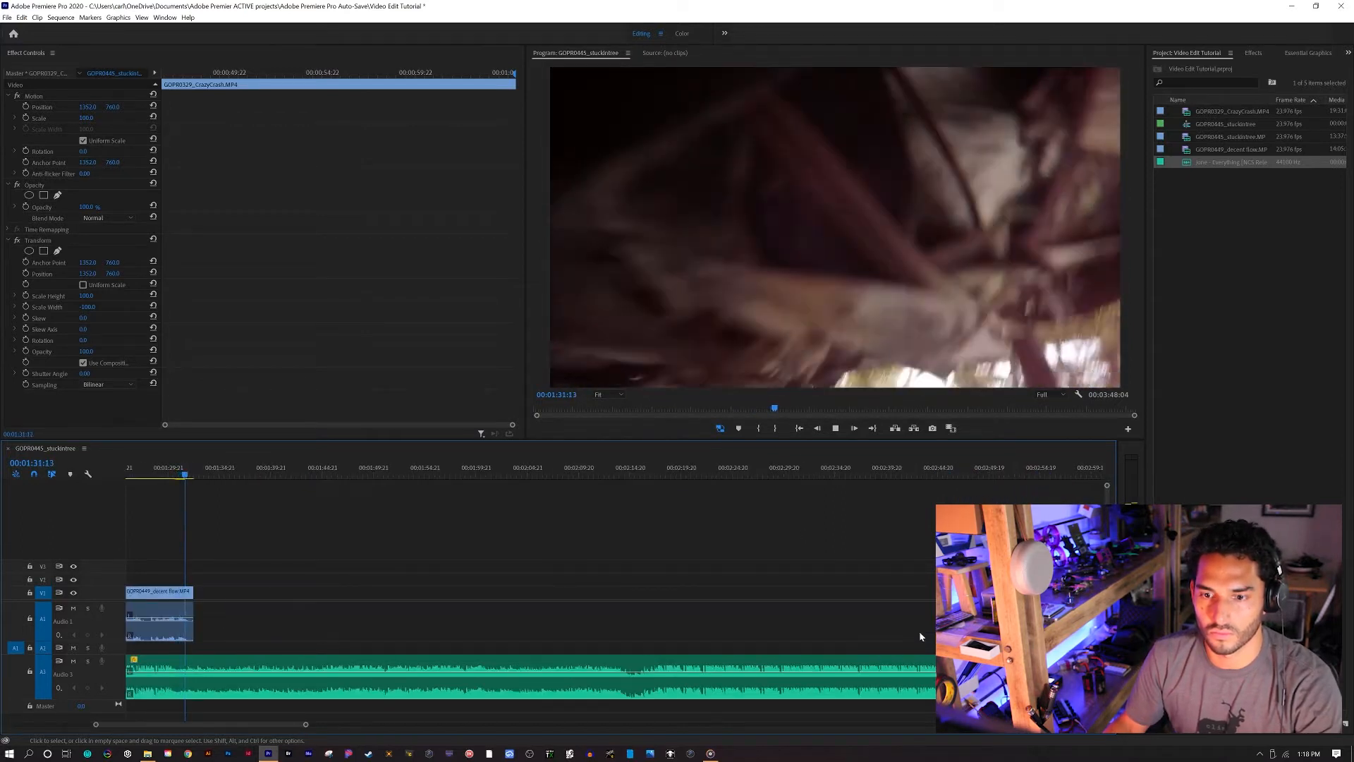
key("space")
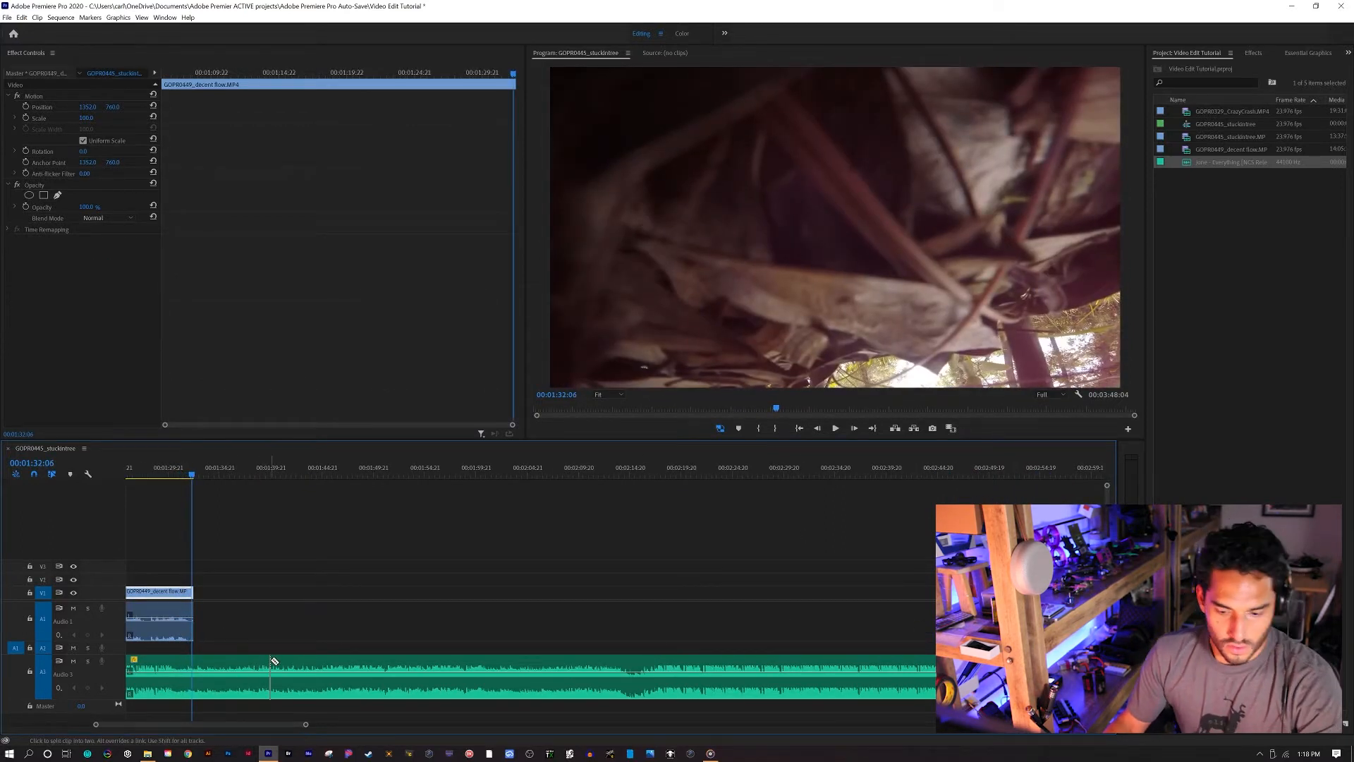
Split the music at about 00:01:39:21, delete the remainder, and trim the music's end back about 5 seconds
left_click(300, 678)
key("Delete")
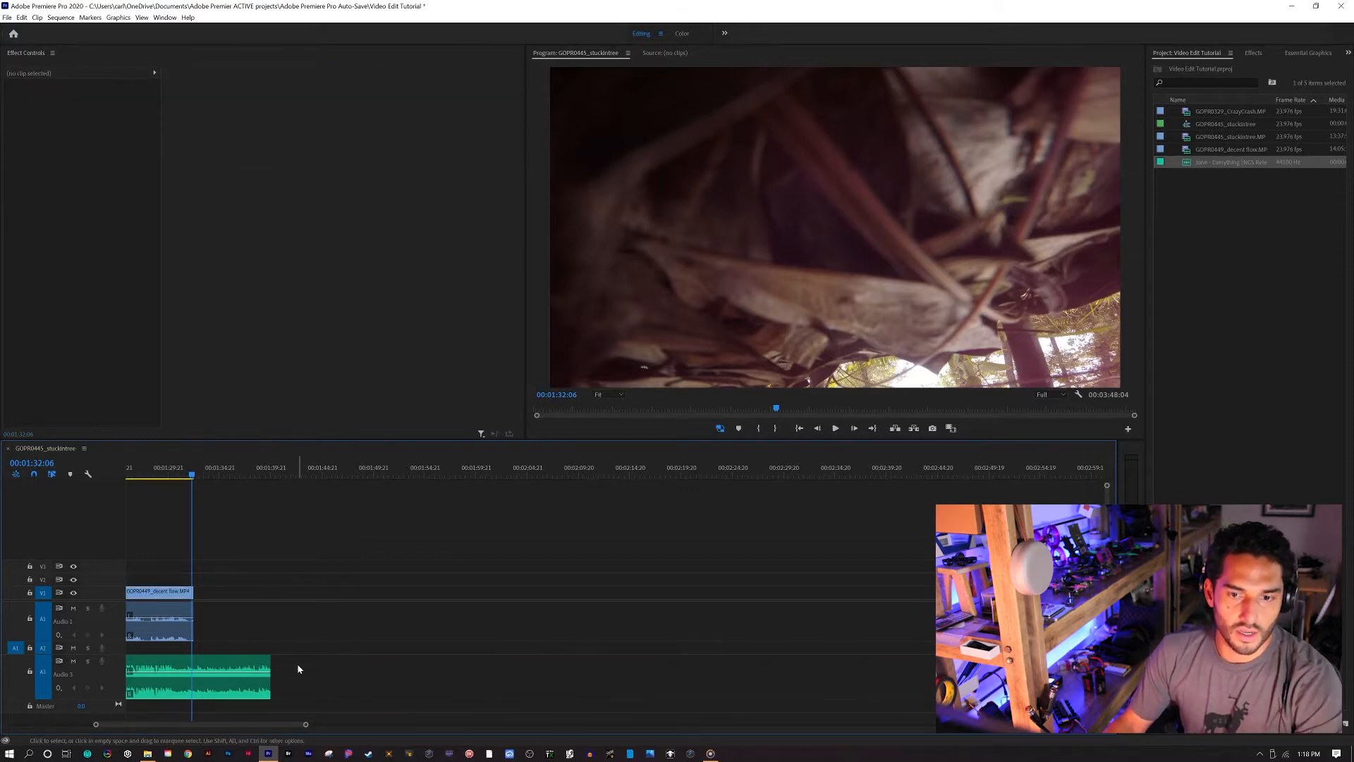
scroll(309, 667, "up", 5)
left_click_drag(541, 667, 490, 667)
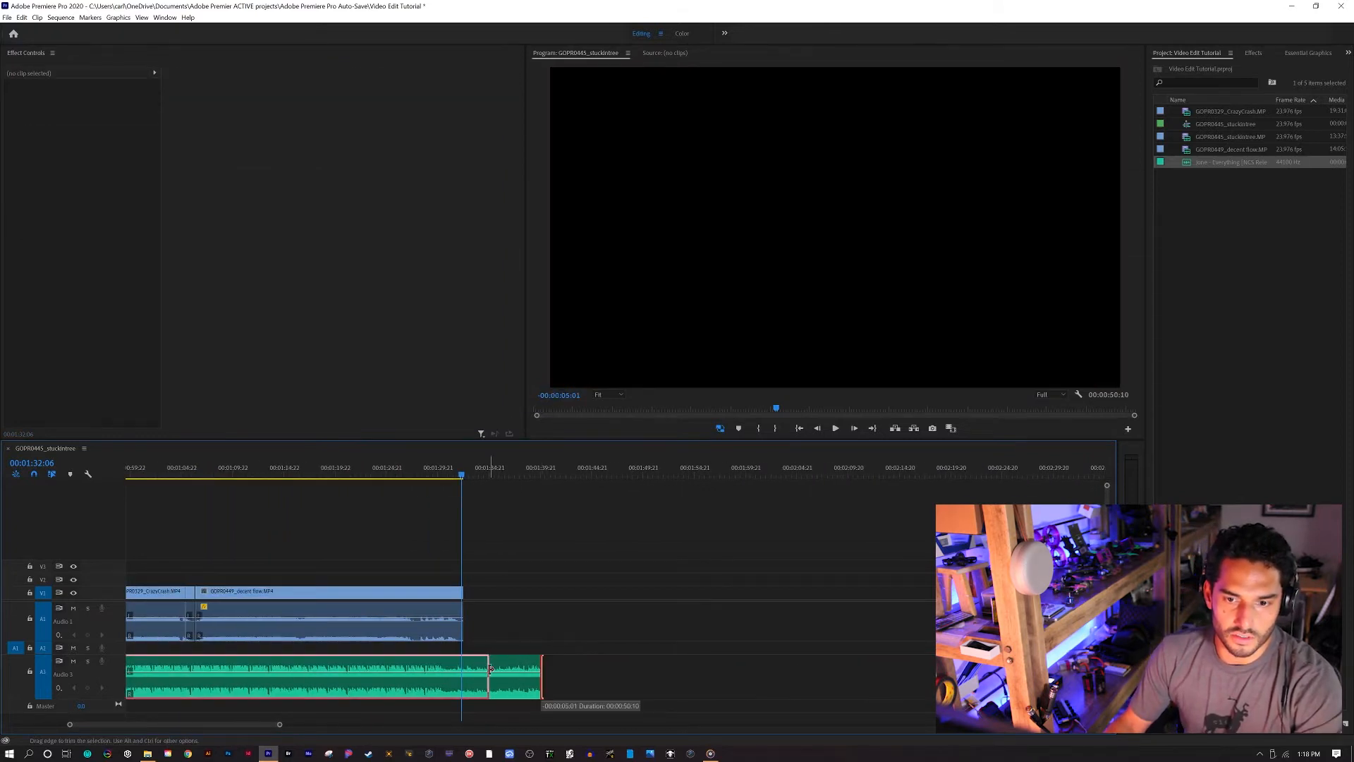
Add an Exponential Fade of about 8.5 seconds to the end of the music and play back the ending
right_click(490, 676)
left_click(511, 655)
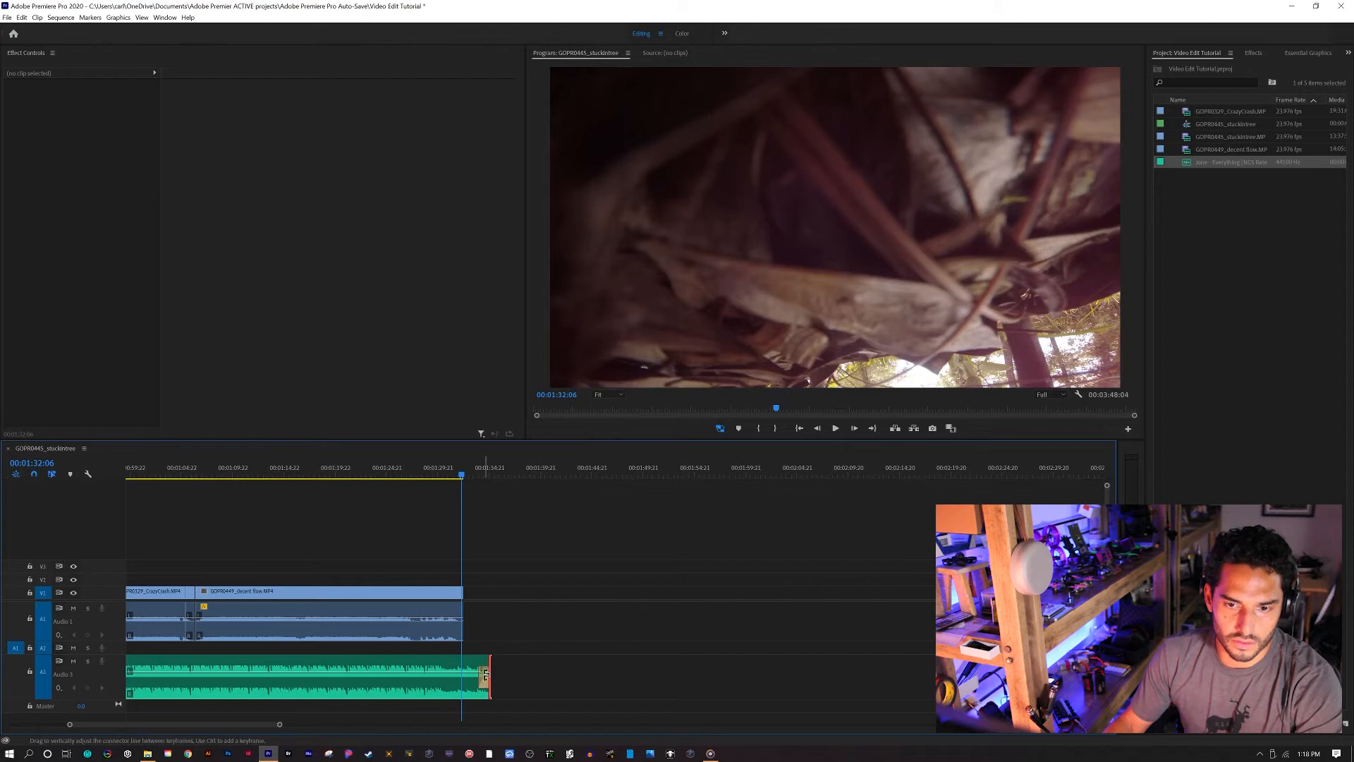
left_click_drag(407, 679, 400, 679)
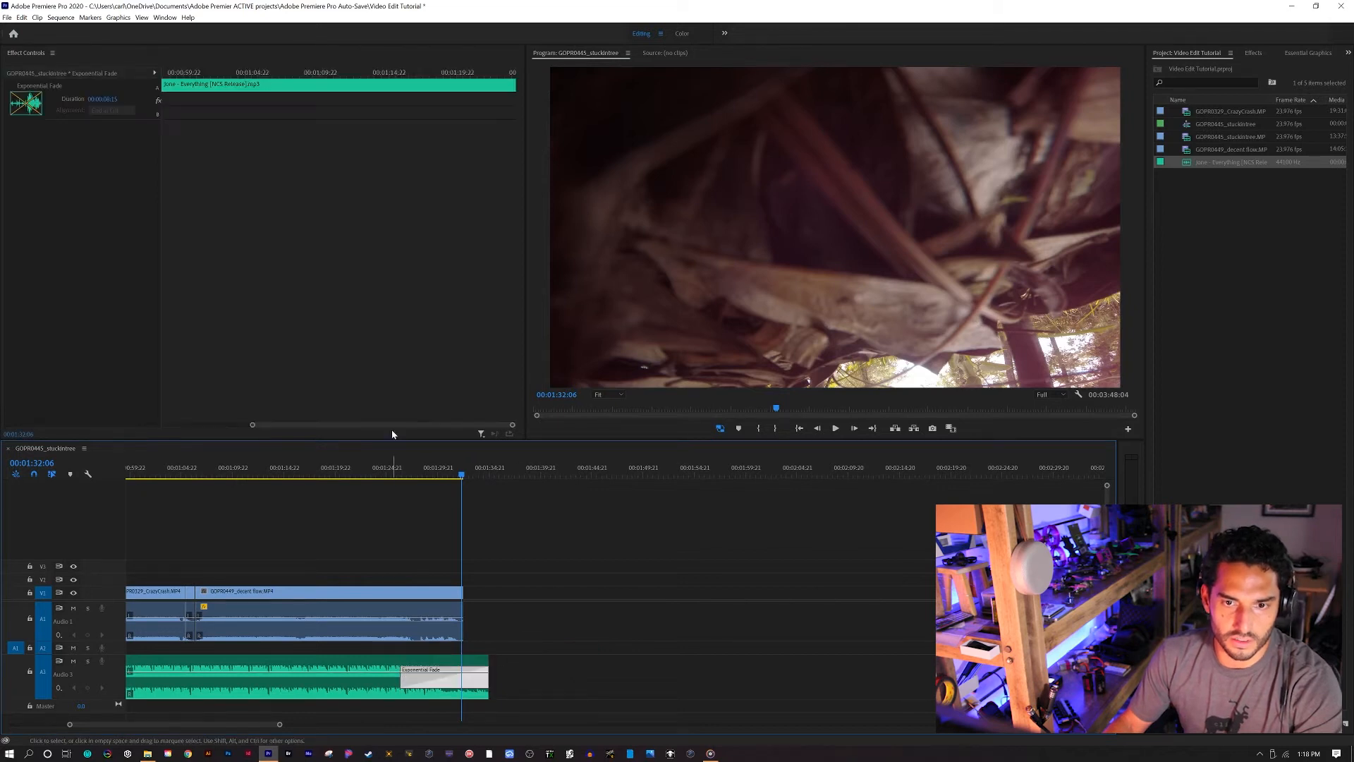
left_click(378, 467)
key("space")
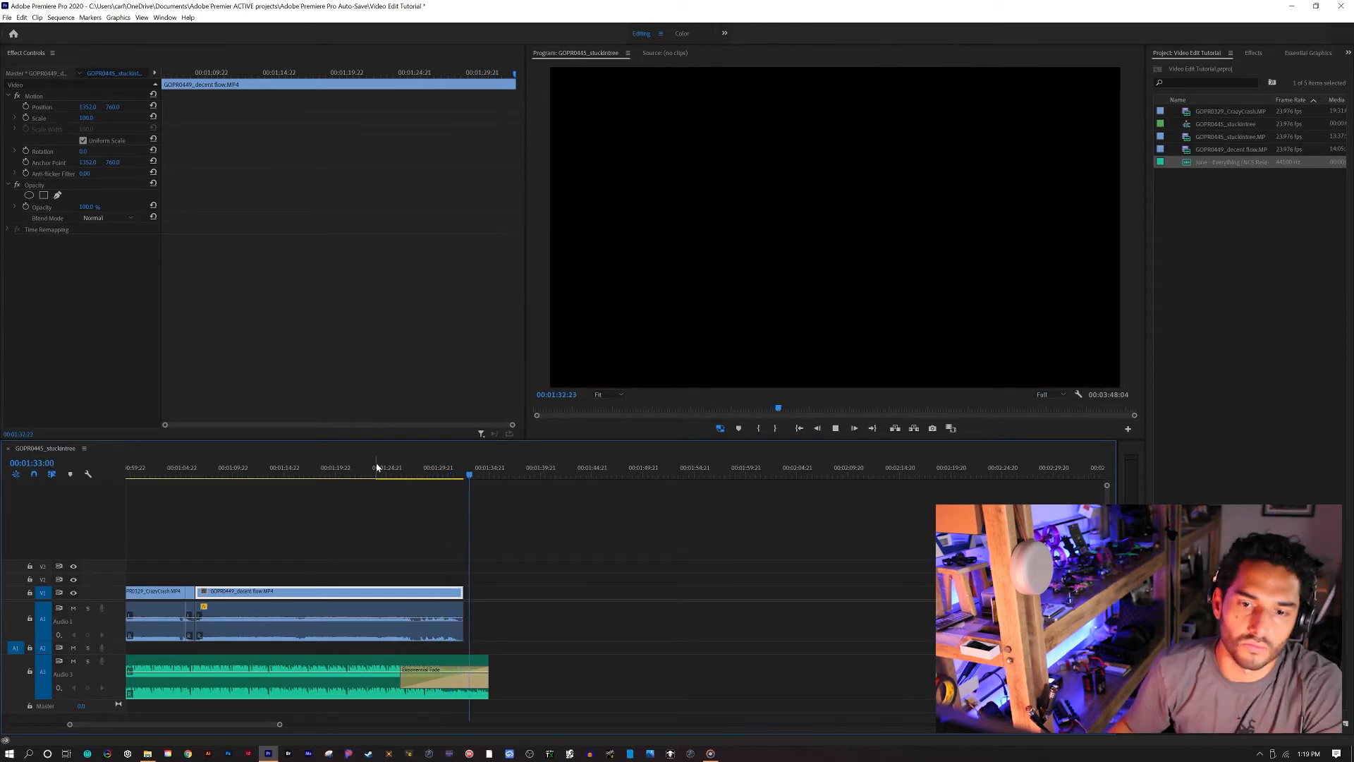
key("space")
Extend the decent flow clip's video to 00:01:37:14 and add a Cross Dissolve of about 7 seconds at its end
left_click_drag(467, 475, 465, 476)
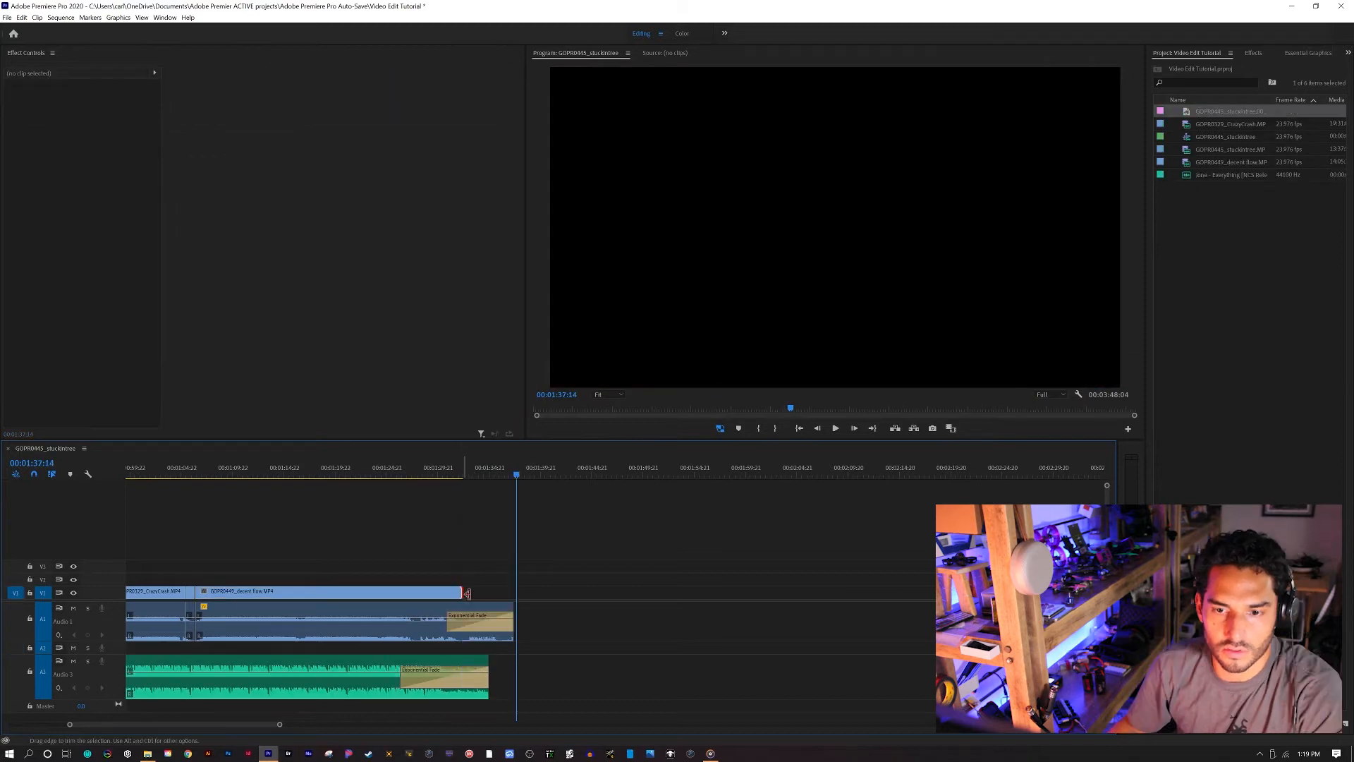
left_click_drag(463, 592, 512, 592)
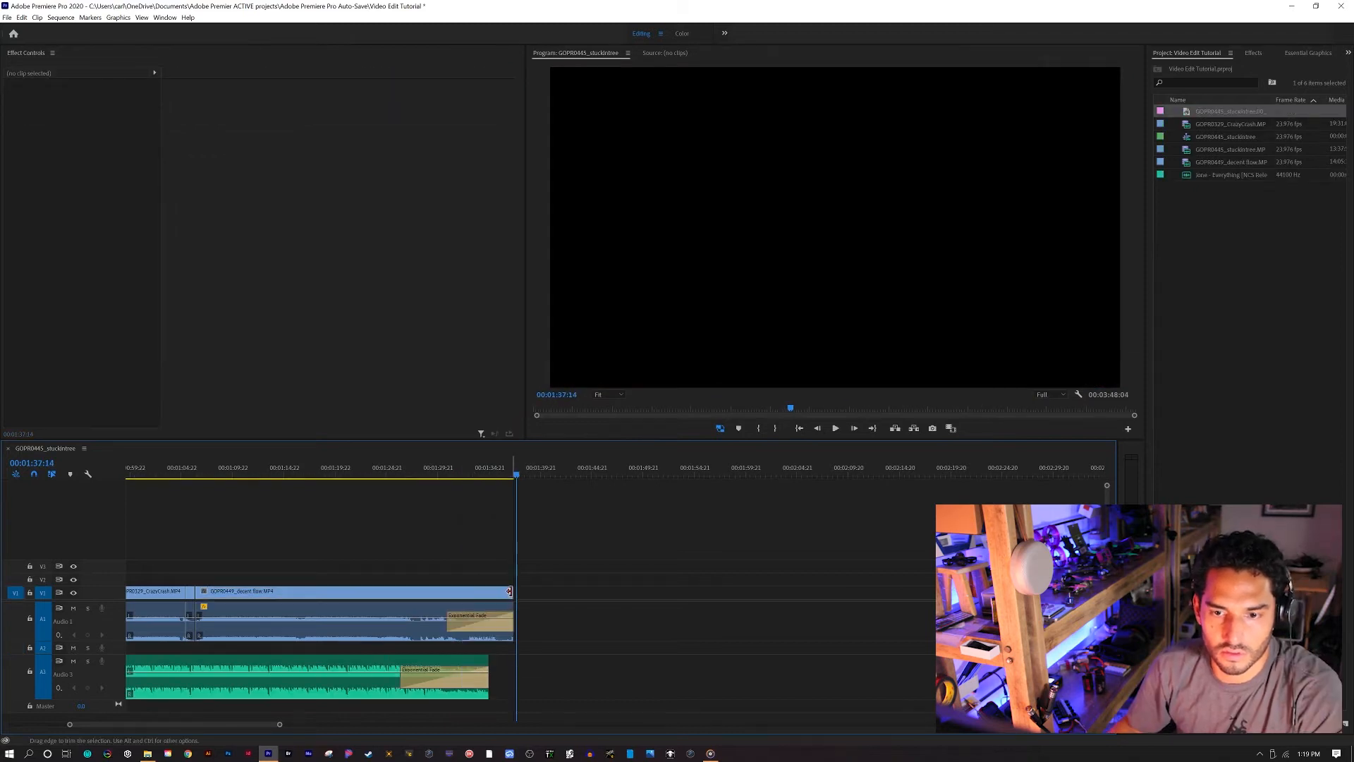
right_click(511, 592)
left_click(544, 656)
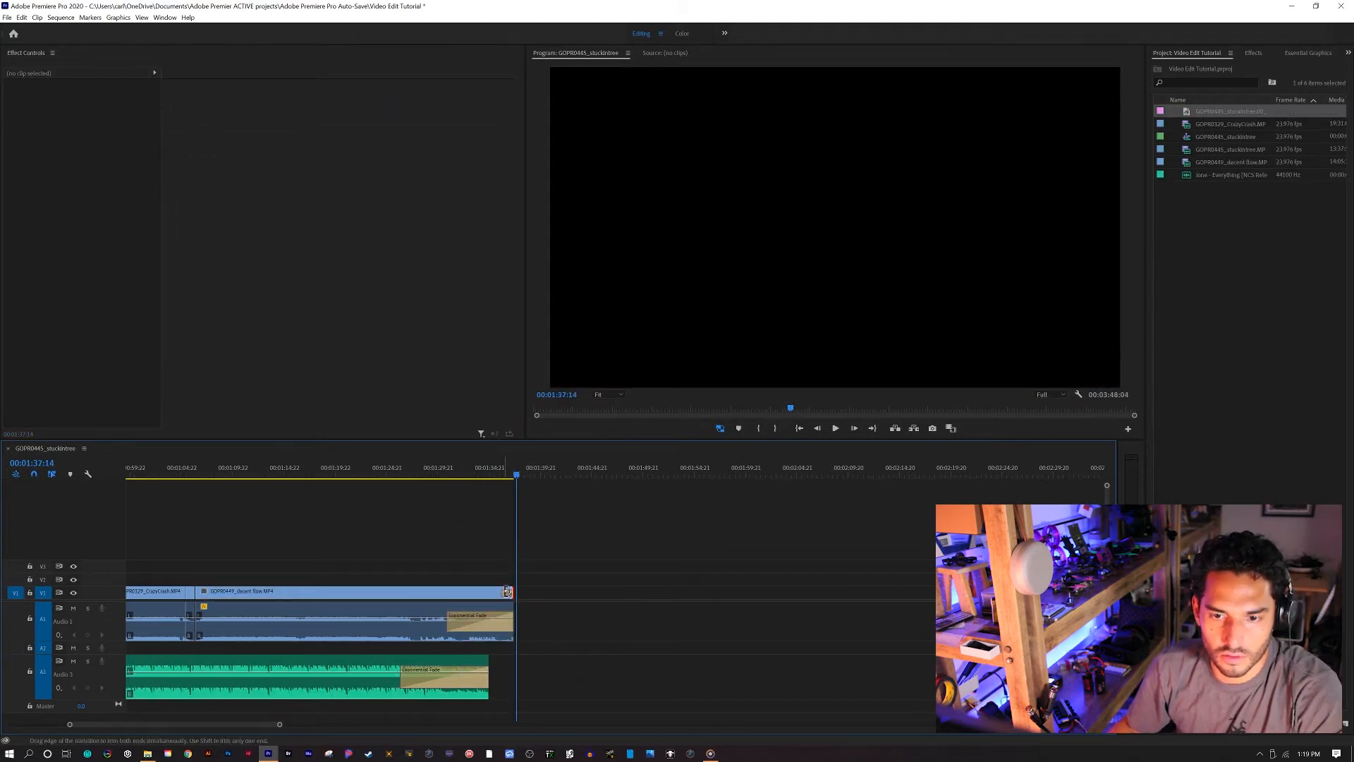
left_click(441, 592)
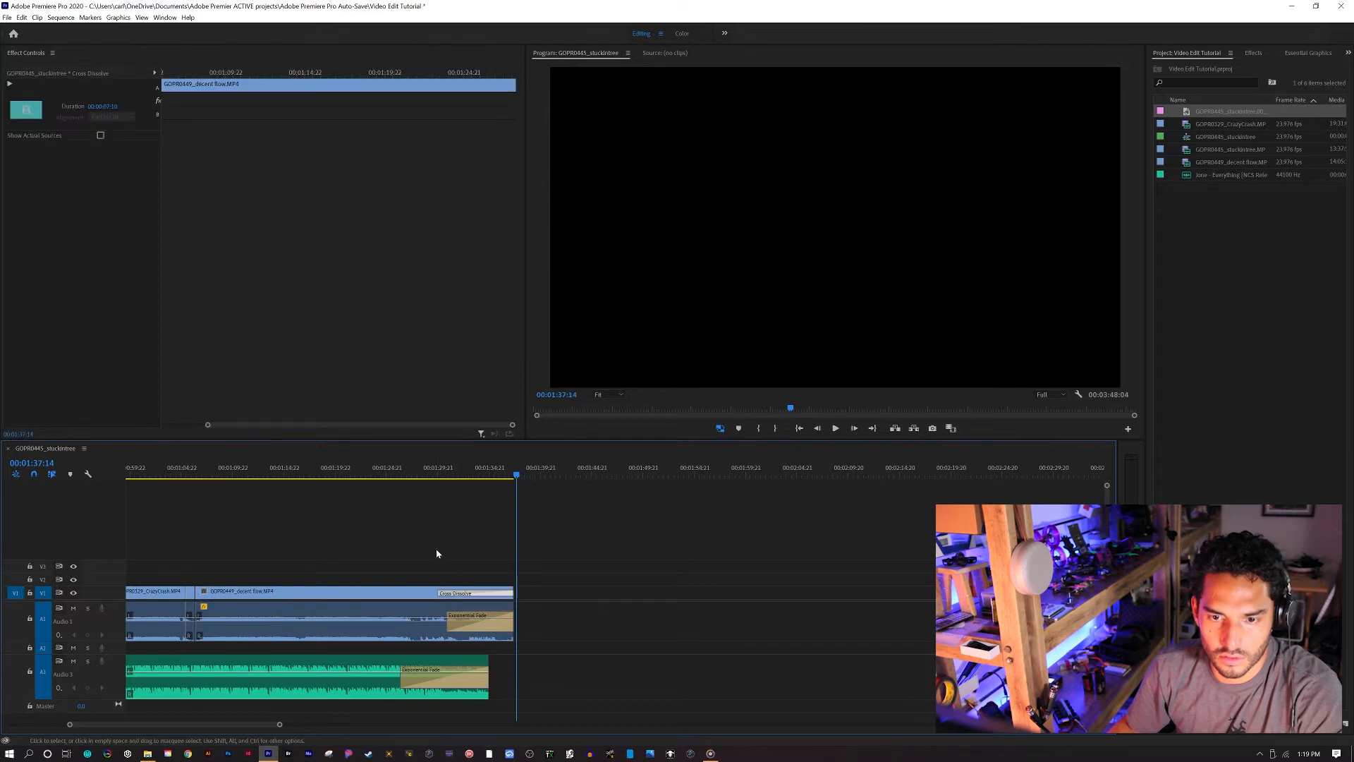
Shorten the closing Cross Dissolve to about 4 seconds and replay the sequence's ending
left_click(411, 474)
key("space")
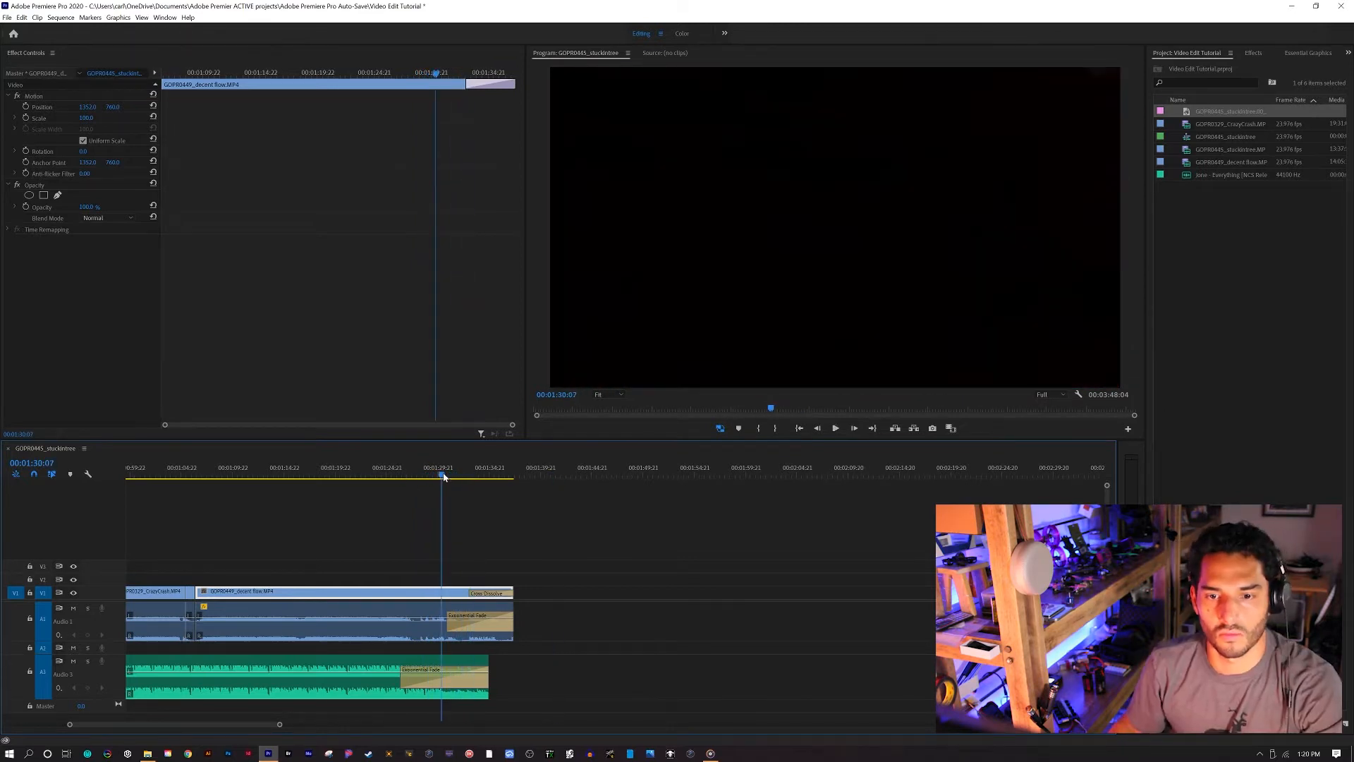
key("space")
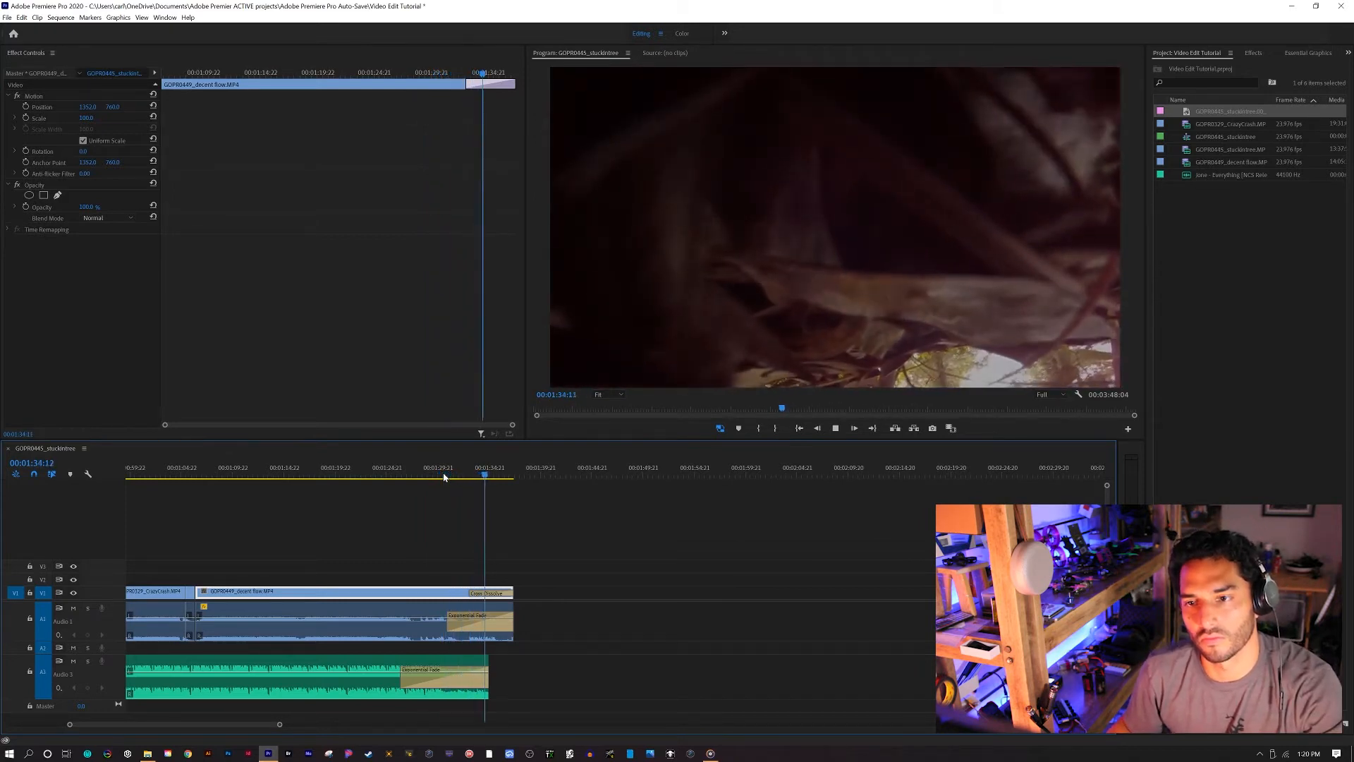
scroll(444, 477, "down", 2)
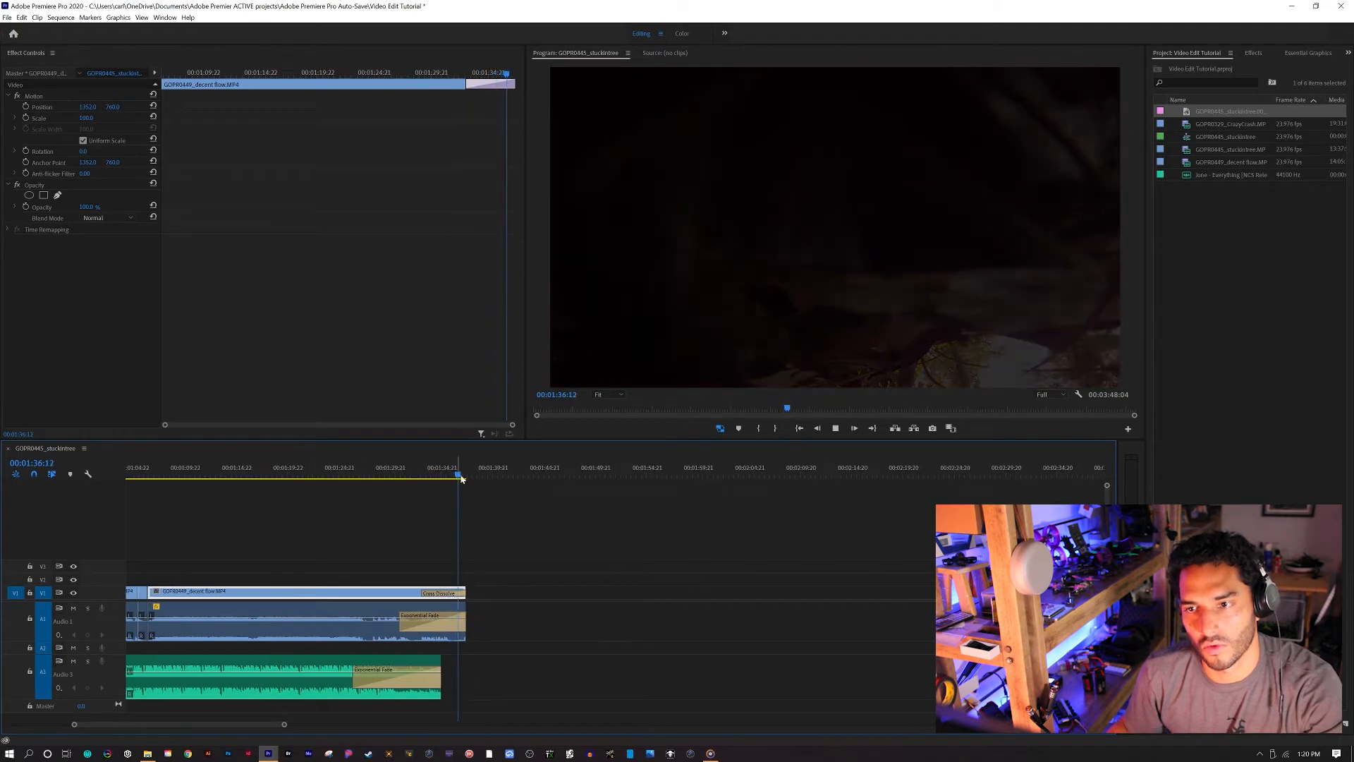
scroll(470, 596, "up", 8)
scroll(469, 596, "down", 14)
scroll(464, 599, "up", 12)
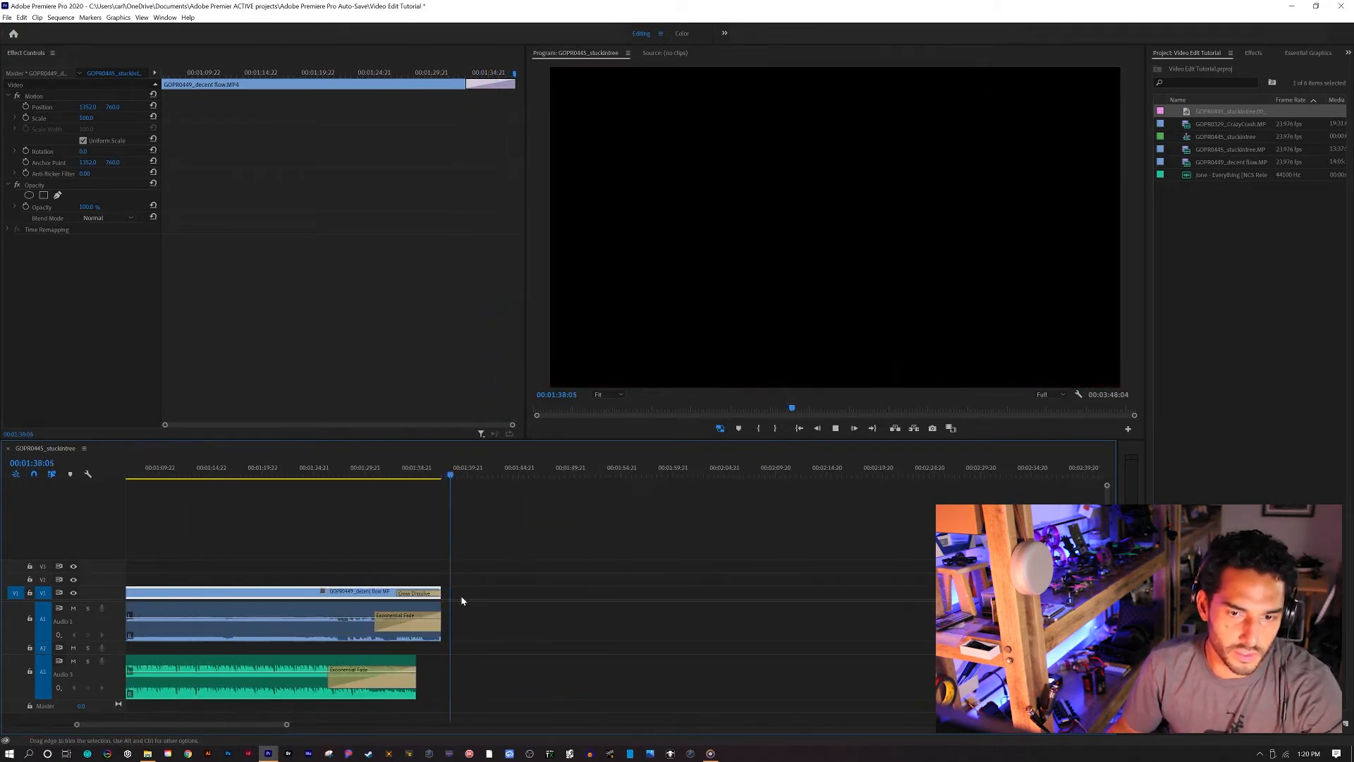
key("space")
Replay the sequence's opening and extend the start of the music about 2 seconds earlier
scroll(449, 600, "up", 12)
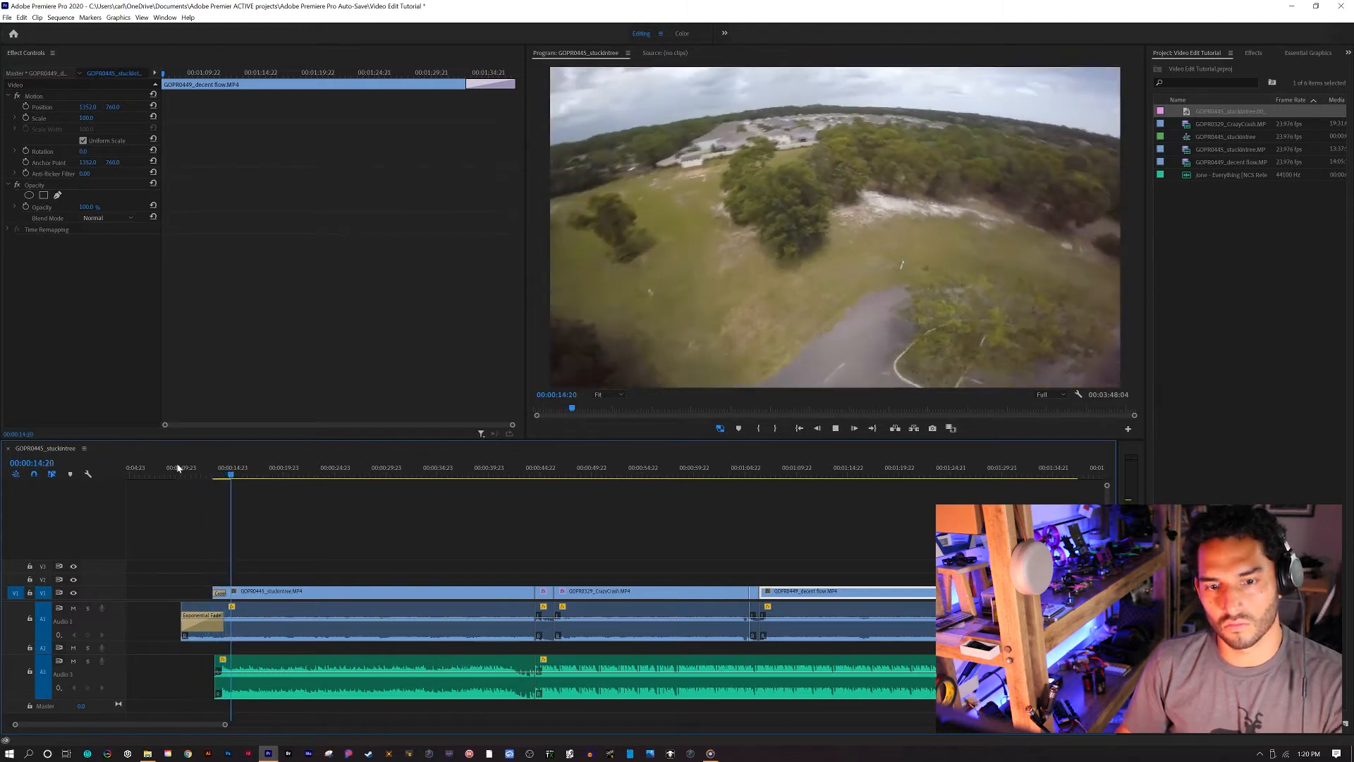
key("space")
left_click(208, 471)
key("space")
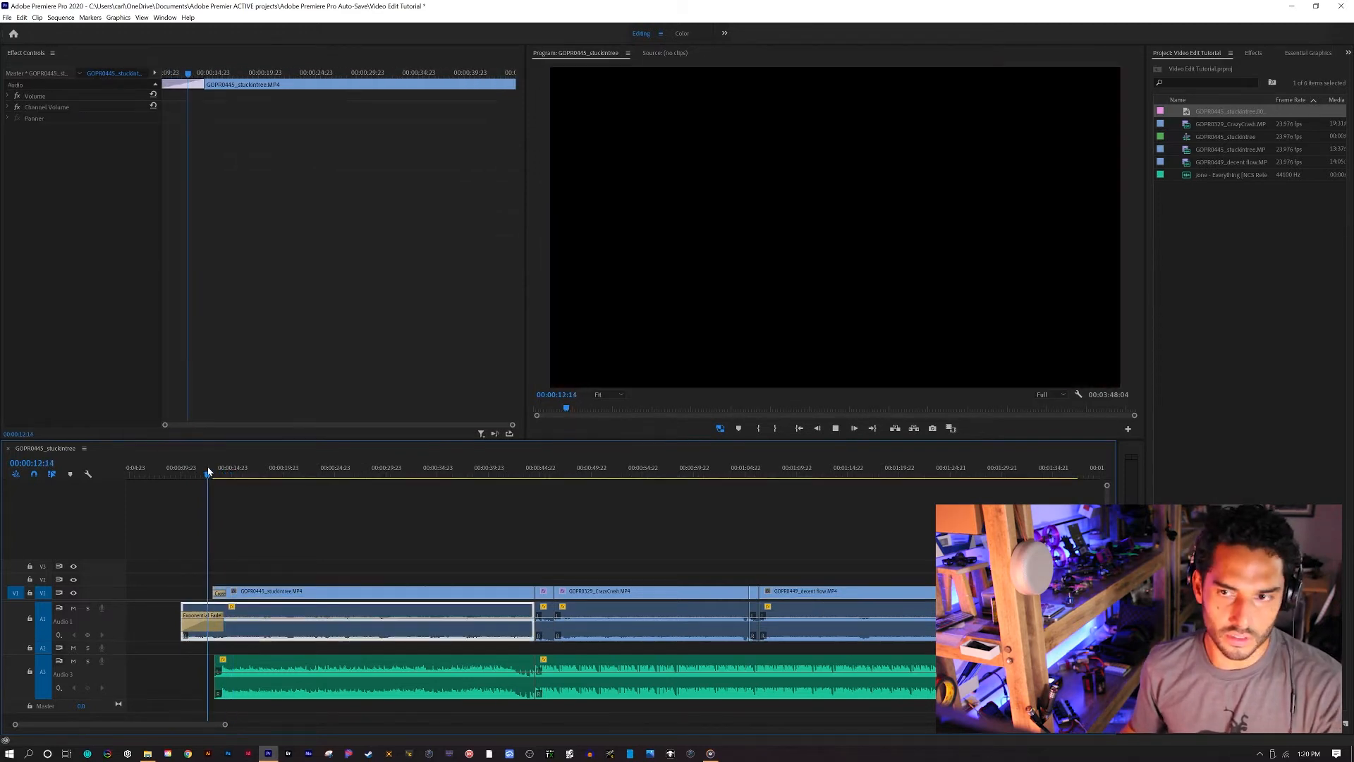
key("space")
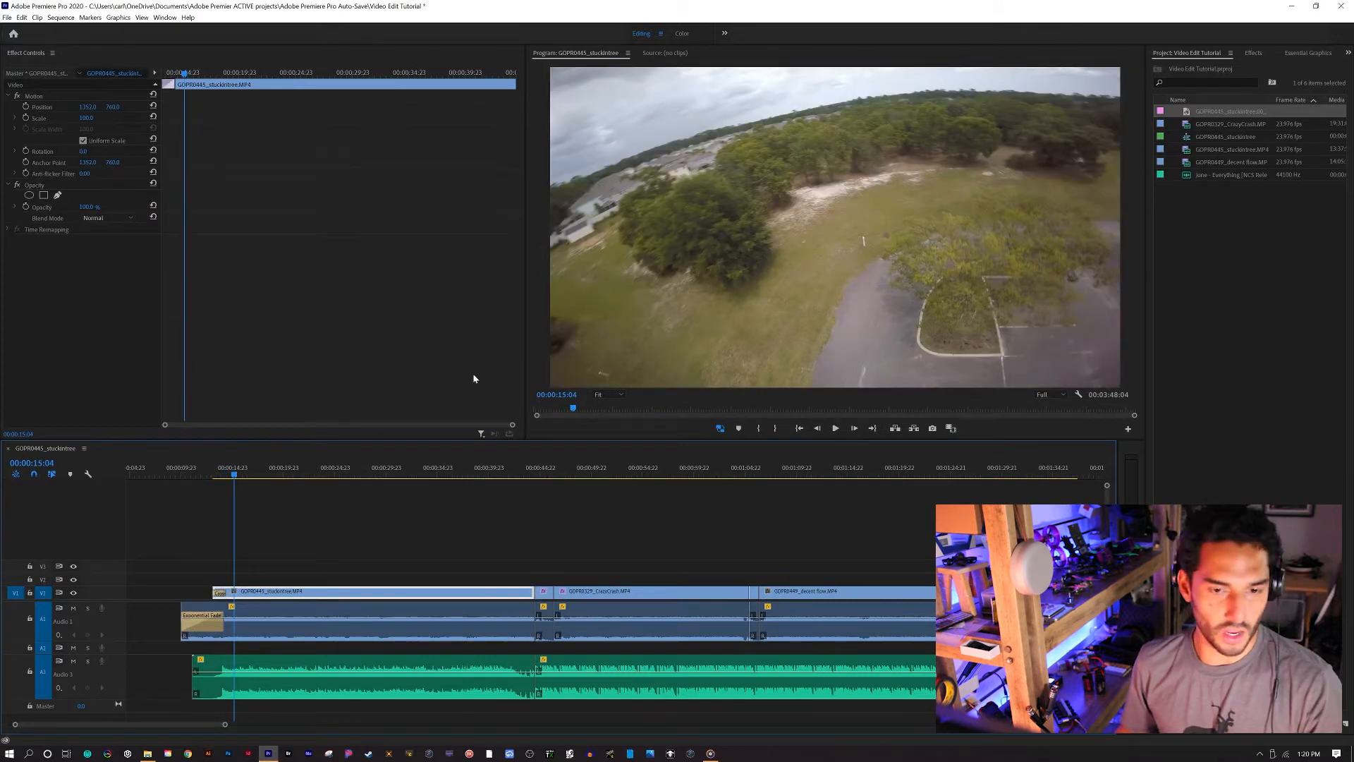
Create an adjustment layer with the default settings and place it on V2 across the full stuck-in-tree clip
left_click(1228, 296)
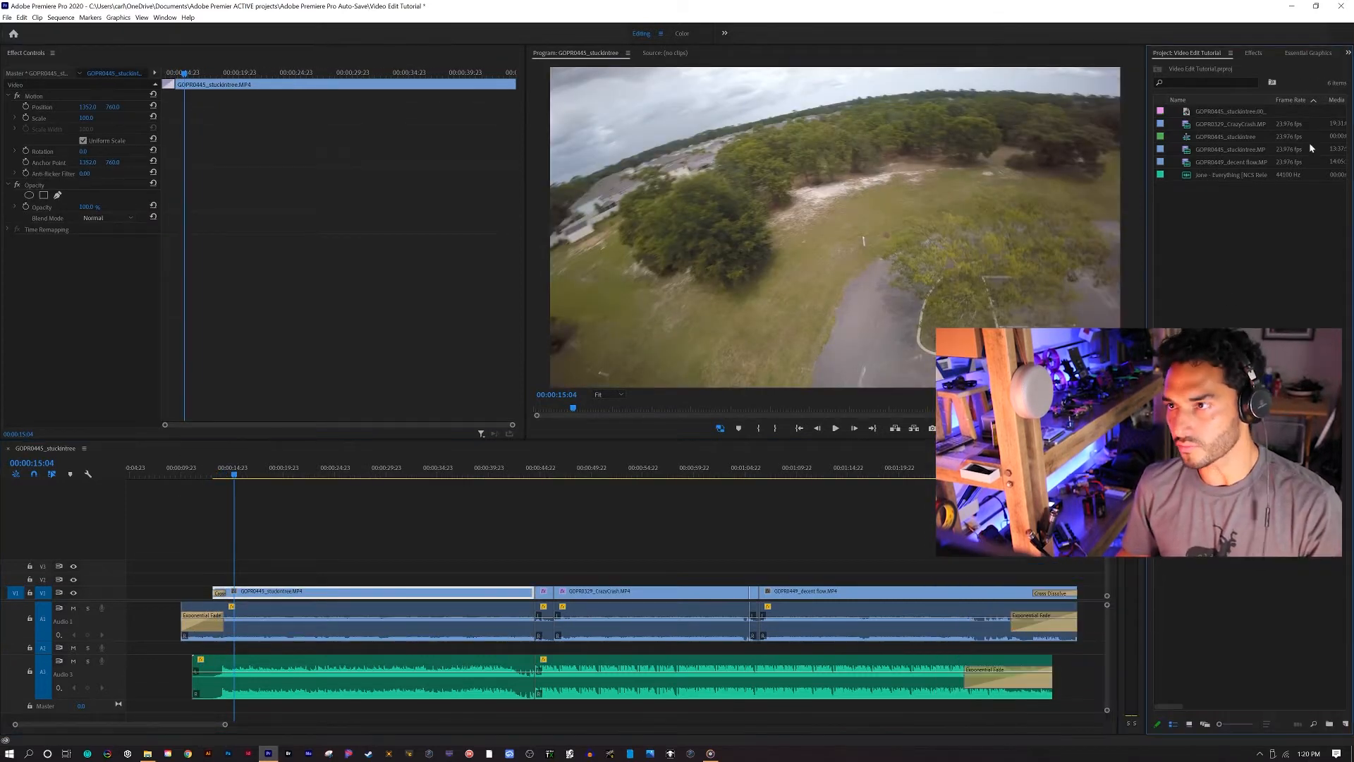
left_click(1342, 727)
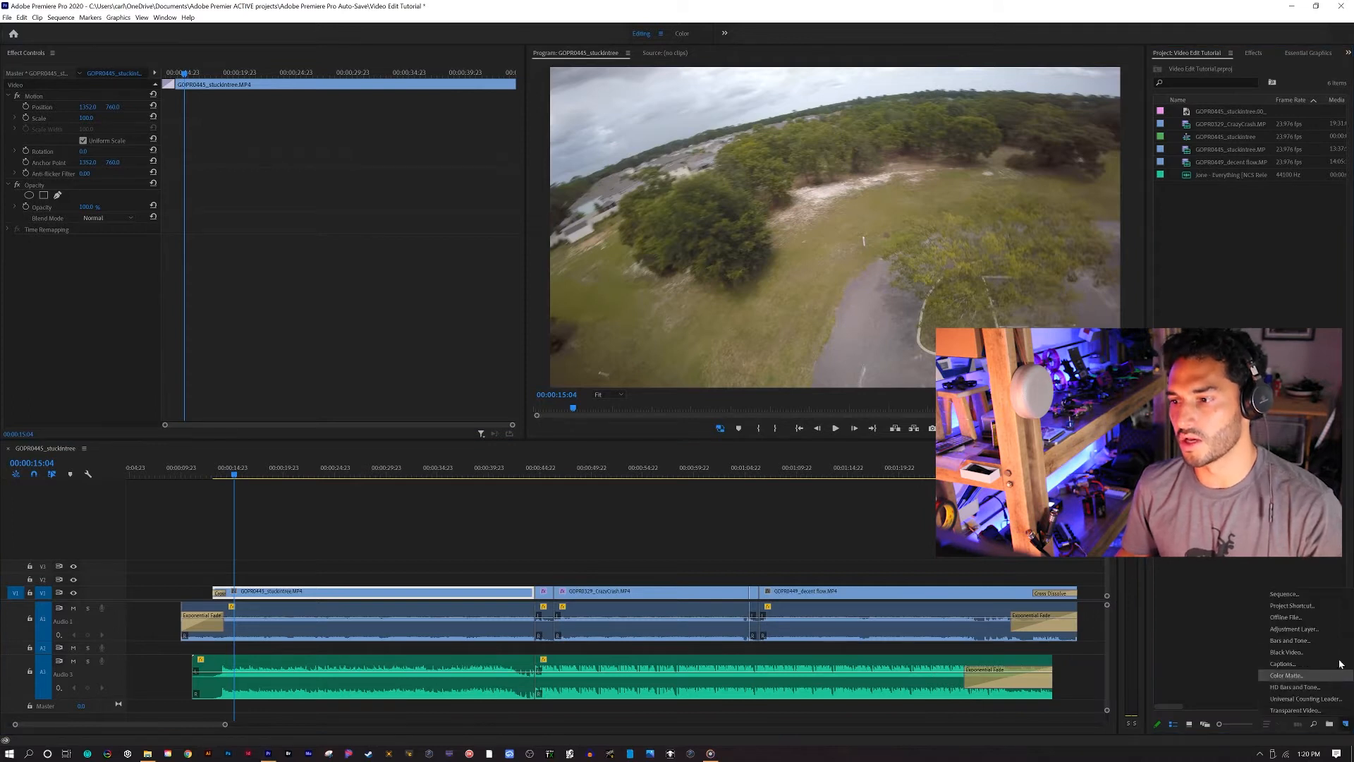
left_click(1276, 636)
left_click(695, 414)
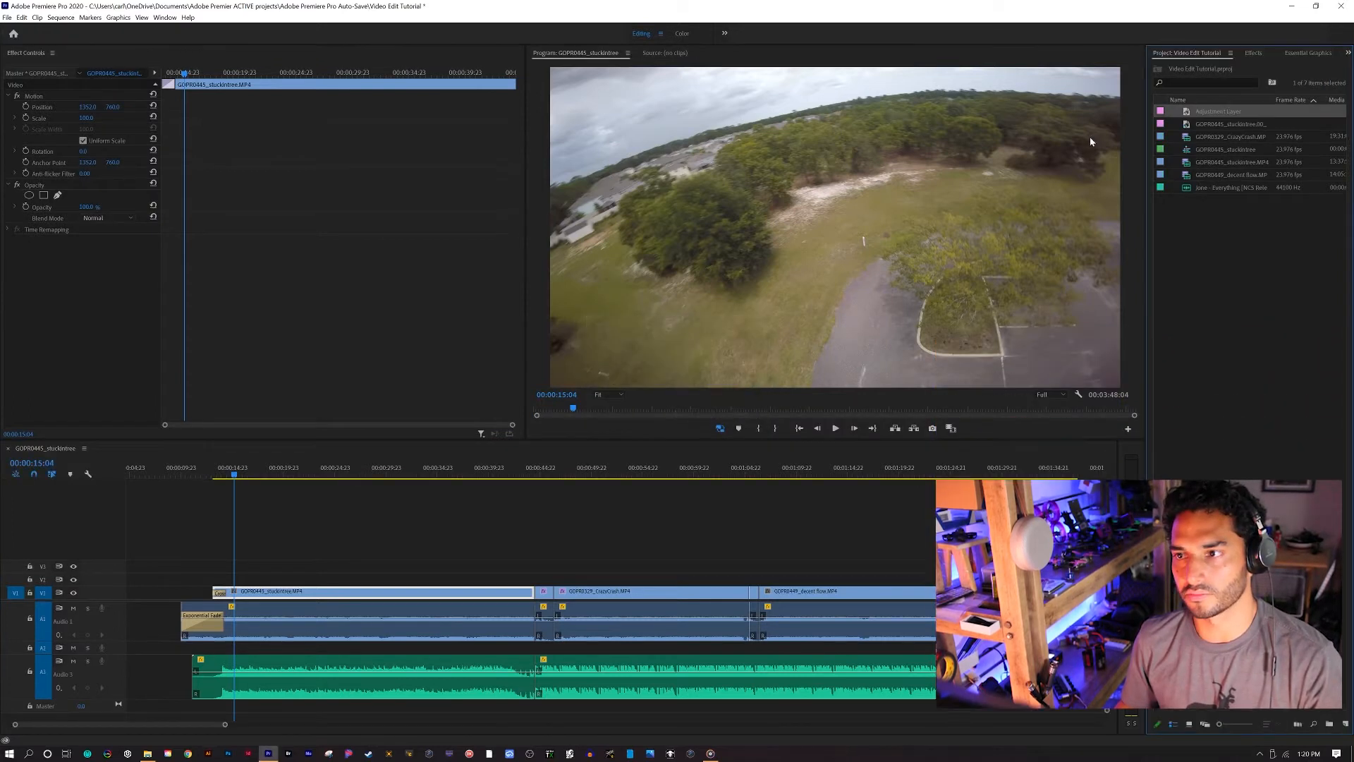
left_click_drag(1218, 111, 534, 573)
left_click(583, 557)
left_click(579, 591)
left_click_drag(572, 475, 579, 477)
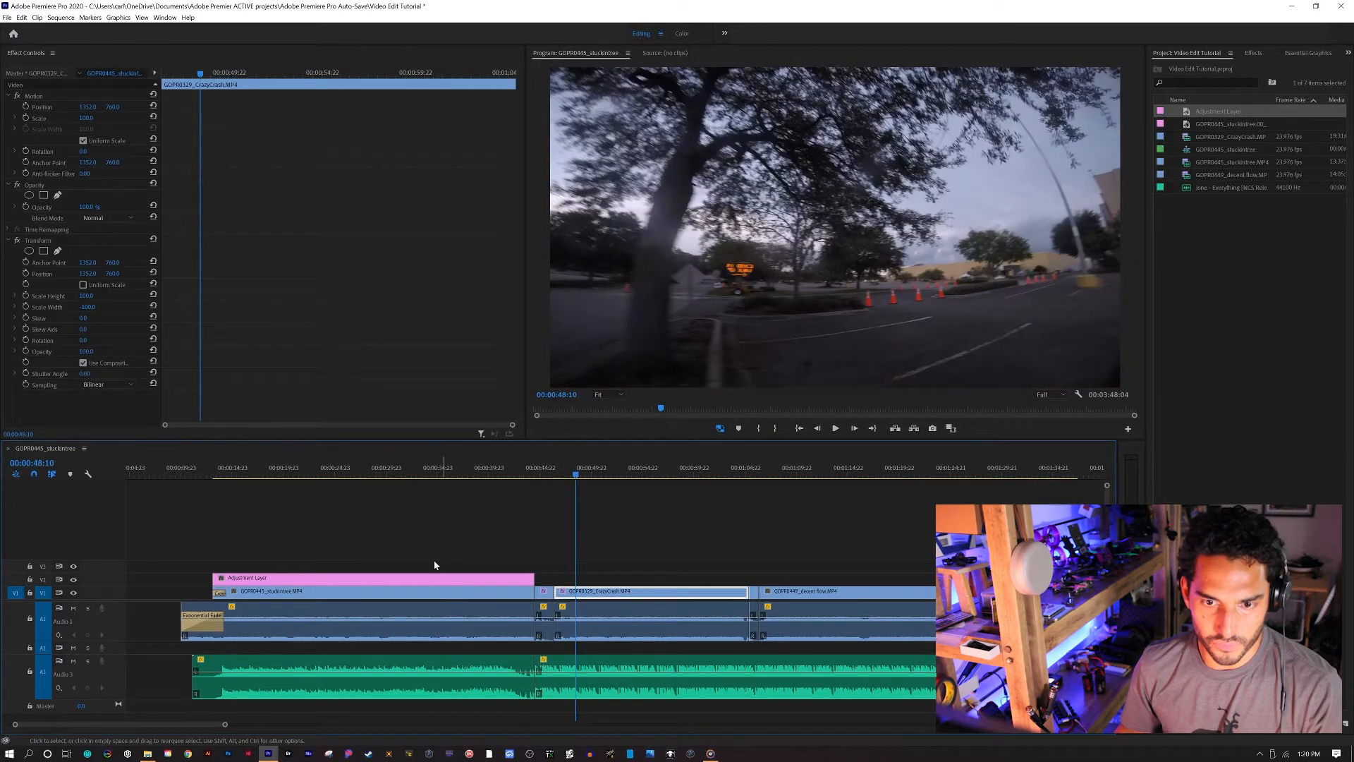
Place a second adjustment layer over the decent flow footage, starting where CrazyCrash ends, and a third across both CrazyCrash segments
left_click_drag(396, 578, 949, 588)
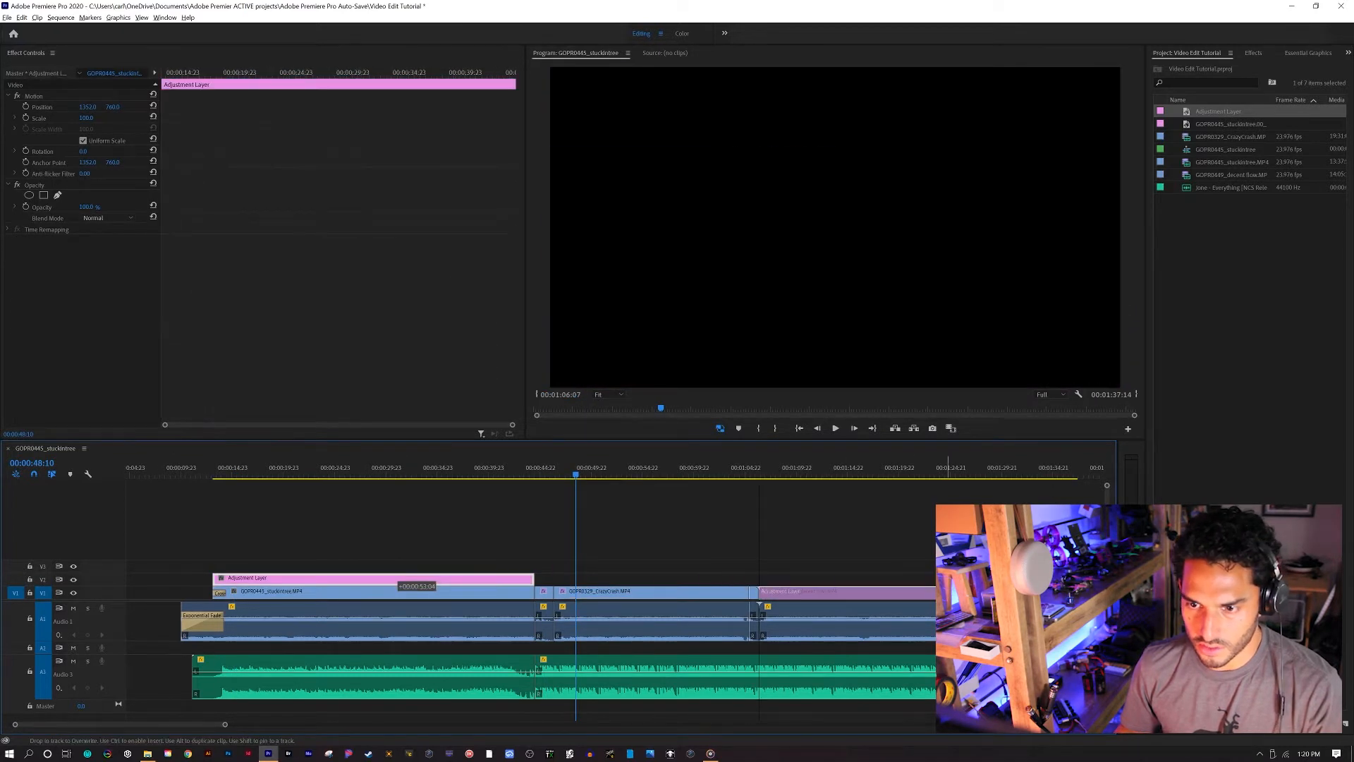
left_click_drag(758, 470, 744, 480)
left_click_drag(759, 578, 749, 578)
left_click(679, 534)
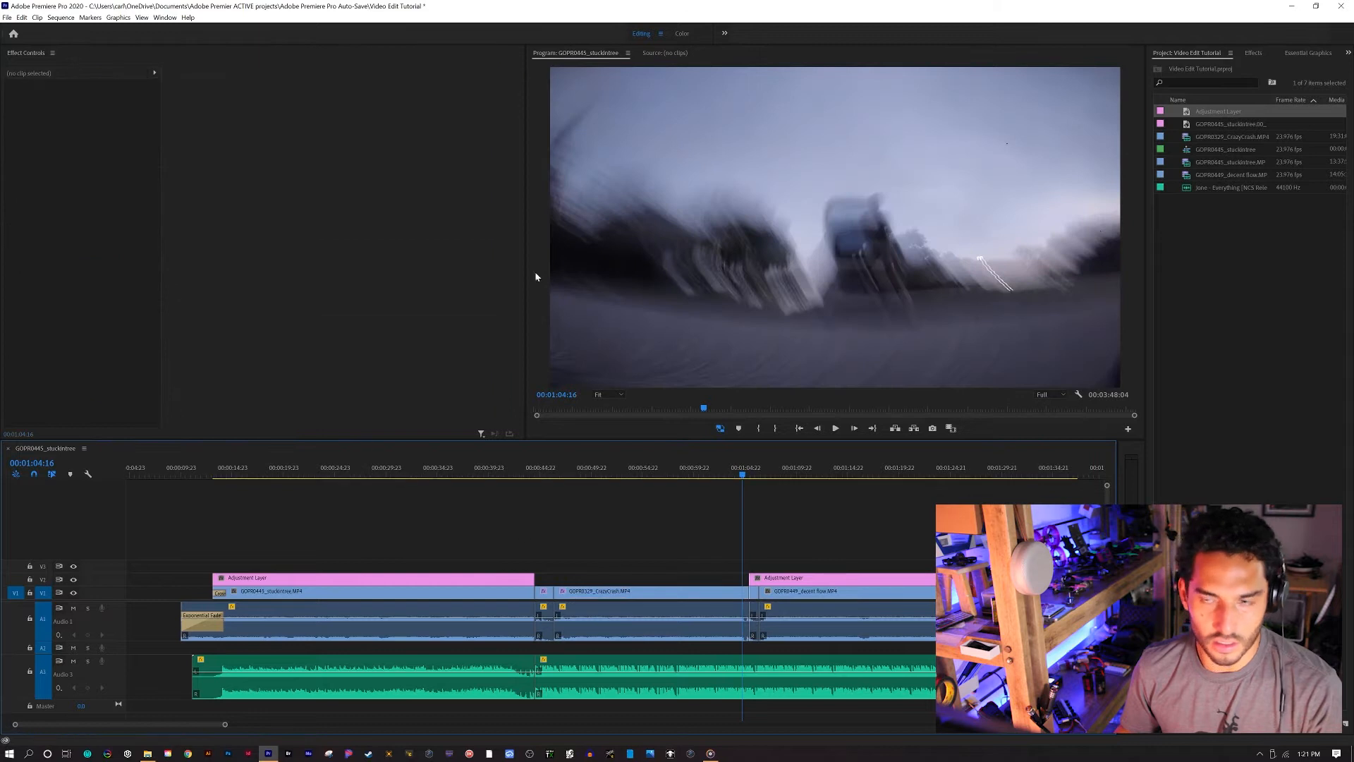
left_click_drag(1209, 110, 748, 580)
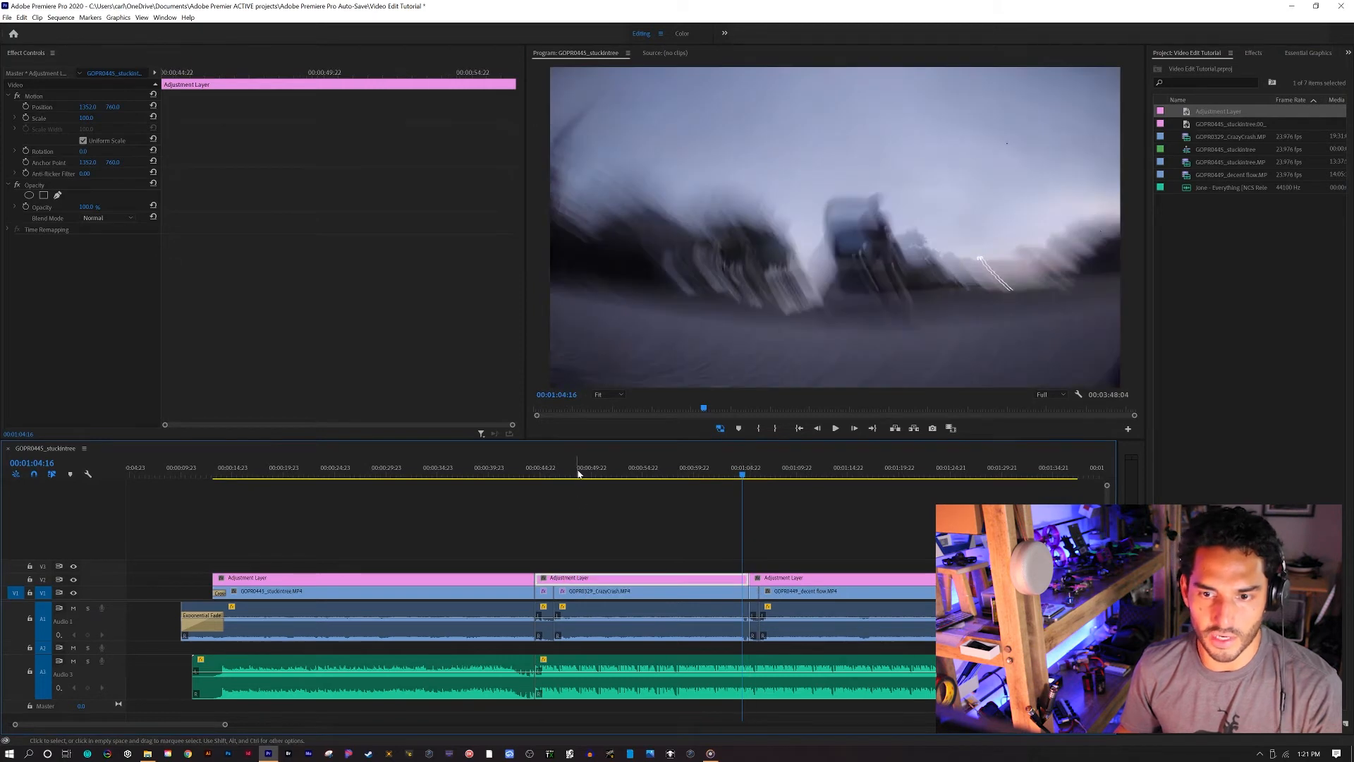
Grade the stuck-in-tree clip's adjustment layer with the Orange Teal - Discovery creative look at intensity 50 and saturation 110
left_click(576, 471)
left_click(479, 577)
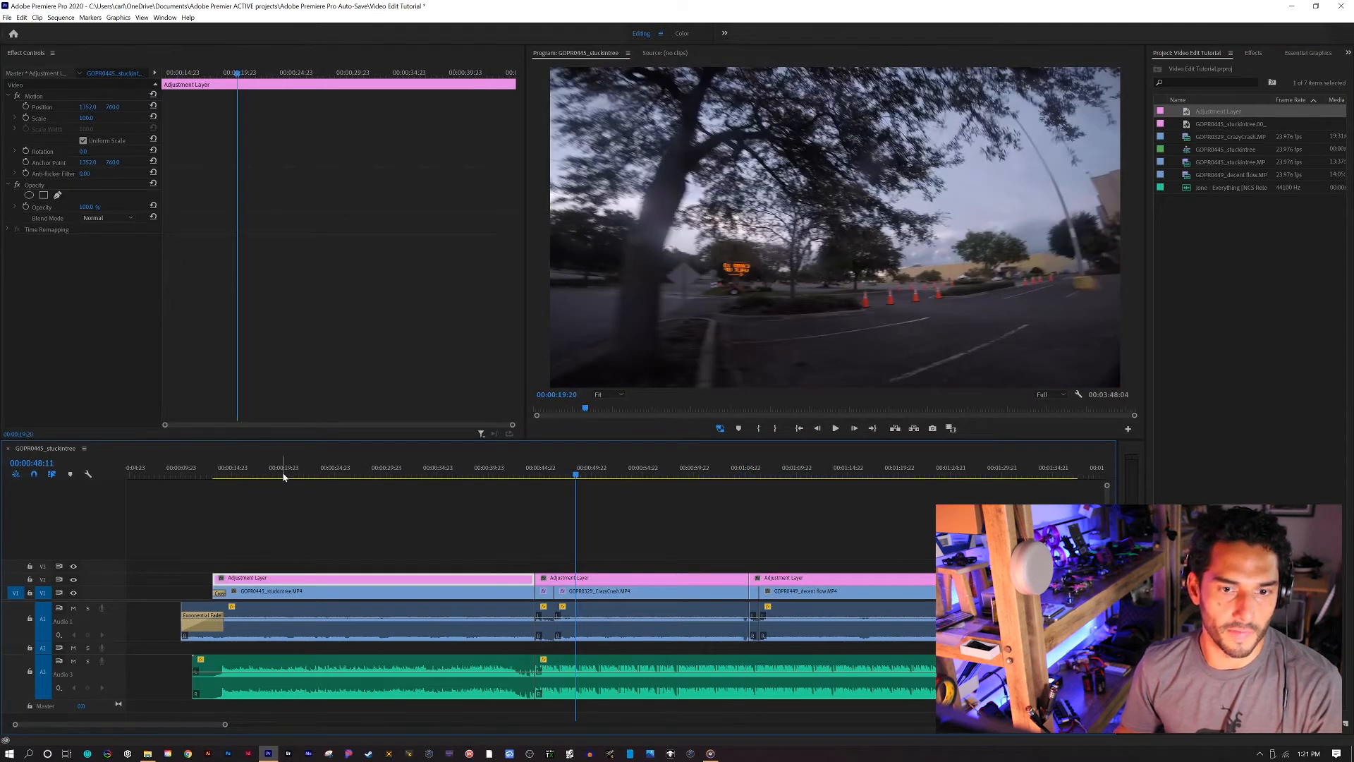
left_click(282, 476)
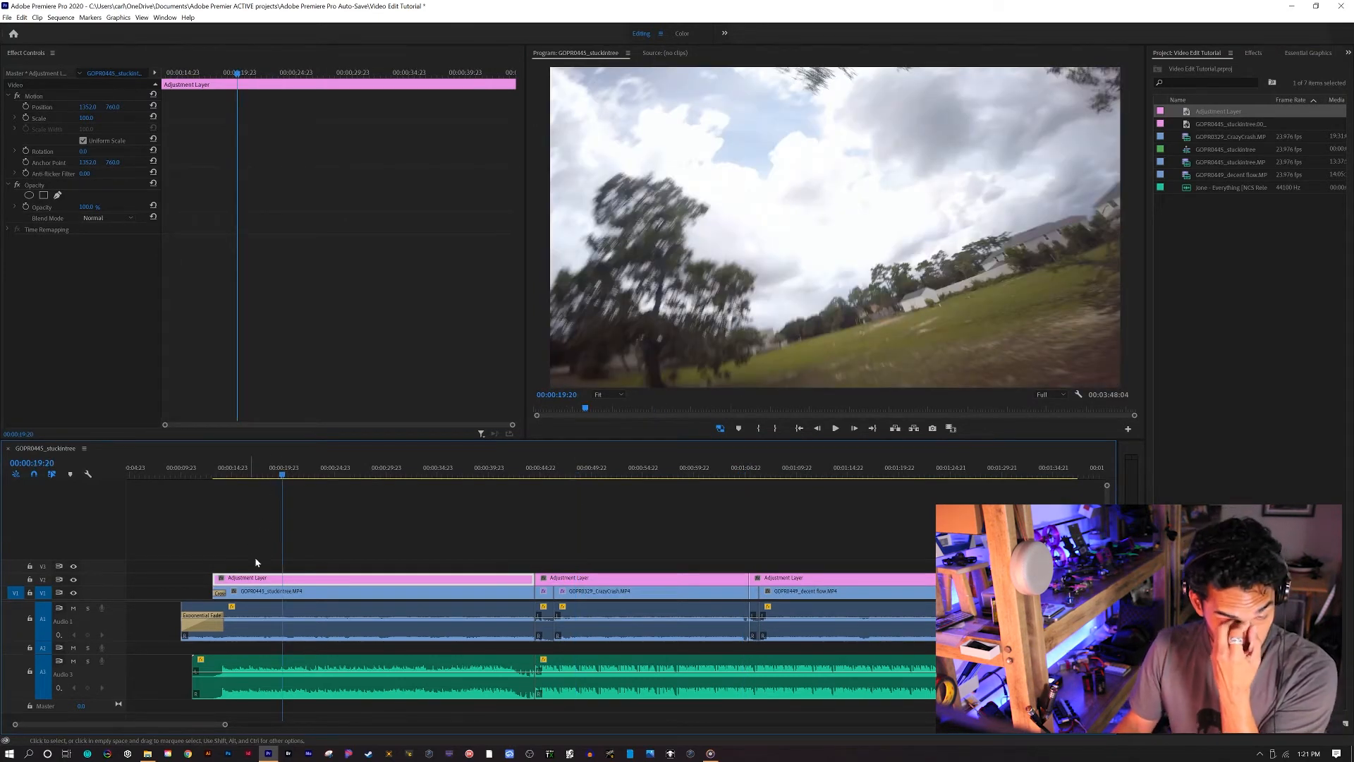
left_click_drag(275, 478, 232, 496)
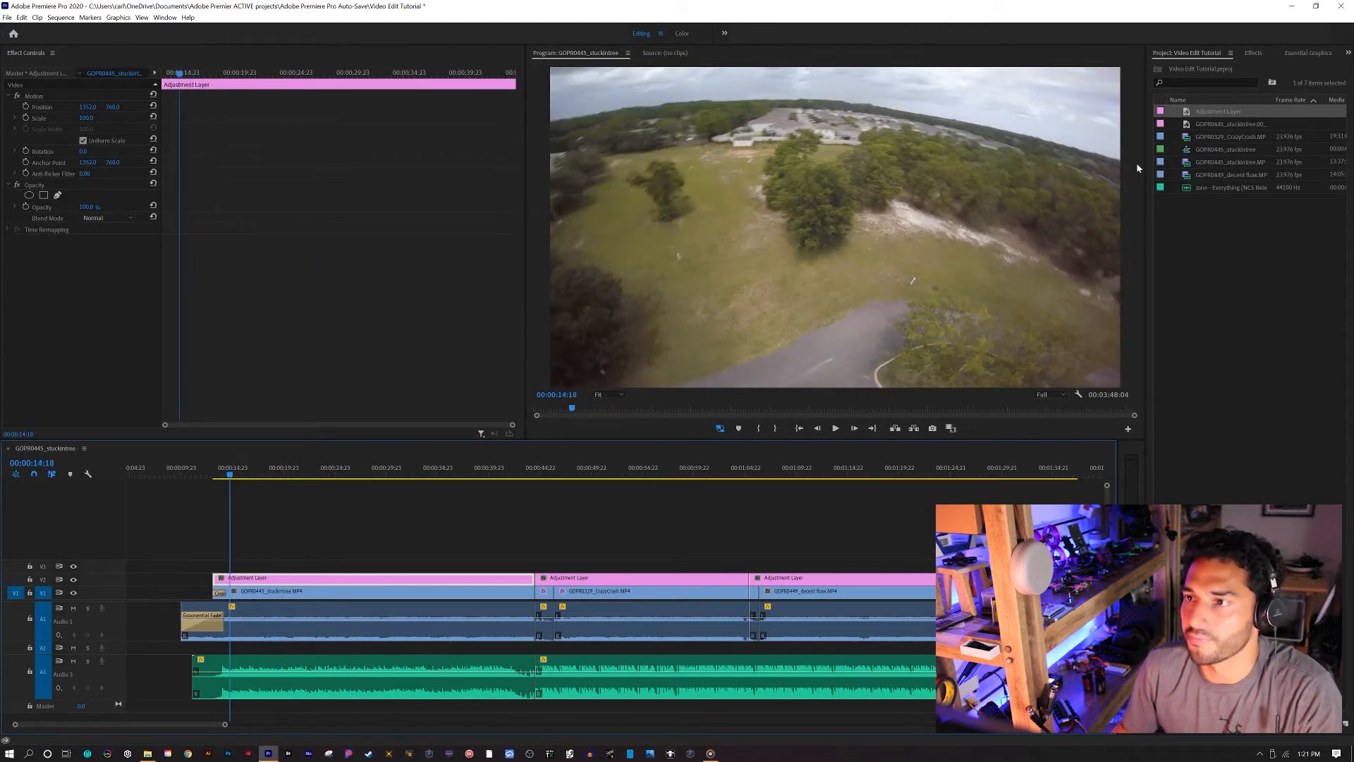
left_click(684, 33)
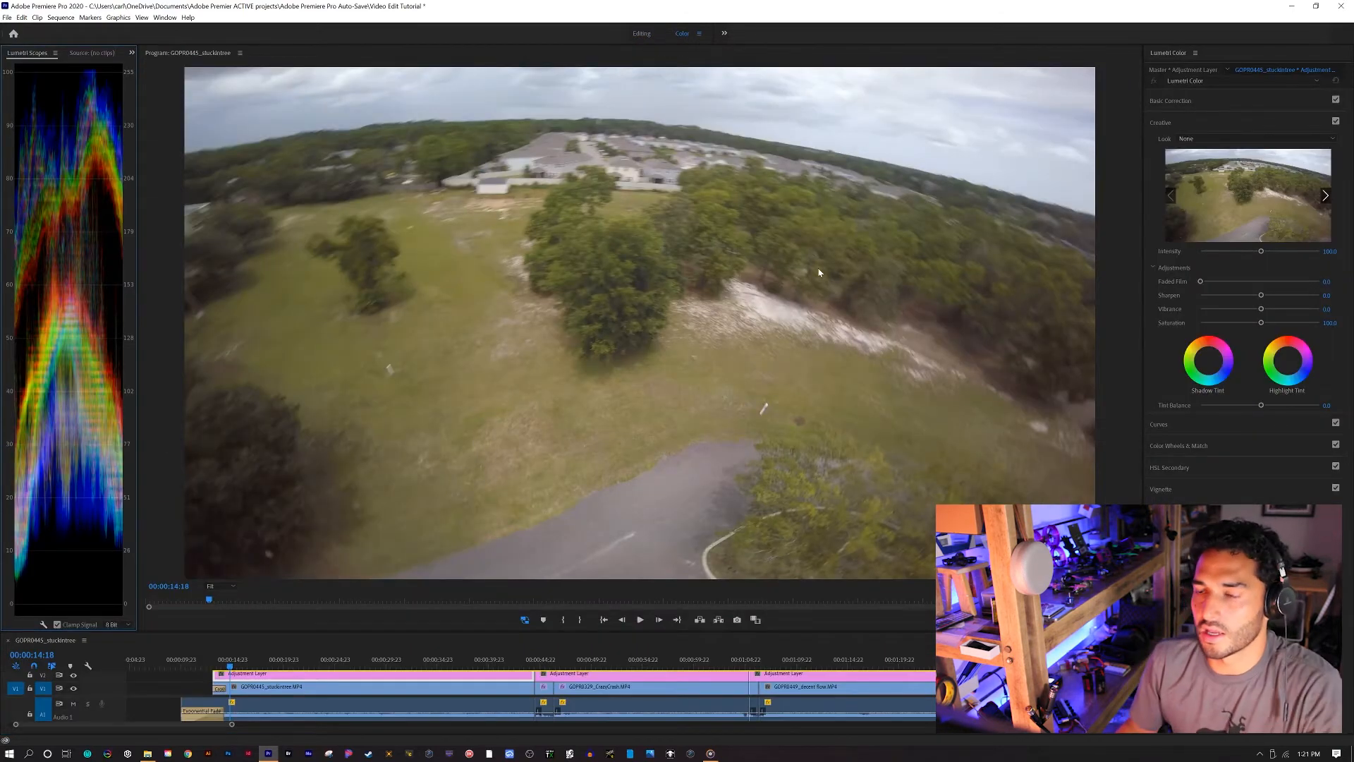
key("Left")
left_click(1222, 140)
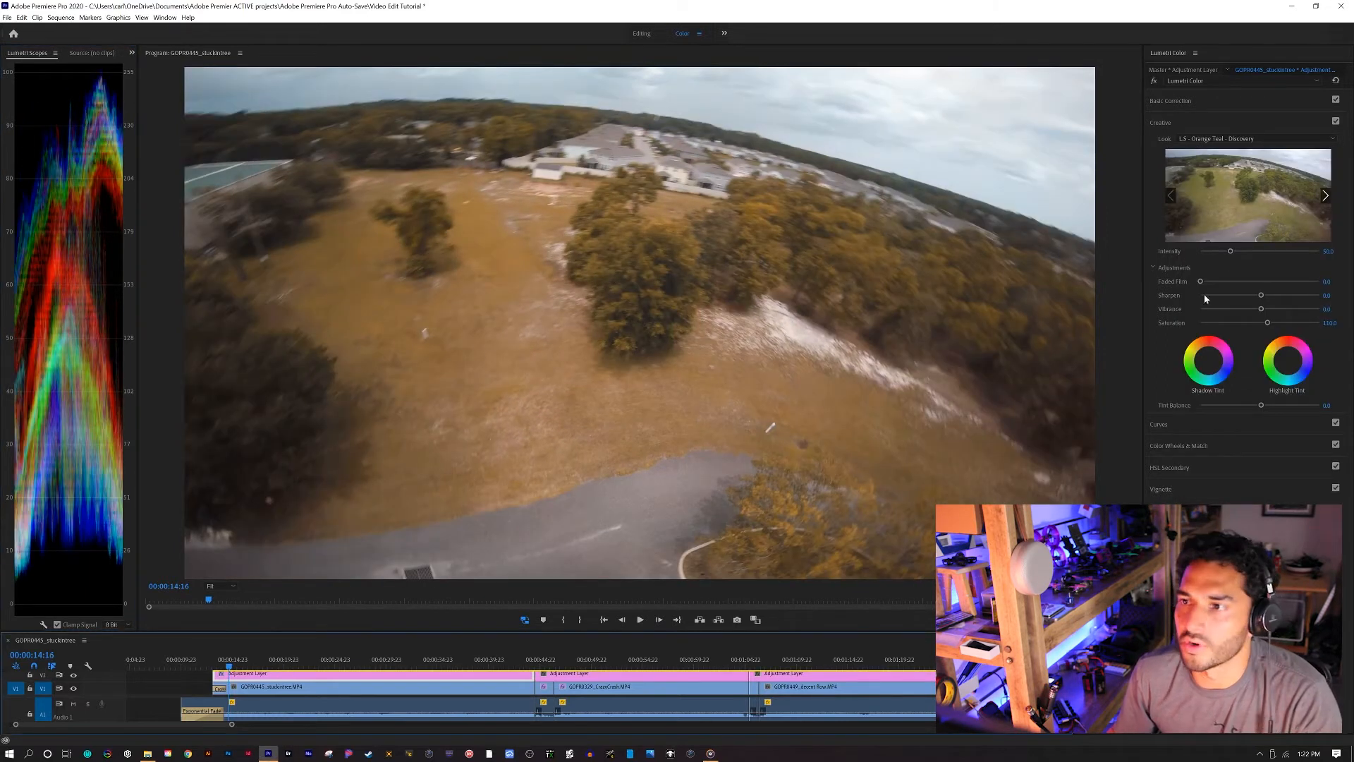
Try the Cinematic - Nighthawk look from the 2020 - Premium PACK folder on the adjustment layer, raising its intensity to about 155
left_click(1187, 101)
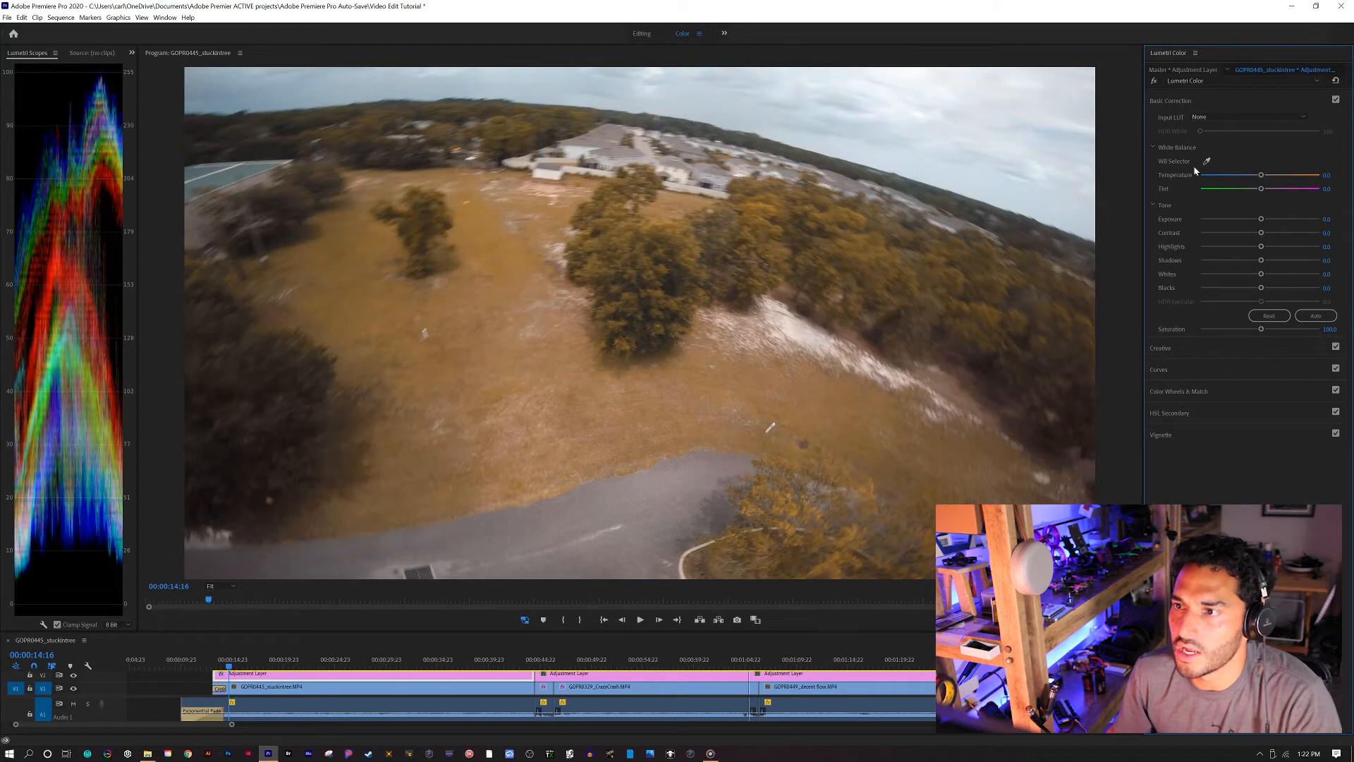
left_click(1192, 350)
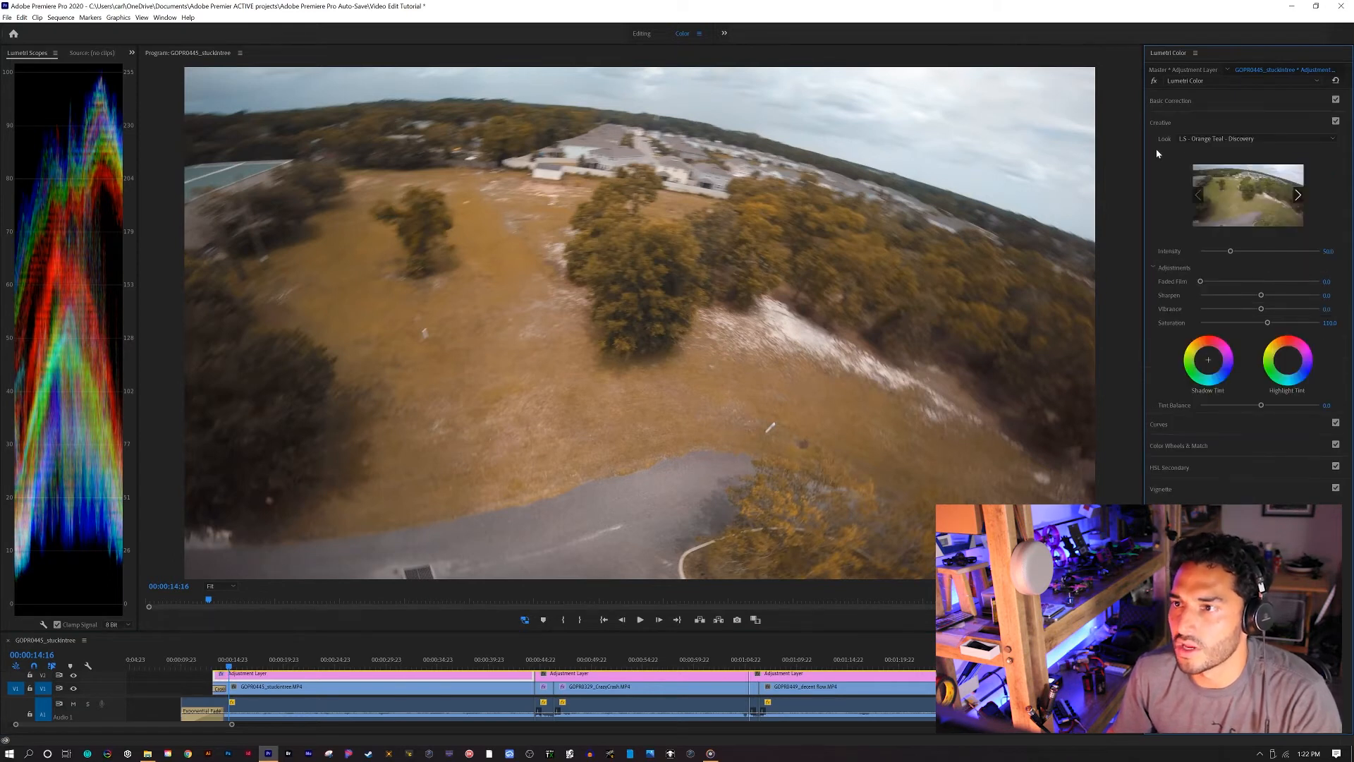
left_click(1280, 141)
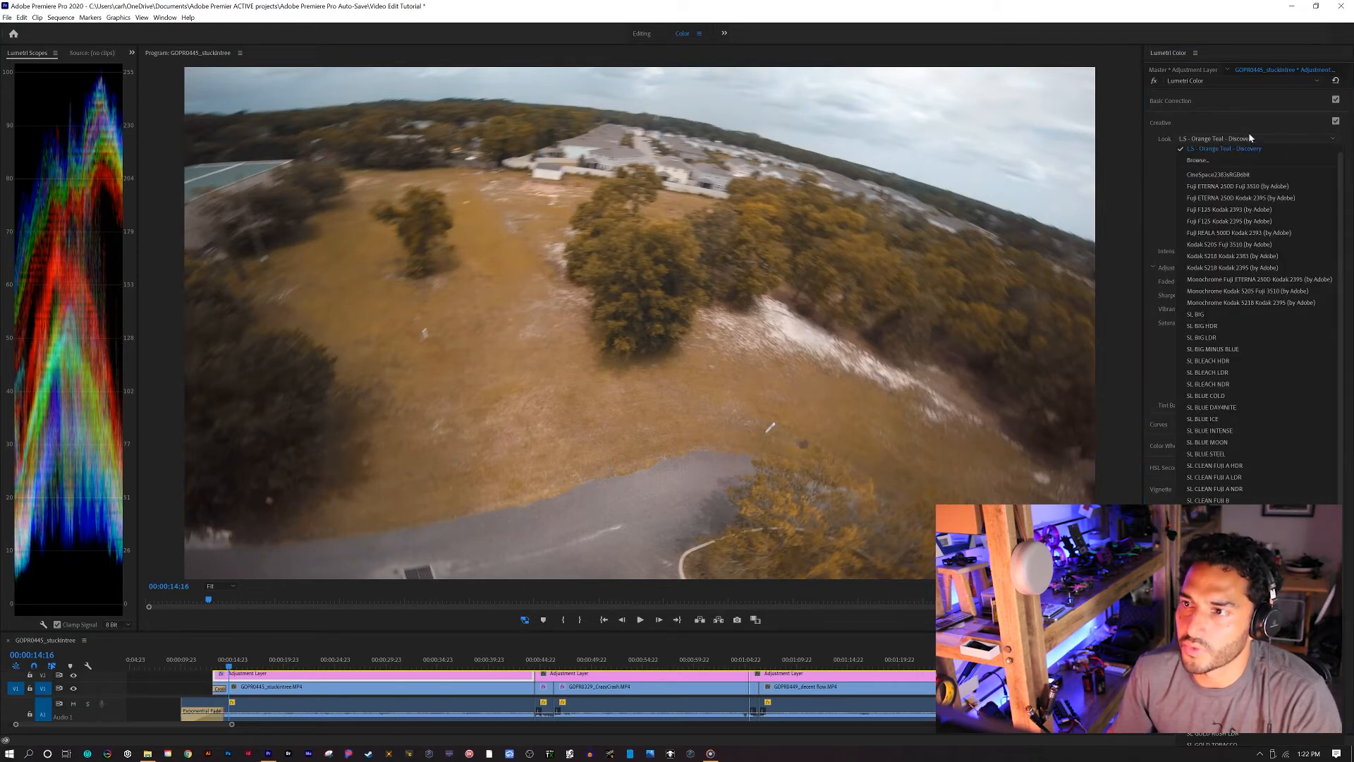
left_click(1221, 159)
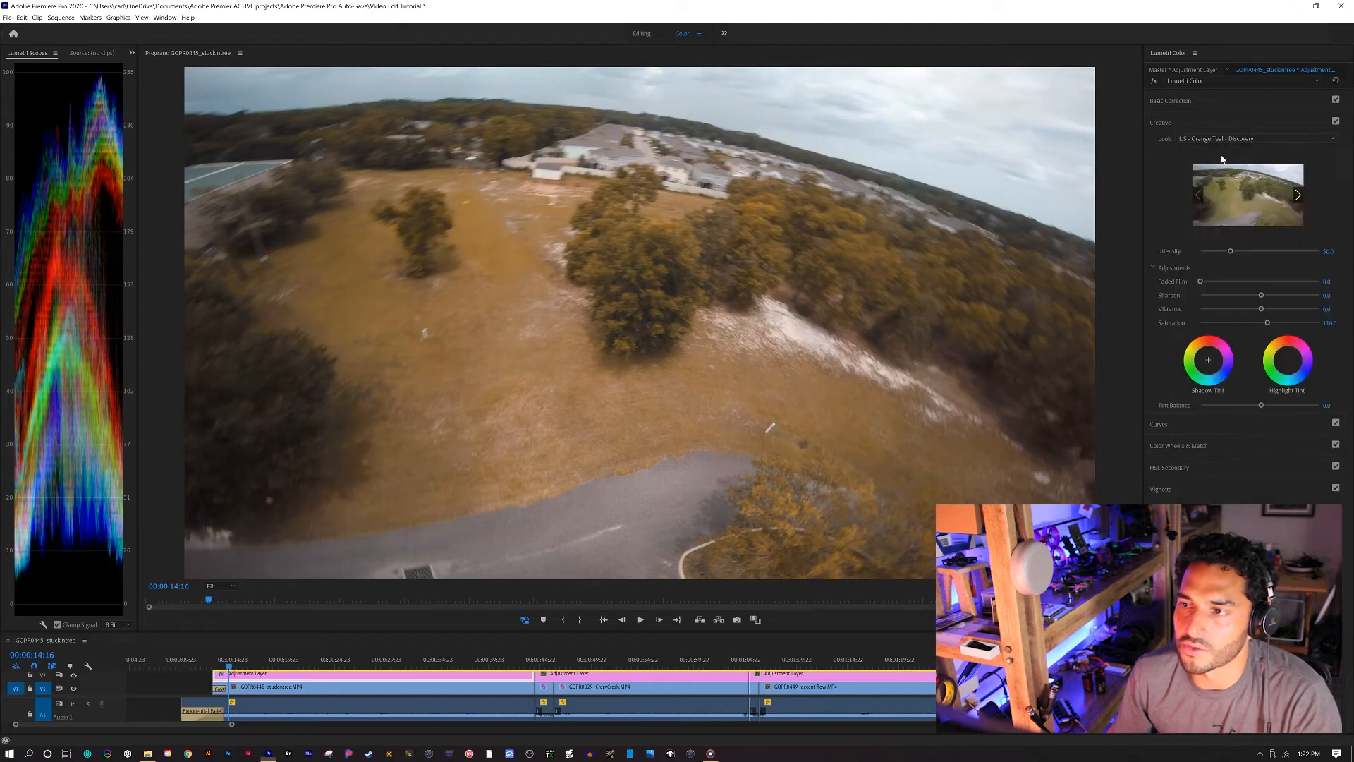
scroll(224, 427, "down", 9)
scroll(167, 495, "down", 4)
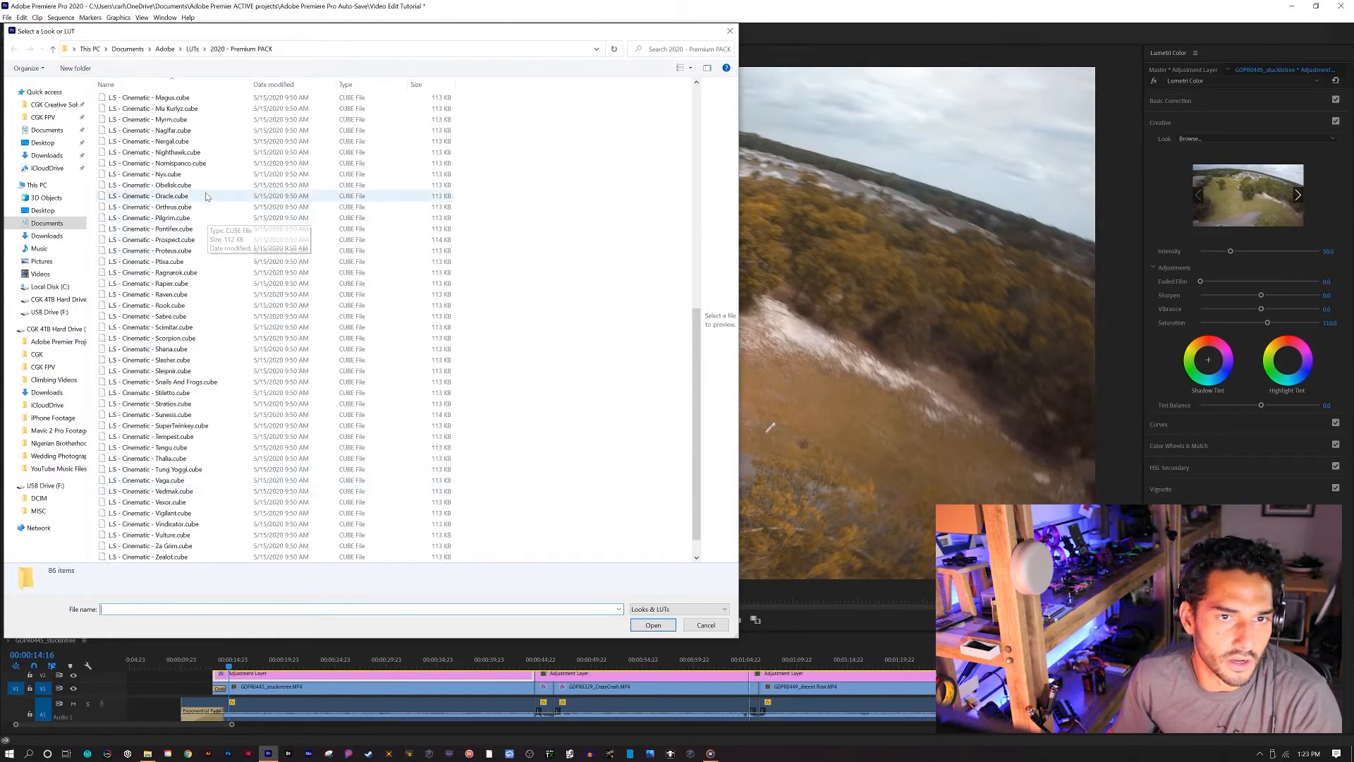
double_click(162, 152)
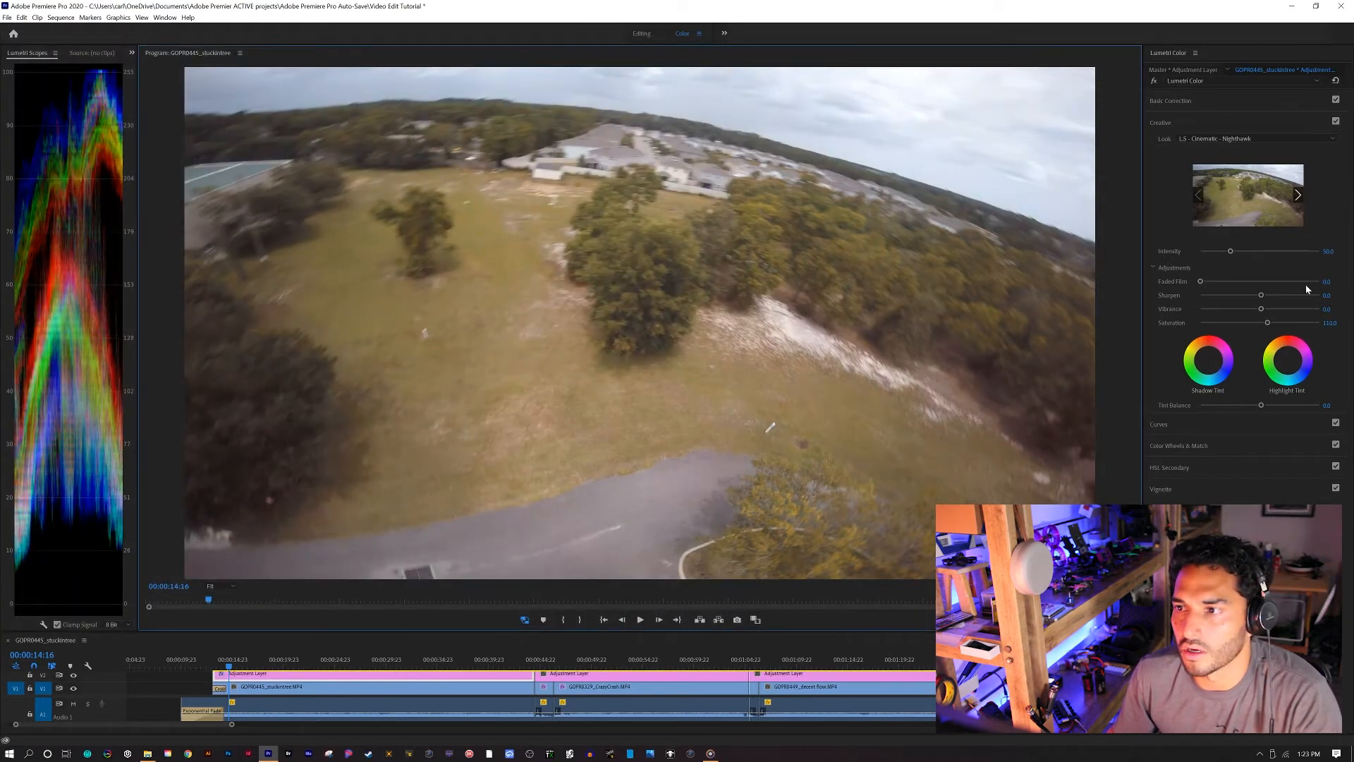
left_click_drag(1230, 251, 1293, 253)
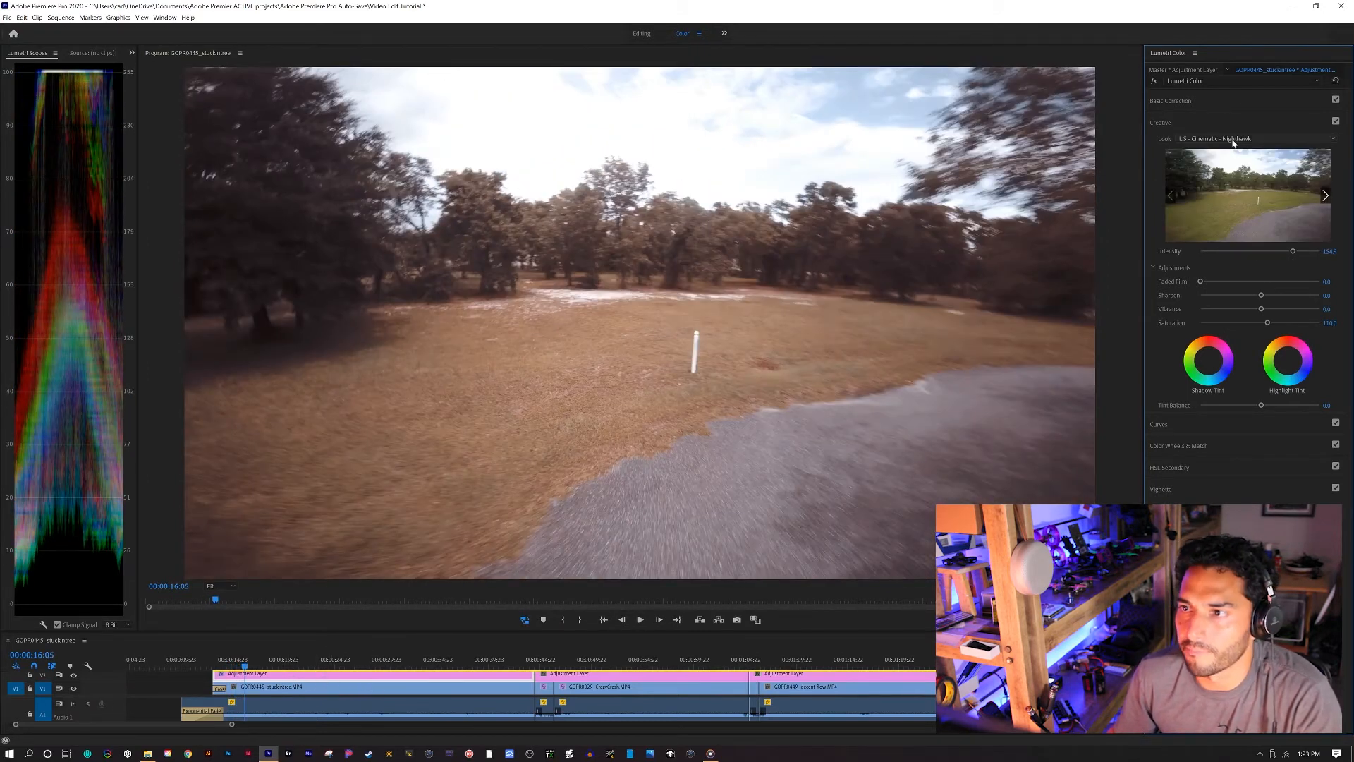
Load the Orange Teal - Discovery LUT as the creative look, set its intensity to 50 and preview the graded footage
left_click(1233, 143)
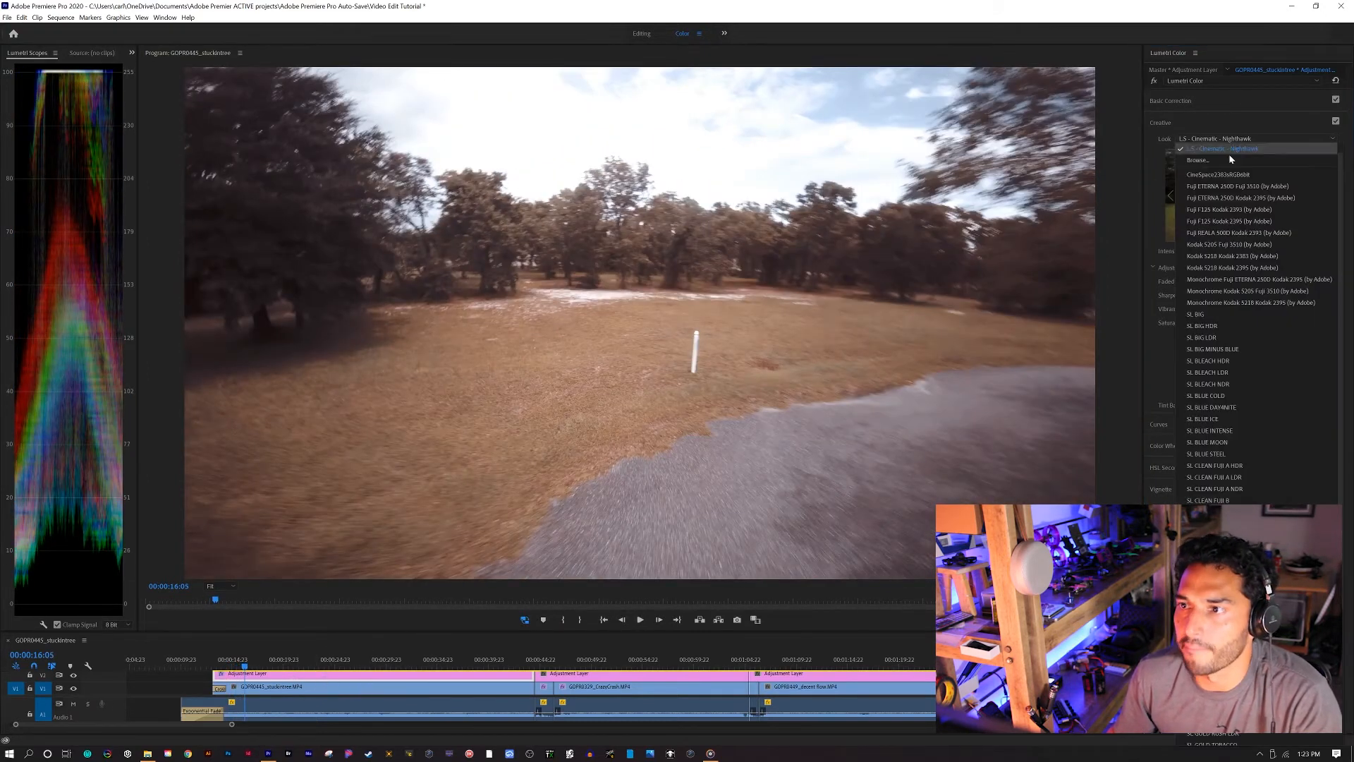
left_click(1220, 162)
scroll(262, 492, "down", 14)
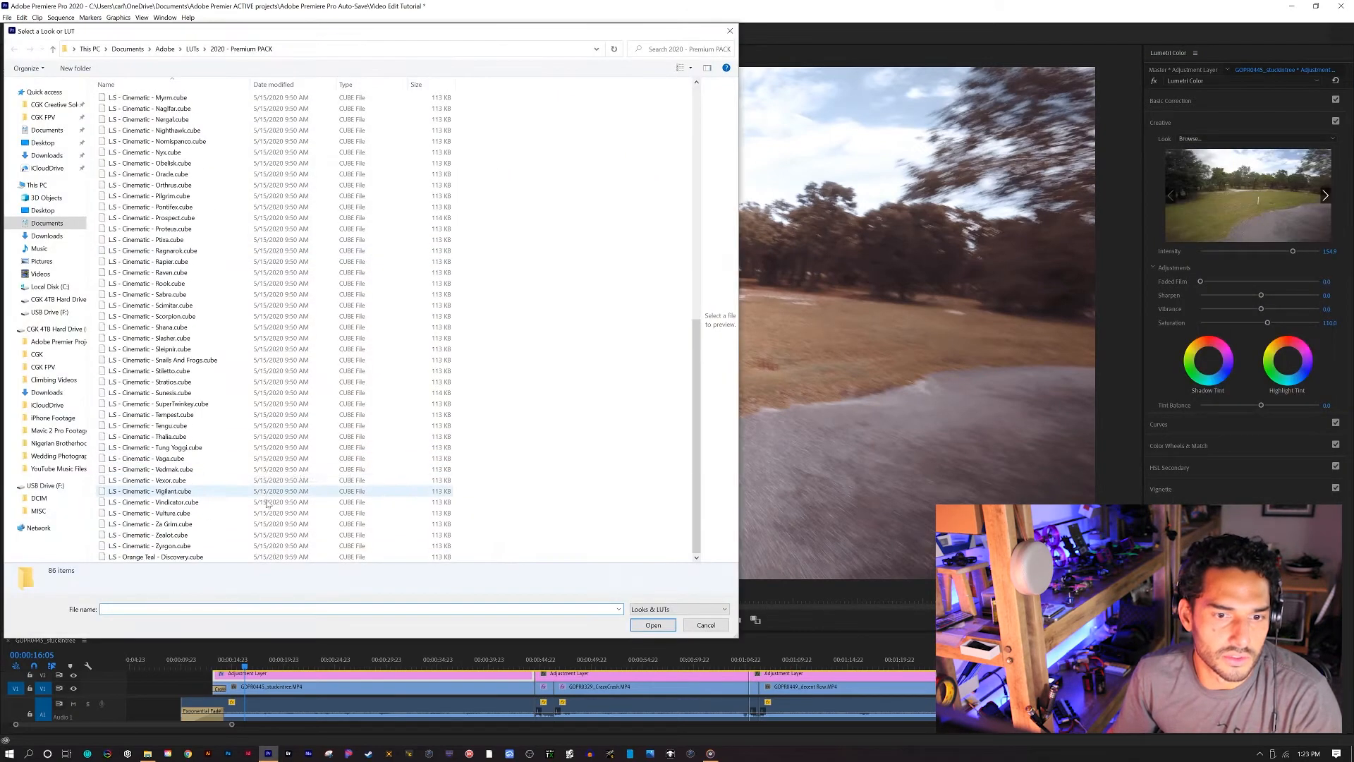
double_click(256, 555)
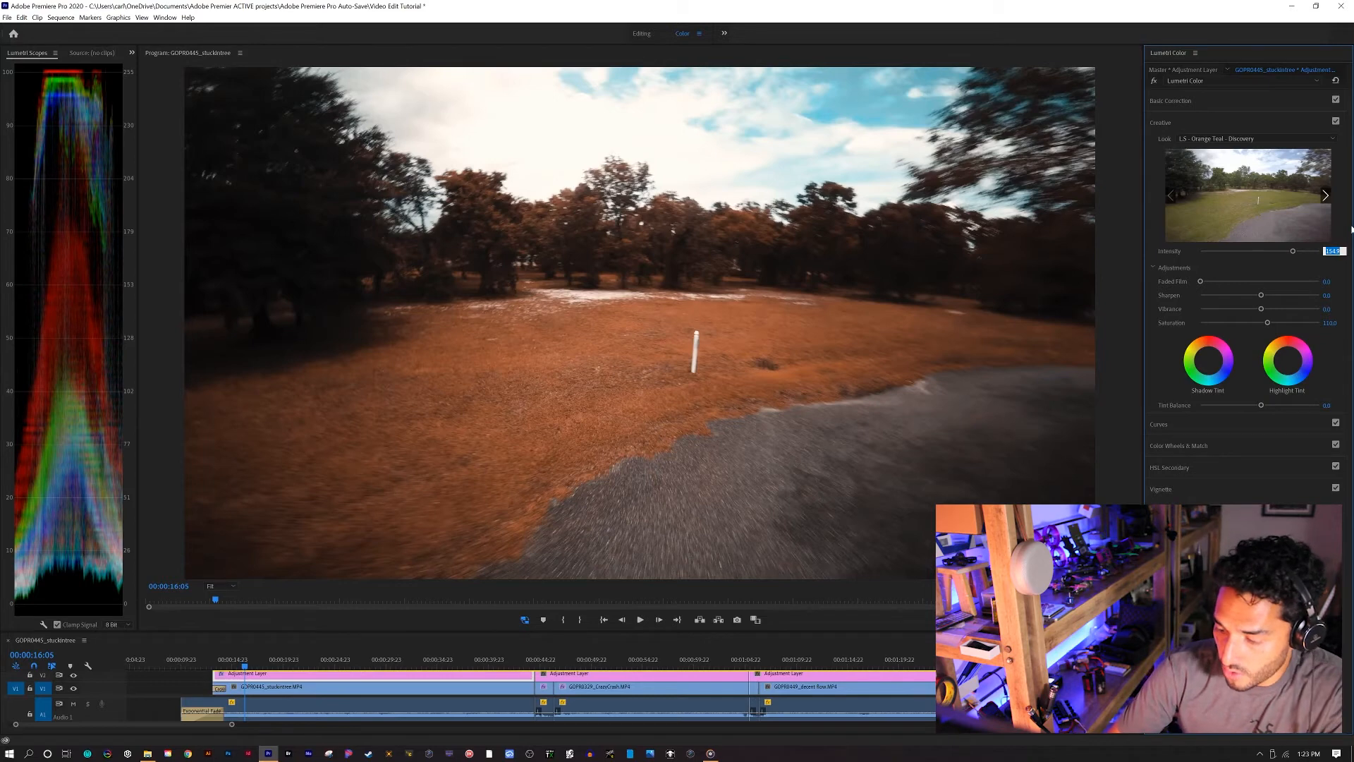
type("50")
key("Return")
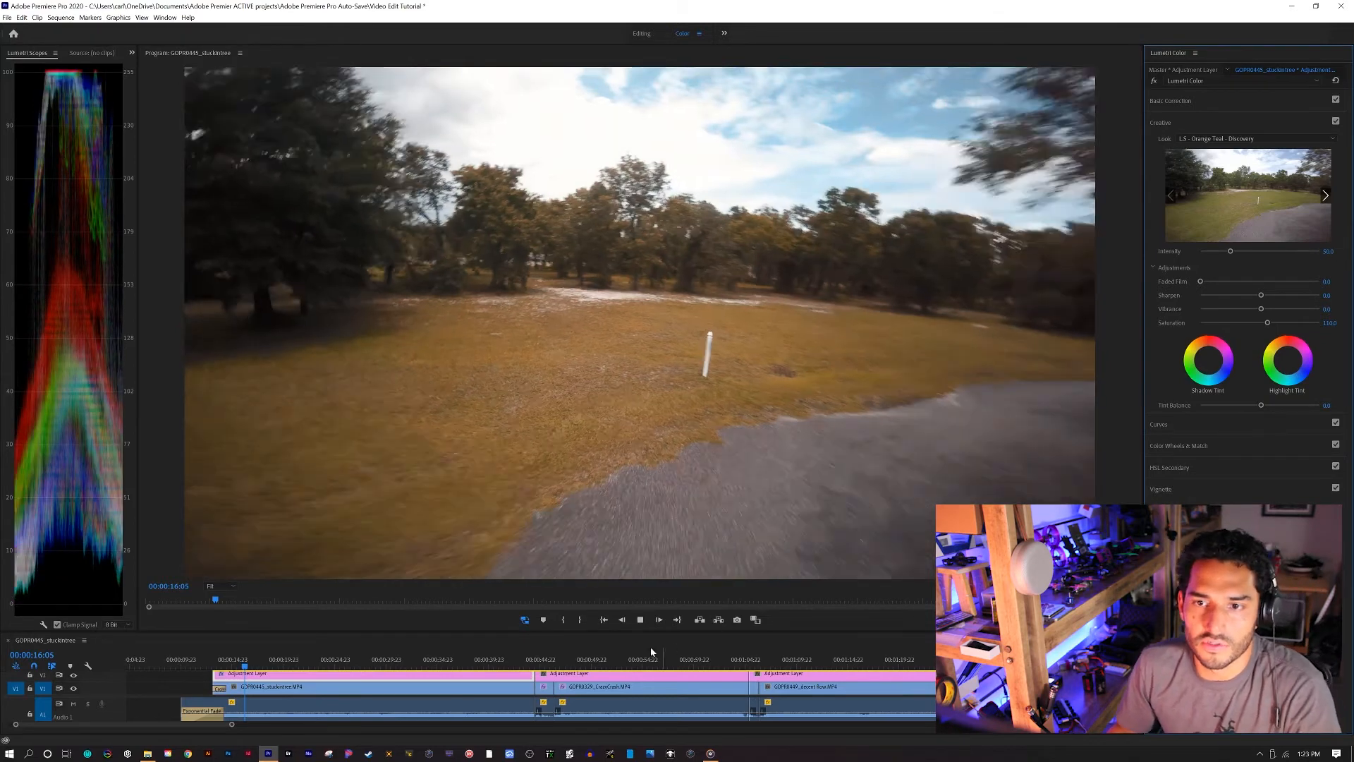
key("space")
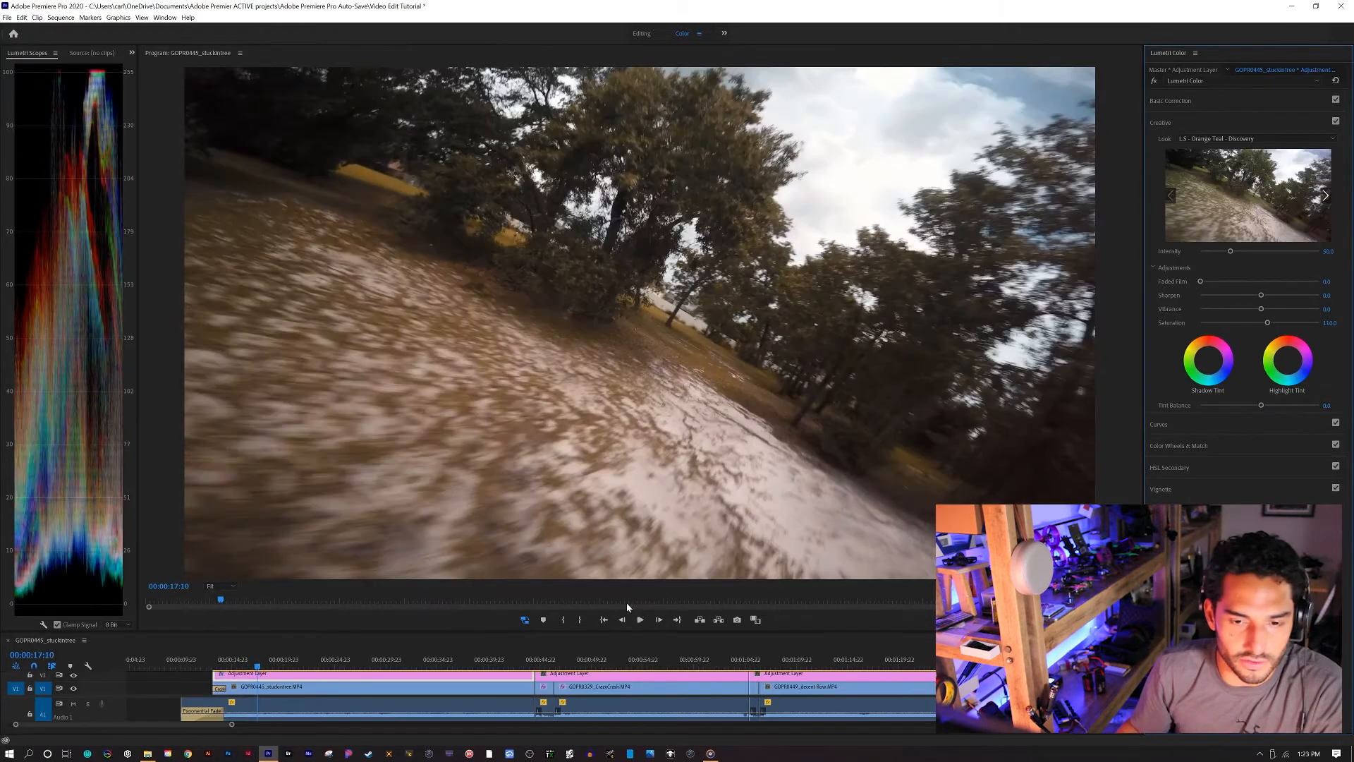
left_click_drag(259, 667, 562, 660)
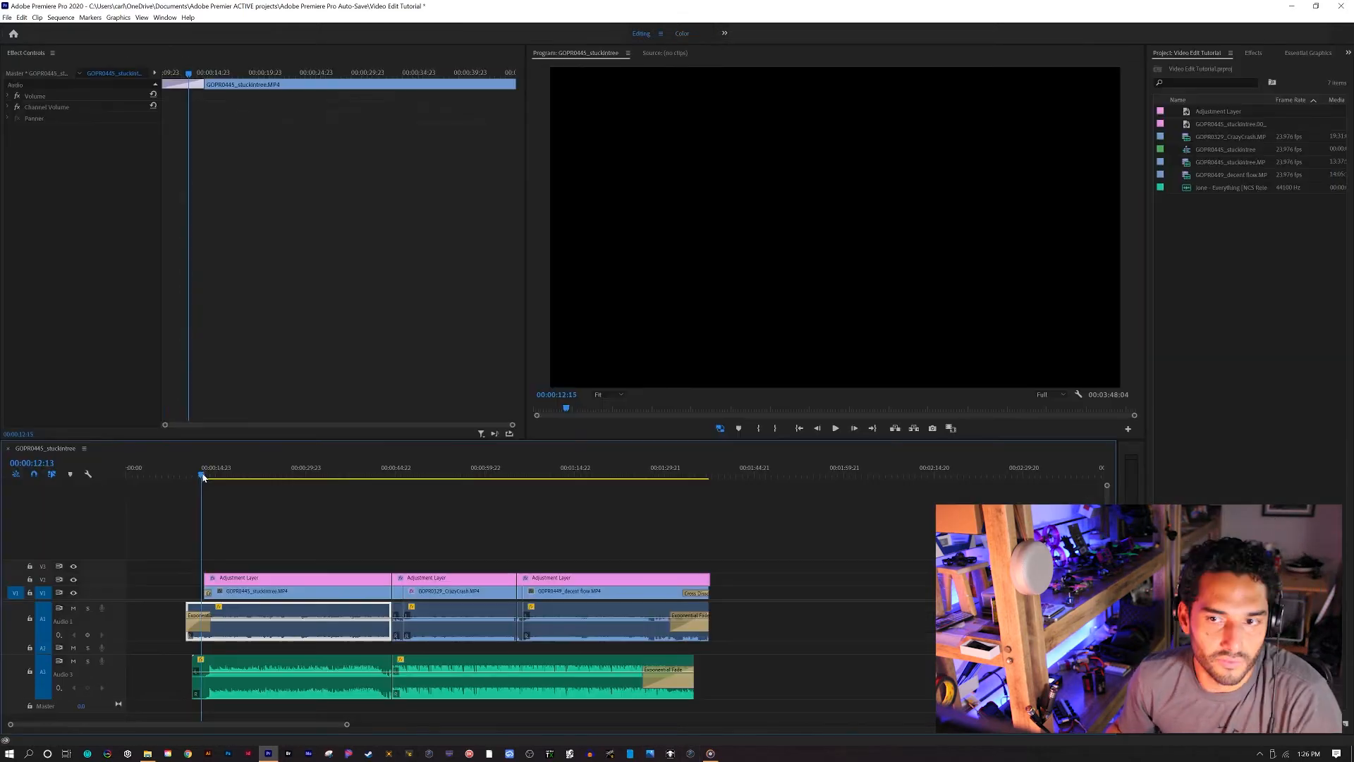
Import CGK_FPV_logo.png from the CGK Stuff Art folder and place it on V3 at the start of the stuck-in-tree clip
mouse_move(208, 477)
left_mouse_down()
mouse_move(227, 477)
mouse_move(204, 476)
left_mouse_up()
key("equal")
key("equal")
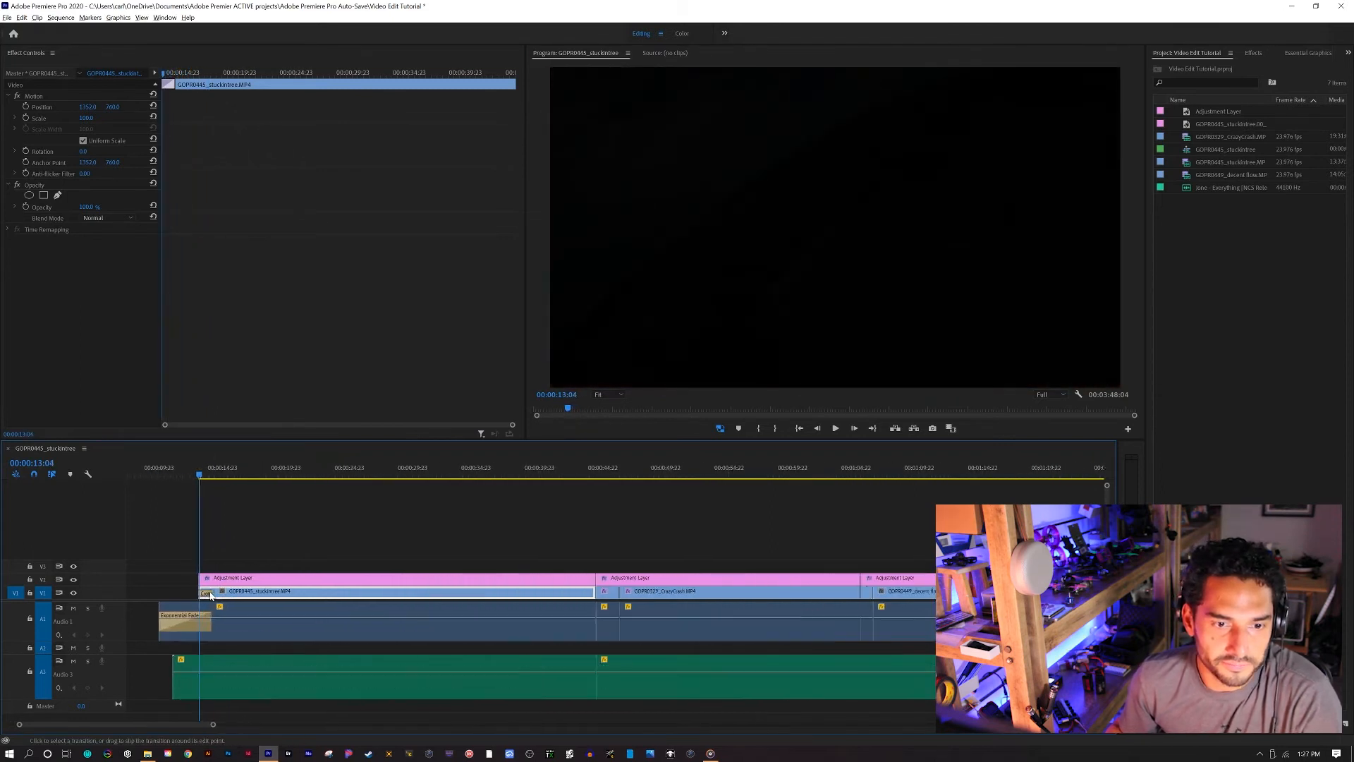
right_click(1224, 256)
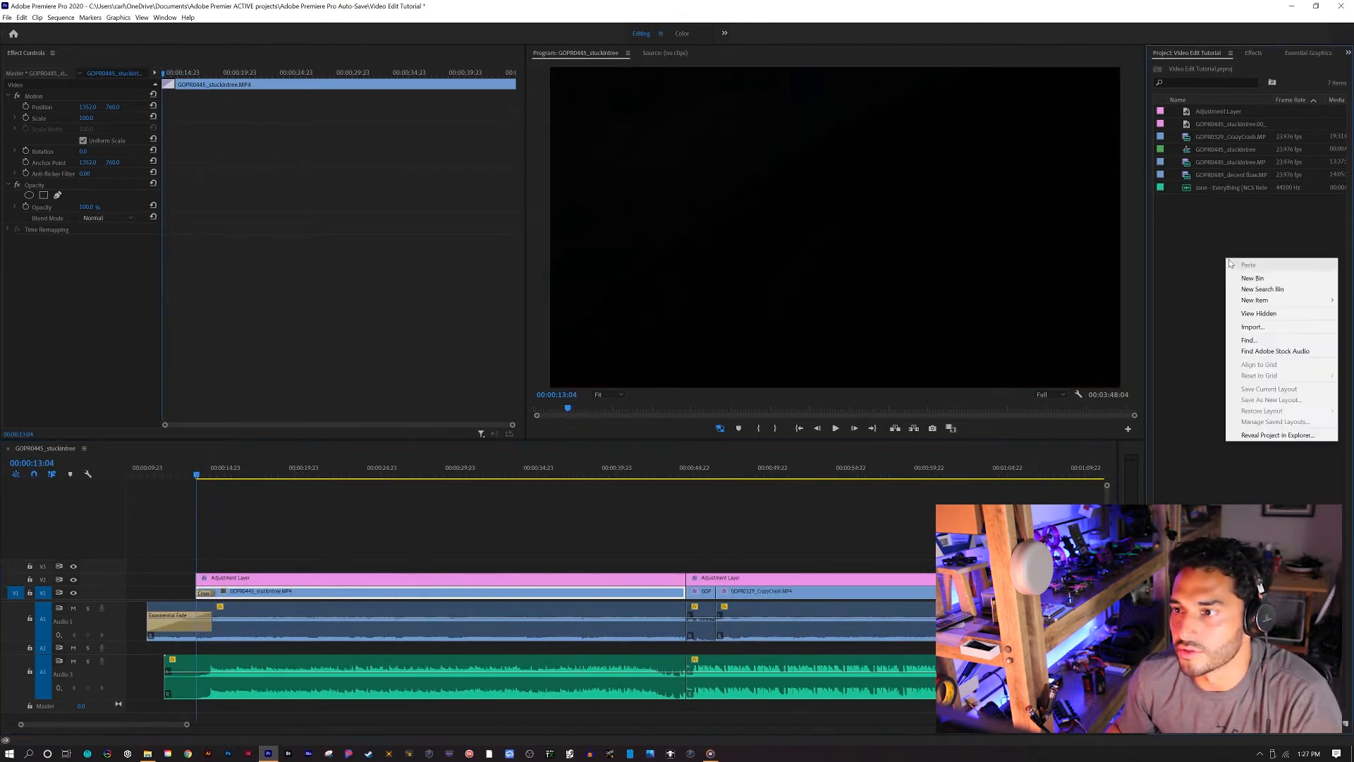
left_click(1262, 326)
left_click(42, 117)
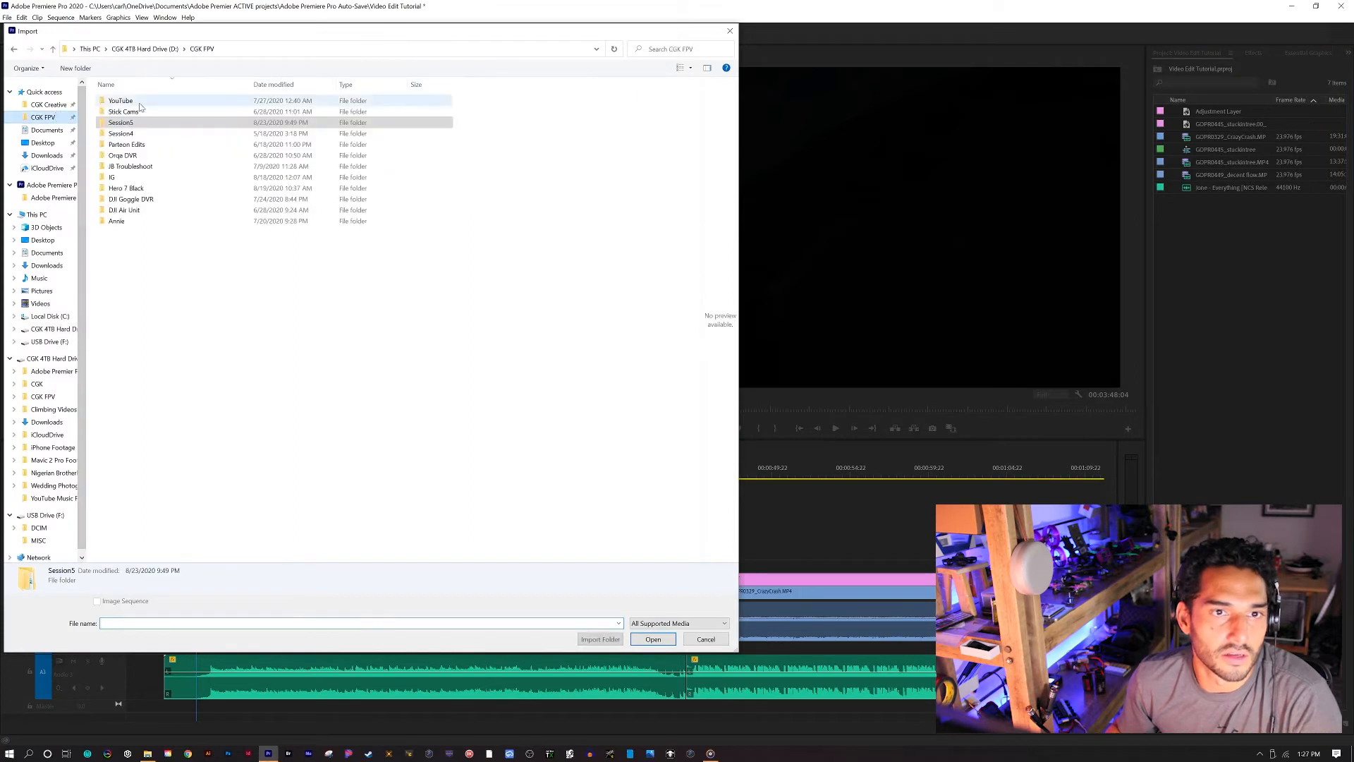
left_click(48, 104)
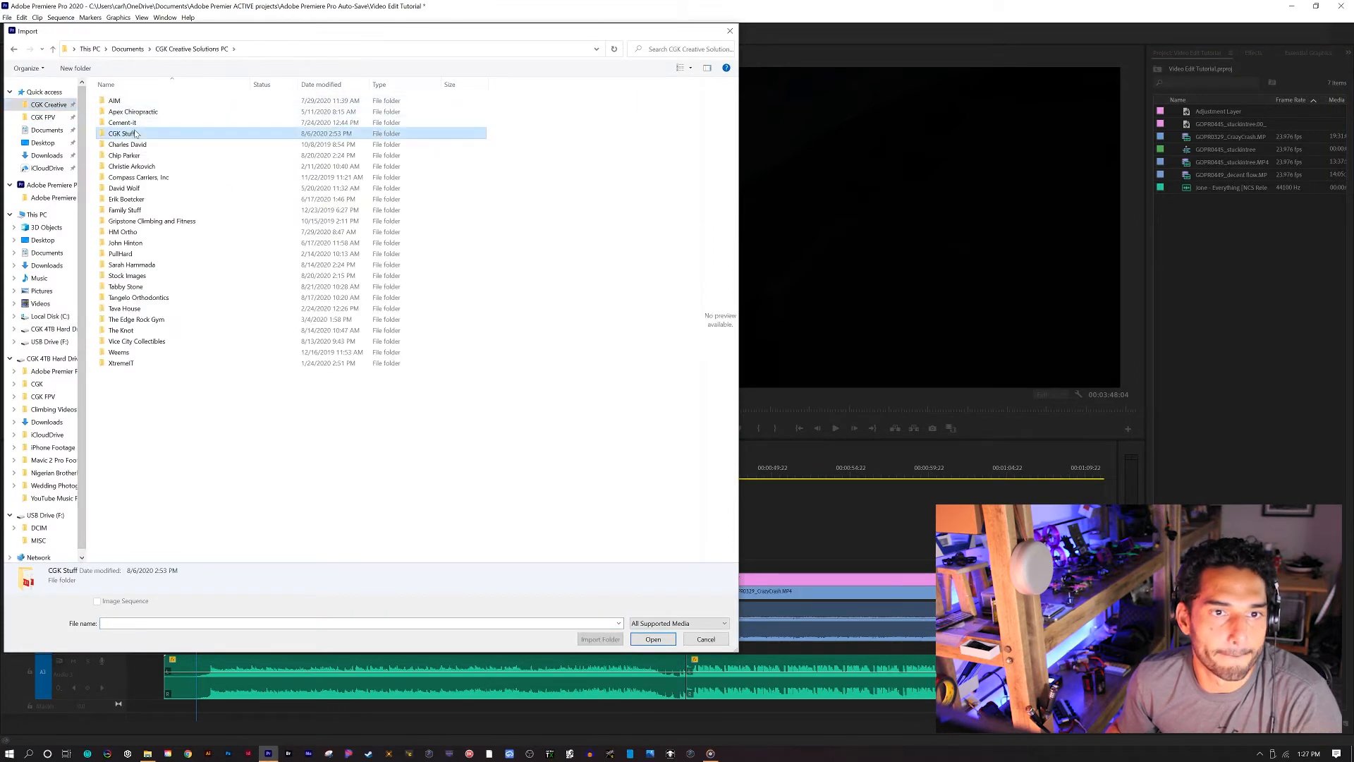
double_click(135, 127)
double_click(135, 115)
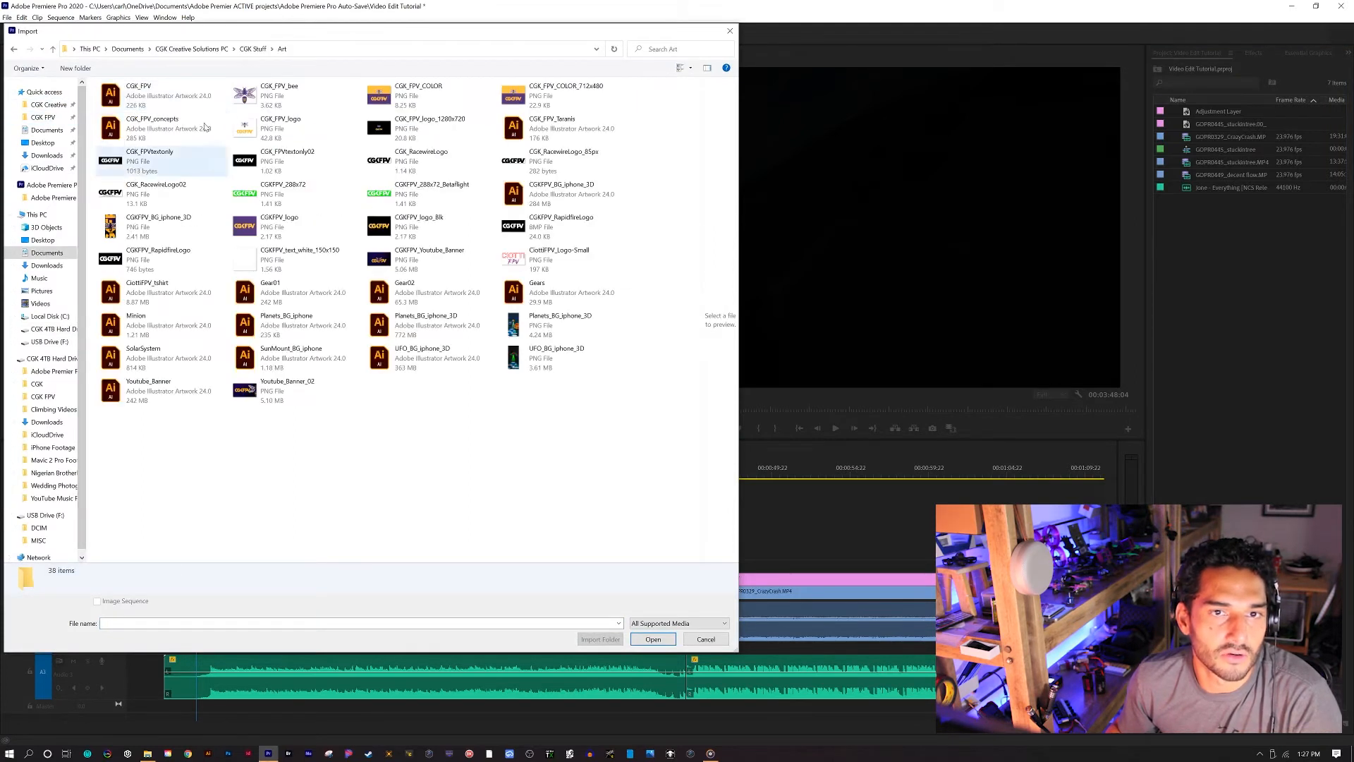
left_click(282, 127)
left_click(652, 641)
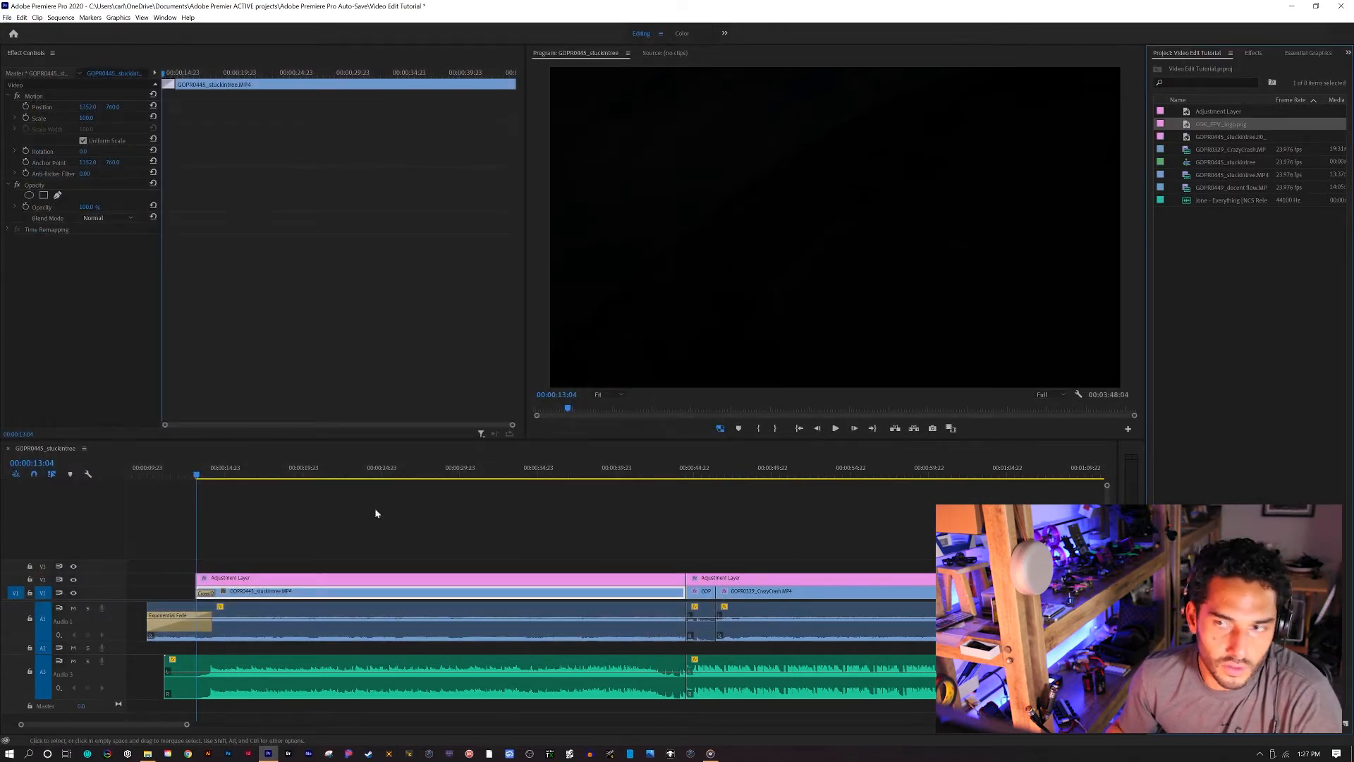
left_click_drag(1065, 116, 230, 573)
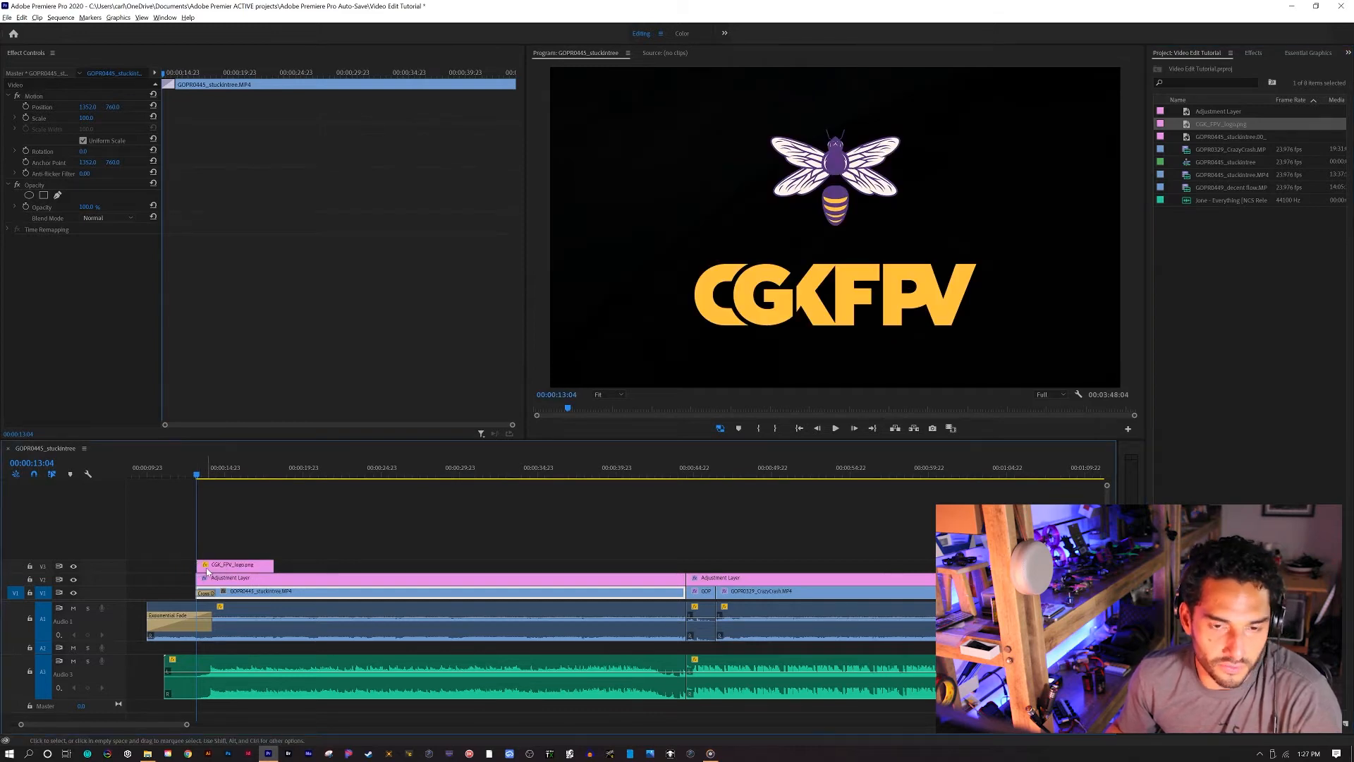
scroll(208, 571, "up", 2)
left_click_drag(201, 581, 203, 552)
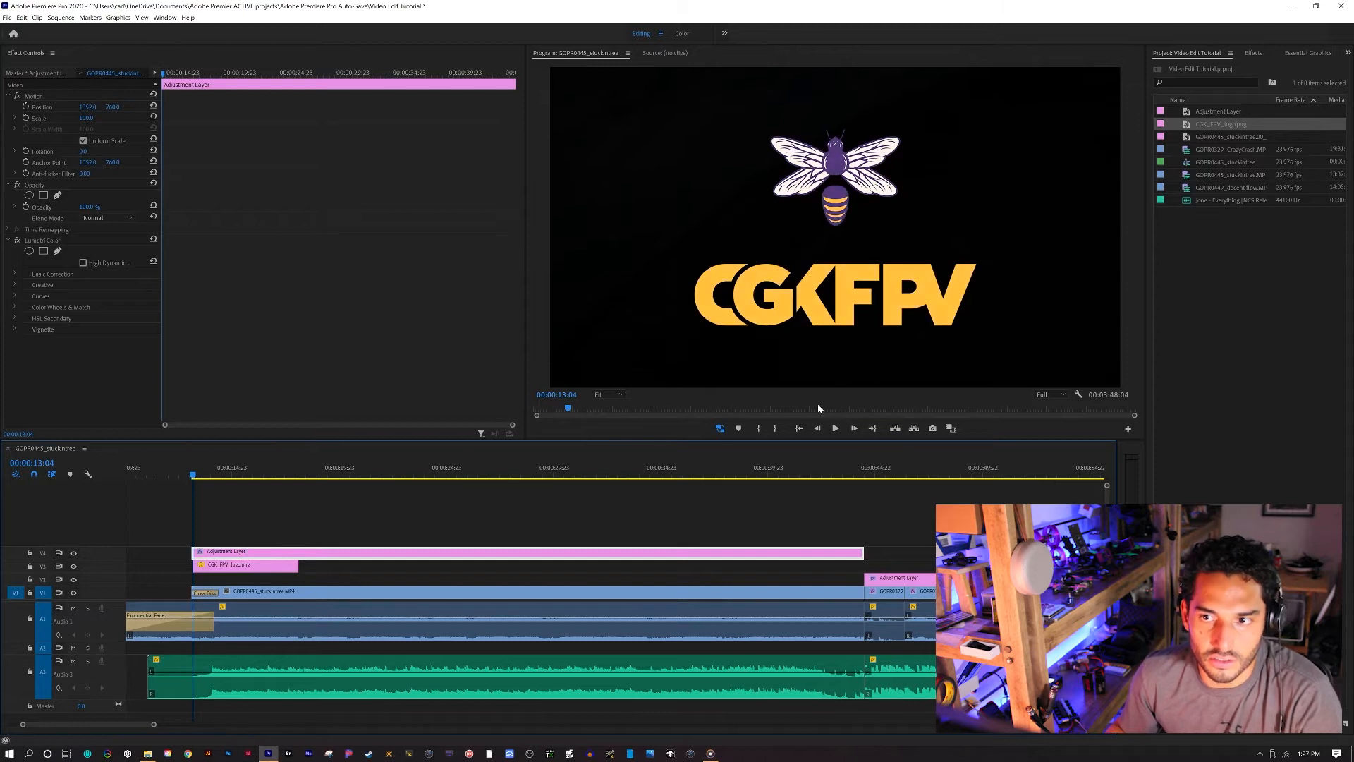
key("ctrl+z")
left_click_drag(228, 566, 250, 565)
mouse_move(194, 474)
left_mouse_down()
mouse_move(223, 480)
mouse_move(206, 491)
mouse_move(280, 492)
mouse_move(197, 497)
mouse_move(205, 485)
mouse_move(230, 488)
mouse_move(196, 492)
mouse_move(249, 496)
mouse_move(194, 498)
left_mouse_up()
left_click_drag(228, 566, 206, 566)
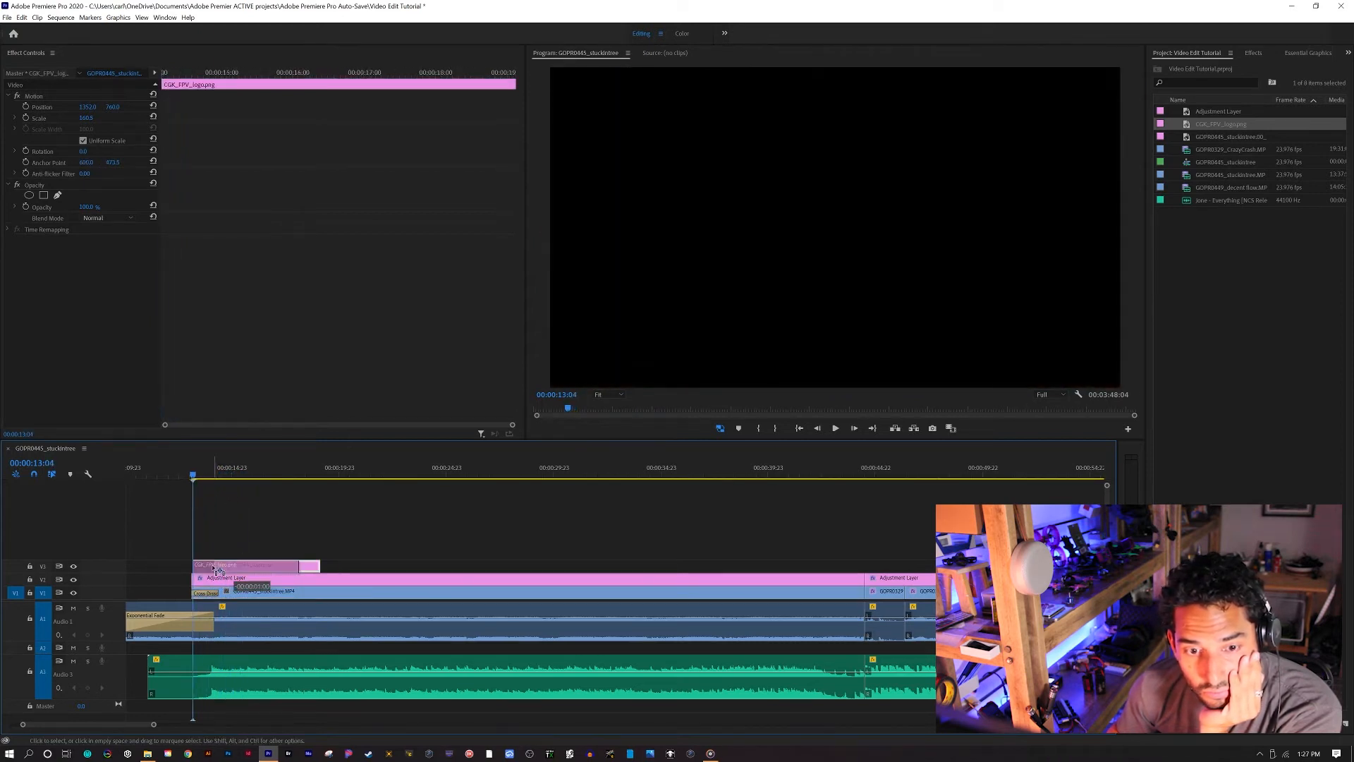
Remove the opening Cross Dissolve from the start of the stuck-in-tree video clip
mouse_move(190, 490)
left_mouse_down()
mouse_move(211, 477)
mouse_move(193, 482)
left_mouse_up()
left_click(212, 590)
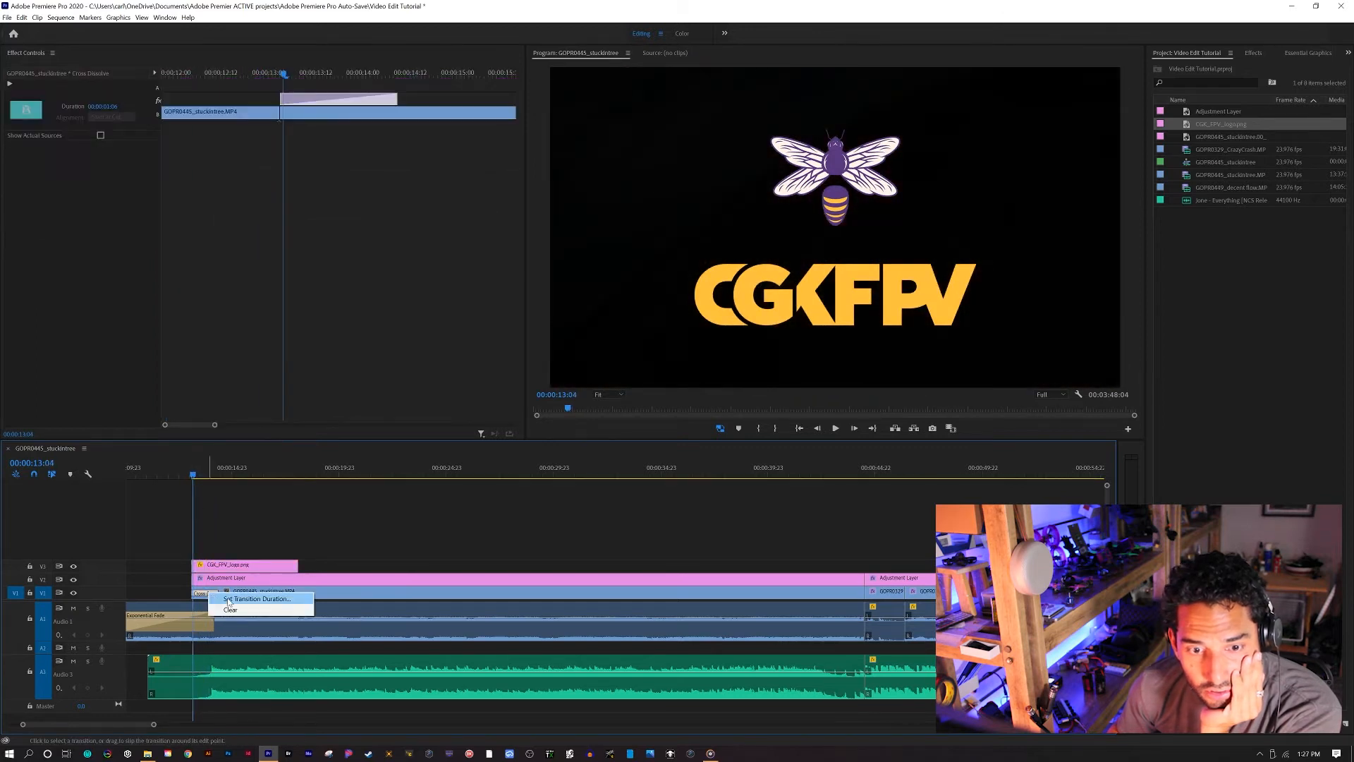
key("Delete")
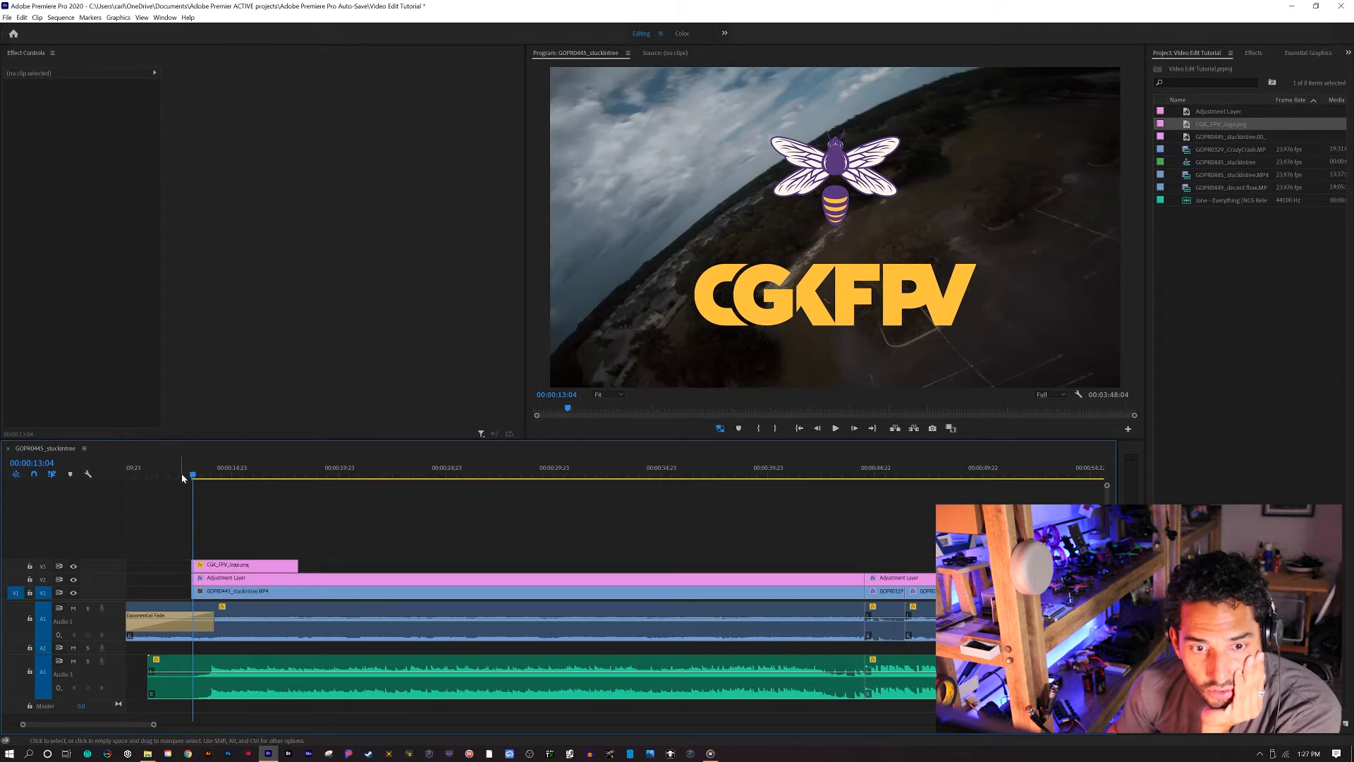
Preview the logo over the footage and enable Rotation keyframing on the logo clip at its first frame, 00:00:13:03
left_click_drag(195, 480, 228, 488)
left_click(244, 564)
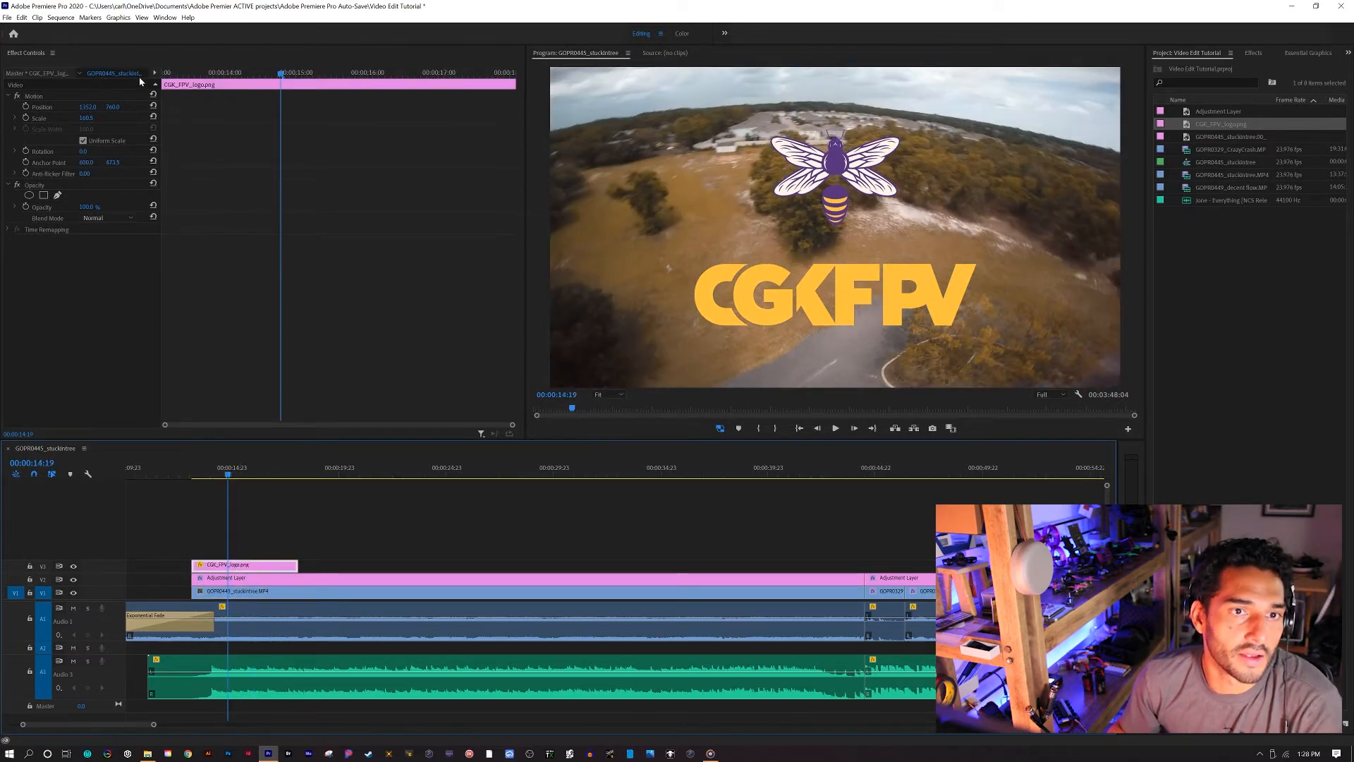
left_click_drag(225, 476, 194, 483)
left_click(206, 566)
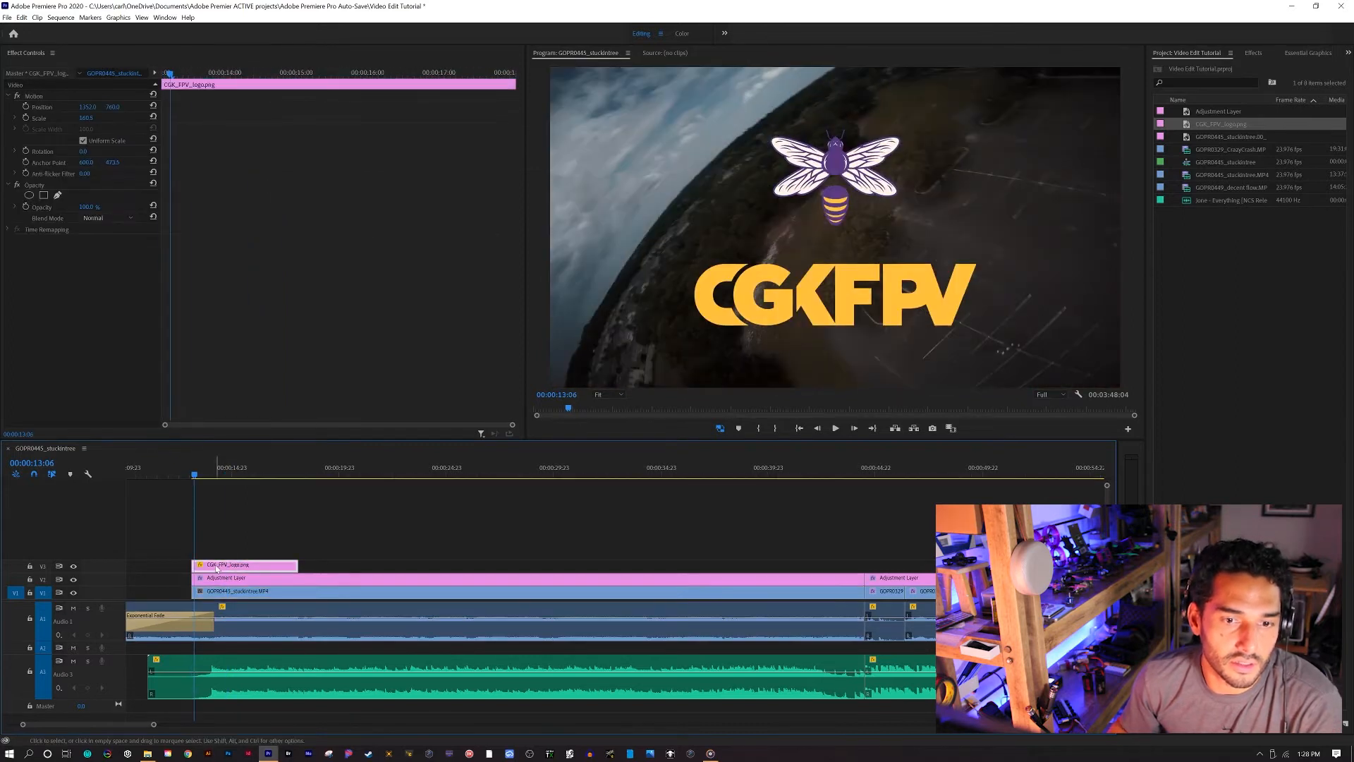
key("Up")
key("Left")
key("Right")
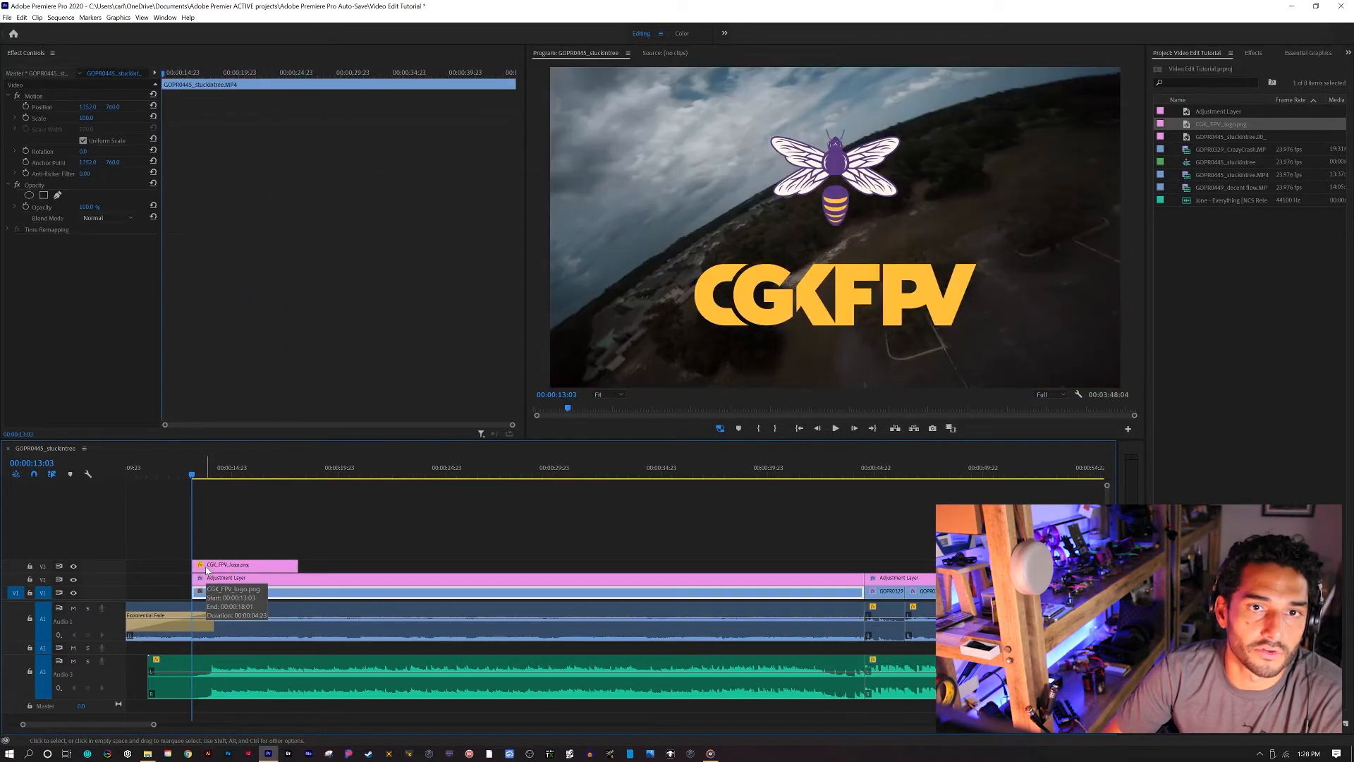
left_click(207, 566)
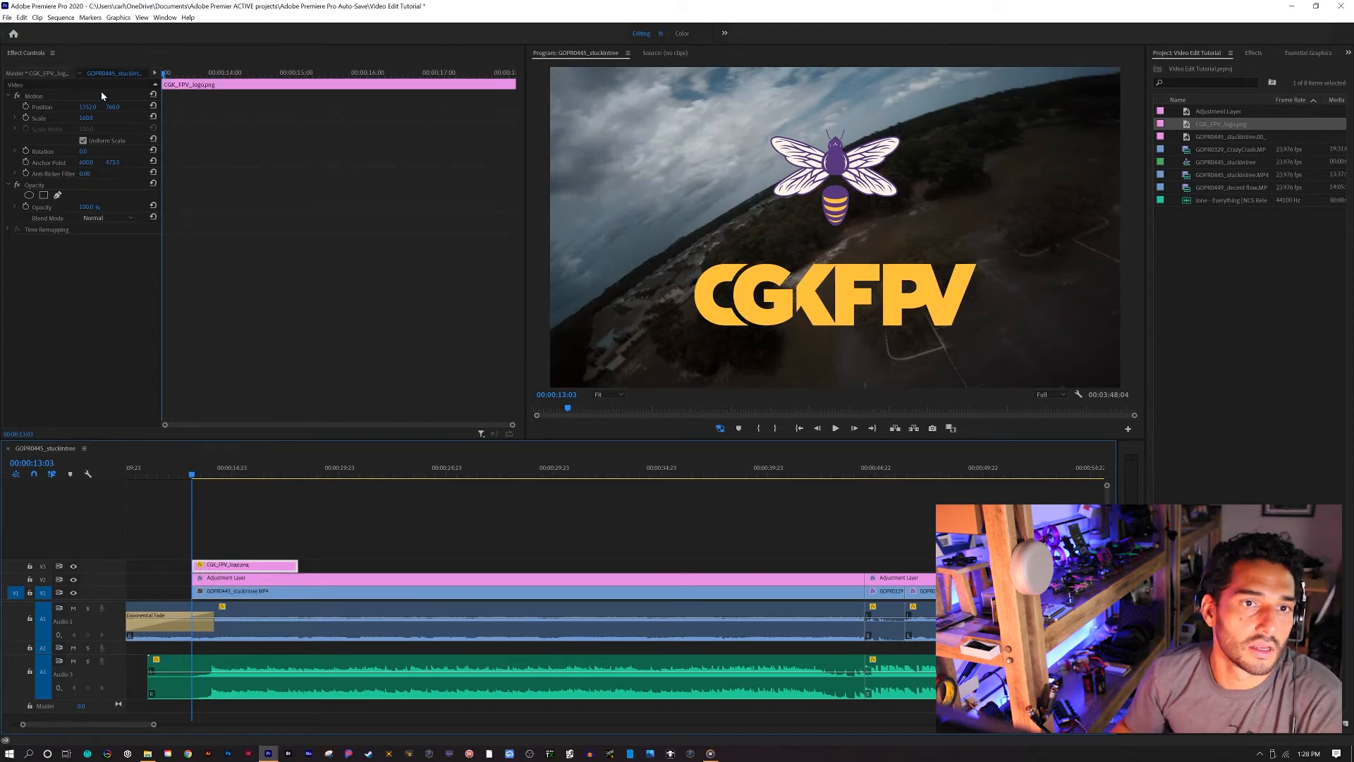
left_click(26, 152)
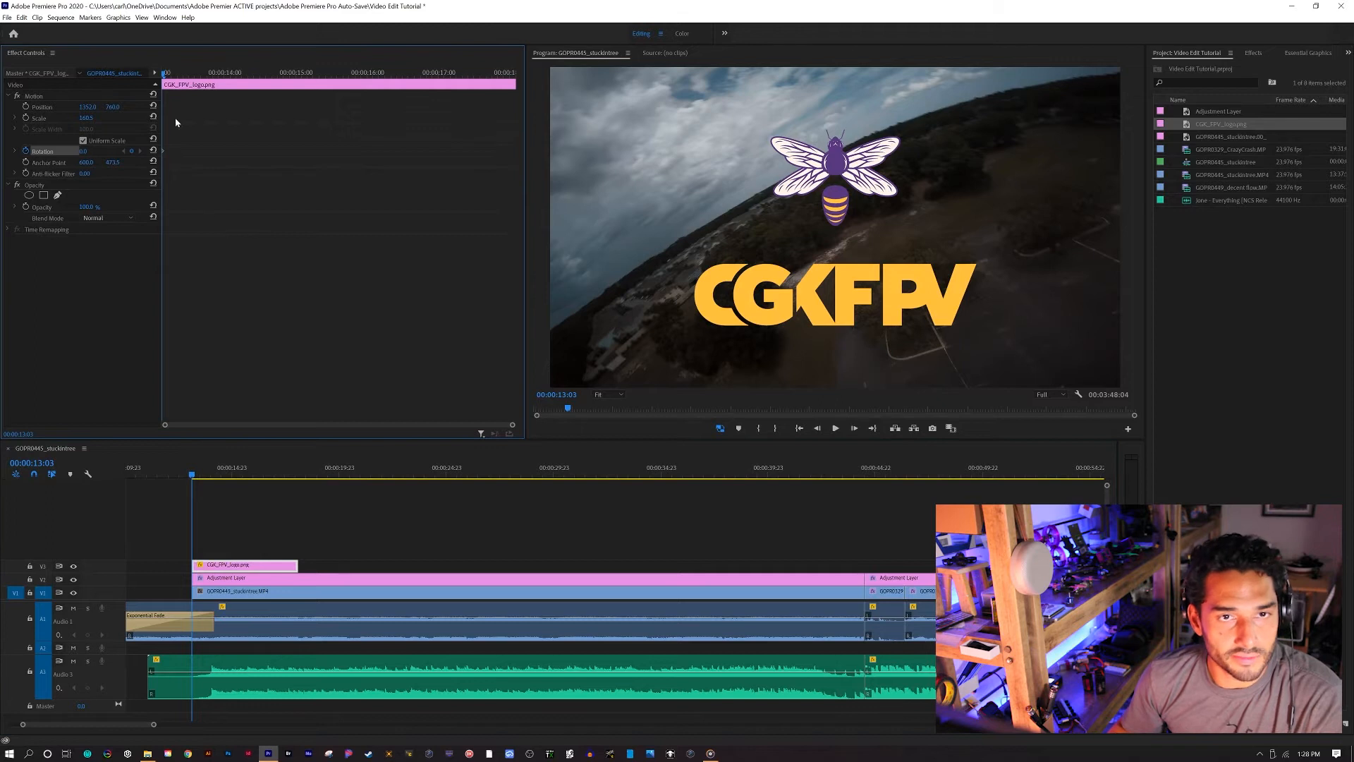
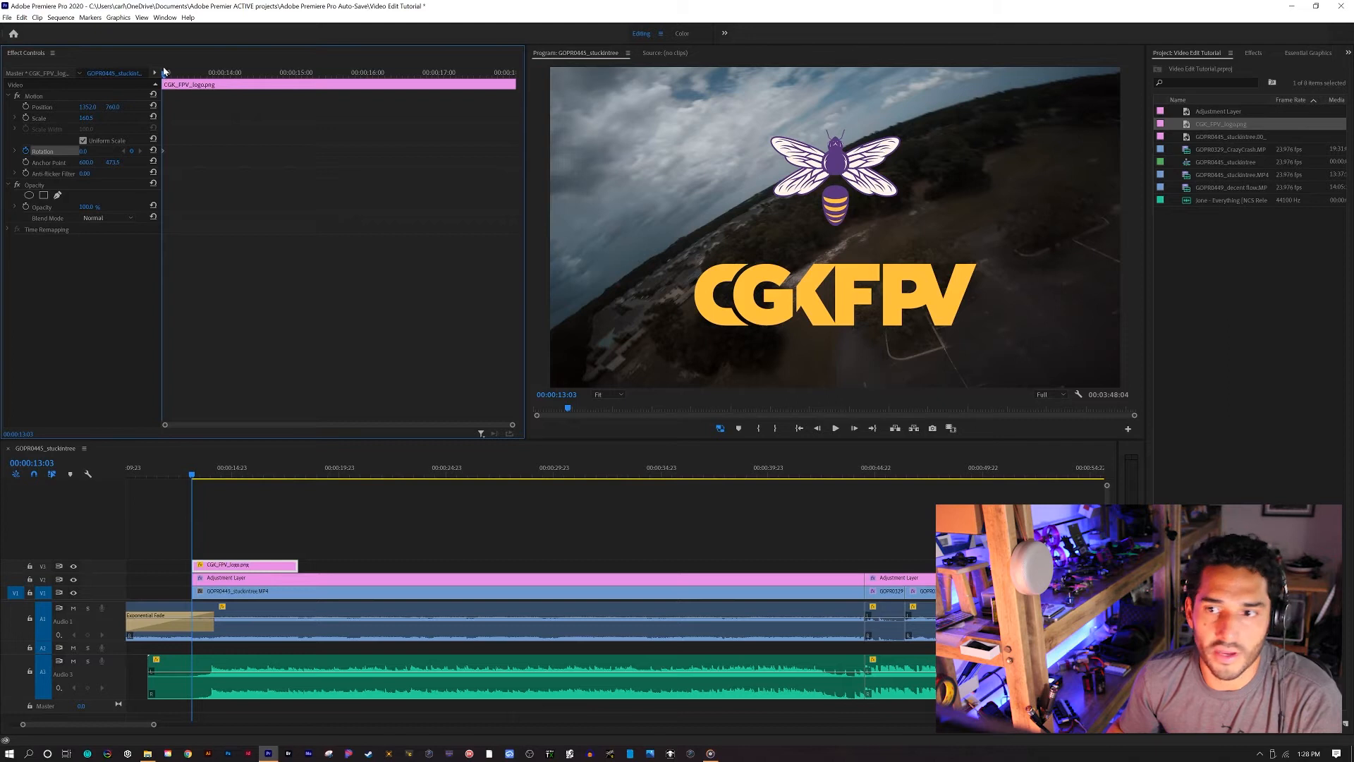
Set the logo's Rotation to 1x50.0° at 00:00:15:16, adding a second rotation keyframe
left_click_drag(165, 76, 347, 132)
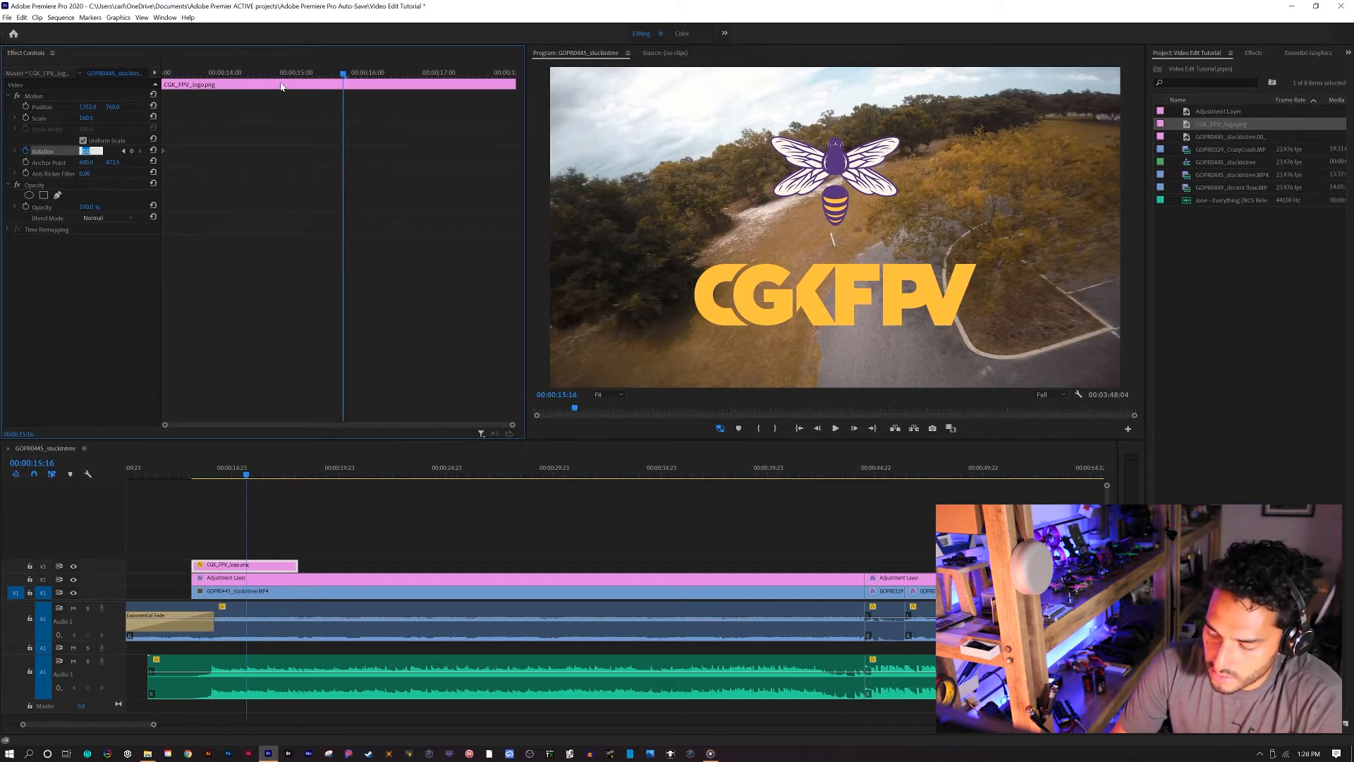
type("0")
key("Return")
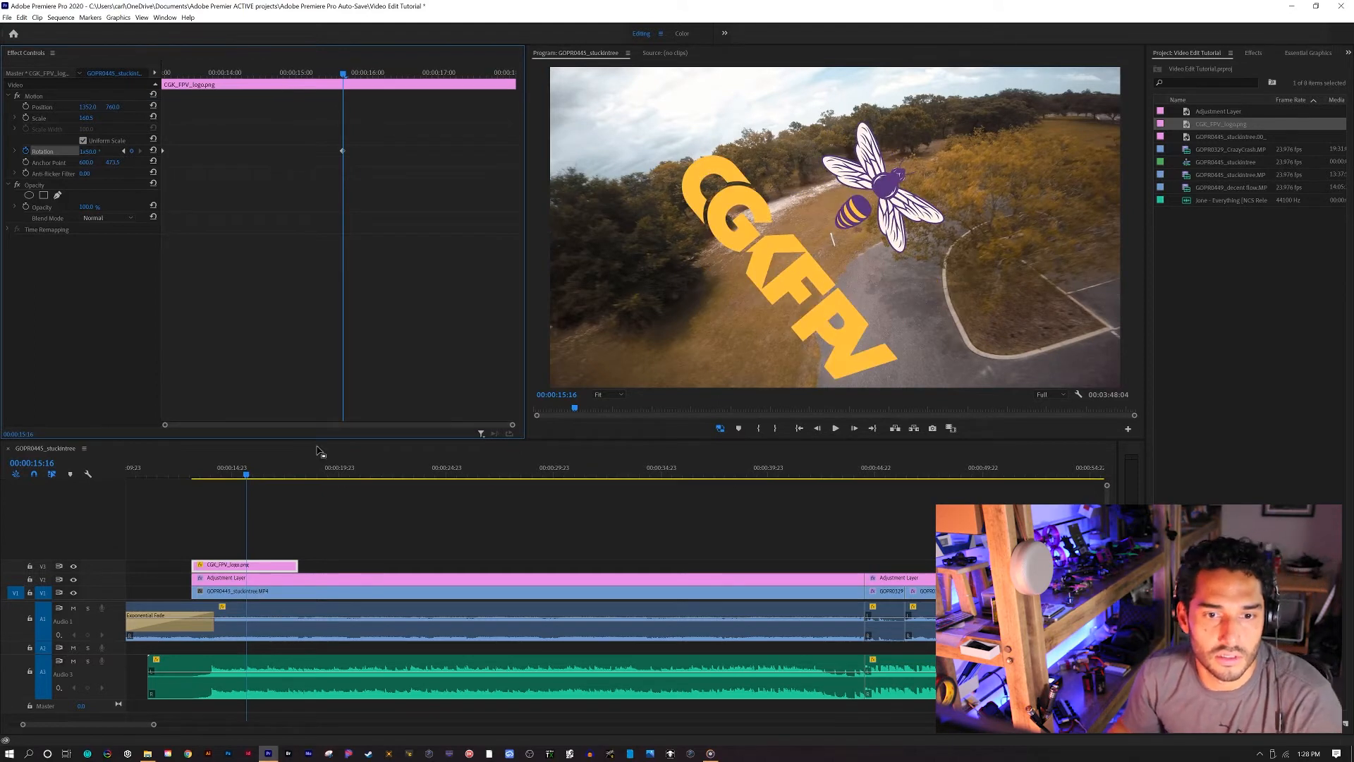
Play back the spinning logo repeatedly from the start of the logo clip
left_click(187, 474)
key("space")
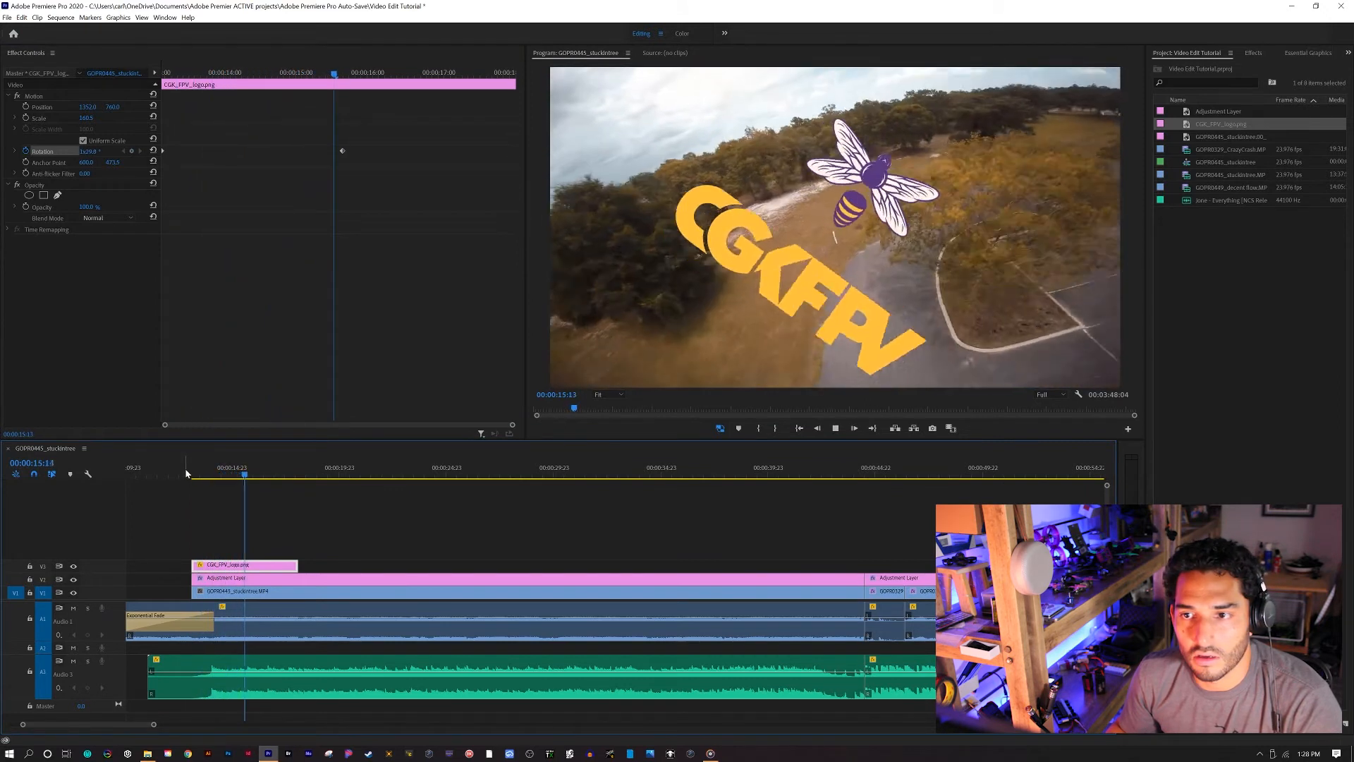
key("space")
left_click_drag(260, 477, 189, 495)
key("space")
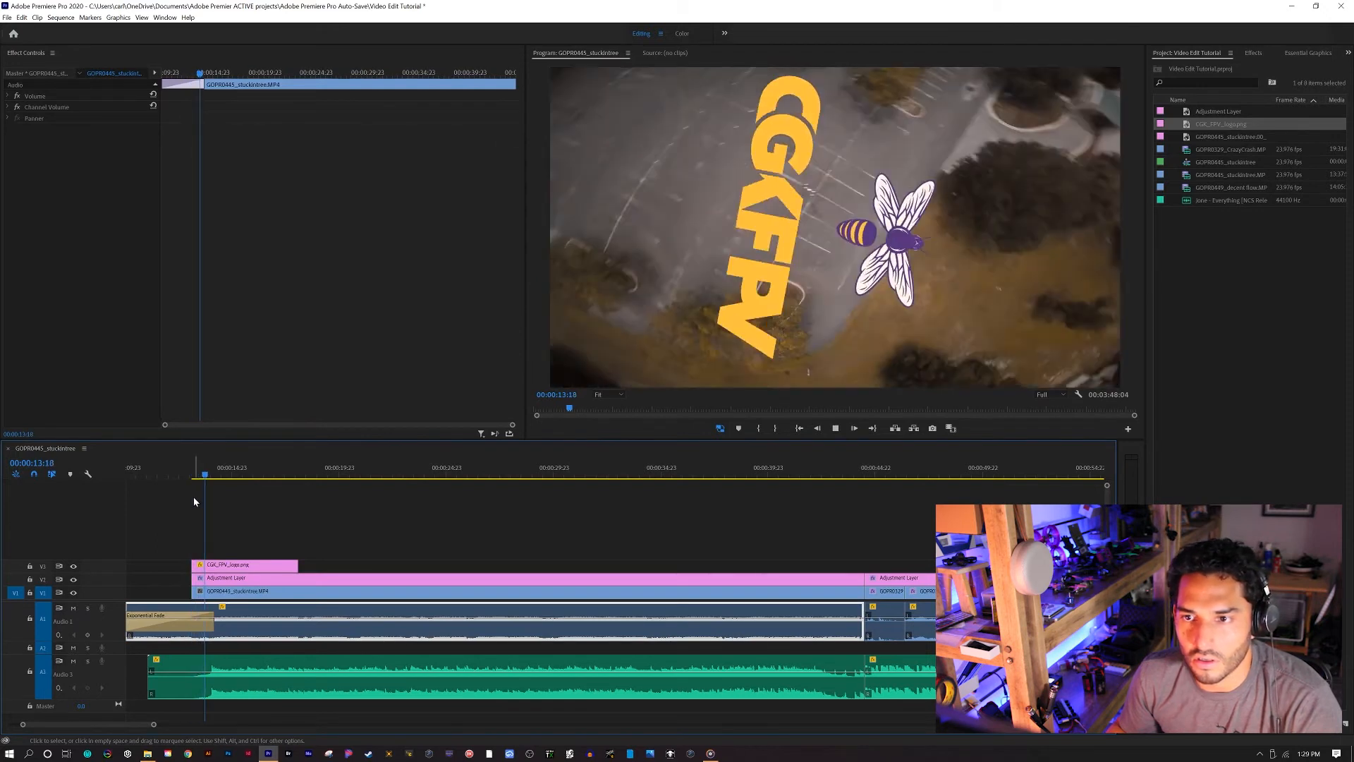
left_click(243, 465)
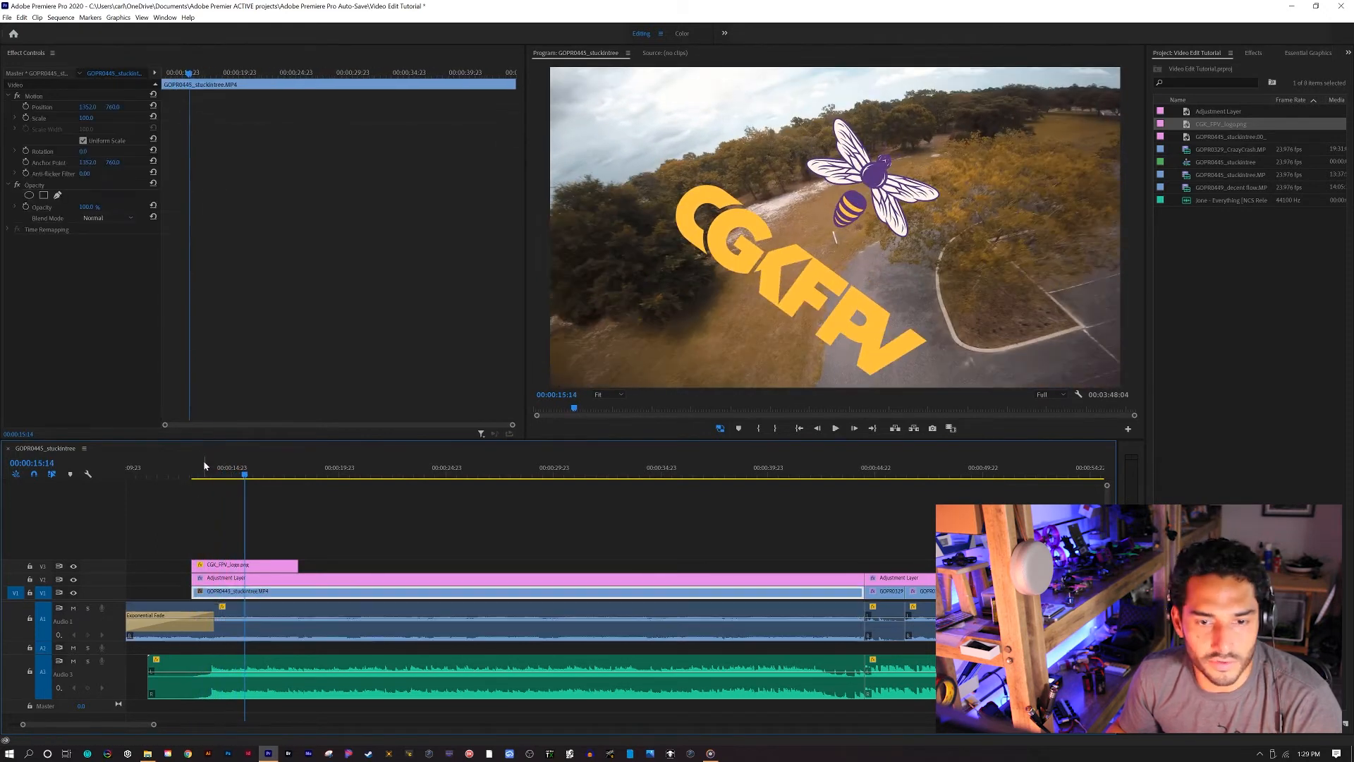
left_click_drag(243, 478, 191, 497)
key("space")
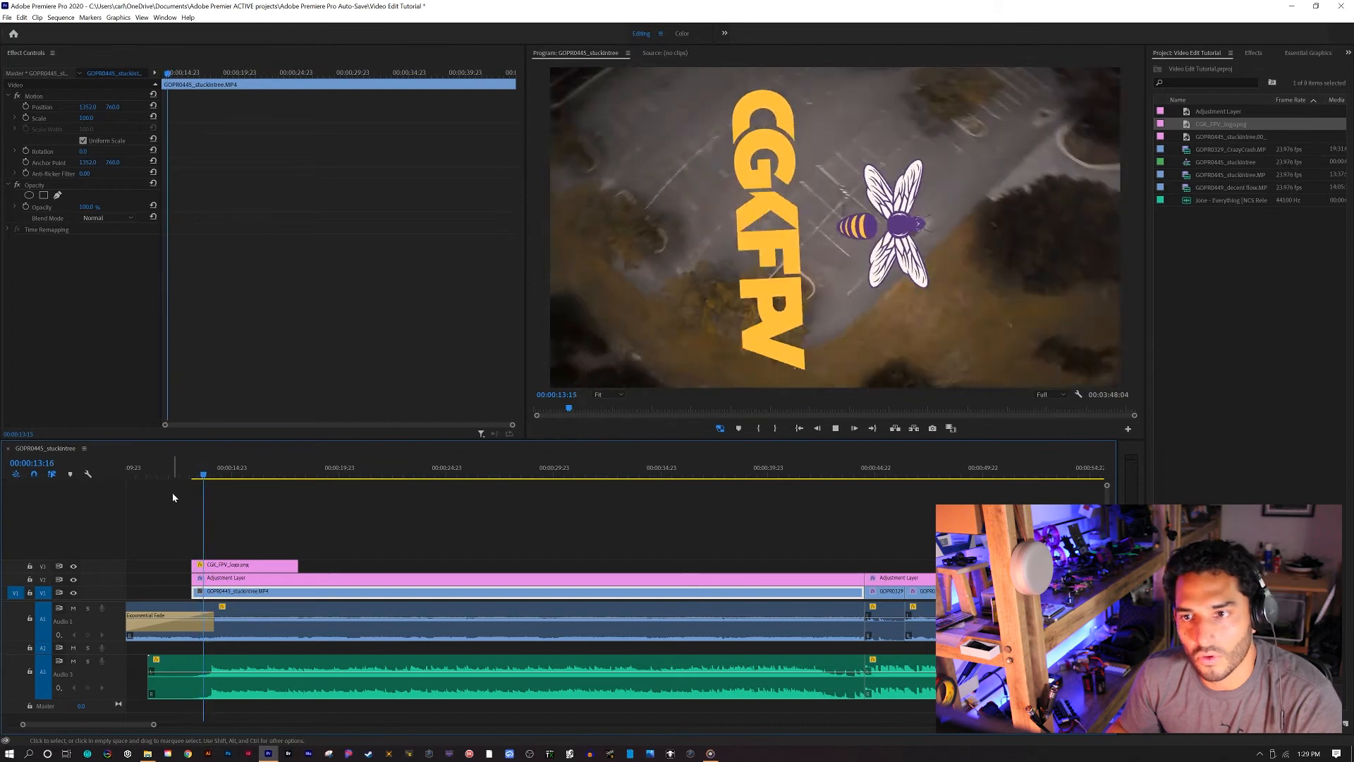
key("space")
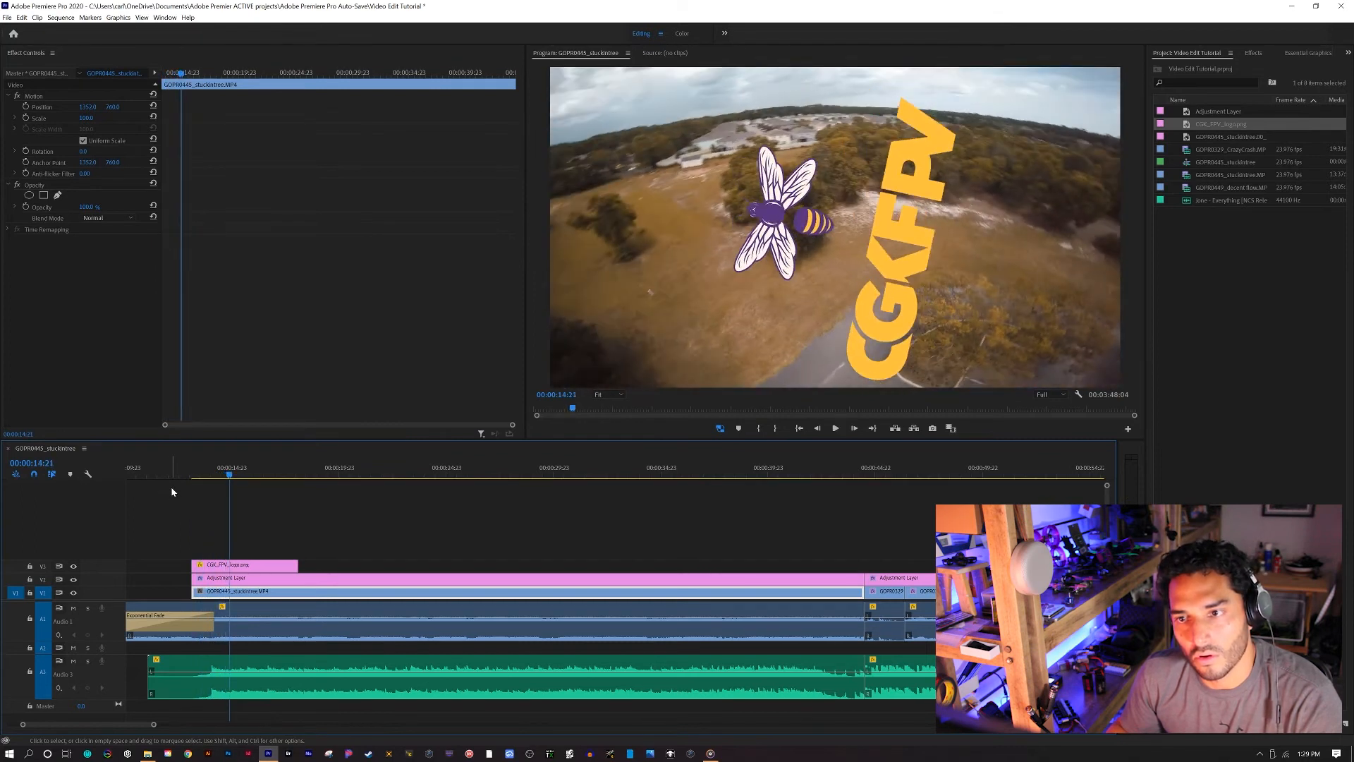
key("space")
key("space")
Set the logo clip's Rotation keyframe at 00:00:15:16 to 1x20.0°
left_click(235, 564)
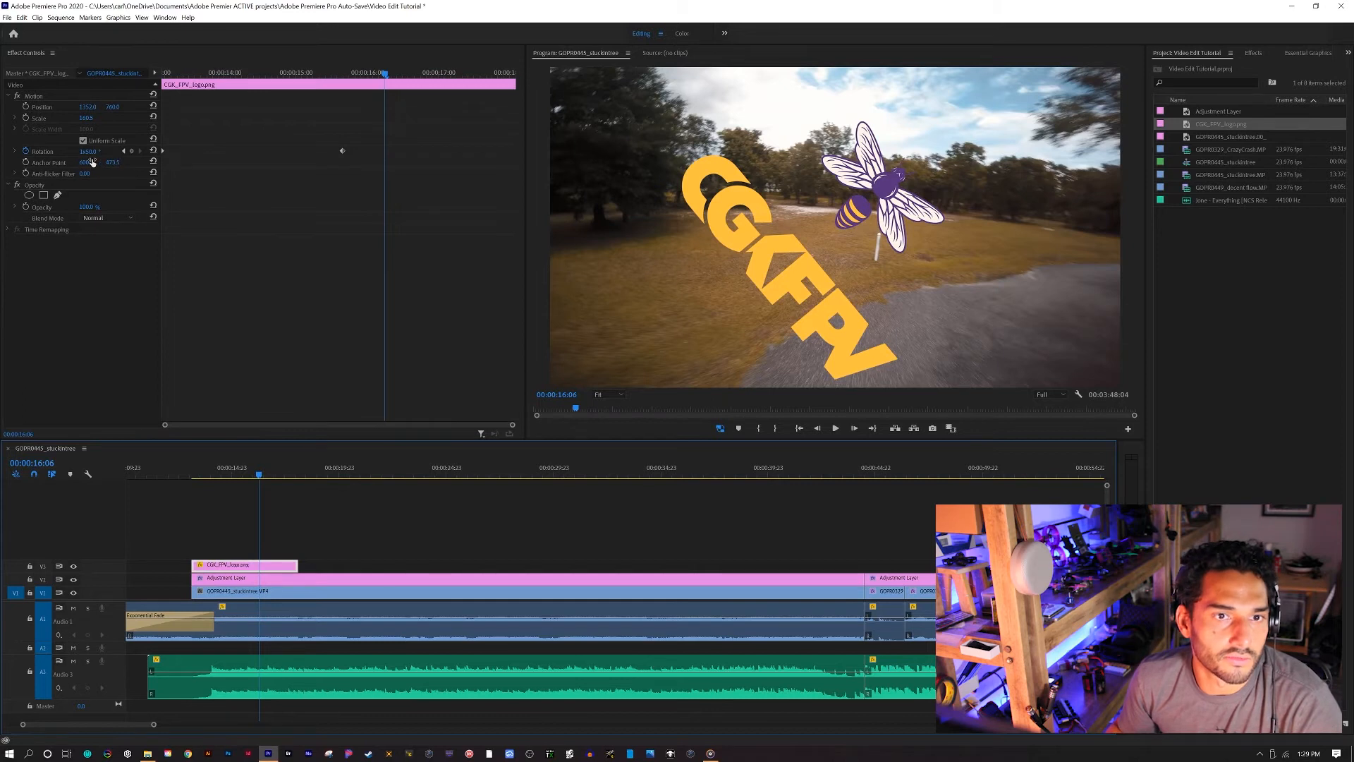
left_click_drag(371, 68, 345, 76)
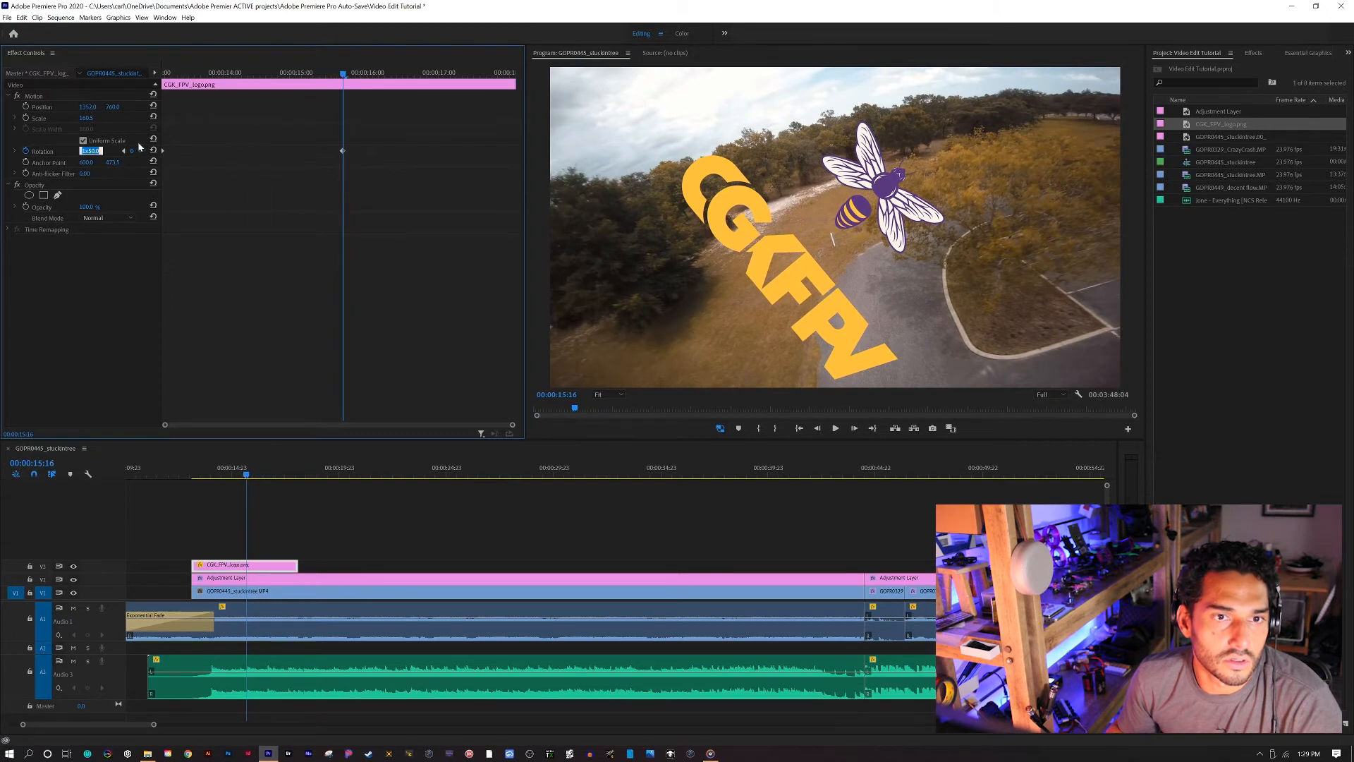
key("BackSpace")
key("BackSpace")
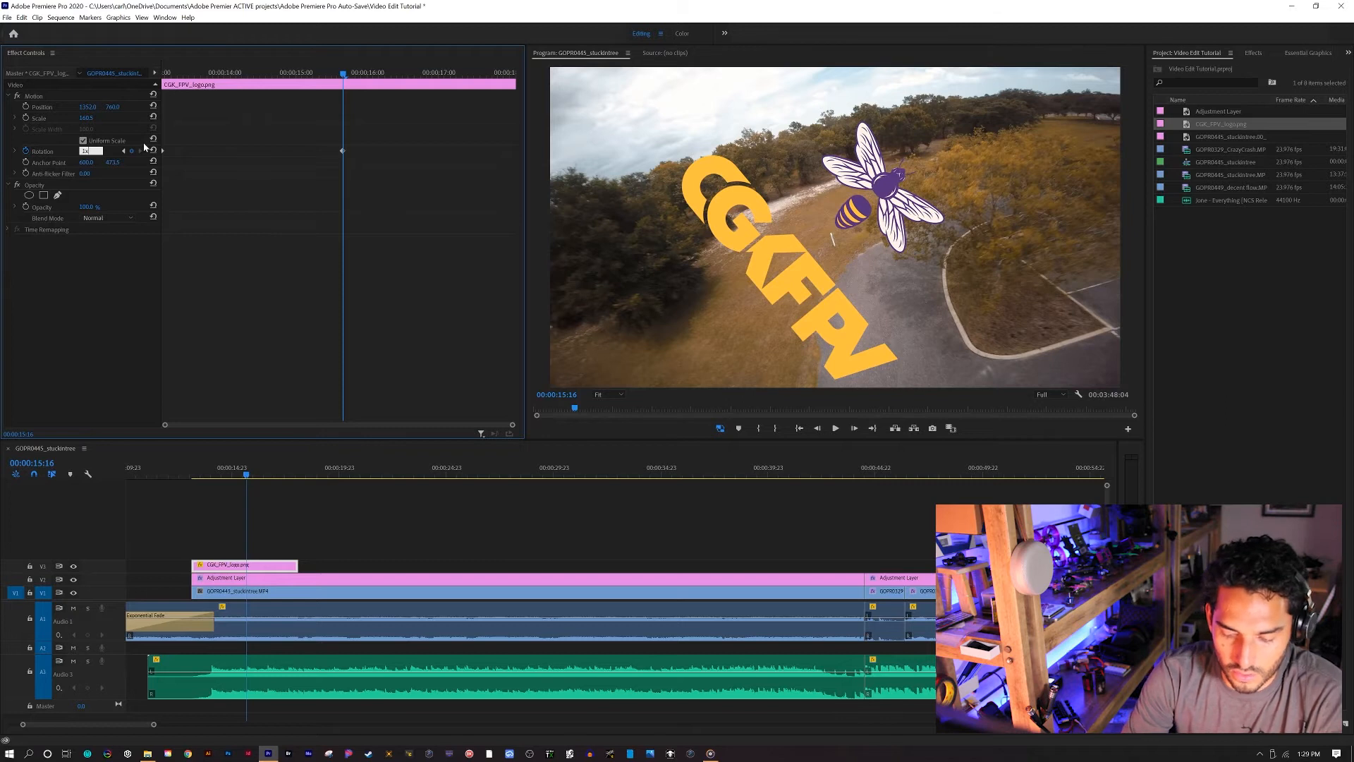
key("Return")
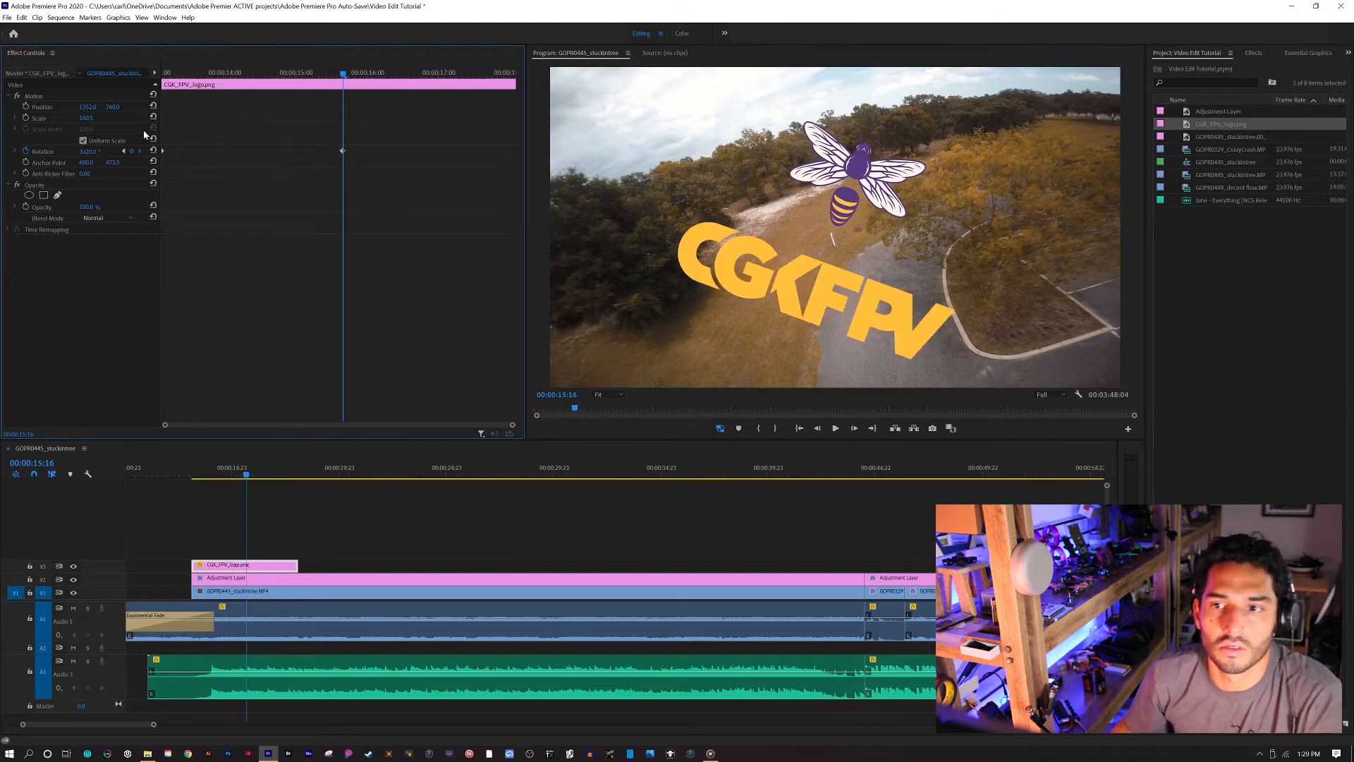
Apply Ease Out to the logo's first Rotation keyframe and Ease In to the second
left_click(185, 471)
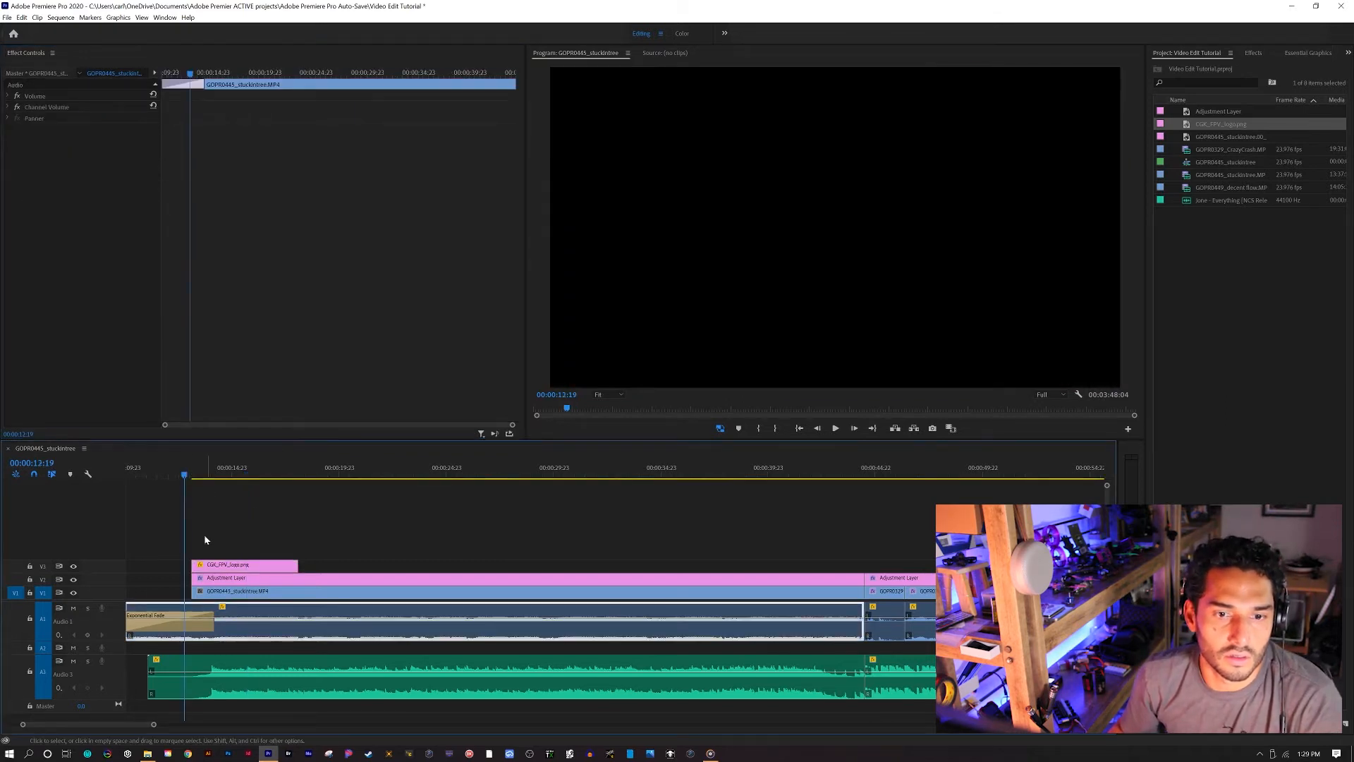
left_click(202, 477)
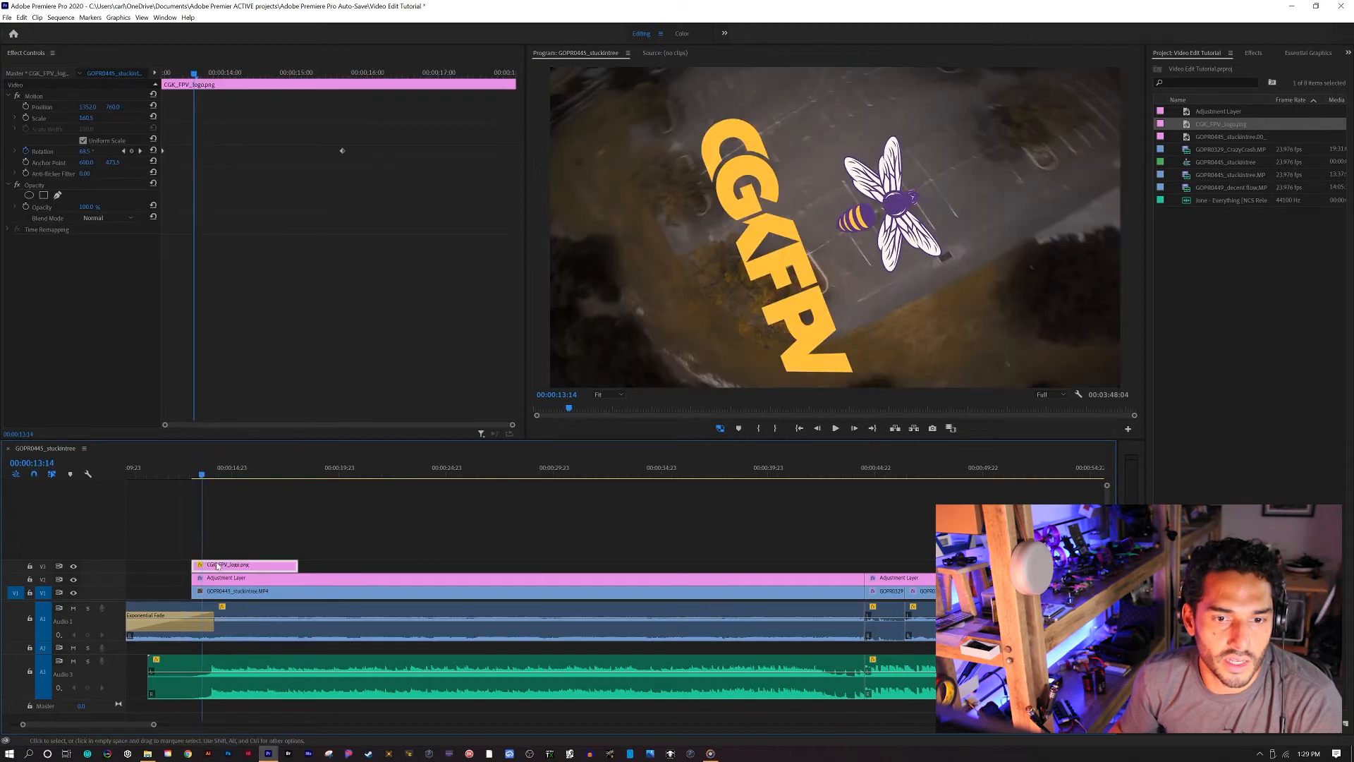
left_click_drag(171, 142, 161, 159)
right_click(161, 151)
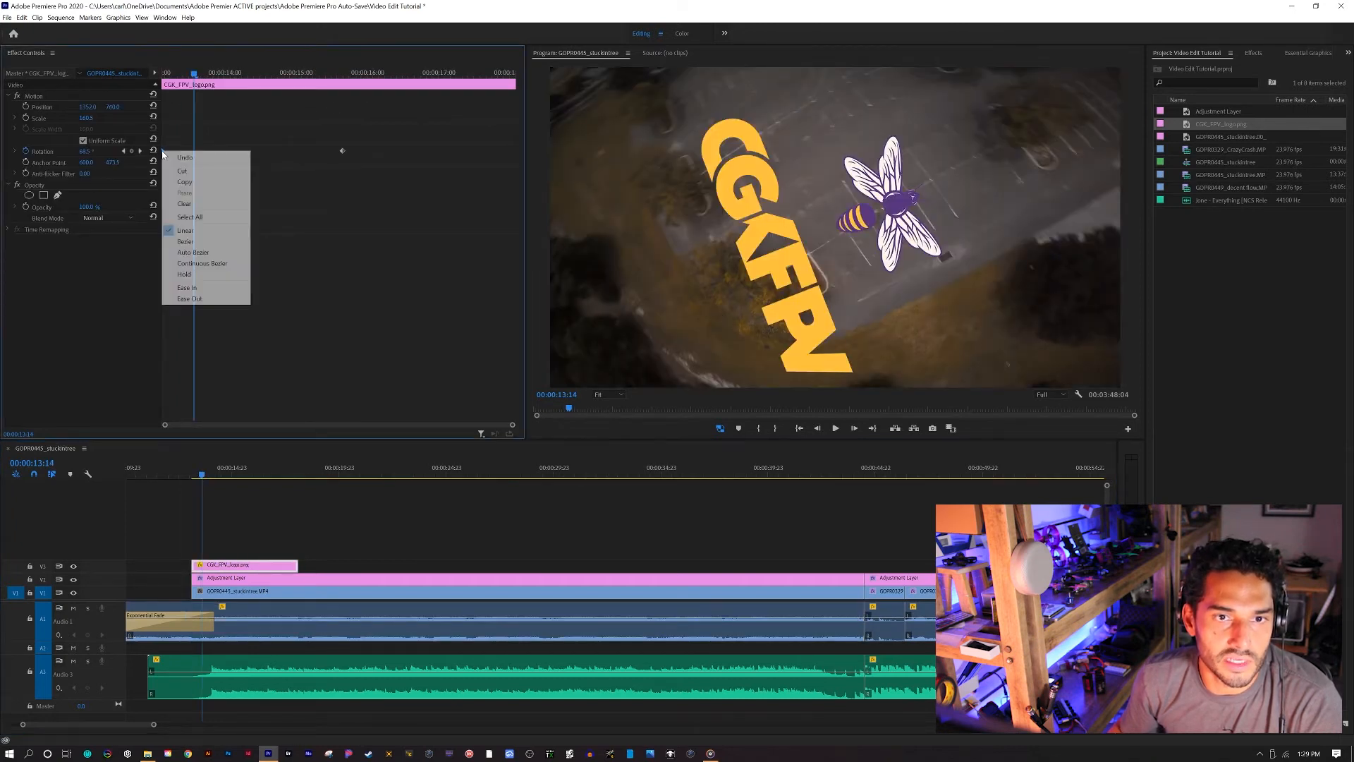
left_click(224, 299)
left_click_drag(324, 122, 380, 188)
right_click(345, 154)
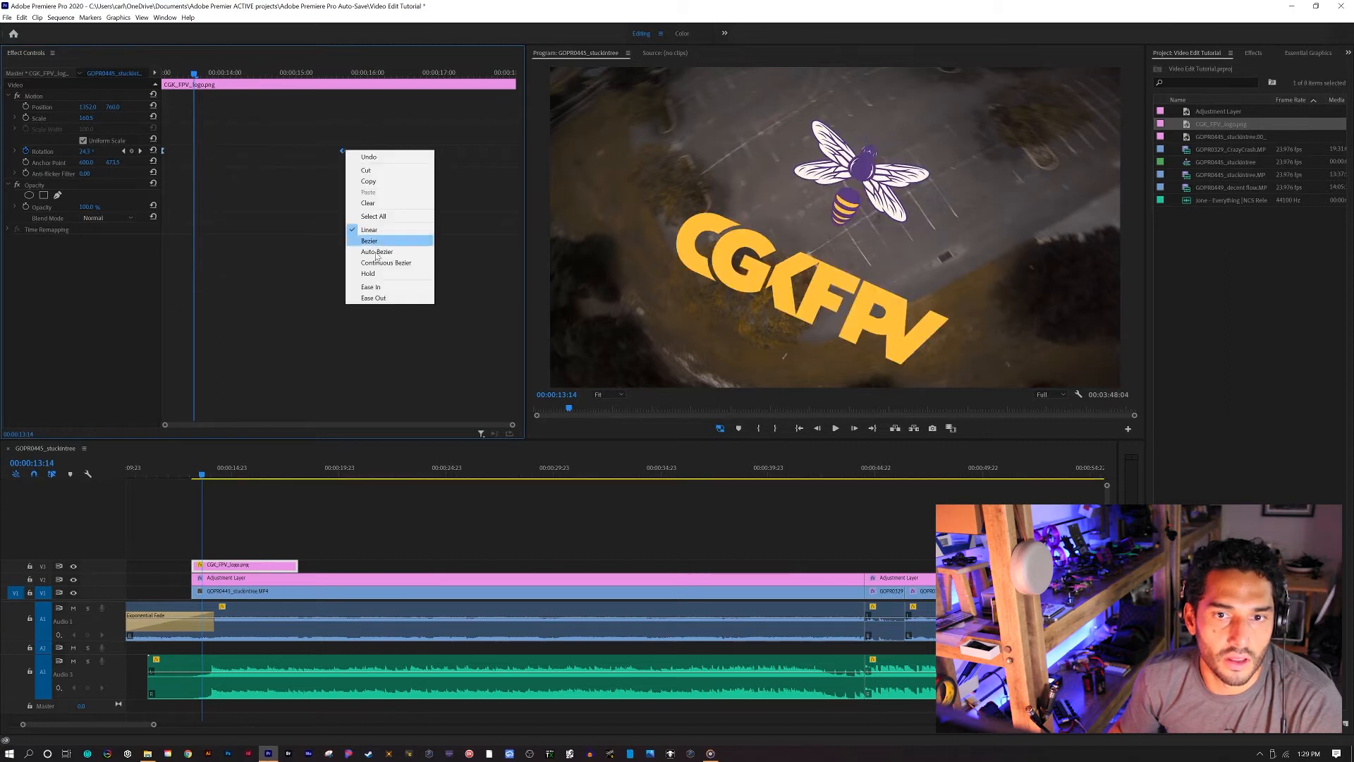
left_click(384, 287)
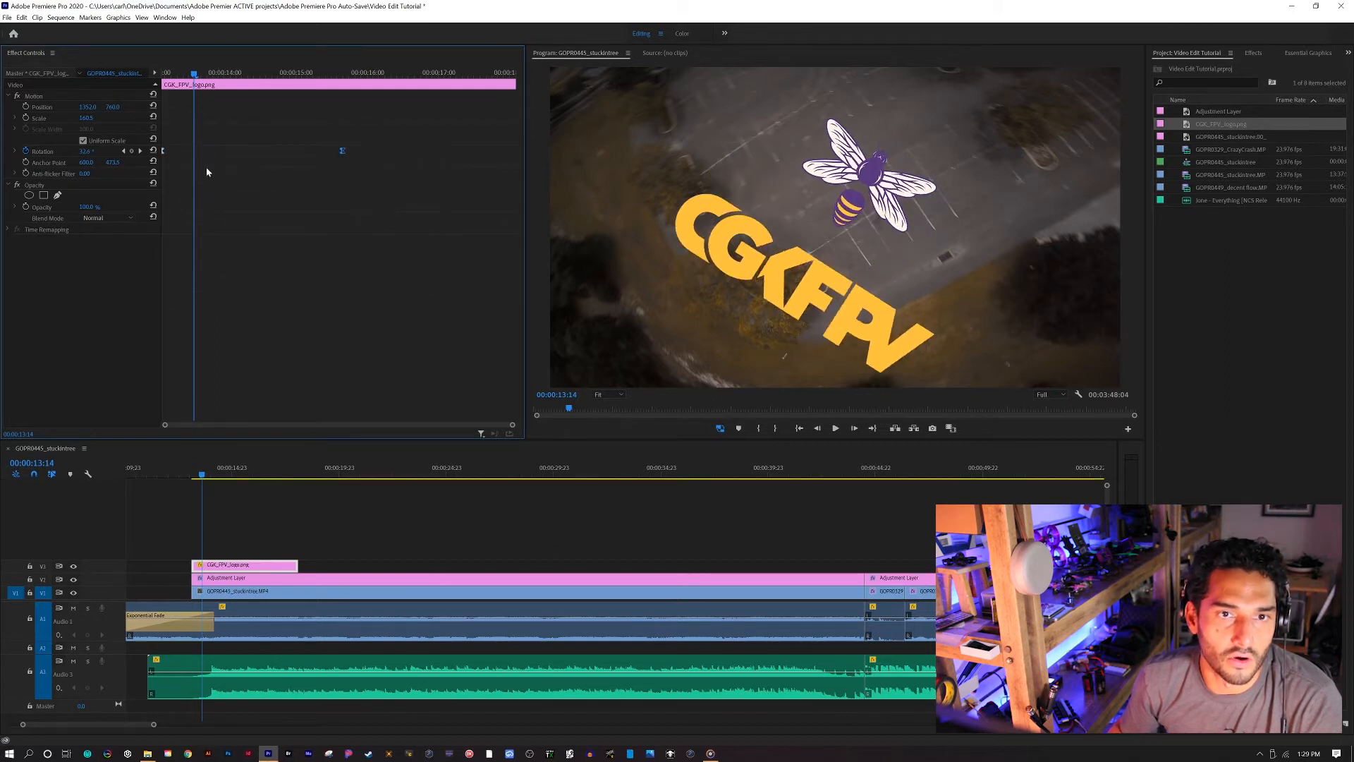
Check the interpolation type of the first Rotation keyframe and play back the eased logo spin
right_click(162, 151)
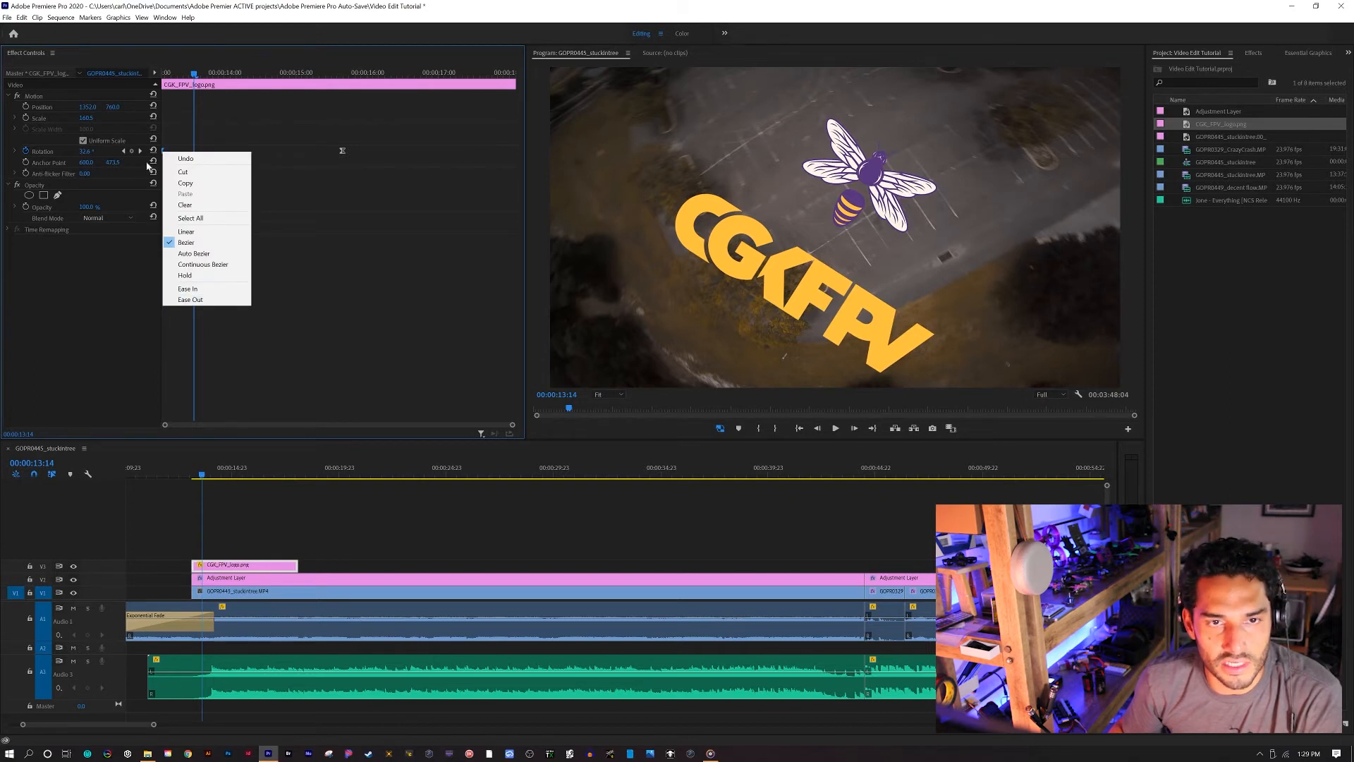
left_click(343, 151)
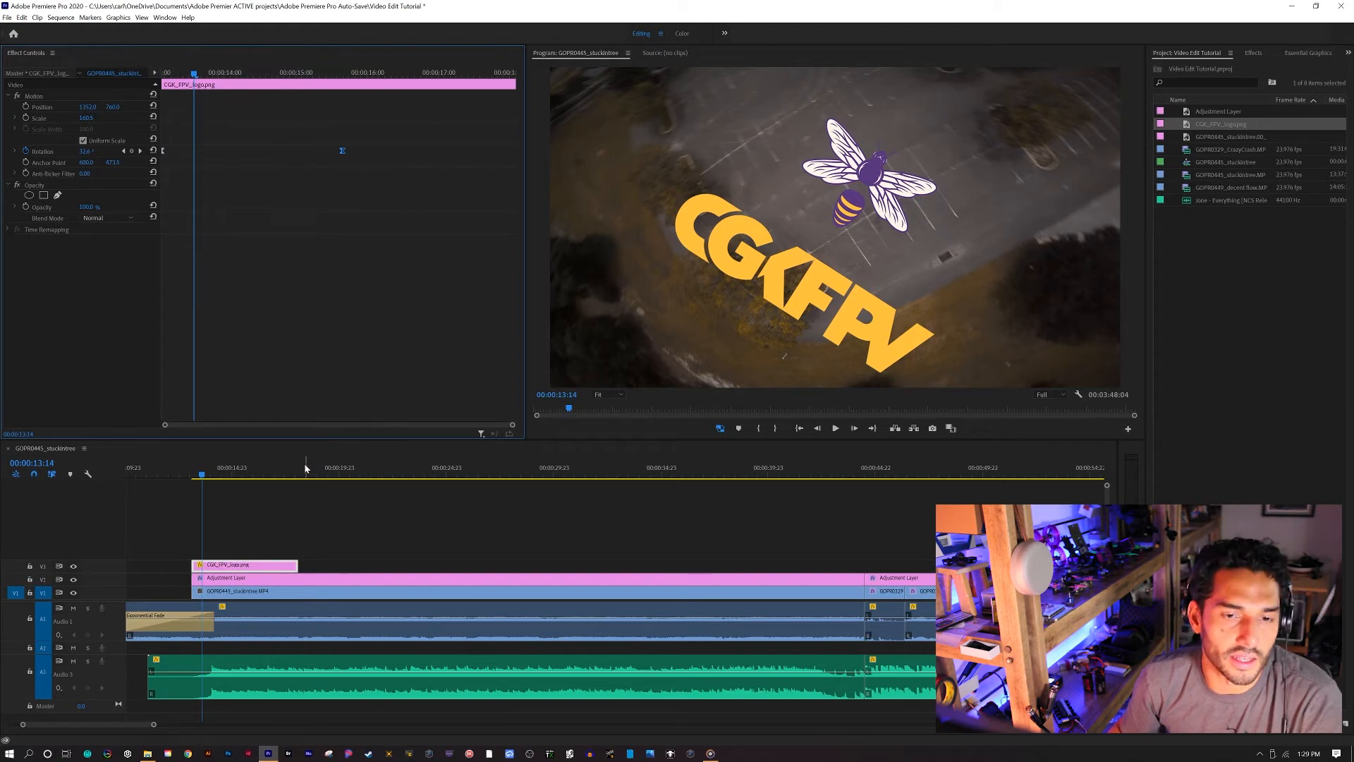
left_click_drag(200, 475, 183, 479)
key("space")
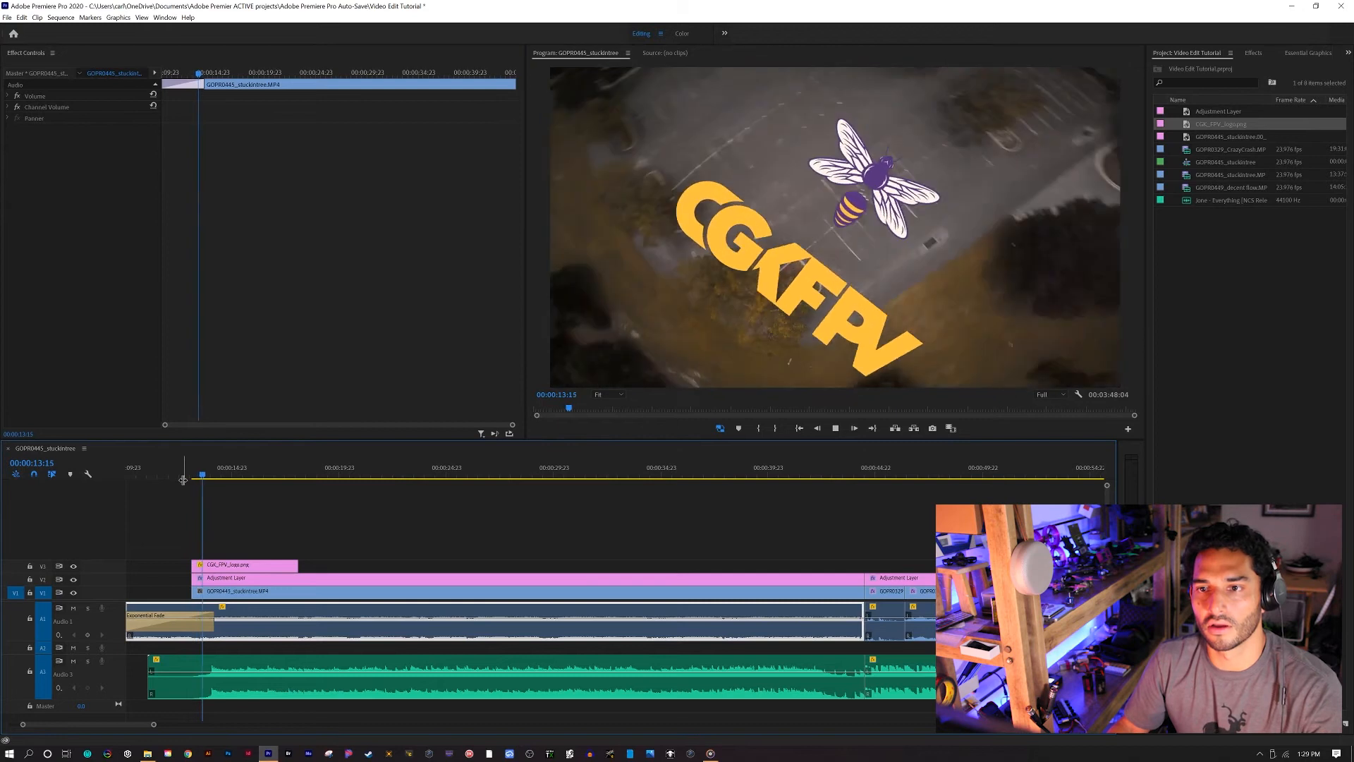
key("space")
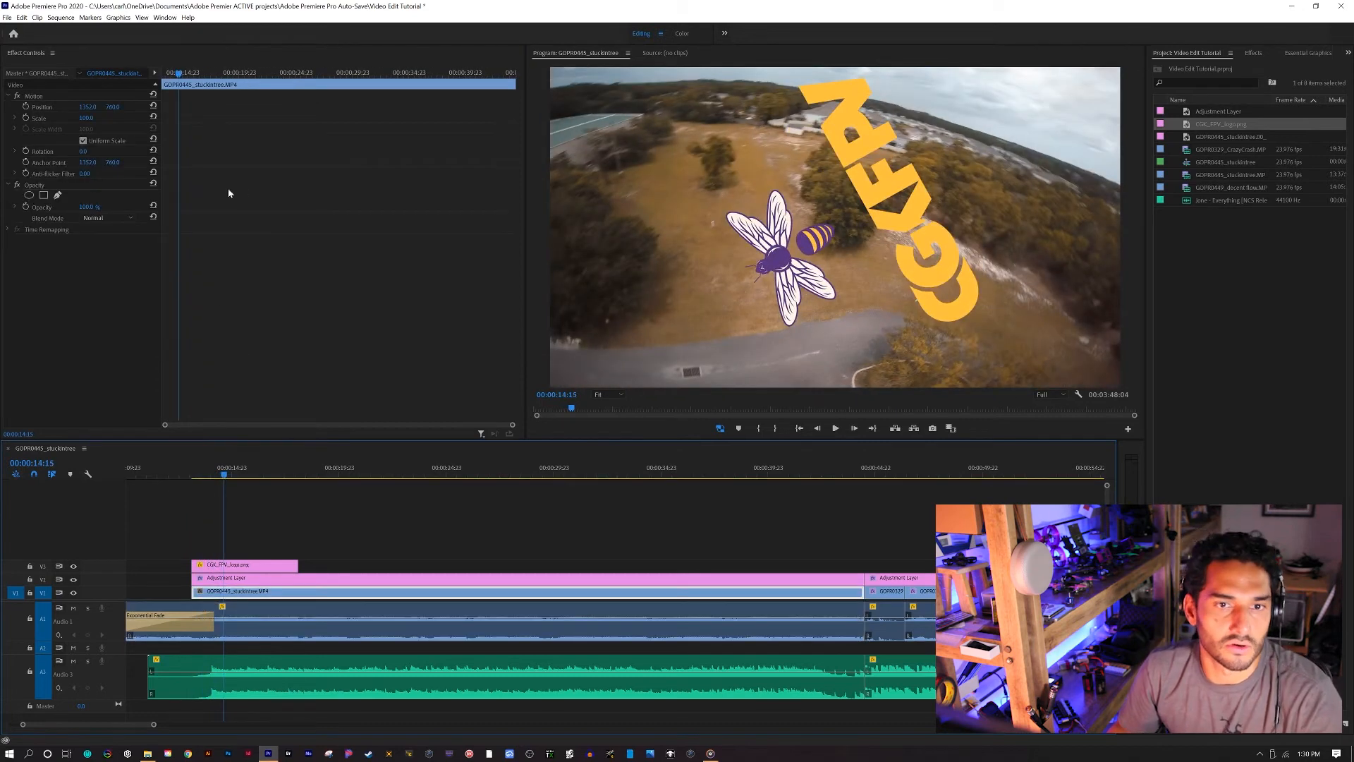
Try Ease In on the logo's first Rotation keyframe, and undo the easing on both keyframes
left_click(226, 565)
right_click(163, 151)
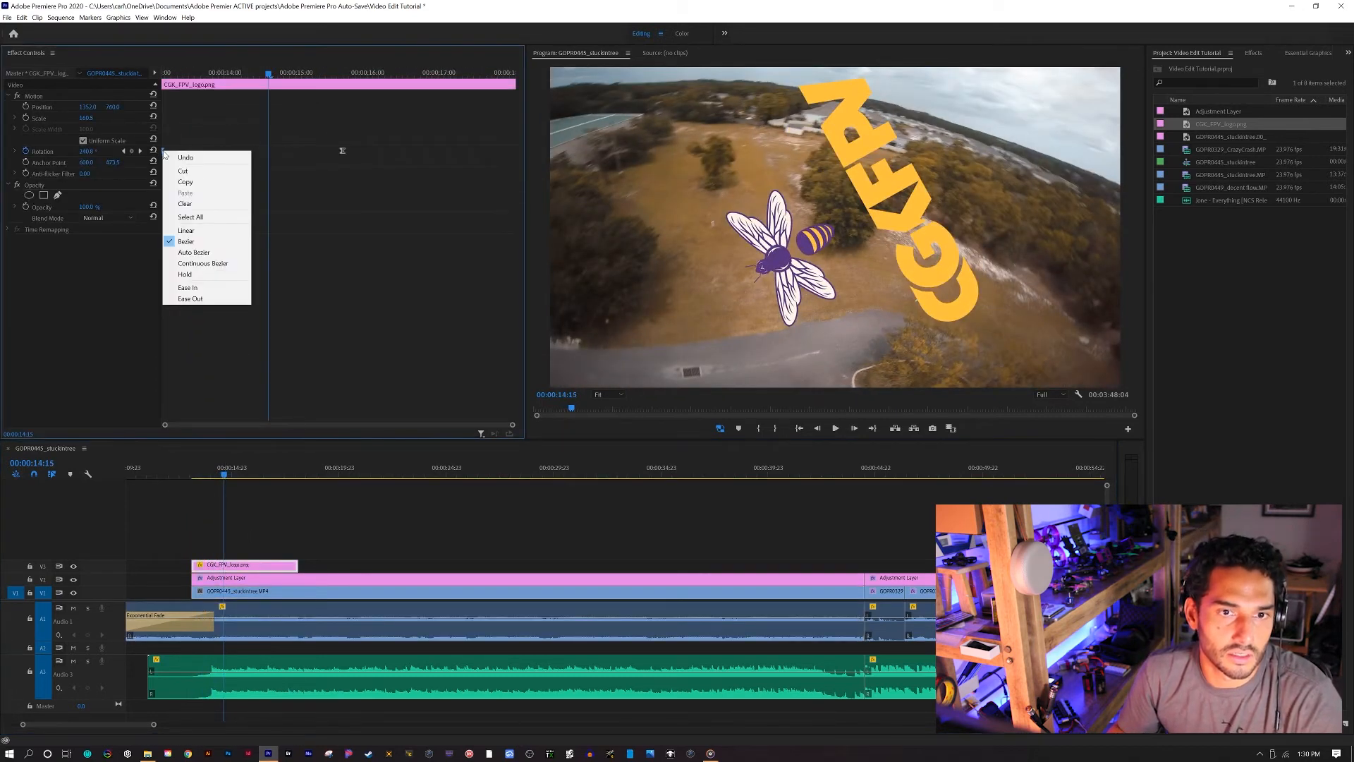
left_click(216, 290)
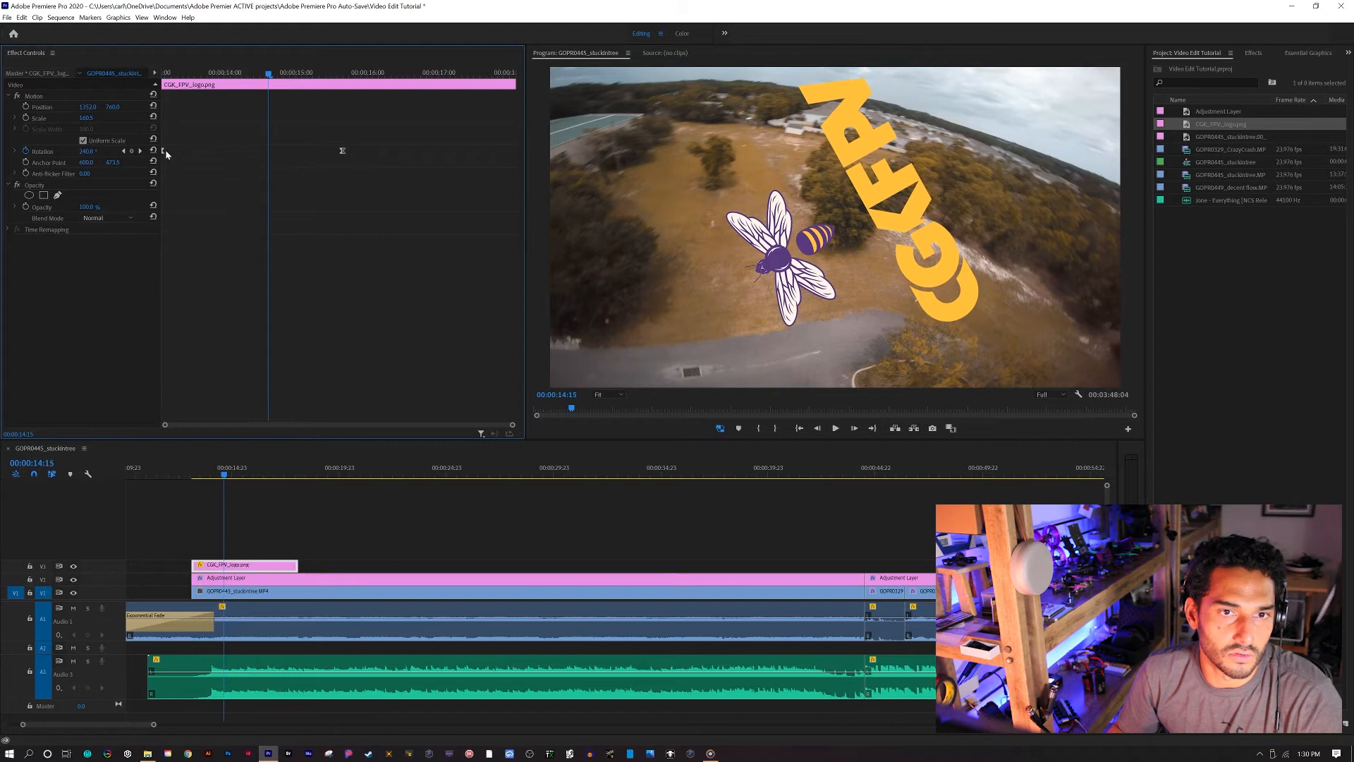
key("ctrl+z")
key("ctrl+z")
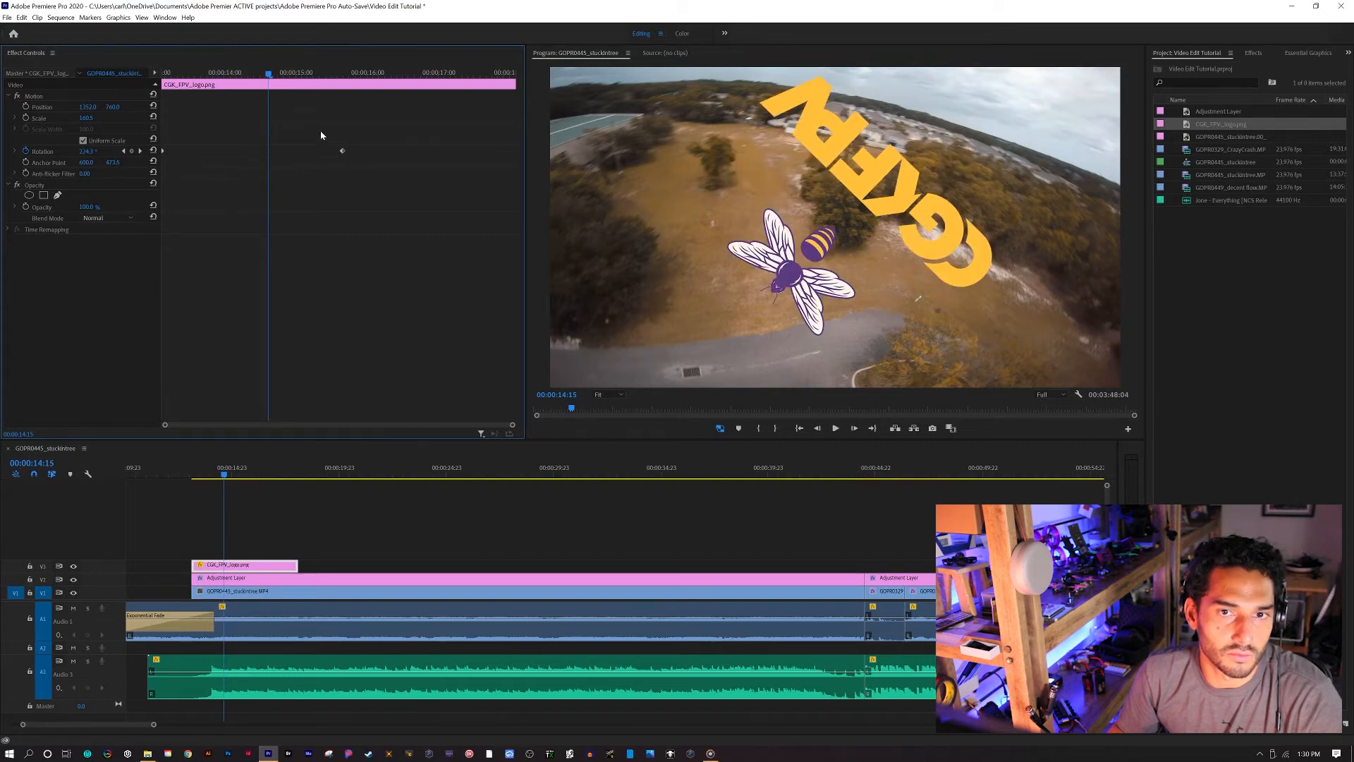
Apply Ease In to the logo's second Rotation keyframe at 00:00:15:16
right_click(342, 151)
left_click(315, 151)
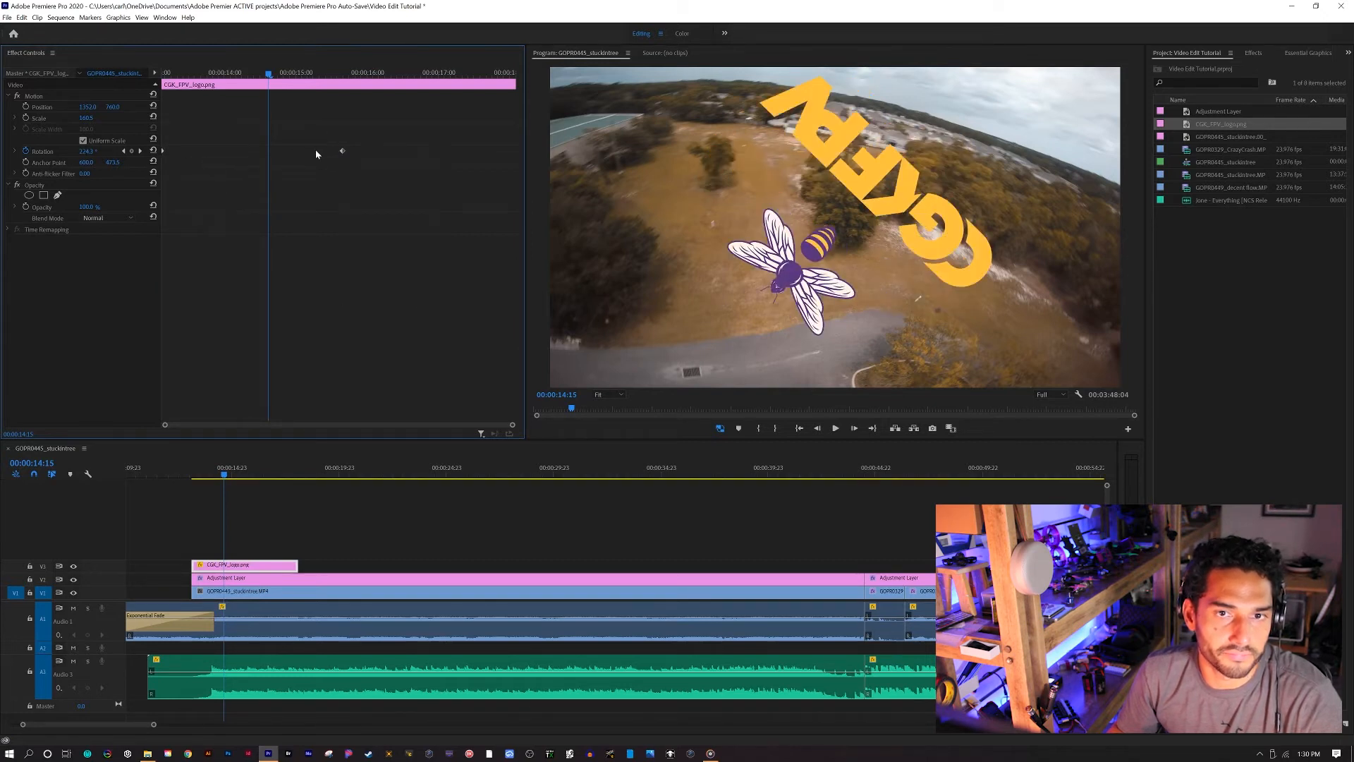
right_click(343, 151)
left_click(380, 293)
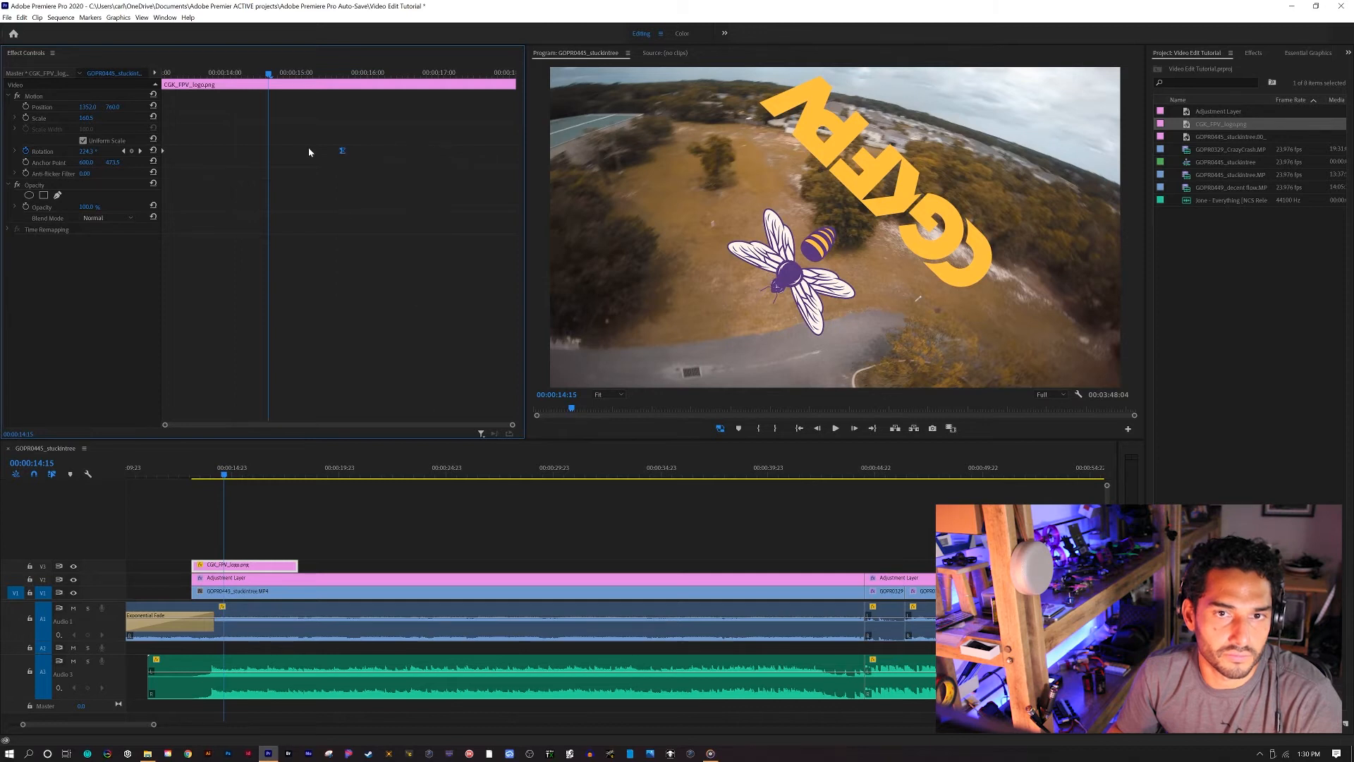
right_click(342, 151)
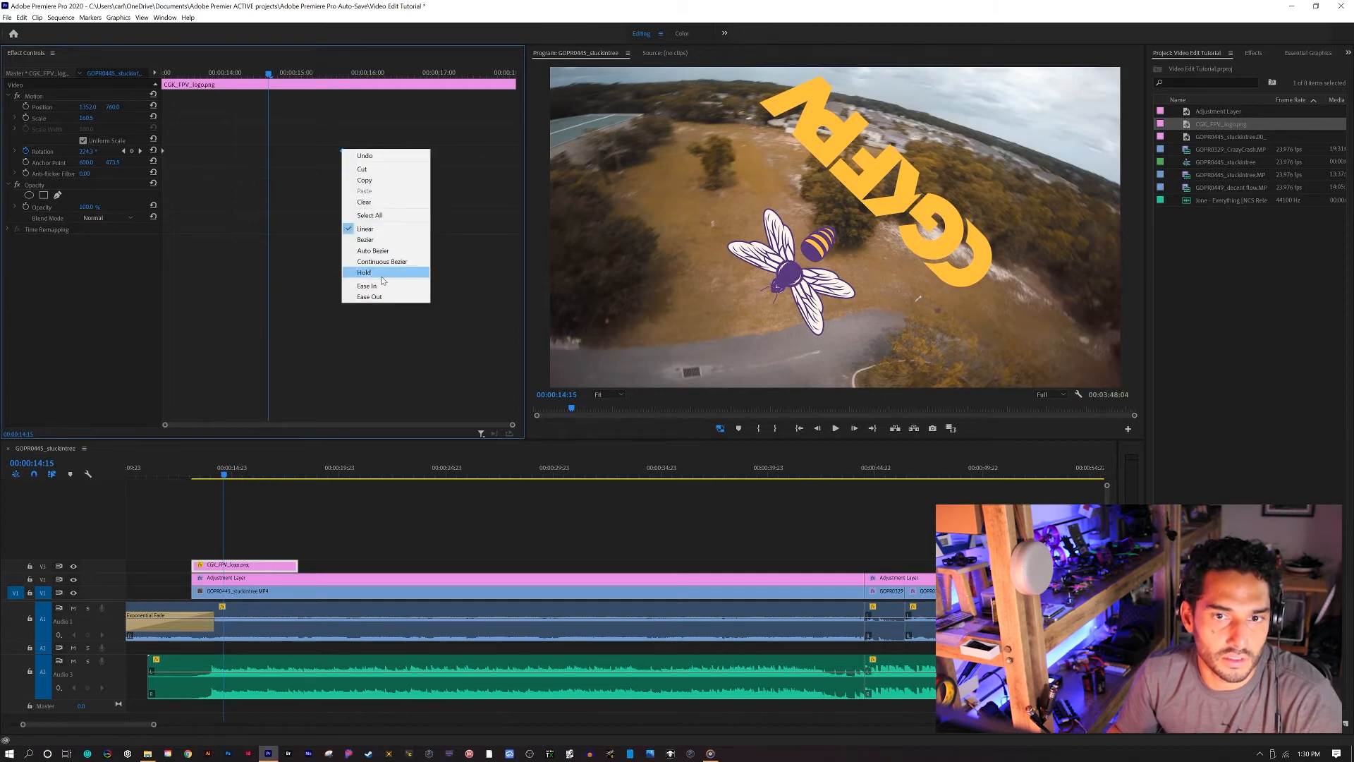
left_click(381, 282)
Play back the logo rotation from the clip's start and scrub on to 00:00:17:09
left_click(202, 479)
left_click_drag(202, 479, 189, 479)
key("space")
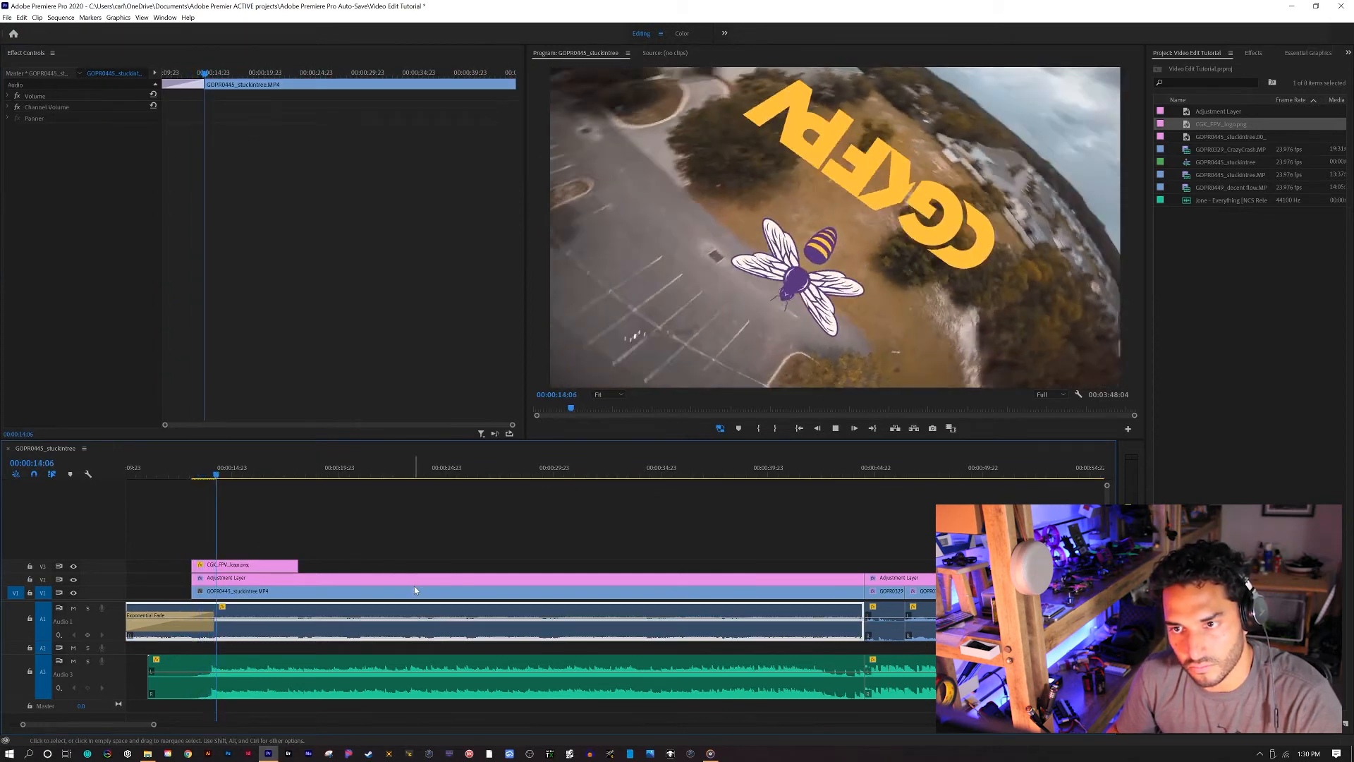
left_click(420, 589)
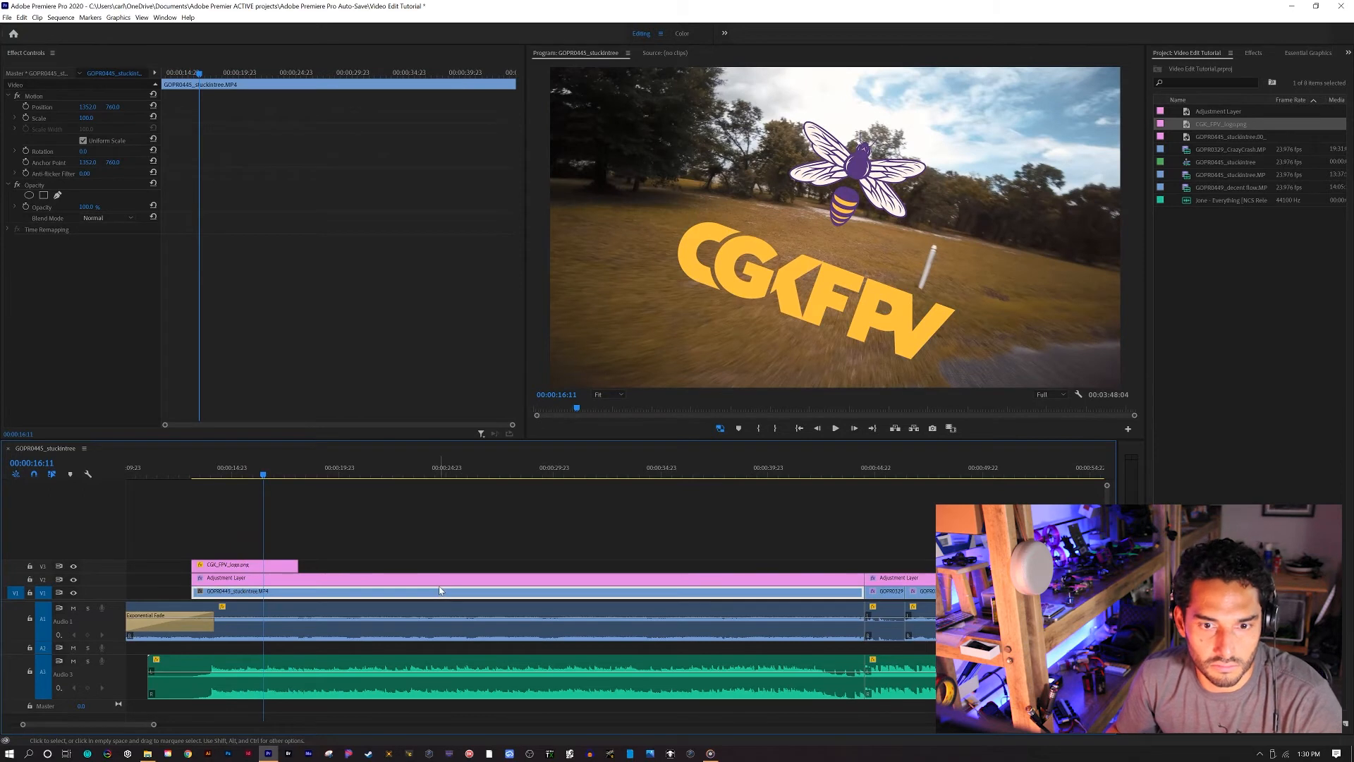
left_click(263, 565)
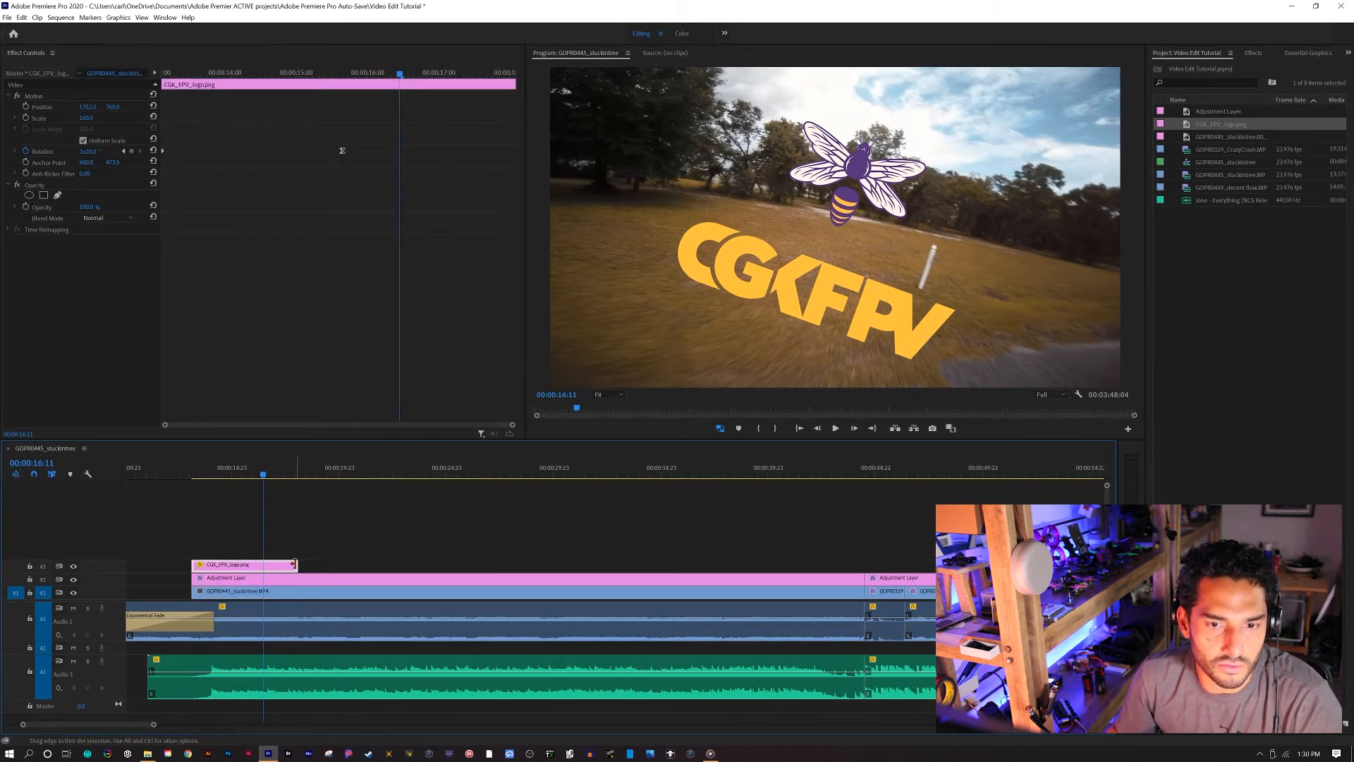
left_click(302, 515)
left_click_drag(264, 474, 284, 474)
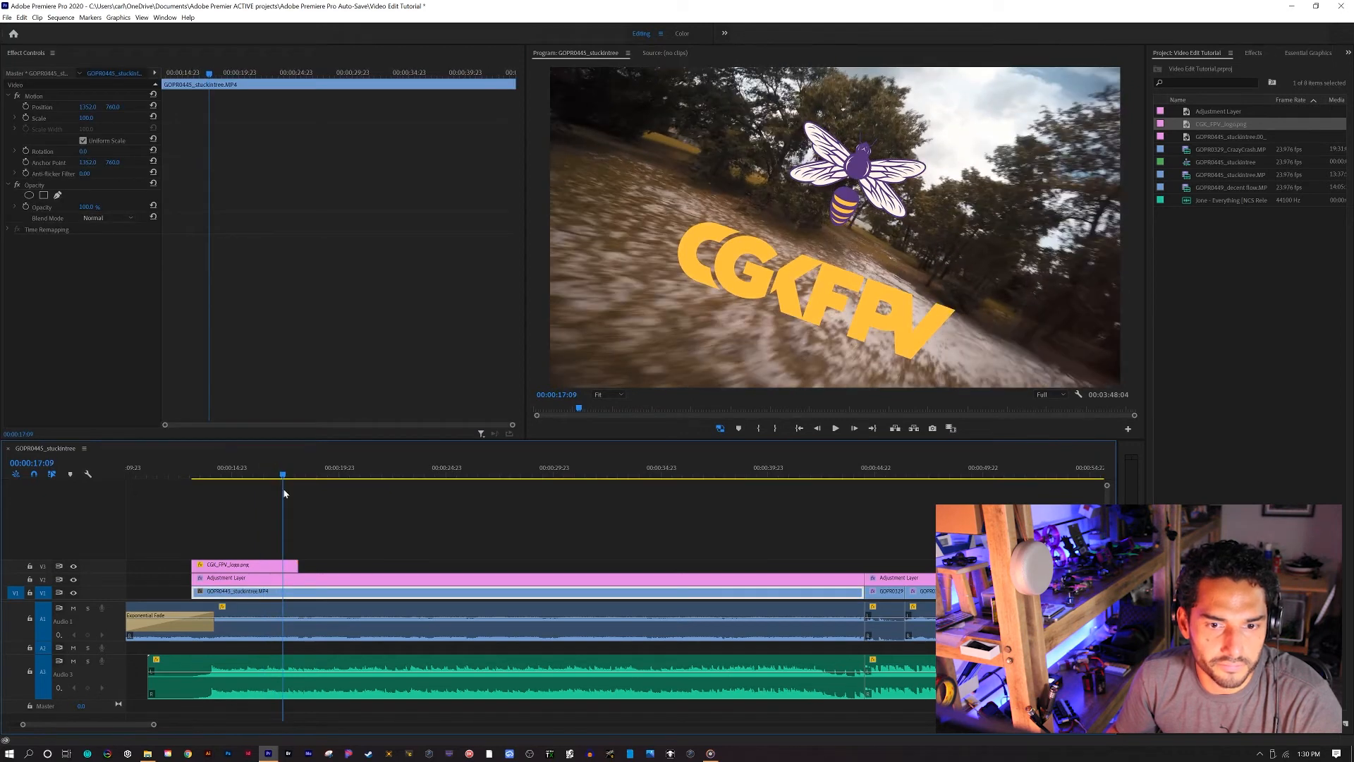
Set the logo clip's Rotation to 0 at 00:00:16:07 as a third keyframe and play back the animation
left_click(276, 565)
left_click_drag(300, 119, 378, 178)
left_click(346, 73)
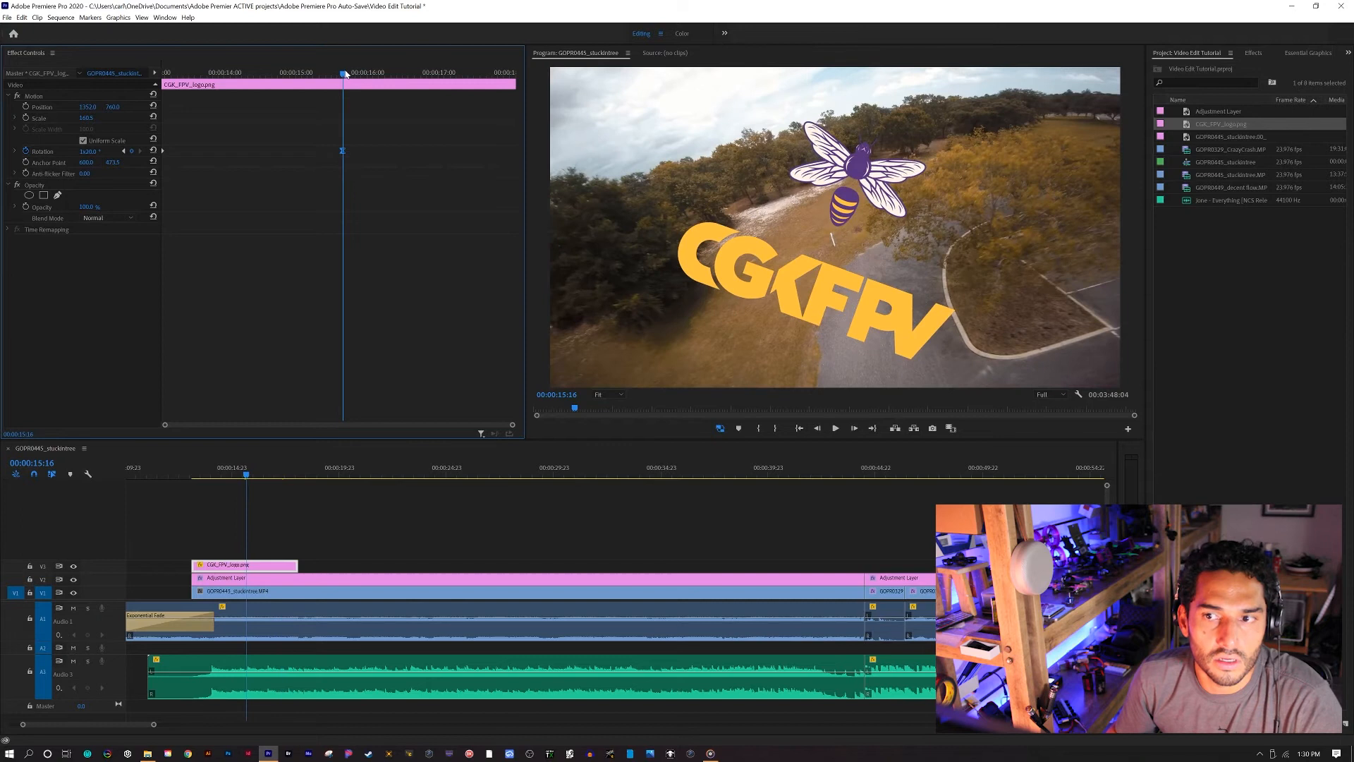
key("space")
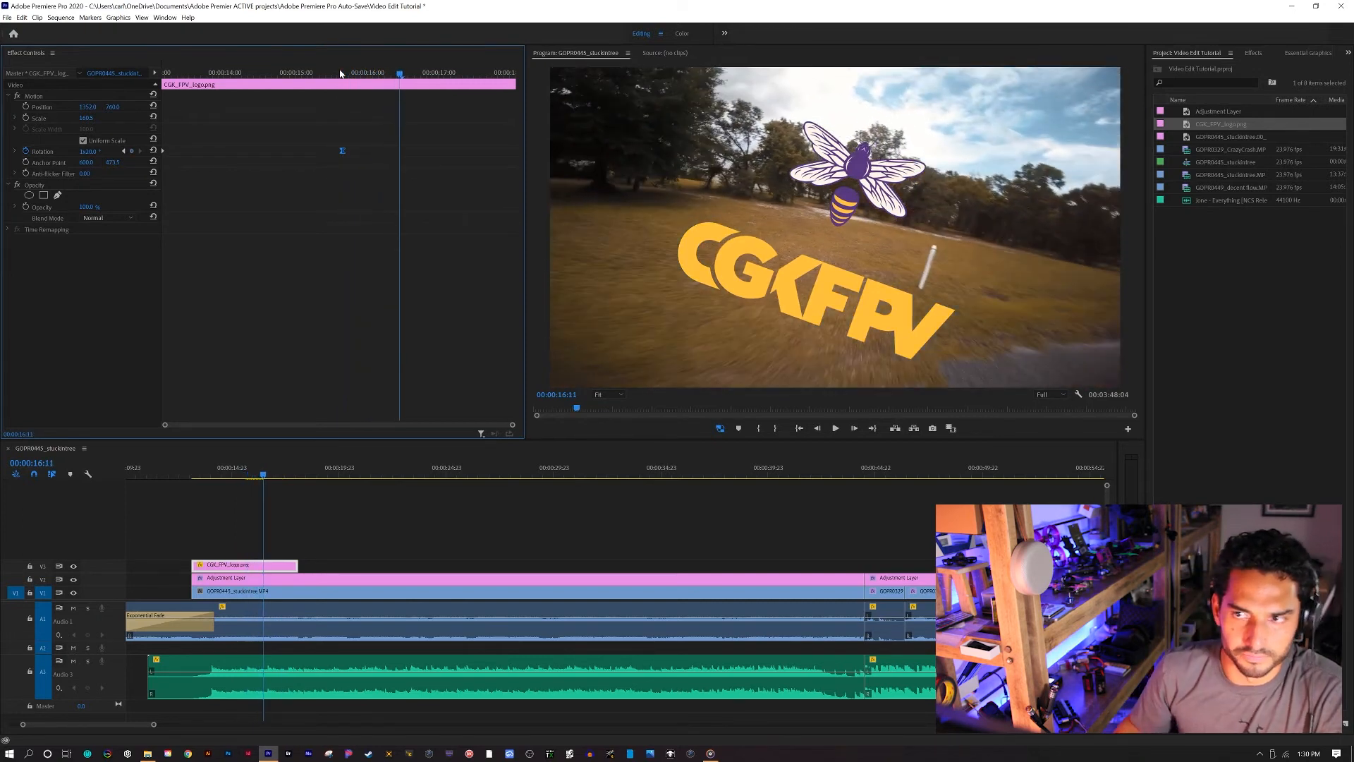
key("Left")
key("Left")
key("Left")
key("Left")
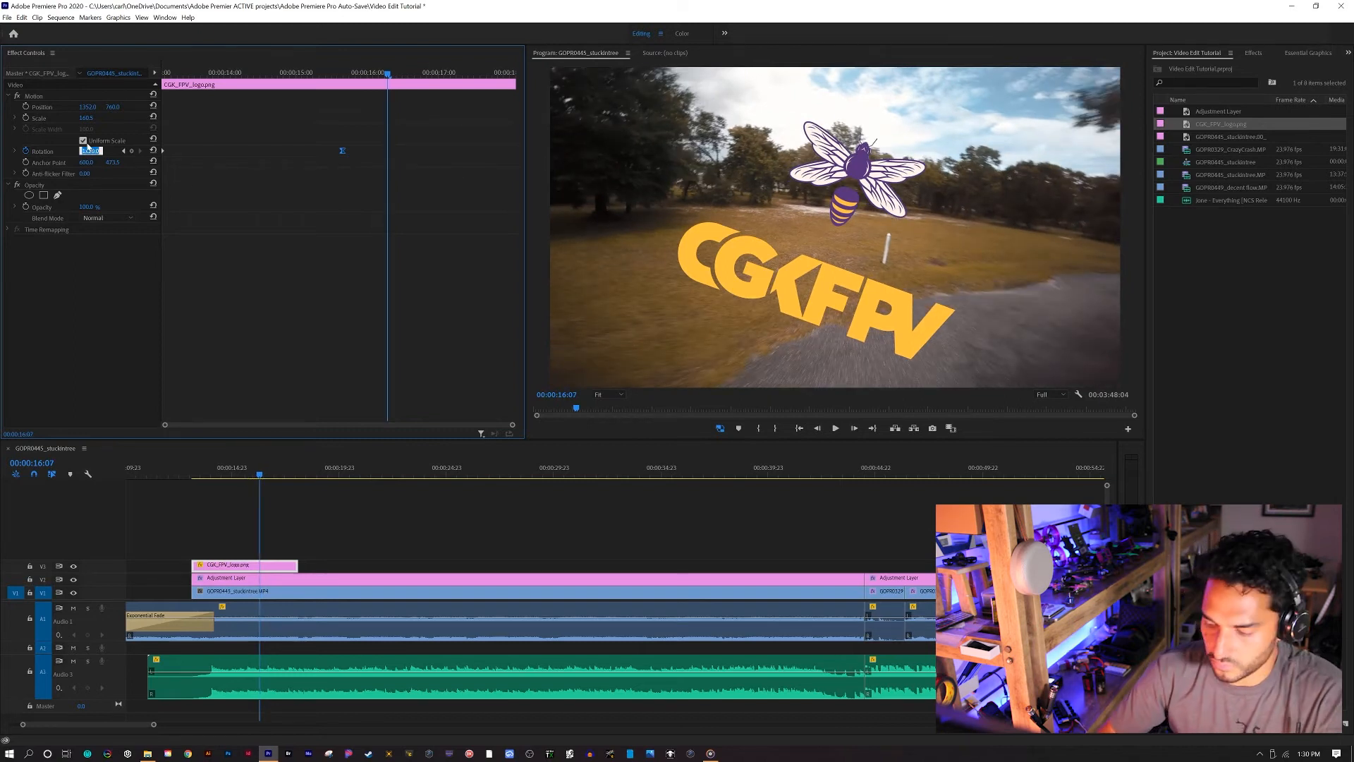
type("0")
key("Return")
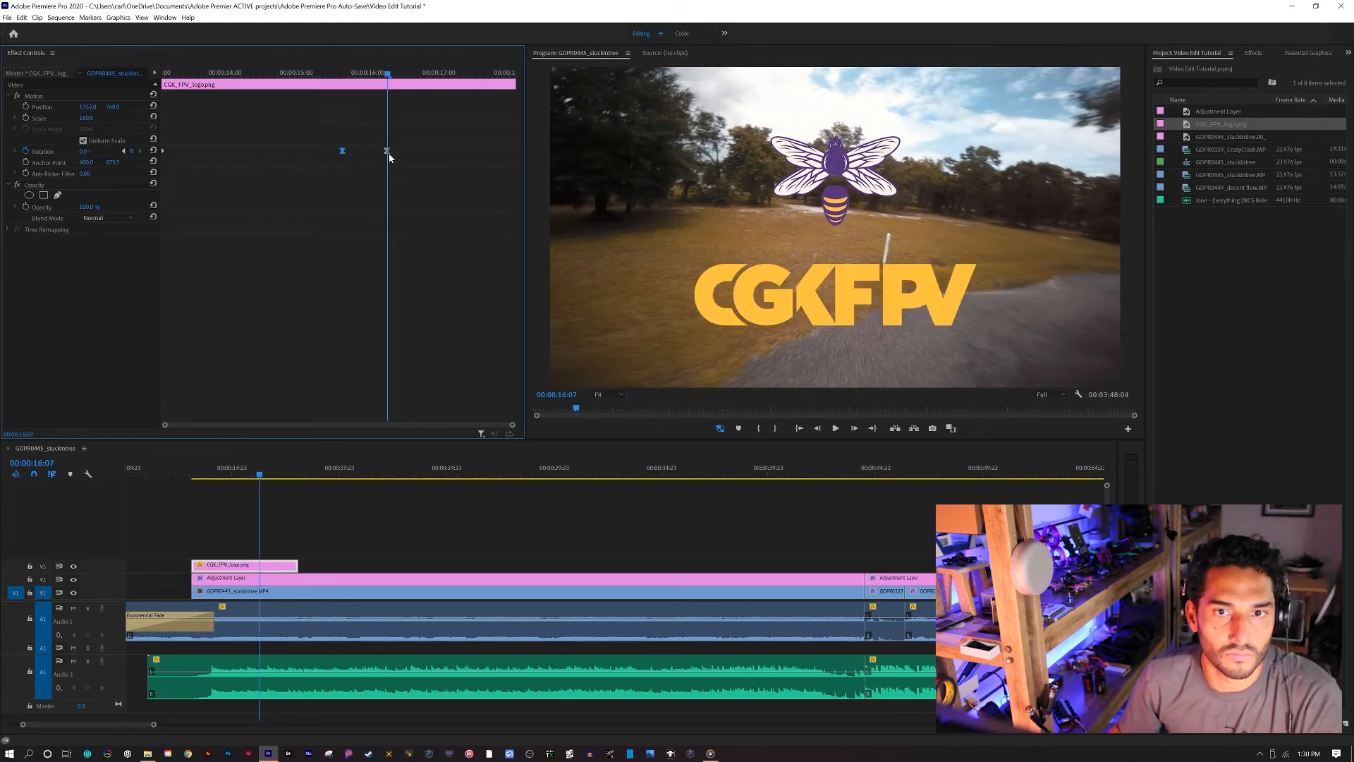
left_click(197, 473)
key("space")
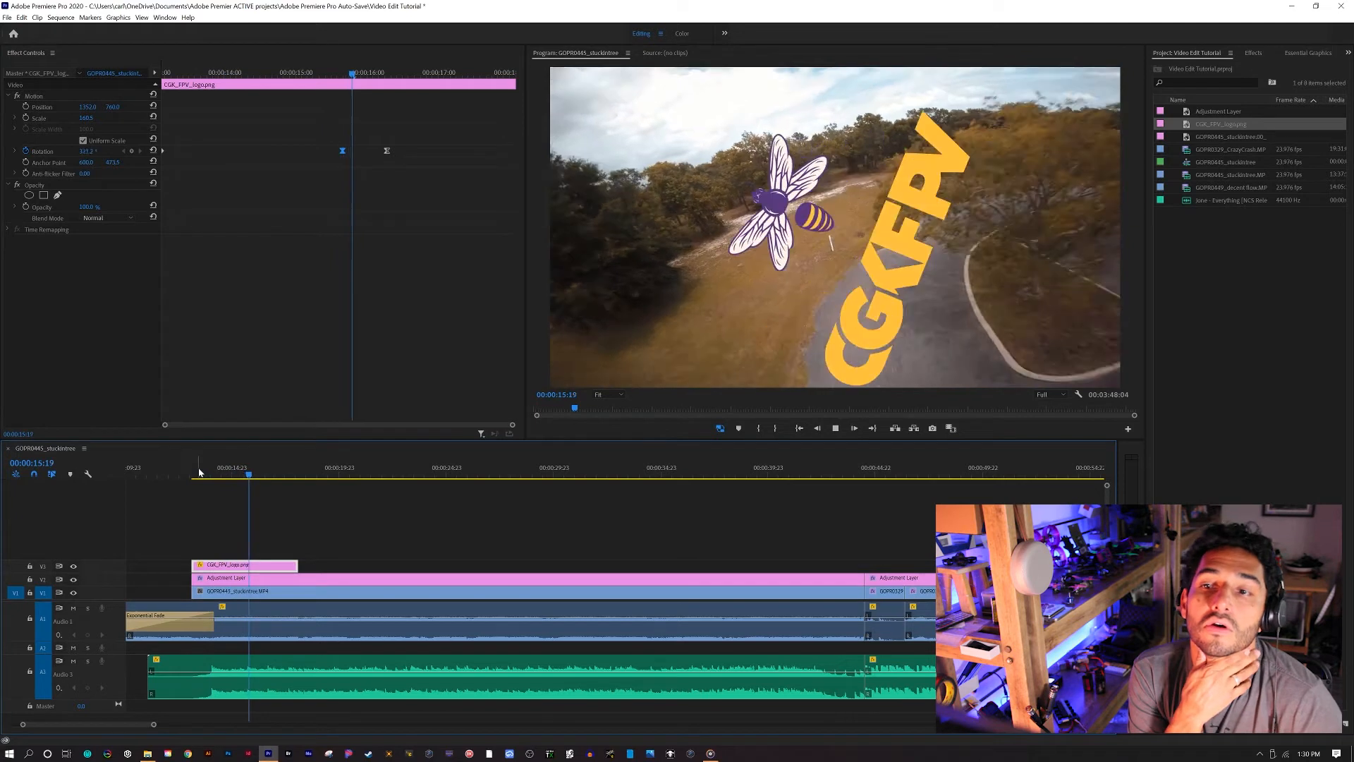
Undo the logo's third Rotation keyframe, set Rotation to 1x0 at 00:00:17:05 instead, and play back the spin
key("space")
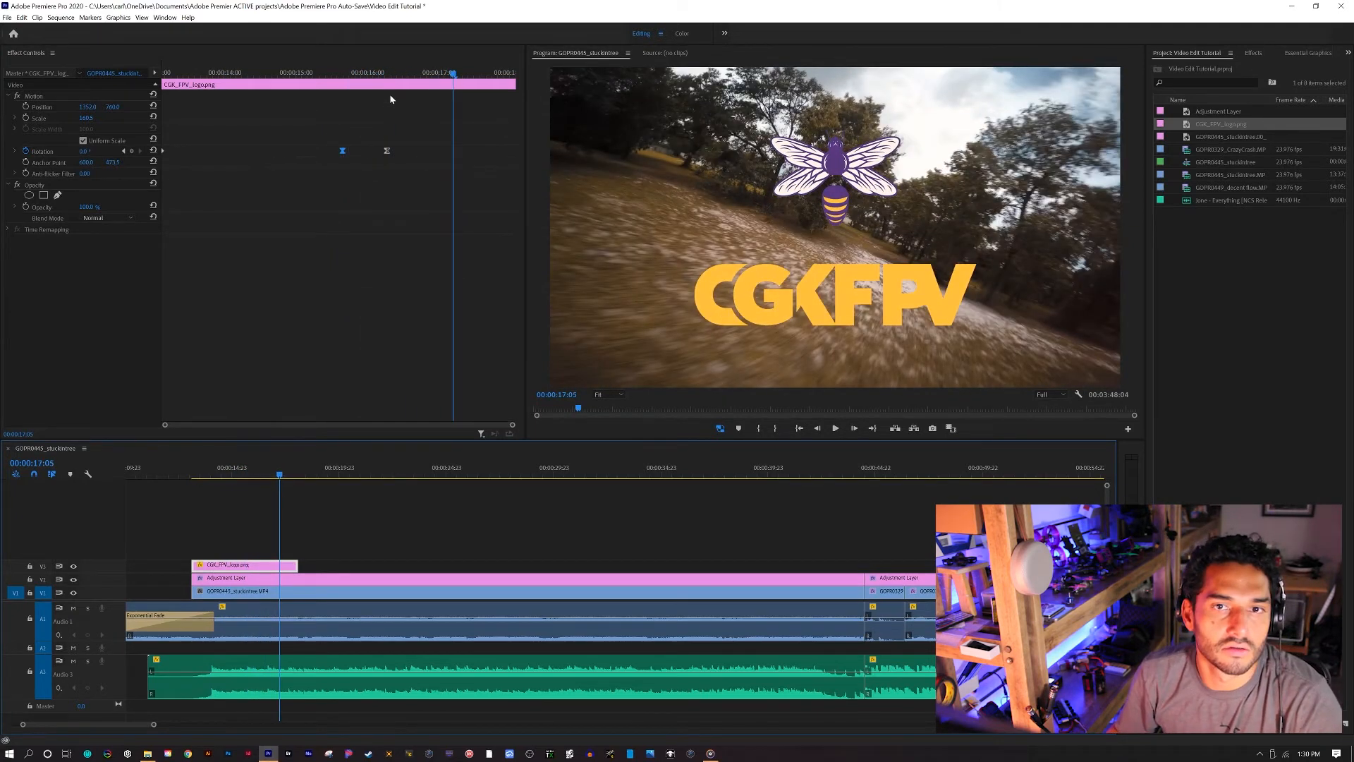
key("ctrl+z")
left_click(91, 153)
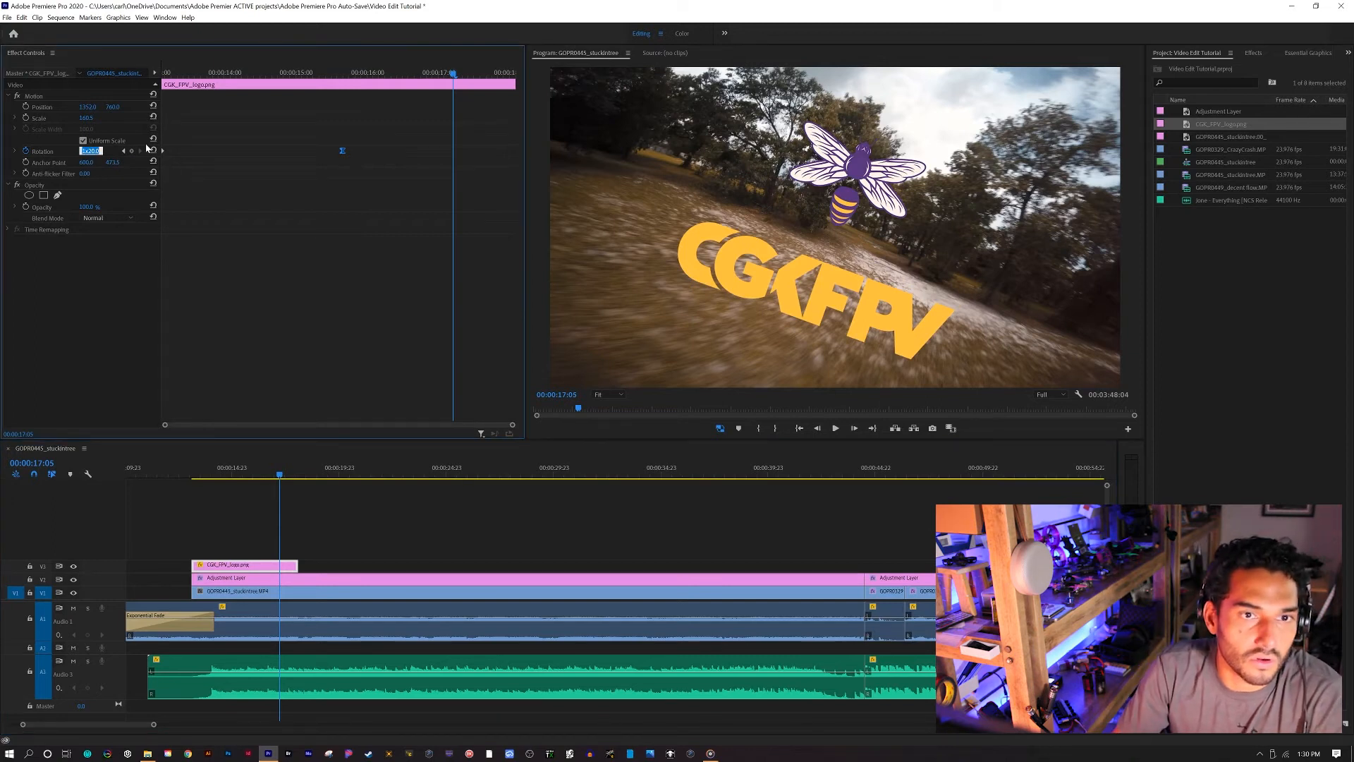
type("1x0")
key("Return")
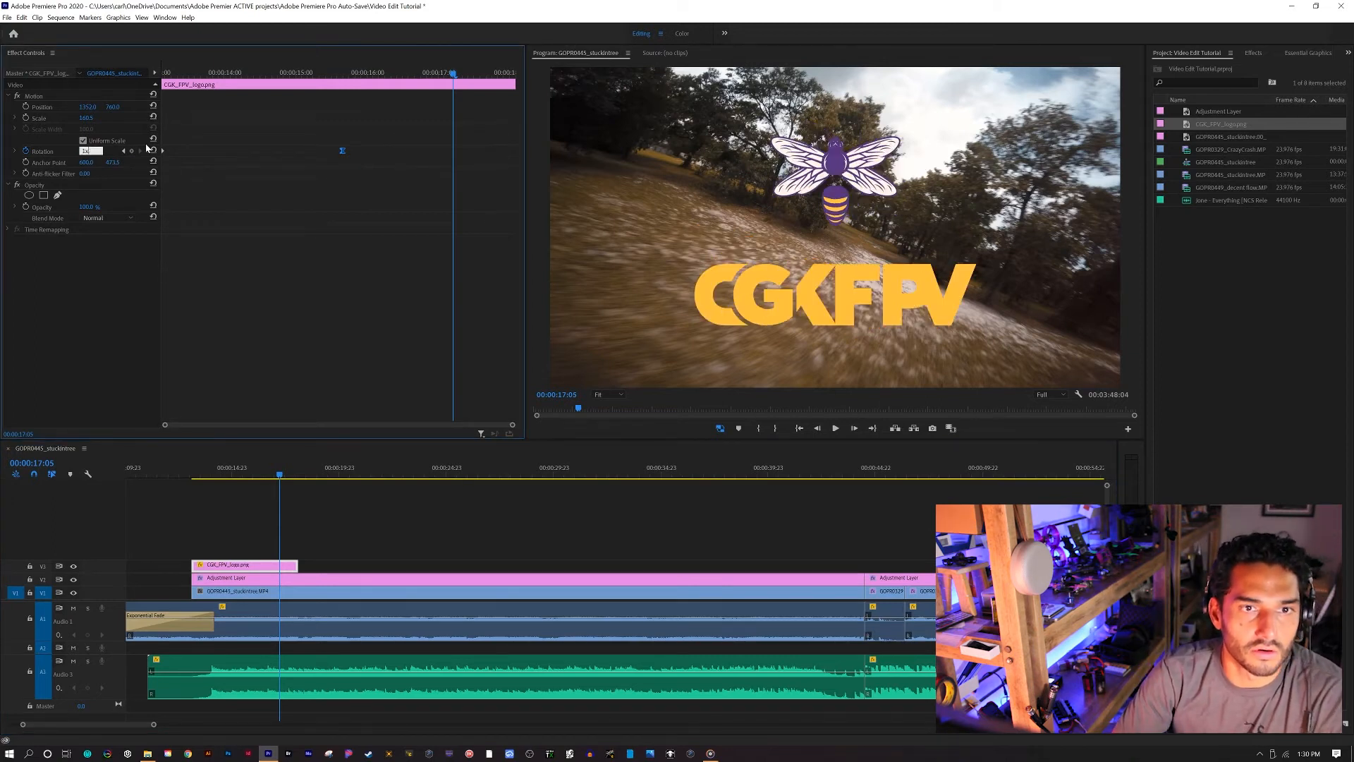
left_click(181, 469)
key("space")
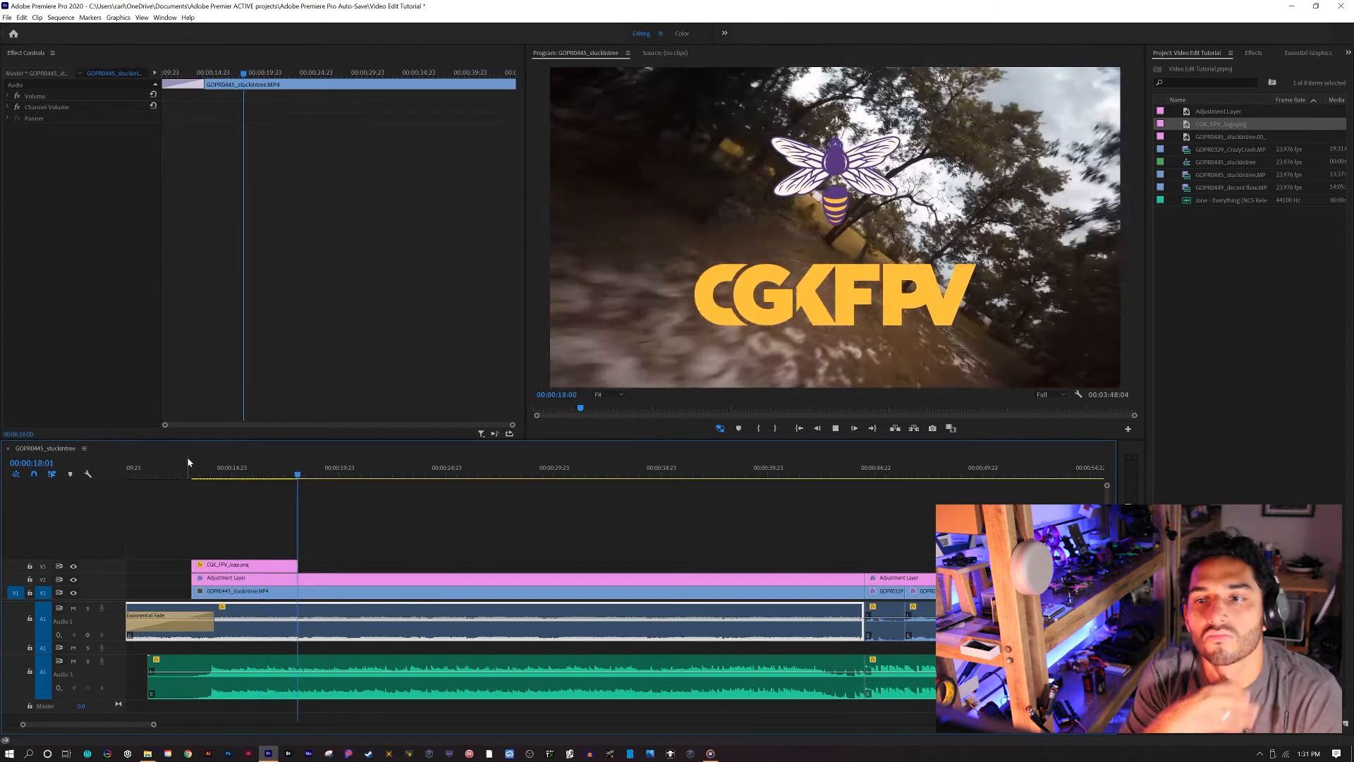
key("space")
Move the logo's last Rotation keyframe earlier, closer to the second keyframe, and play back the result
left_click_drag(306, 484, 266, 484)
left_click(280, 562)
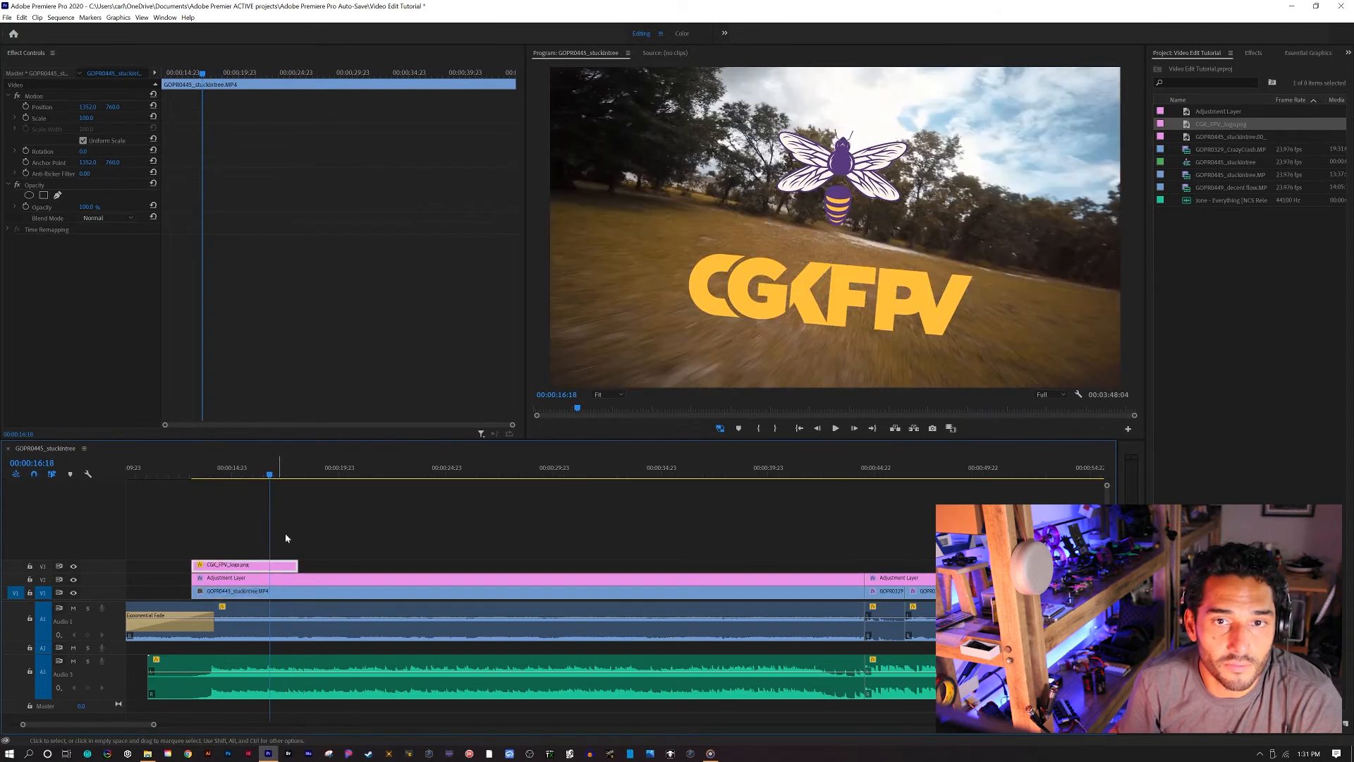
left_click_drag(434, 122, 397, 153)
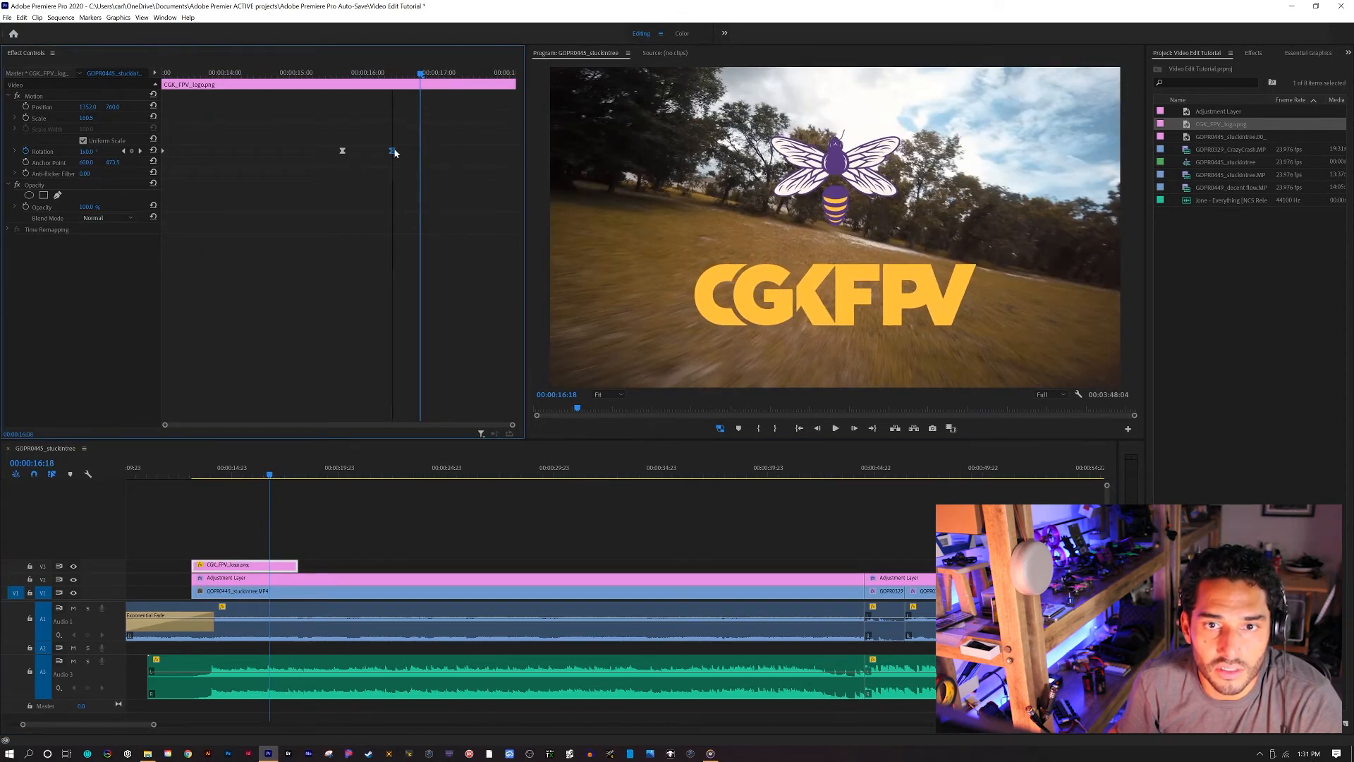
left_click(304, 73)
key("space")
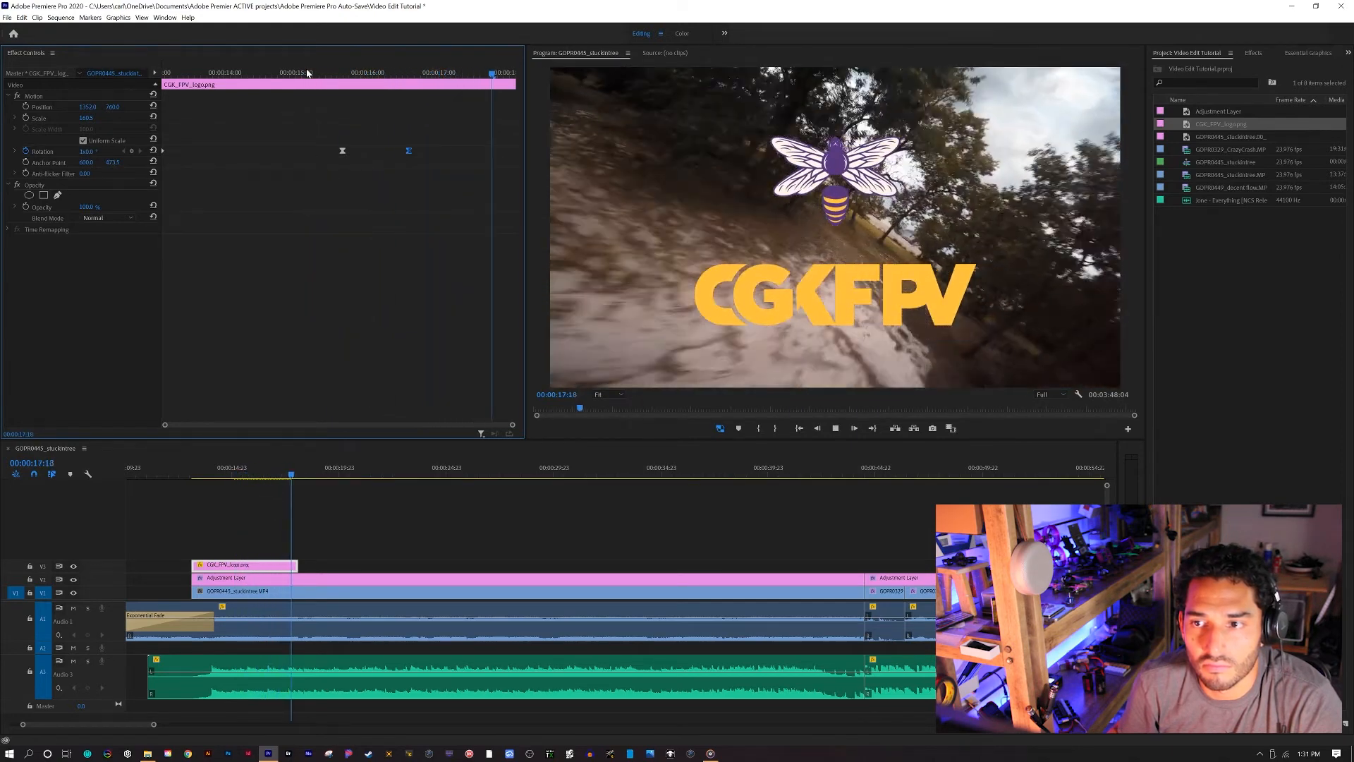
key("space")
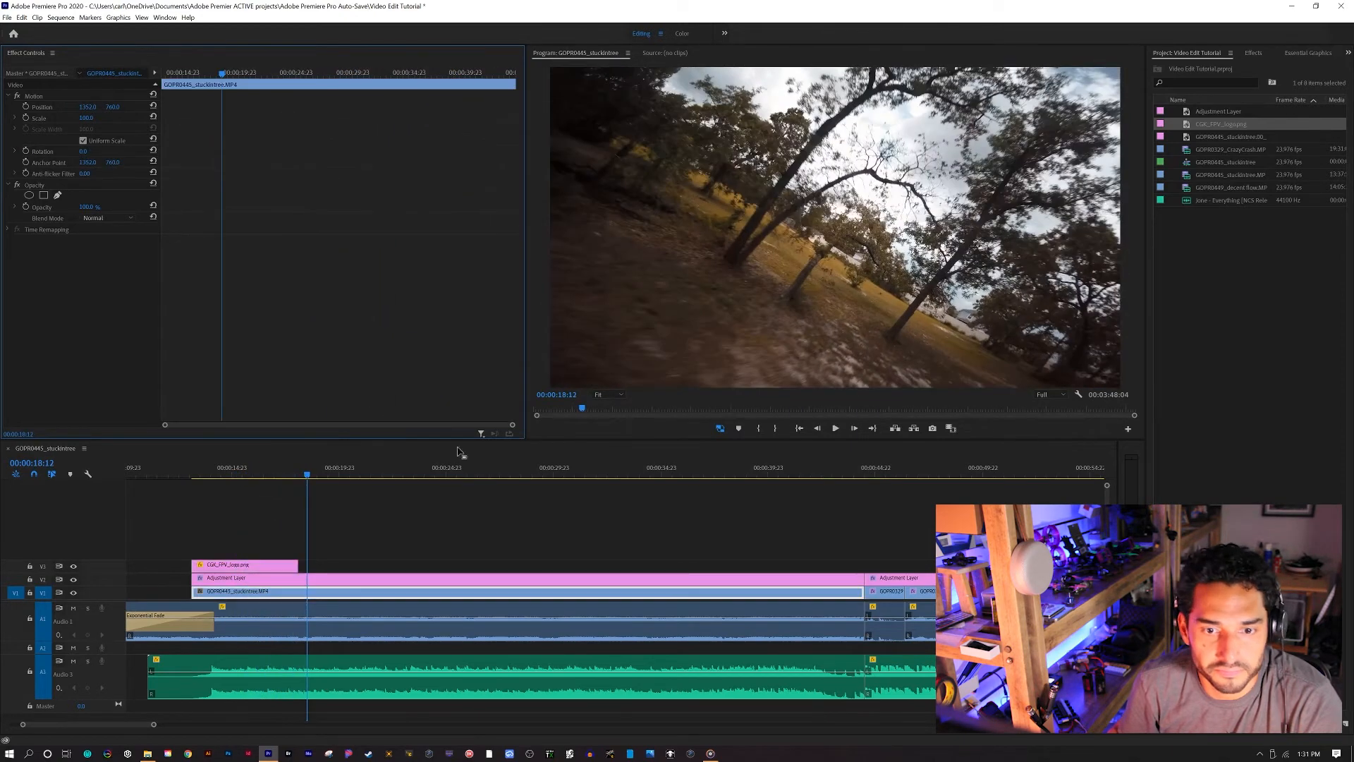
Apply the default Cross Dissolve to the end of the logo clip and lengthen the transition slightly
right_click(293, 561)
left_click(349, 628)
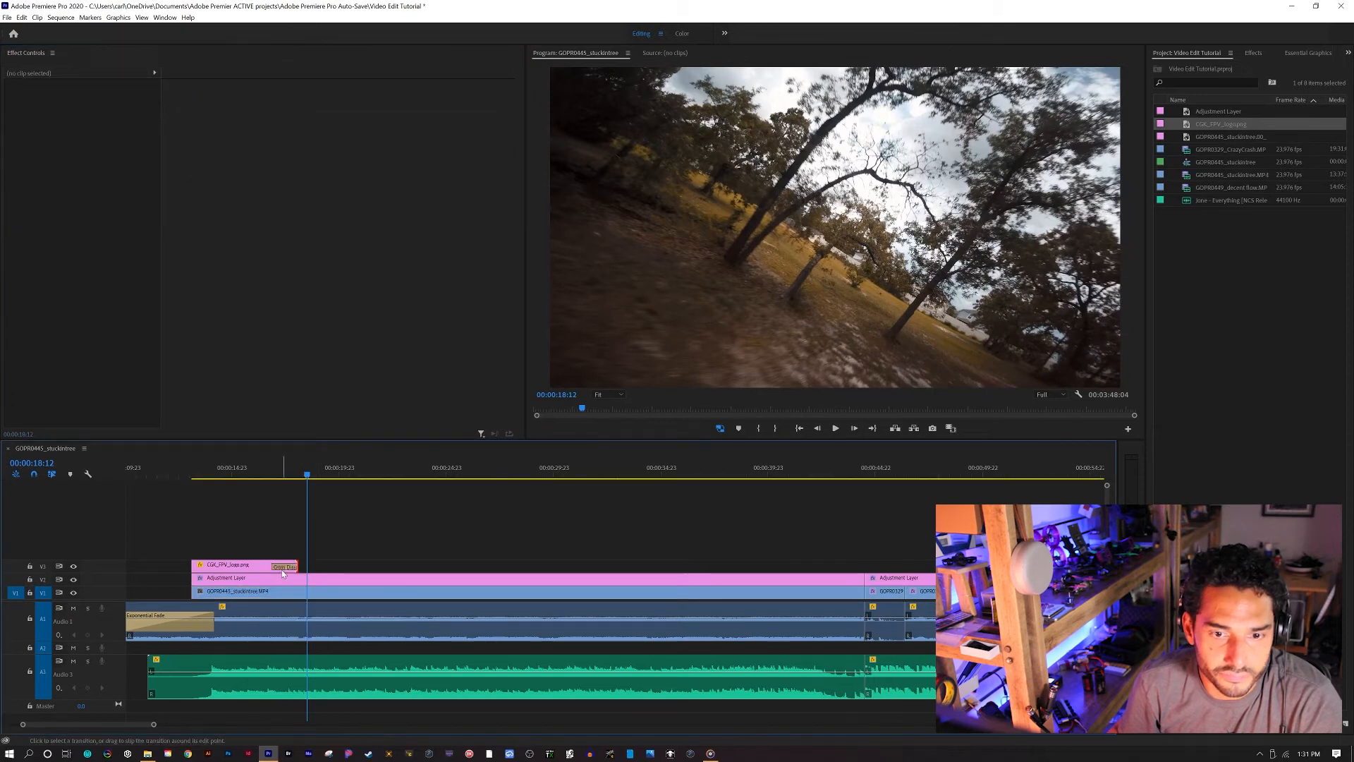
left_click_drag(272, 569, 265, 568)
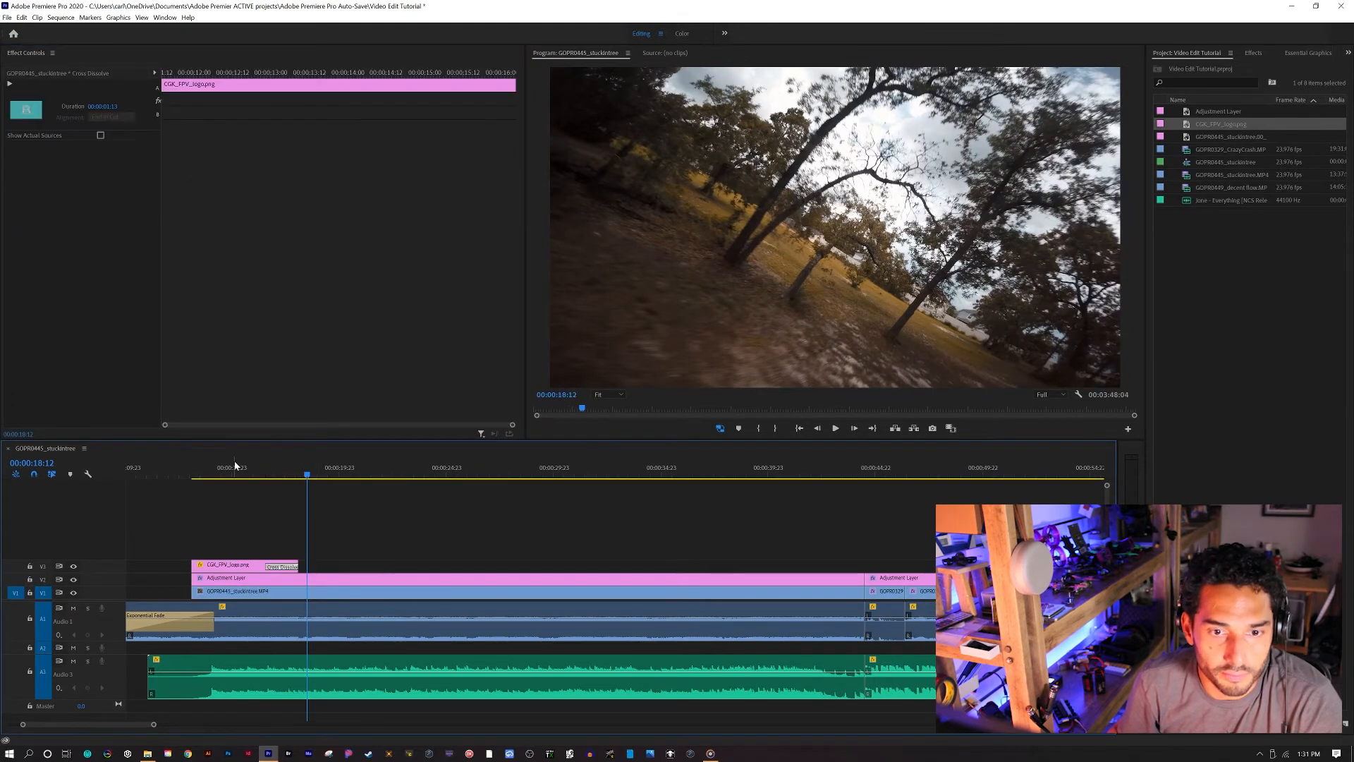
Play back the black opening from 00:00:10:05 up to the start of the logo clip
left_click_drag(233, 471, 191, 478)
right_click(193, 562)
left_click(177, 522)
scroll(187, 504, "up", 2)
left_click(179, 468)
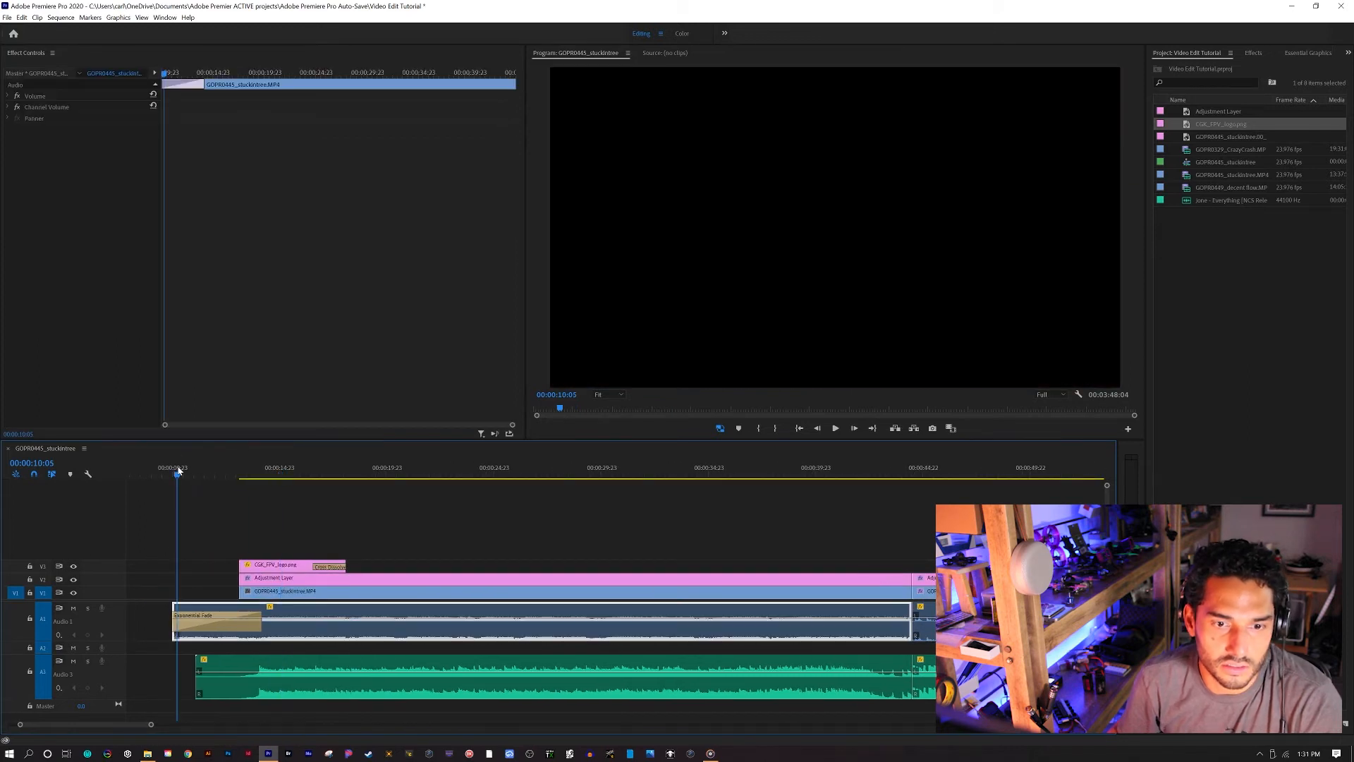
key("space")
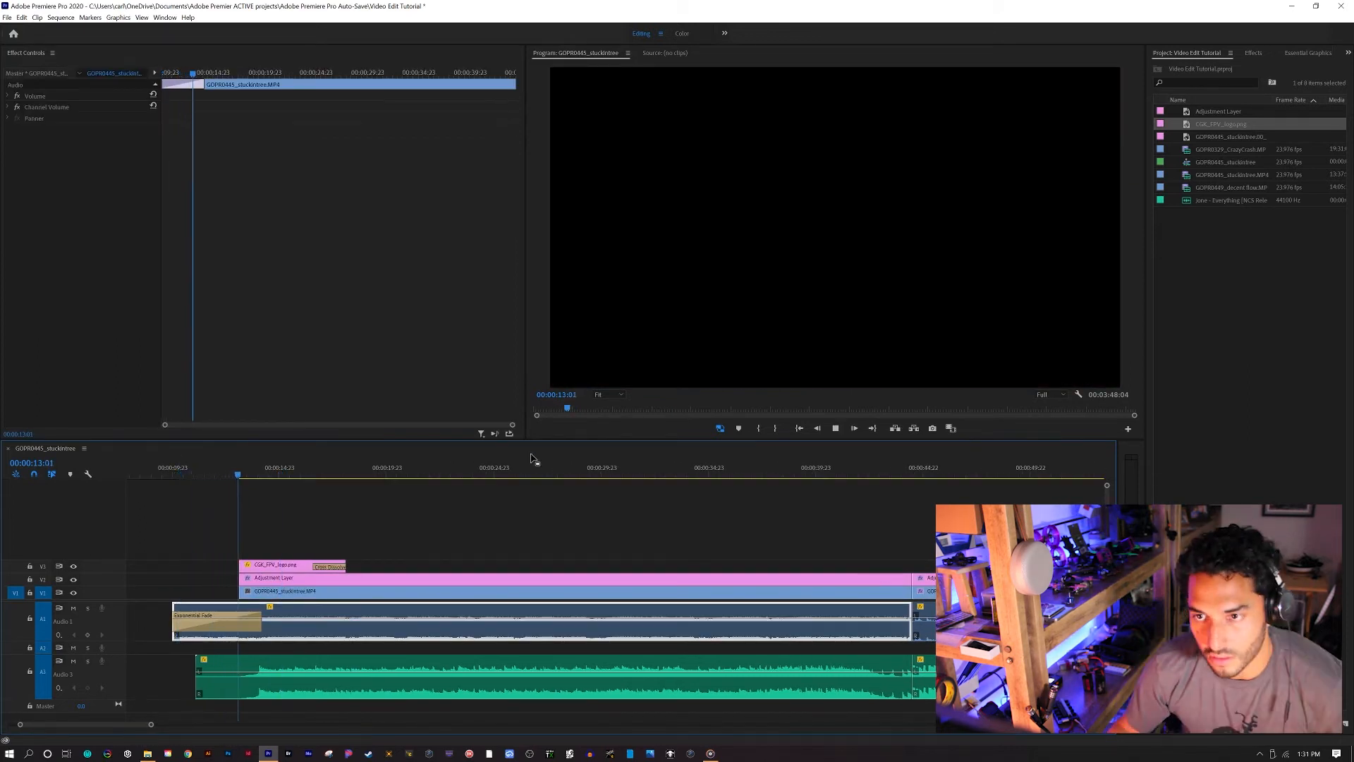
key("space")
Trim the starts of the drone audio and the music to begin together at about 00:00:12, and play back the opening
left_click_drag(174, 625, 216, 625)
left_click_drag(197, 674, 215, 673)
left_click(191, 468)
key("space")
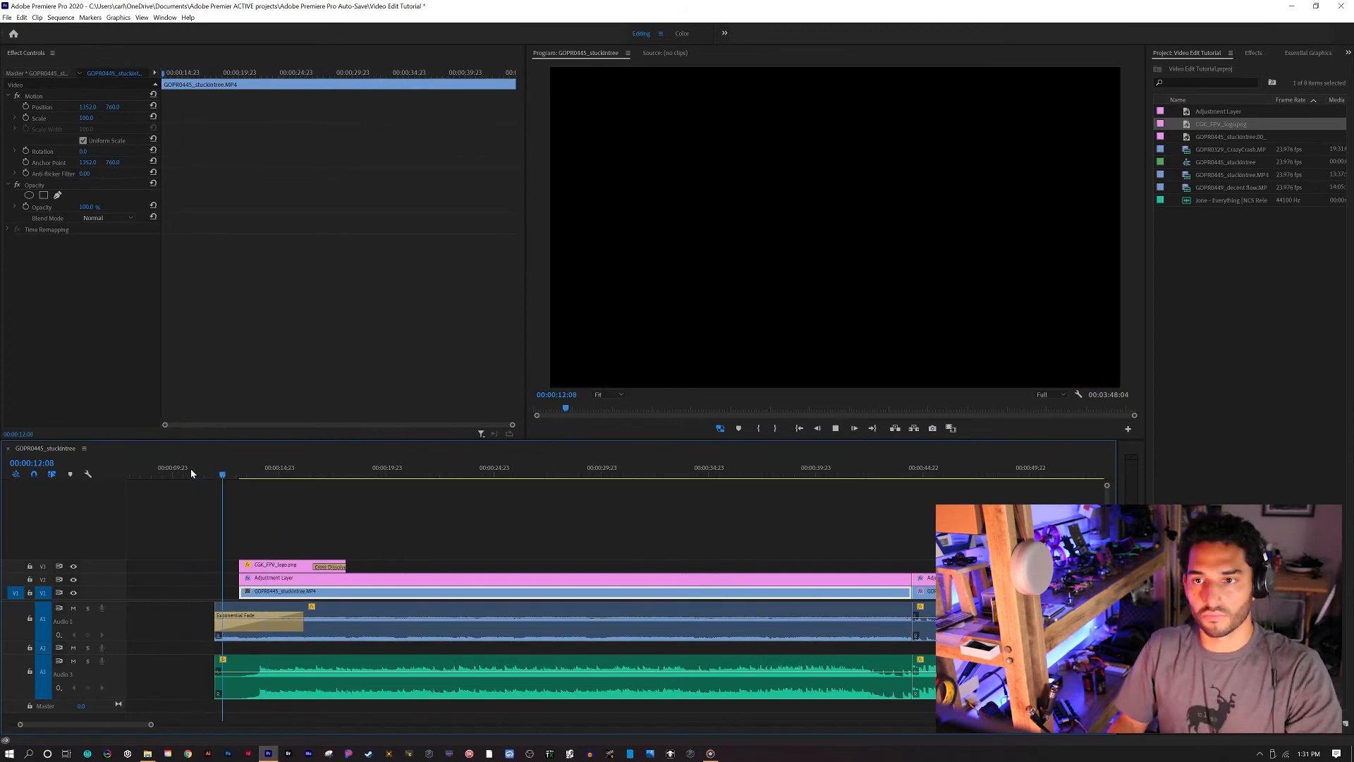
Shorten the Exponential Fade on the drone audio so it ends at the video's first frame, and play back the opening
left_click_drag(302, 625, 238, 627)
left_click(210, 473)
key("space")
key("space")
Change the interpolation of the logo clip's first Rotation keyframe
left_click(275, 565)
right_click(163, 149)
left_click(201, 297)
scroll(257, 475, "up", 3)
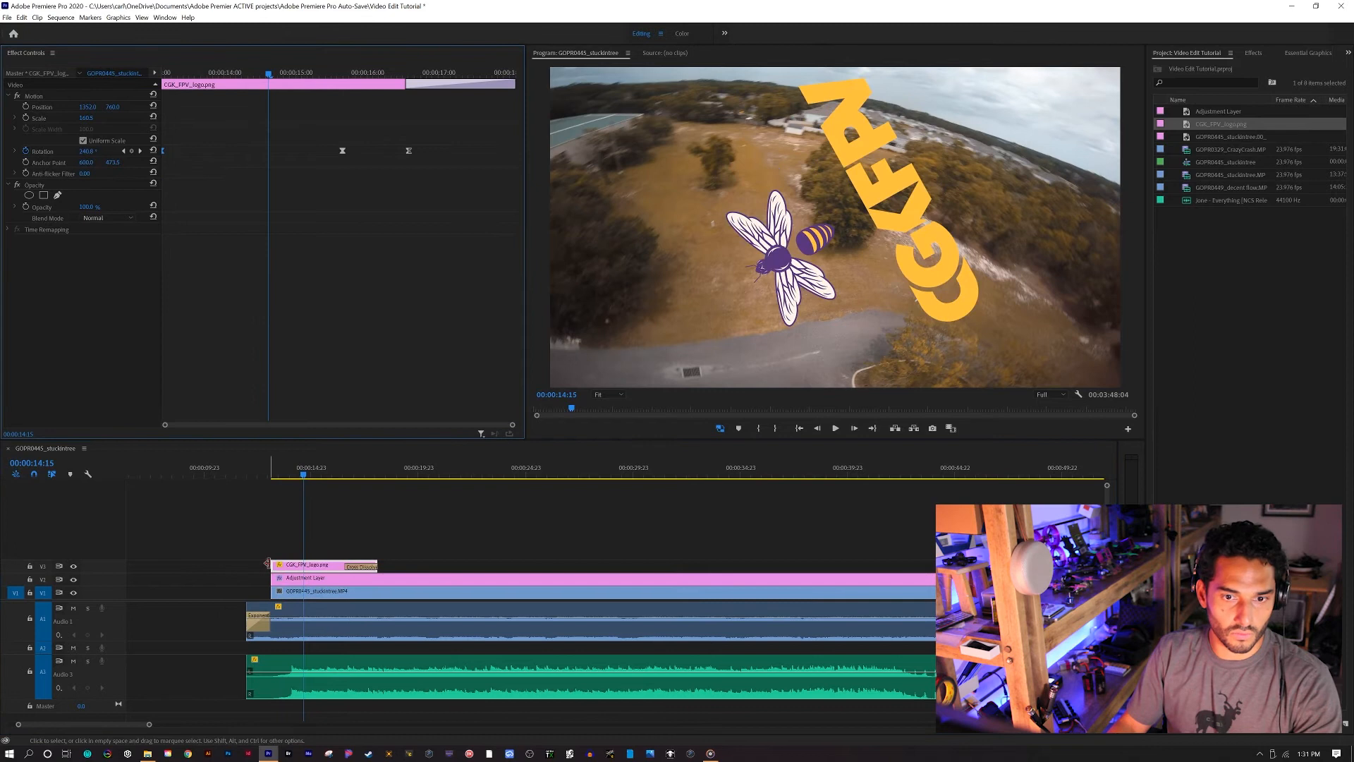
Apply the default Cross Dissolve to the start of the GOPR0445_stuckintree video clip and play back the intro
right_click(291, 595)
left_click(317, 660)
left_click(258, 469)
key("space")
key("space")
Apply the default transition to the start of the logo clip and play back through to the CrazyCrash footage
right_click(288, 567)
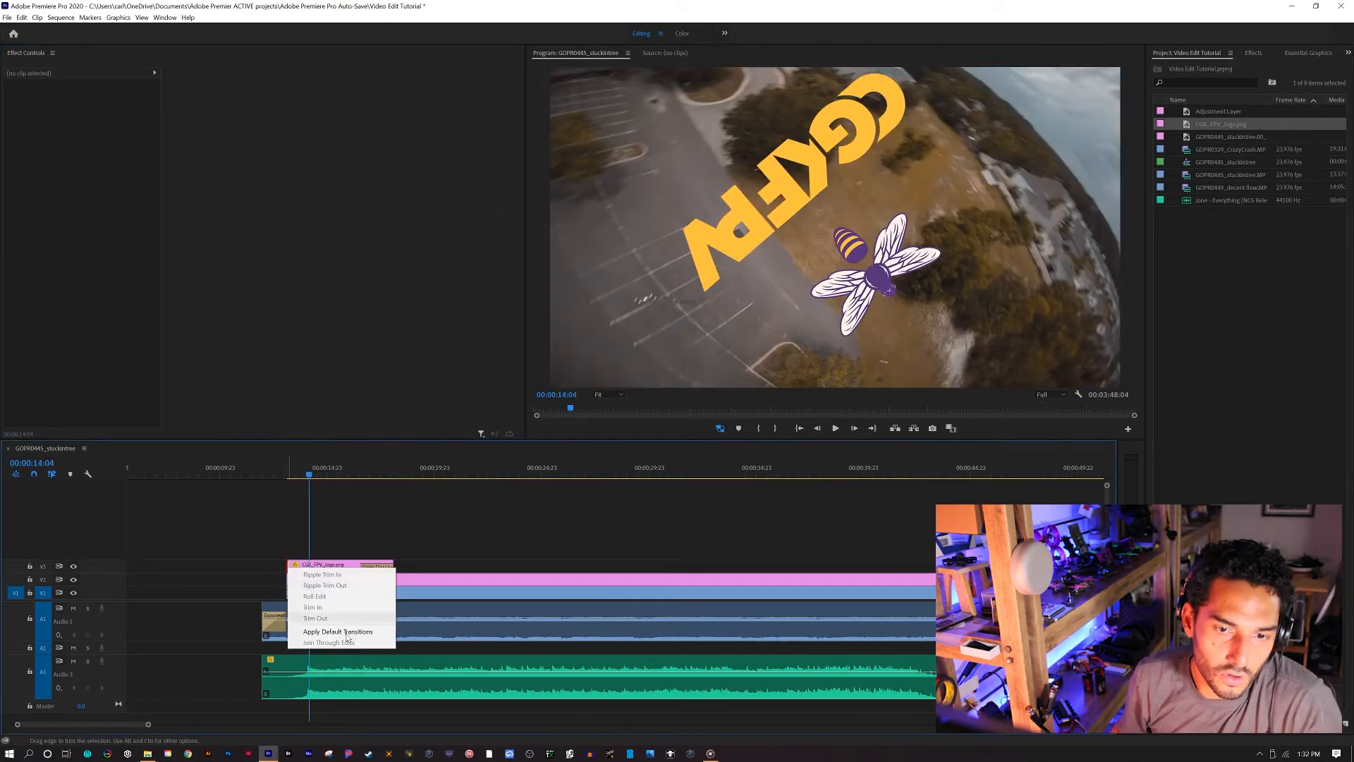
left_click(318, 631)
left_click(241, 467)
key("space")
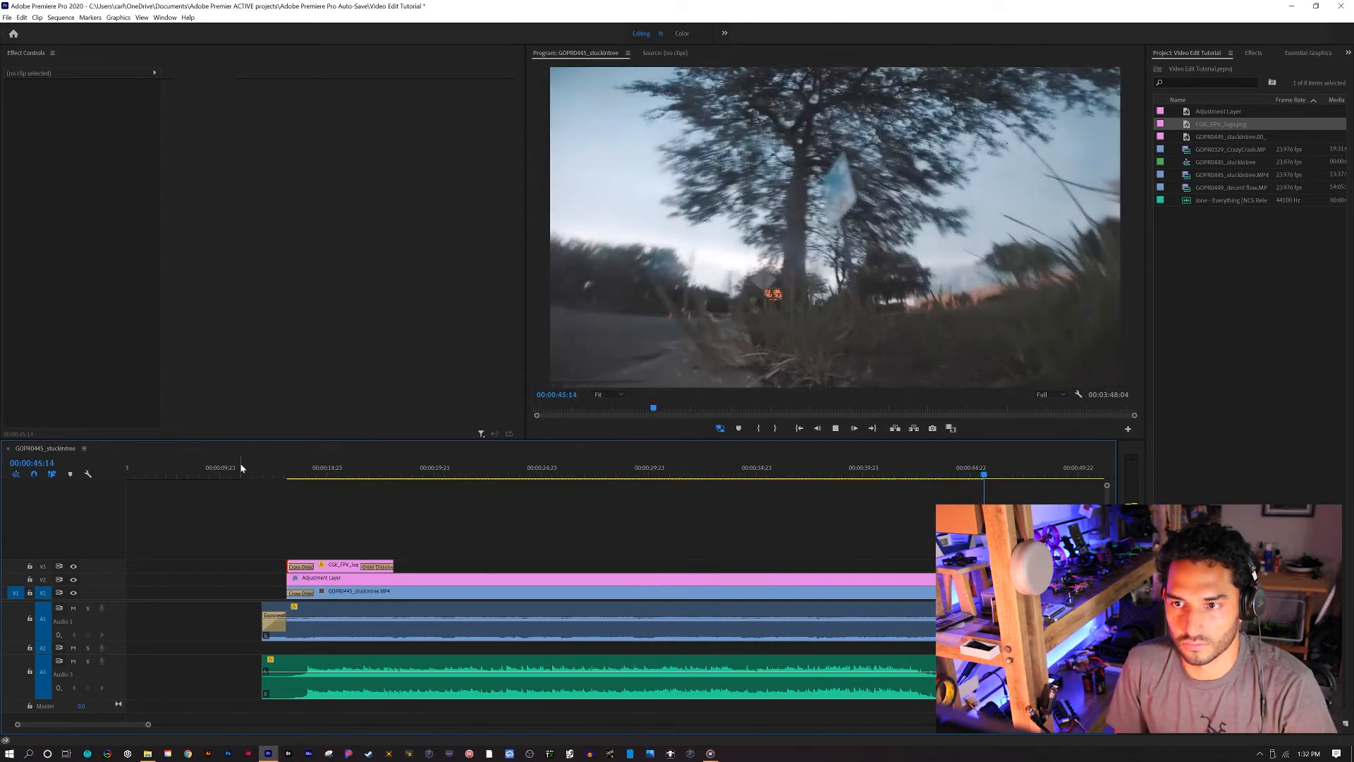
key("space")
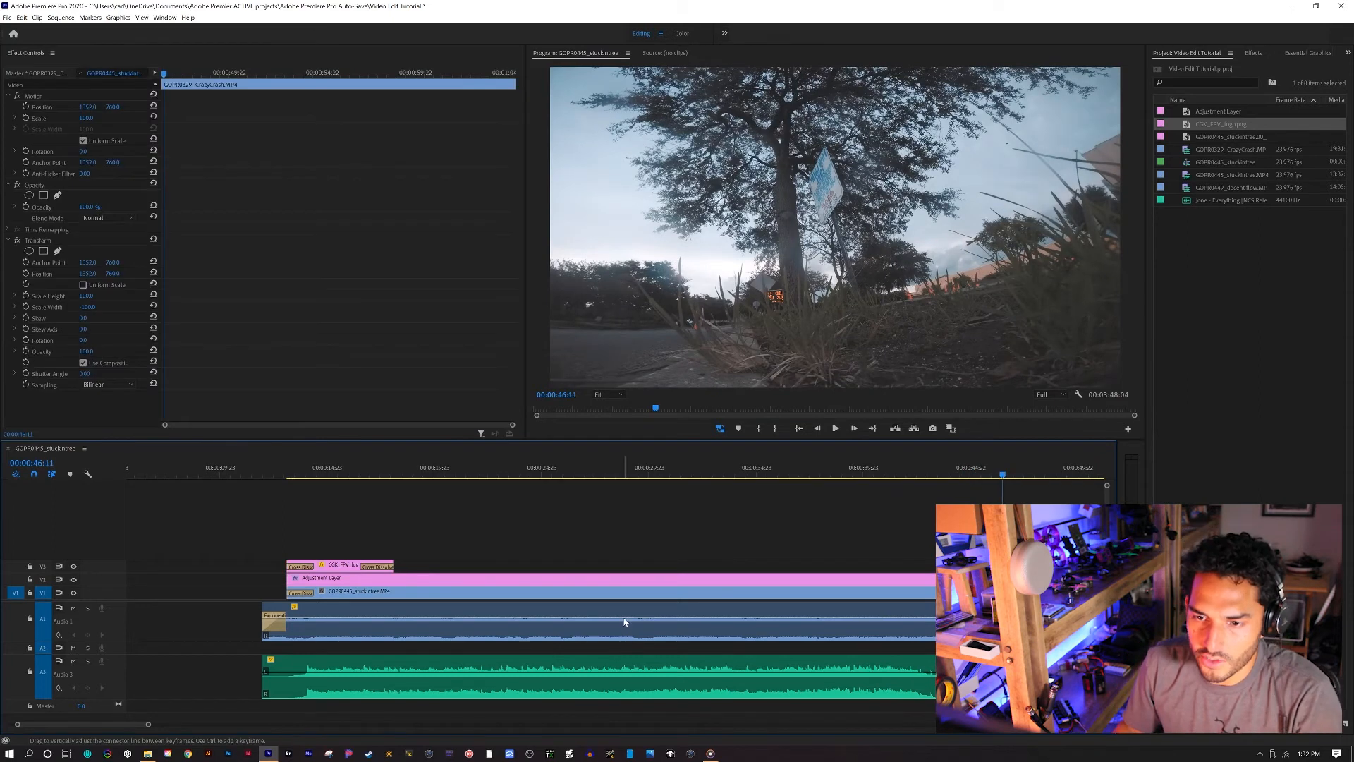
Load K9.cube from the PotatoJet Origin8 LUTs folder as the creative look of the adjustment layer over the CrazyCrash clips
scroll(635, 586, "down", 5)
left_click(830, 576)
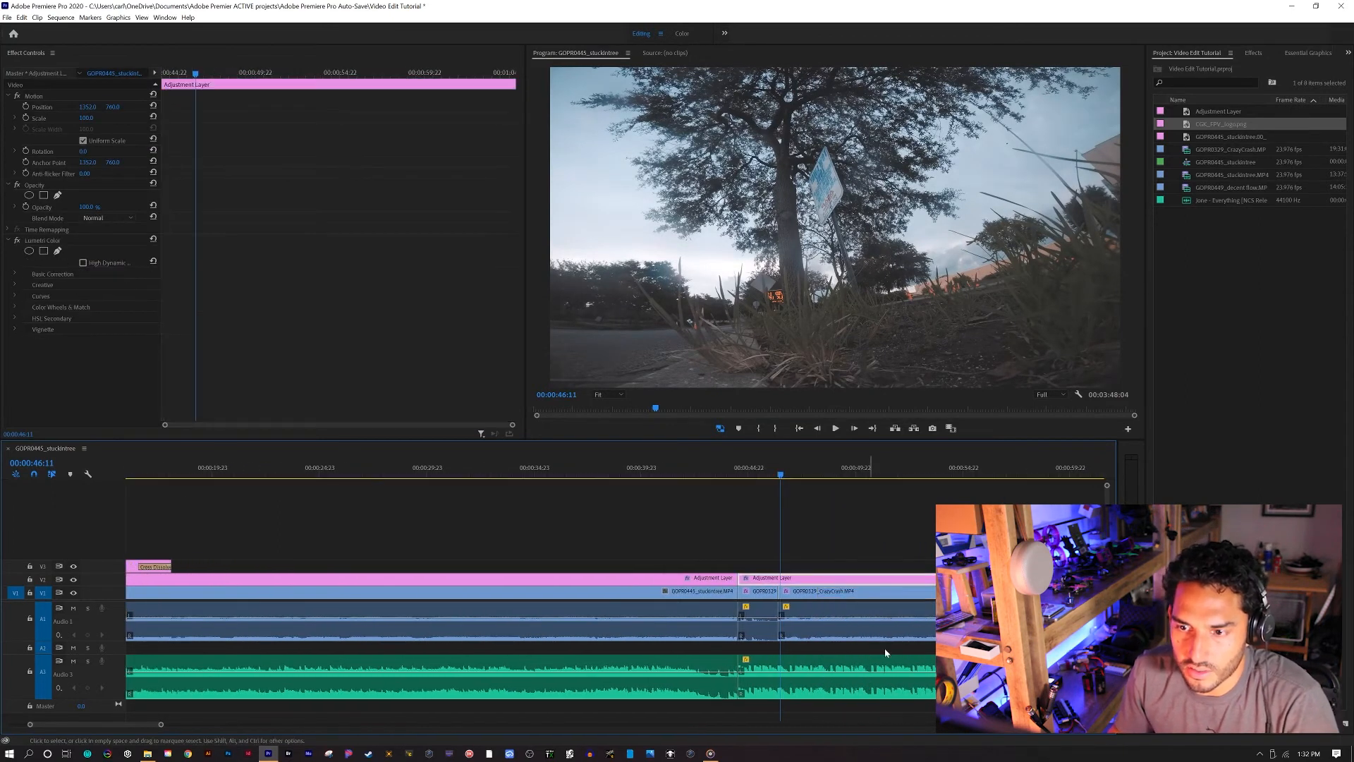
left_click(1252, 54)
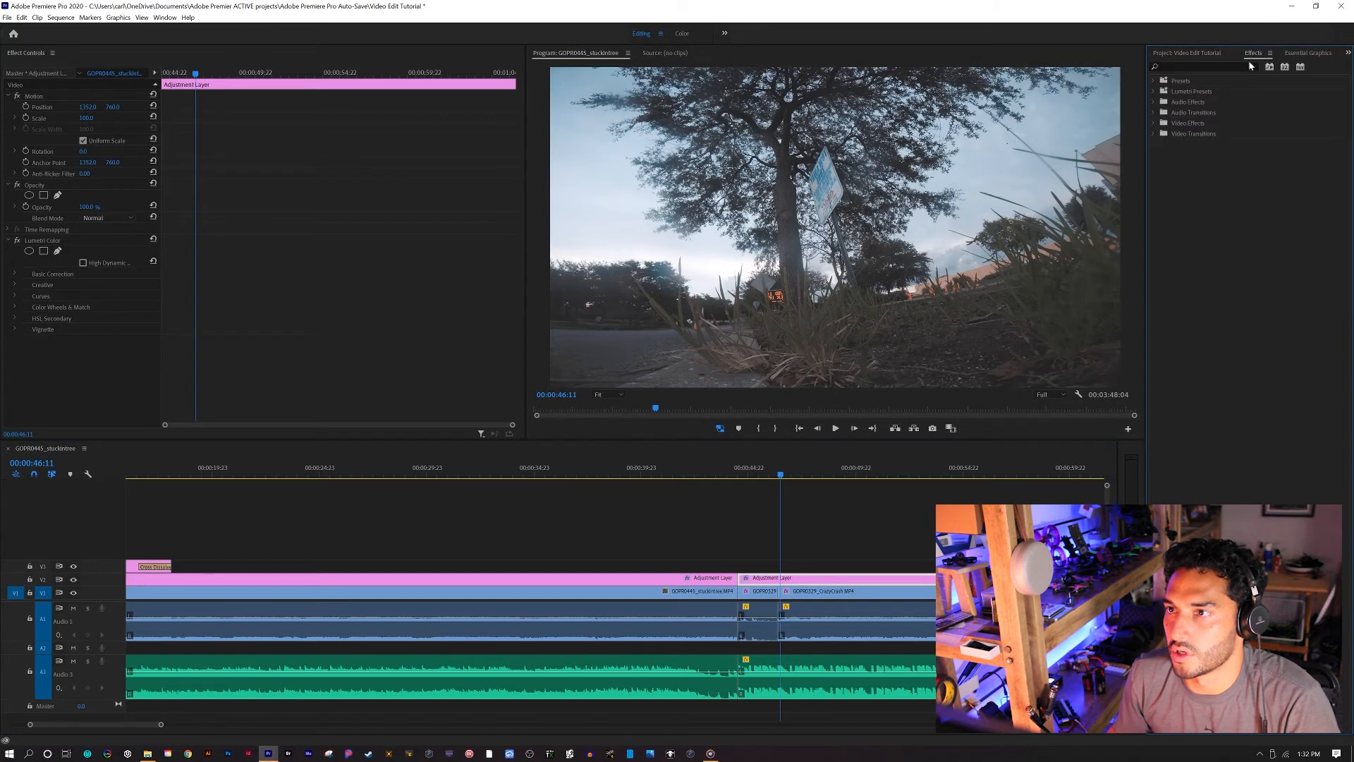
left_click(811, 578)
left_click(687, 34)
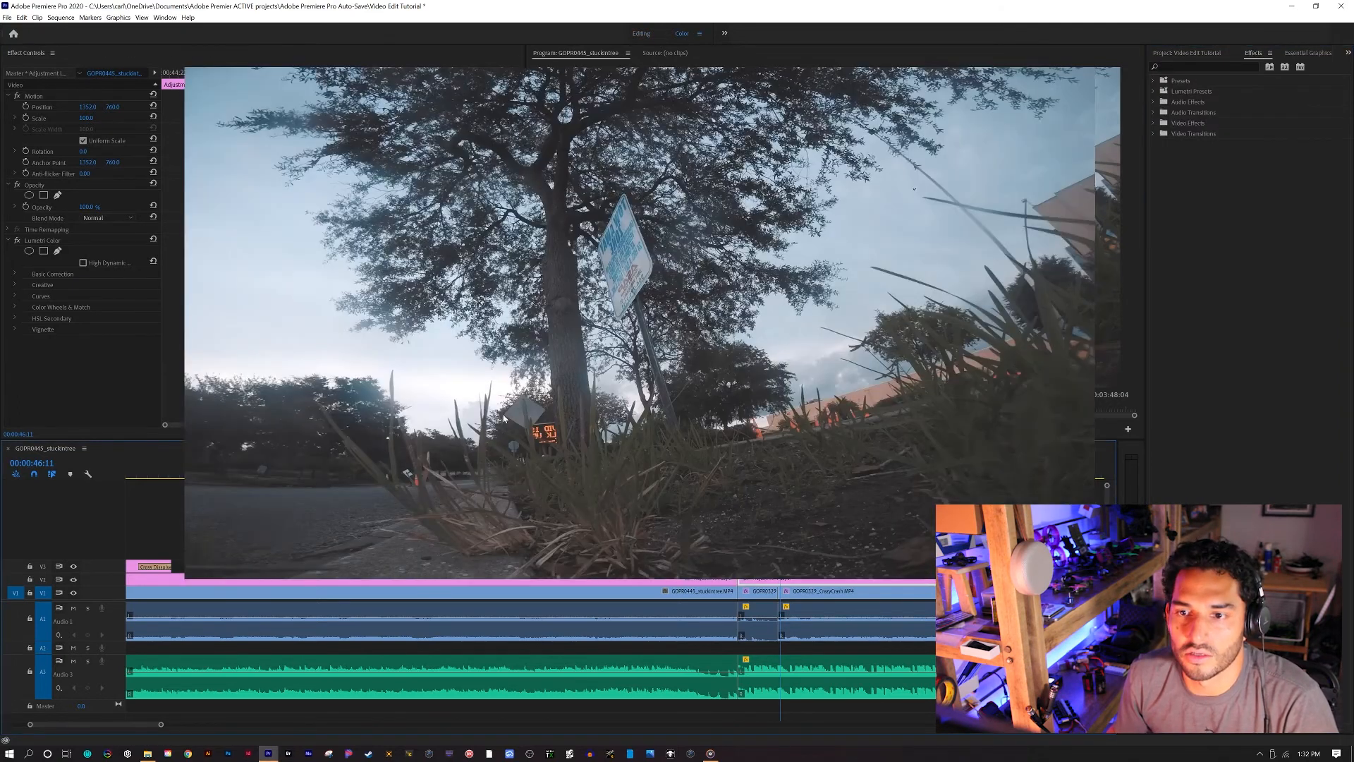
left_click(1275, 141)
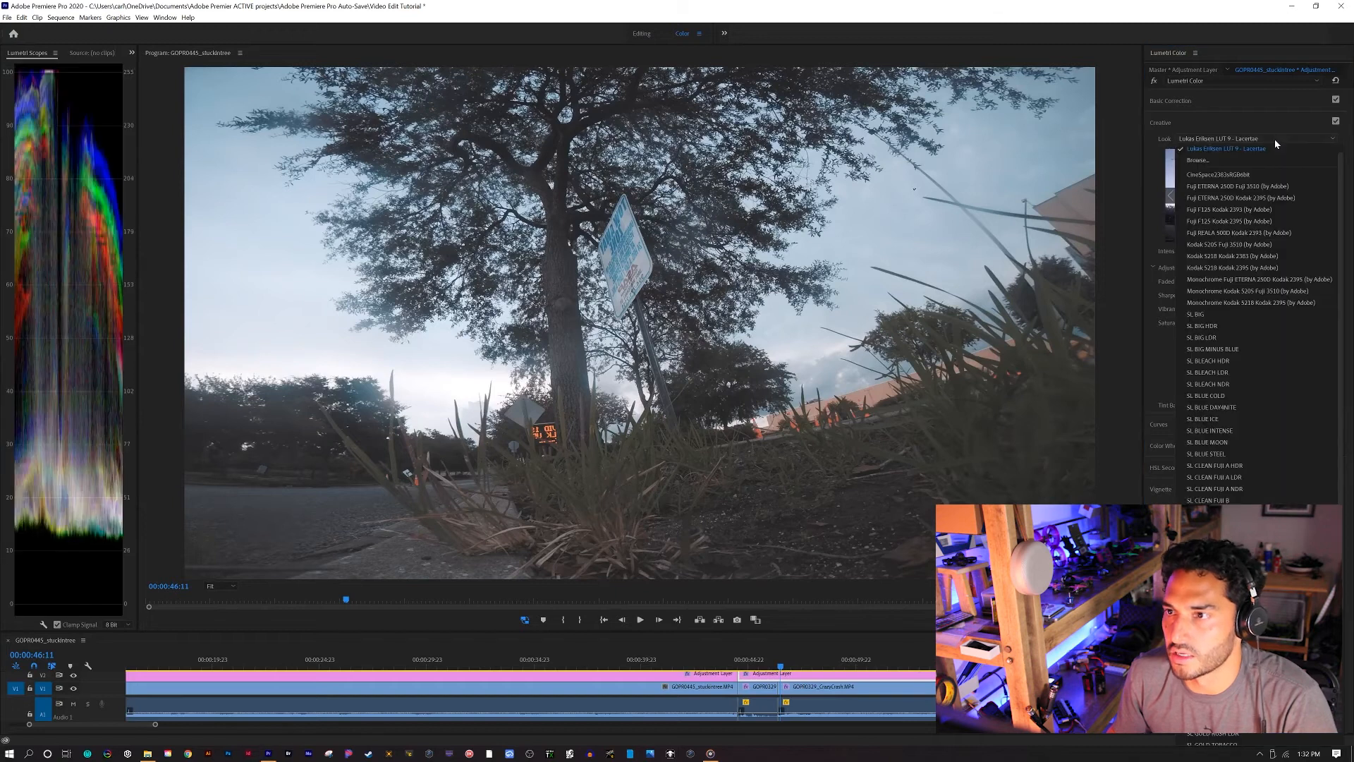
left_click(1232, 158)
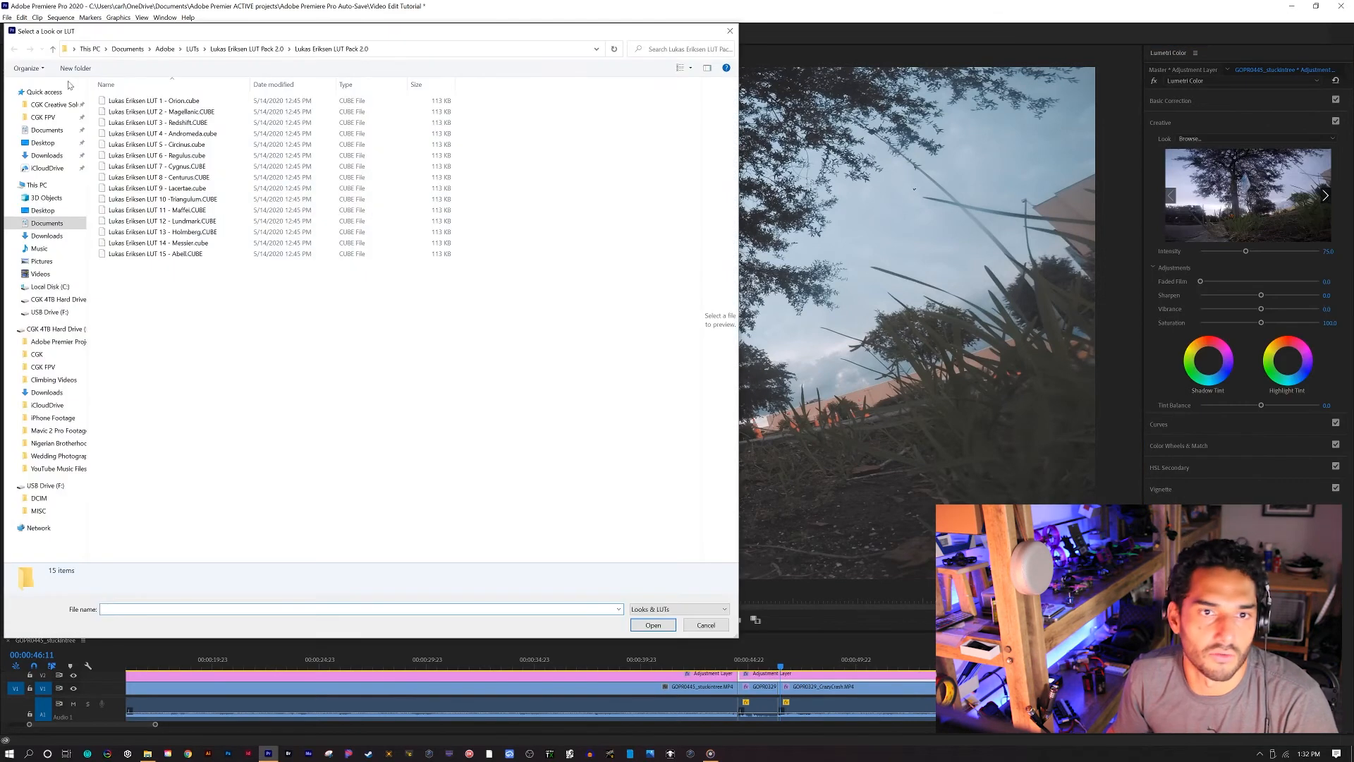
left_click(202, 49)
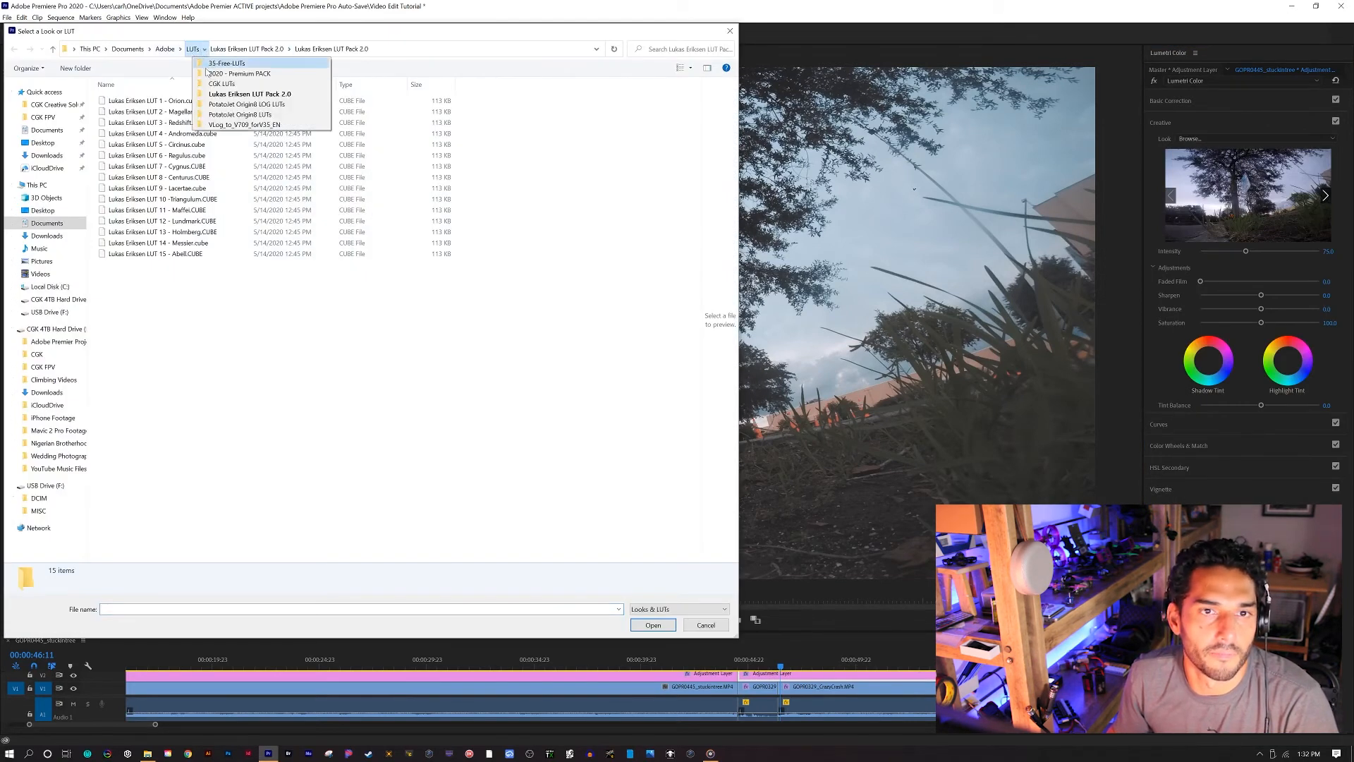
double_click(214, 124)
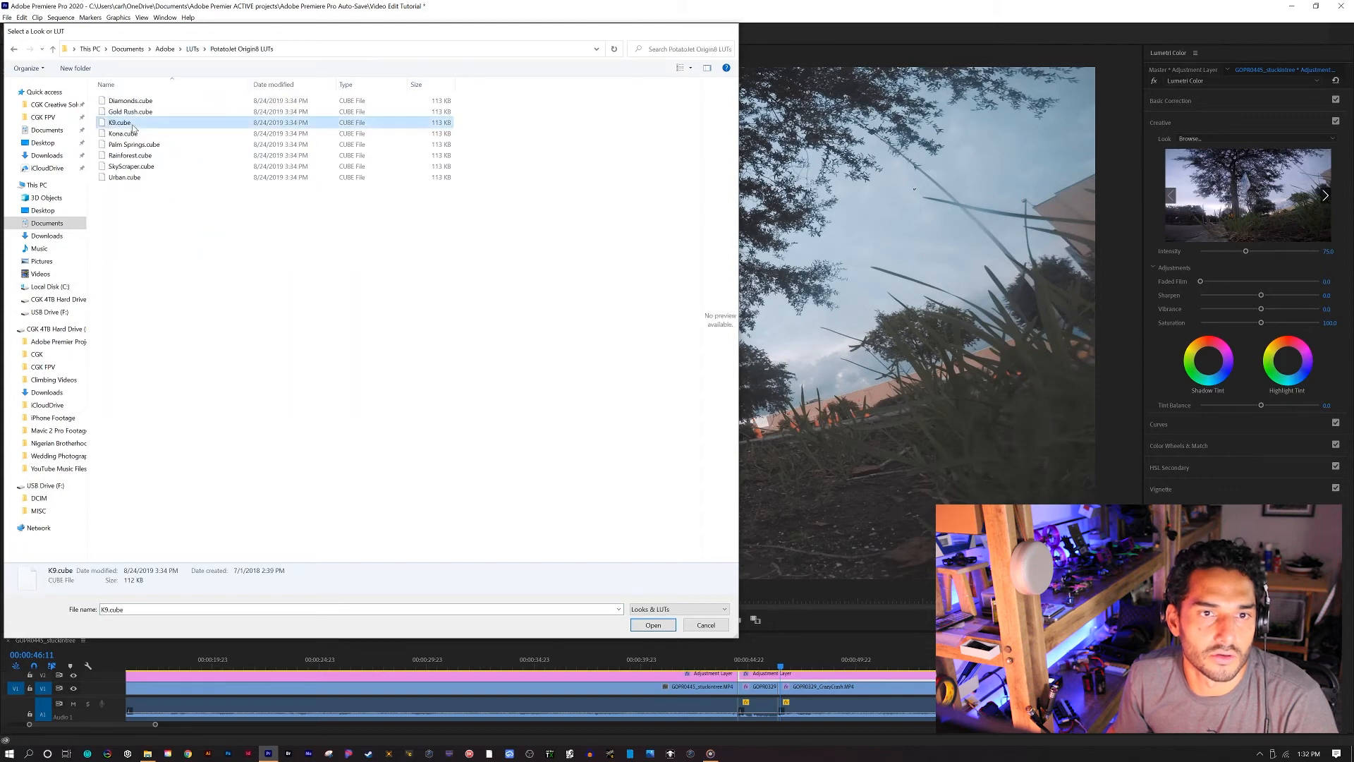
Set the K9 look's Intensity to 150 and play back the black-and-white section into the following clip
left_click(1320, 251)
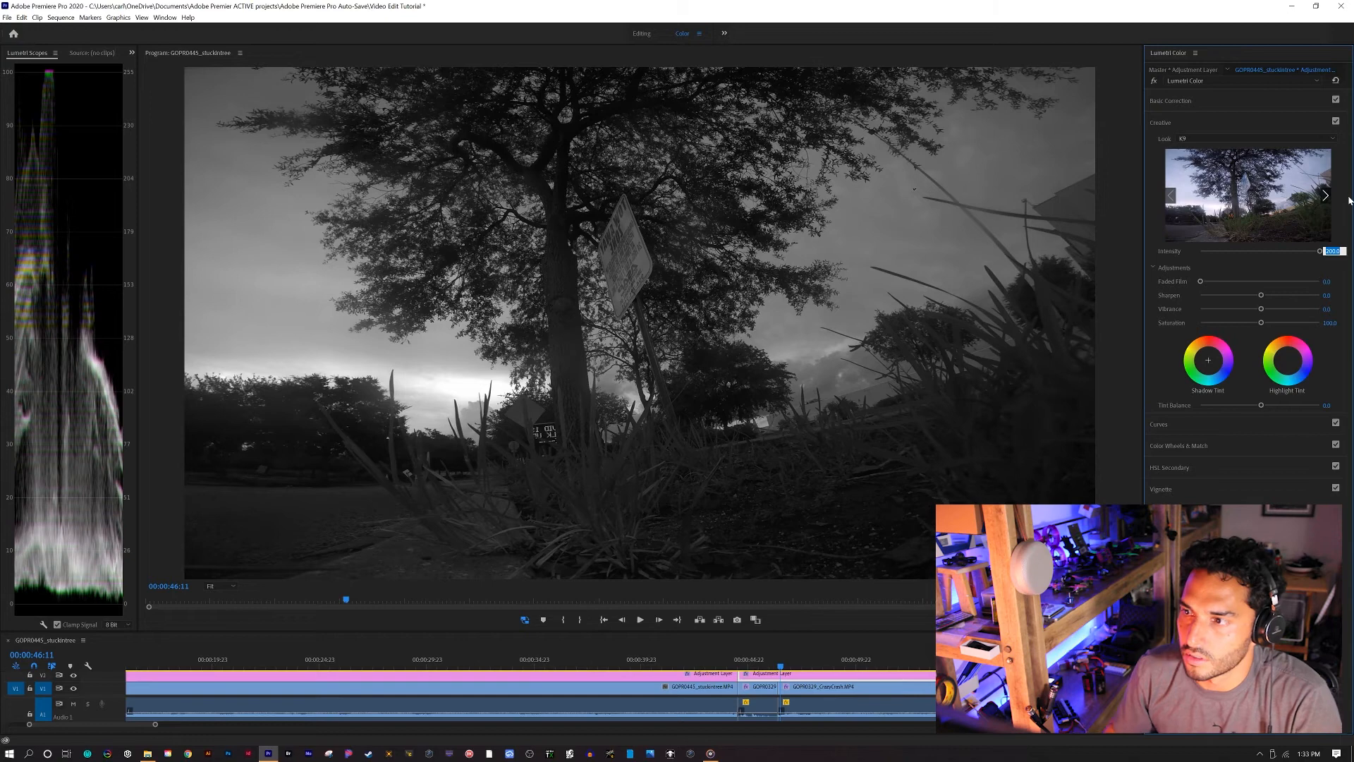
type("150")
key("Return")
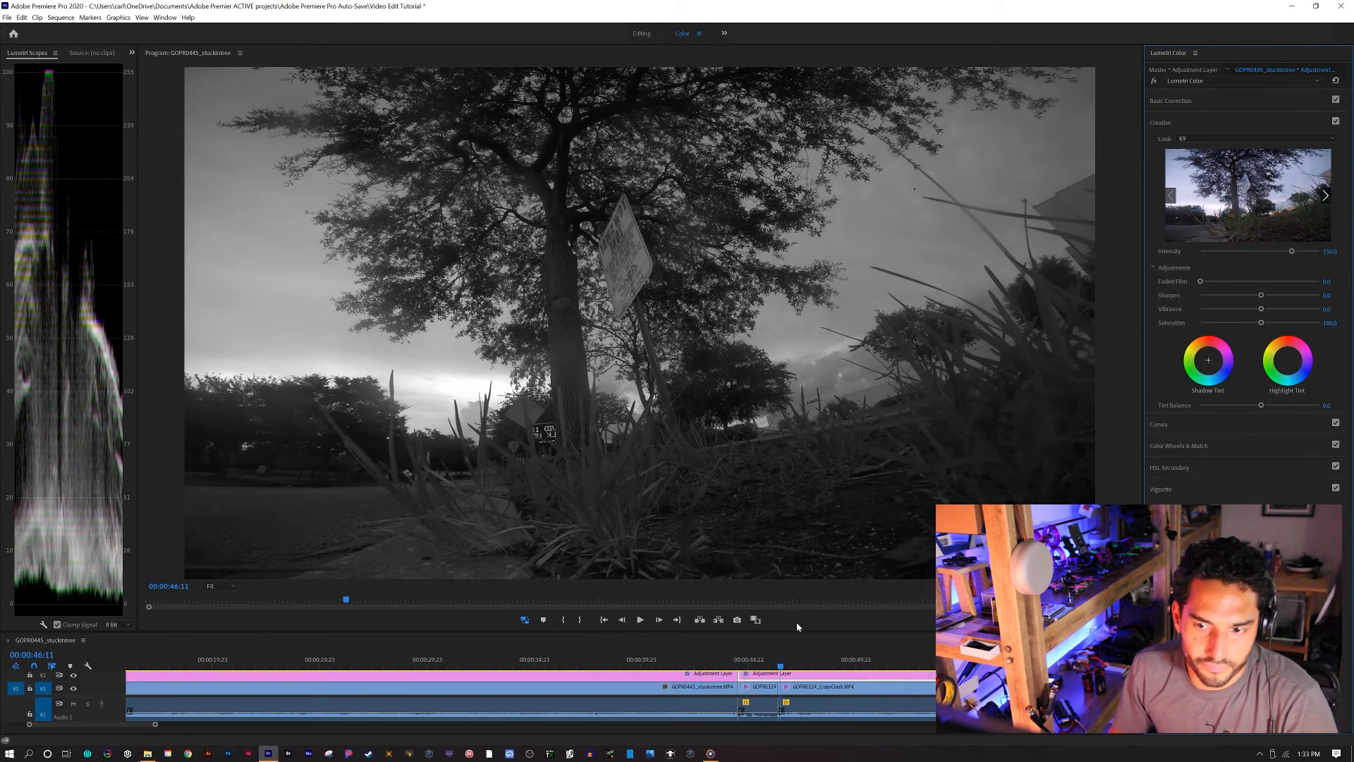
left_click(712, 661)
key("space")
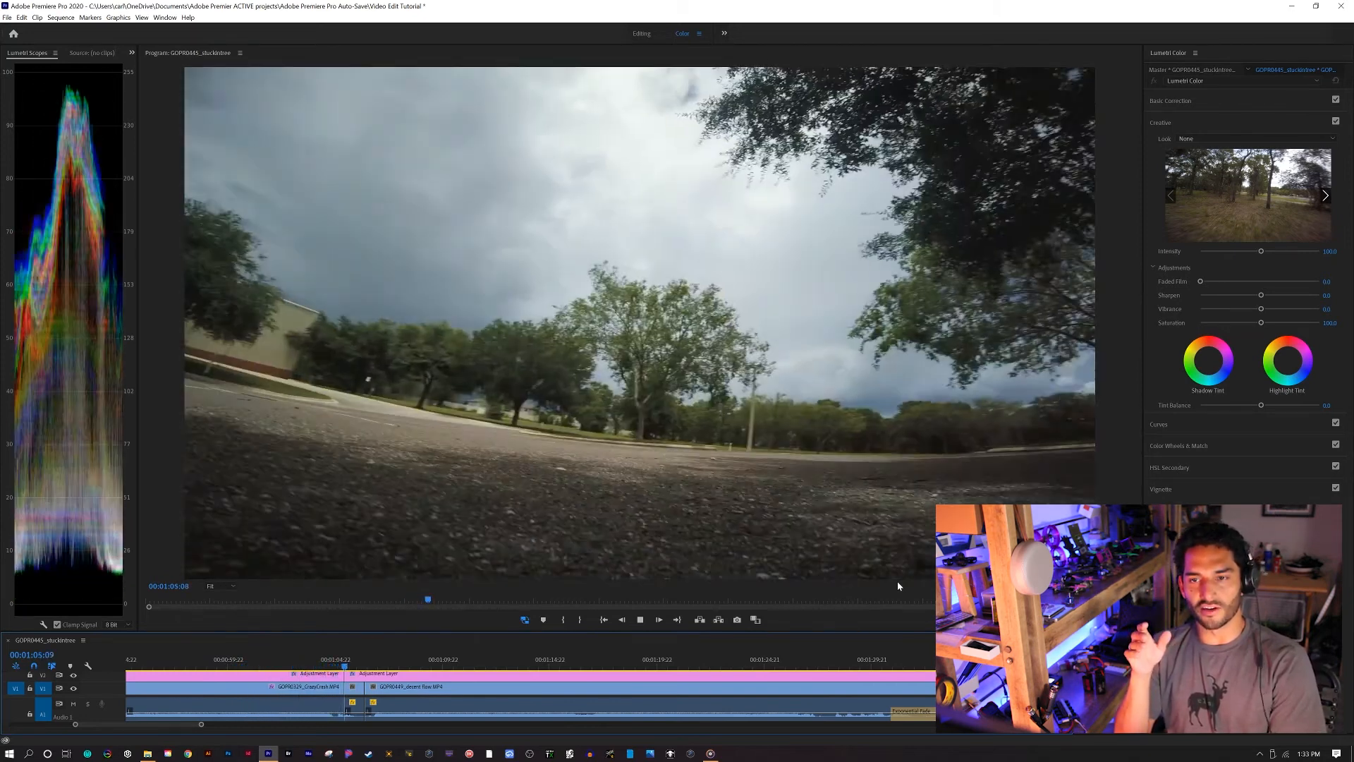
key("space")
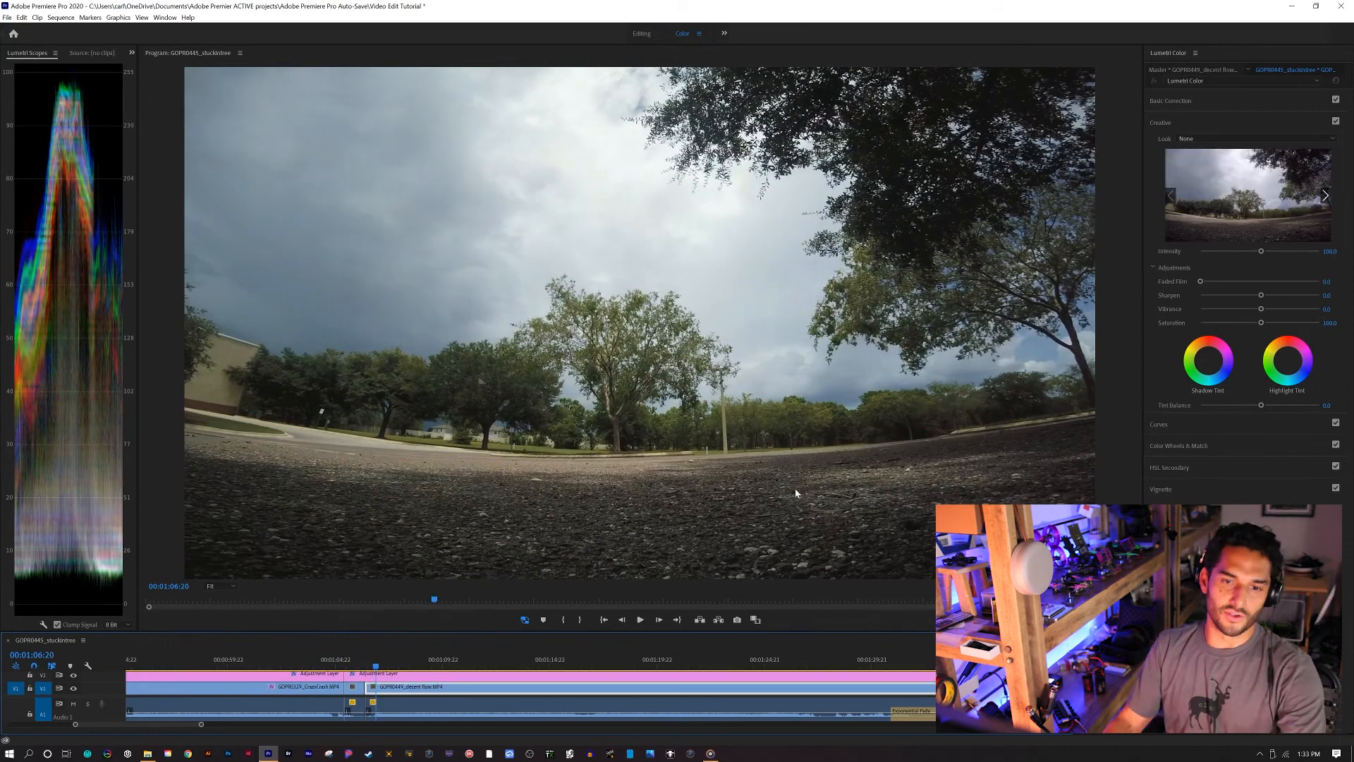
Apply the default Cross Dissolve between the last two adjustment layers and lengthen it on both sides of the cut
left_click(365, 677)
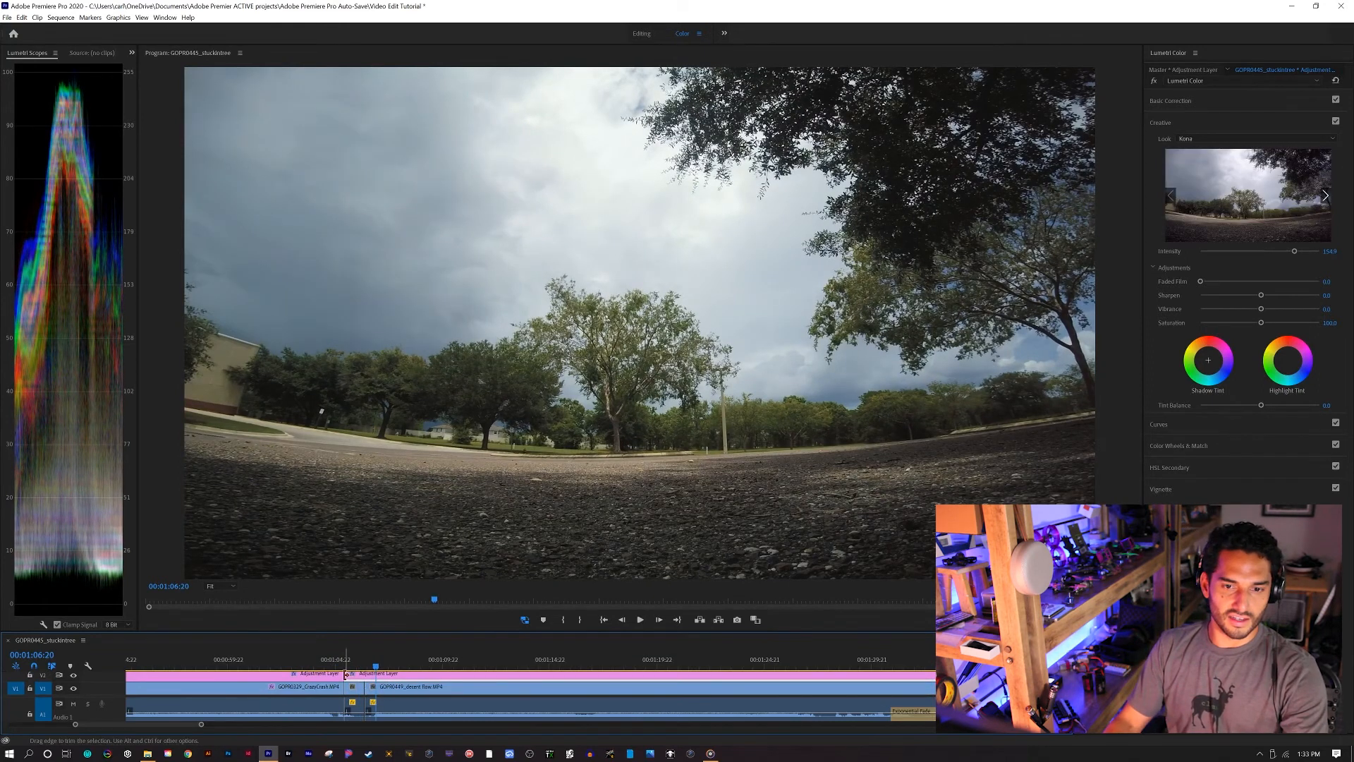
right_click(345, 675)
left_click(368, 660)
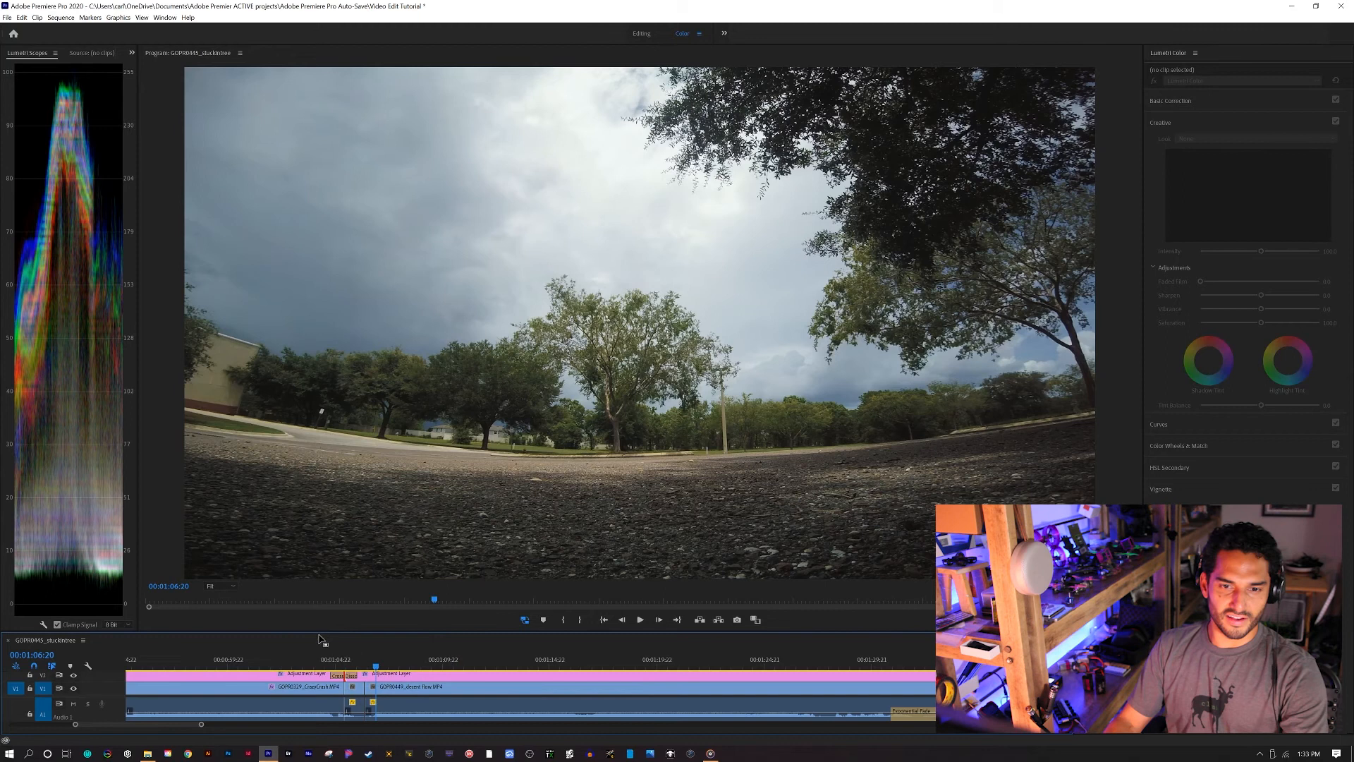
left_click_drag(352, 677, 391, 677)
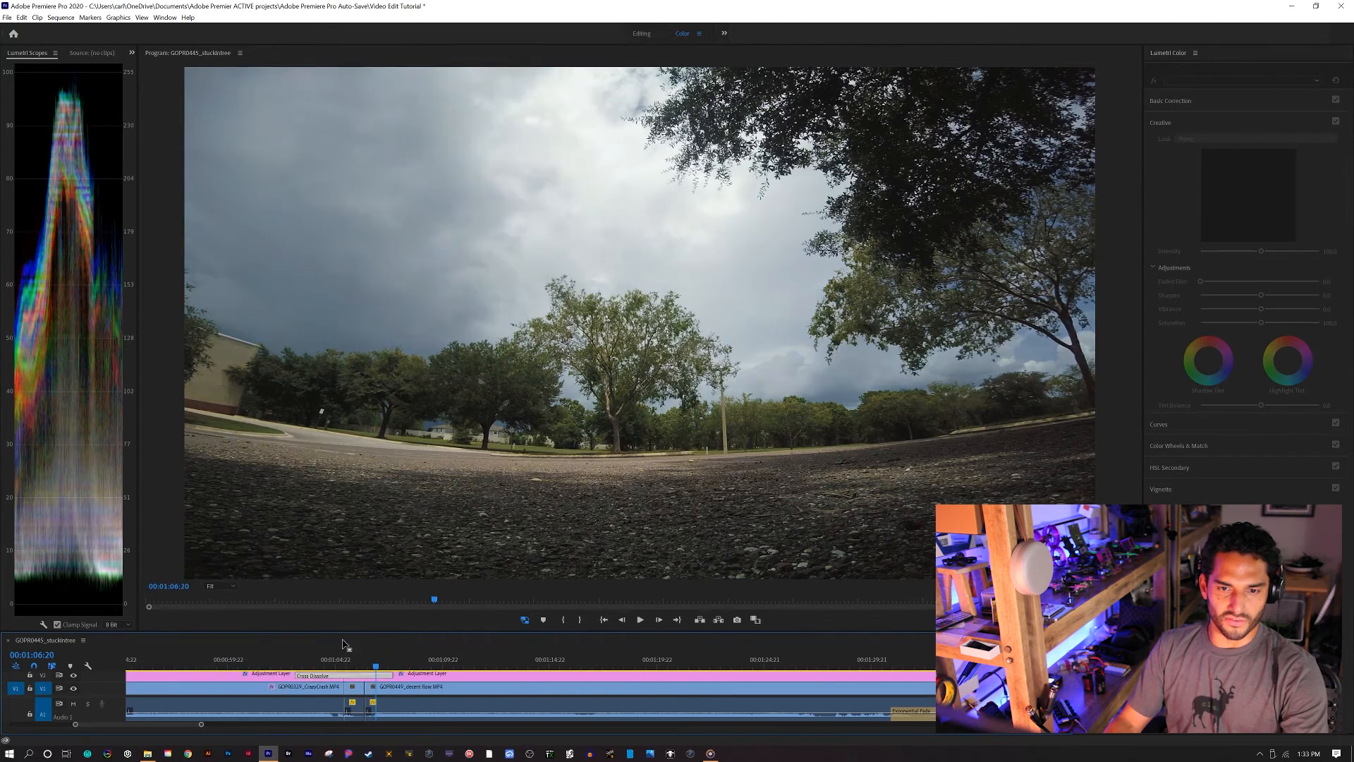
Play back the dissolve from black-and-white to colour from 00:01:01:19 through to 00:01:33:13
left_click(268, 666)
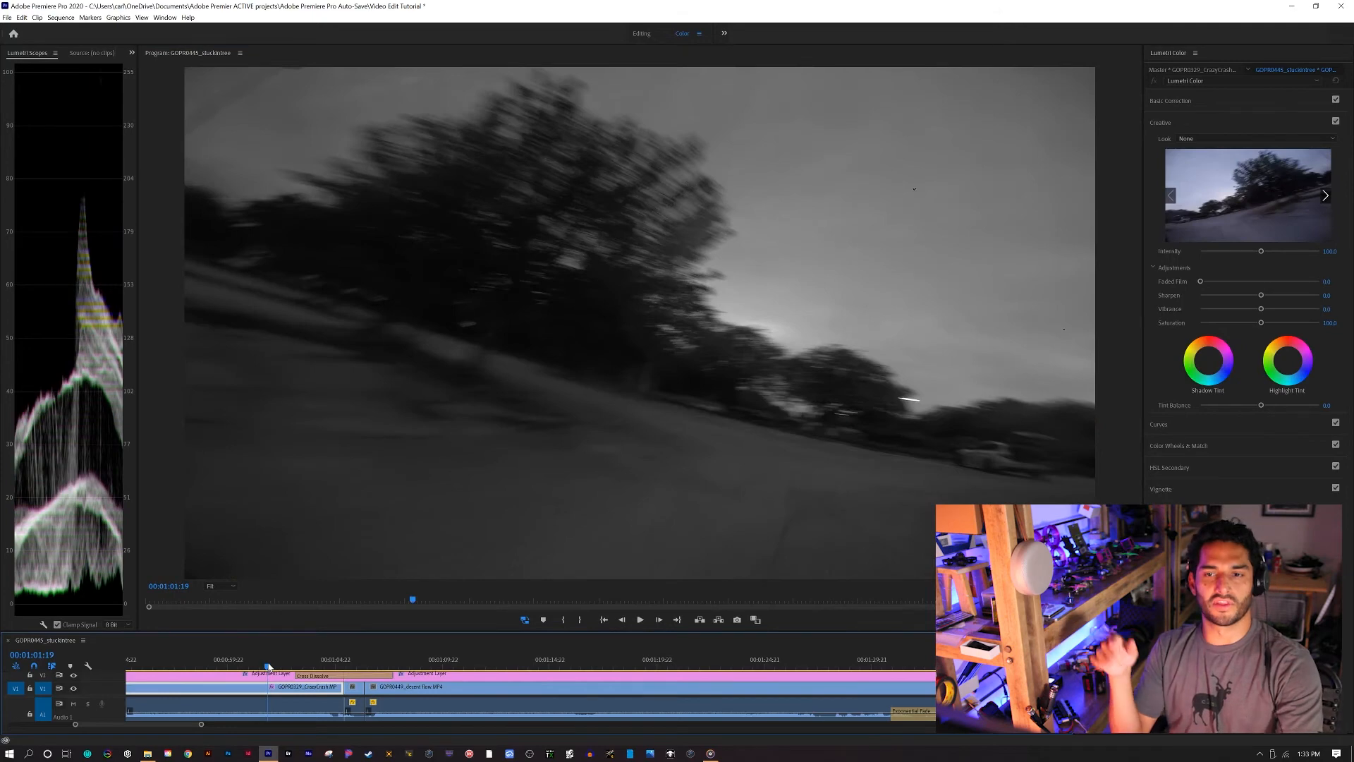
key("space")
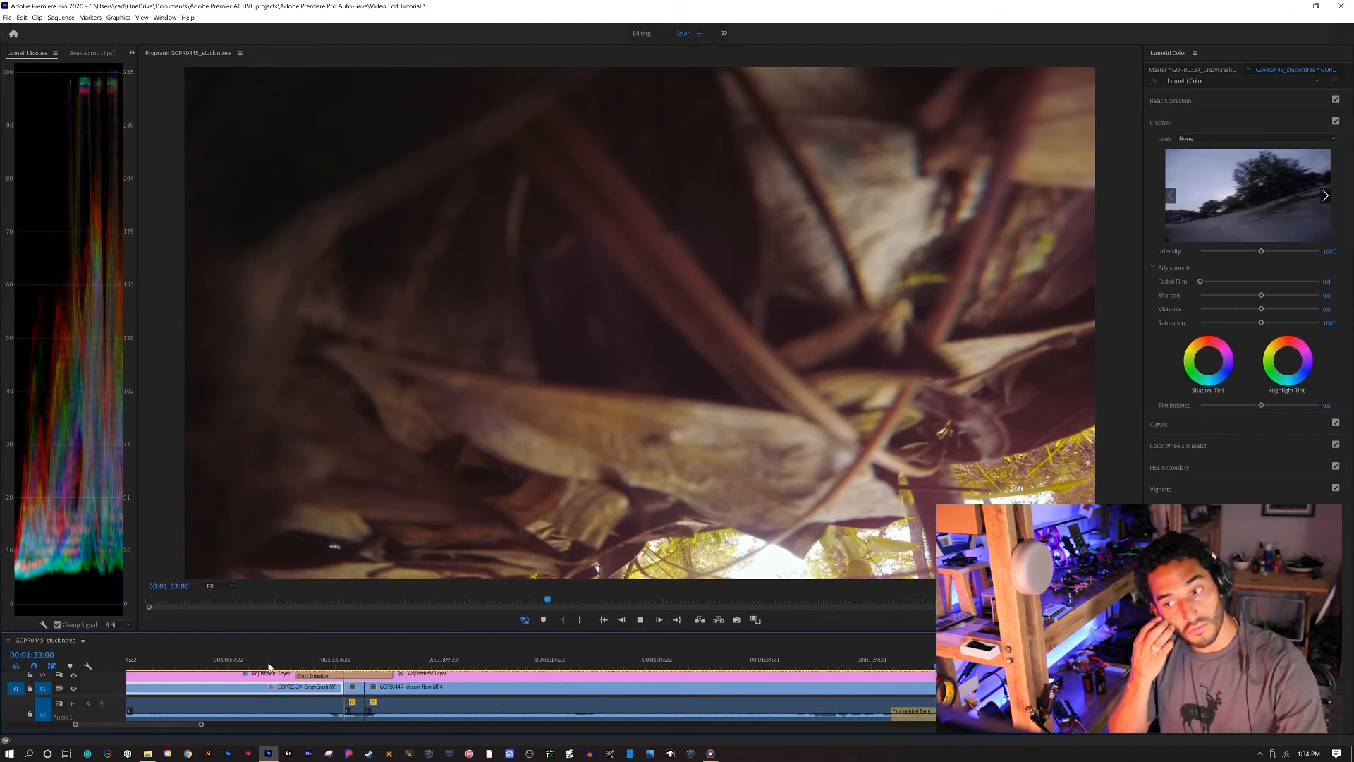
key("space")
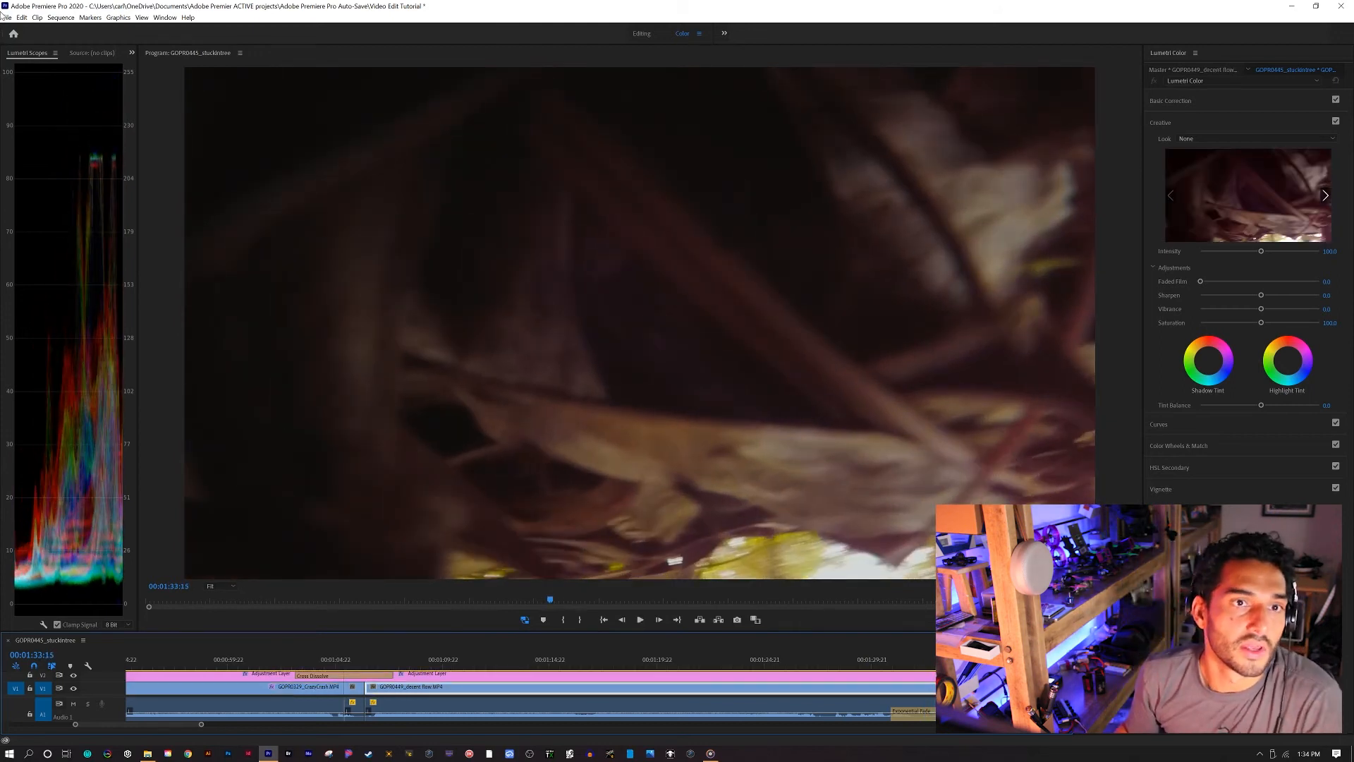
key("minus")
key("minus")
key("minus")
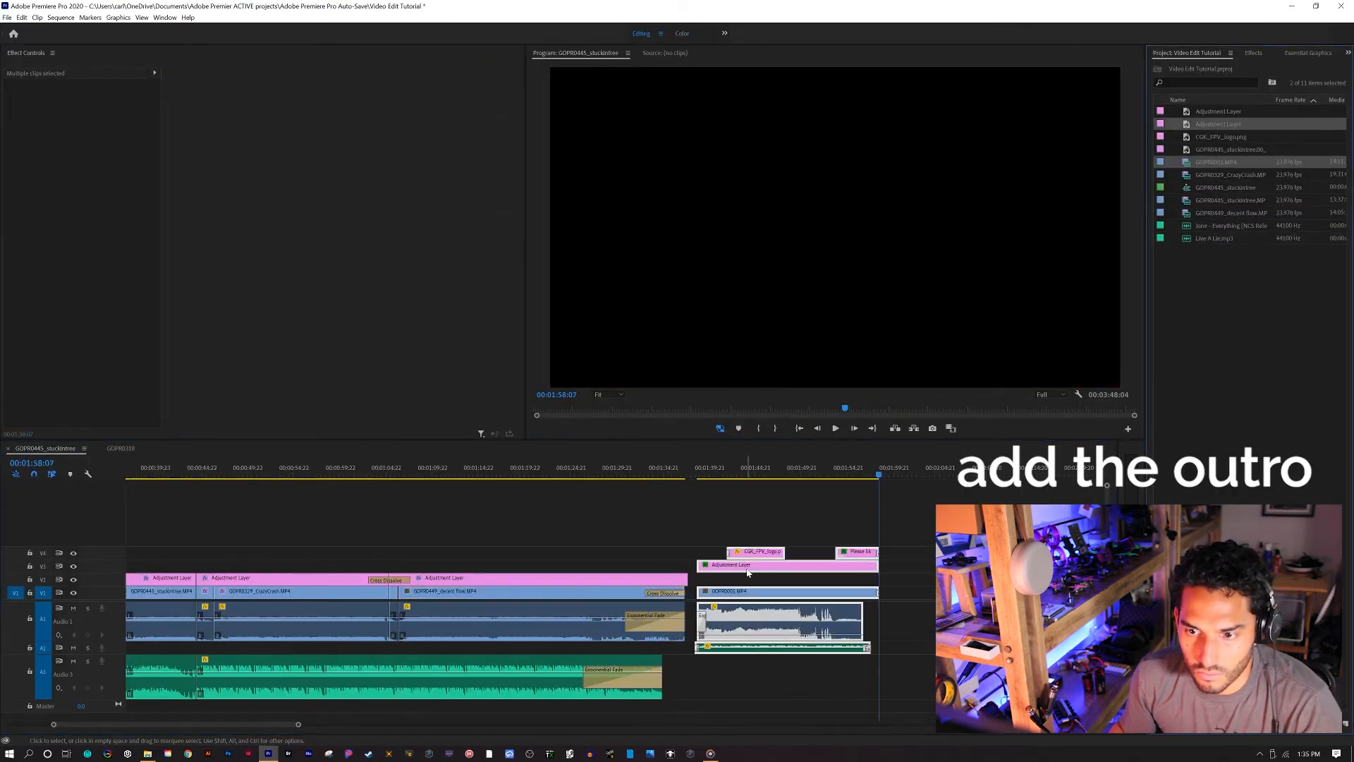
Move the outro clips back against the end of the main footage's last adjustment layer and play back the transition into the outro
scroll(711, 562, "up", 3)
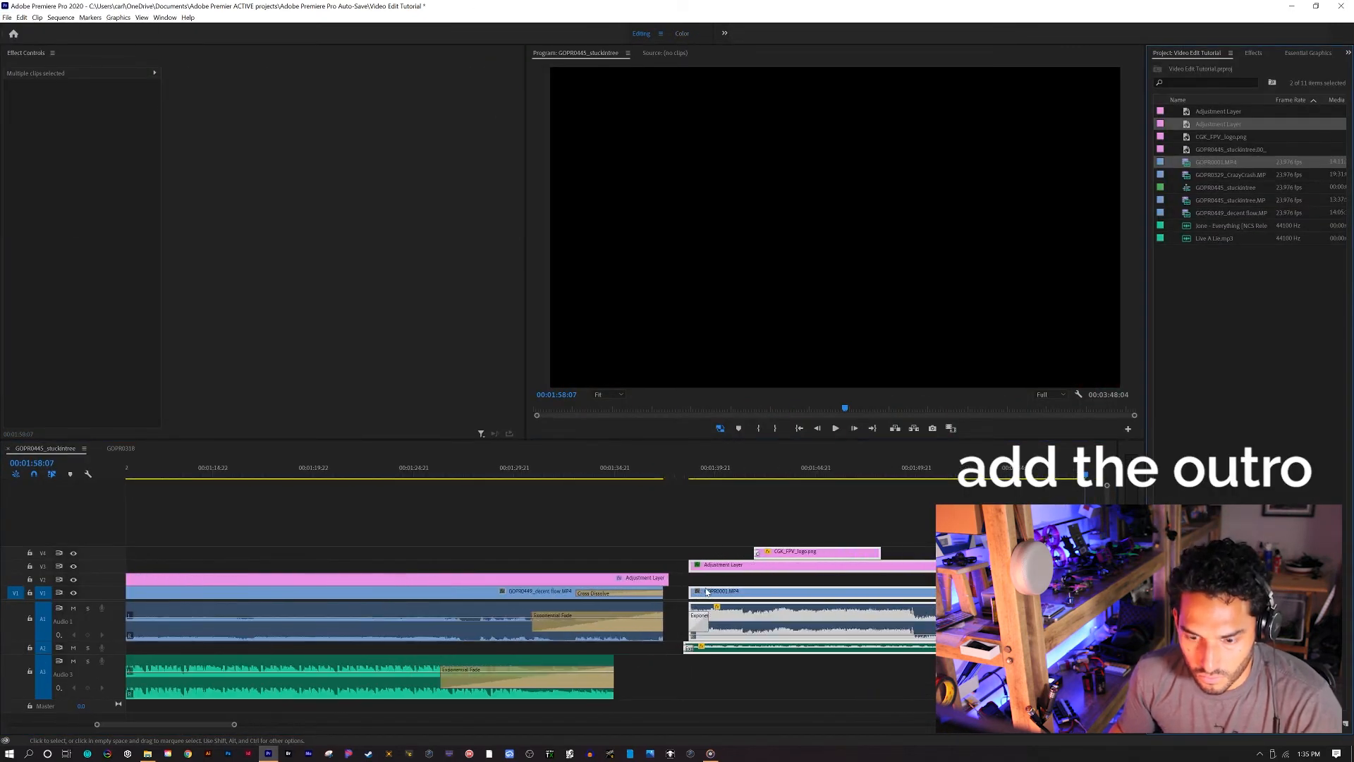
left_click_drag(700, 569, 664, 534)
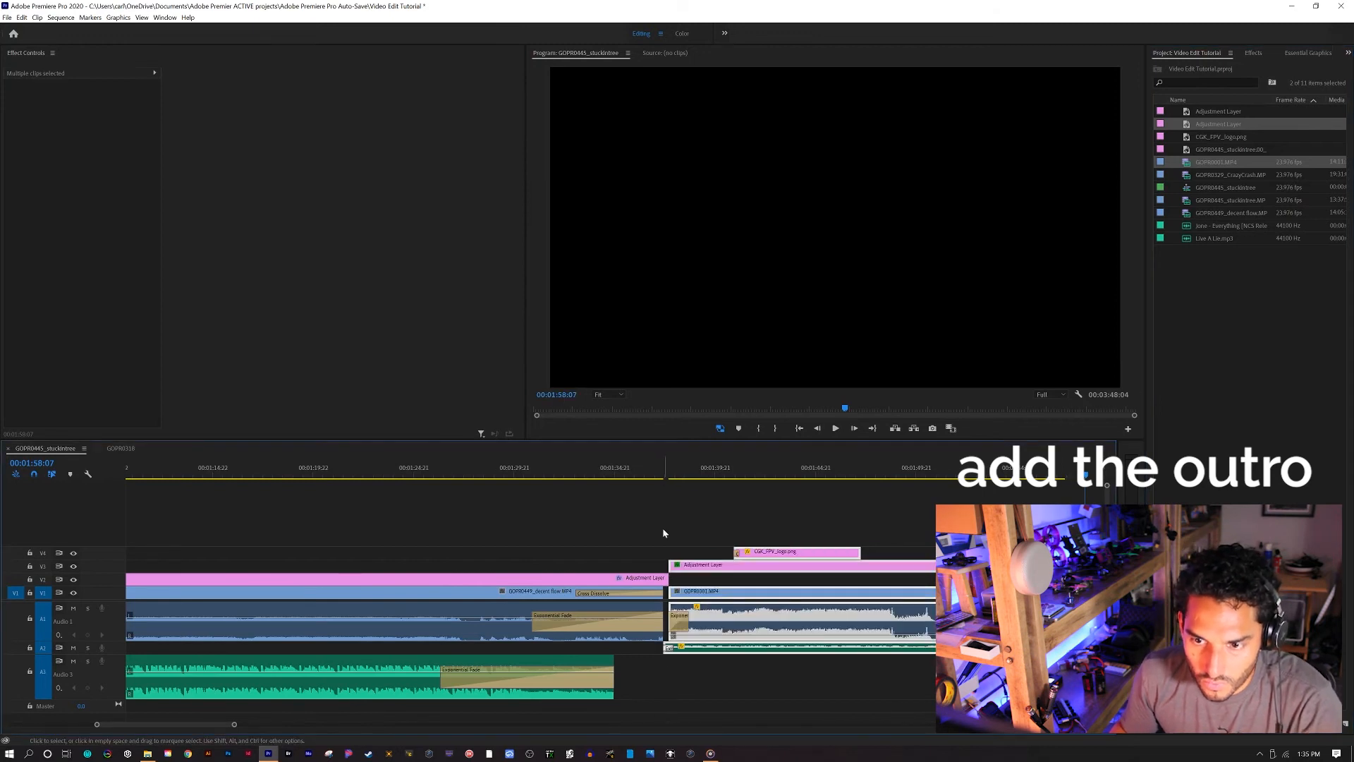
left_click(641, 480)
key("space")
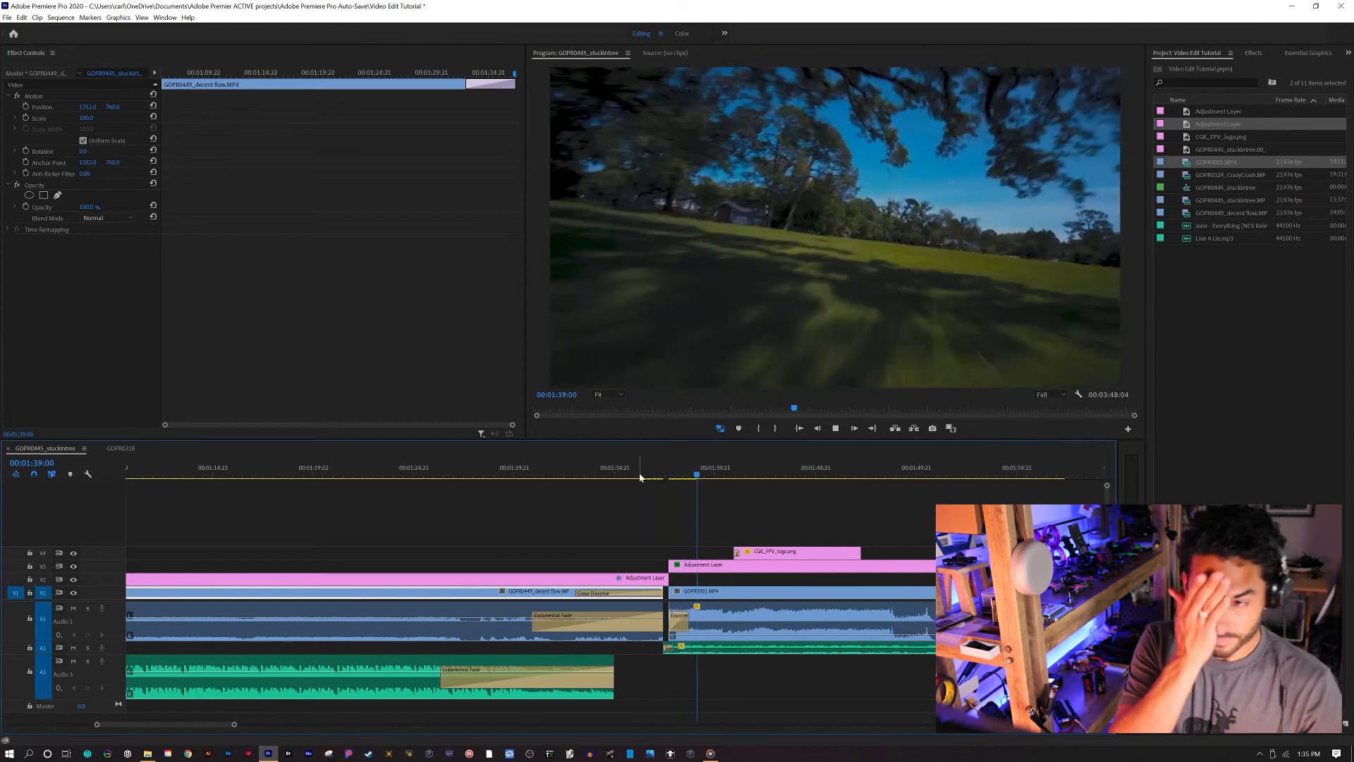
key("space")
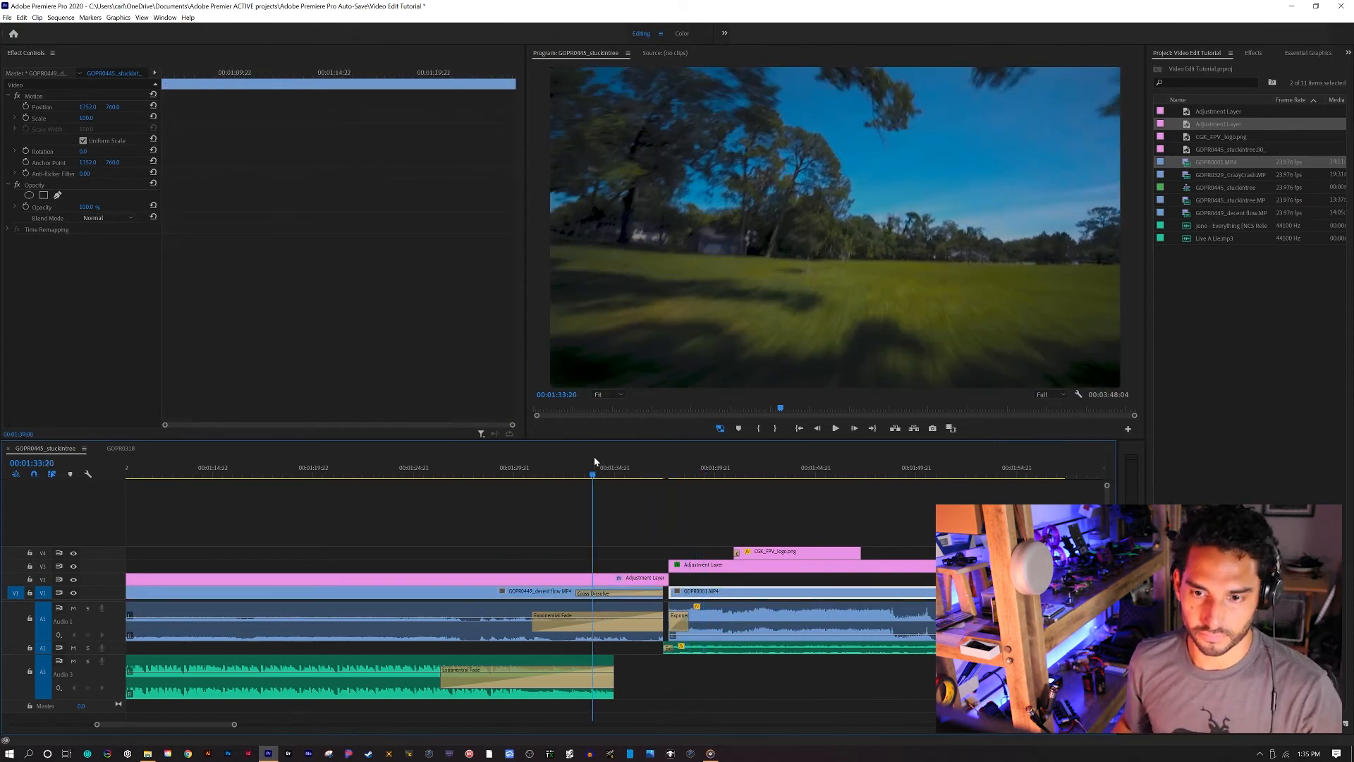
key("space")
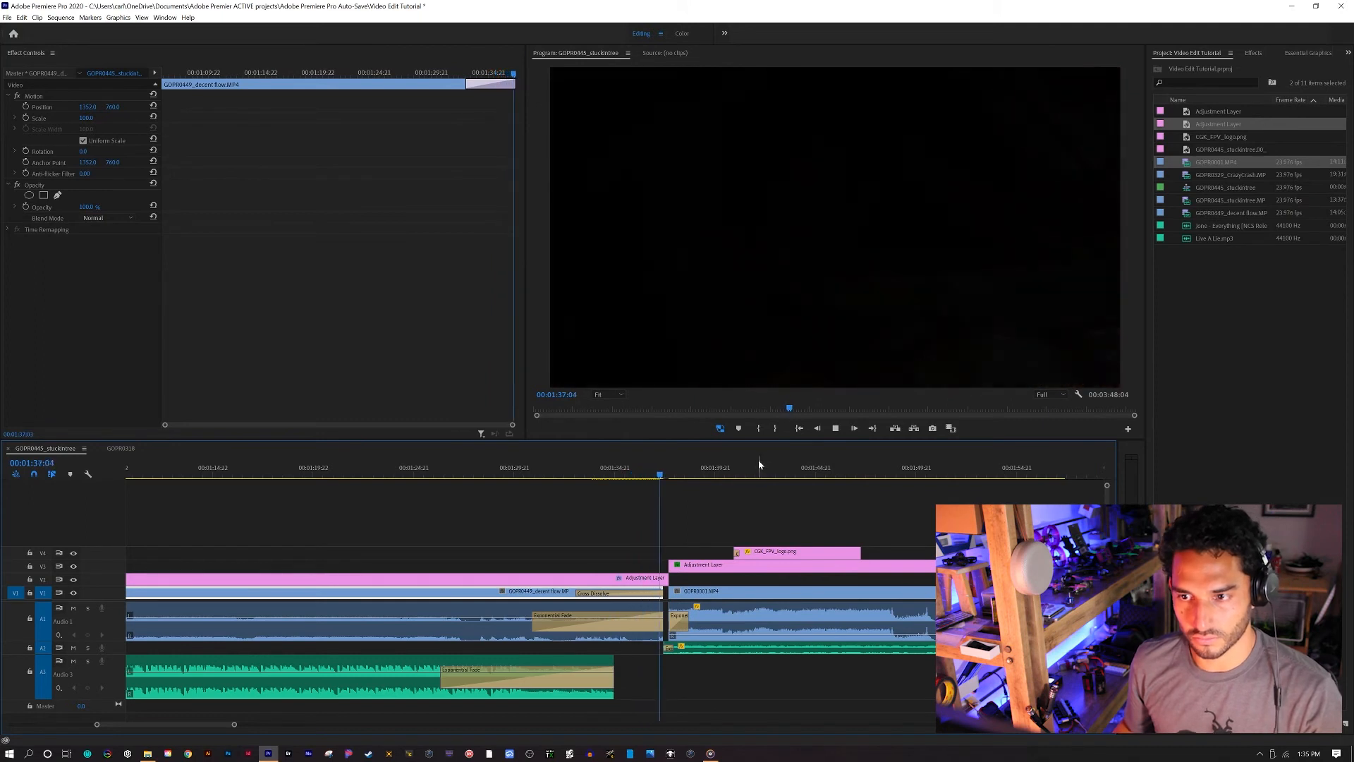
key("space")
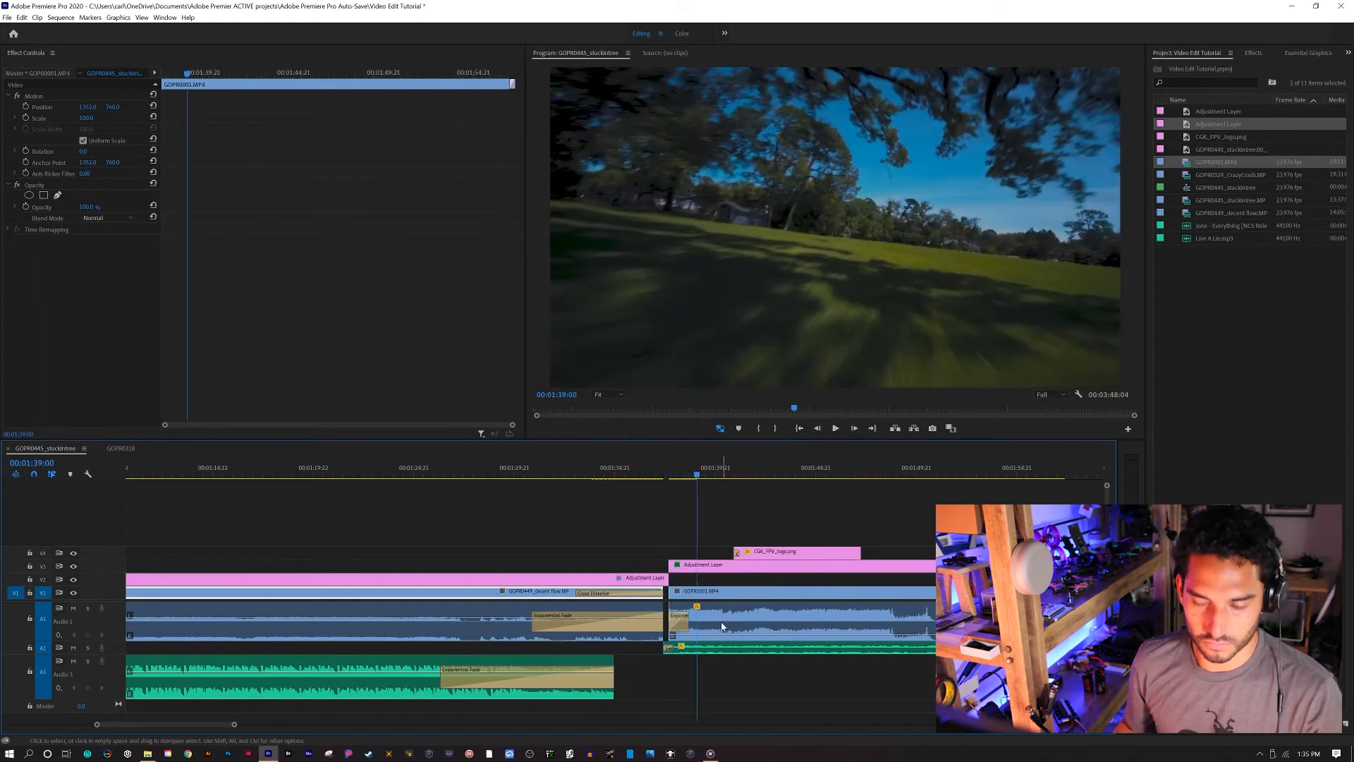
Mark the sequence's in point at 00:00:11:22, just before the first clip, and its out point at 00:01:57:07, after the outro
scroll(722, 626, "down", 5)
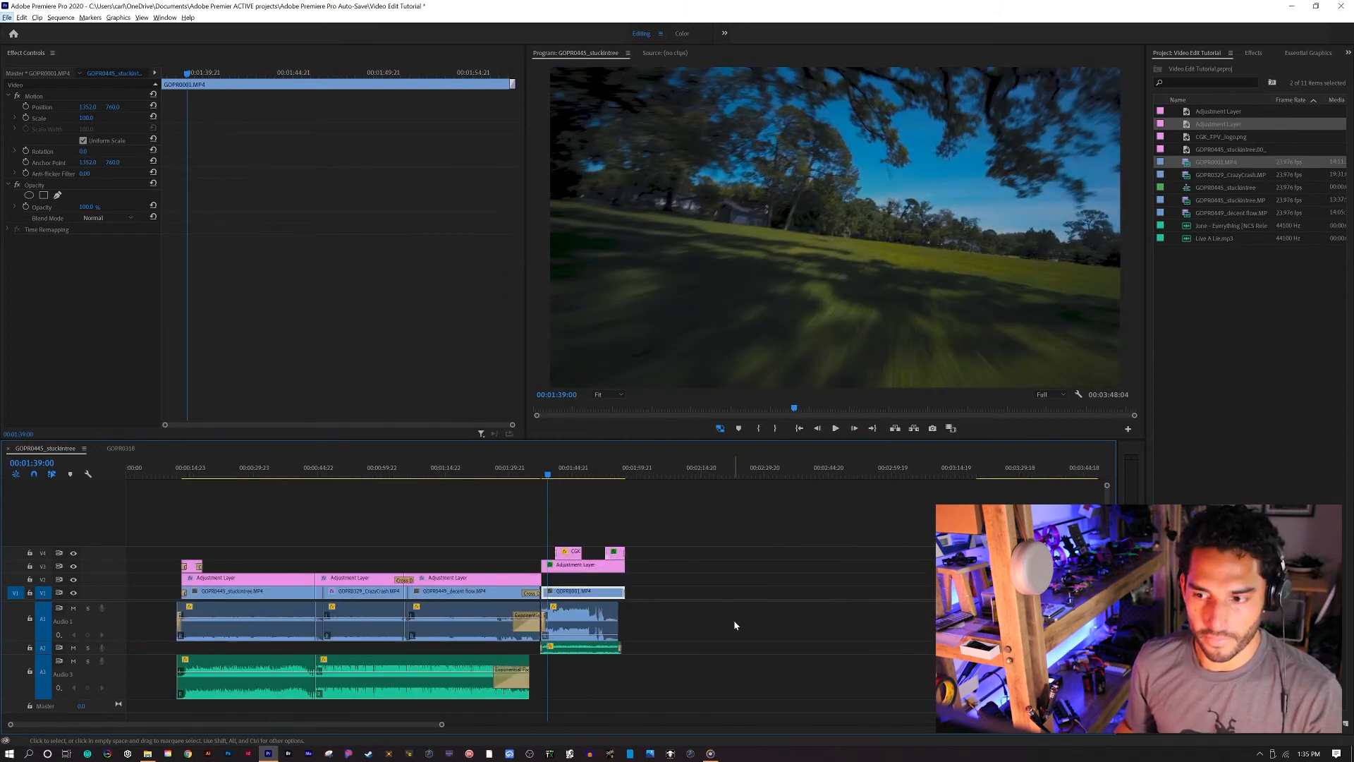
left_click(179, 473)
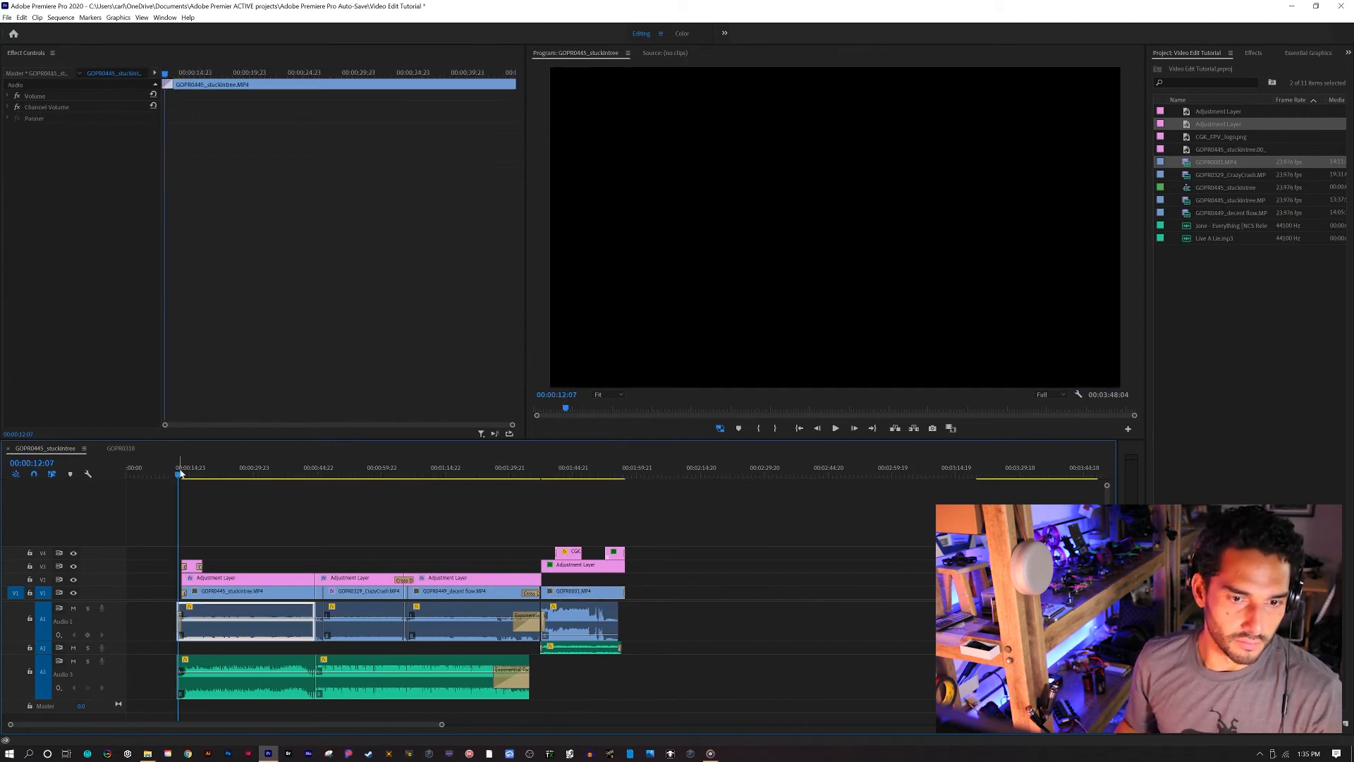
left_click_drag(179, 477, 177, 477)
key("i")
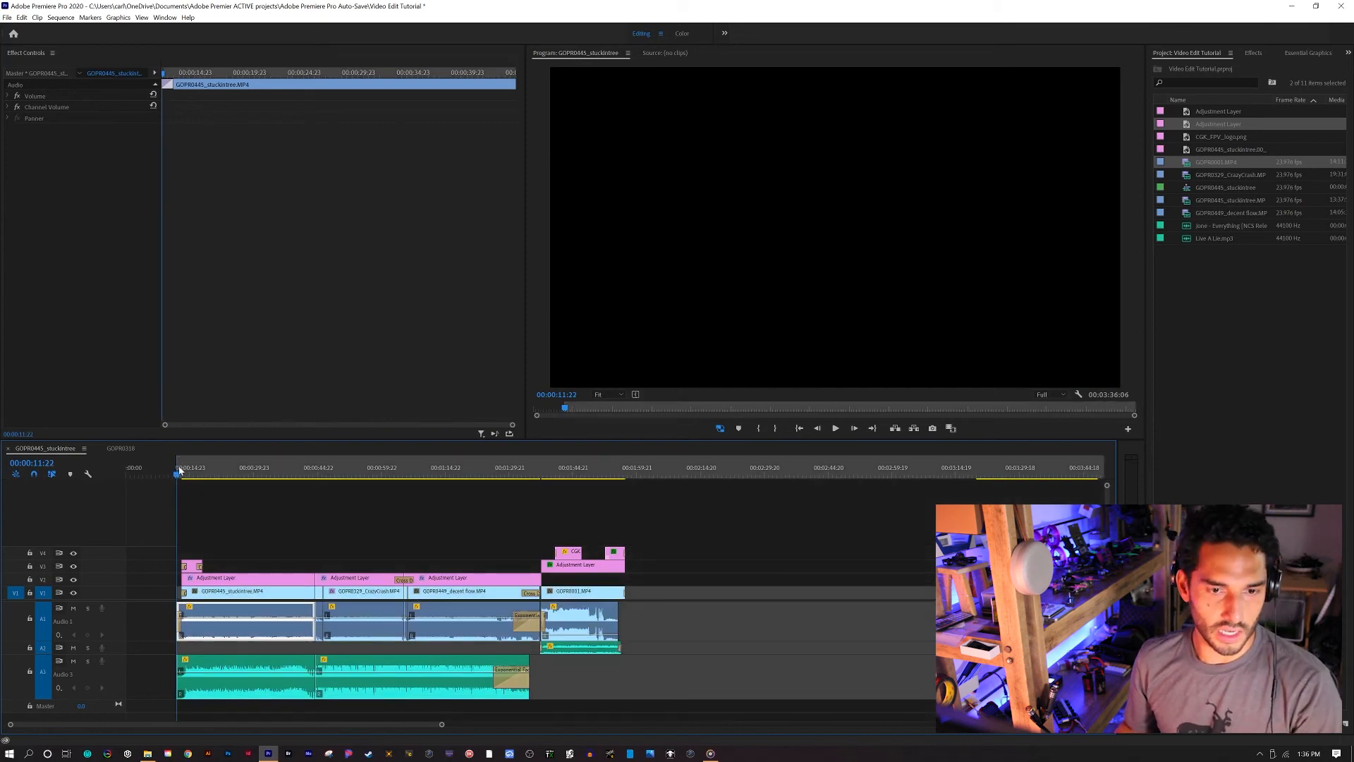
left_click_drag(181, 477, 627, 477)
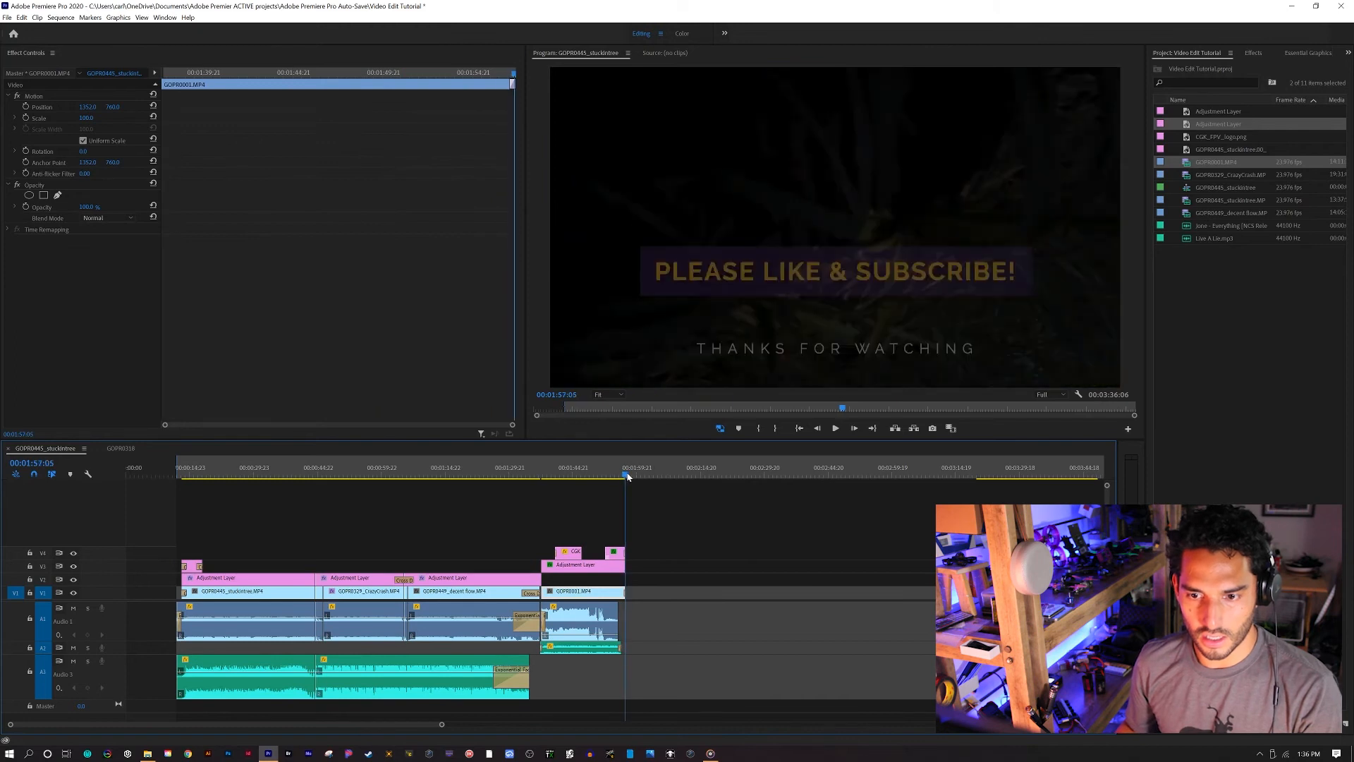
key("Right")
key("Right")
key("o")
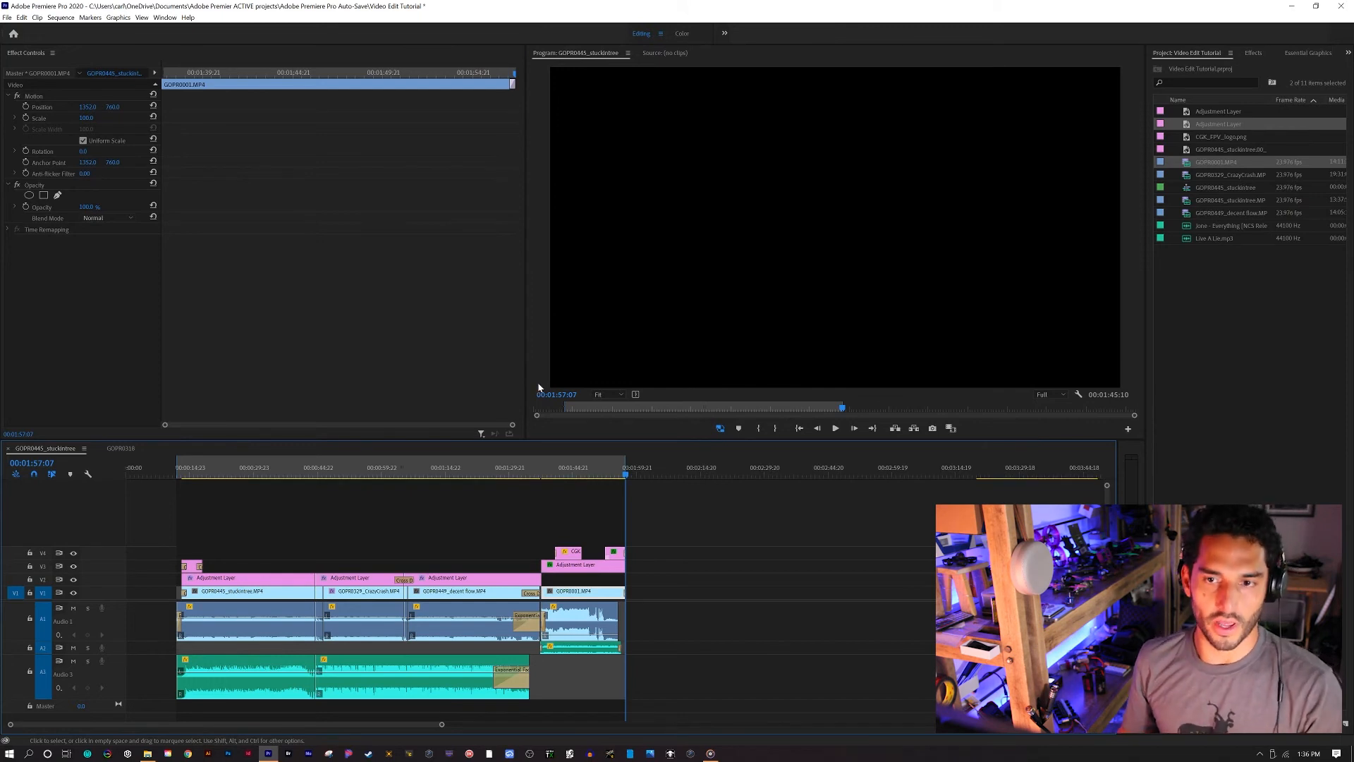
Open the media export settings for the marked range and choose the CGK CBR 100mbps 2704X1520 23.976 preset
key("ctrl+m")
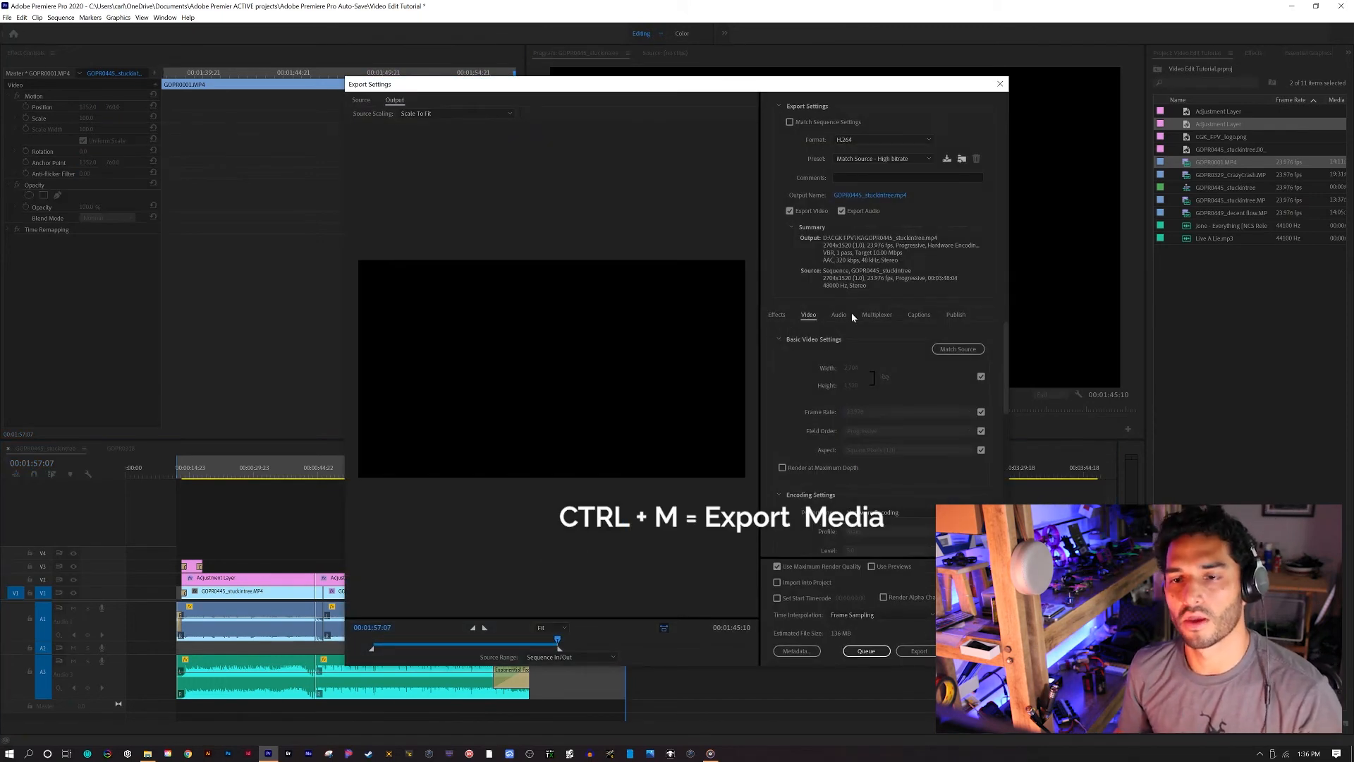
left_click(917, 160)
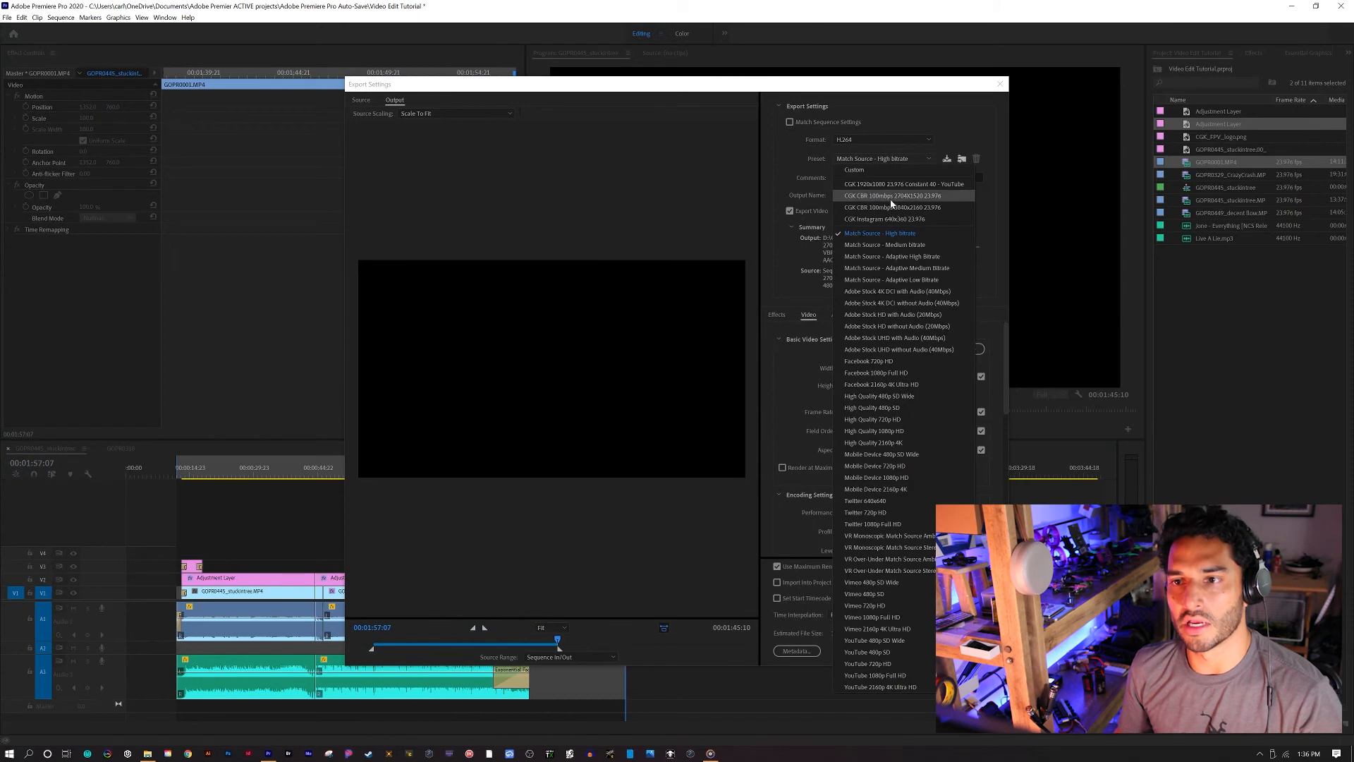
left_click(892, 197)
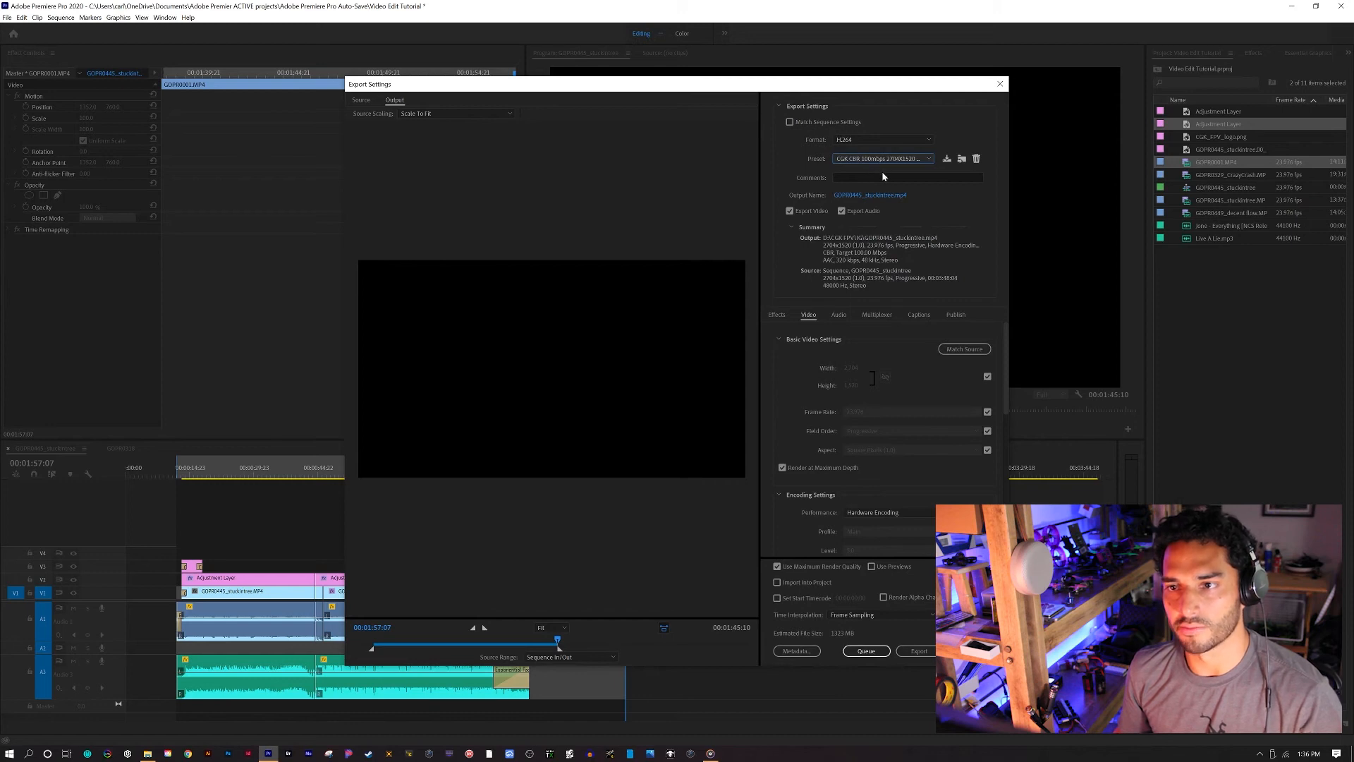
Set the export's output location to a new folder named Tutorials inside the CGK FPV > YouTube folder
left_click(862, 196)
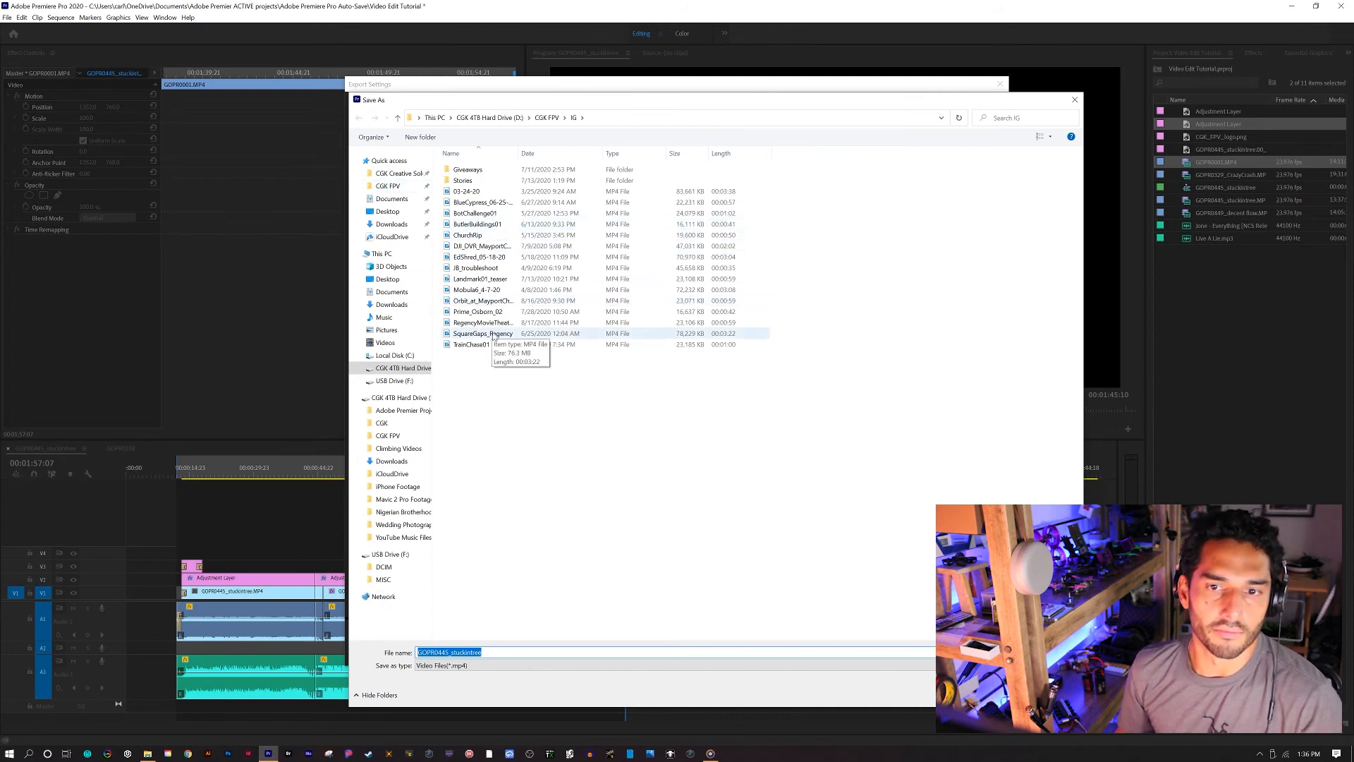
left_click(524, 457)
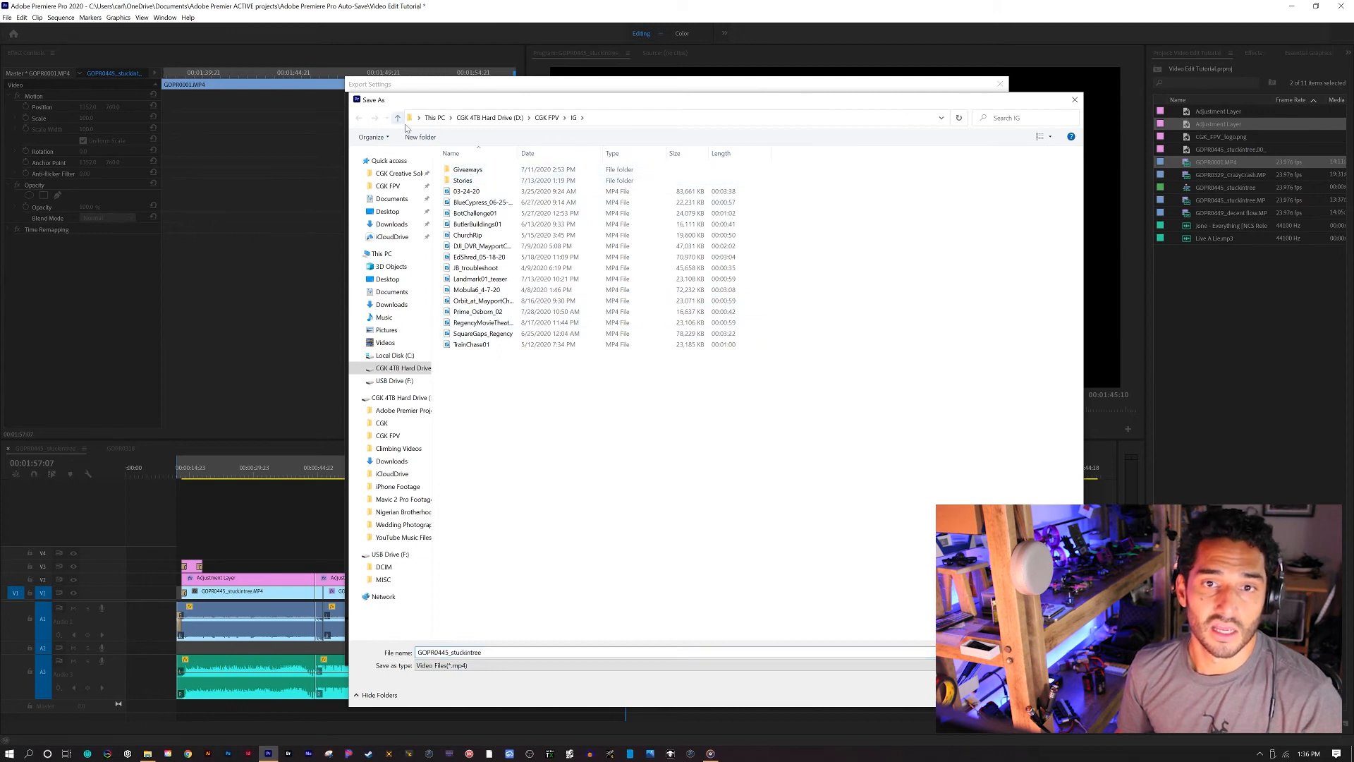
left_click(438, 137)
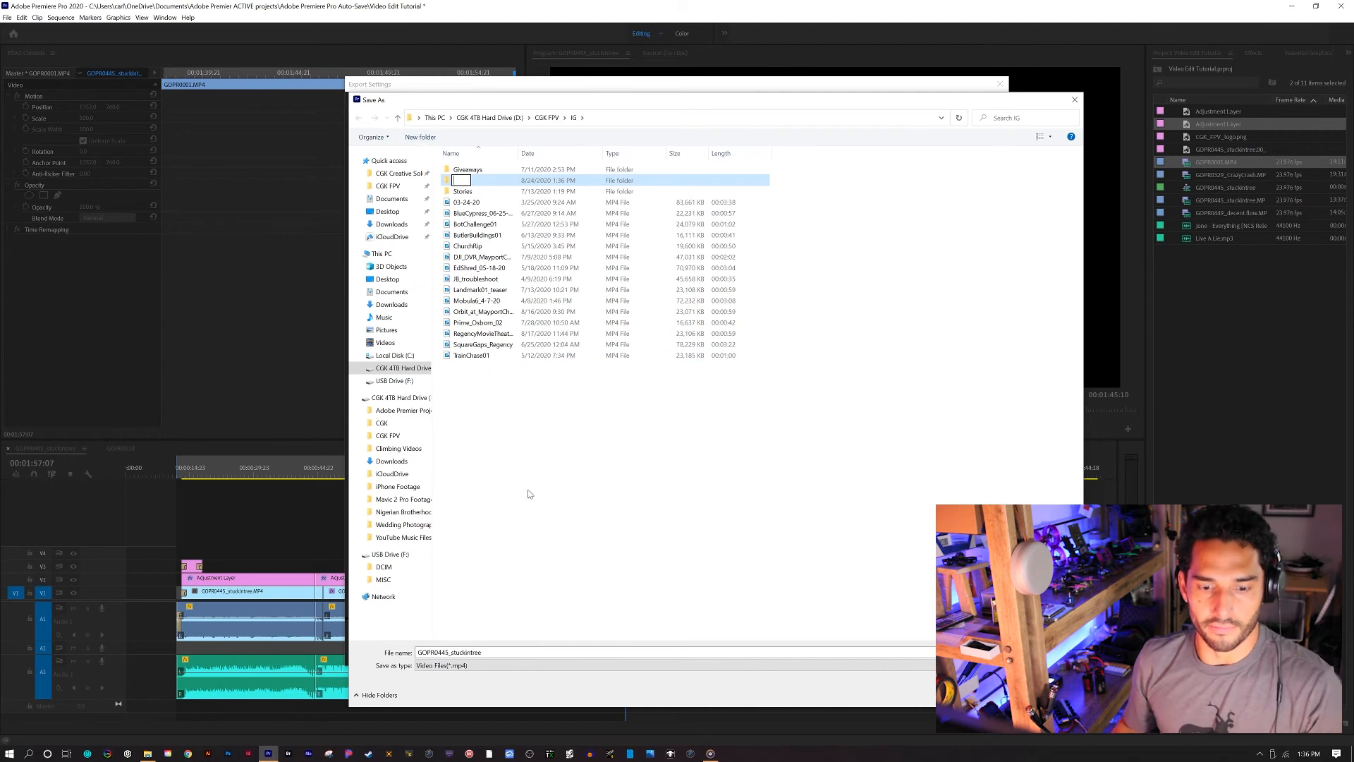
key("Delete")
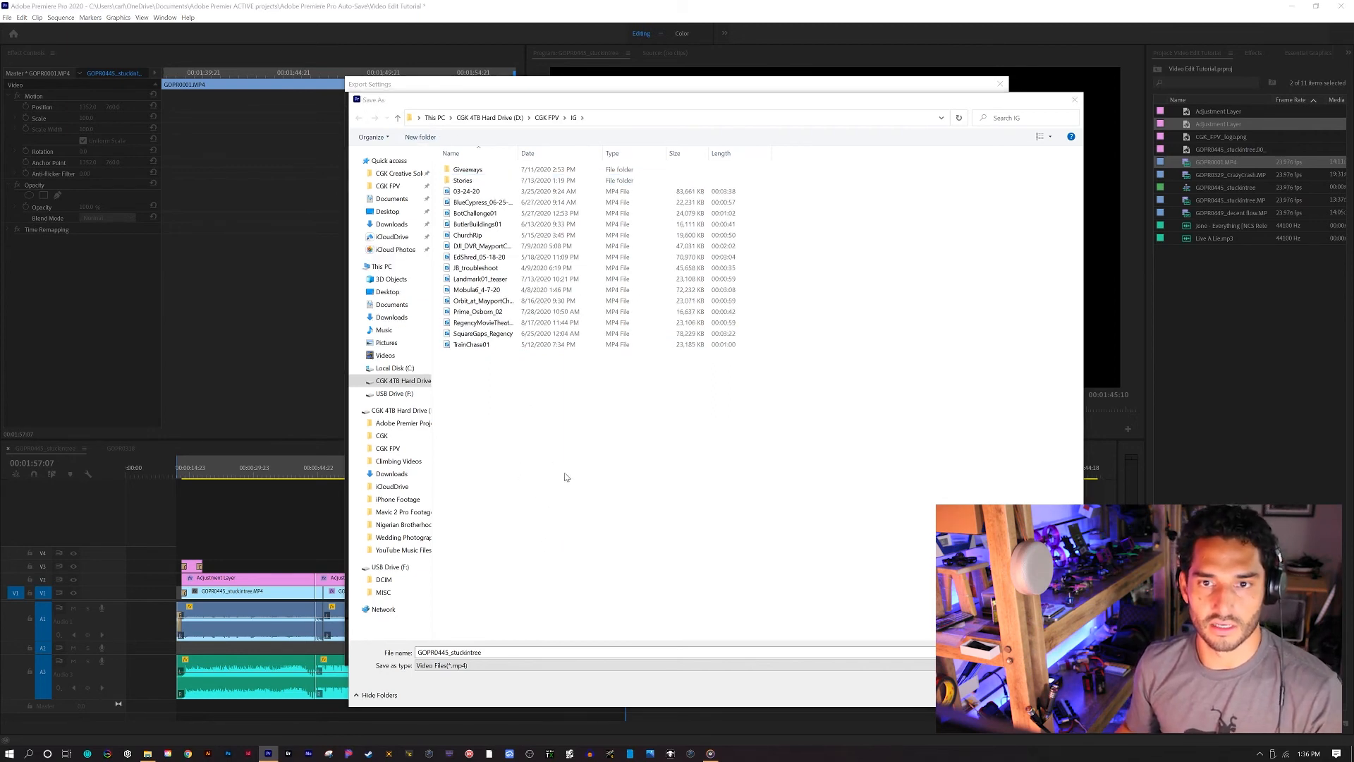
left_click(548, 118)
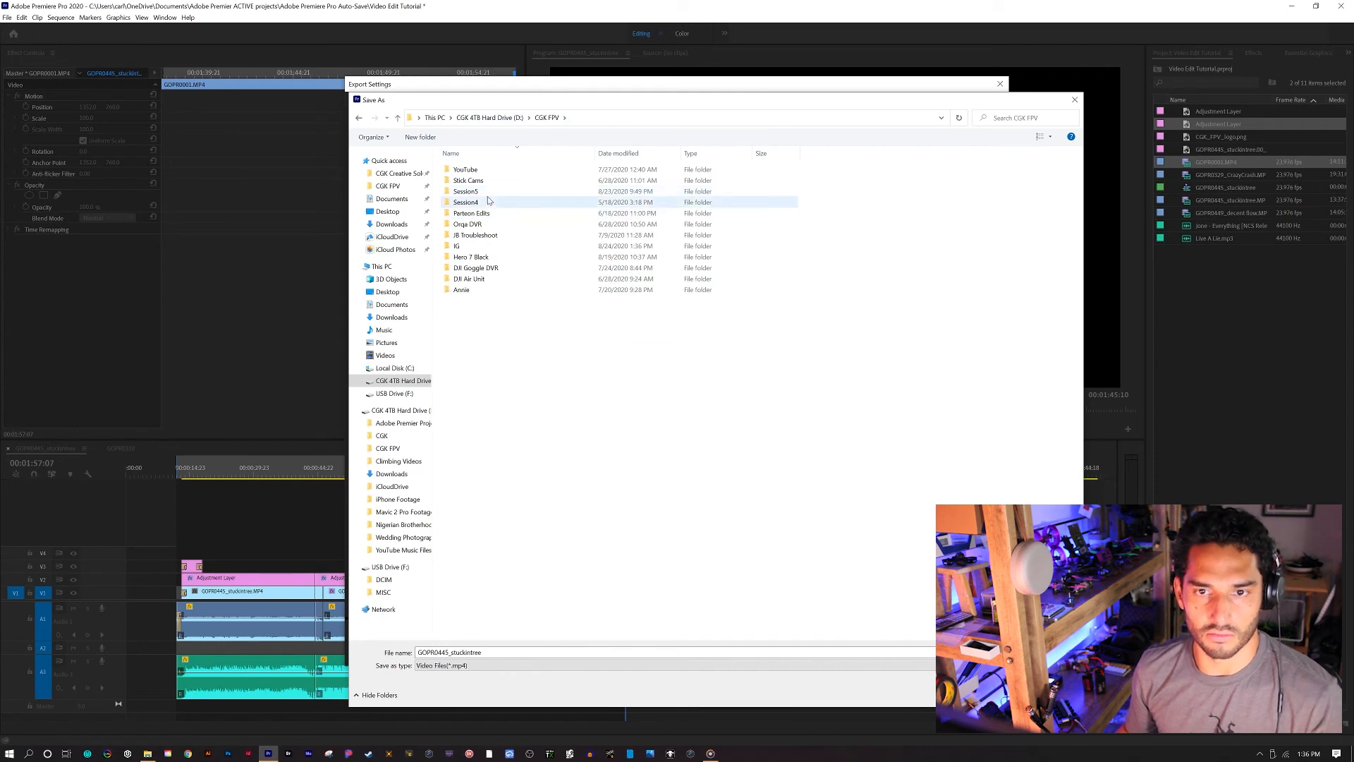
left_click(478, 170)
double_click(478, 170)
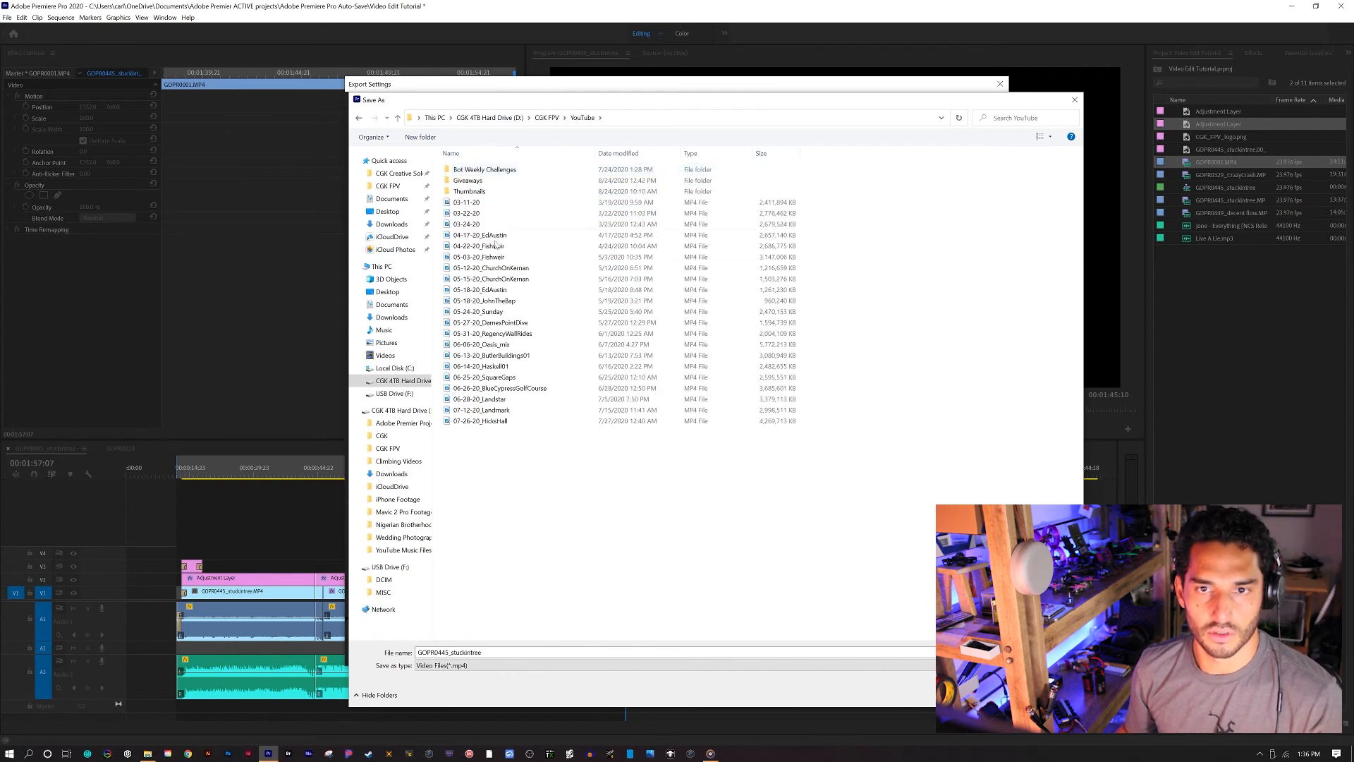
left_click(411, 140)
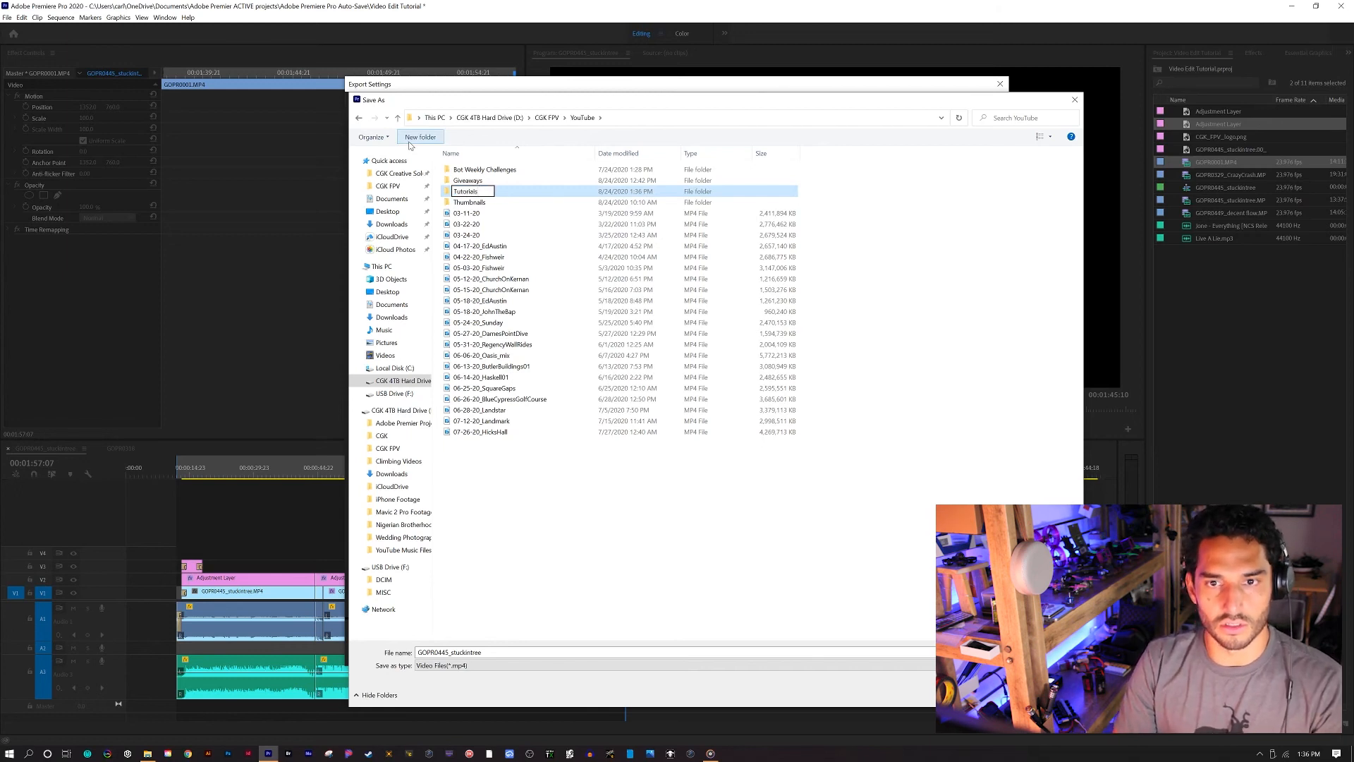
key("Return")
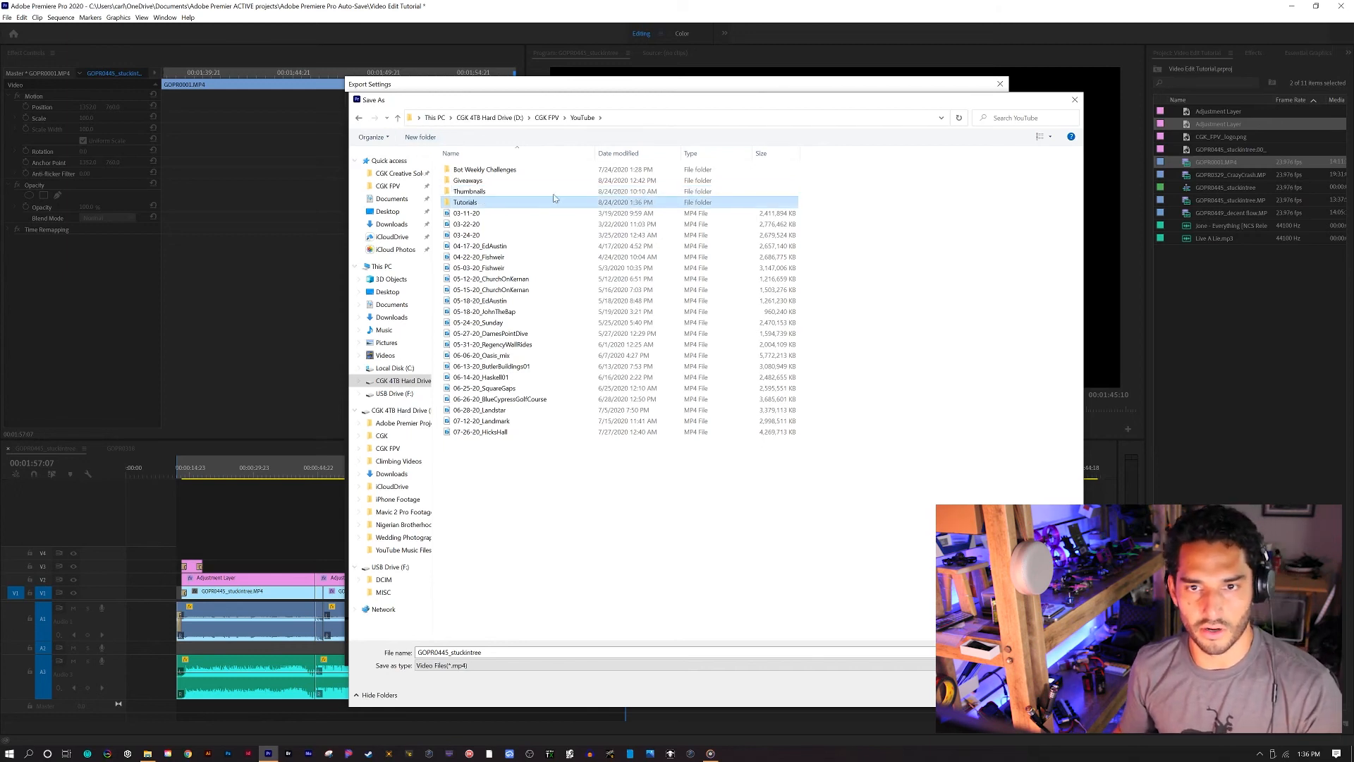
double_click(514, 204)
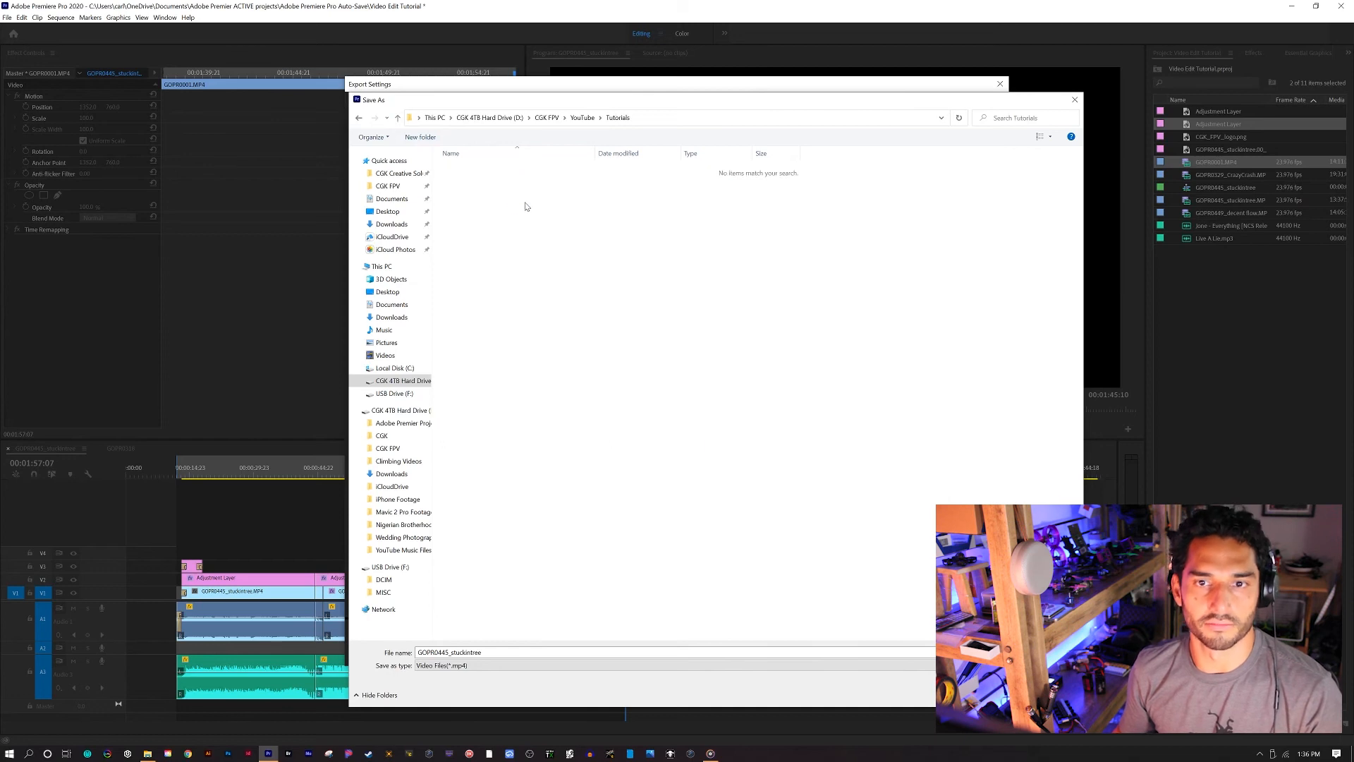
Name the output file VideoEditTUT01 and send the export to the encoding queue
double_click(505, 650)
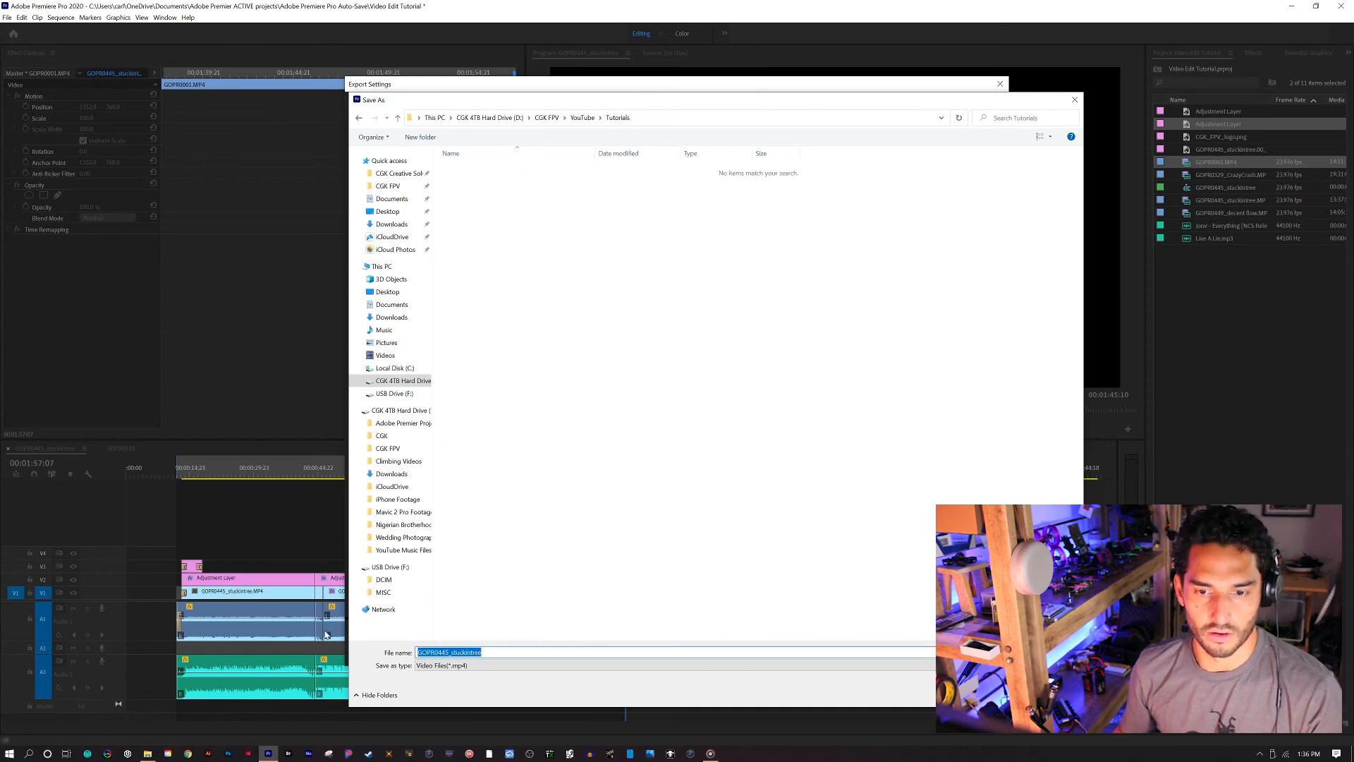
type("VideoEditTUT01")
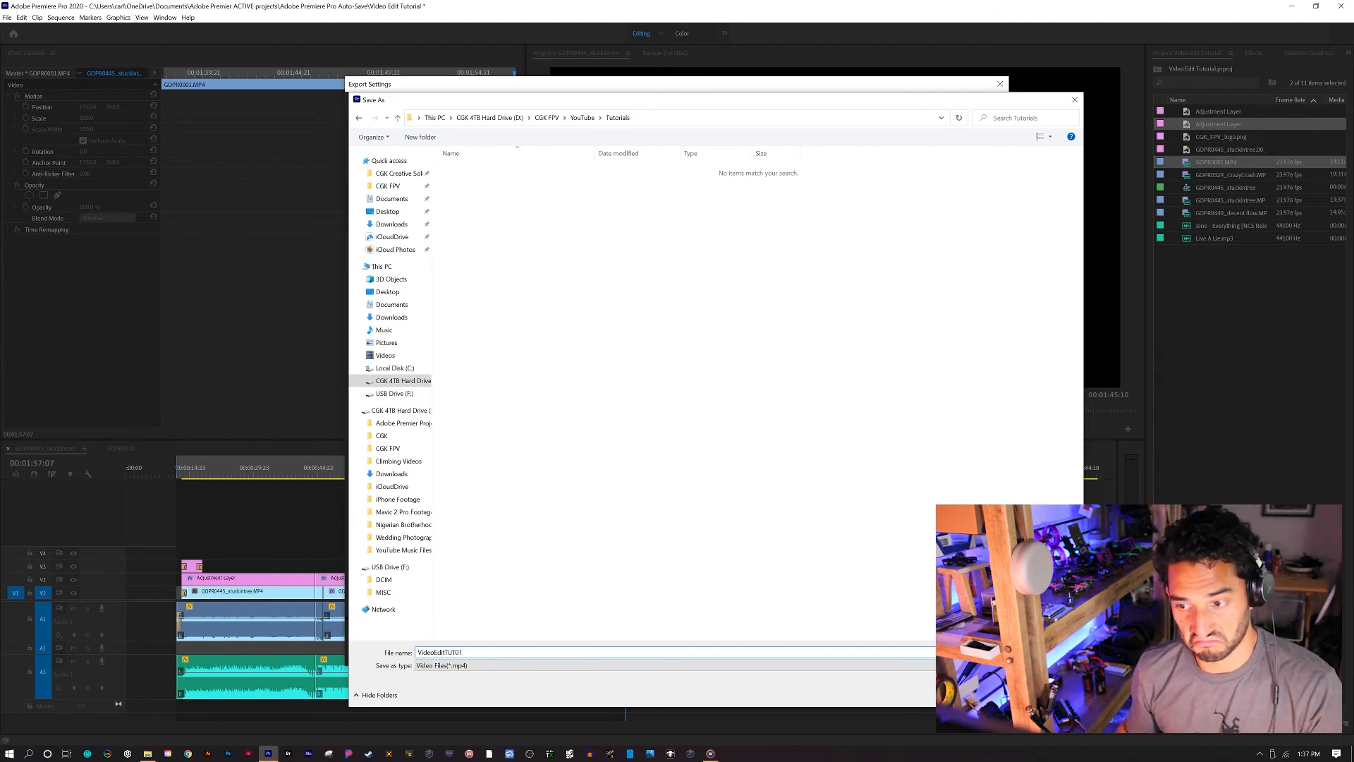
key("Return")
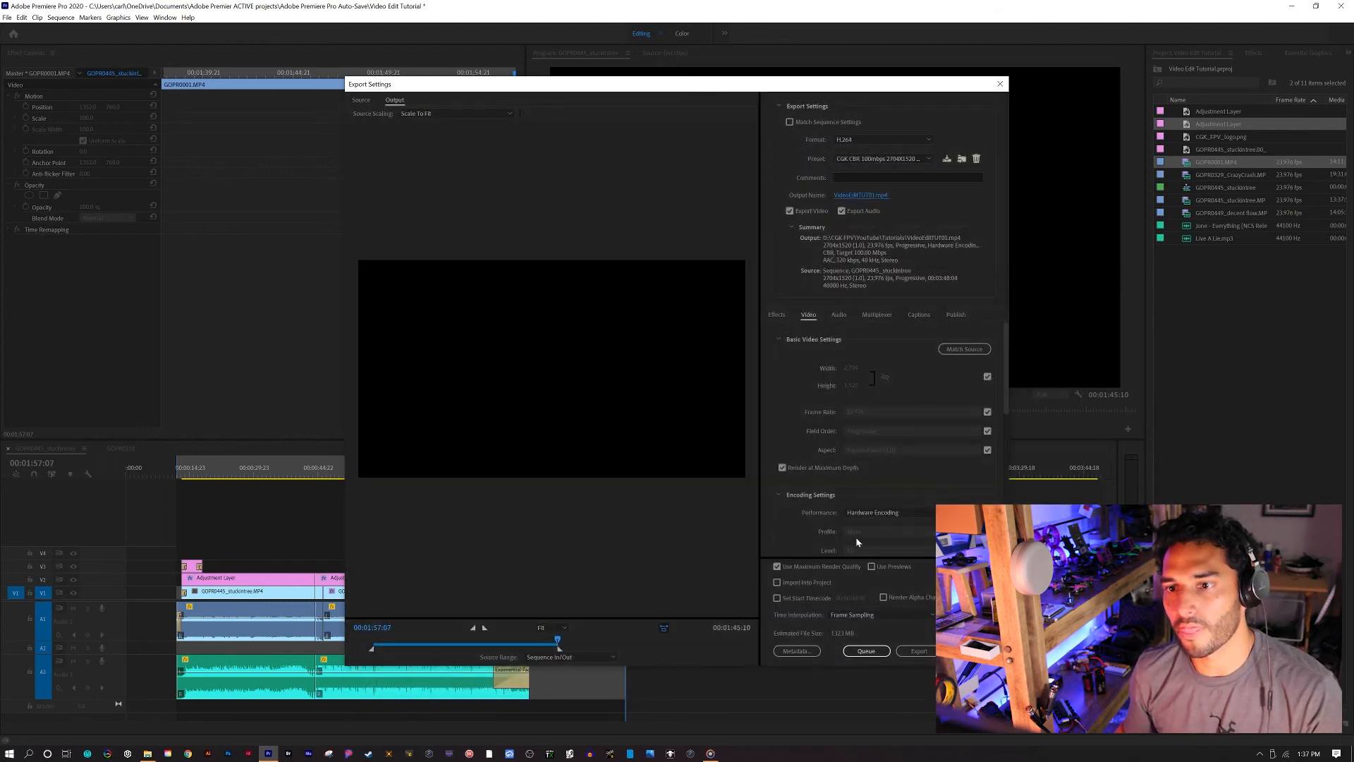
left_click(866, 653)
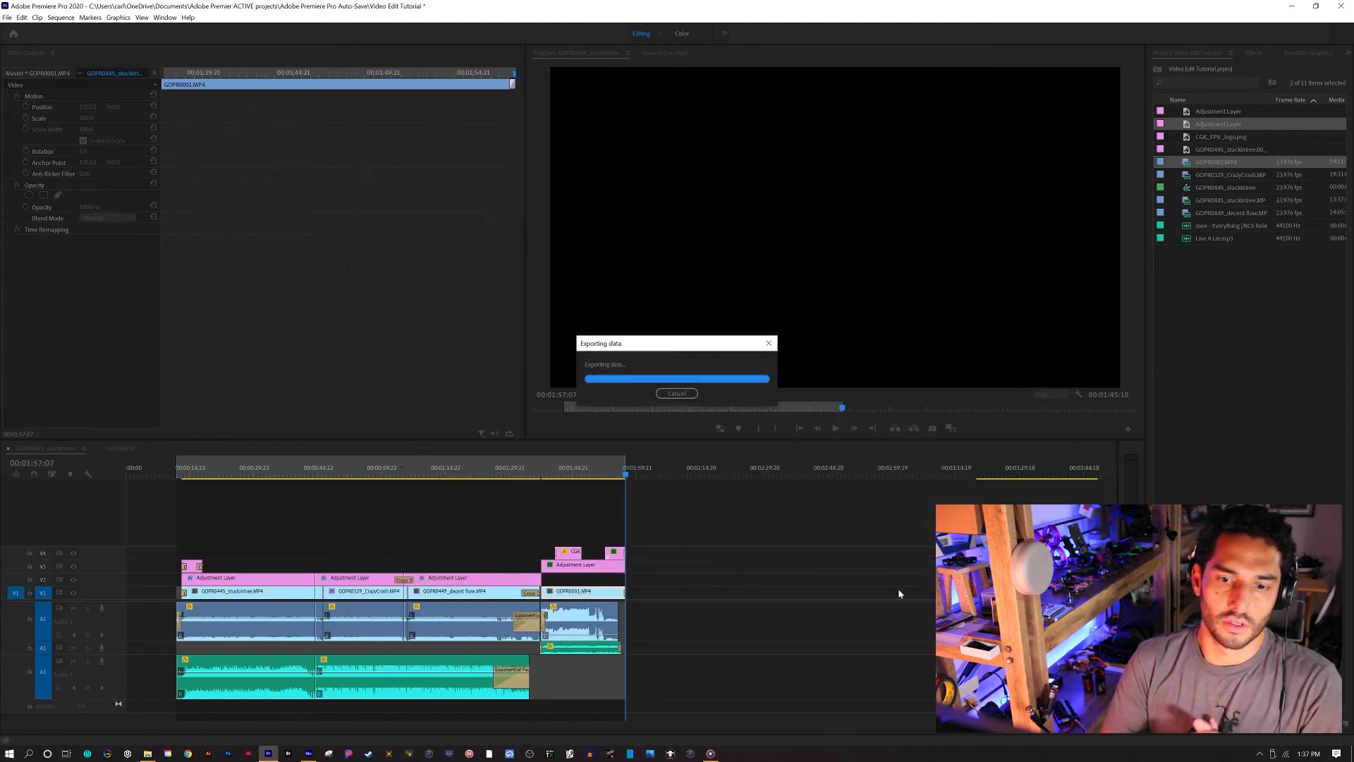